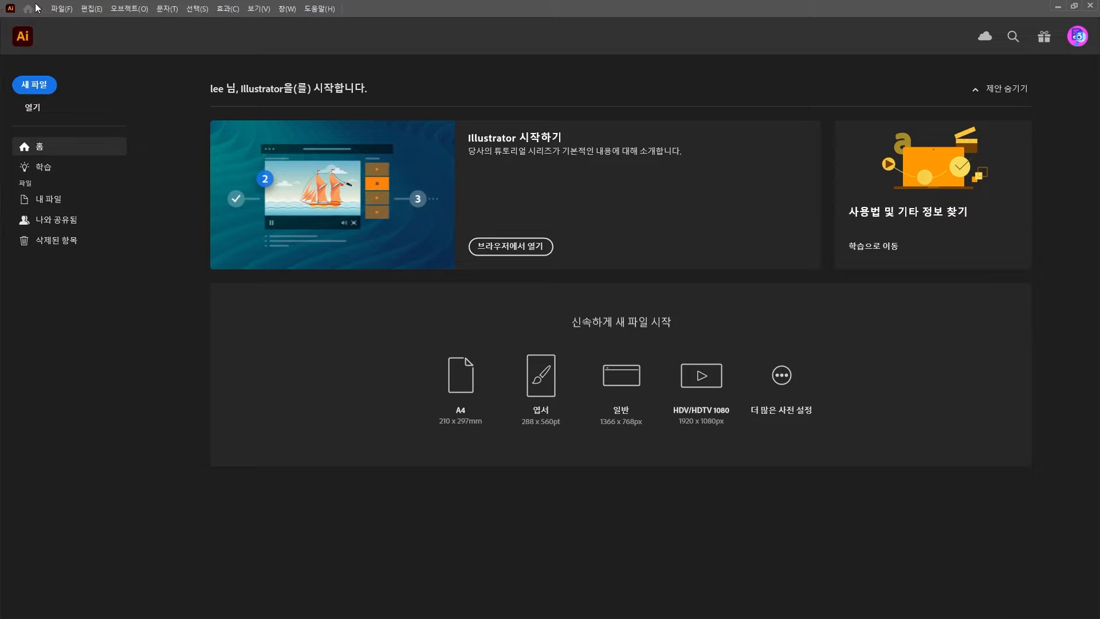
# Start a new document and set its size to 160 mm wide by 240 mm high.
pyautogui.click(61, 9)
pyautogui.click(72, 19)
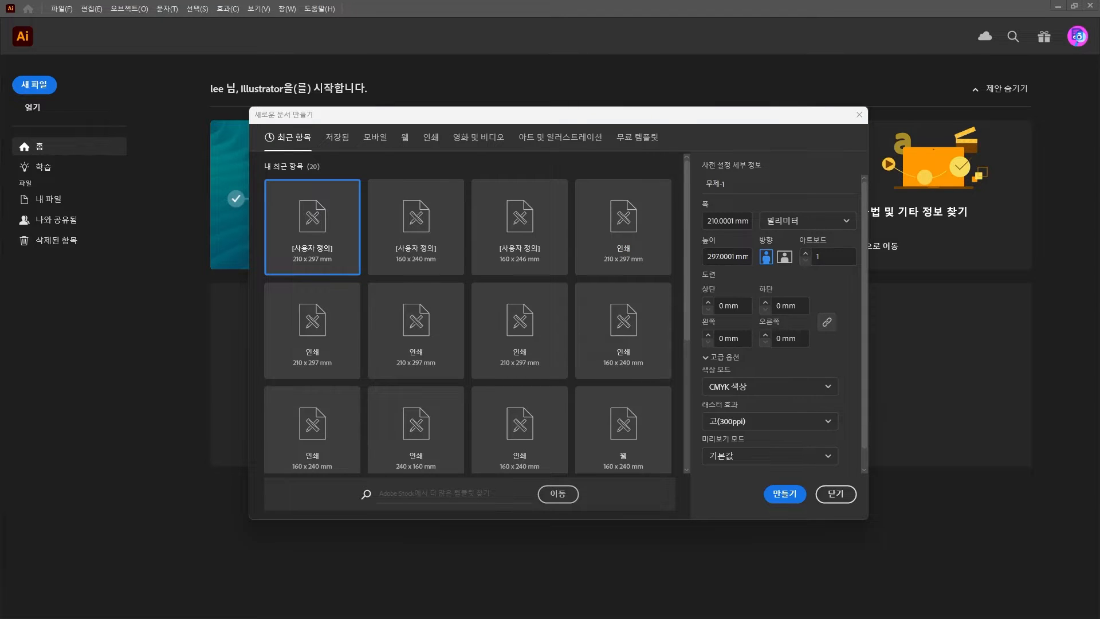
pyautogui.click(724, 221)
pyautogui.write('160')
pyautogui.press('Tab')
pyautogui.press('Tab')
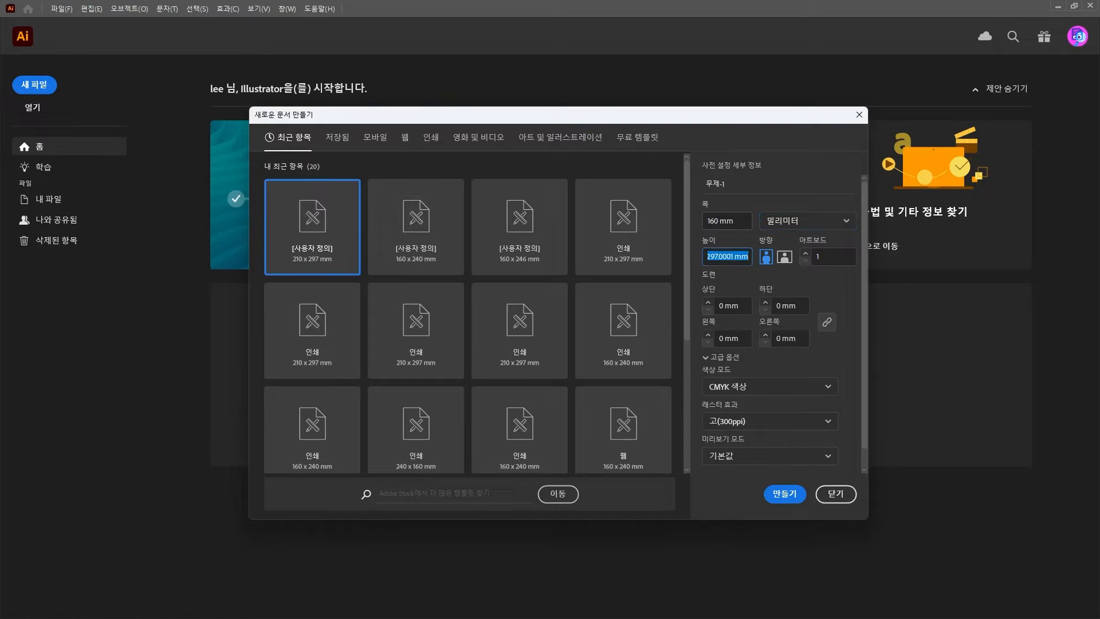
pyautogui.write('240')
# Set the bleed to 3 mm on all sides and create the CMYK, 300 ppi document.
pyautogui.moveTo(743, 306); pyautogui.dragTo(706, 304)
pyautogui.write('3')
pyautogui.click(813, 280)
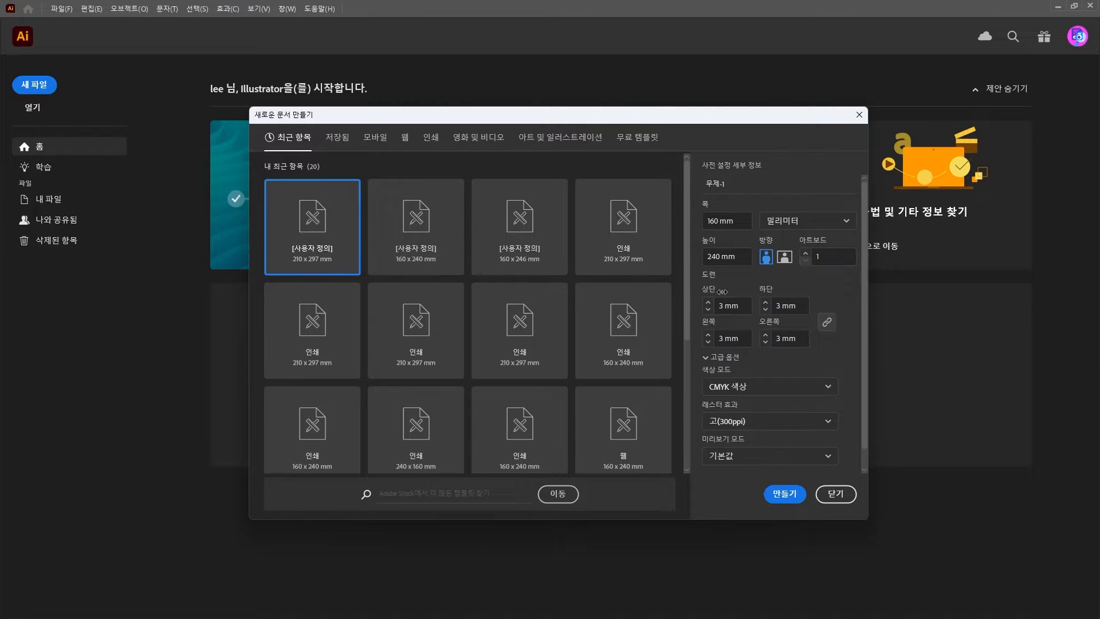
pyautogui.scroll(-1, 845, 360)
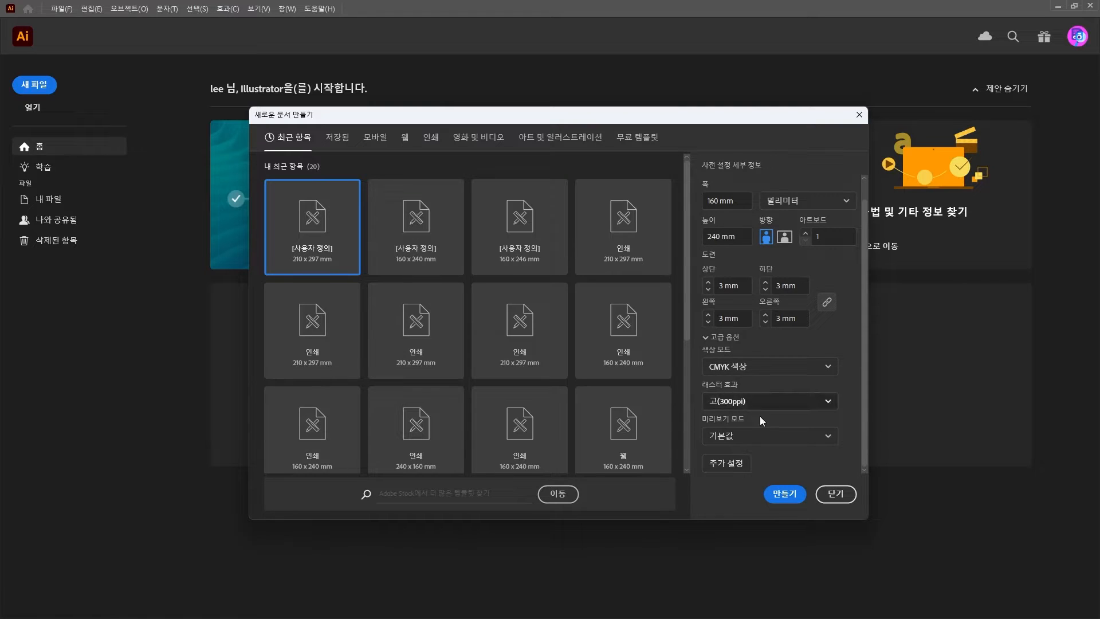
pyautogui.click(782, 494)
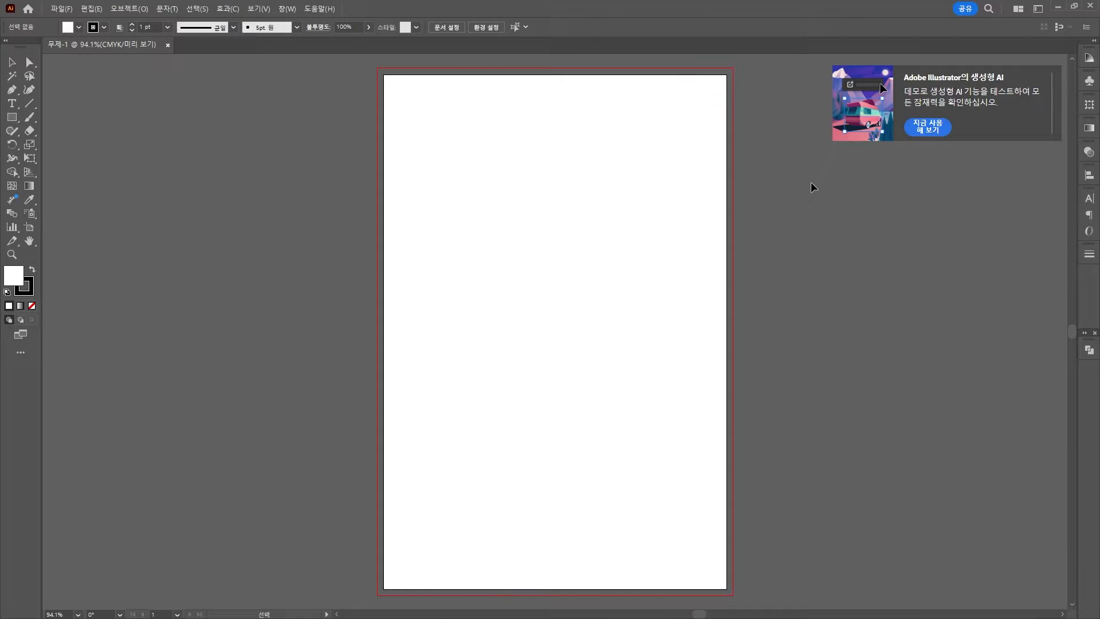
# Create a 160 x 240 mm rectangular grid with 3 horizontal and 3 vertical dividers.
pyautogui.click(32, 105)
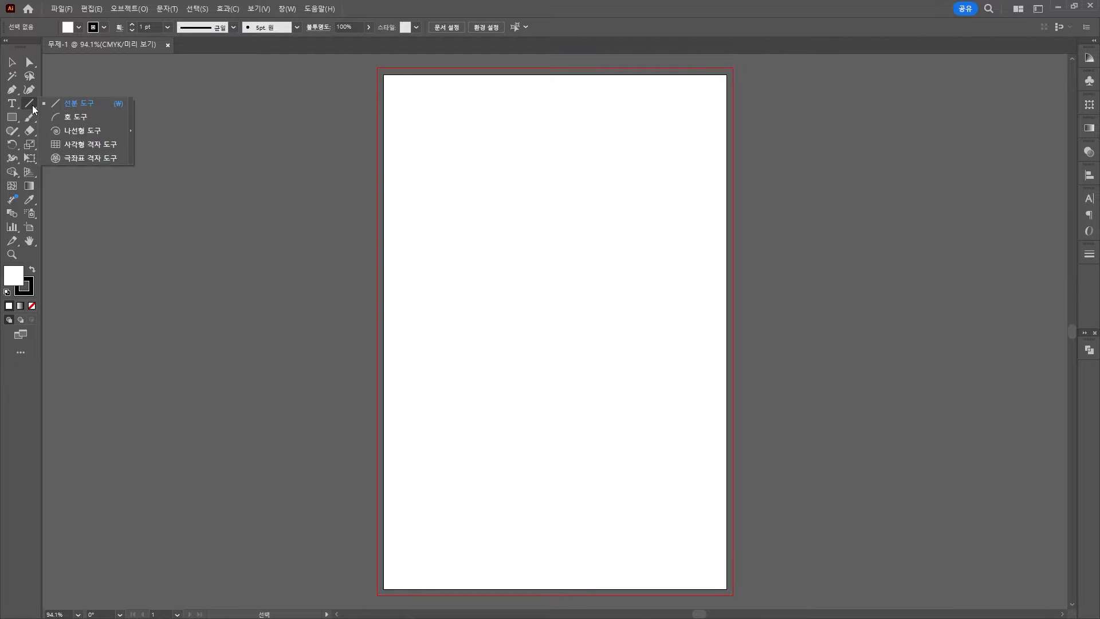
pyautogui.click(82, 145)
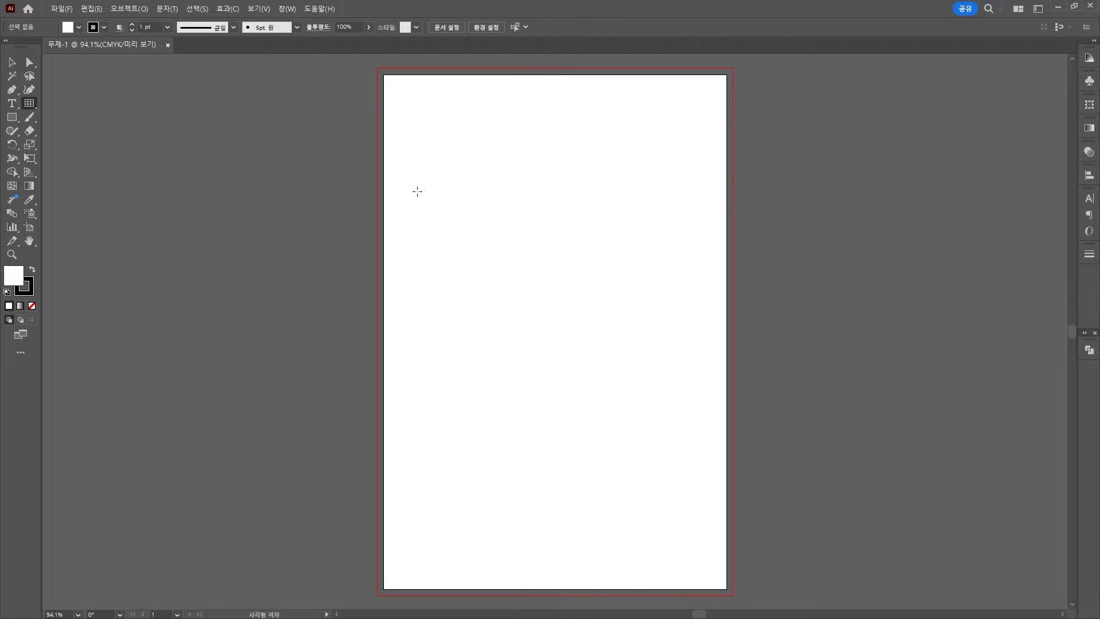
pyautogui.click(421, 170)
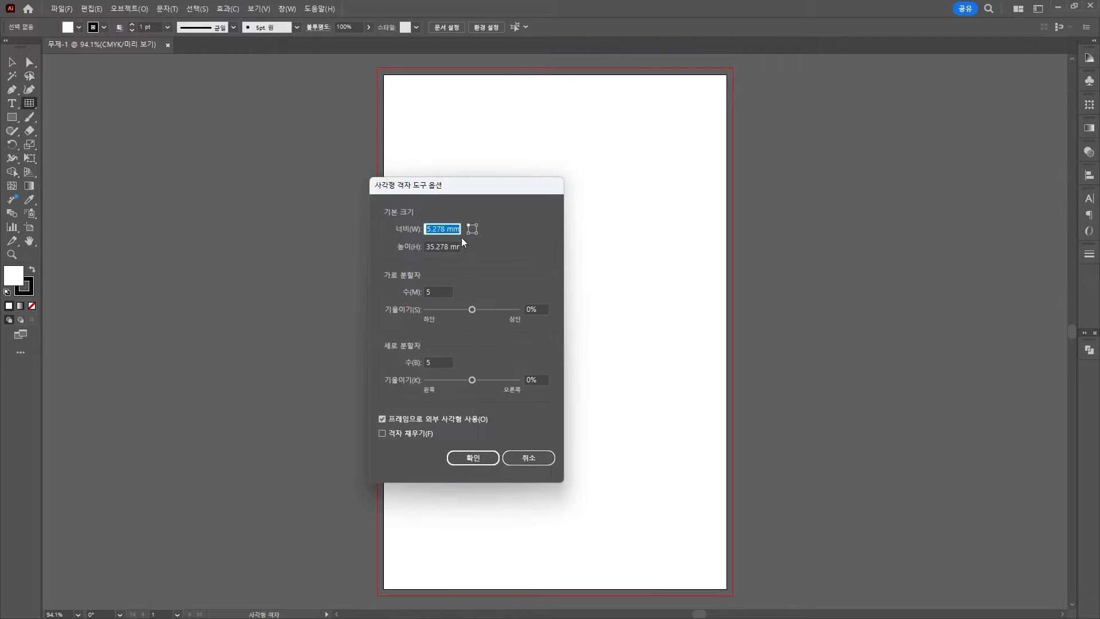
pyautogui.write('160')
pyautogui.press('Tab')
pyautogui.write('240')
pyautogui.click(442, 291)
pyautogui.write('3')
pyautogui.click(435, 361)
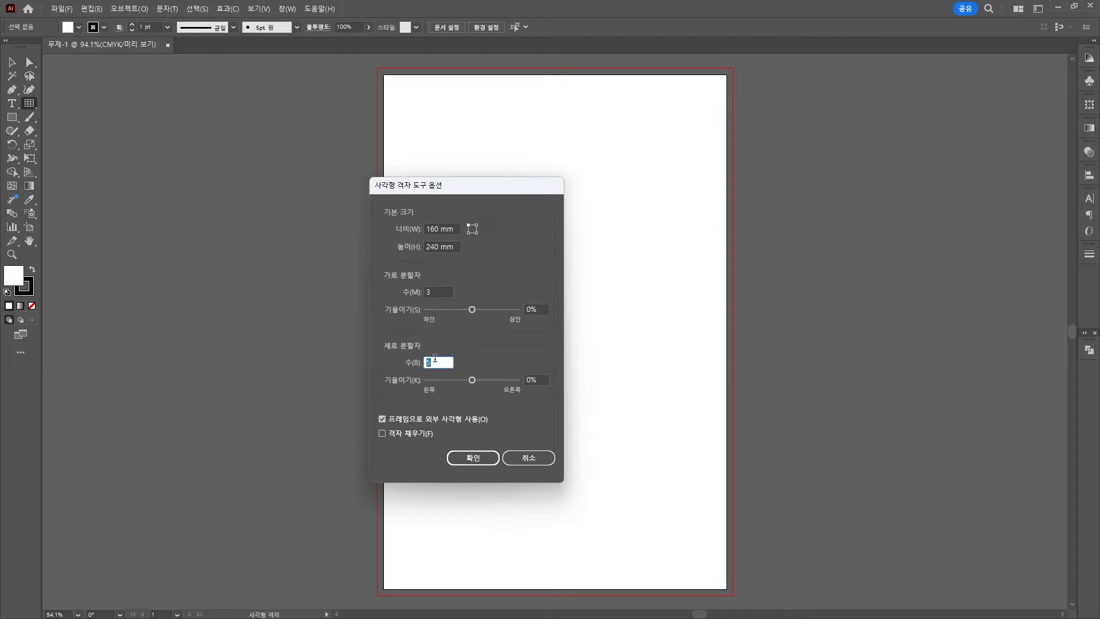
pyautogui.write('3')
pyautogui.click(472, 458)
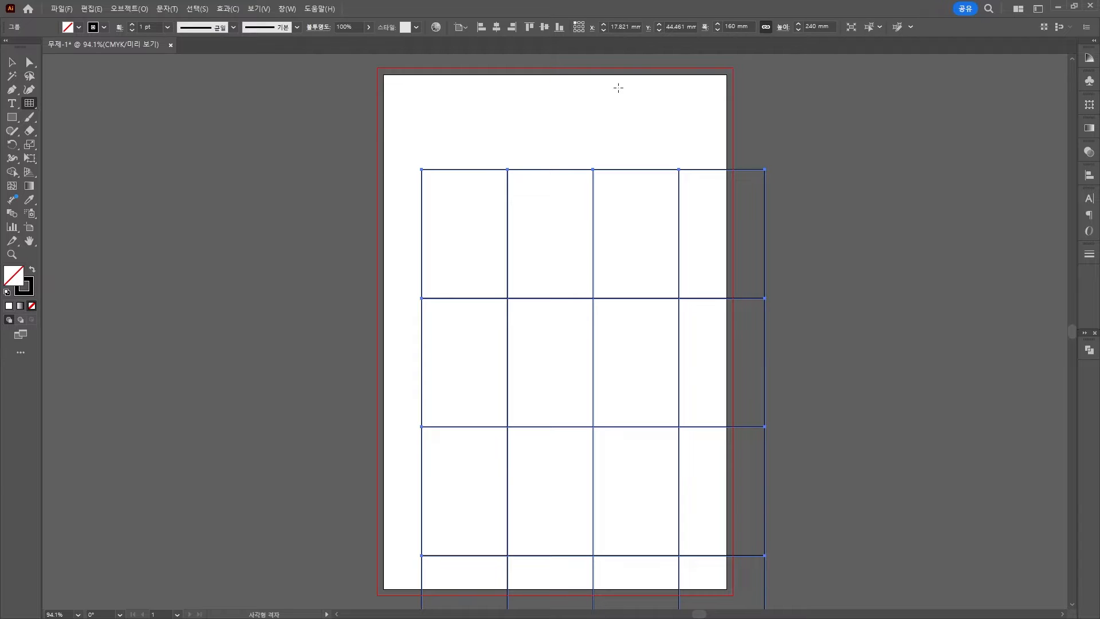
# Align the grid with the artboard by setting its X and Y position to 0 mm.
pyautogui.click(624, 26)
pyautogui.doubleClick(624, 26)
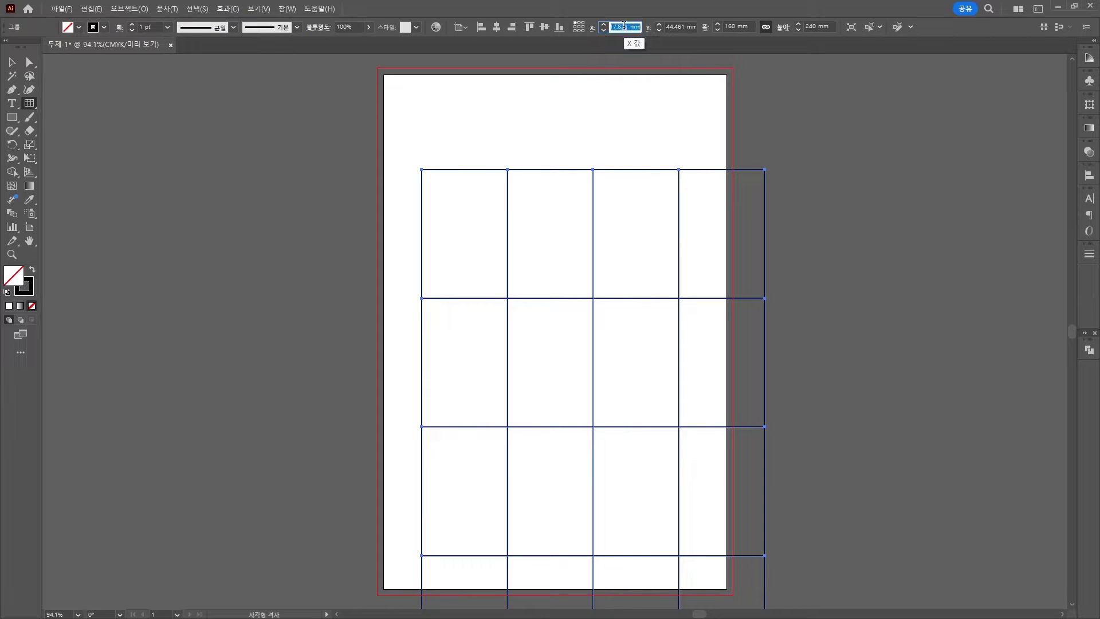
pyautogui.write('0')
pyautogui.press('Tab')
pyautogui.write('0')
pyautogui.press('Return')
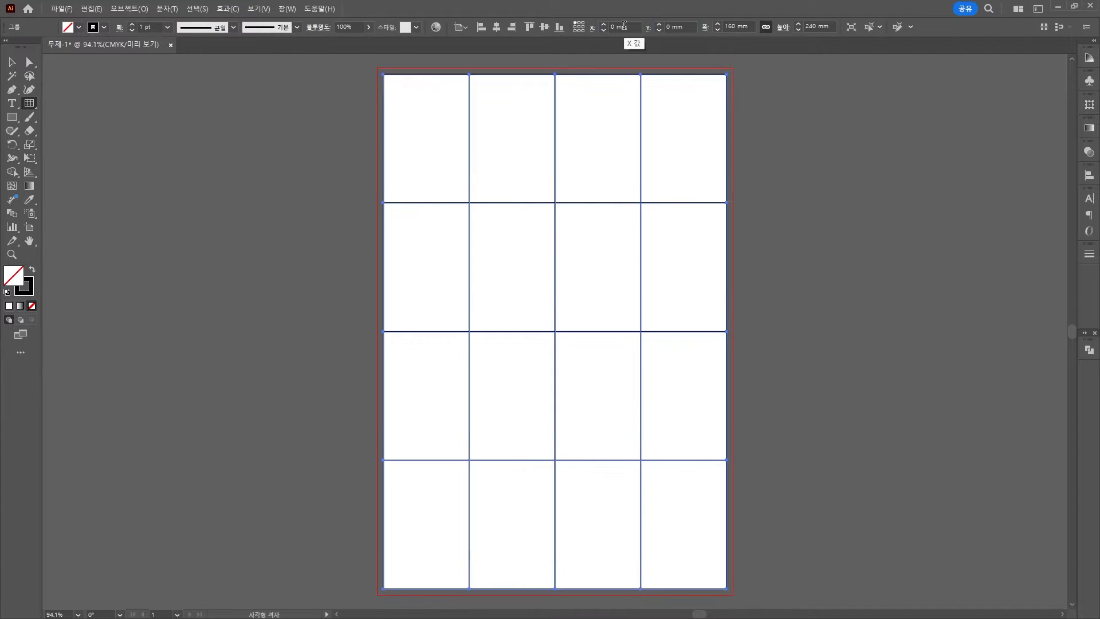
# Choose the Line Segment tool and show the list of layers beside the artboard.
pyautogui.click(29, 103)
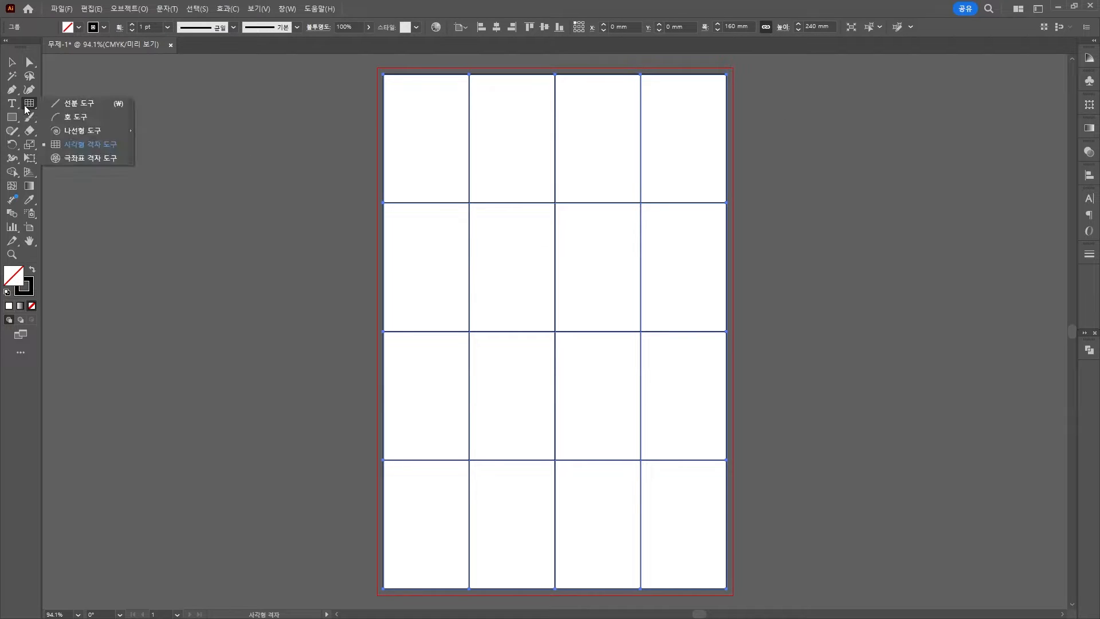
pyautogui.click(69, 104)
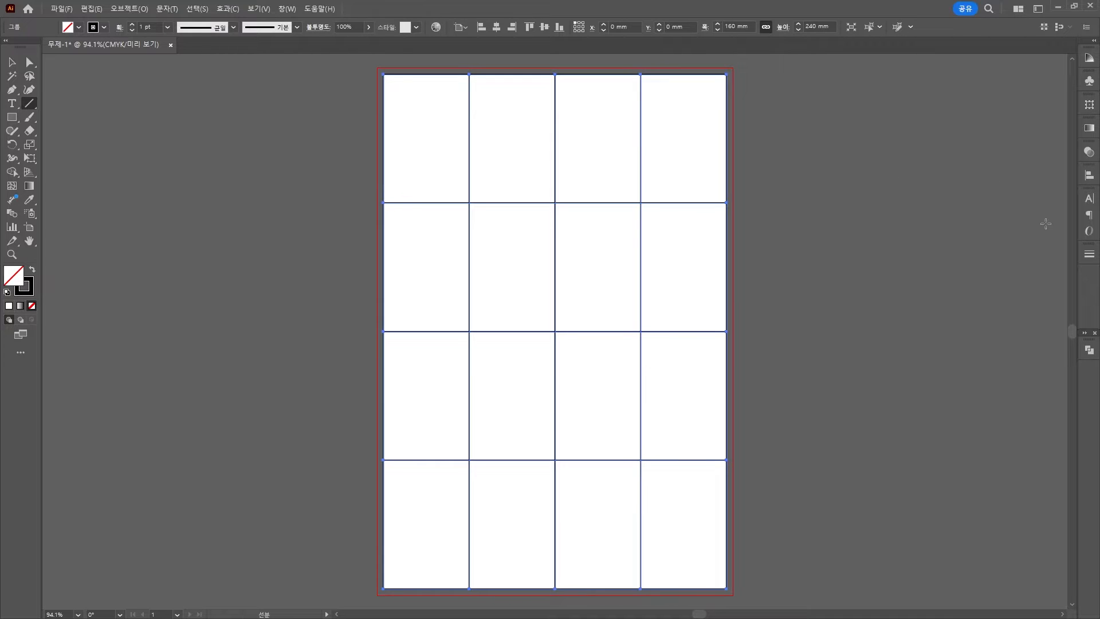
pyautogui.click(286, 9)
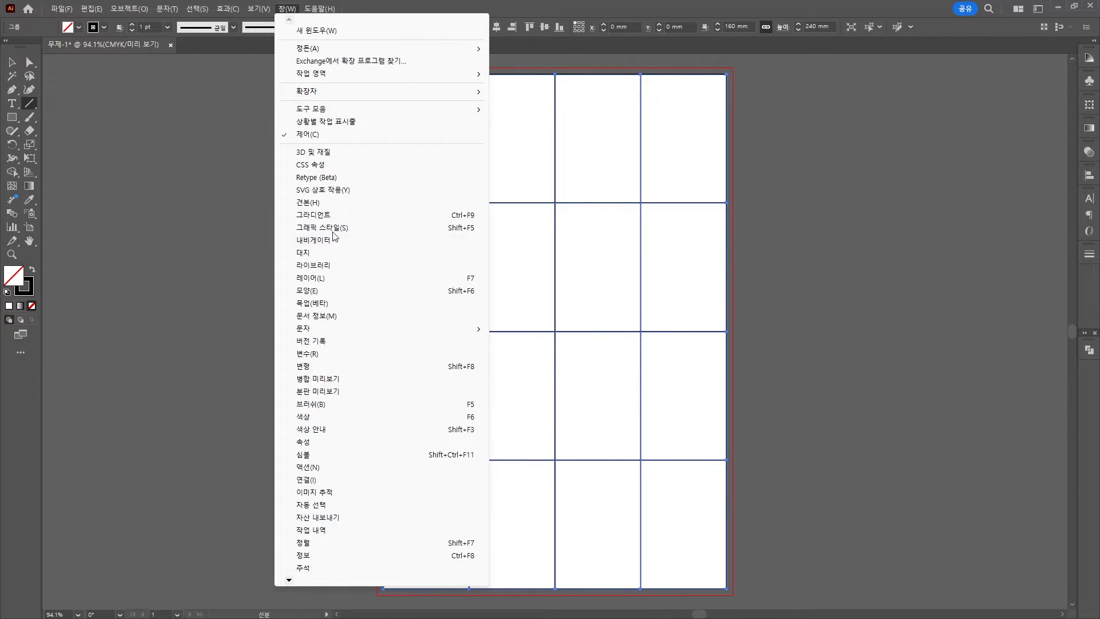
pyautogui.click(317, 280)
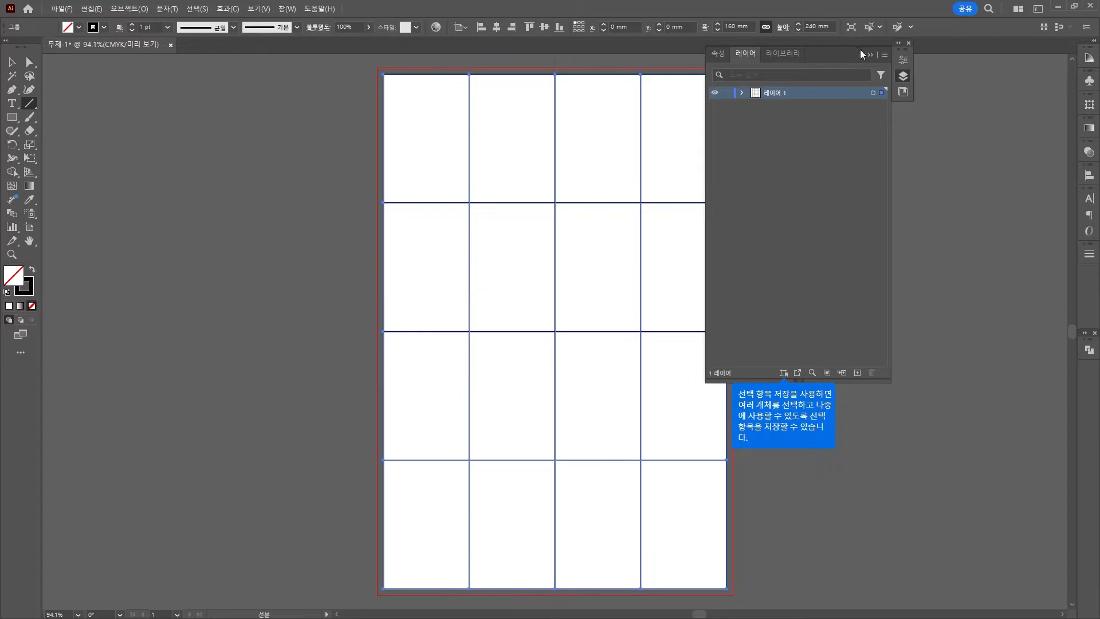
pyautogui.moveTo(861, 49); pyautogui.dragTo(967, 92)
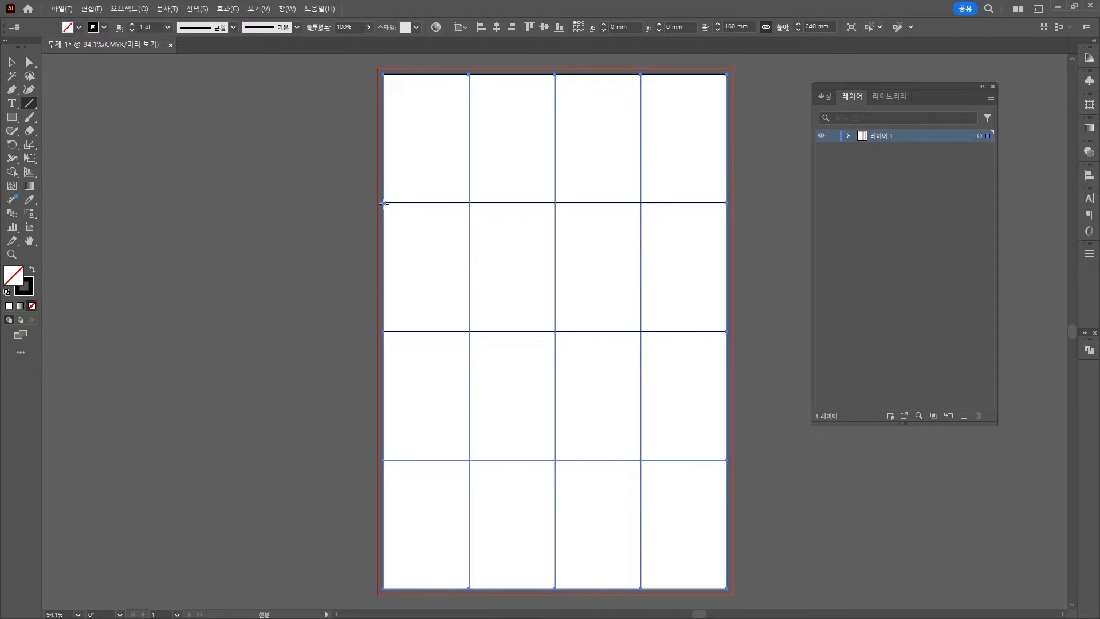
# Draw seven parallel rising diagonal lines between the grid's edge points so that every cell is crossed once.
pyautogui.moveTo(383, 203); pyautogui.dragTo(469, 74)
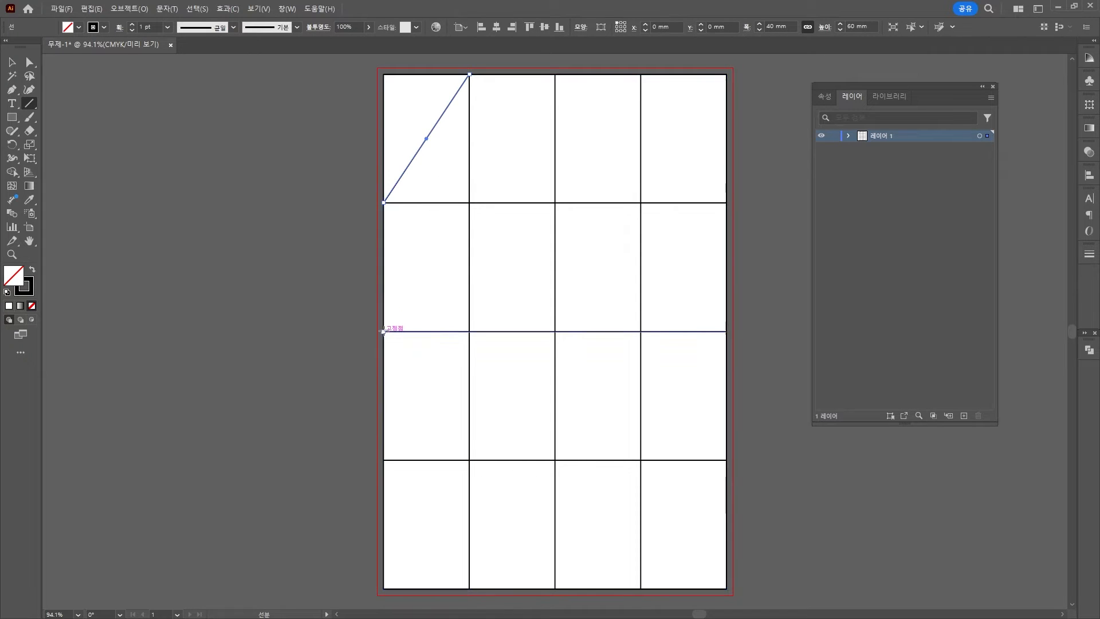
pyautogui.moveTo(383, 331)
pyautogui.mouseDown()
pyautogui.moveTo(455, 246)
pyautogui.moveTo(555, 74)
pyautogui.mouseUp()
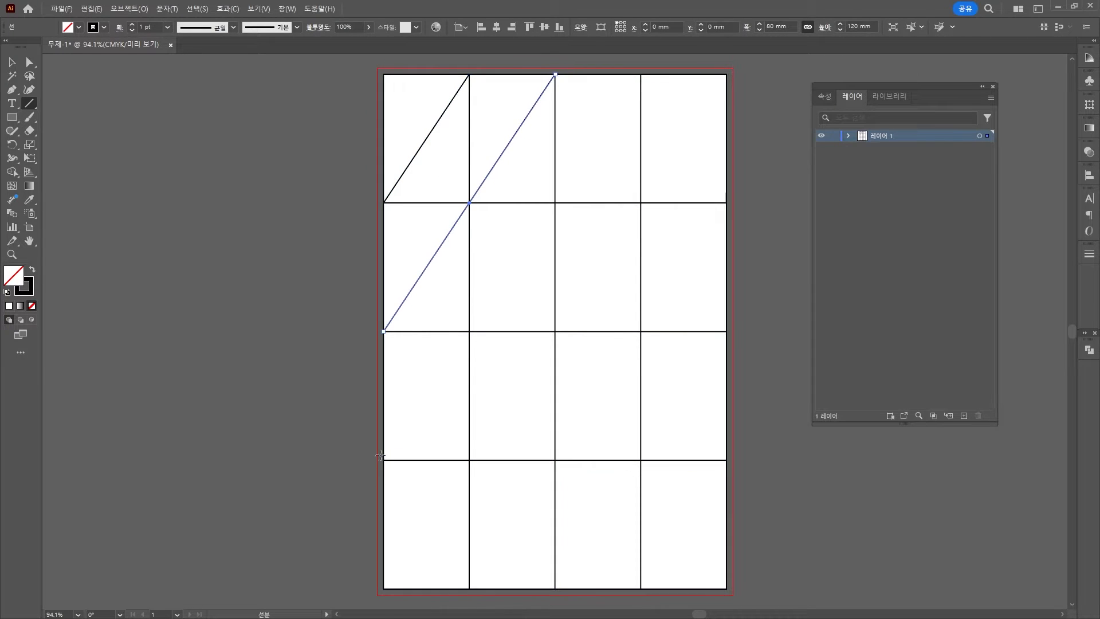
pyautogui.moveTo(384, 460); pyautogui.dragTo(641, 74)
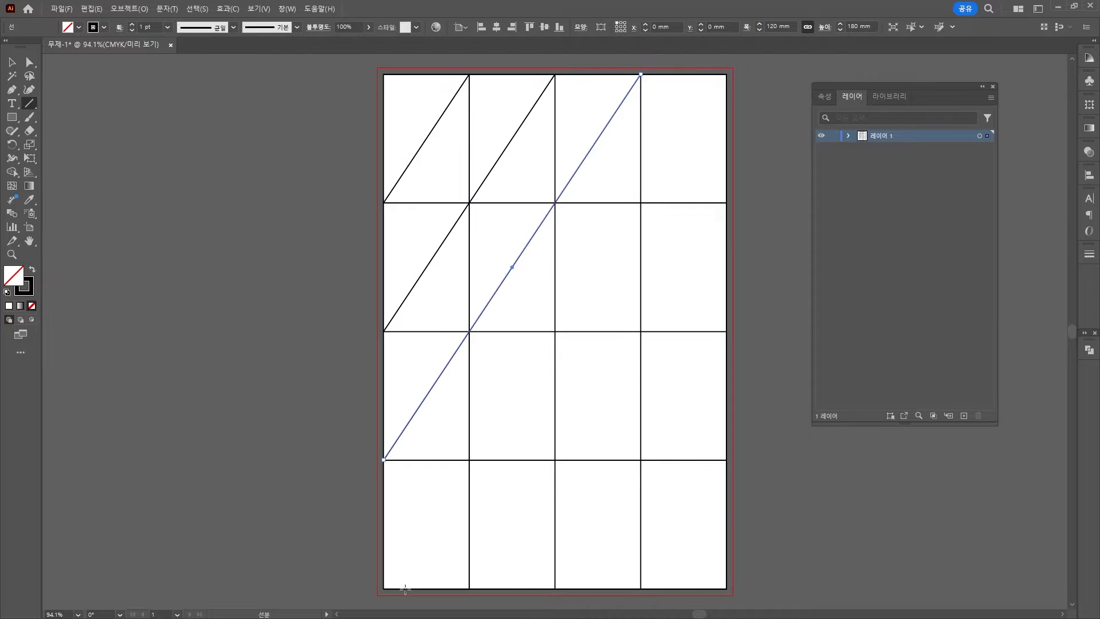
pyautogui.moveTo(384, 589)
pyautogui.mouseDown()
pyautogui.moveTo(720, 166)
pyautogui.moveTo(727, 74)
pyautogui.mouseUp()
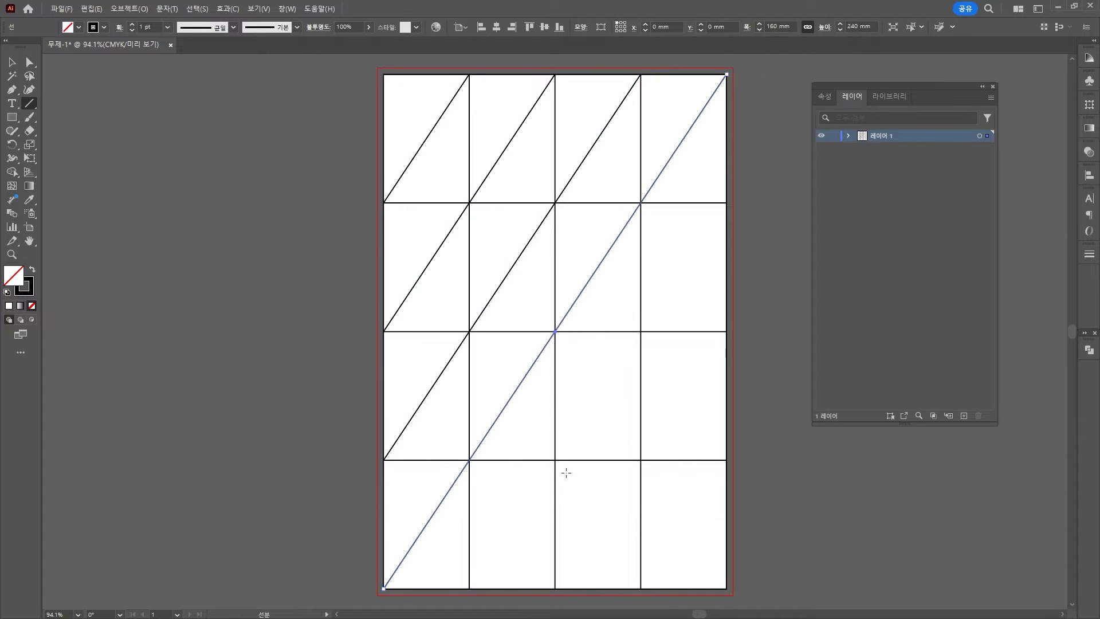
pyautogui.moveTo(469, 589)
pyautogui.mouseDown()
pyautogui.moveTo(683, 309)
pyautogui.moveTo(727, 202)
pyautogui.mouseUp()
pyautogui.moveTo(555, 588); pyautogui.dragTo(726, 331)
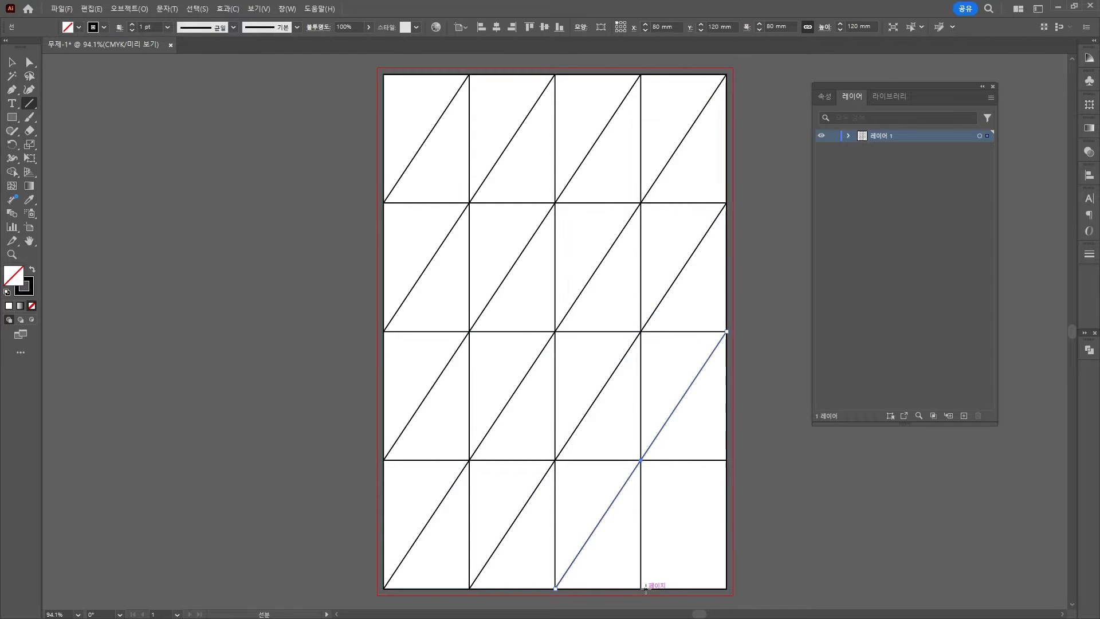
pyautogui.moveTo(640, 589); pyautogui.dragTo(727, 460)
# Duplicate only the diagonal lines in front and reflect the copies across the vertical axis, giving every cell an X.
pyautogui.press('v')
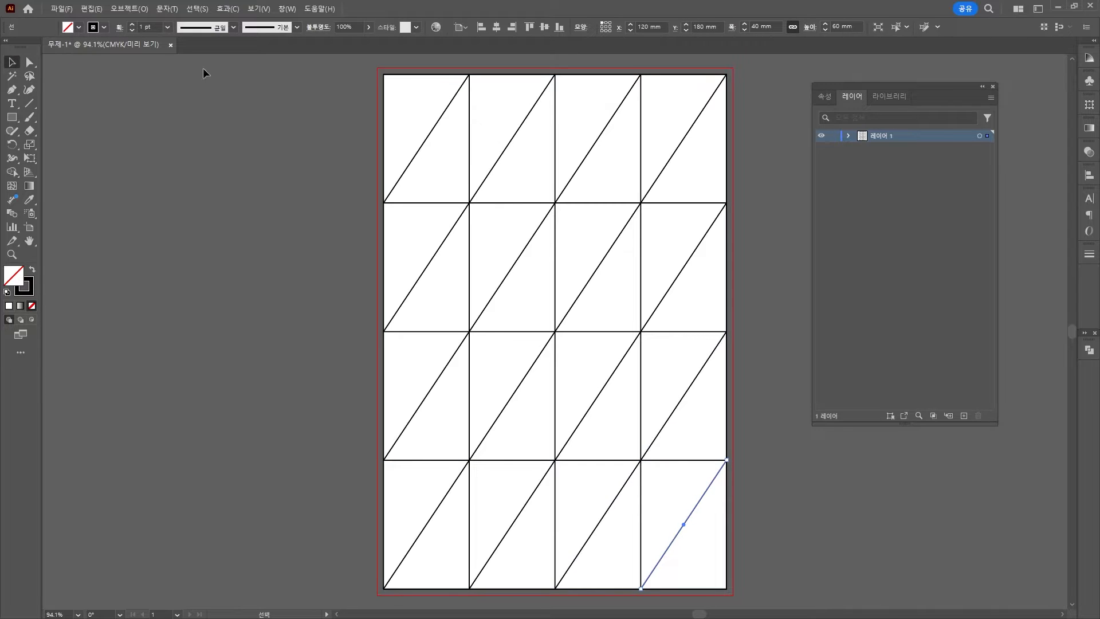
pyautogui.hotkey('ctrl', 'a')
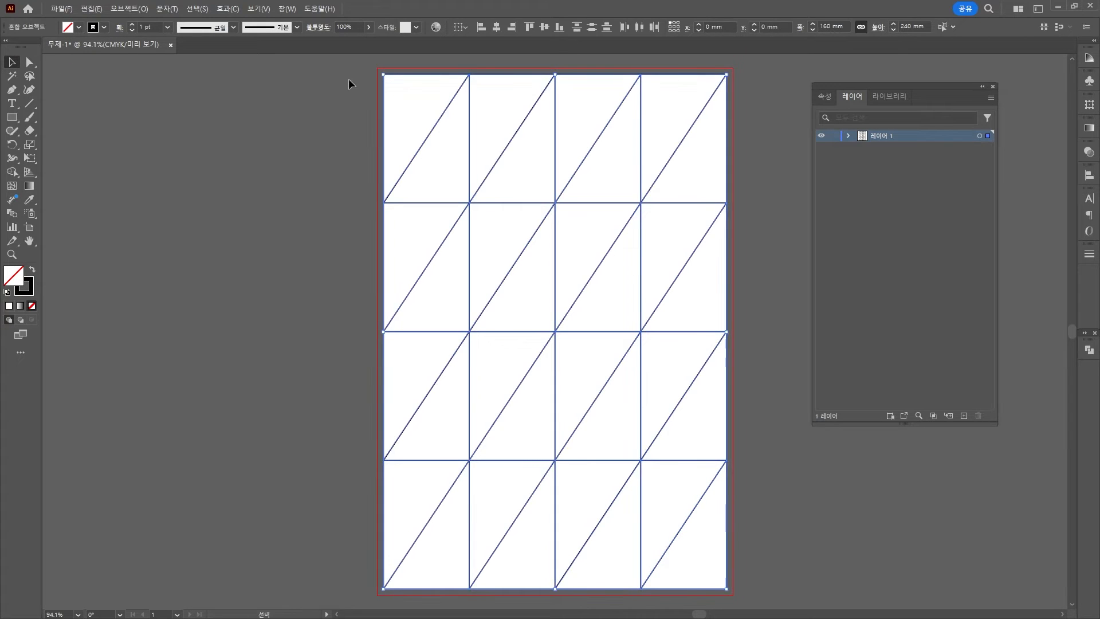
pyautogui.click(384, 91)
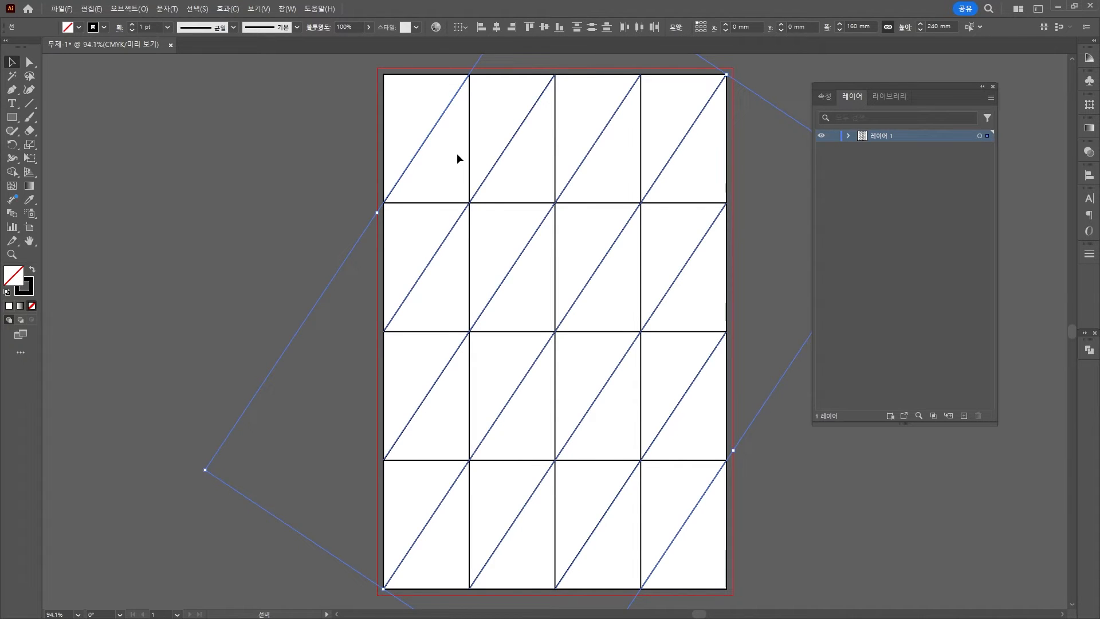
pyautogui.rightClick(457, 154)
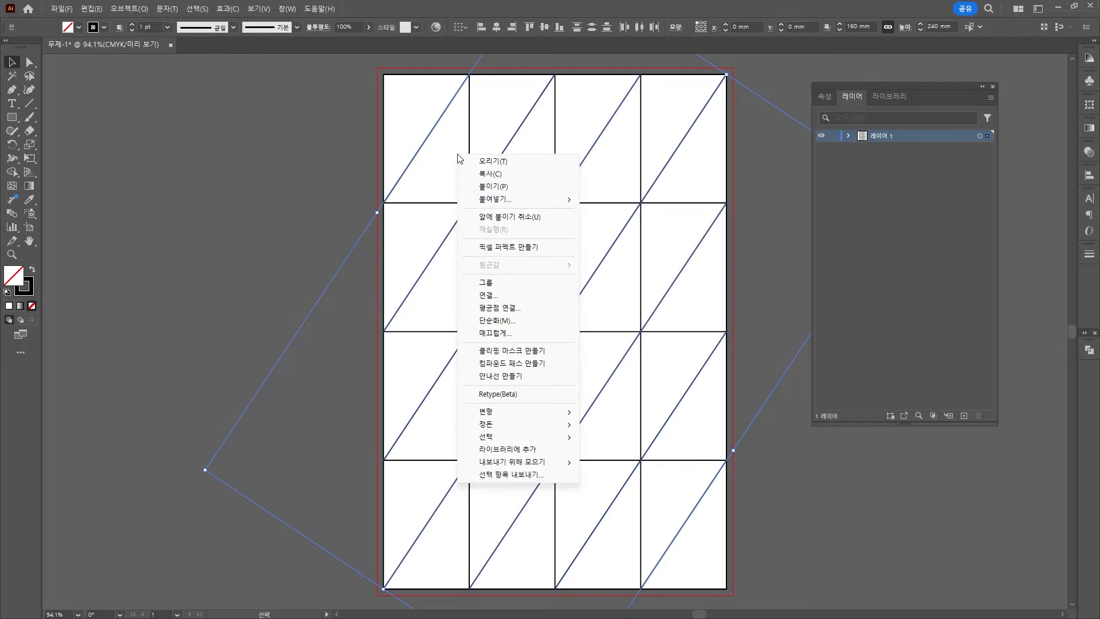
pyautogui.moveTo(497, 419)
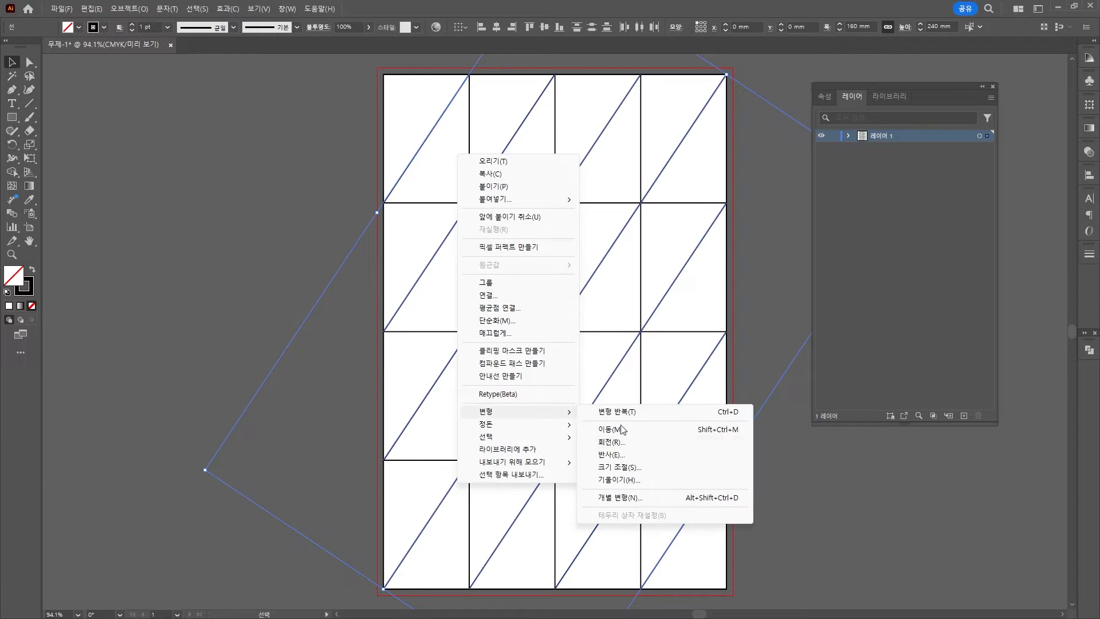
pyautogui.click(613, 454)
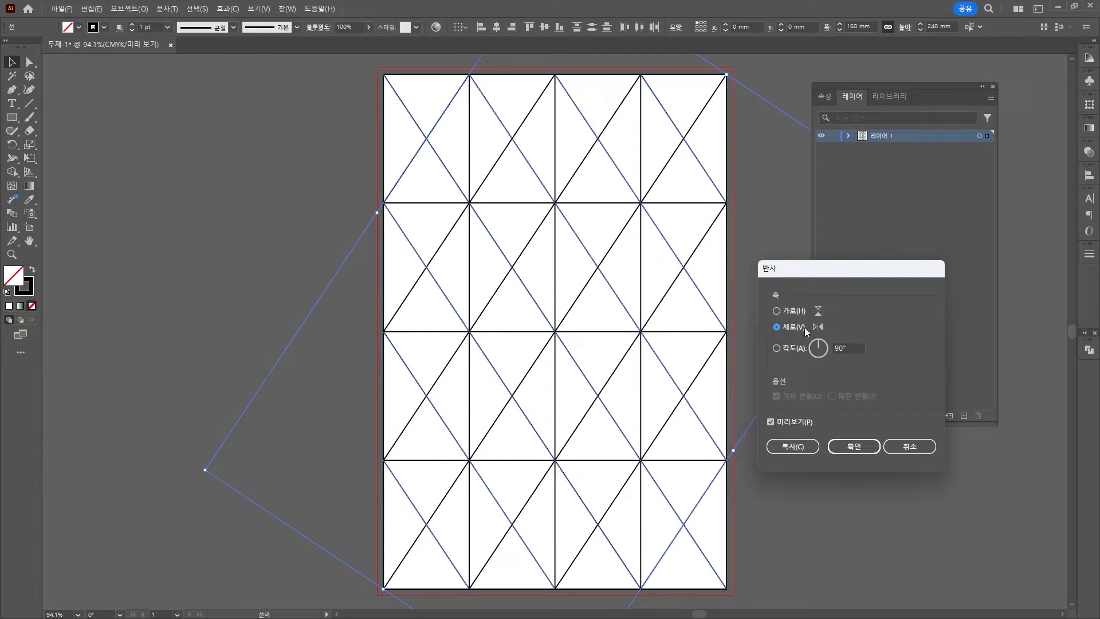
pyautogui.click(854, 446)
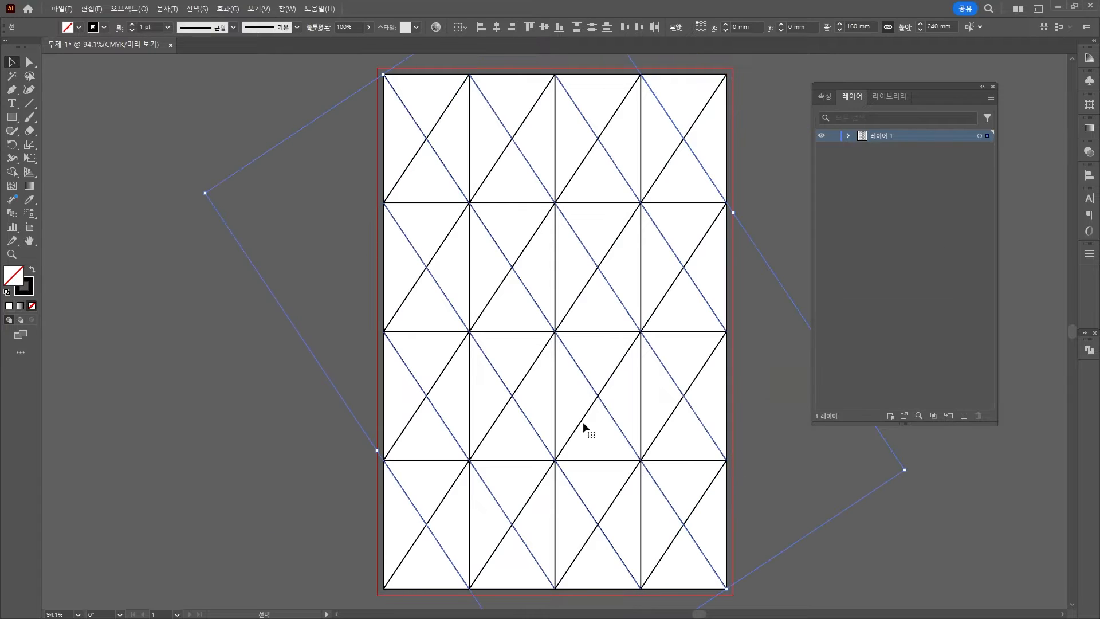
pyautogui.click(147, 98)
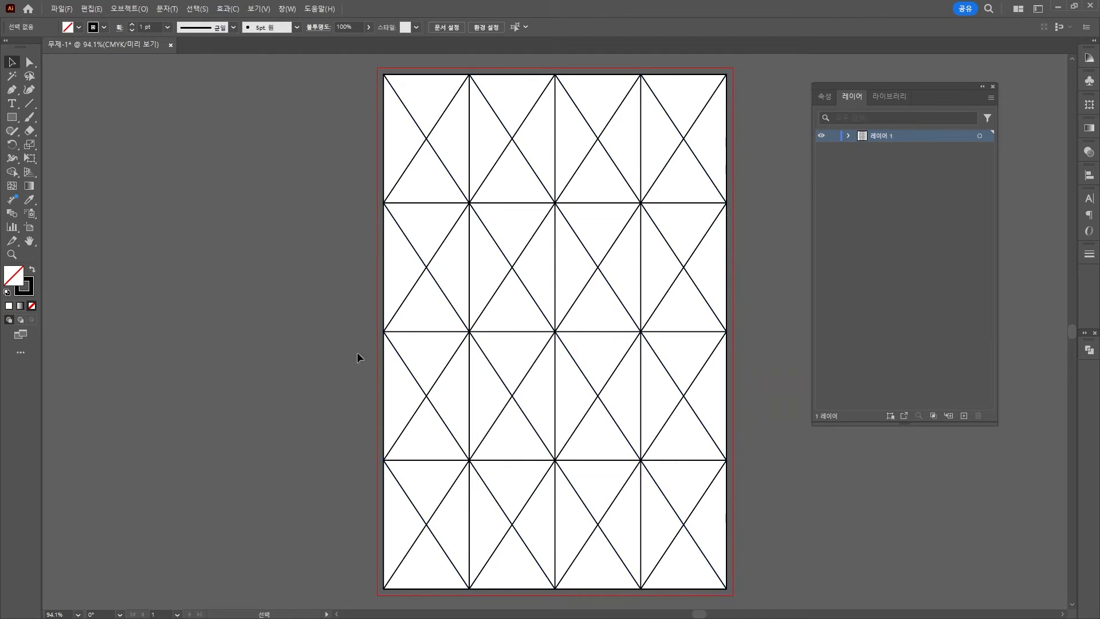
# Rename the grid's layer to 가이드 and add a new layer.
pyautogui.doubleClick(882, 136)
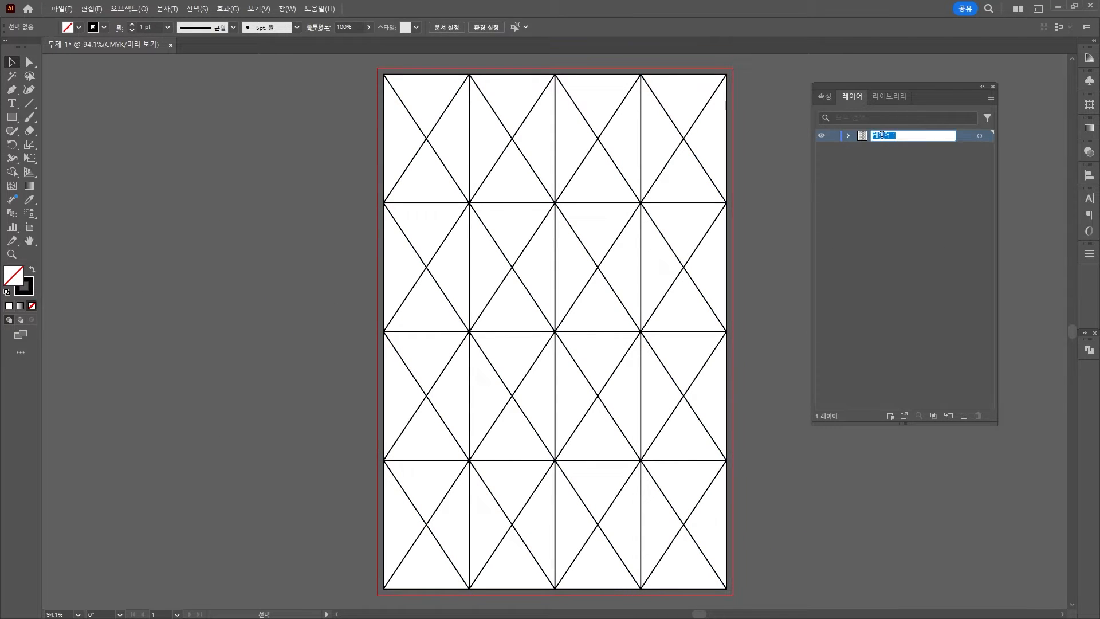
pyautogui.write('가이드')
pyautogui.press('Return')
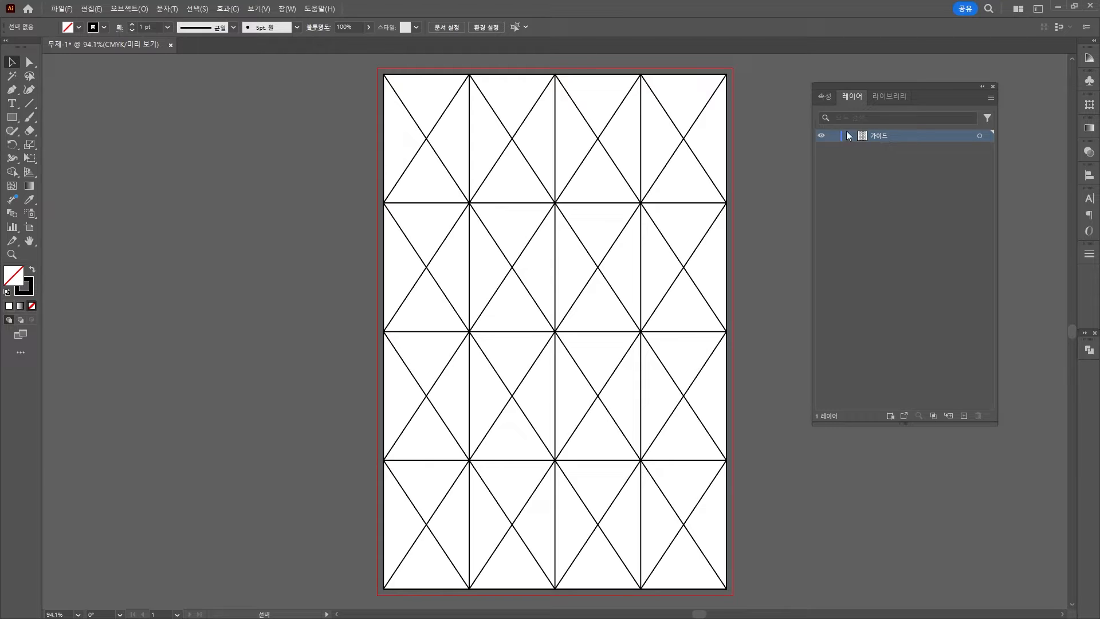
pyautogui.click(964, 415)
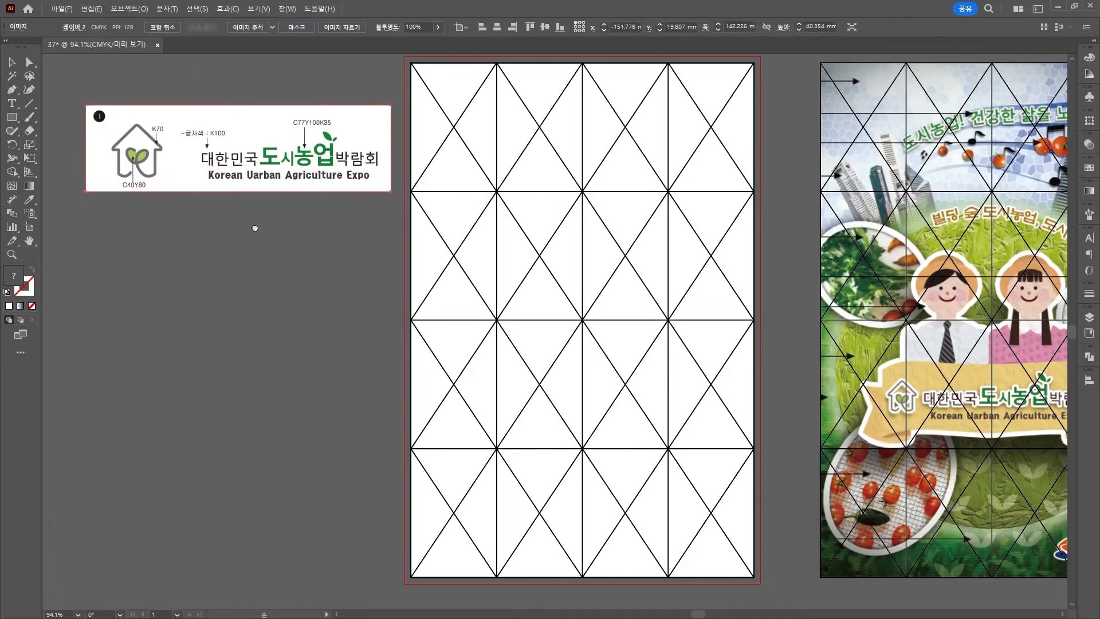
# Draw a triangle about 16.4 x 14.2 mm with the Polygon tool below the reference logo, and apply the default fill and stroke.
pyautogui.scroll(5, 267, 228)
pyautogui.moveTo(245, 231); pyautogui.dragTo(263, 324)
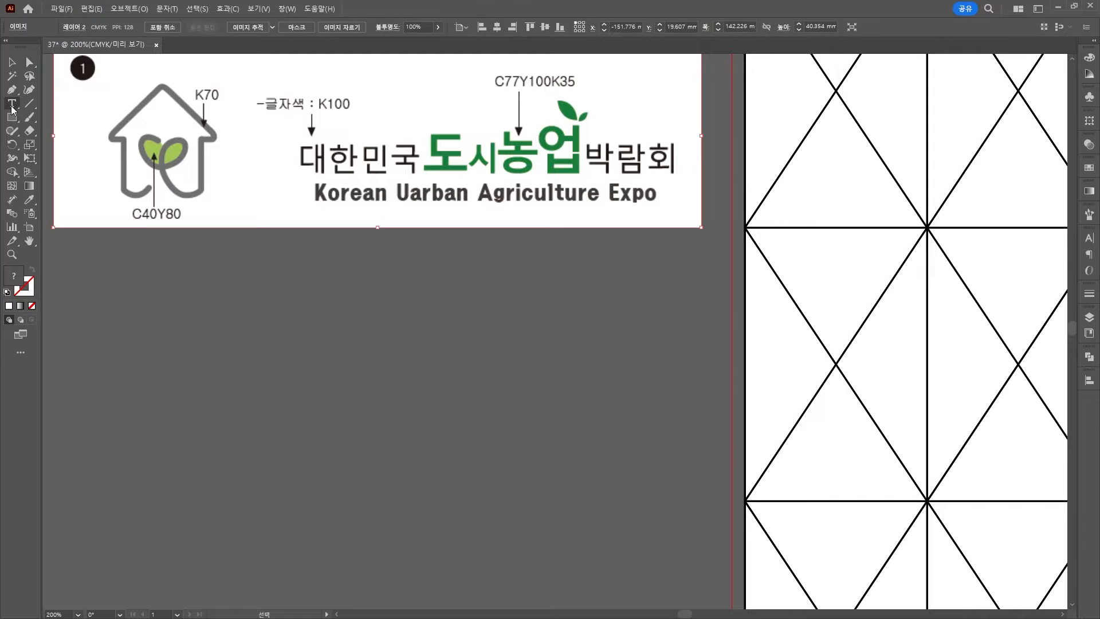
pyautogui.moveTo(12, 117); pyautogui.dragTo(48, 122)
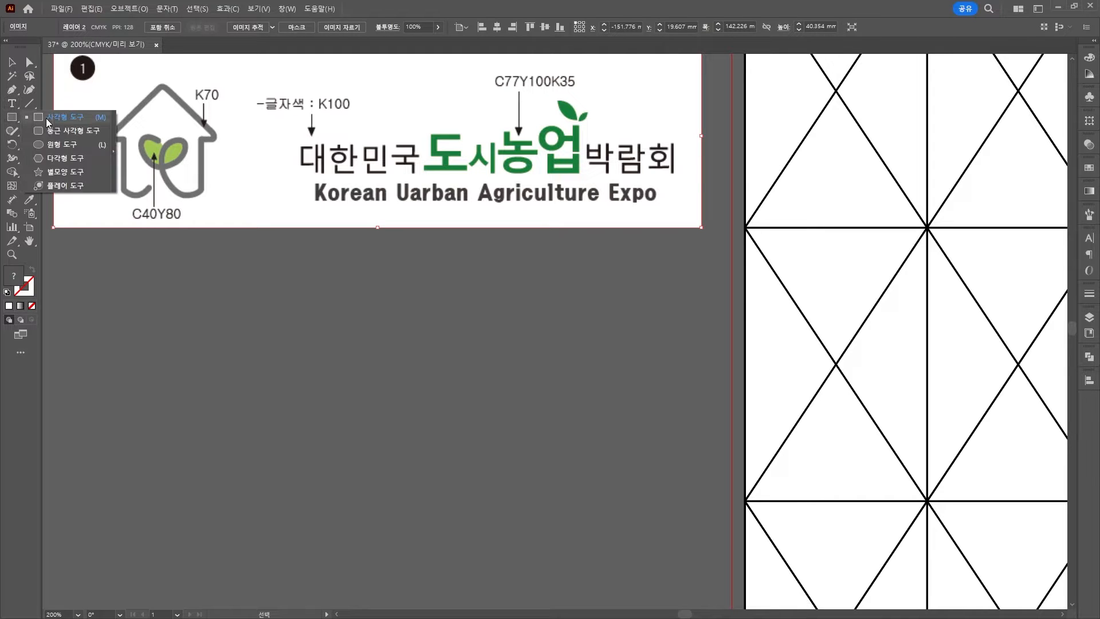
pyautogui.click(58, 164)
pyautogui.moveTo(113, 261); pyautogui.dragTo(150, 284)
pyautogui.press('Down')
pyautogui.press('Down')
pyautogui.press('Down')
pyautogui.press('v')
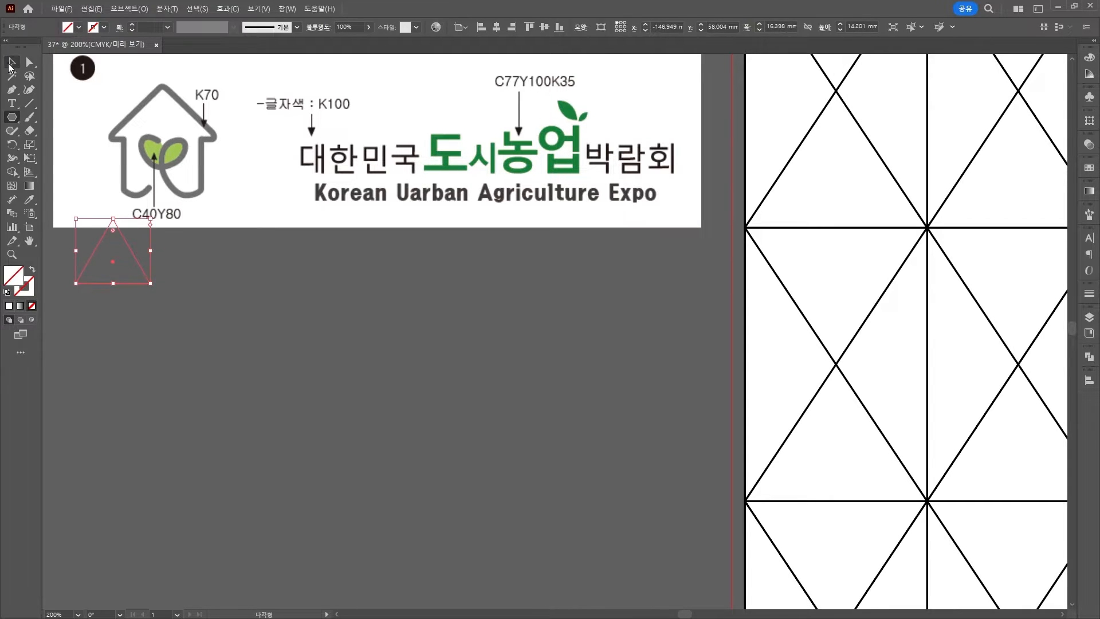
pyautogui.moveTo(126, 241); pyautogui.dragTo(161, 268)
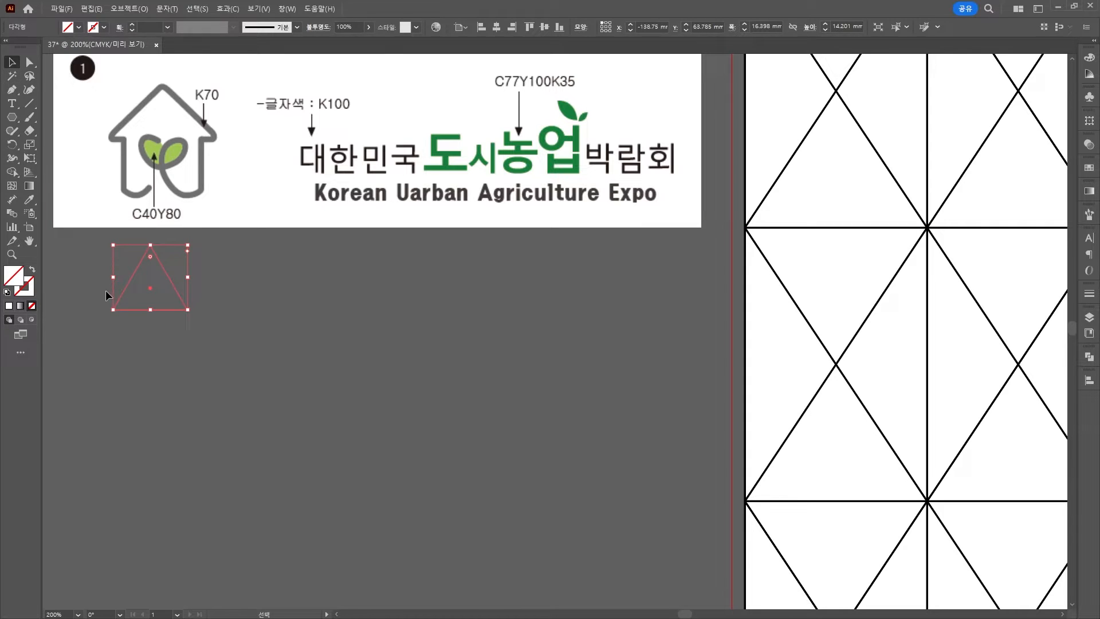
pyautogui.click(7, 292)
# Lower only the triangle's apex anchor to flatten it into a roof about 7.9 mm high.
pyautogui.click(30, 61)
pyautogui.click(239, 265)
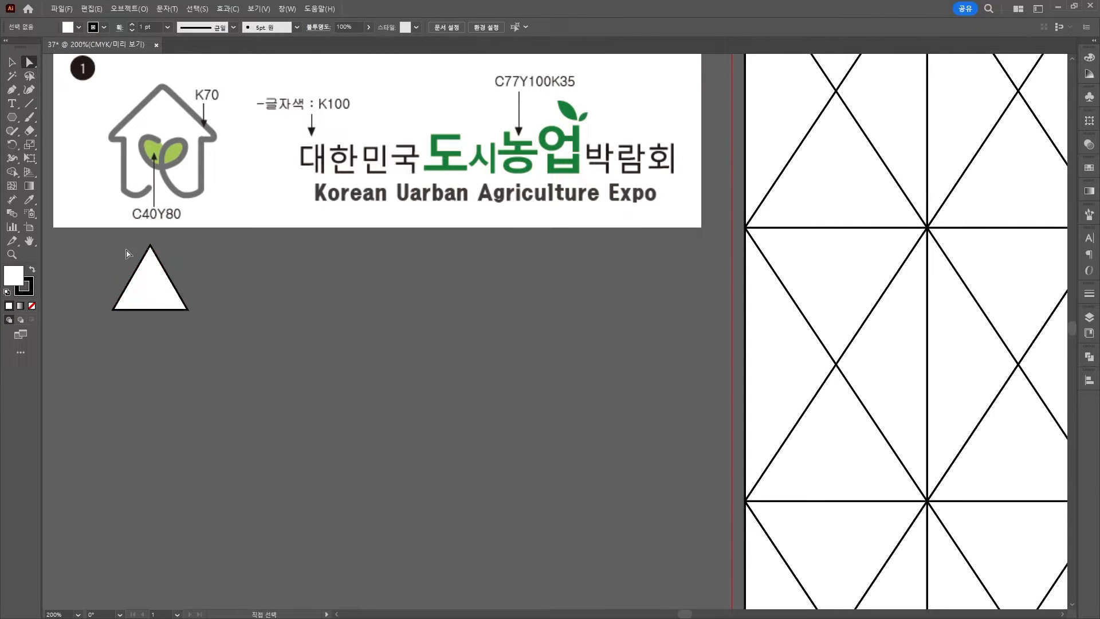
pyautogui.moveTo(126, 250); pyautogui.dragTo(131, 253)
pyautogui.press('Down')
pyautogui.press('Down')
pyautogui.press('Down')
pyautogui.press('Down')
pyautogui.press('Down')
pyautogui.press('Down')
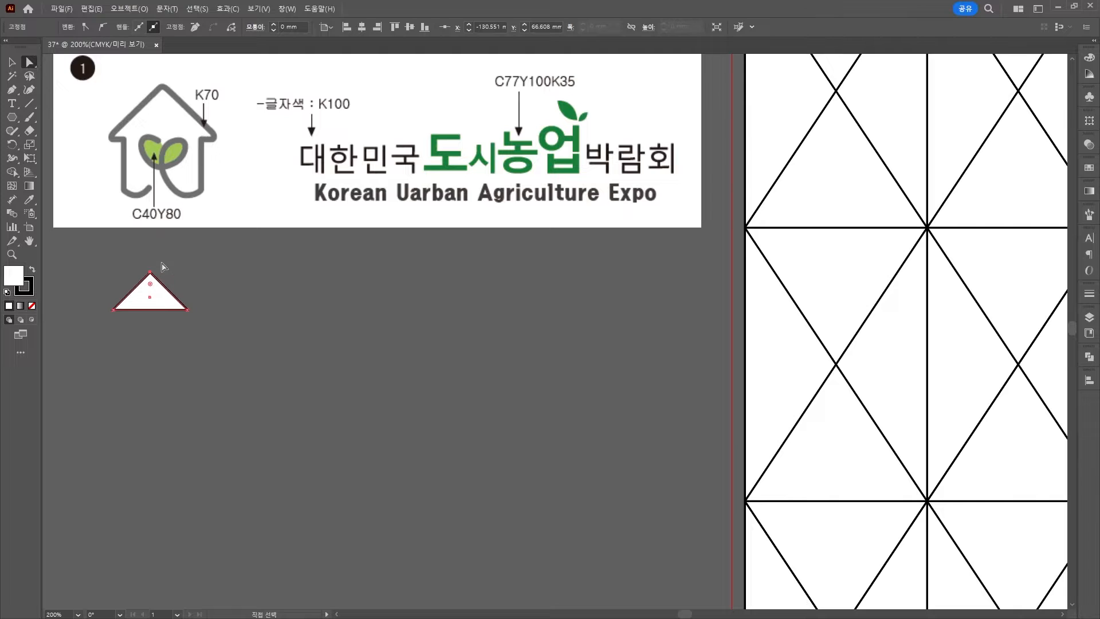
pyautogui.press('Down')
pyautogui.press('Down')
pyautogui.press('Down')
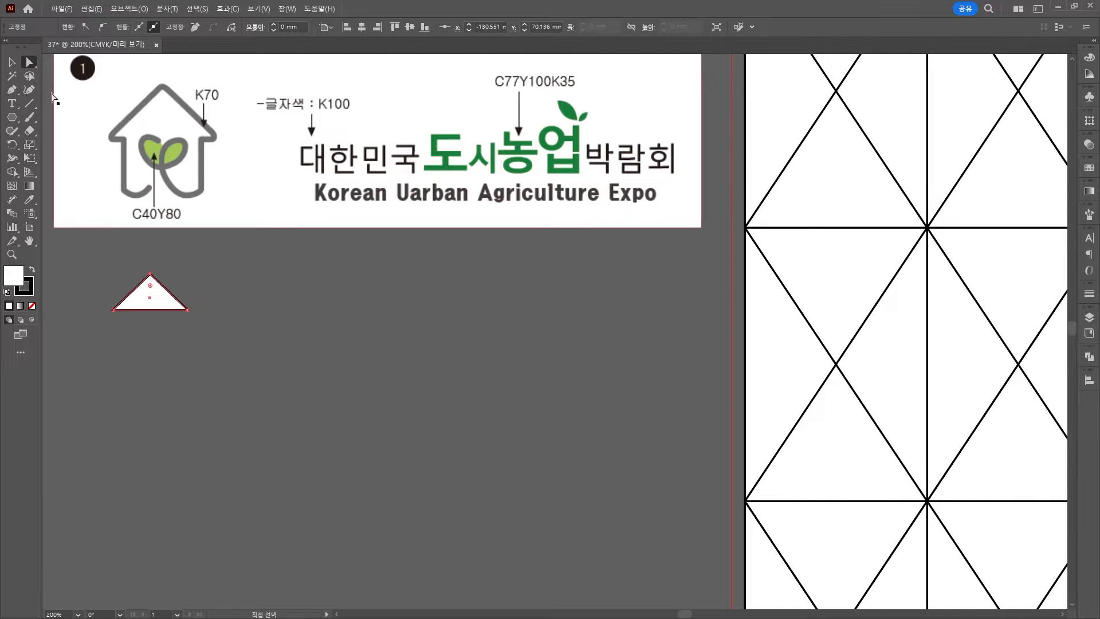
# Draw a rectangle about 11.9 x 10.9 mm centred under the roof as the house body.
pyautogui.click(12, 62)
pyautogui.moveTo(12, 121); pyautogui.dragTo(40, 118)
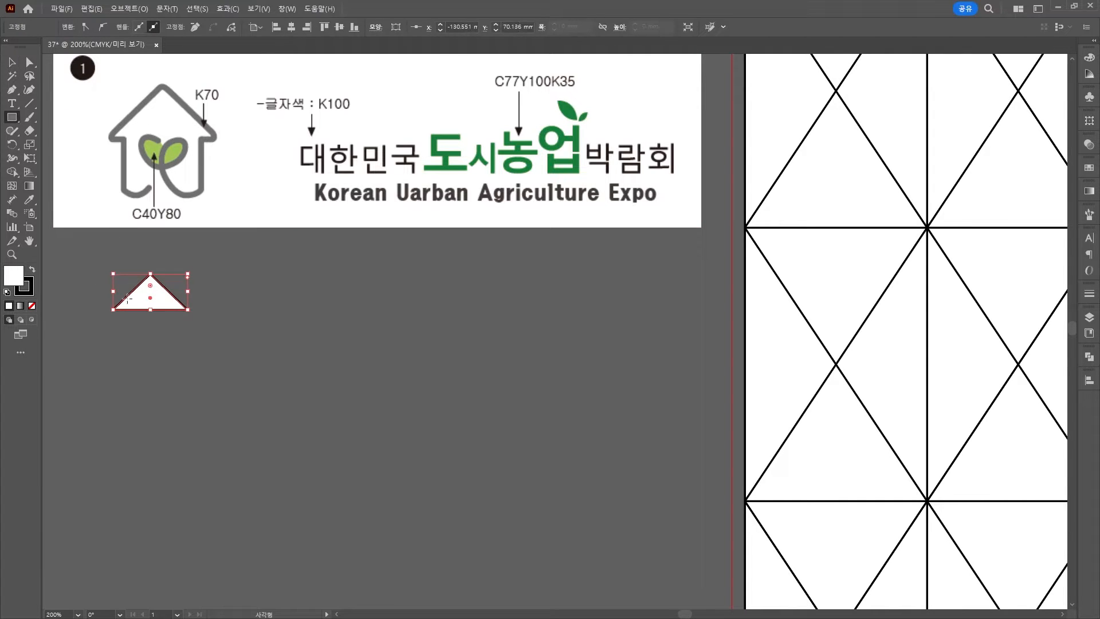
pyautogui.moveTo(122, 308)
pyautogui.mouseDown()
pyautogui.moveTo(144, 316)
pyautogui.moveTo(174, 360)
pyautogui.moveTo(172, 327)
pyautogui.moveTo(178, 356)
pyautogui.mouseUp()
pyautogui.click(12, 61)
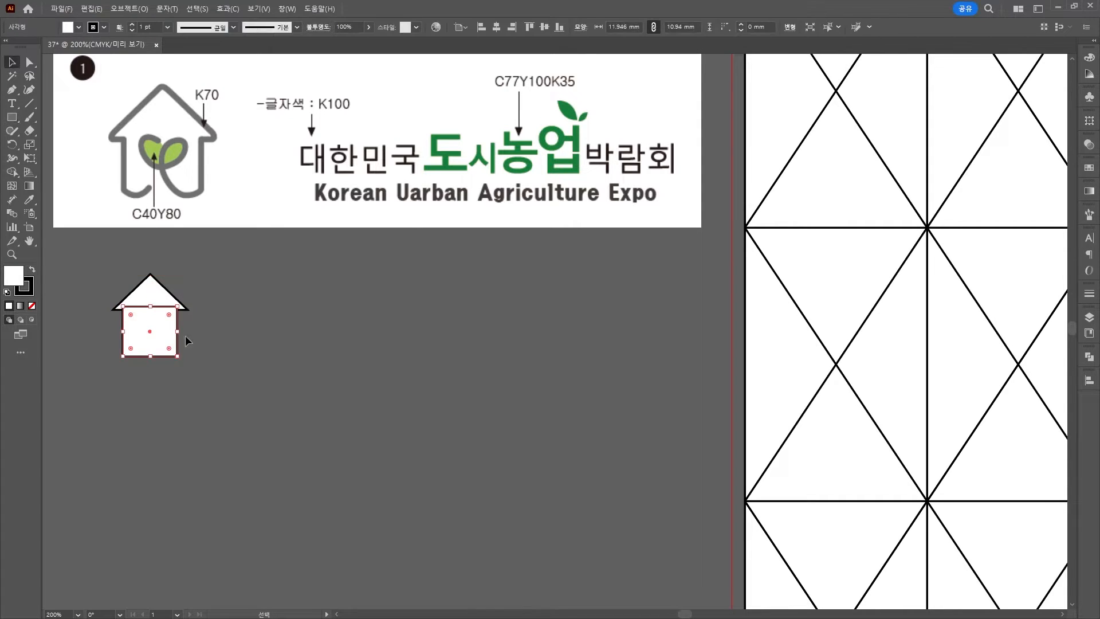
pyautogui.moveTo(205, 274); pyautogui.dragTo(149, 346)
pyautogui.click(243, 370)
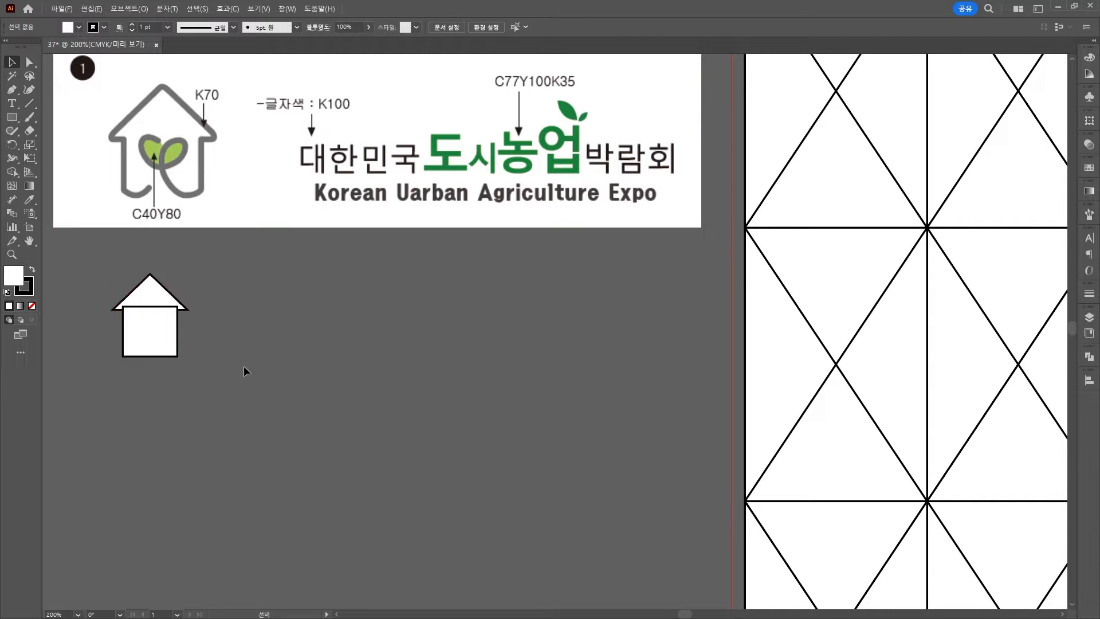
# Round the three corners of the triangular roof slightly.
pyautogui.click(150, 293)
pyautogui.click(30, 62)
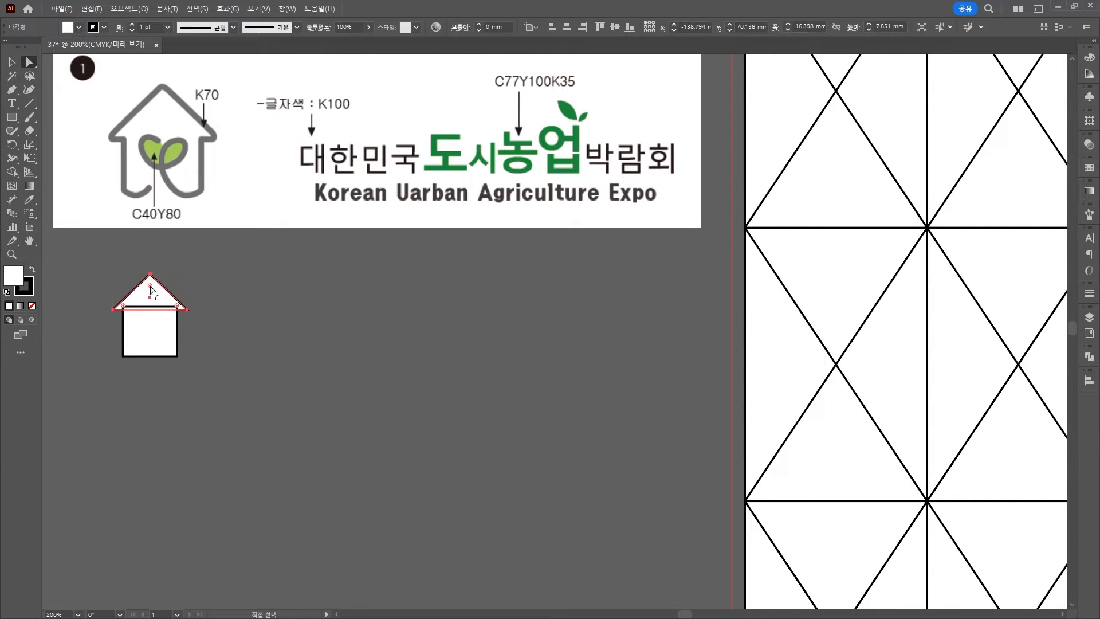
pyautogui.moveTo(151, 286); pyautogui.dragTo(156, 277)
pyautogui.click(11, 63)
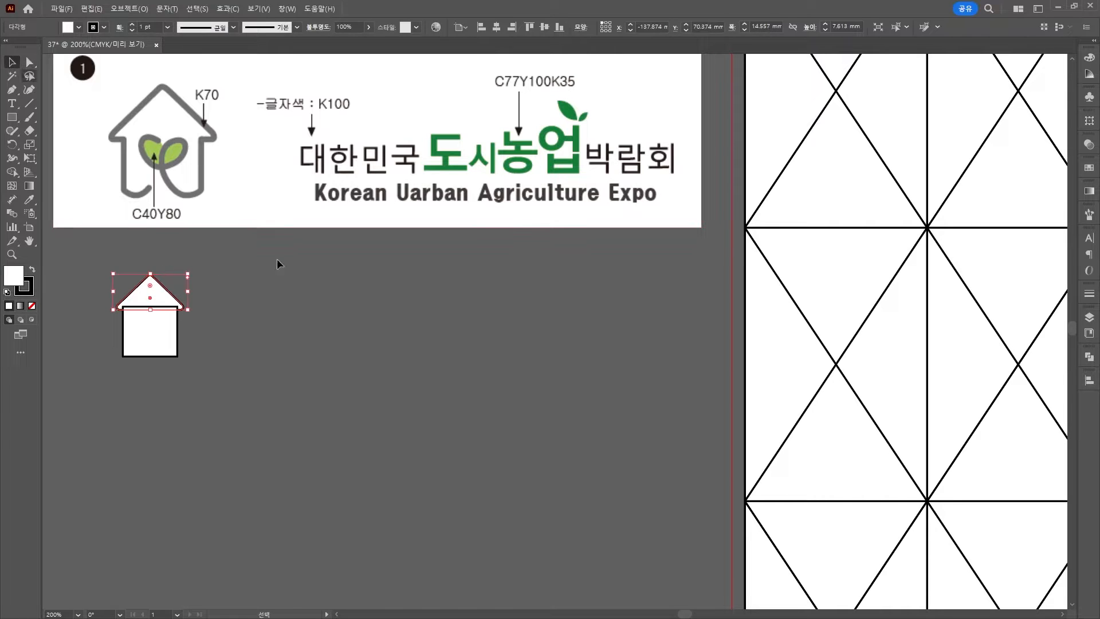
pyautogui.click(278, 261)
# Shrink the house body rectangle so the roof overhangs more on both sides.
pyautogui.scroll(1, 161, 337)
pyautogui.click(155, 339)
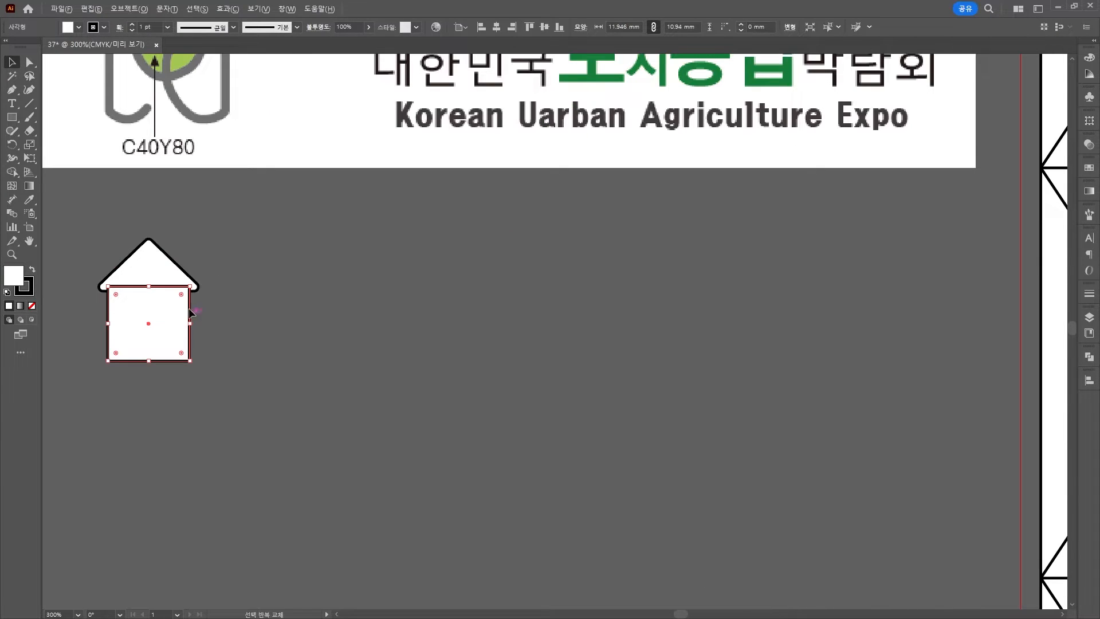
pyautogui.moveTo(190, 285); pyautogui.dragTo(173, 301)
pyautogui.scroll(-1, 189, 300)
# Unite the roof and the body into a single house shape.
pyautogui.moveTo(217, 348)
pyautogui.mouseDown()
pyautogui.moveTo(212, 341)
pyautogui.moveTo(210, 354)
pyautogui.mouseUp()
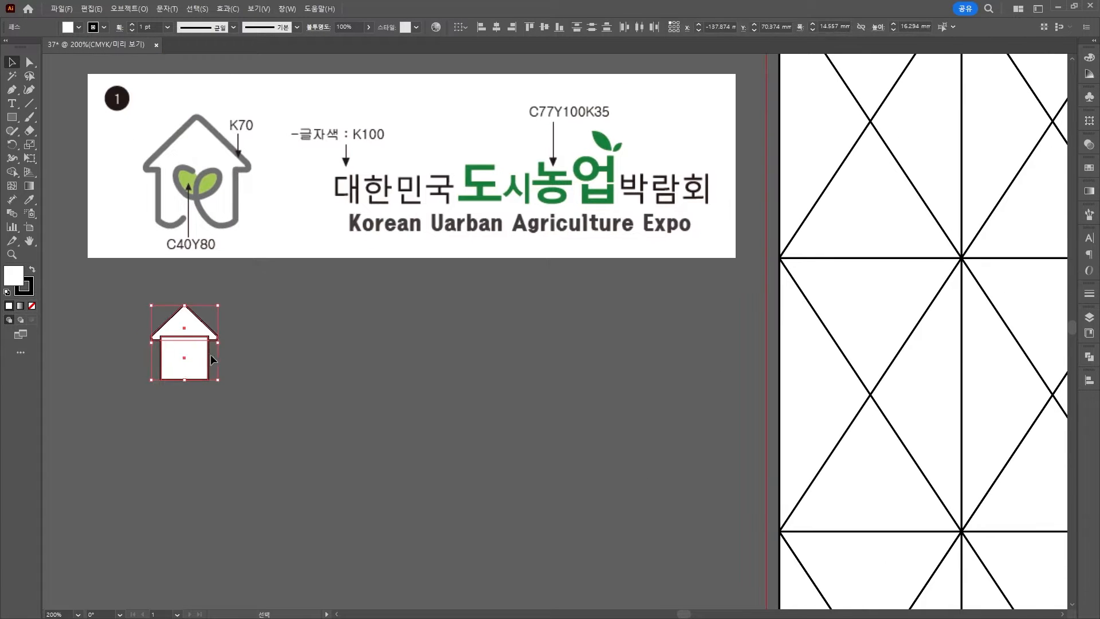
pyautogui.click(1092, 357)
pyautogui.click(956, 382)
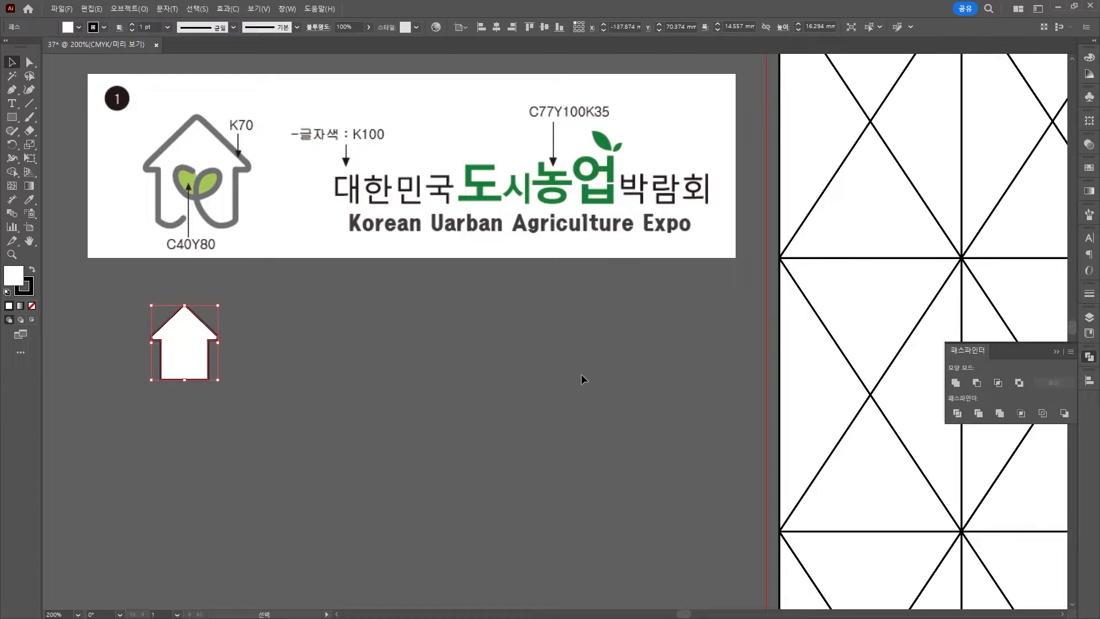
pyautogui.click(581, 378)
# Set the house outline's stroke weight to 3 pt and its corner joins to round.
pyautogui.click(187, 334)
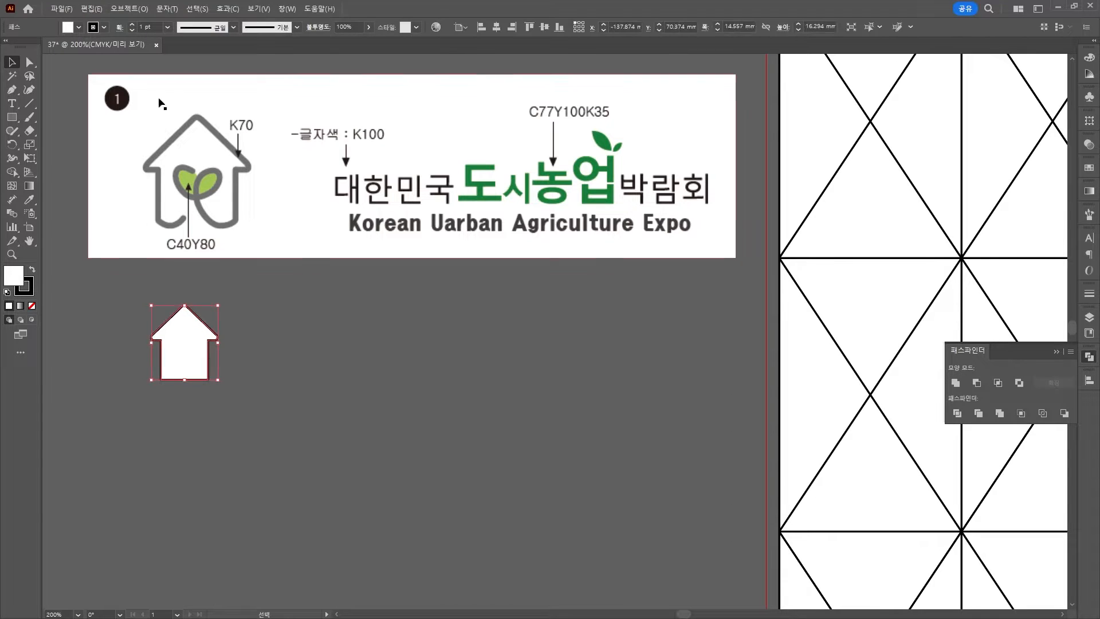
pyautogui.click(131, 25)
pyautogui.click(132, 25)
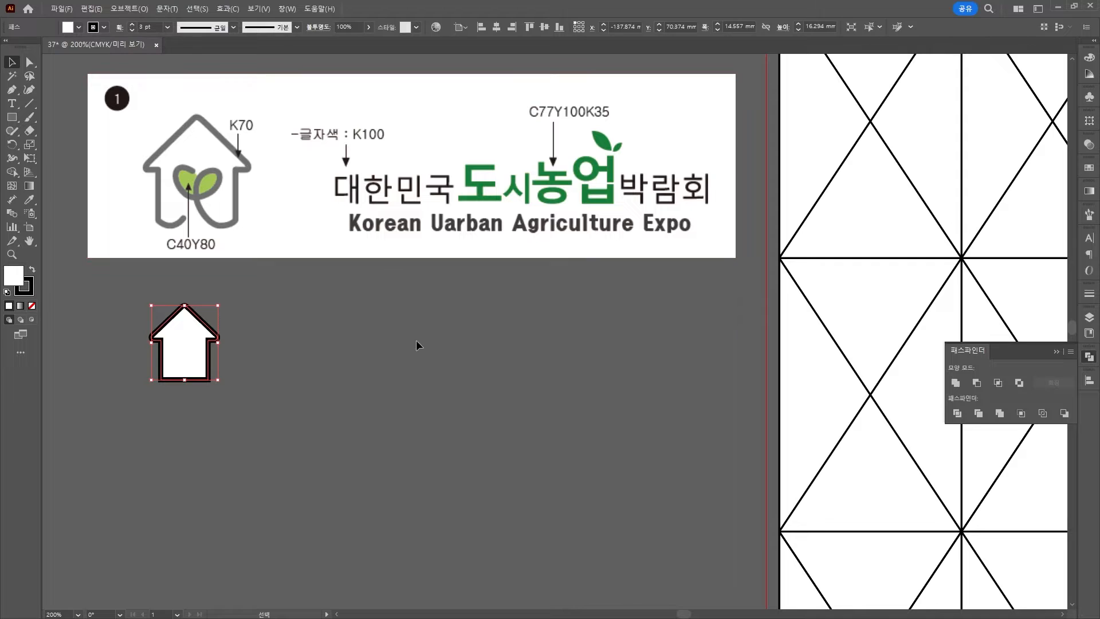
pyautogui.click(295, 321)
pyautogui.click(188, 351)
pyautogui.click(1088, 296)
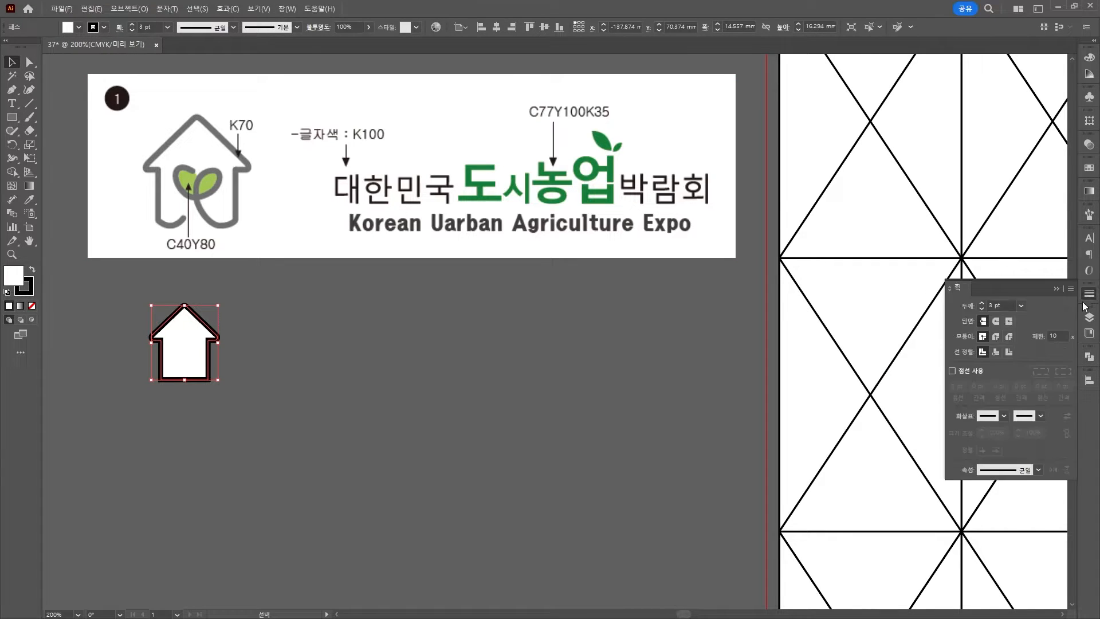
pyautogui.click(998, 335)
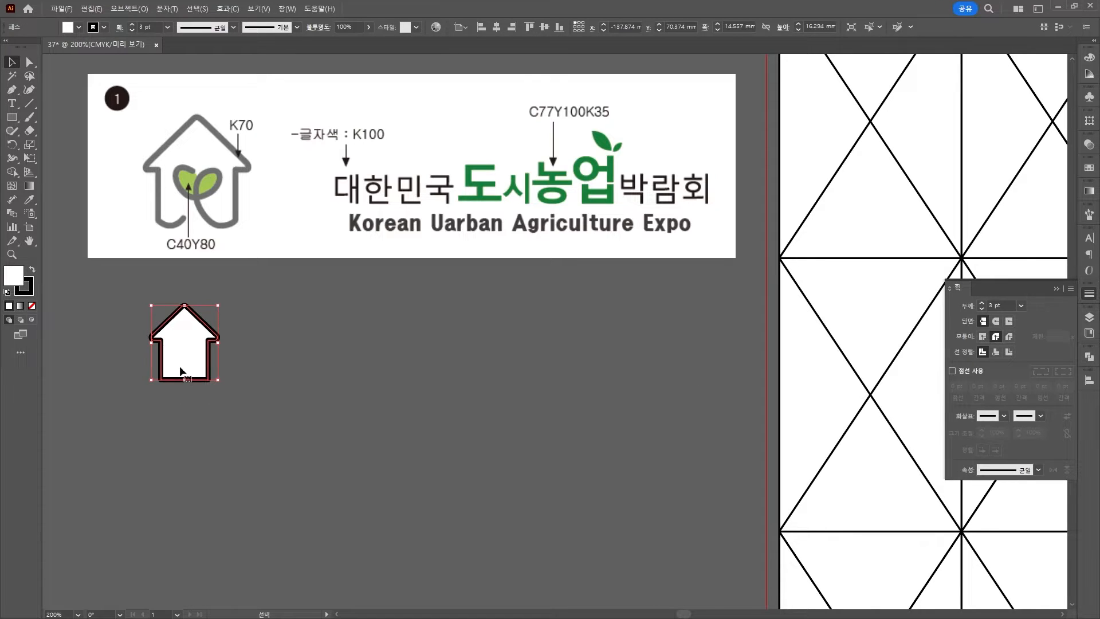
# Add two anchor points on the house's bottom edge and delete the segment between them to open the outline.
pyautogui.click(12, 91)
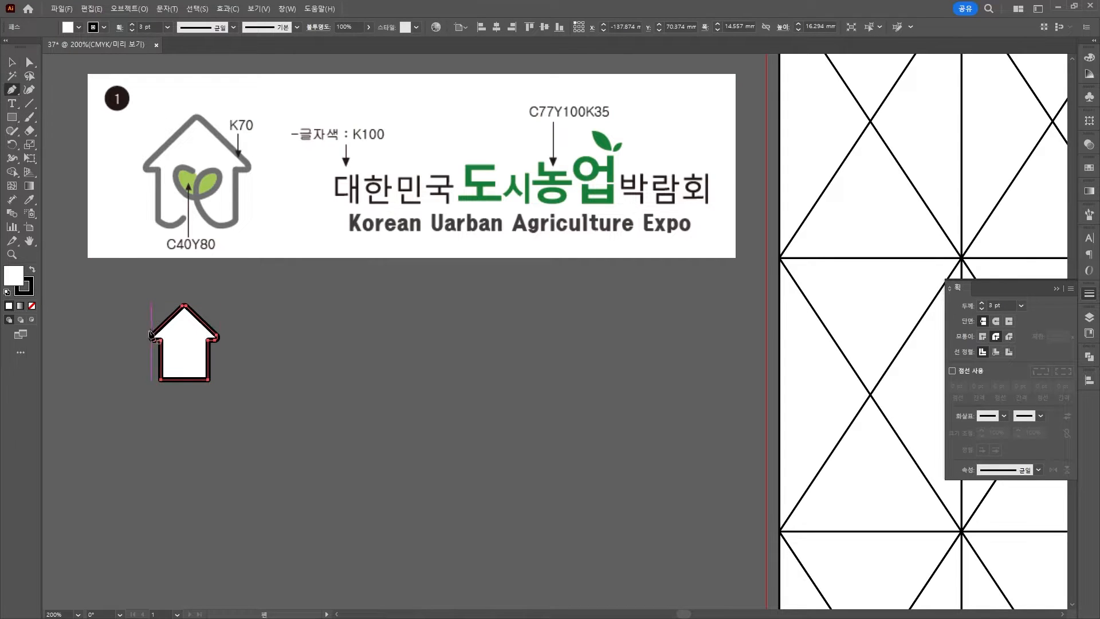
pyautogui.scroll(3, 172, 374)
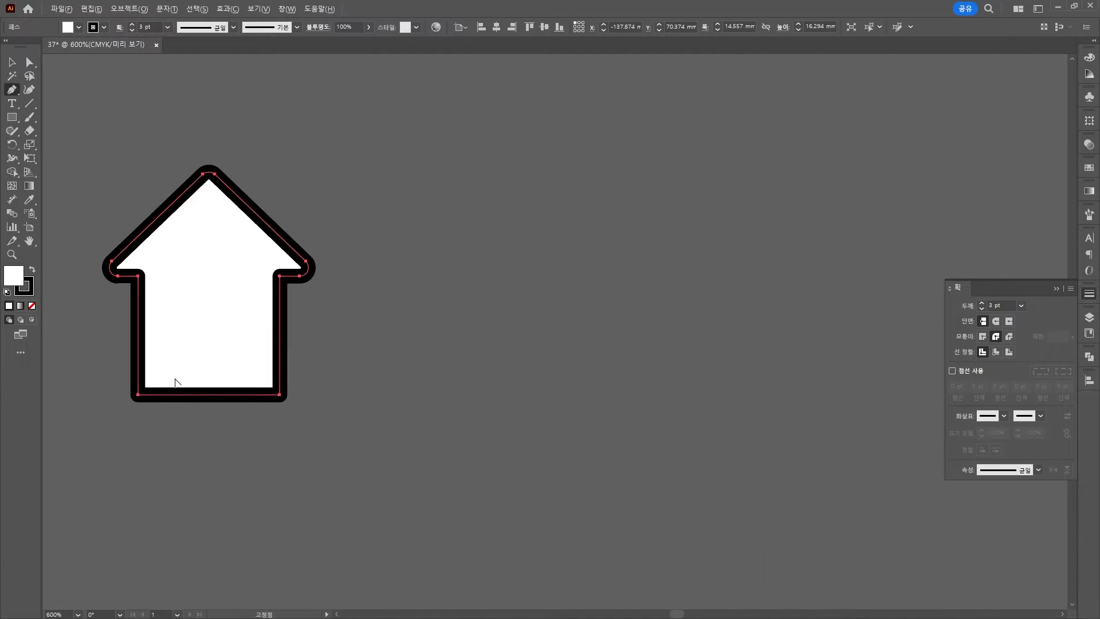
pyautogui.click(228, 395)
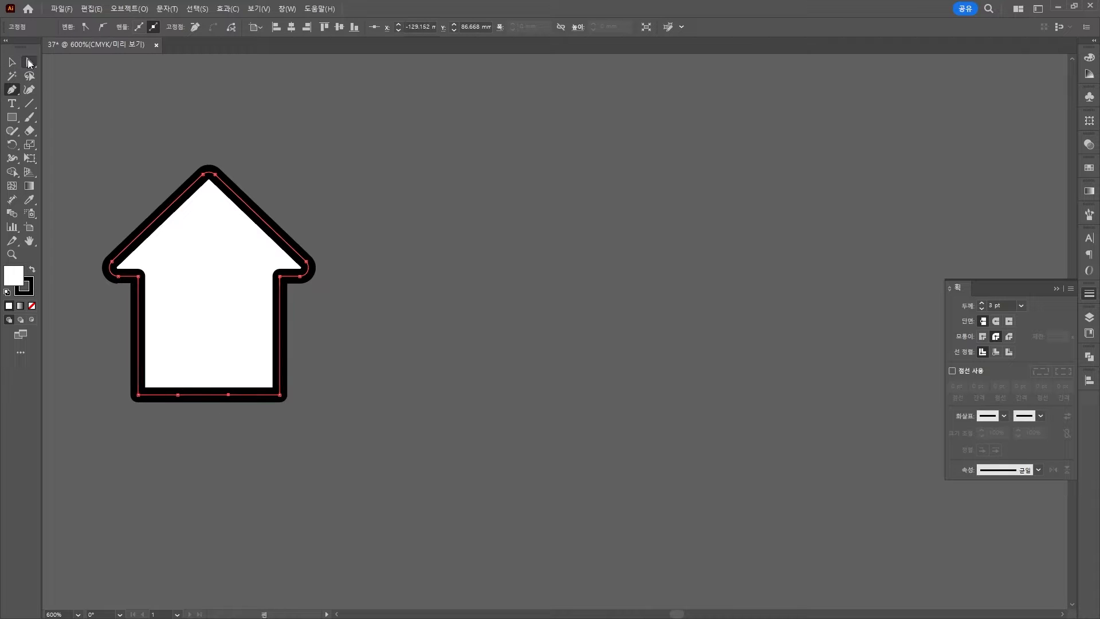
pyautogui.click(29, 62)
pyautogui.moveTo(201, 381); pyautogui.dragTo(203, 377)
pyautogui.press('Delete')
pyautogui.scroll(-3, 195, 373)
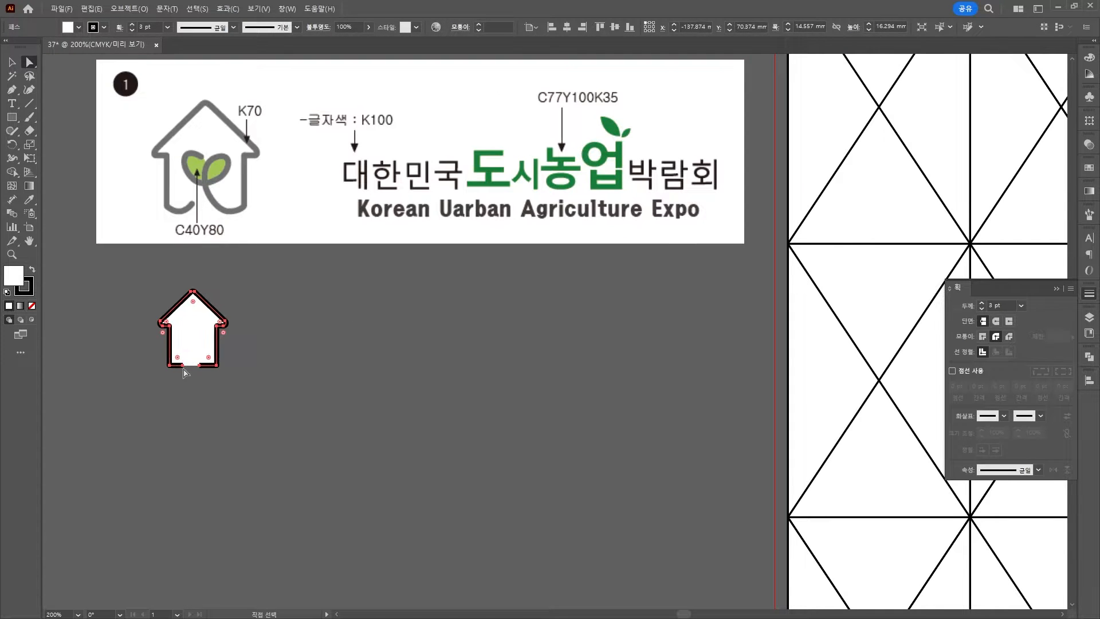
# Raise the left open end of the house's base and bend its segment into an upward curve with the Curvature tool.
pyautogui.moveTo(185, 368); pyautogui.dragTo(189, 358)
pyautogui.scroll(4, 177, 361)
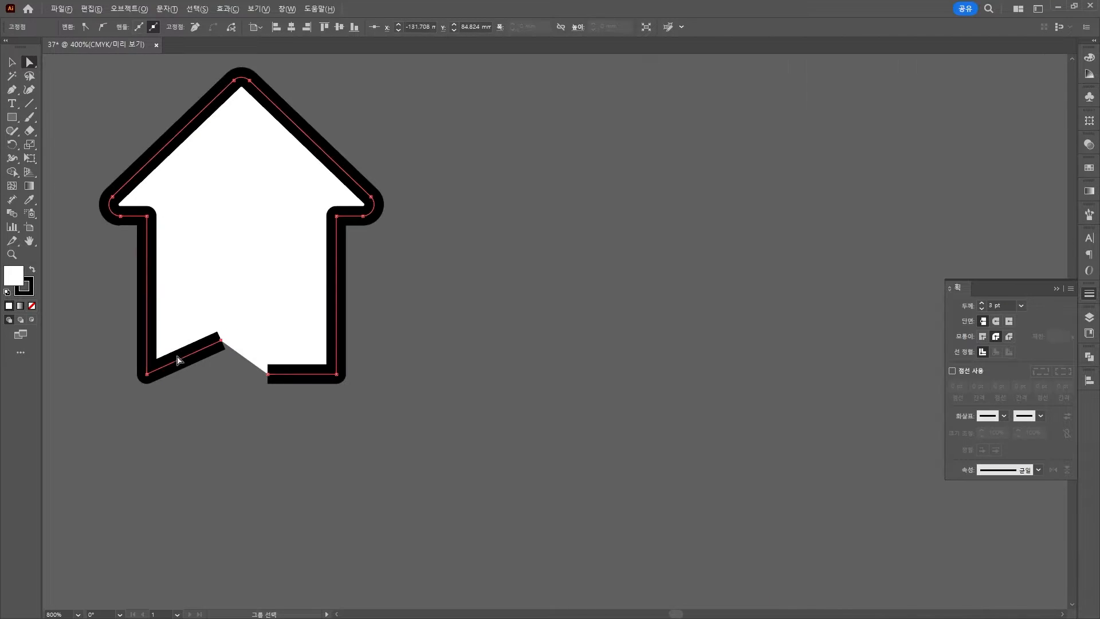
pyautogui.click(29, 90)
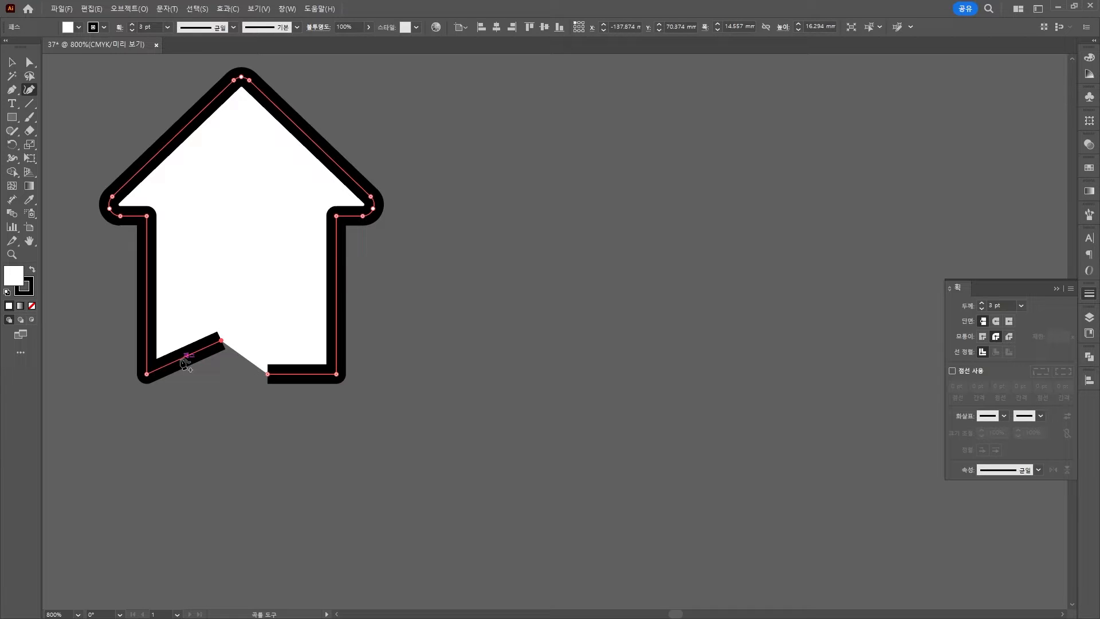
pyautogui.moveTo(186, 361); pyautogui.dragTo(189, 378)
pyautogui.scroll(-3, 190, 377)
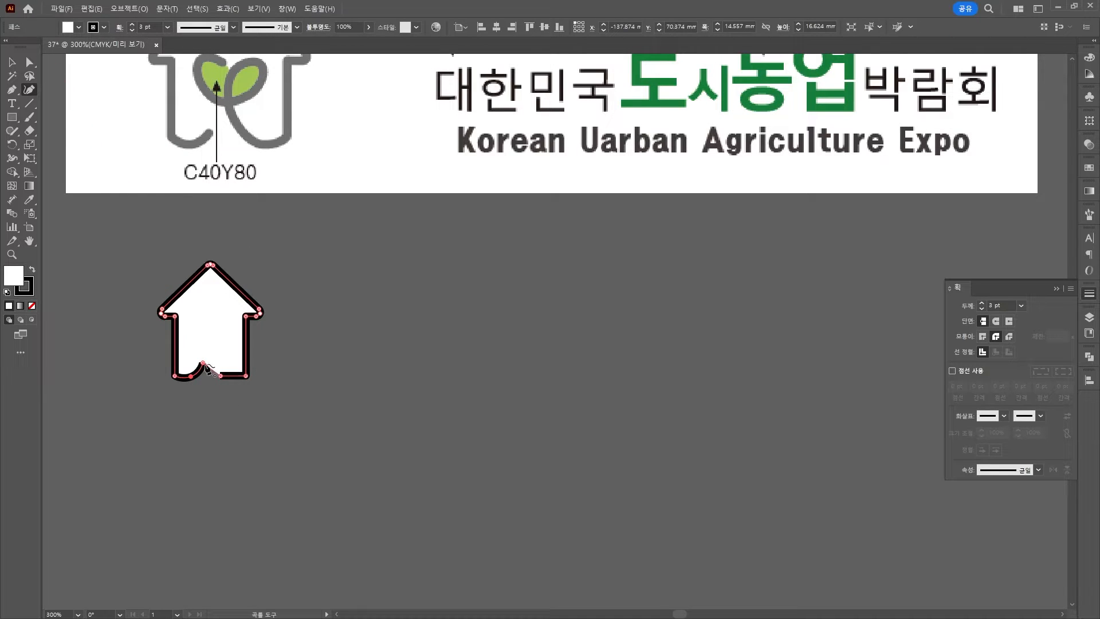
# Raise the right open end of the house's base and bend its segment into a matching upward curve.
pyautogui.press('a')
pyautogui.moveTo(222, 379)
pyautogui.mouseDown()
pyautogui.moveTo(218, 358)
pyautogui.moveTo(228, 374)
pyautogui.mouseUp()
pyautogui.hotkey('shift', '`')
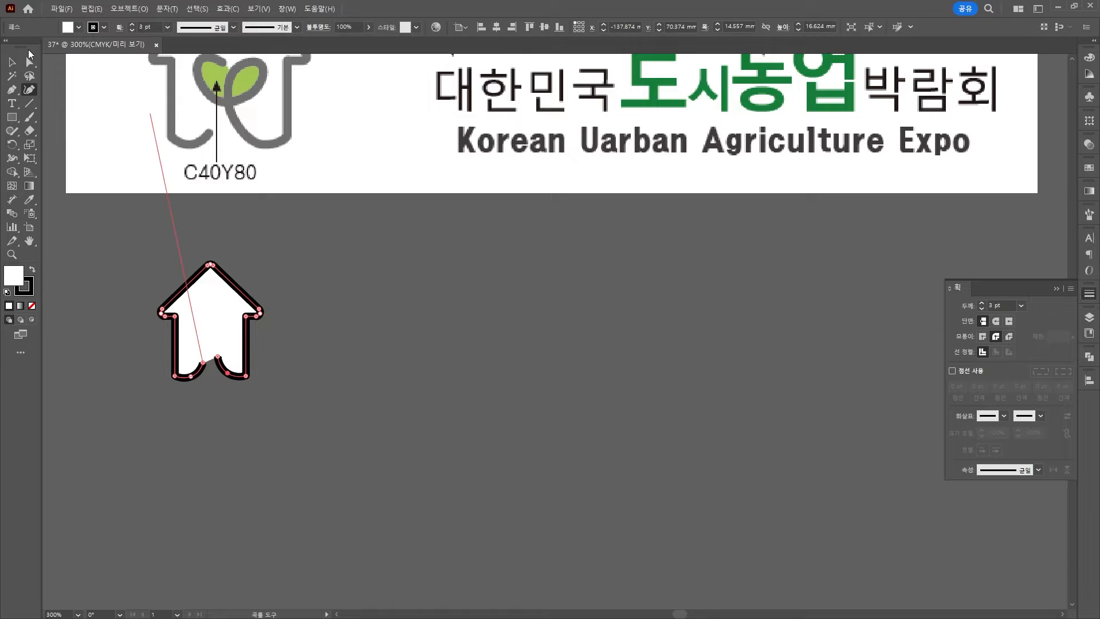
pyautogui.press('v')
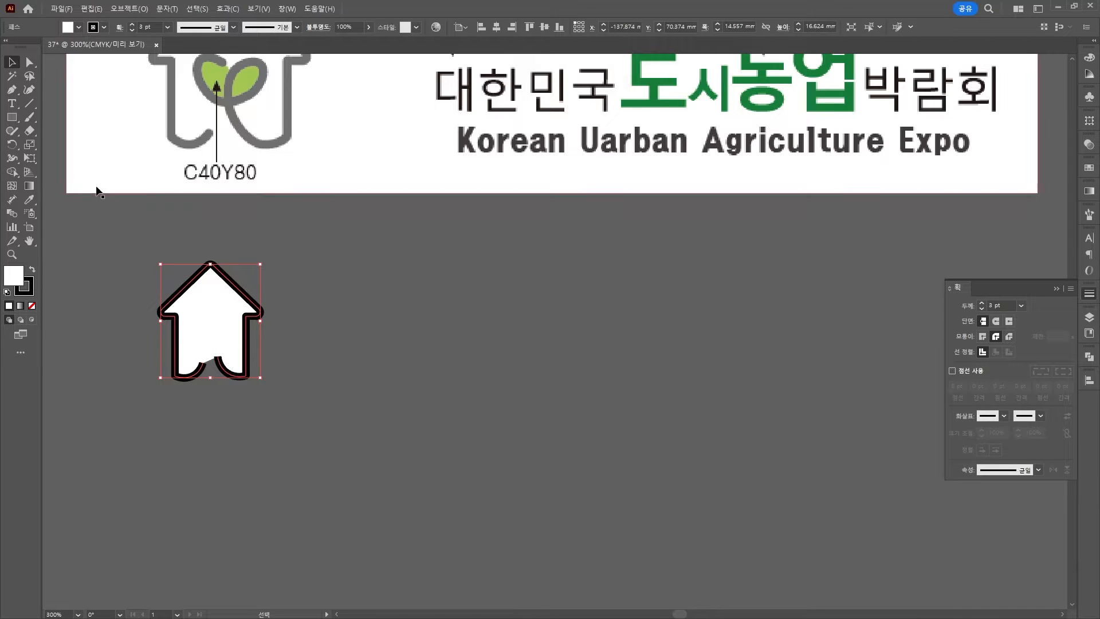
# Continue the path from the base's right open end with the Pen tool, looping it into two leaf outlines inside the house.
pyautogui.click(12, 90)
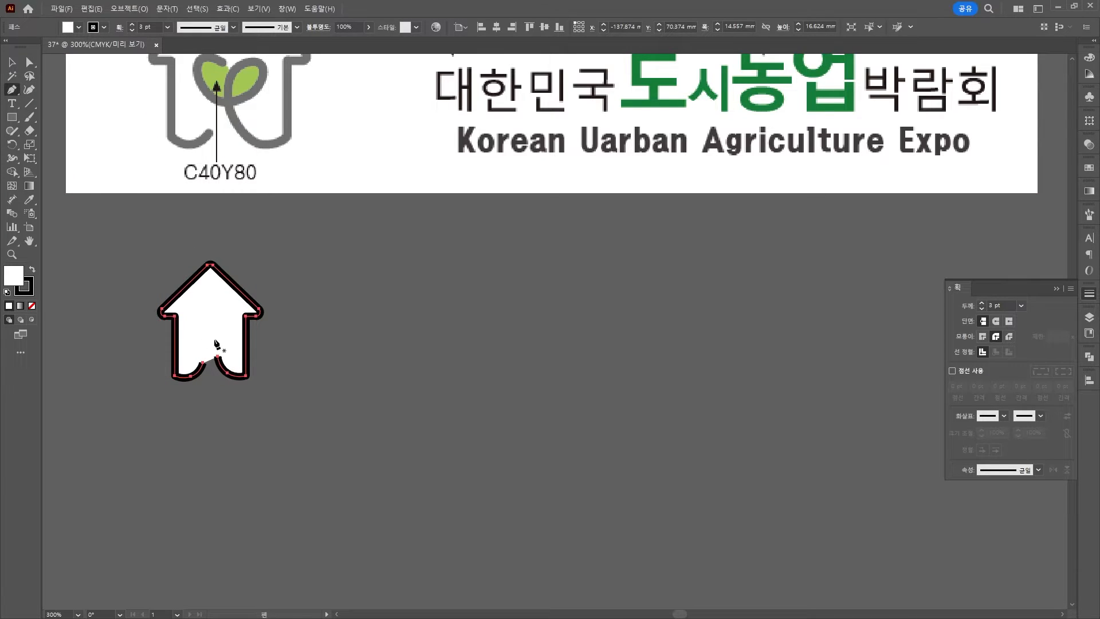
pyautogui.press('alt')
pyautogui.click(218, 356)
pyautogui.moveTo(224, 329)
pyautogui.mouseDown()
pyautogui.moveTo(239, 323)
pyautogui.moveTo(172, 327)
pyautogui.moveTo(238, 328)
pyautogui.mouseUp()
pyautogui.click(204, 349)
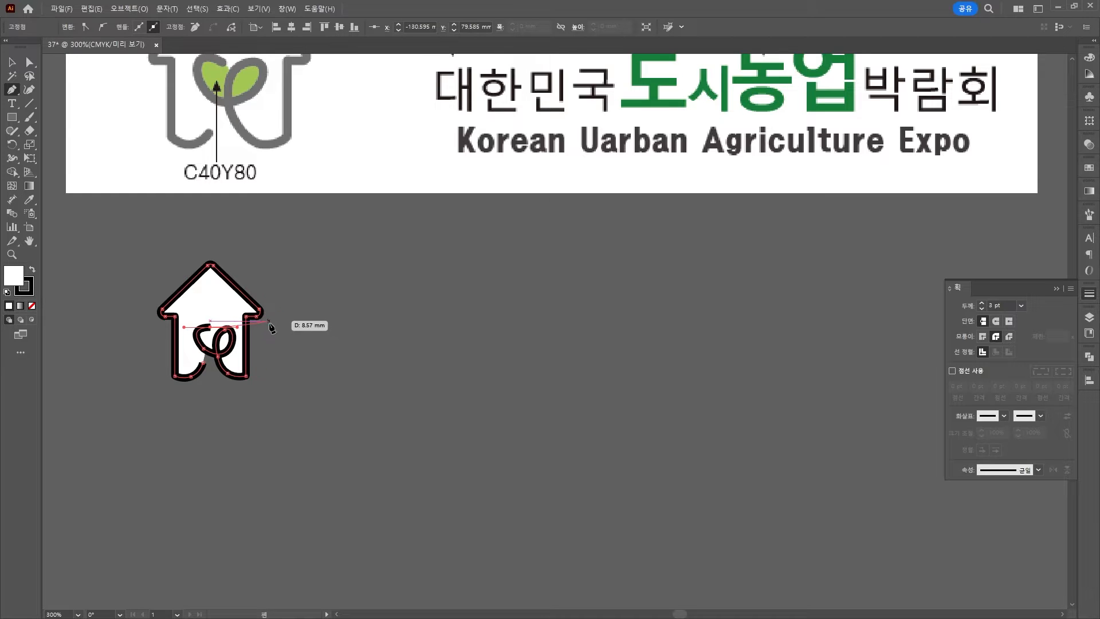
pyautogui.click(29, 62)
pyautogui.moveTo(211, 331)
pyautogui.mouseDown()
pyautogui.moveTo(235, 339)
pyautogui.moveTo(188, 325)
pyautogui.moveTo(201, 326)
pyautogui.mouseUp()
pyautogui.hotkey('ctrl', 'z')
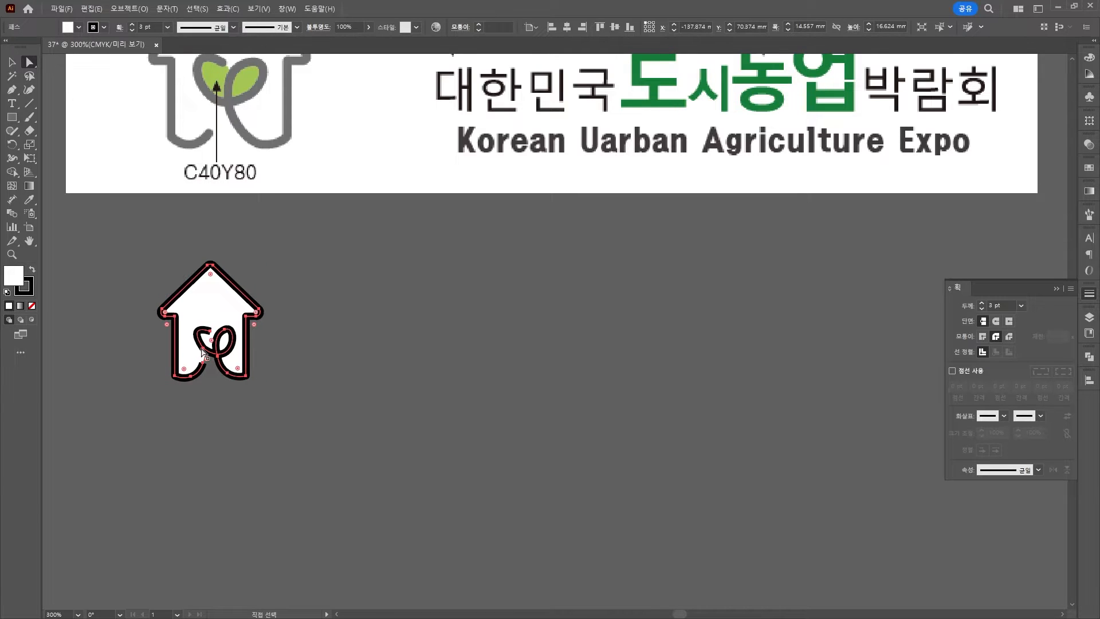
# Refine the left leaf's curve by extending its handle, adding an anchor point on its outer edge and pulling that point outward.
pyautogui.scroll(3, 206, 350)
pyautogui.click(196, 356)
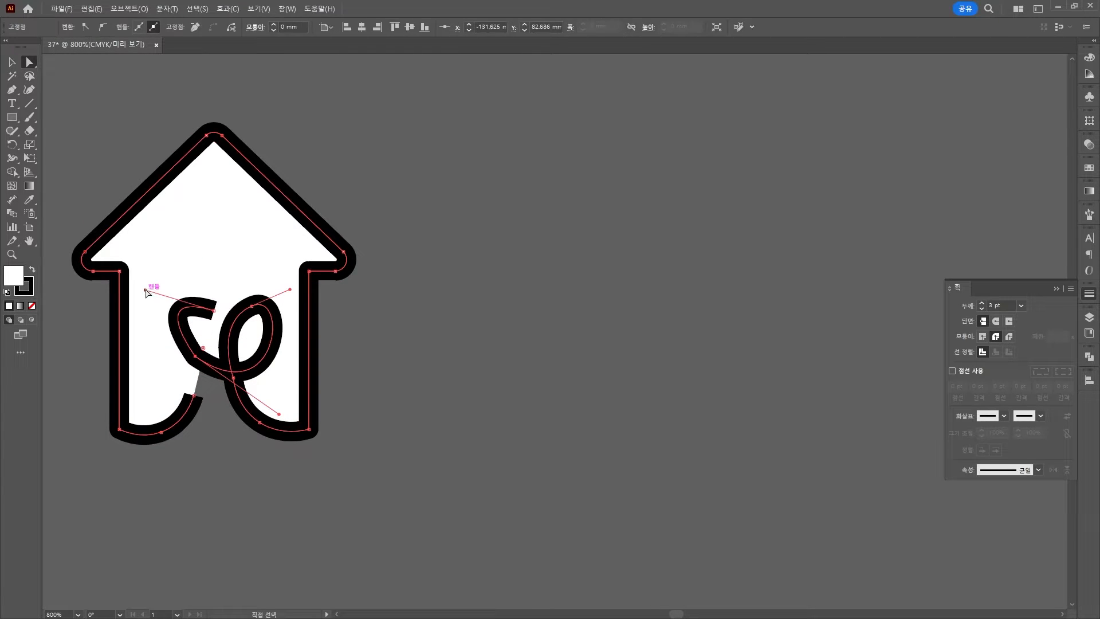
pyautogui.moveTo(145, 290)
pyautogui.mouseDown()
pyautogui.moveTo(133, 302)
pyautogui.moveTo(138, 290)
pyautogui.mouseUp()
pyautogui.press('p')
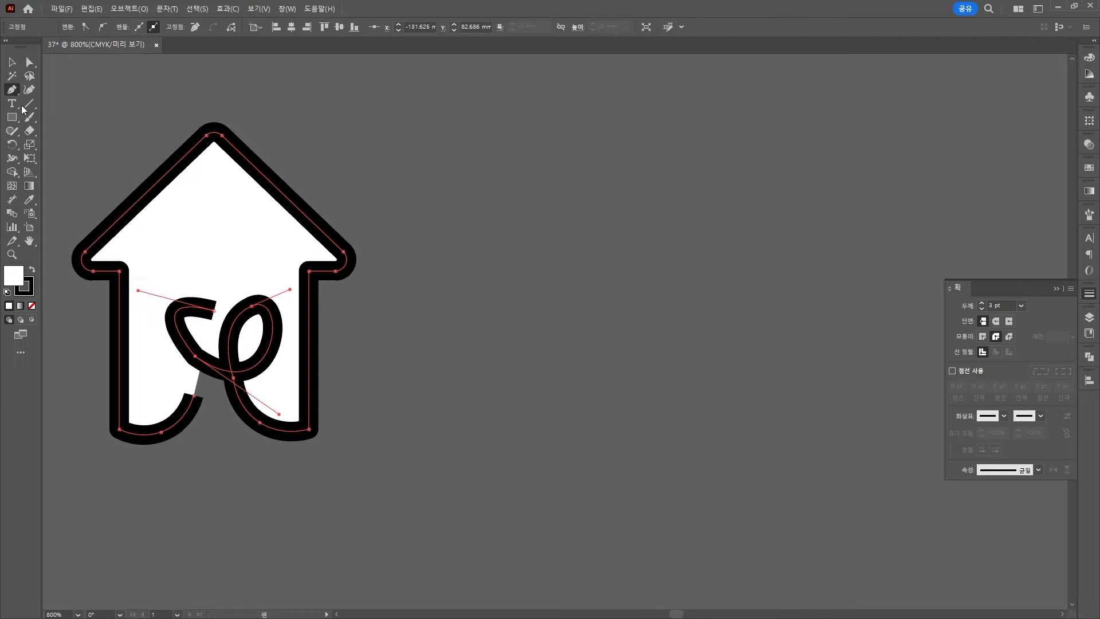
pyautogui.click(177, 331)
pyautogui.press('a')
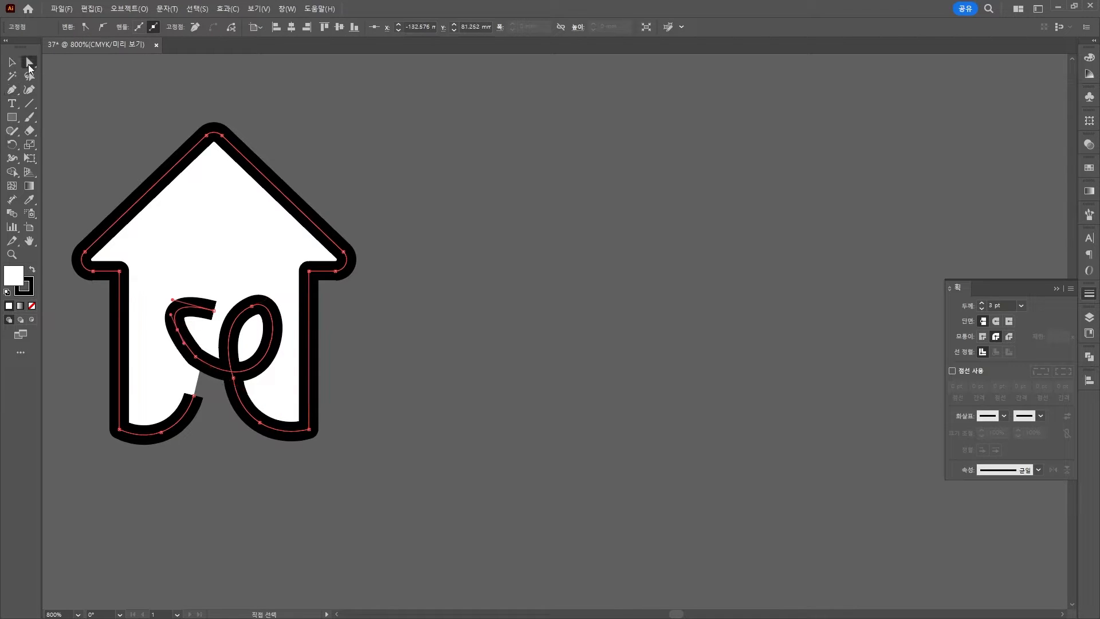
pyautogui.moveTo(179, 334); pyautogui.dragTo(174, 337)
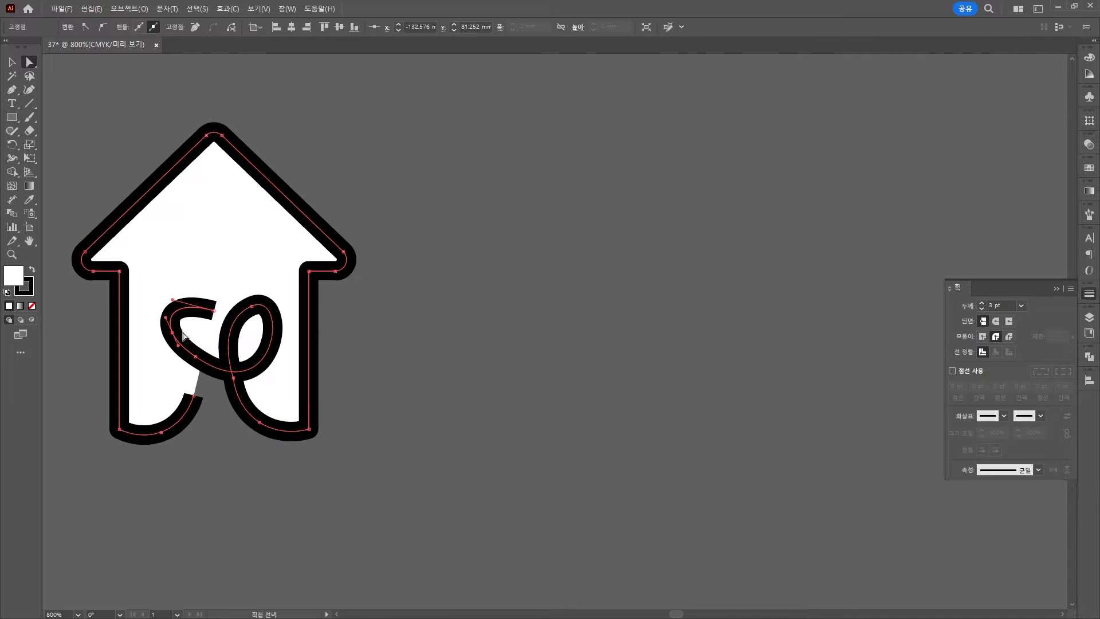
# Reshape the left leaf's upper curve by pulling its open end's handle upward, and delete an anchor point on its outer edge.
pyautogui.scroll(-2, 390, 322)
pyautogui.click(384, 316)
pyautogui.moveTo(377, 246); pyautogui.dragTo(356, 367)
pyautogui.click(264, 438)
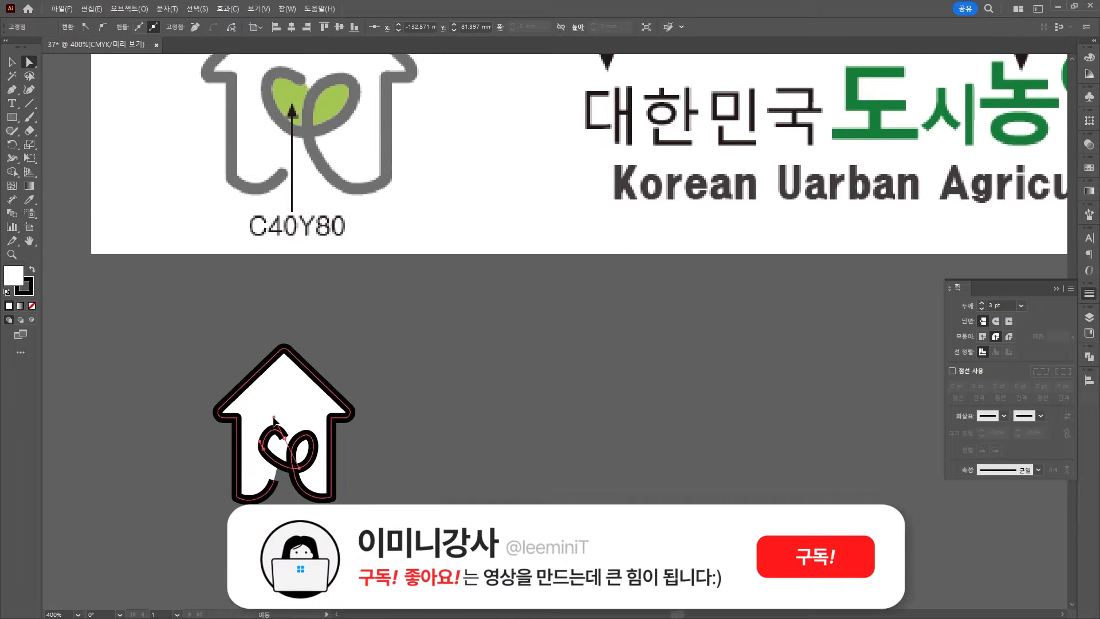
pyautogui.moveTo(262, 435); pyautogui.dragTo(265, 411)
pyautogui.scroll(3, 291, 496)
pyautogui.moveTo(203, 344); pyautogui.dragTo(231, 381)
pyautogui.press('-')
pyautogui.click(240, 392)
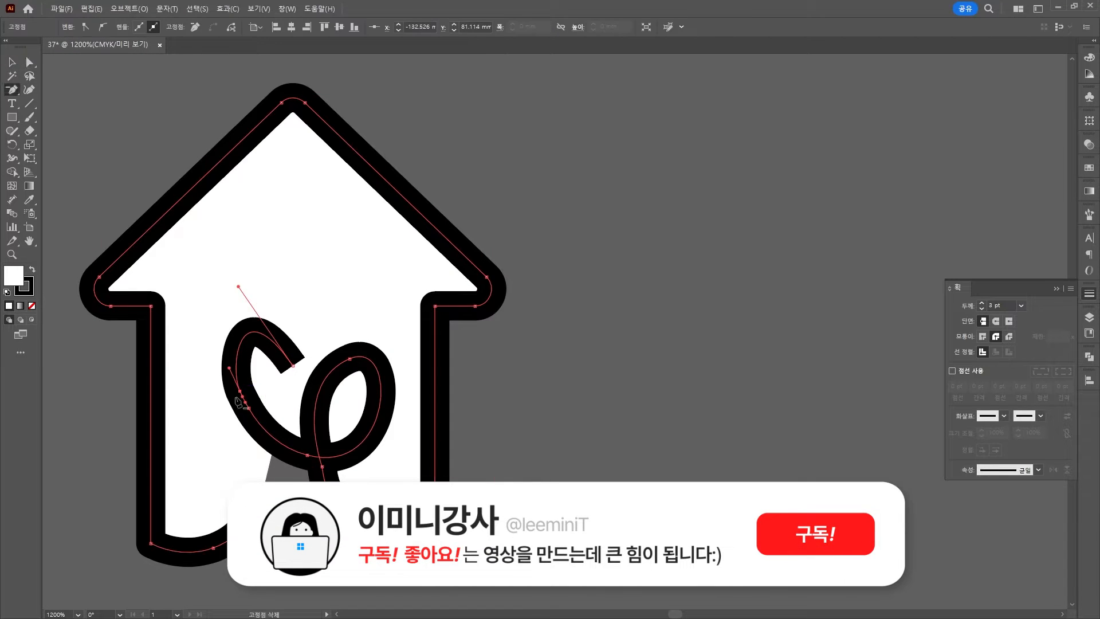
# Swing the left leaf's end handle outward and move its open end slightly toward the right leaf.
pyautogui.press('a')
pyautogui.moveTo(238, 287); pyautogui.dragTo(218, 297)
pyautogui.moveTo(293, 366); pyautogui.dragTo(304, 365)
pyautogui.scroll(-3, 250, 413)
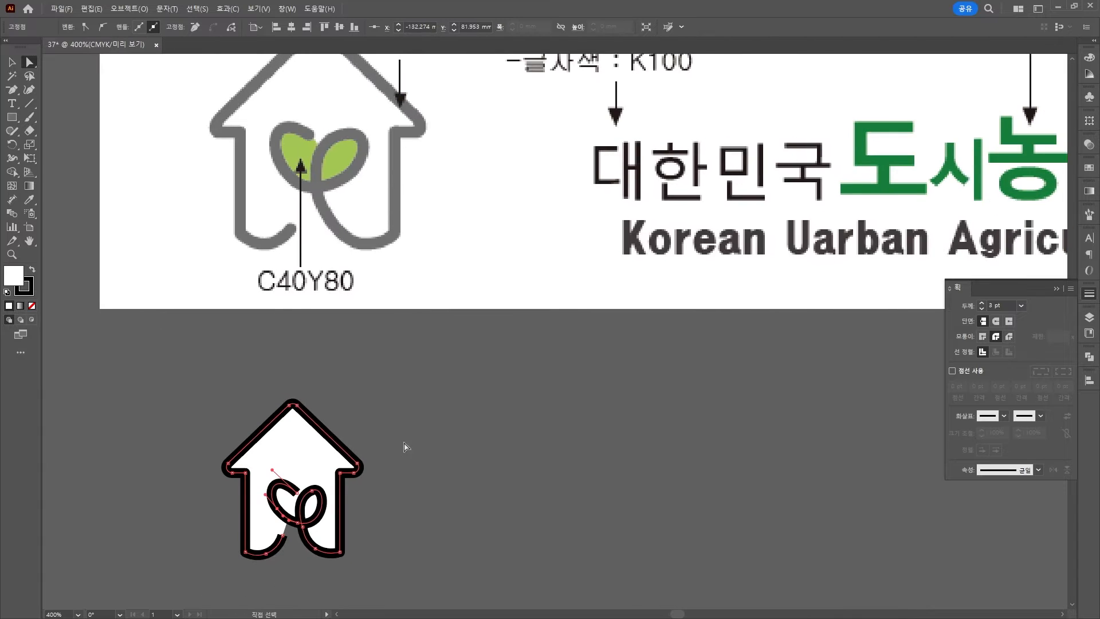
# Remove the fill from the house-and-leaves path and give its stroke round caps.
pyautogui.click(16, 59)
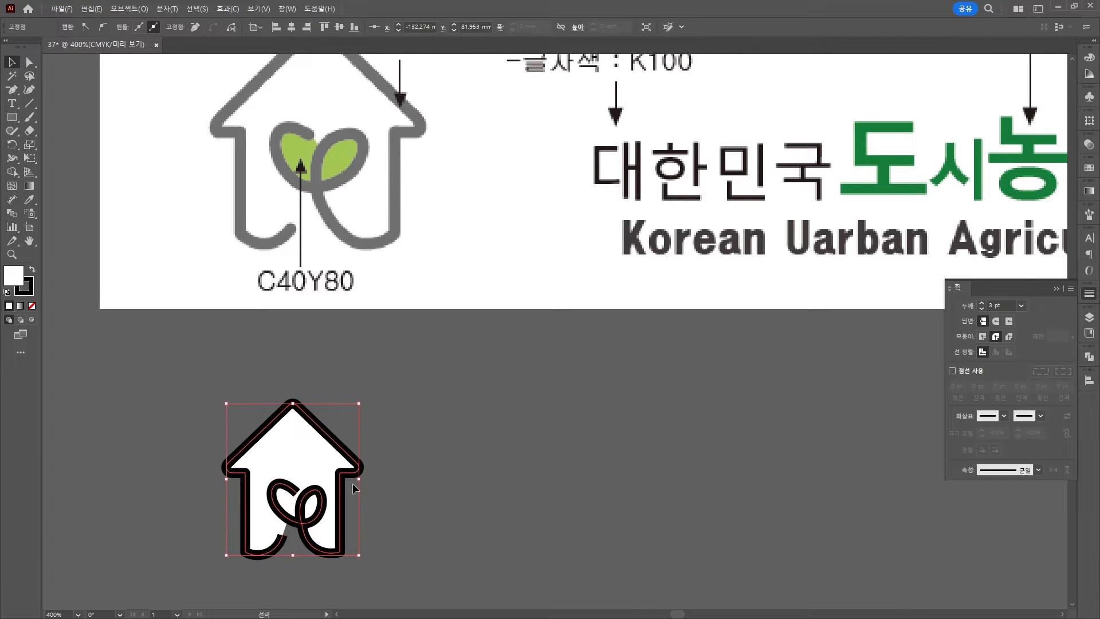
pyautogui.click(32, 307)
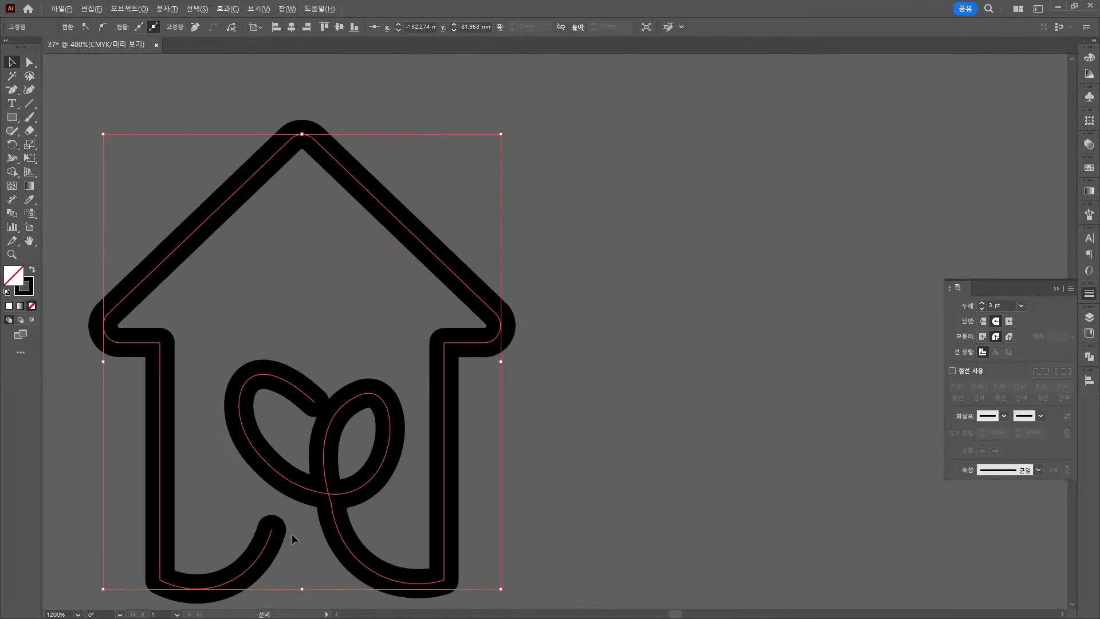
# Raise the left leaf's open end and adjust its curve so the leaf tip sits beside the right leaf.
pyautogui.scroll(3, 288, 537)
pyautogui.click(31, 63)
pyautogui.moveTo(315, 403); pyautogui.dragTo(309, 386)
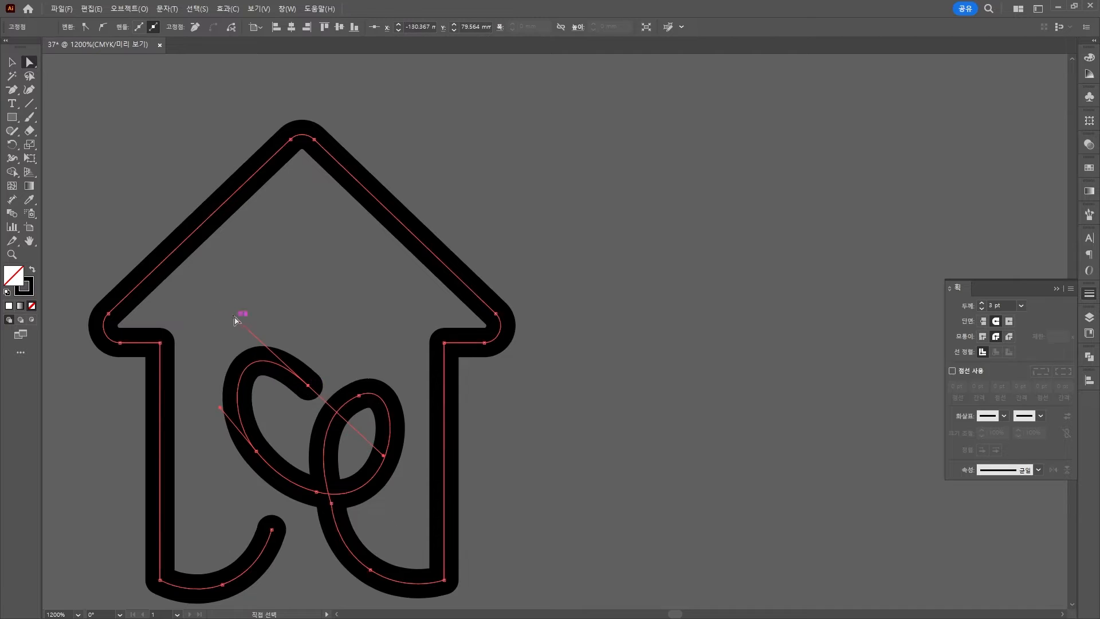
pyautogui.scroll(-4, 360, 508)
pyautogui.scroll(3, 356, 509)
pyautogui.click(346, 369)
pyautogui.moveTo(301, 329); pyautogui.dragTo(305, 348)
pyautogui.click(610, 365)
pyautogui.scroll(-3, 620, 364)
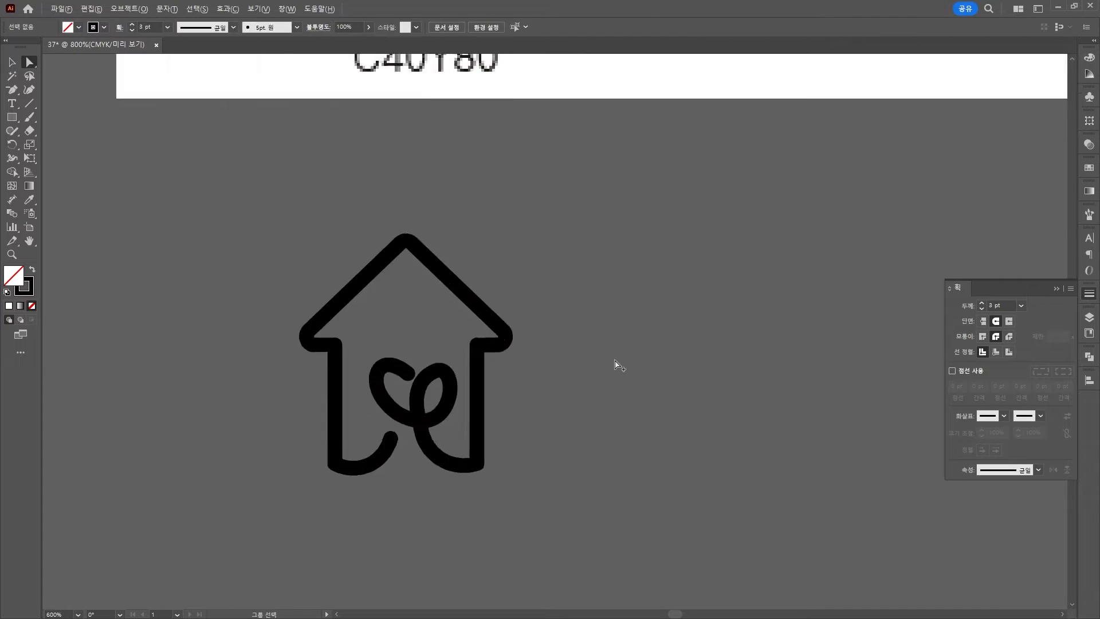
pyautogui.moveTo(631, 355); pyautogui.dragTo(458, 394)
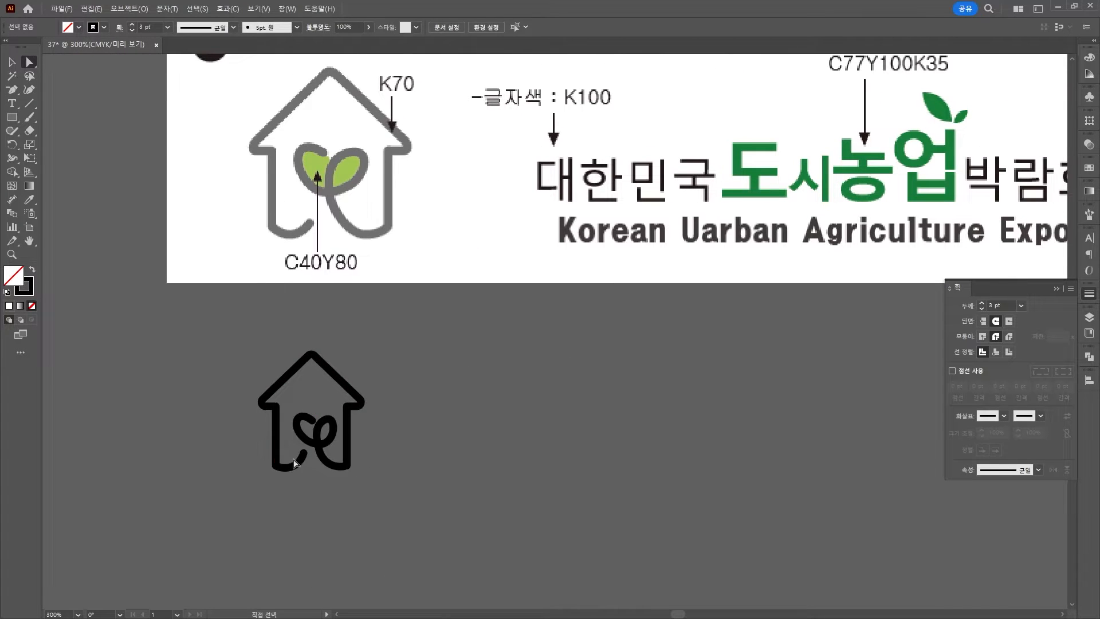
pyautogui.click(319, 450)
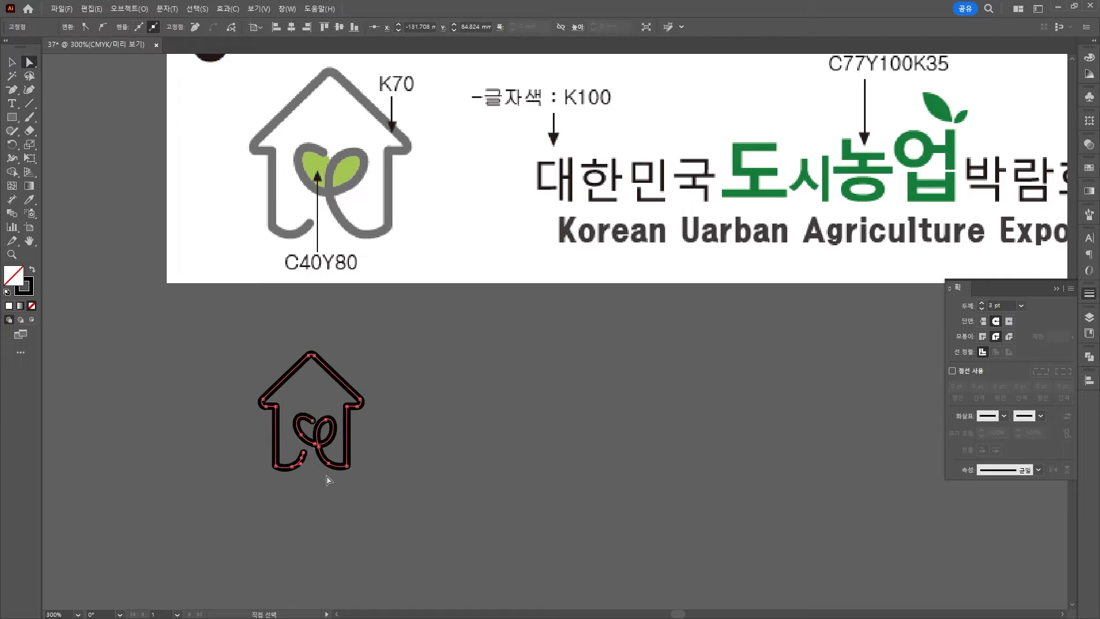
pyautogui.click(337, 497)
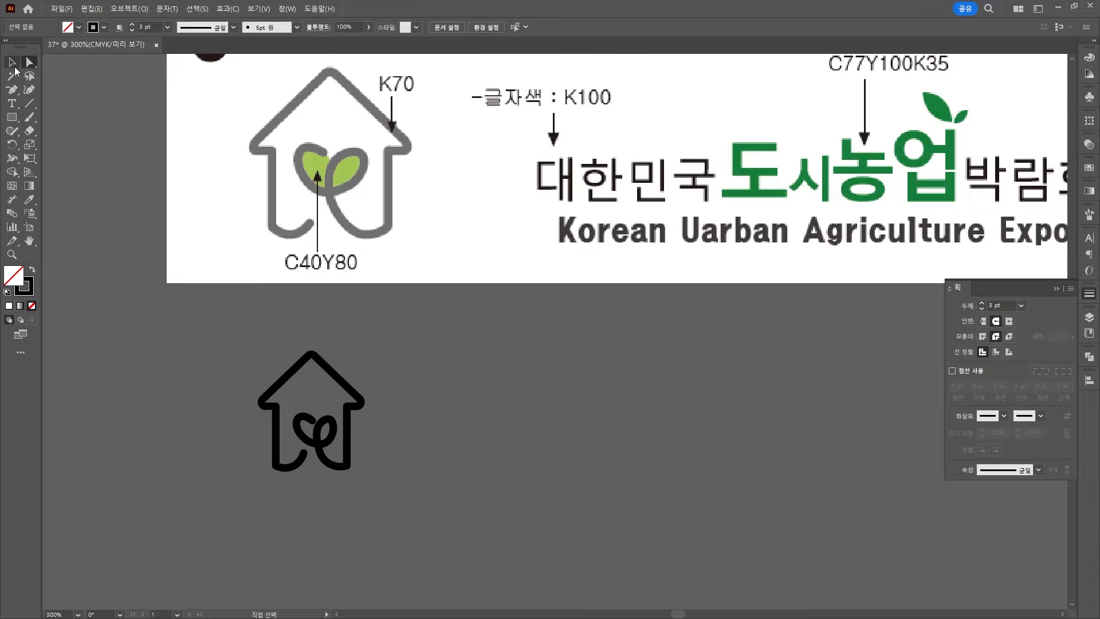
# Set the stroke colour of the whole house-and-leaves path to K 70.
pyautogui.click(14, 64)
pyautogui.moveTo(394, 364); pyautogui.dragTo(223, 471)
pyautogui.doubleClick(29, 292)
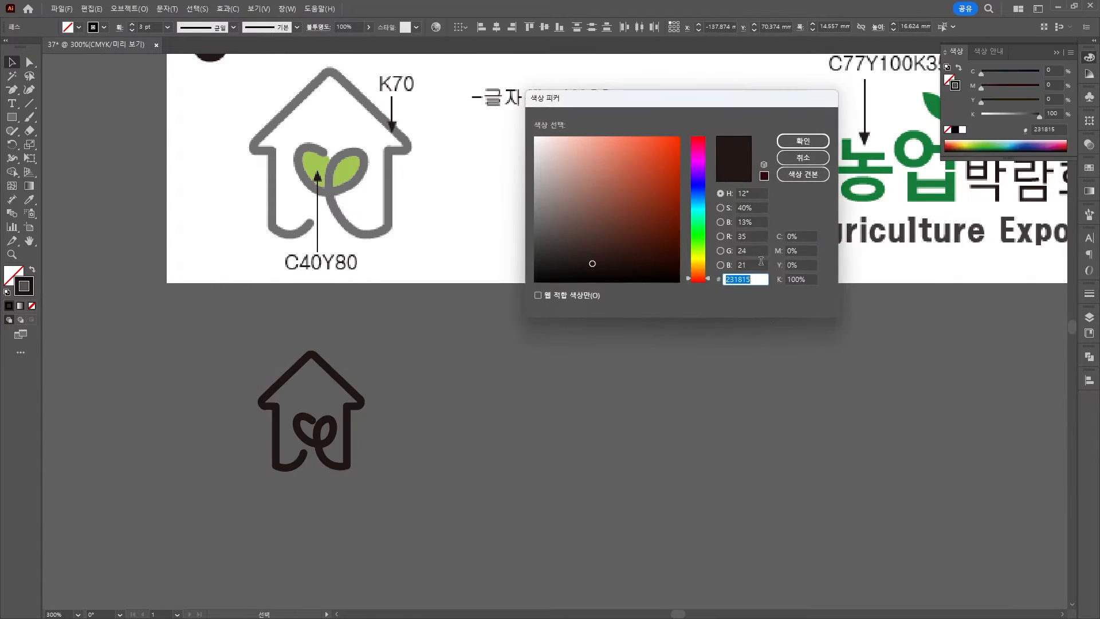
pyautogui.click(806, 280)
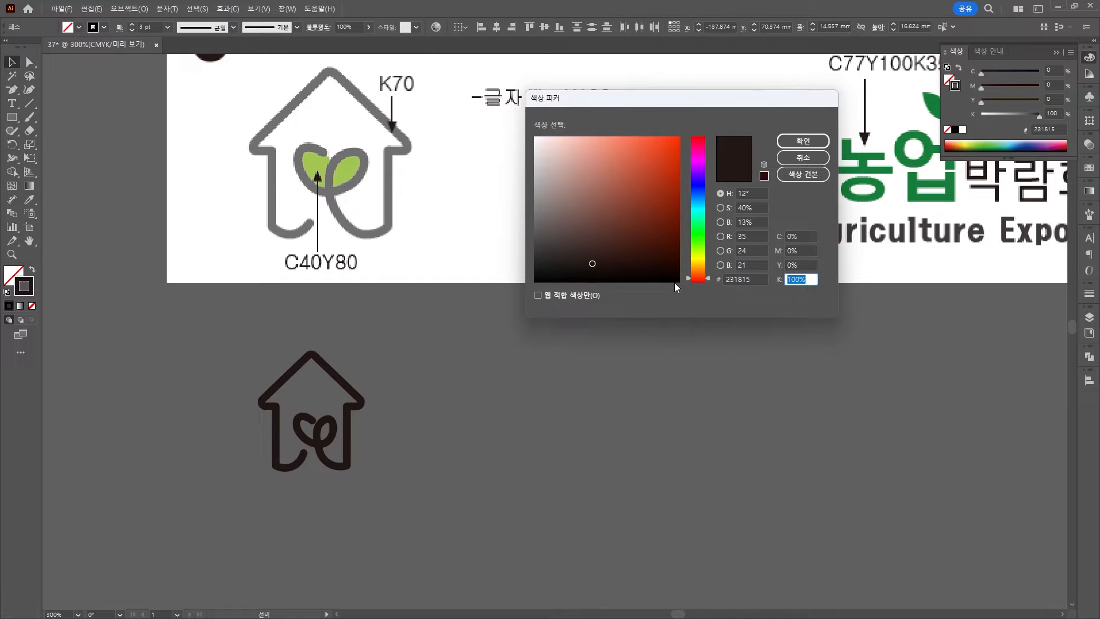
pyautogui.write('70')
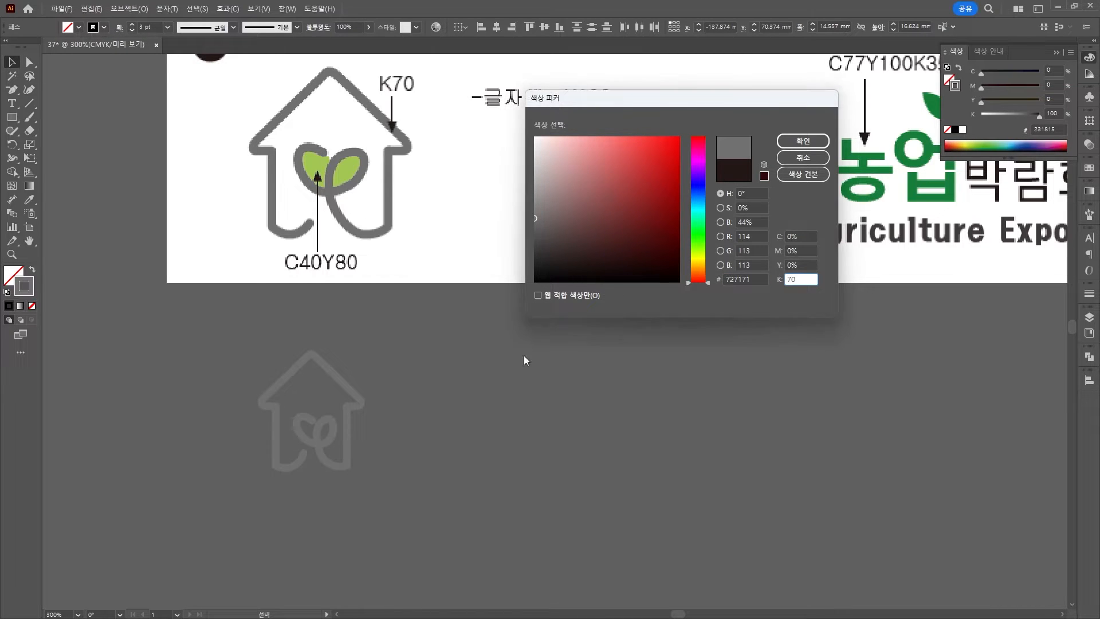
pyautogui.click(803, 141)
# Choose the Blob Brush tool from the brush group and deselect the house path.
pyautogui.moveTo(8, 92)
pyautogui.mouseDown()
pyautogui.moveTo(70, 94)
pyautogui.moveTo(30, 118)
pyautogui.moveTo(69, 133)
pyautogui.mouseUp()
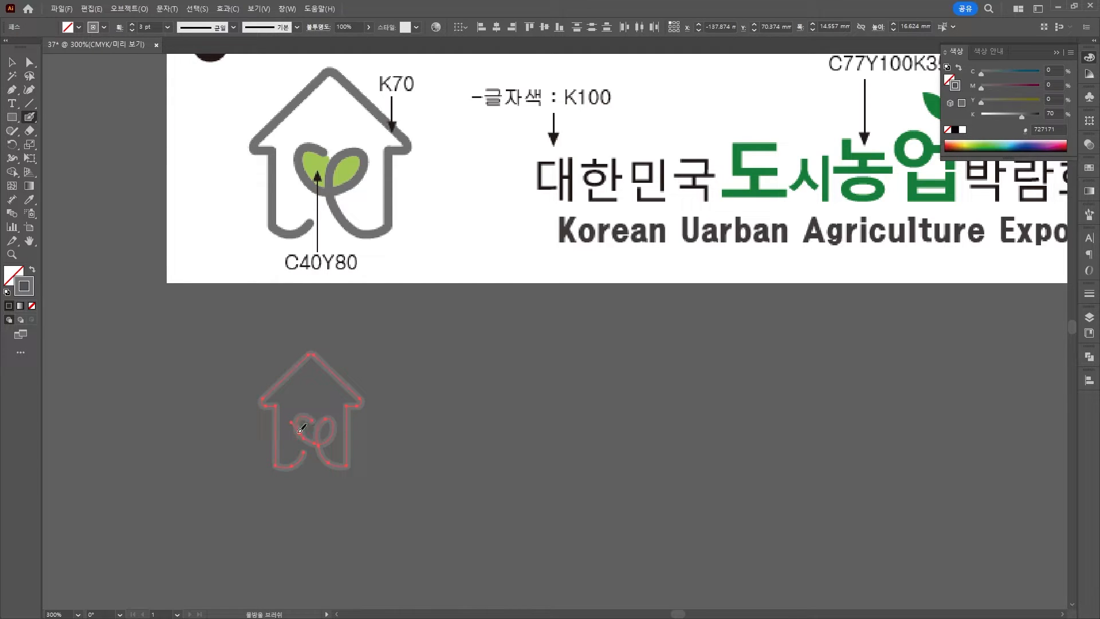
pyautogui.click(12, 62)
pyautogui.click(175, 328)
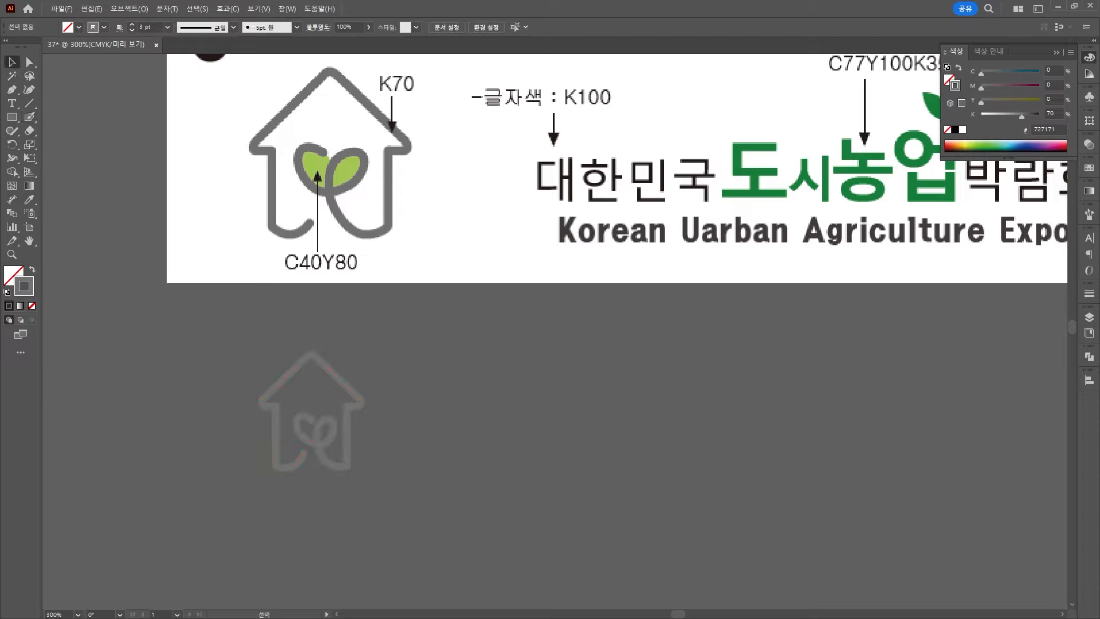
# With nothing selected, set the stroke colour to C 40, M 0, Y 90, K 0 for painting the leaves.
pyautogui.doubleClick(7, 276)
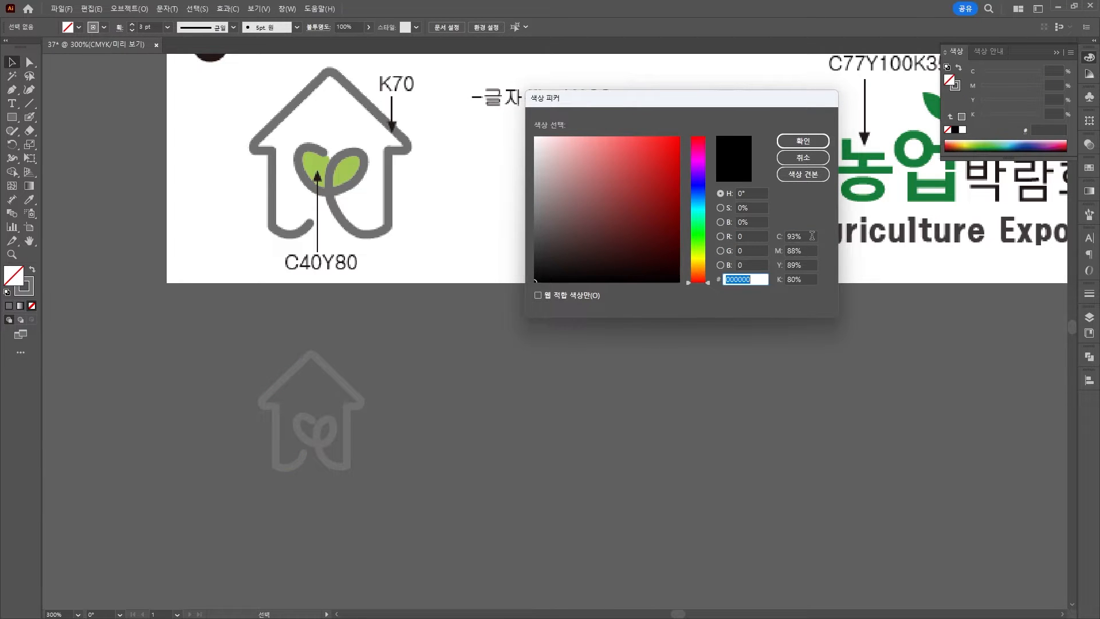
pyautogui.press('Escape')
pyautogui.doubleClick(31, 292)
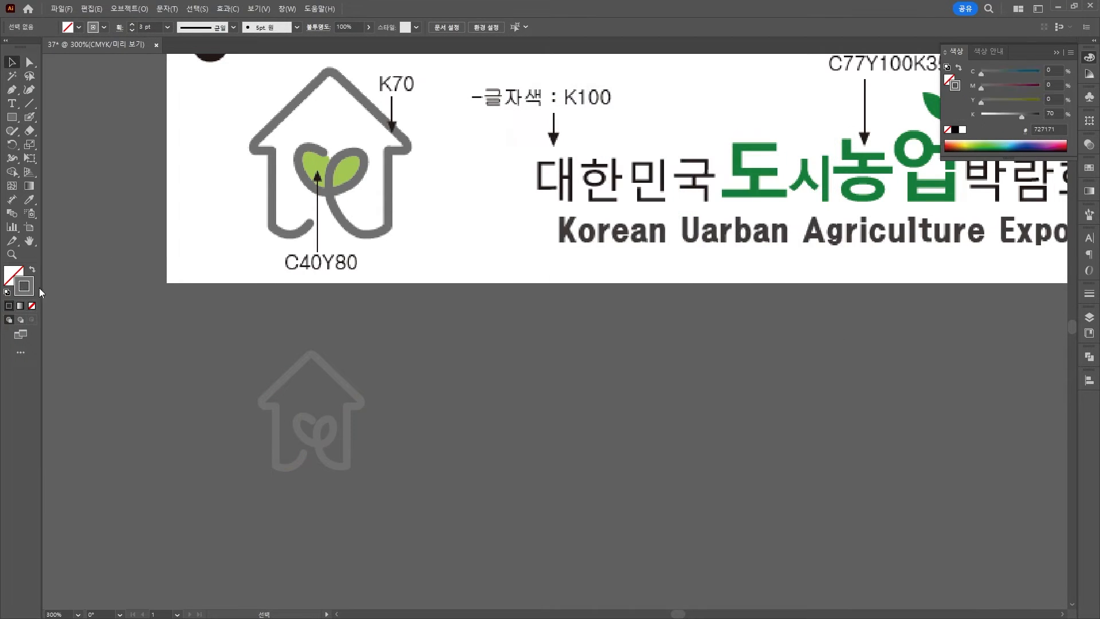
pyautogui.write('40')
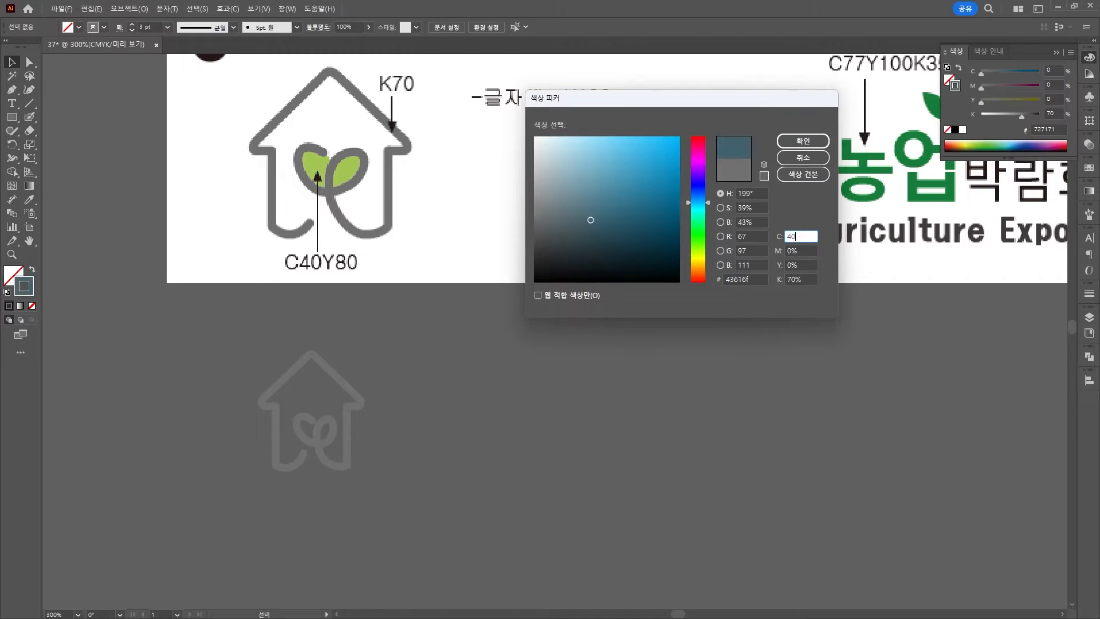
pyautogui.press('Tab')
pyautogui.press('Tab')
pyautogui.write('90')
pyautogui.press('Tab')
pyautogui.write('0')
pyautogui.press('Return')
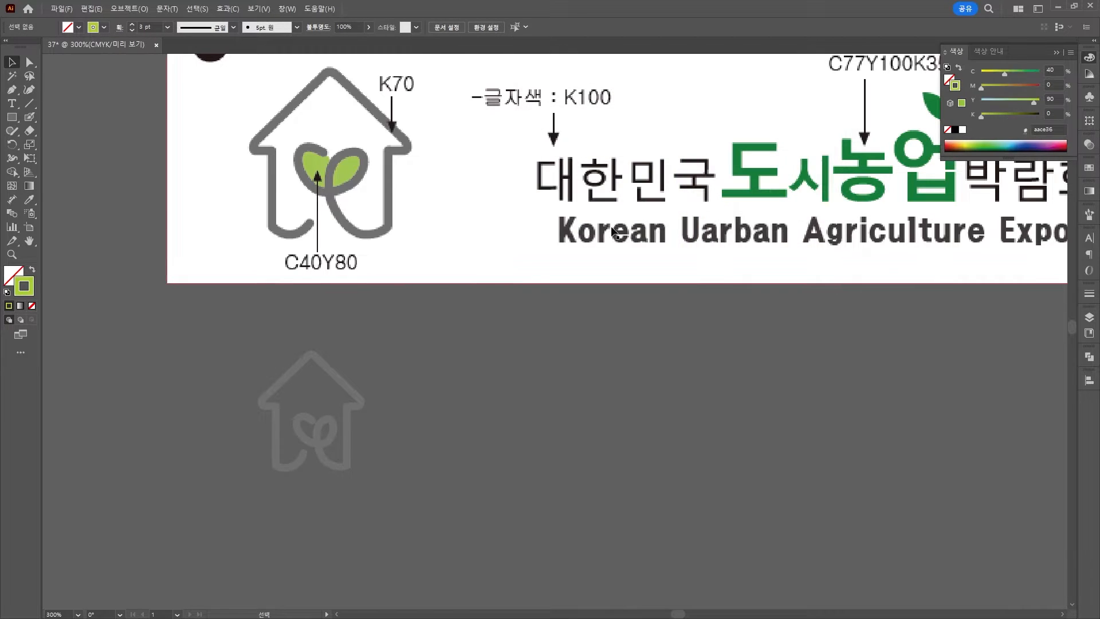
# Paint the insides of both leaves green with the Blob Brush and send the painted shape behind the house outline.
pyautogui.click(31, 118)
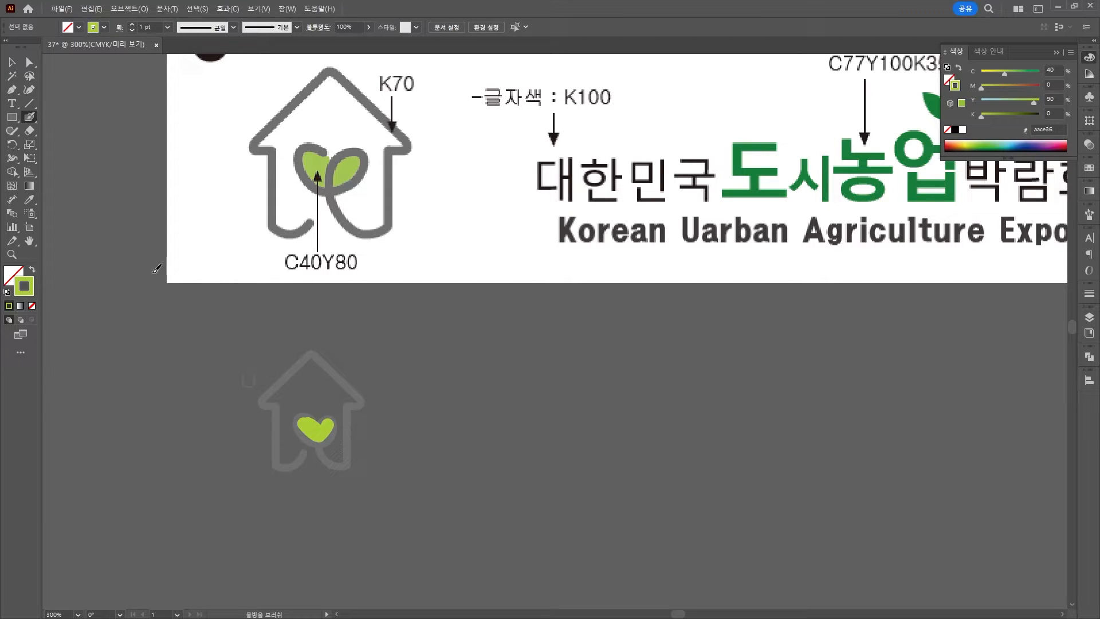
pyautogui.click(11, 62)
pyautogui.rightClick(312, 426)
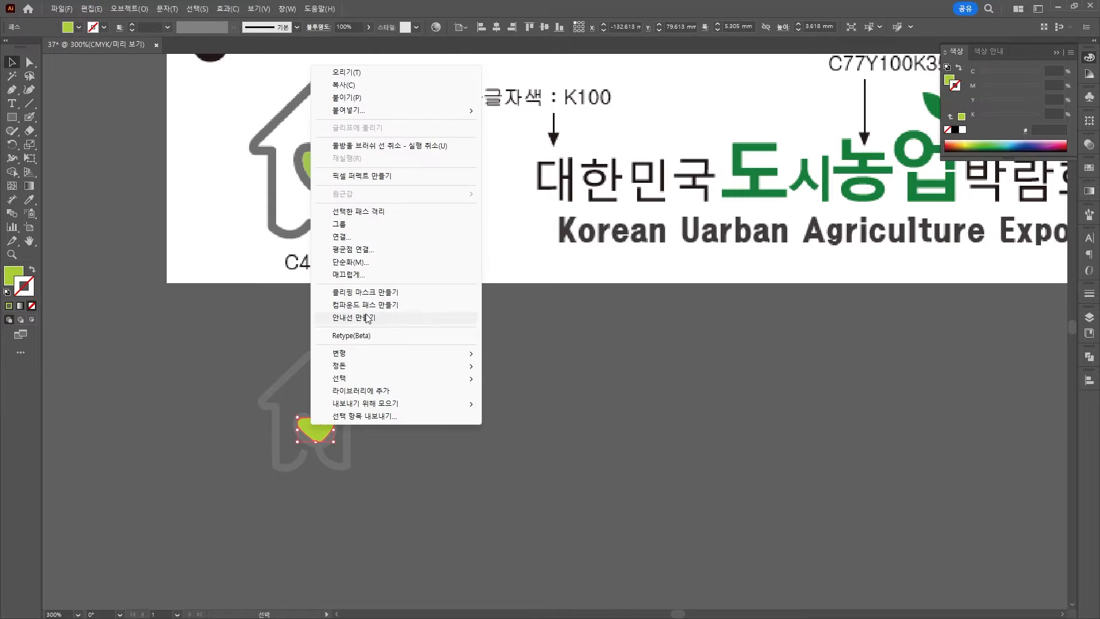
pyautogui.click(573, 405)
pyautogui.click(625, 453)
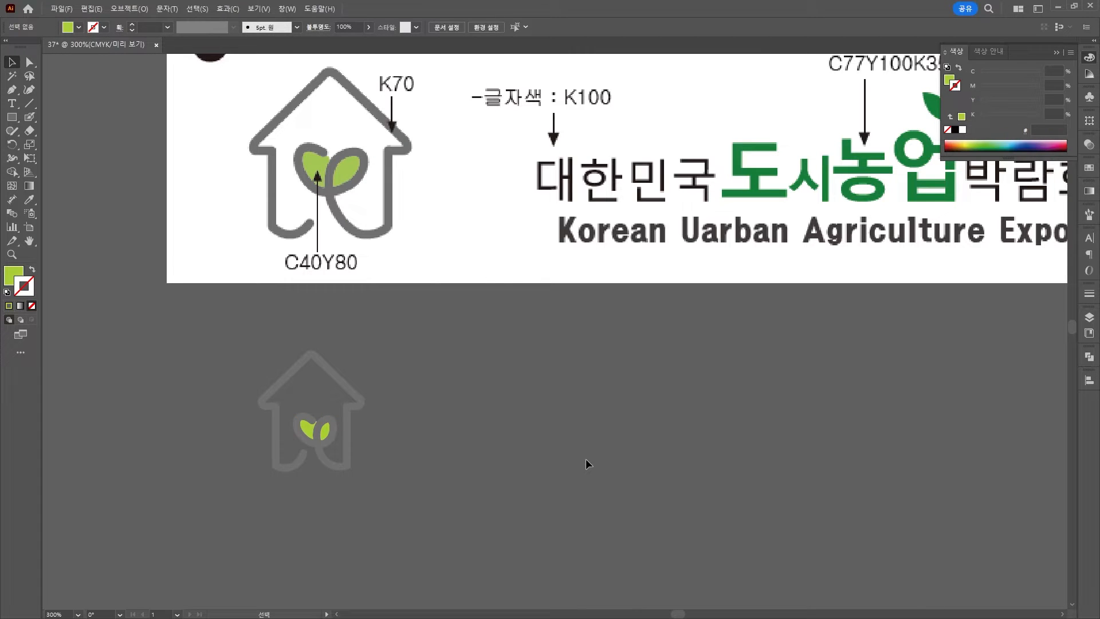
# Add the point text "대한민국 도시농업박람회" beside the house symbol, below the reference logo.
pyautogui.scroll(-1, 464, 448)
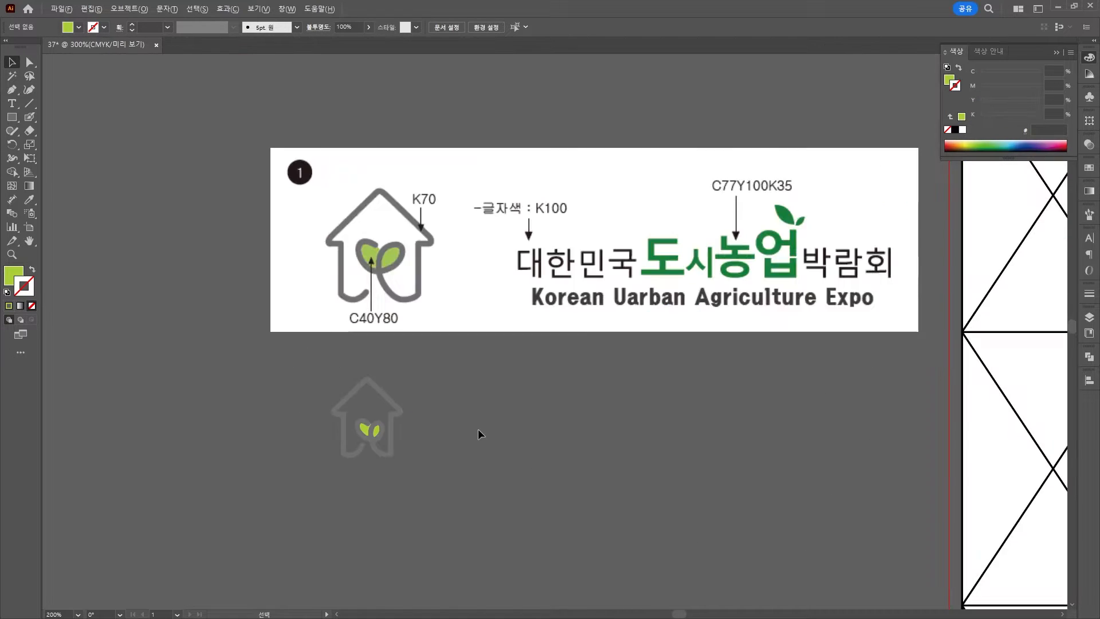
pyautogui.moveTo(492, 444); pyautogui.dragTo(361, 394)
pyautogui.press('t')
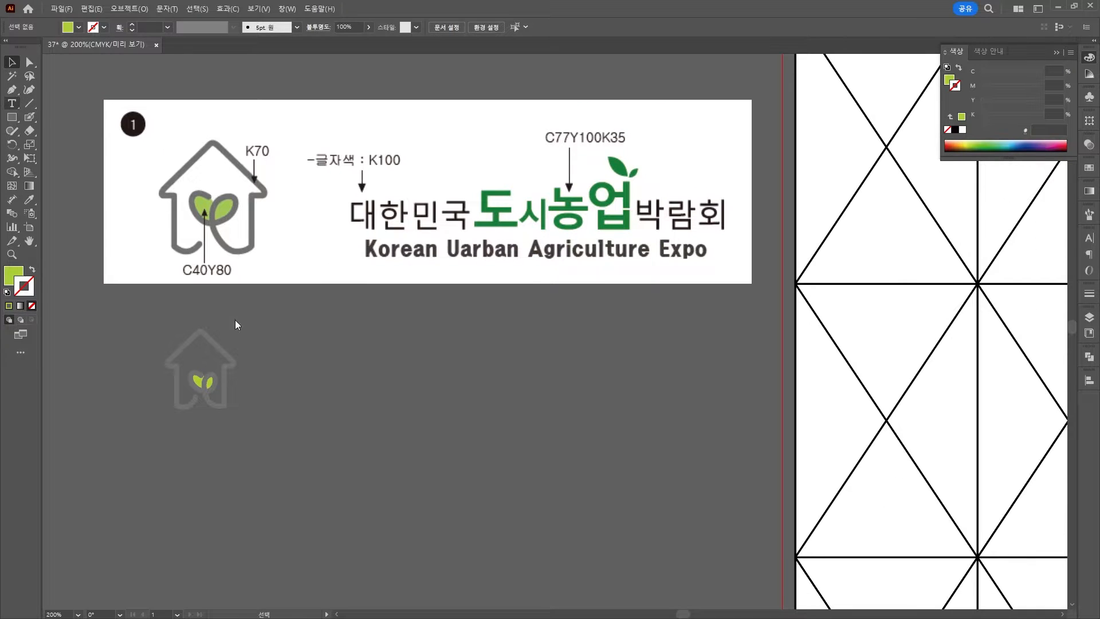
pyautogui.click(273, 361)
pyautogui.write('대한민국 도시농ㅇ')
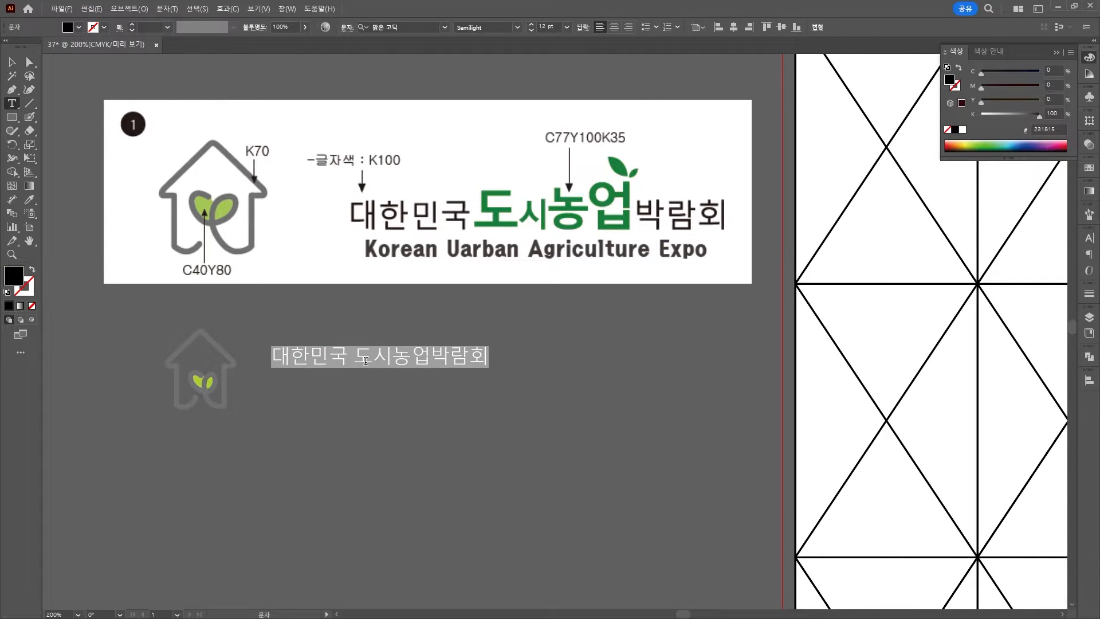
# Set the word "도시농업" within the title to Bold.
pyautogui.moveTo(354, 356); pyautogui.dragTo(437, 317)
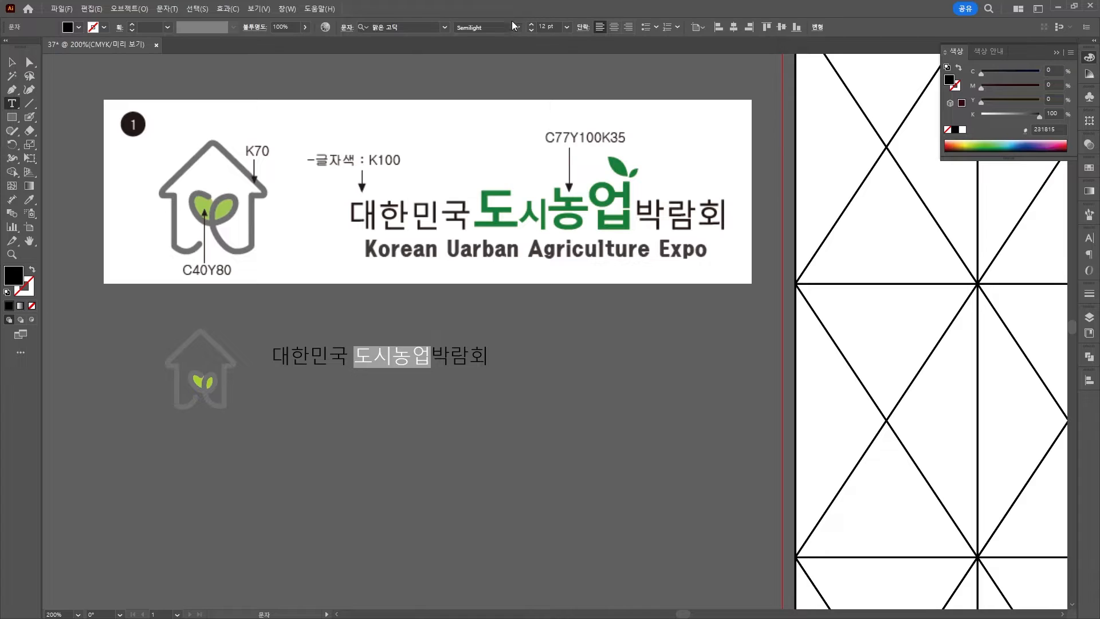
pyautogui.click(498, 65)
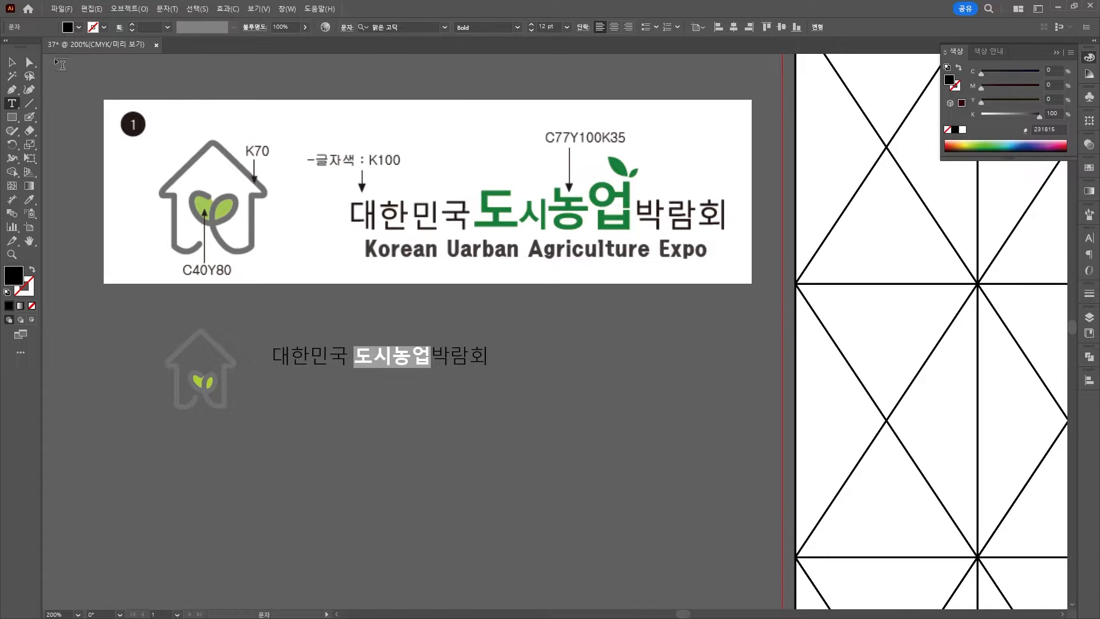
pyautogui.click(12, 62)
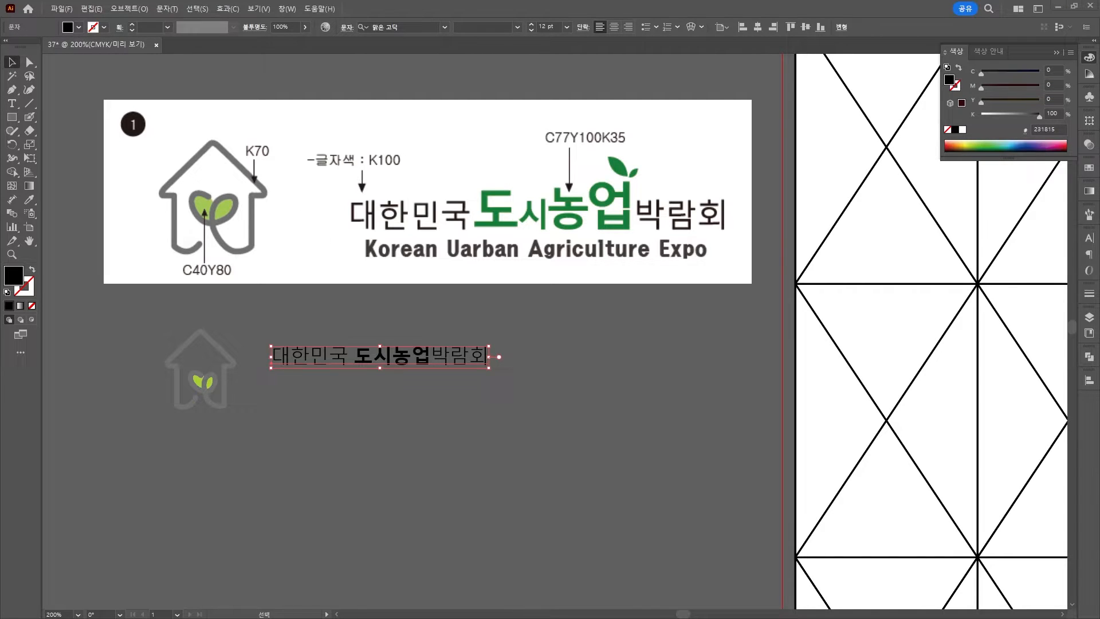
# Enlarge the title text to about 70 mm wide and convert it to outlines.
pyautogui.click(494, 367)
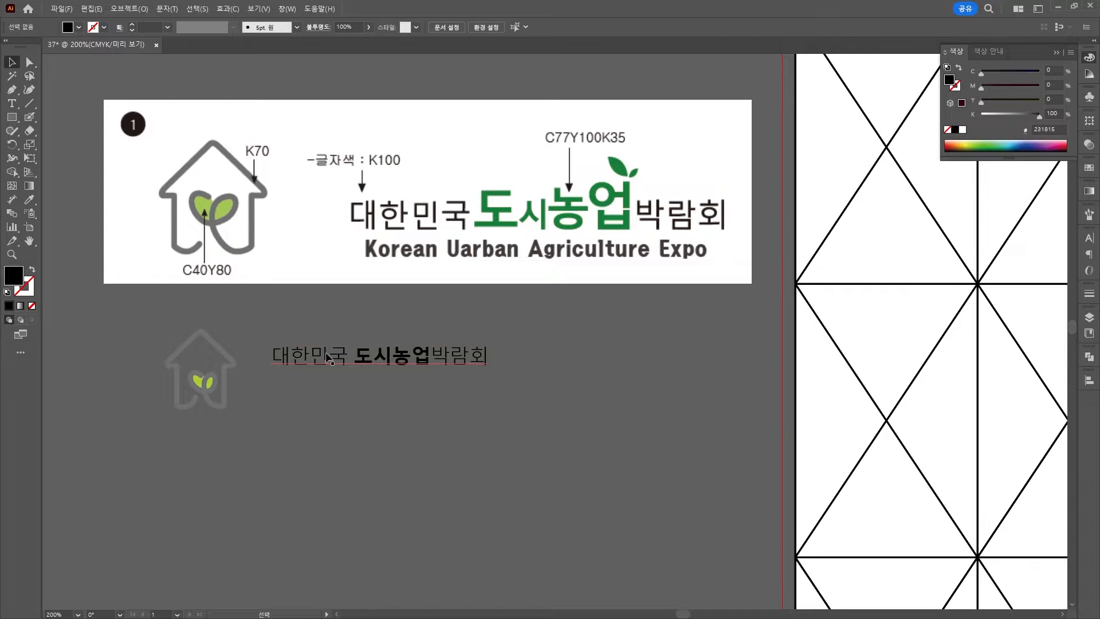
pyautogui.click(480, 370)
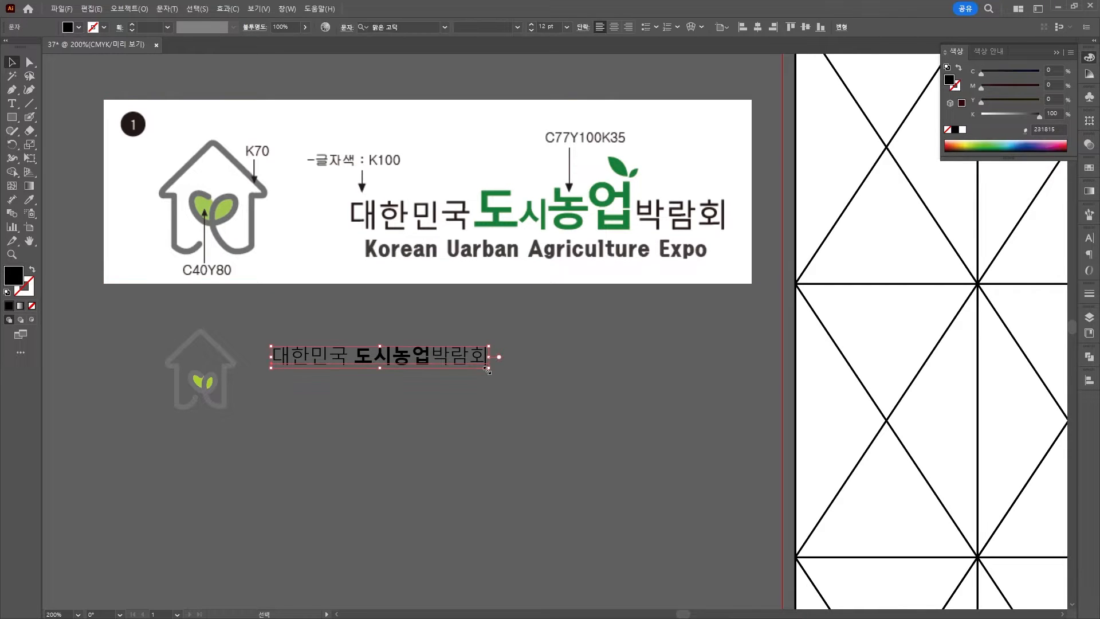
pyautogui.moveTo(487, 370); pyautogui.dragTo(601, 407)
pyautogui.rightClick(459, 358)
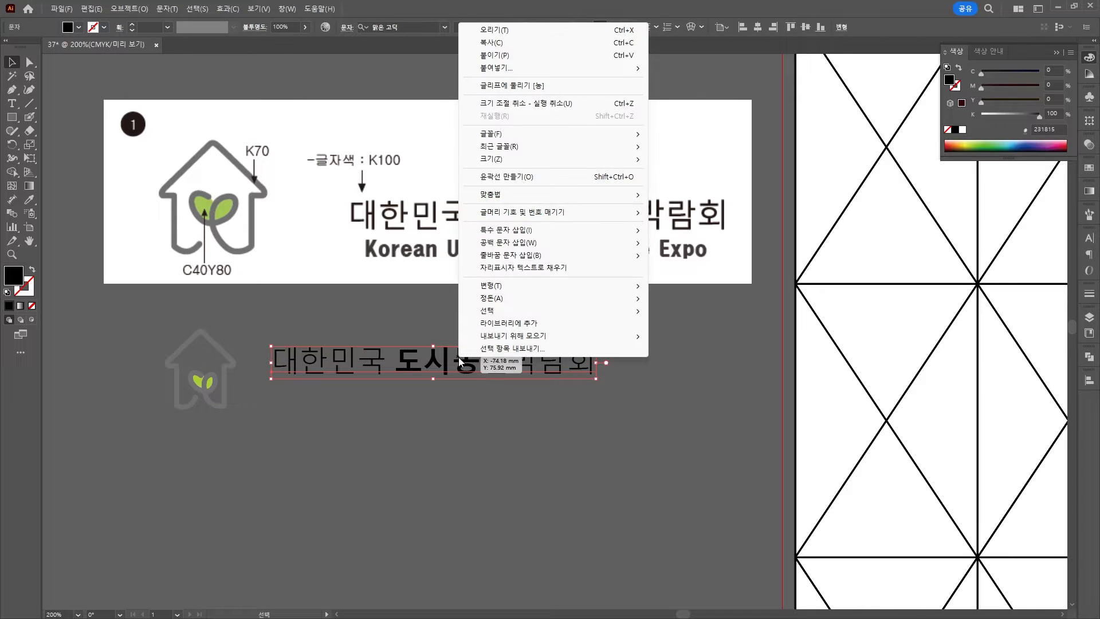
pyautogui.click(506, 176)
pyautogui.click(430, 411)
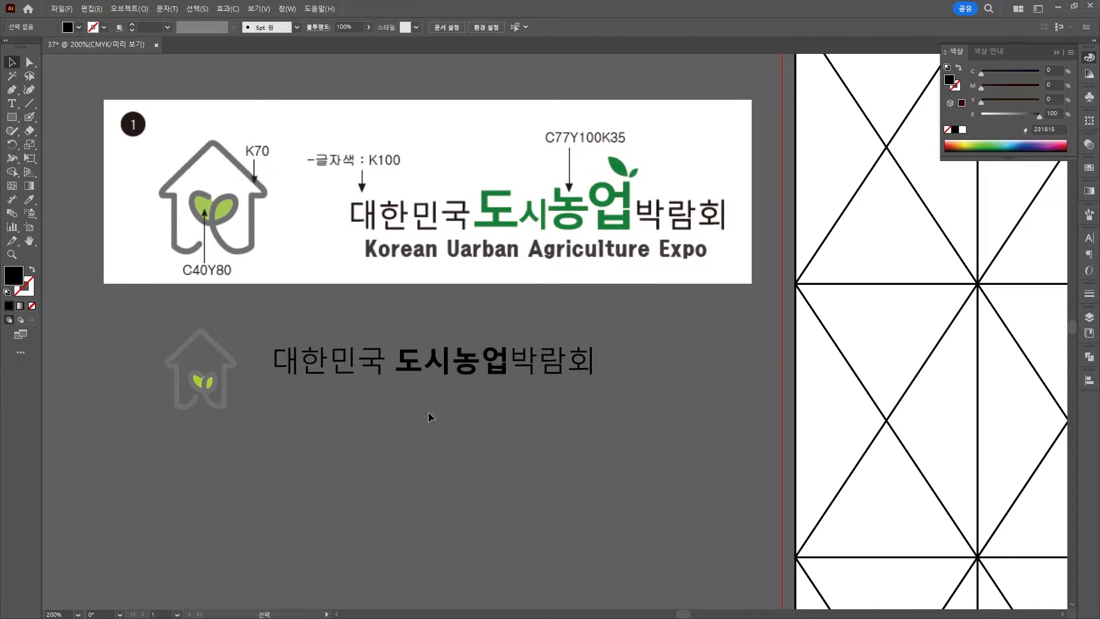
# Ungroup the outlined title so that each letter can be selected separately.
pyautogui.click(420, 353)
pyautogui.rightClick(403, 357)
pyautogui.click(450, 219)
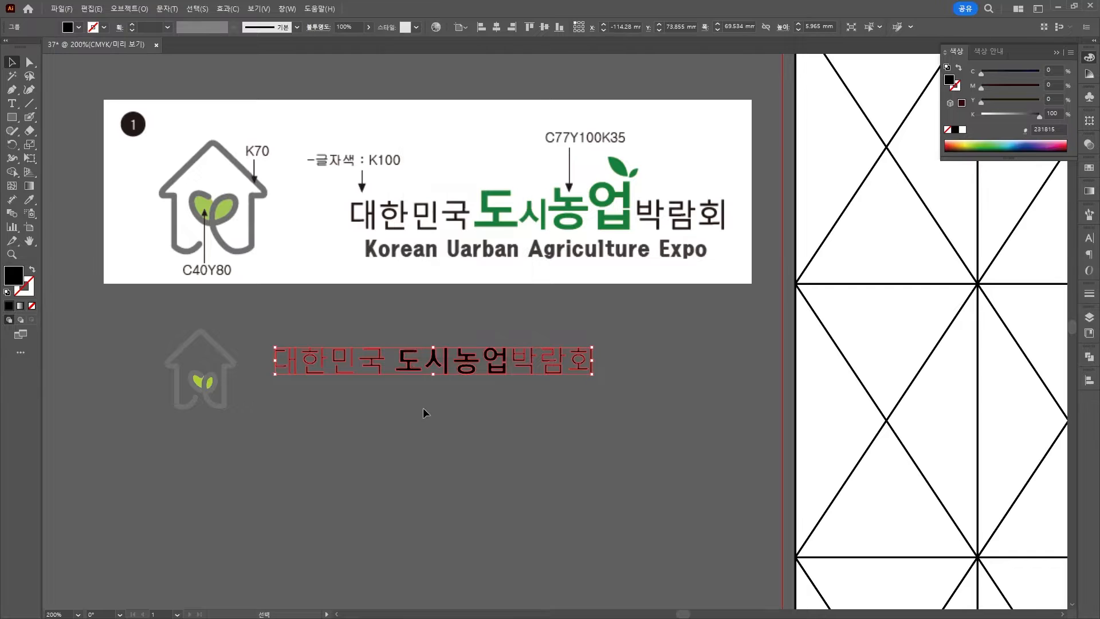
pyautogui.click(423, 412)
pyautogui.click(410, 358)
pyautogui.rightClick(407, 358)
pyautogui.click(452, 217)
pyautogui.click(391, 447)
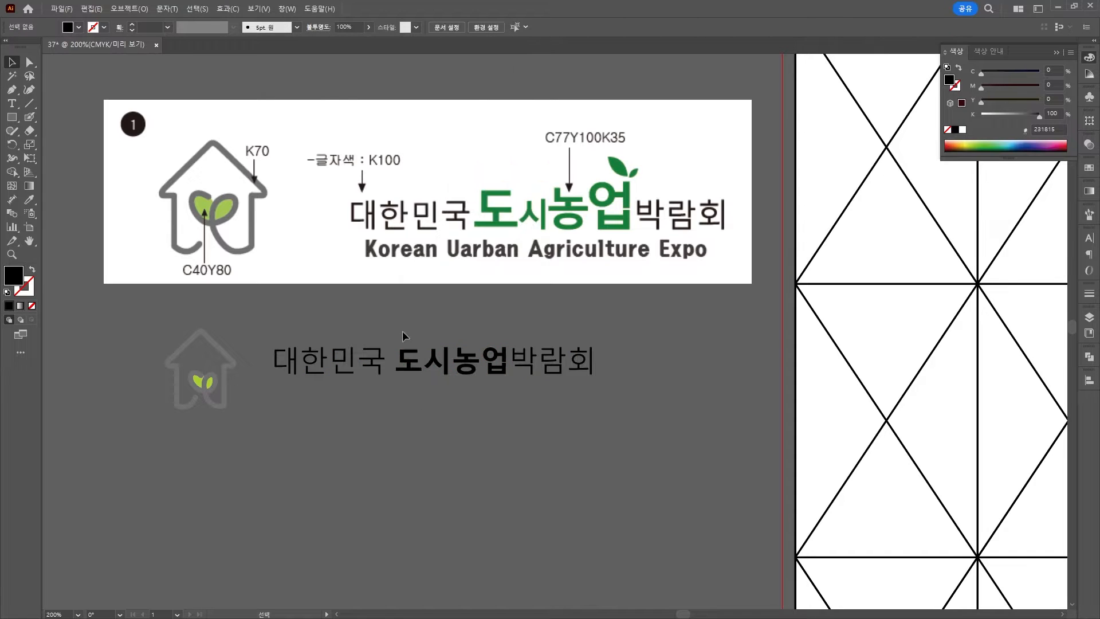
# Enlarge the outlined letter "도" in the title and adjust the spacing of the letters following it.
pyautogui.click(408, 360)
pyautogui.moveTo(395, 347); pyautogui.dragTo(385, 324)
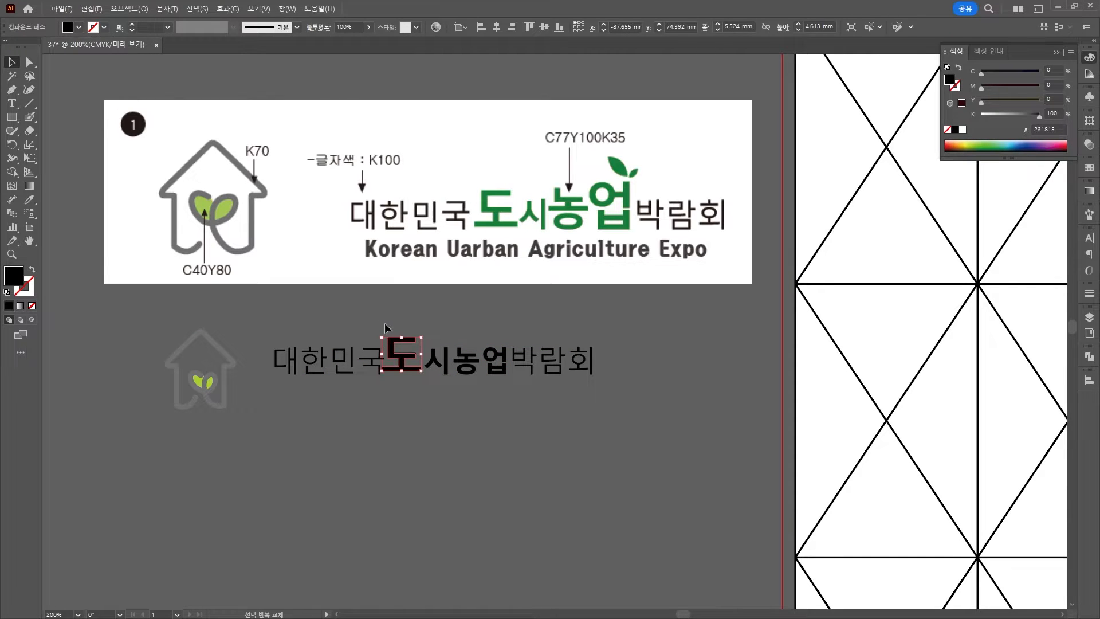
pyautogui.moveTo(629, 401); pyautogui.dragTo(405, 347)
pyautogui.moveTo(433, 358); pyautogui.dragTo(441, 358)
# Enlarge the letter "농" in the title and shift the letters after it to the right.
pyautogui.click(474, 362)
pyautogui.moveTo(487, 346); pyautogui.dragTo(502, 334)
pyautogui.moveTo(628, 400); pyautogui.dragTo(507, 356)
pyautogui.moveTo(499, 357); pyautogui.dragTo(526, 356)
# Enlarge the letter "업" as the tallest in the title and nudge "박람회" right to make room.
pyautogui.click(519, 362)
pyautogui.moveTo(530, 347); pyautogui.dragTo(630, 396)
pyautogui.click(569, 394)
pyautogui.click(527, 355)
pyautogui.click(545, 329)
pyautogui.press('Right')
pyautogui.press('Right')
pyautogui.press('Right')
pyautogui.press('Right')
pyautogui.press('Right')
pyautogui.press('Right')
pyautogui.press('Right')
pyautogui.press('Right')
# Fine-tune the size of "업" and nudge "박람회" so that it sits just after it with a small gap.
pyautogui.click(530, 358)
pyautogui.click(586, 424)
pyautogui.click(530, 355)
pyautogui.moveTo(537, 326); pyautogui.dragTo(533, 330)
pyautogui.moveTo(553, 330); pyautogui.dragTo(683, 400)
pyautogui.press('Left')
pyautogui.press('Left')
pyautogui.press('Left')
pyautogui.press('Left')
pyautogui.press('Left')
pyautogui.press('Left')
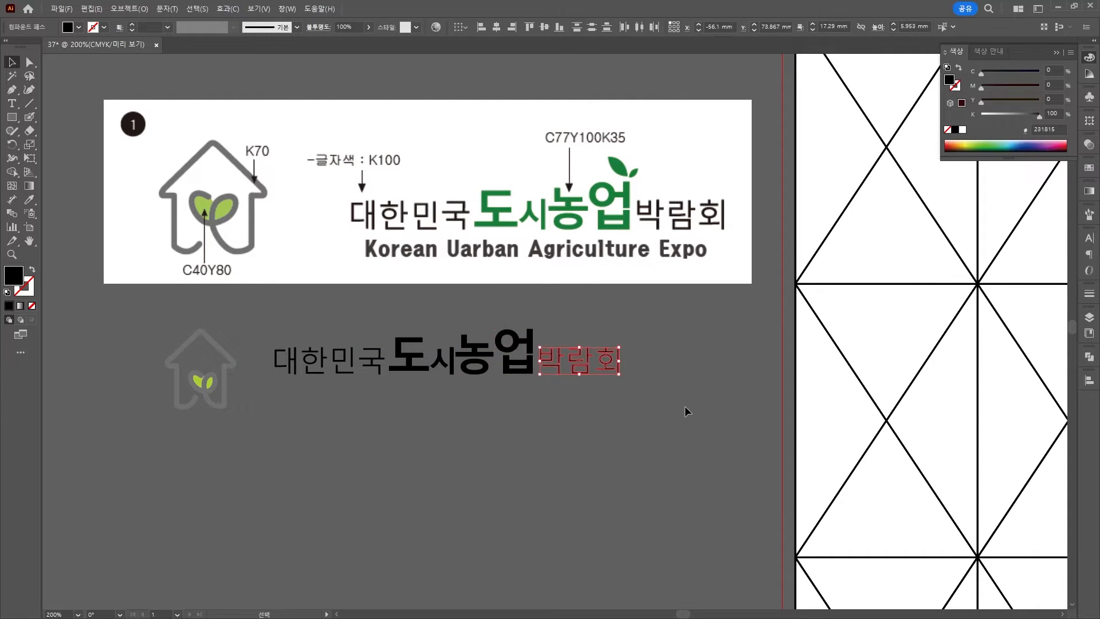
pyautogui.click(685, 406)
pyautogui.moveTo(545, 336); pyautogui.dragTo(618, 373)
pyautogui.press('Right')
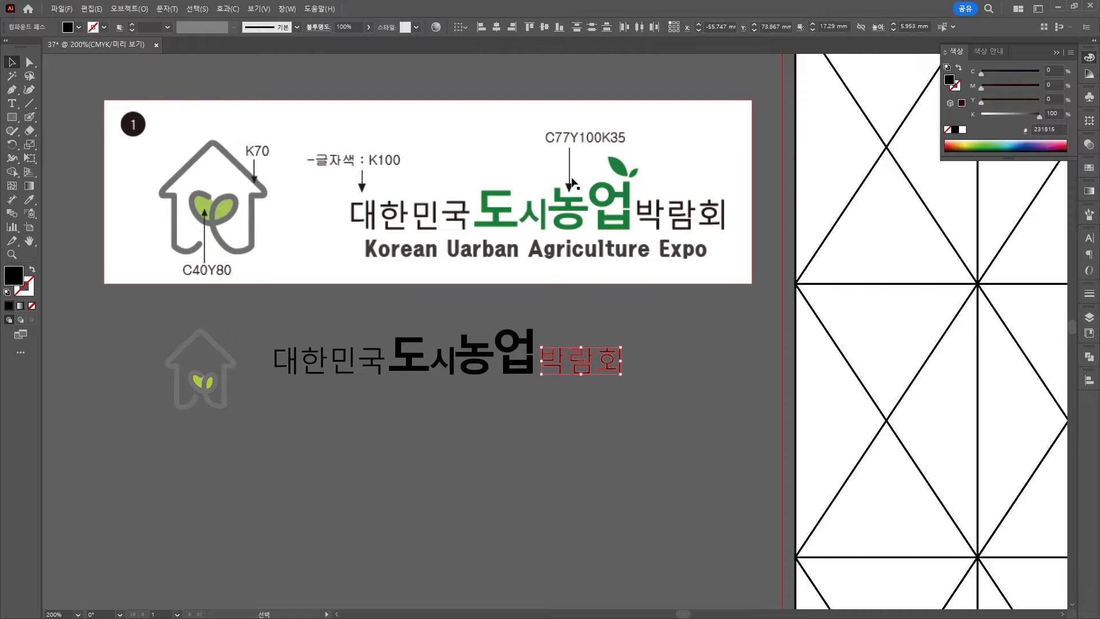
# Draw an ellipse about 2.7 x 5.9 mm above the title and convert its end anchor points to corners, forming a leaf.
pyautogui.click(12, 116)
pyautogui.click(57, 144)
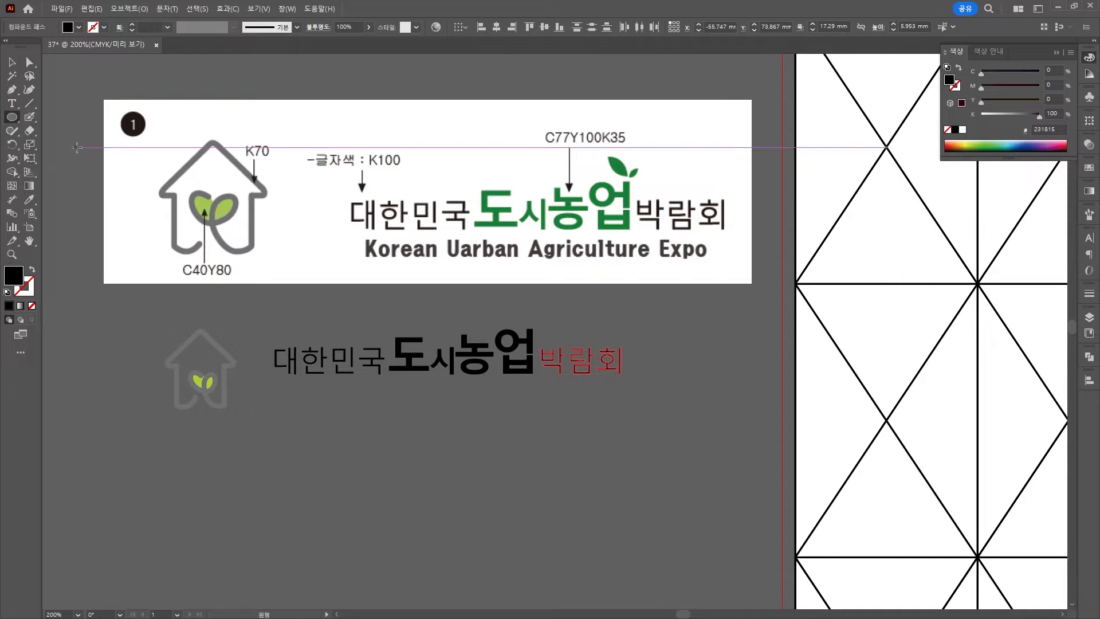
pyautogui.moveTo(344, 295); pyautogui.dragTo(356, 321)
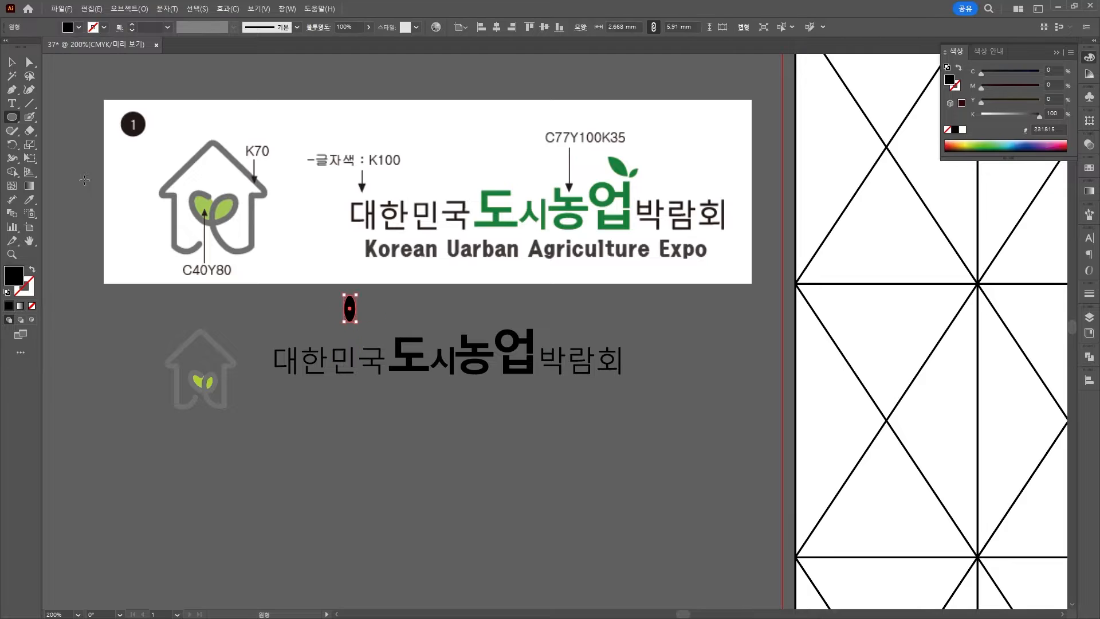
pyautogui.click(12, 90)
pyautogui.click(58, 131)
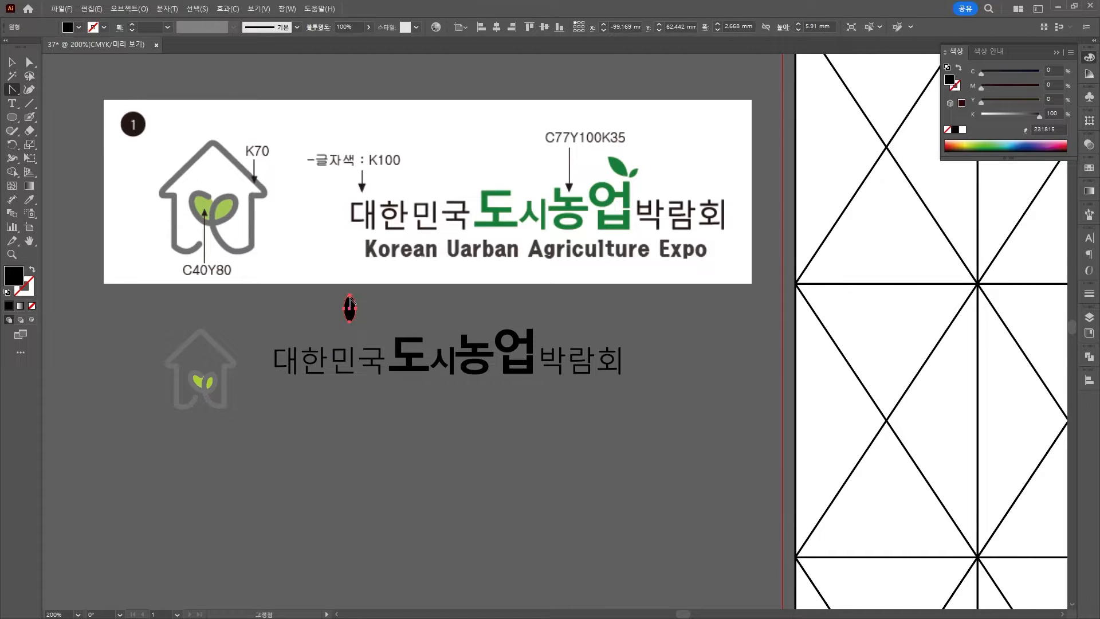
pyautogui.click(350, 296)
pyautogui.click(12, 62)
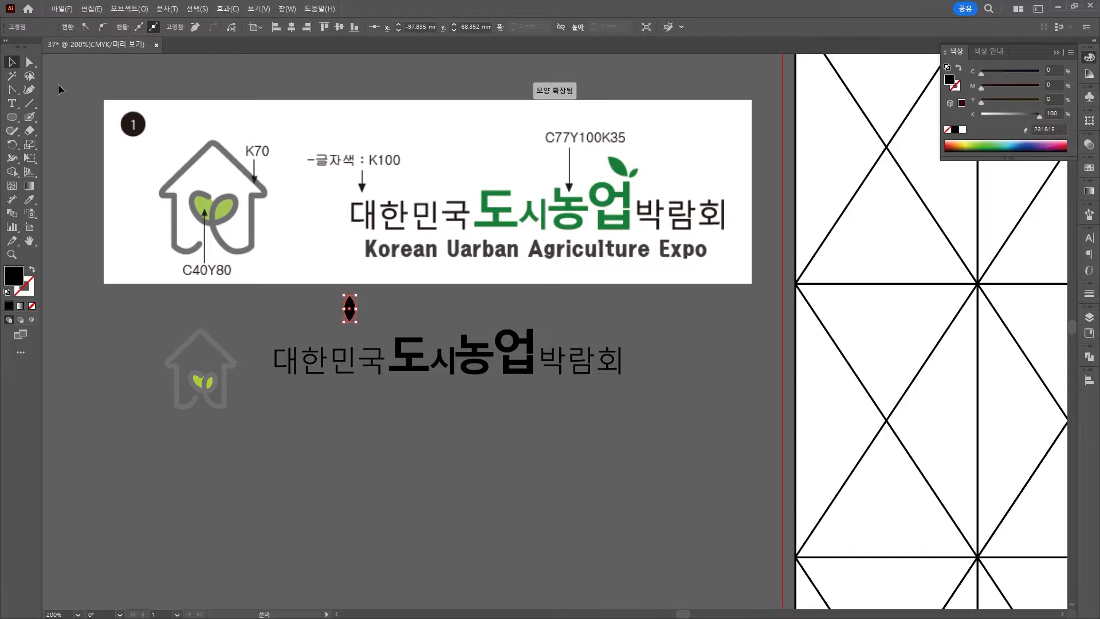
# Tilt the leaf to the left above the letter "업" and place a copy of it beside the original.
pyautogui.click(362, 384)
pyautogui.click(352, 312)
pyautogui.moveTo(361, 293); pyautogui.dragTo(338, 280)
pyautogui.moveTo(347, 310); pyautogui.dragTo(550, 313)
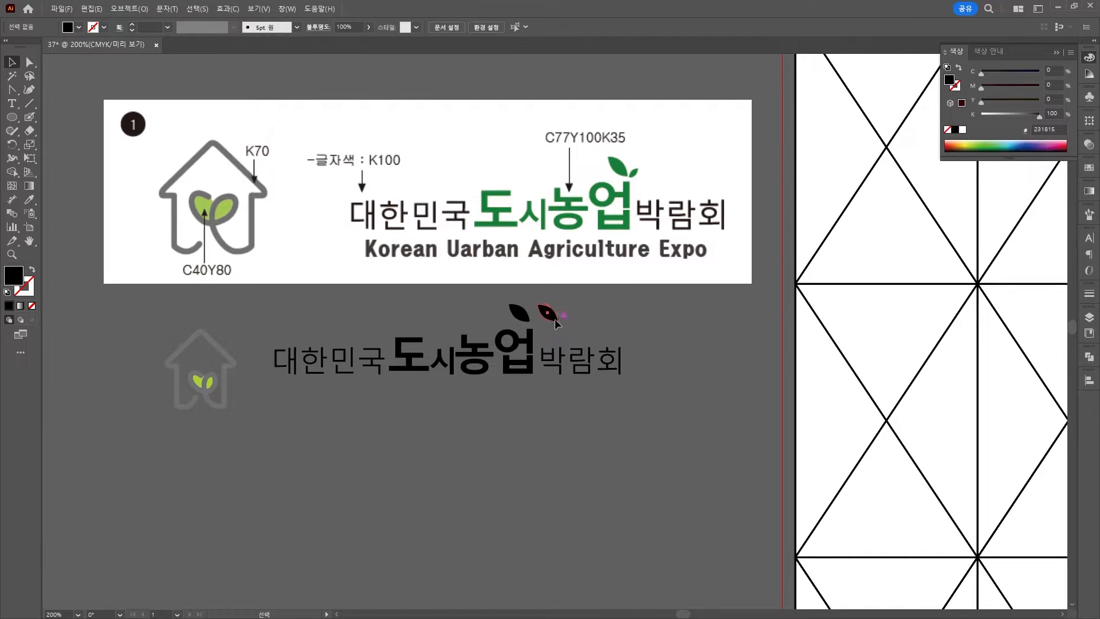
# Turn the copied leaf into a smaller right-leaning leaf about 2.5 x 1.7 mm and nudge both leaves down toward "업".
pyautogui.moveTo(556, 326); pyautogui.dragTo(559, 330)
pyautogui.scroll(3, 540, 324)
pyautogui.click(563, 292)
pyautogui.scroll(-2, 563, 294)
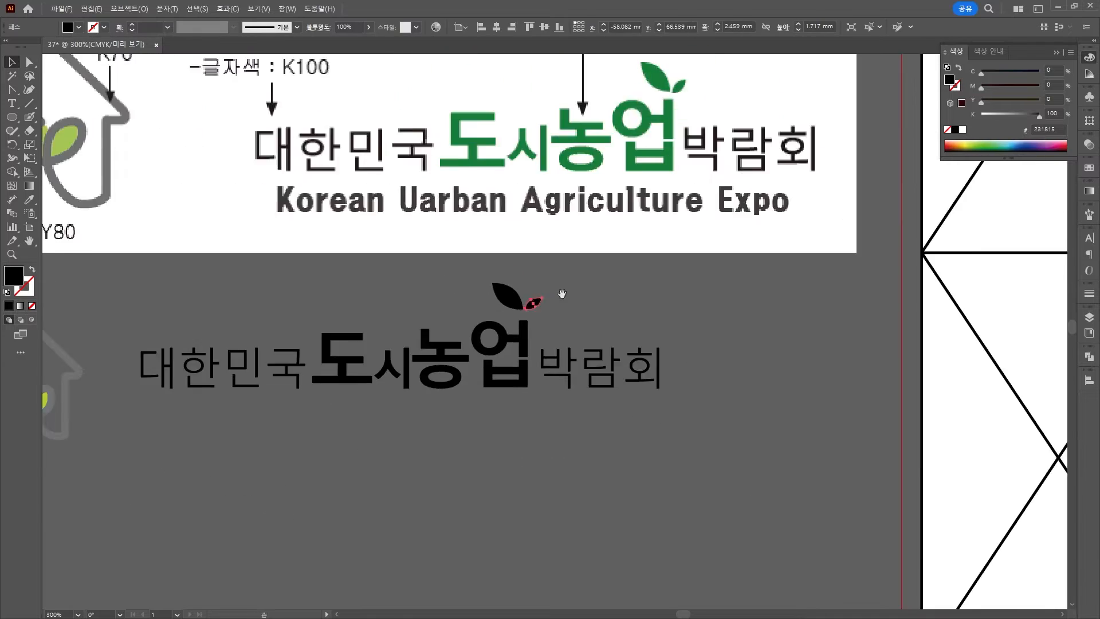
pyautogui.keyDown('shift'); pyautogui.click(511, 295); pyautogui.keyUp('shift')
pyautogui.press('Down')
pyautogui.press('Down')
pyautogui.moveTo(657, 298); pyautogui.dragTo(640, 357)
pyautogui.scroll(-1, 695, 328)
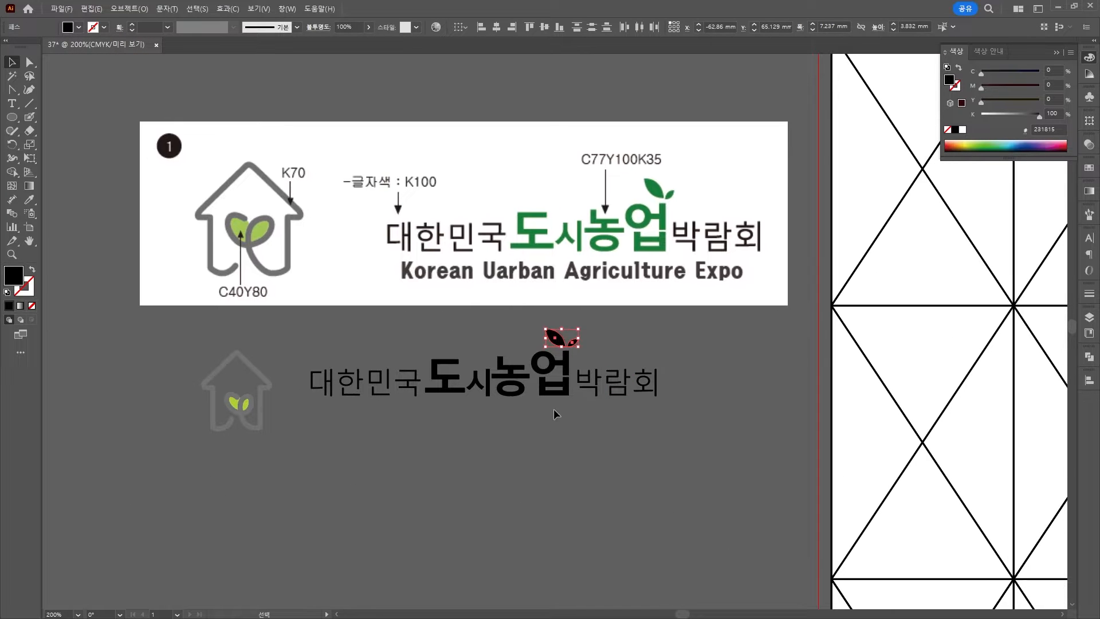
# Fill the letters "도시농업" and both leaves with C77 M0 Y100 K35.
pyautogui.moveTo(567, 412); pyautogui.dragTo(443, 349)
pyautogui.click(972, 70)
pyautogui.write('7')
pyautogui.write('10')
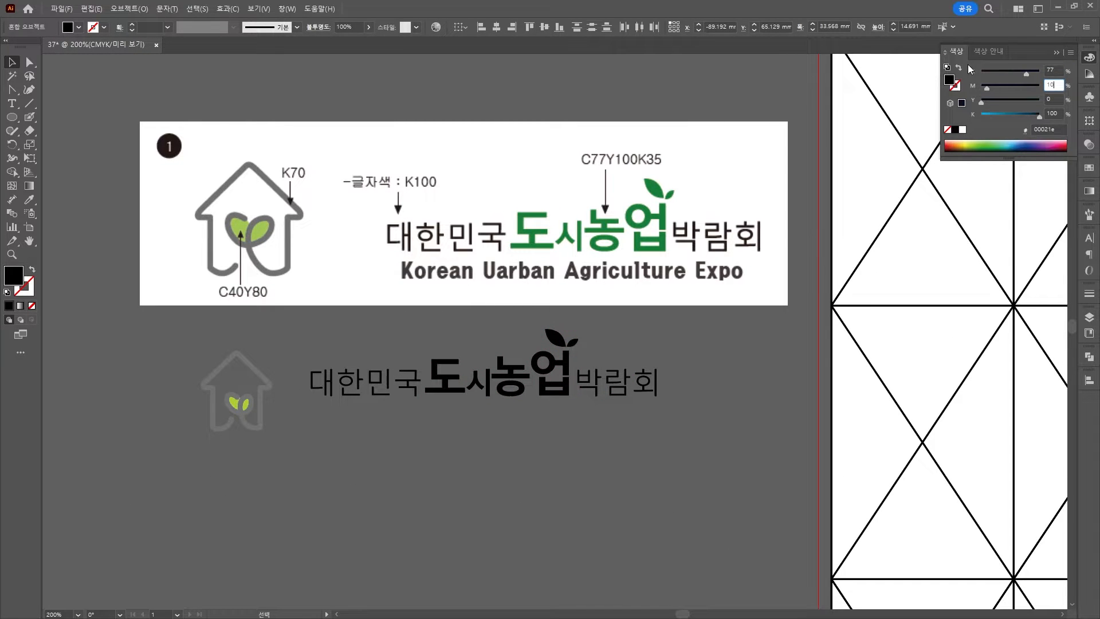
pyautogui.write('0')
pyautogui.press('Tab')
pyautogui.write('3')
pyautogui.write('0')
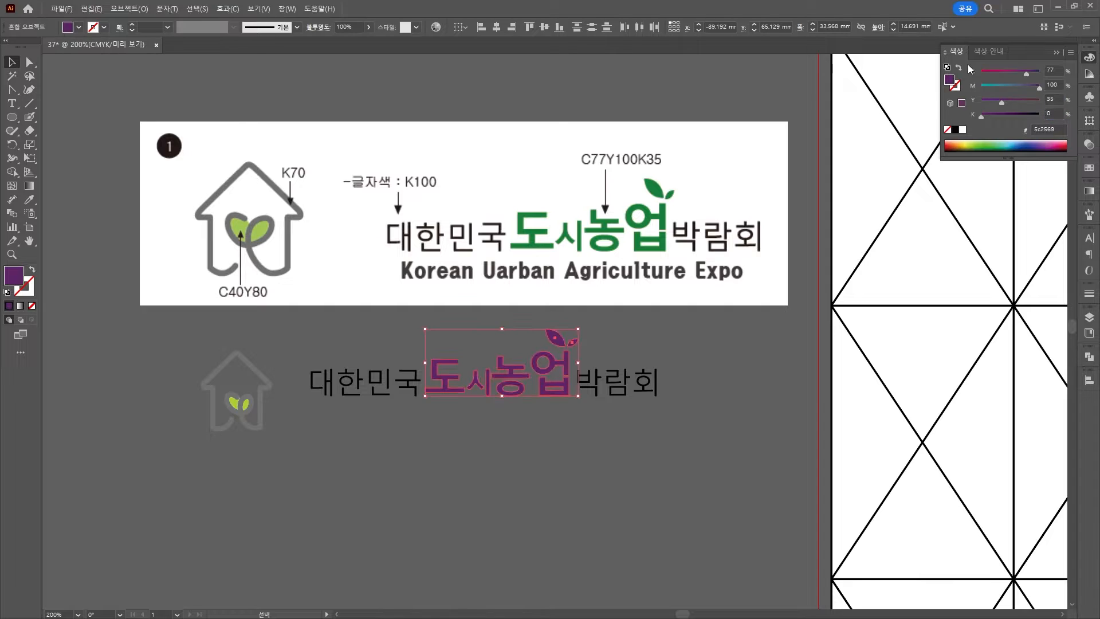
pyautogui.click(1061, 84)
pyautogui.write('0')
pyautogui.press('Tab')
pyautogui.write('10035')
pyautogui.press('Return')
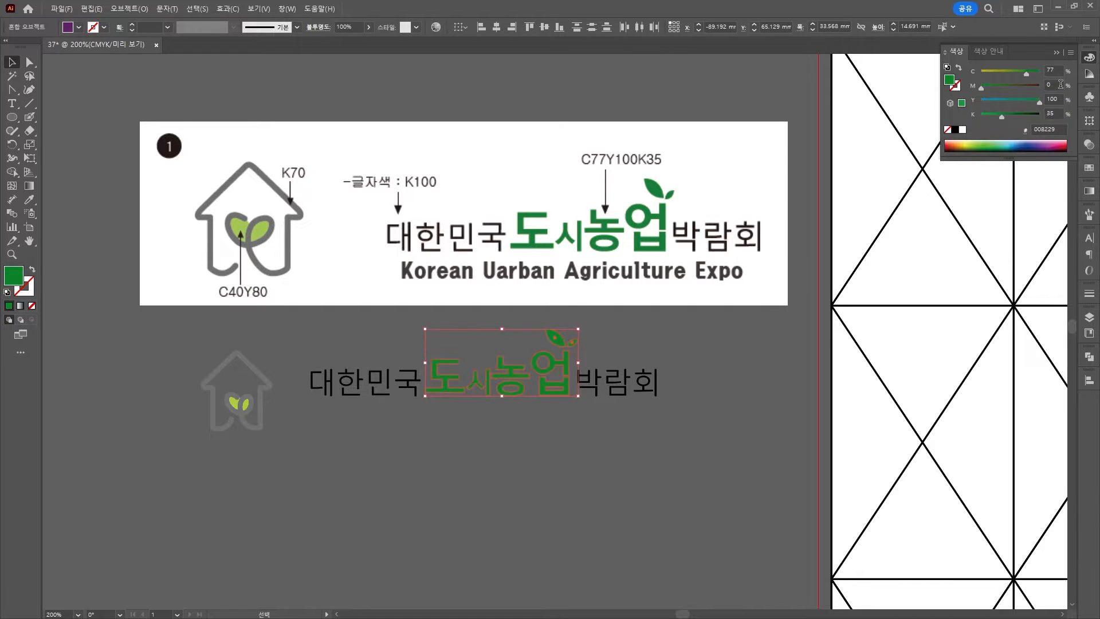
pyautogui.click(496, 491)
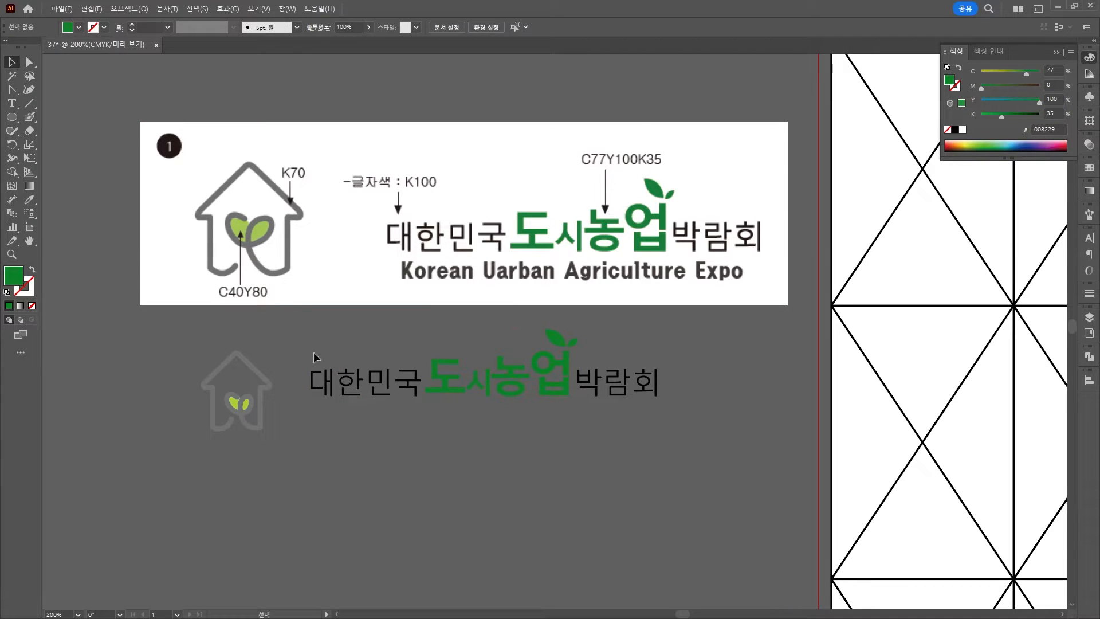
# Add the point text "Korean Uarban Agriculture Expo" beneath the title, using the same K100 black as its outer letters.
pyautogui.click(417, 395)
pyautogui.keyDown('shift'); pyautogui.click(630, 381); pyautogui.keyUp('shift')
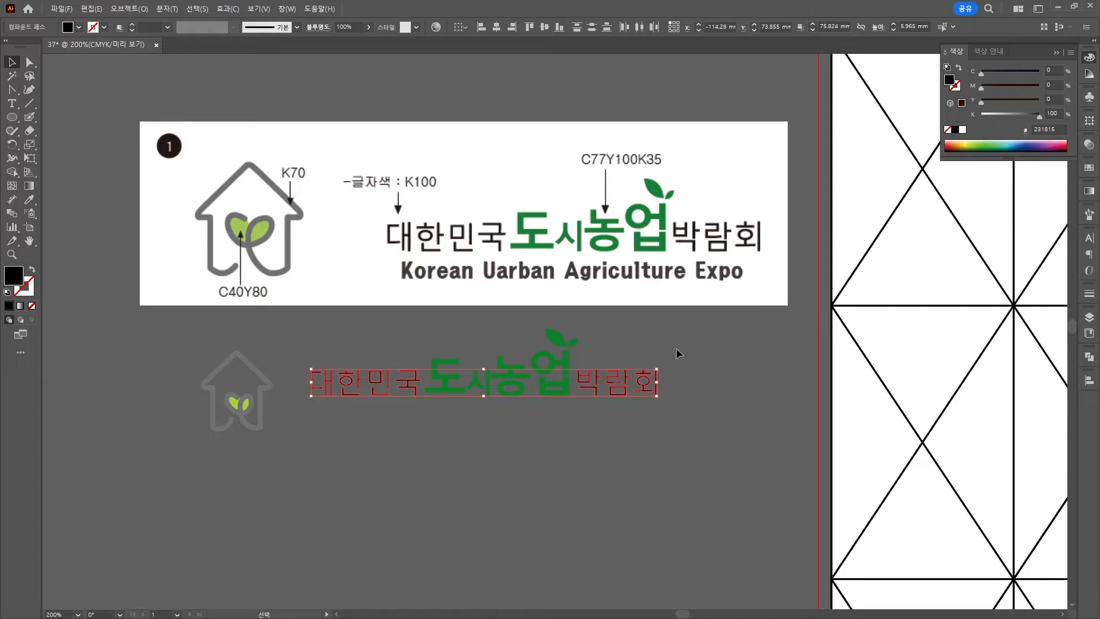
pyautogui.click(573, 443)
pyautogui.click(12, 104)
pyautogui.click(334, 412)
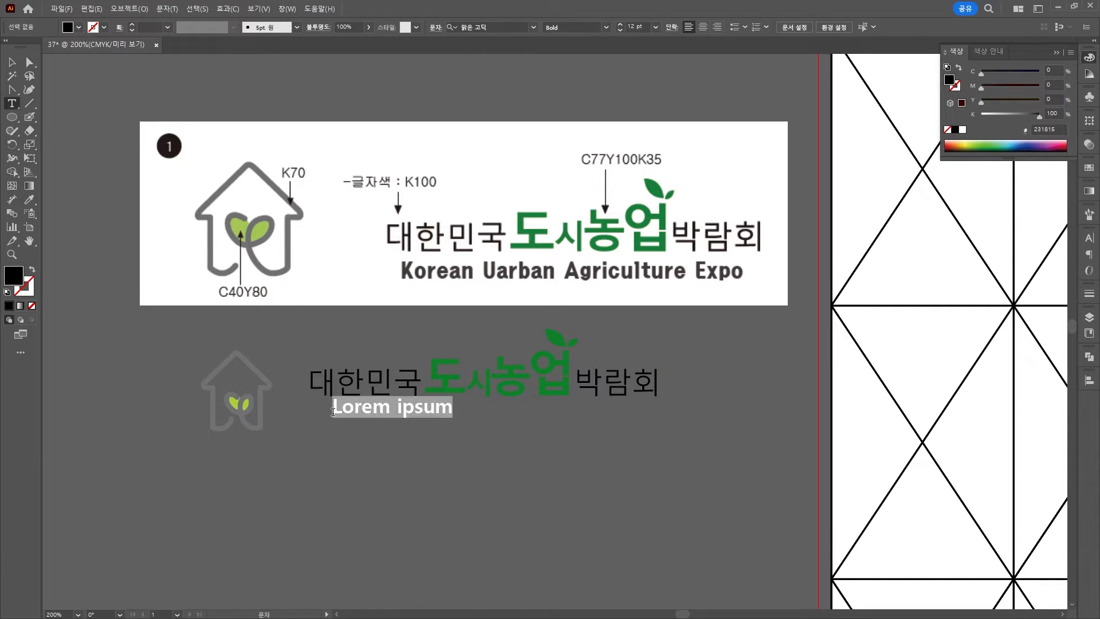
pyautogui.write('Korean Uarban Agriculture Expo')
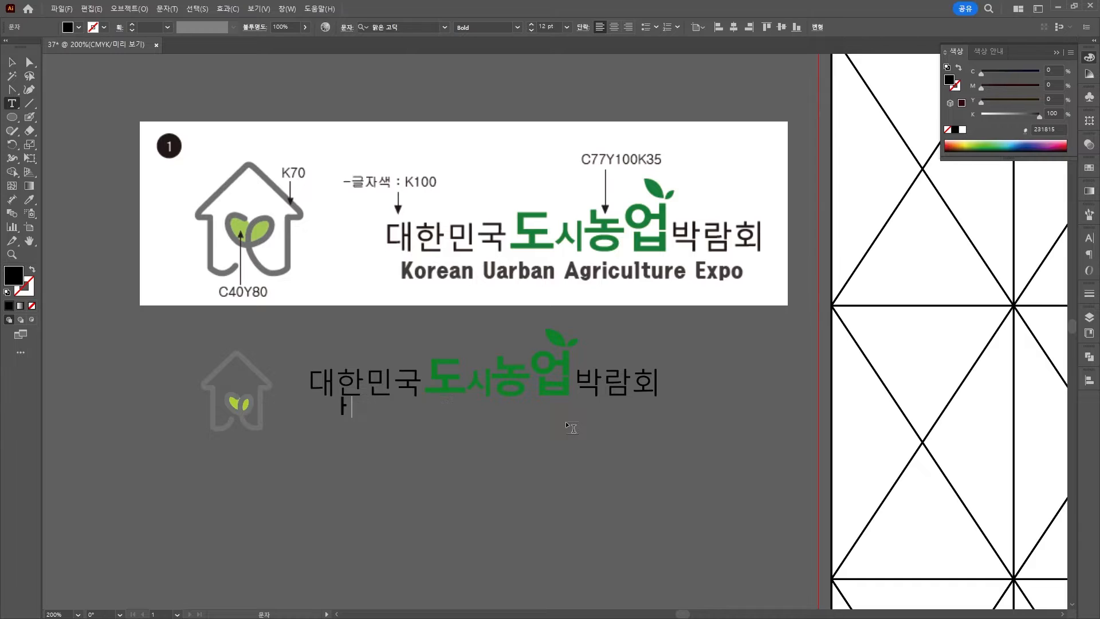
pyautogui.press('Escape')
pyautogui.moveTo(450, 407); pyautogui.dragTo(450, 411)
pyautogui.click(489, 507)
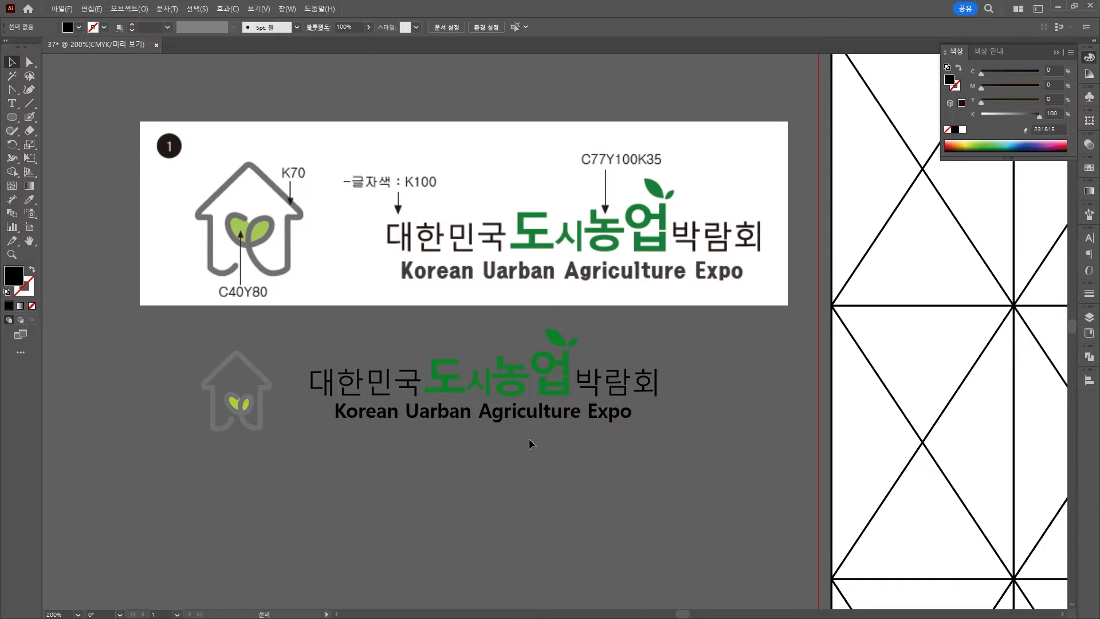
# Increase the font size of the English line to 13 pt.
pyautogui.doubleClick(555, 408)
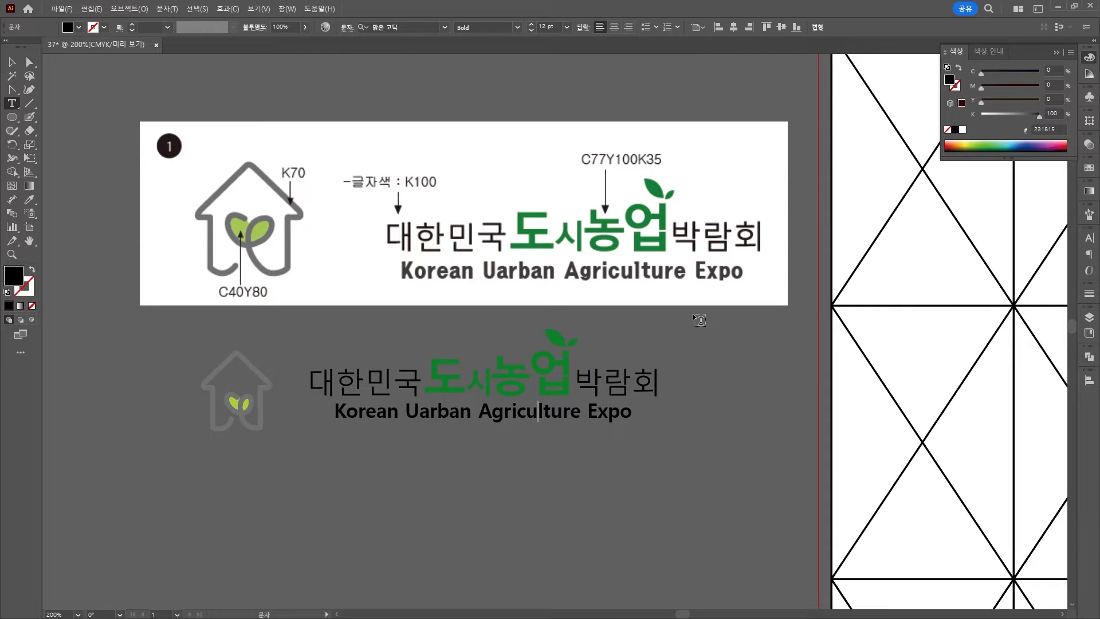
pyautogui.hotkey('ctrl', 'a')
pyautogui.hotkey('ctrl', 'shift', '.')
pyautogui.press('Escape')
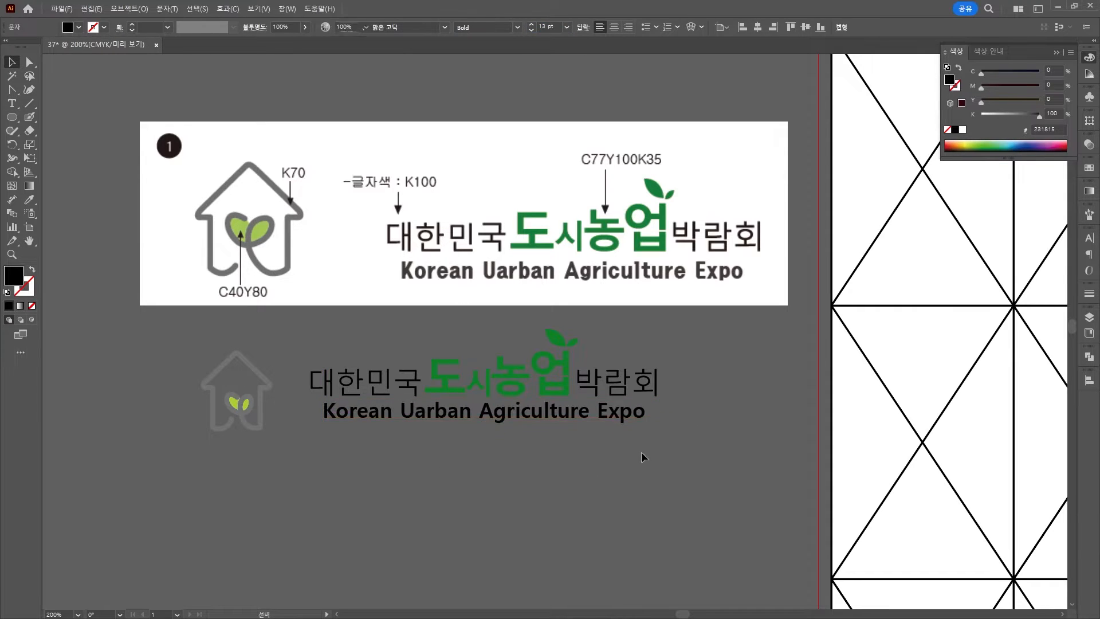
# Set the horizontal scale of the English line to 88%.
pyautogui.doubleClick(589, 414)
pyautogui.hotkey('ctrl', 'a')
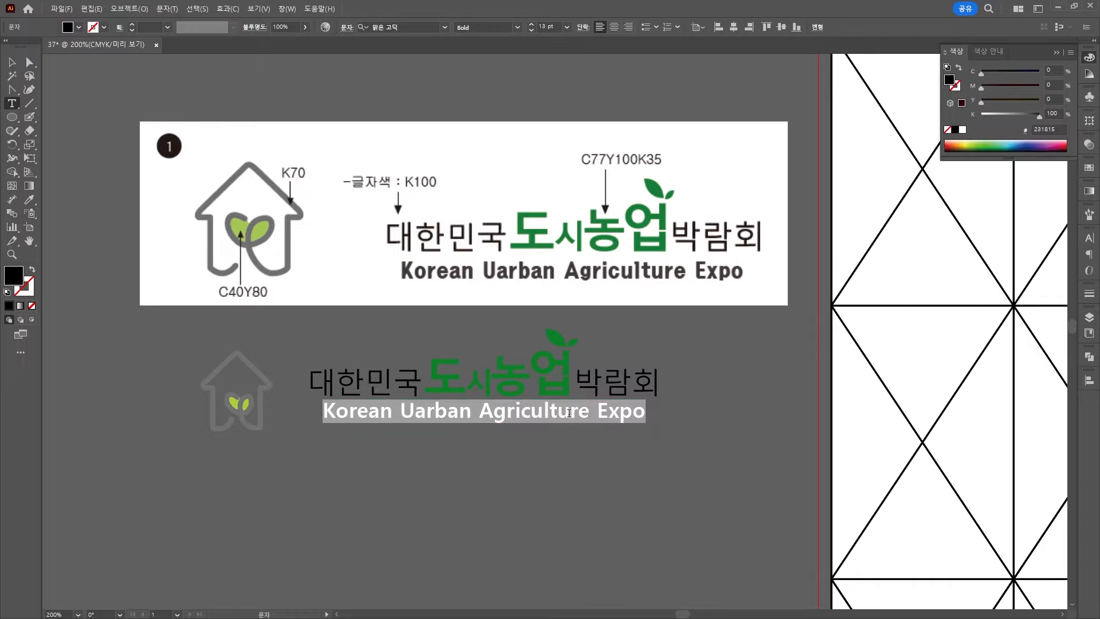
pyautogui.hotkey('ctrl', 't')
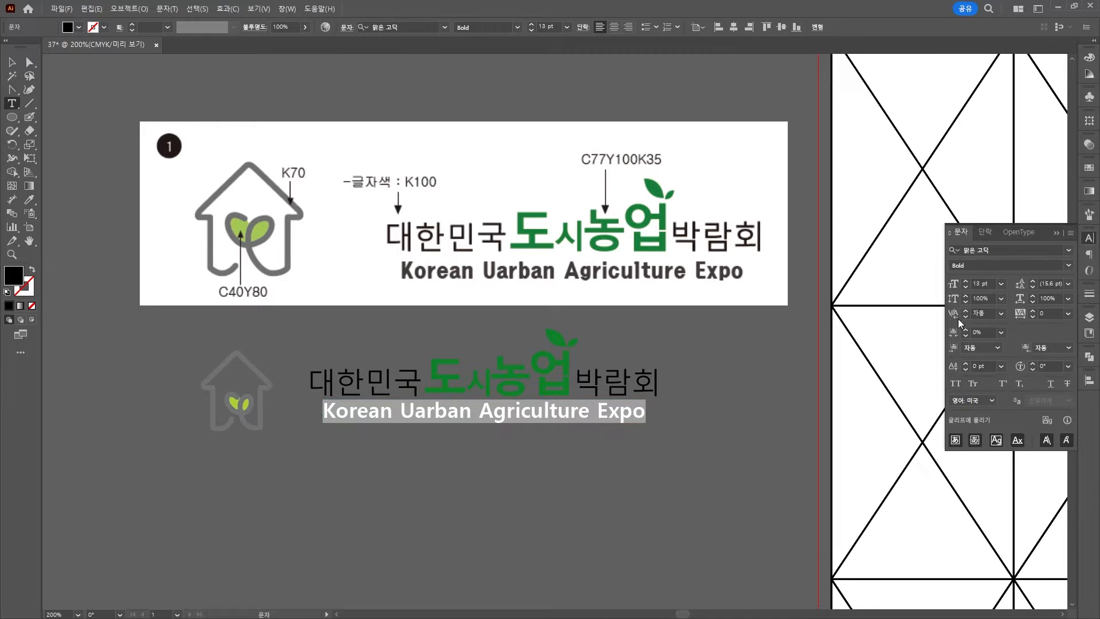
pyautogui.click(1033, 301)
pyautogui.click(1033, 302)
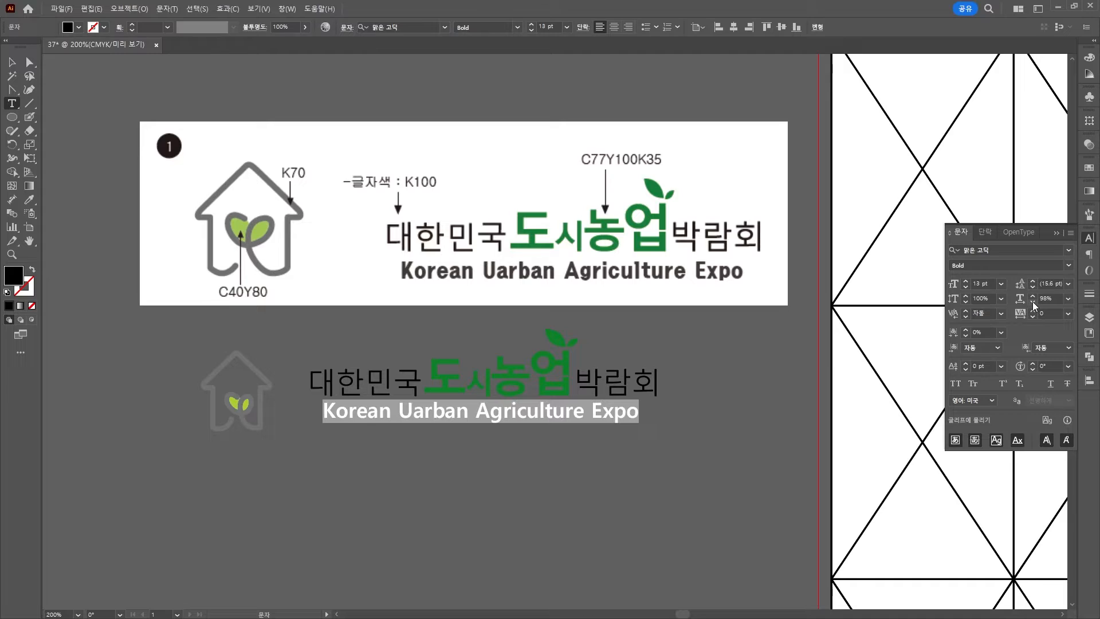
pyautogui.click(1032, 301)
pyautogui.click(1032, 302)
pyautogui.click(1033, 301)
pyautogui.click(1033, 301)
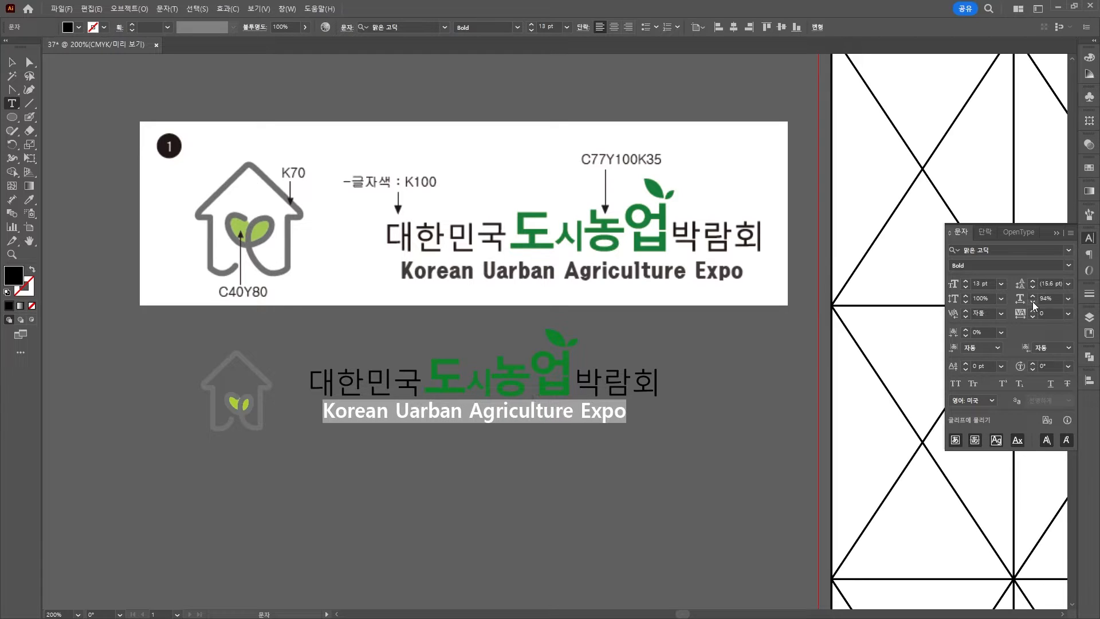
pyautogui.click(1032, 302)
pyautogui.click(1033, 301)
pyautogui.click(1032, 302)
pyautogui.click(1032, 302)
pyautogui.click(1033, 301)
pyautogui.click(1033, 301)
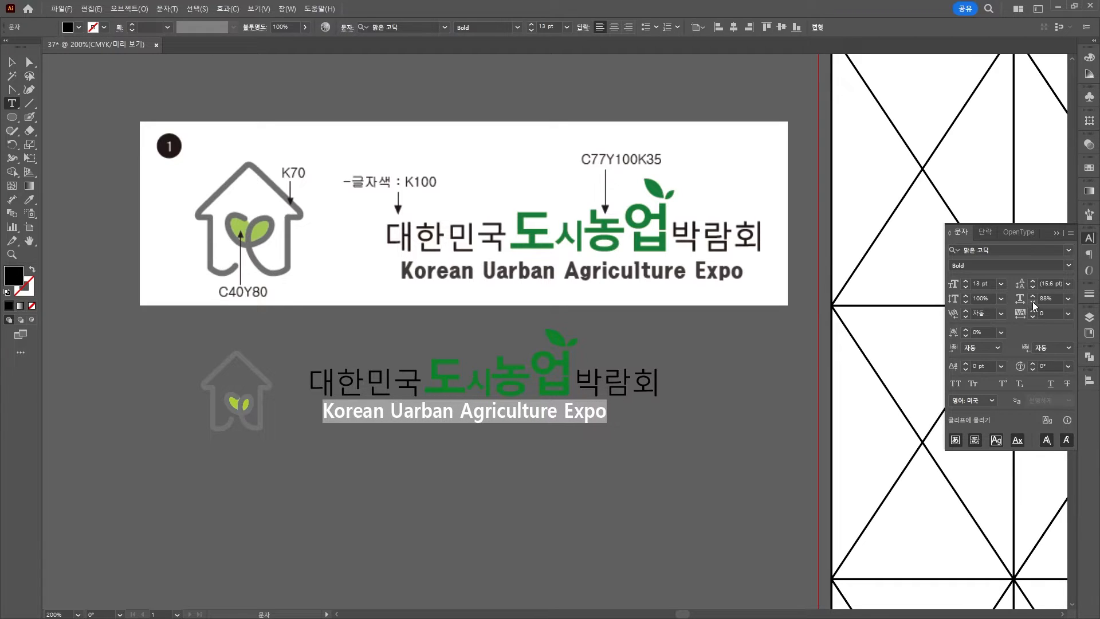
pyautogui.click(10, 66)
pyautogui.click(408, 27)
pyautogui.write('ari')
pyautogui.press('Escape')
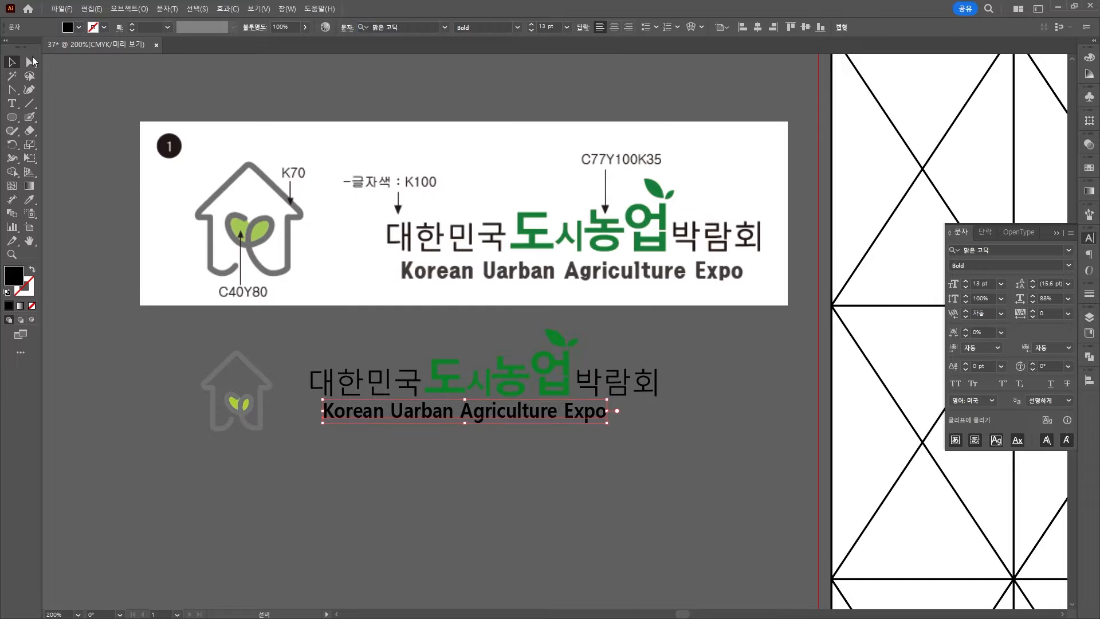
# Shift the English line right to center it under the title and convert it to ungrouped outlines.
pyautogui.moveTo(549, 424); pyautogui.dragTo(596, 431)
pyautogui.scroll(2, 665, 323)
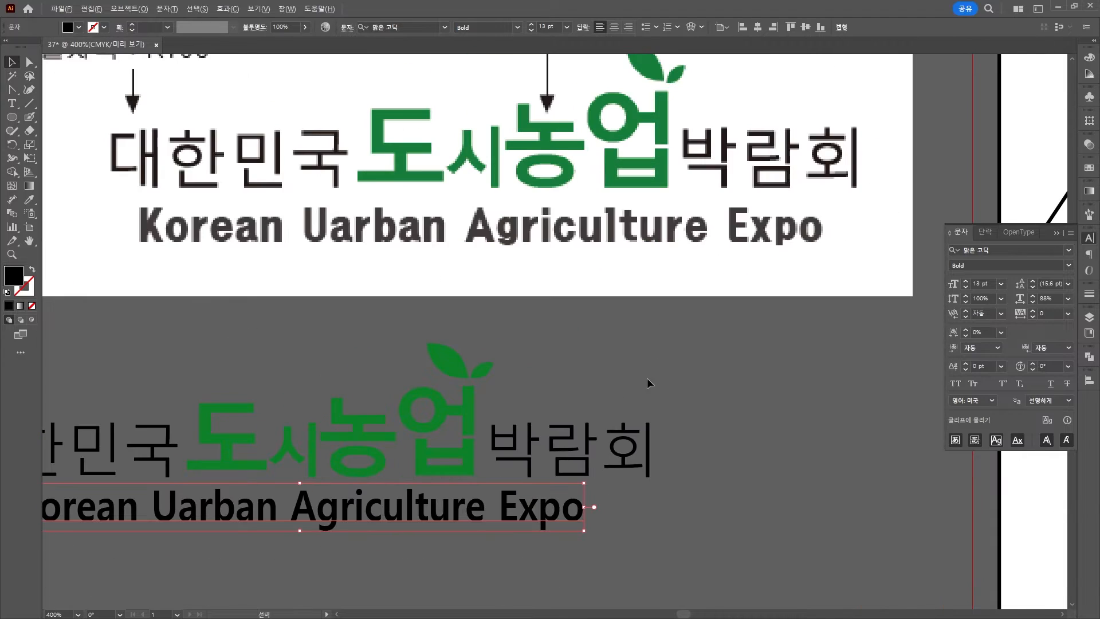
pyautogui.scroll(3, 586, 516)
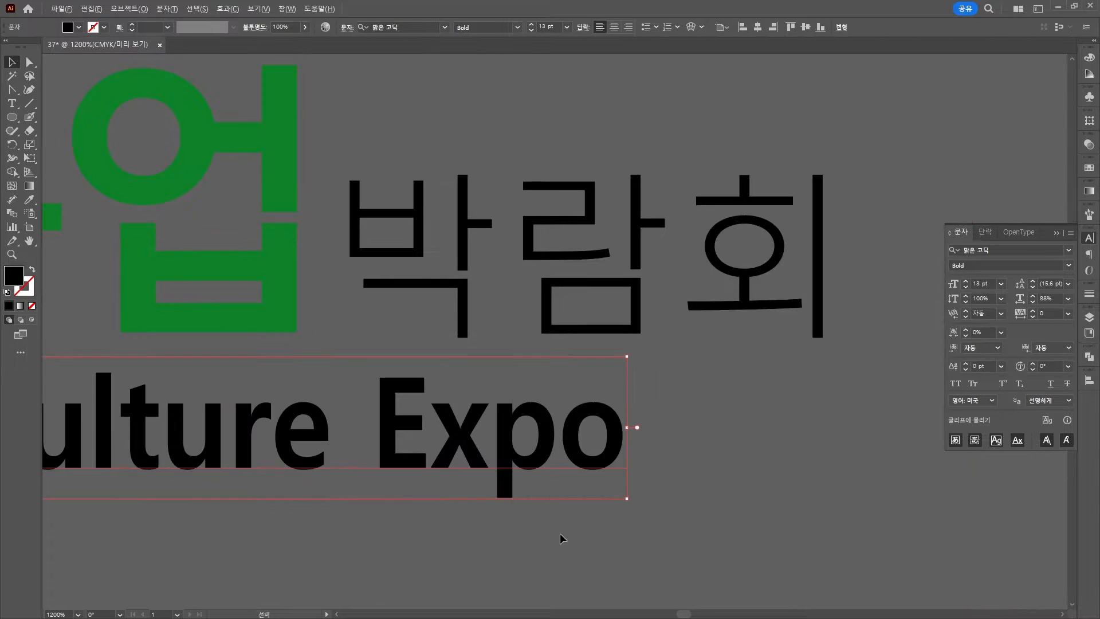
pyautogui.rightClick(434, 429)
pyautogui.click(529, 246)
pyautogui.rightClick(495, 428)
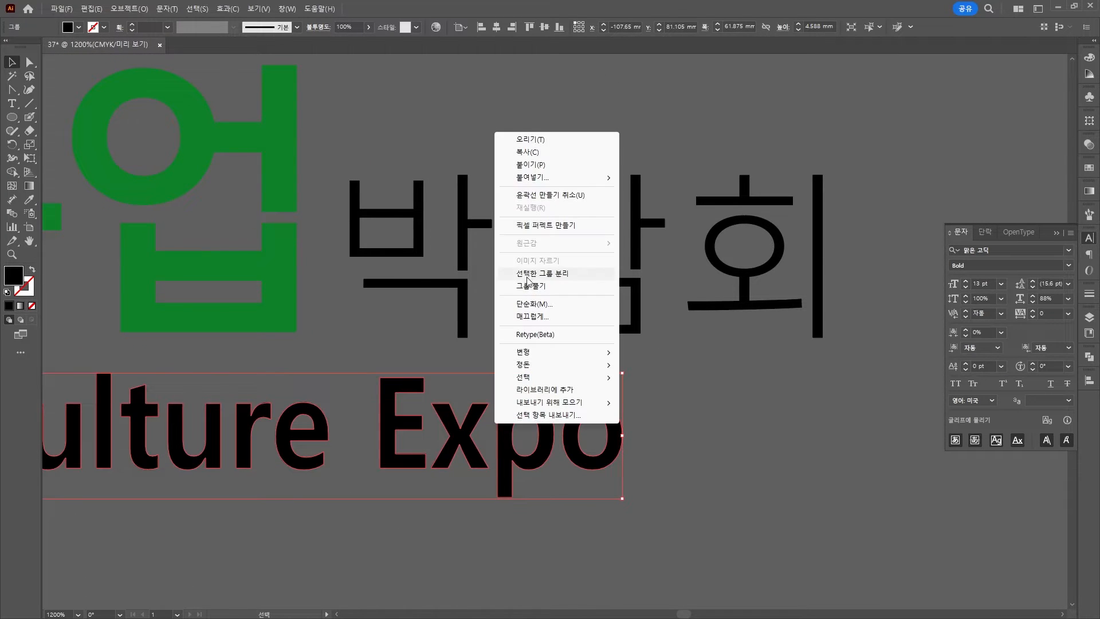
pyautogui.click(535, 287)
pyautogui.click(737, 428)
# Slightly round the lower-left corner of the letter "E" in "Expo".
pyautogui.click(388, 469)
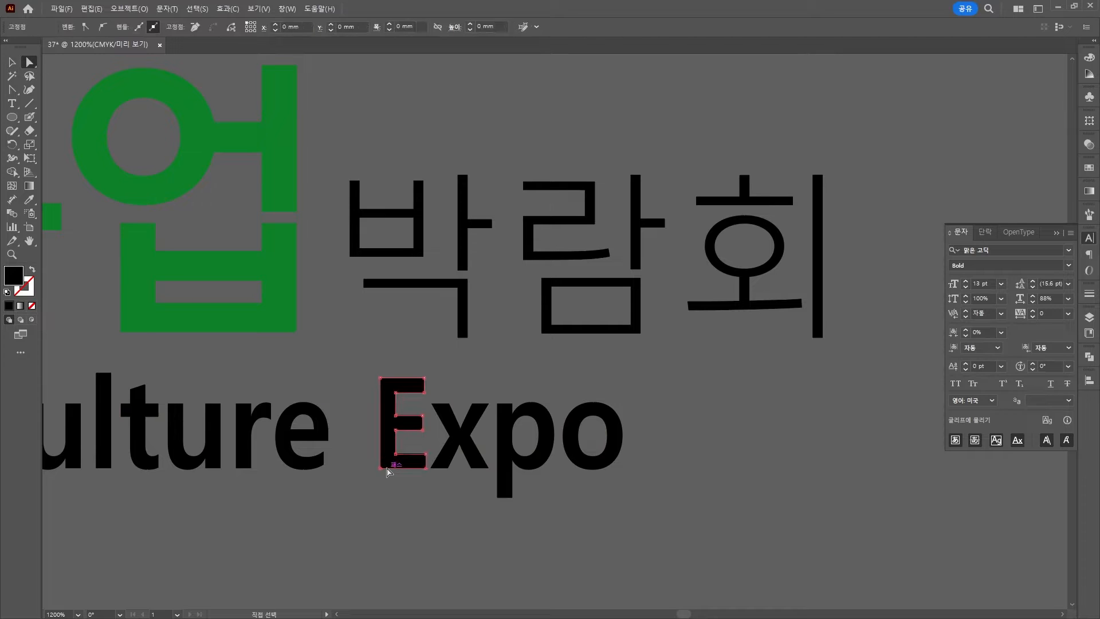
pyautogui.click(381, 468)
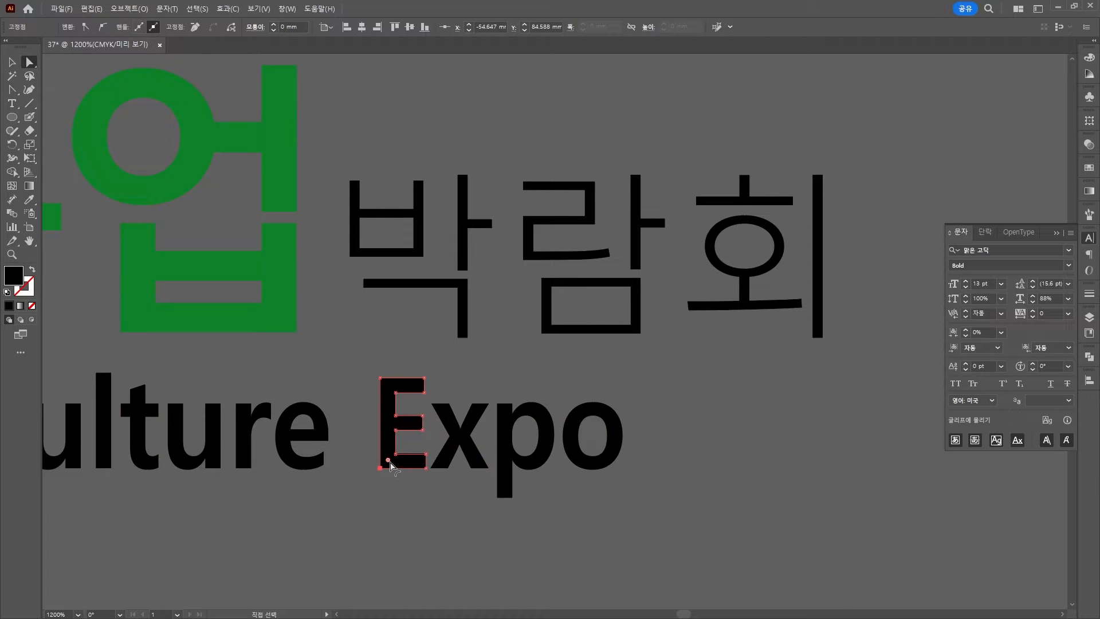
pyautogui.moveTo(389, 461); pyautogui.dragTo(392, 459)
pyautogui.click(415, 500)
# Try moving the letter "n" of "Korean" and undo the move.
pyautogui.scroll(-2, 723, 360)
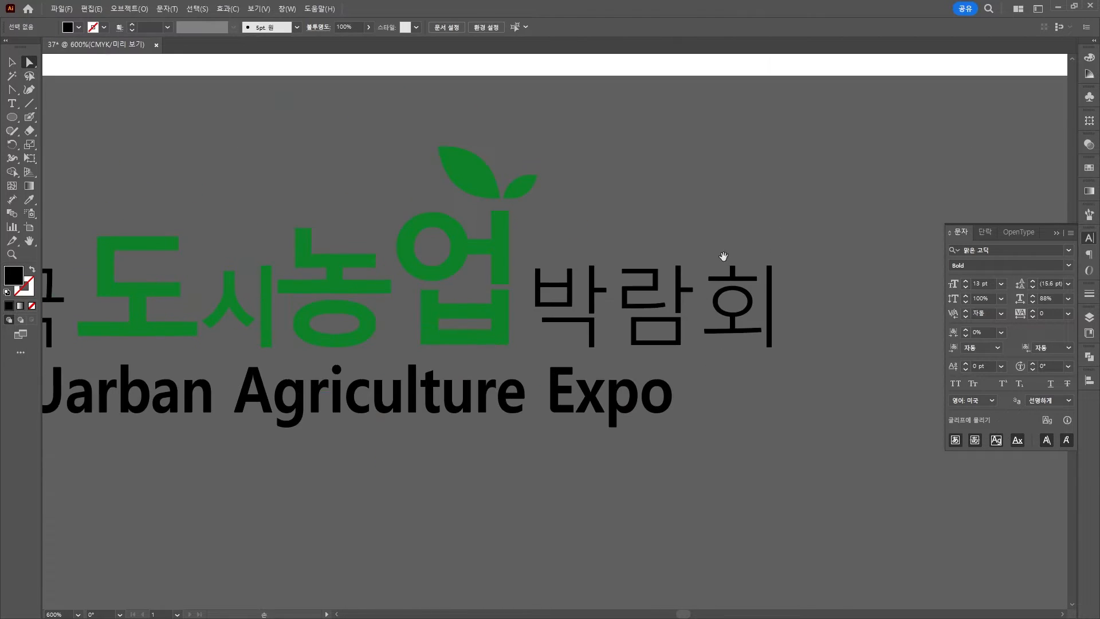
pyautogui.moveTo(724, 256); pyautogui.dragTo(557, 600)
pyautogui.moveTo(435, 531); pyautogui.dragTo(838, 331)
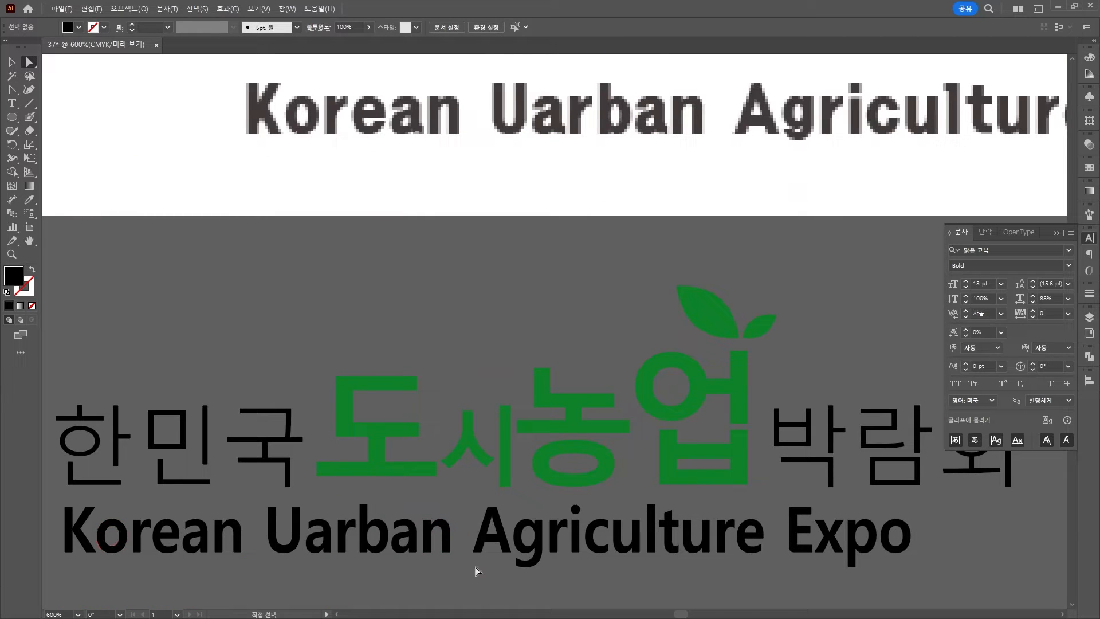
pyautogui.scroll(-2, 476, 572)
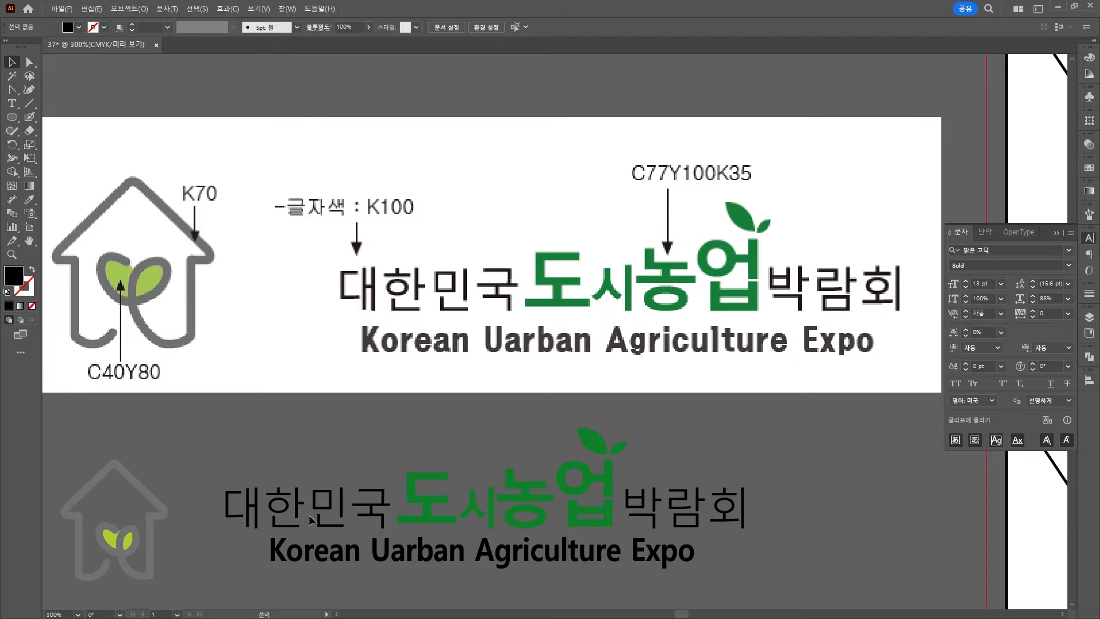
pyautogui.moveTo(308, 521); pyautogui.dragTo(332, 382)
pyautogui.moveTo(375, 415); pyautogui.dragTo(375, 427)
pyautogui.hotkey('ctrl', 'z')
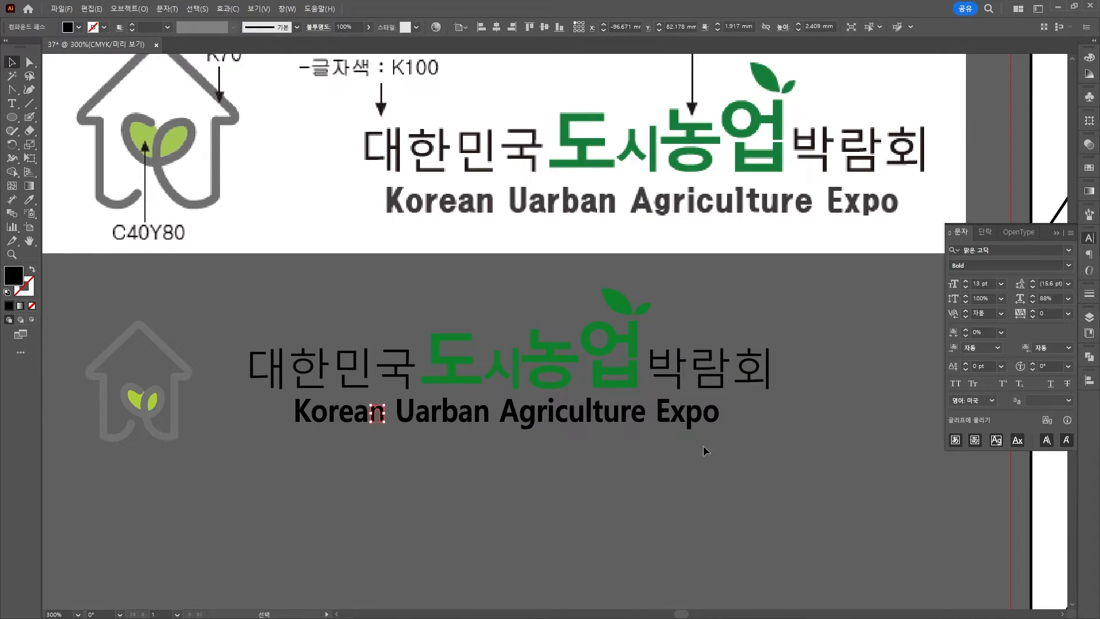
# Group the outlined English line, shift it slightly down from the title and enlarge it a little.
pyautogui.moveTo(283, 398); pyautogui.dragTo(283, 396)
pyautogui.hotkey('ctrl', 'g')
pyautogui.moveTo(405, 419); pyautogui.dragTo(405, 428)
pyautogui.moveTo(717, 438)
pyautogui.mouseDown()
pyautogui.moveTo(743, 443)
pyautogui.moveTo(724, 441)
pyautogui.mouseUp()
# Move the outer black title words inward toward the green letters and widen the English line slightly.
pyautogui.moveTo(271, 382); pyautogui.dragTo(356, 387)
pyautogui.moveTo(504, 421); pyautogui.dragTo(501, 420)
pyautogui.moveTo(689, 340); pyautogui.dragTo(779, 390)
pyautogui.moveTo(610, 344); pyautogui.dragTo(605, 344)
pyautogui.moveTo(693, 334); pyautogui.dragTo(771, 392)
pyautogui.moveTo(719, 420); pyautogui.dragTo(731, 420)
pyautogui.click(722, 476)
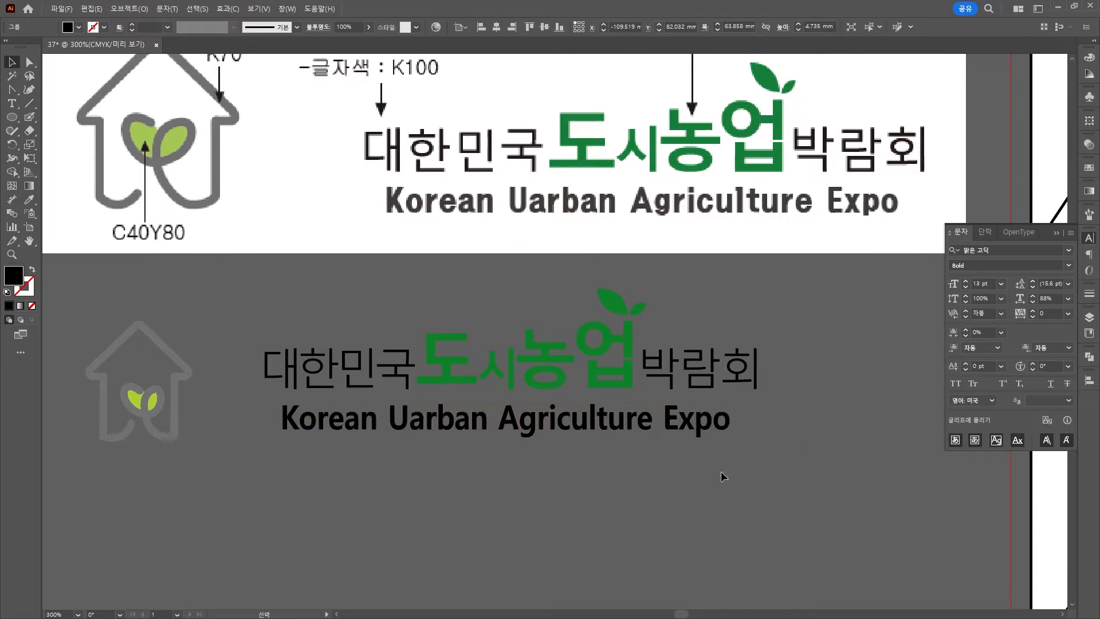
# Expand the fill and stroke of the grey house outline in the logo symbol.
pyautogui.scroll(-1, 525, 489)
pyautogui.moveTo(321, 476); pyautogui.dragTo(223, 369)
pyautogui.moveTo(302, 417); pyautogui.dragTo(308, 417)
pyautogui.scroll(2, 324, 498)
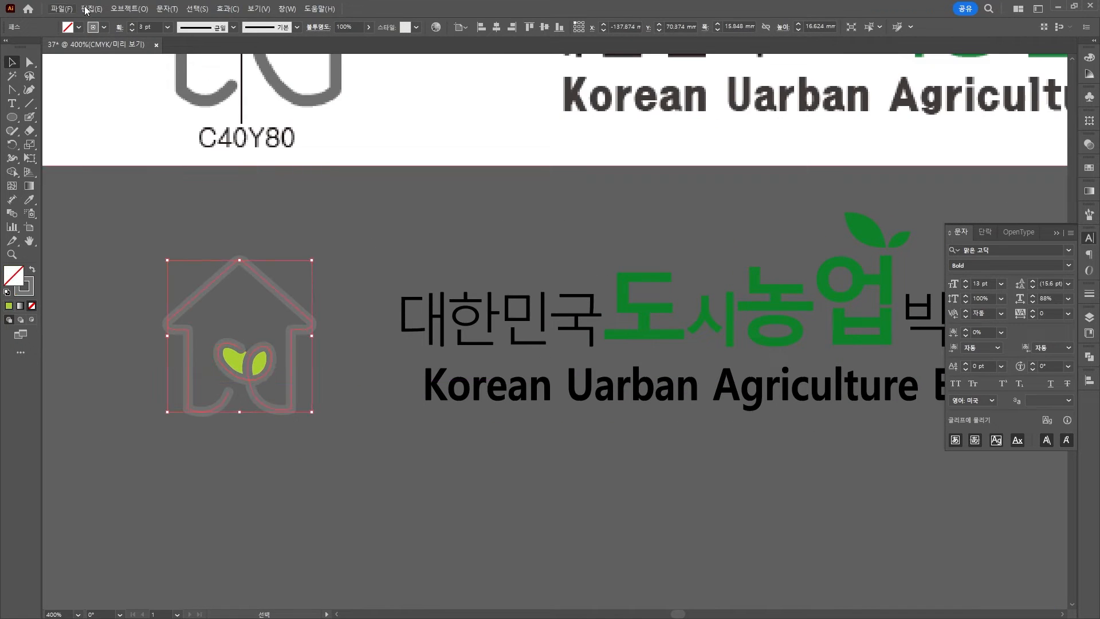
pyautogui.click(122, 9)
pyautogui.click(263, 157)
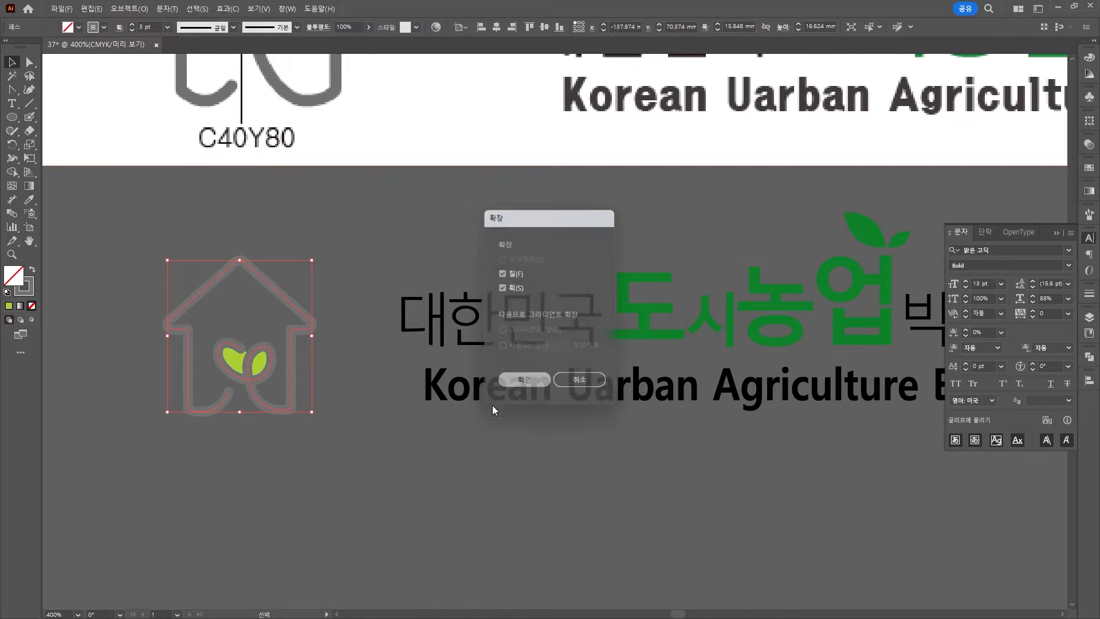
pyautogui.scroll(-2, 545, 514)
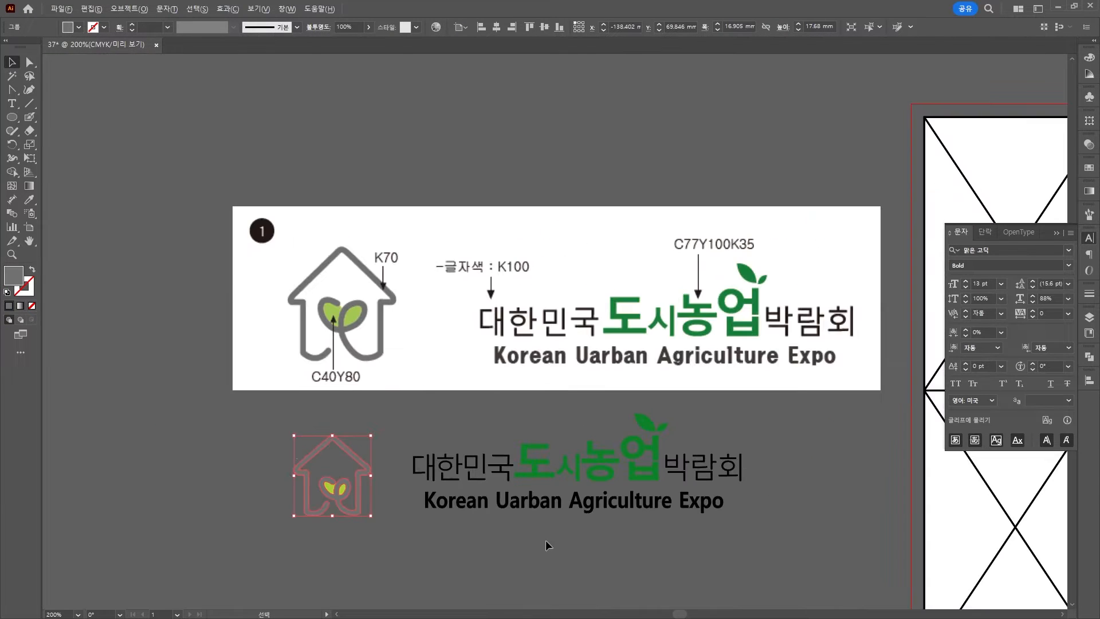
# Move the whole house symbol horizontally closer to the logo title.
pyautogui.moveTo(364, 496); pyautogui.dragTo(389, 495)
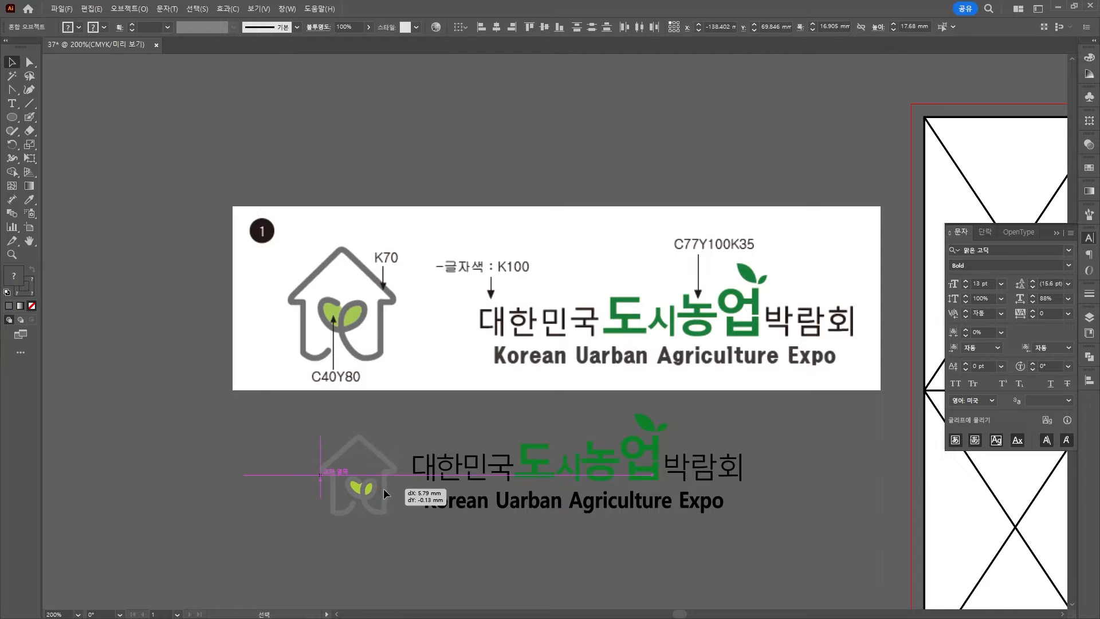
pyautogui.click(535, 563)
# Place the reference image of the man with the tie in the empty area below the logo.
pyautogui.scroll(-1, 536, 564)
pyautogui.moveTo(579, 573); pyautogui.dragTo(470, 307)
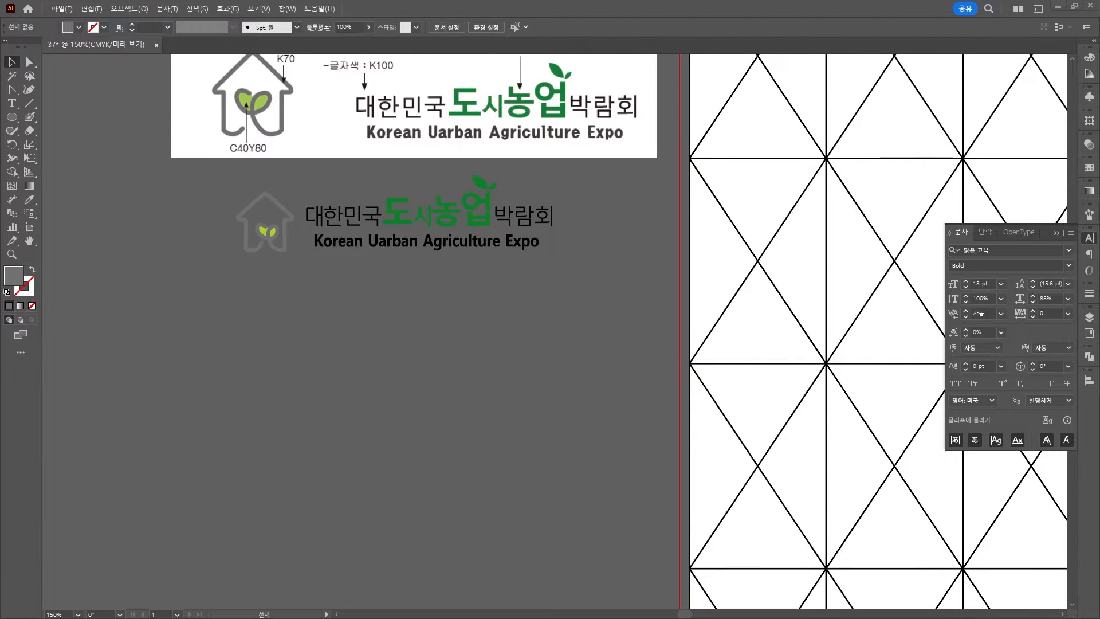
pyautogui.moveTo(165, 423); pyautogui.dragTo(255, 227)
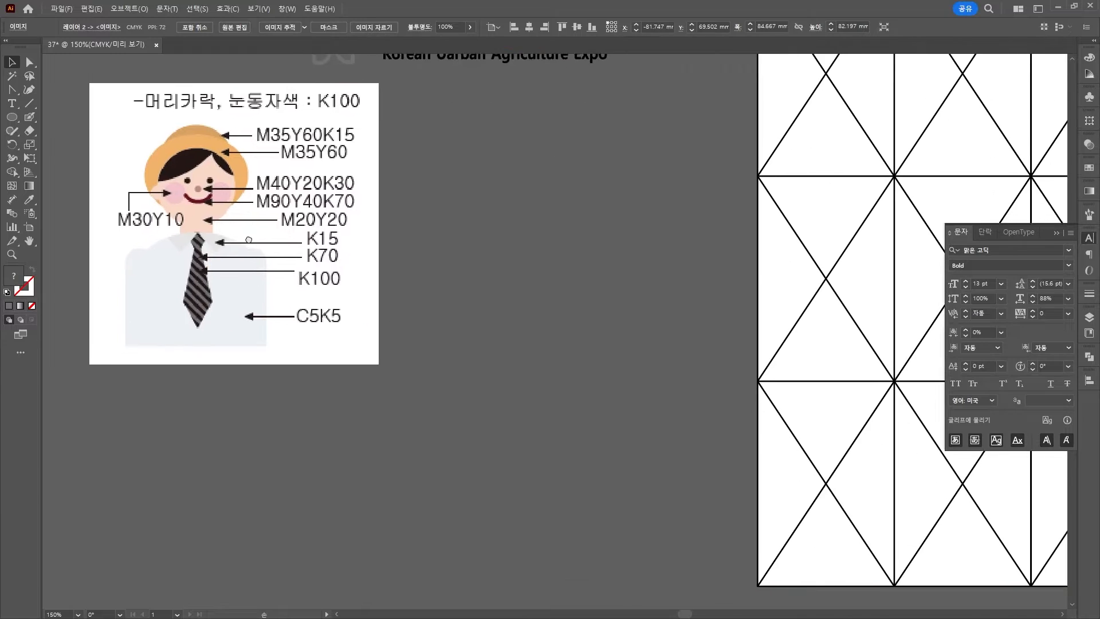
pyautogui.moveTo(263, 236); pyautogui.dragTo(251, 287)
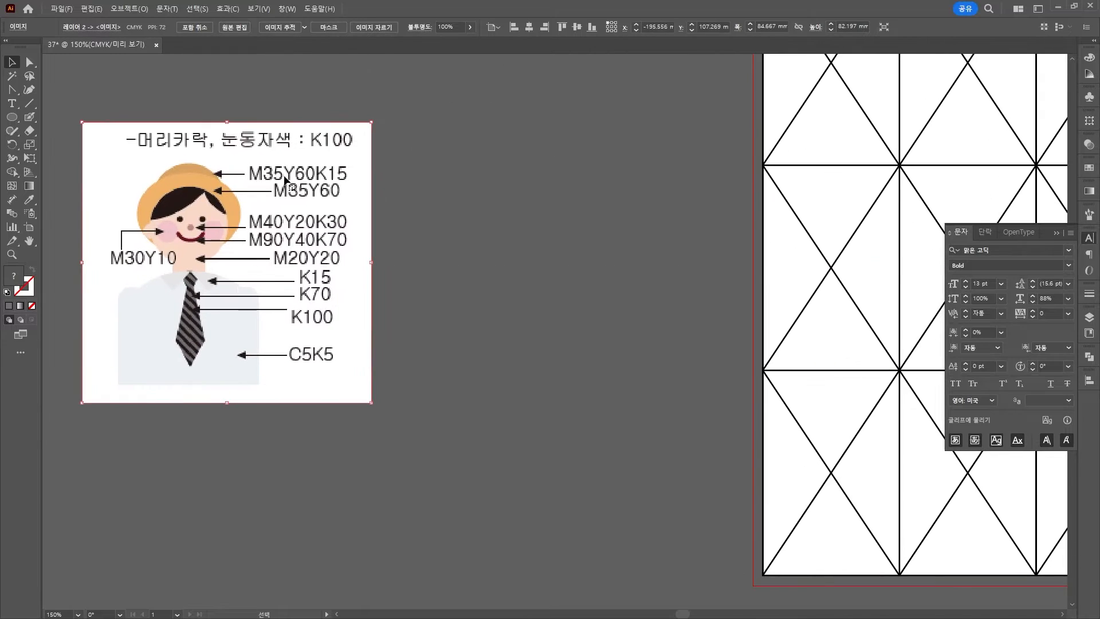
pyautogui.scroll(1, 276, 204)
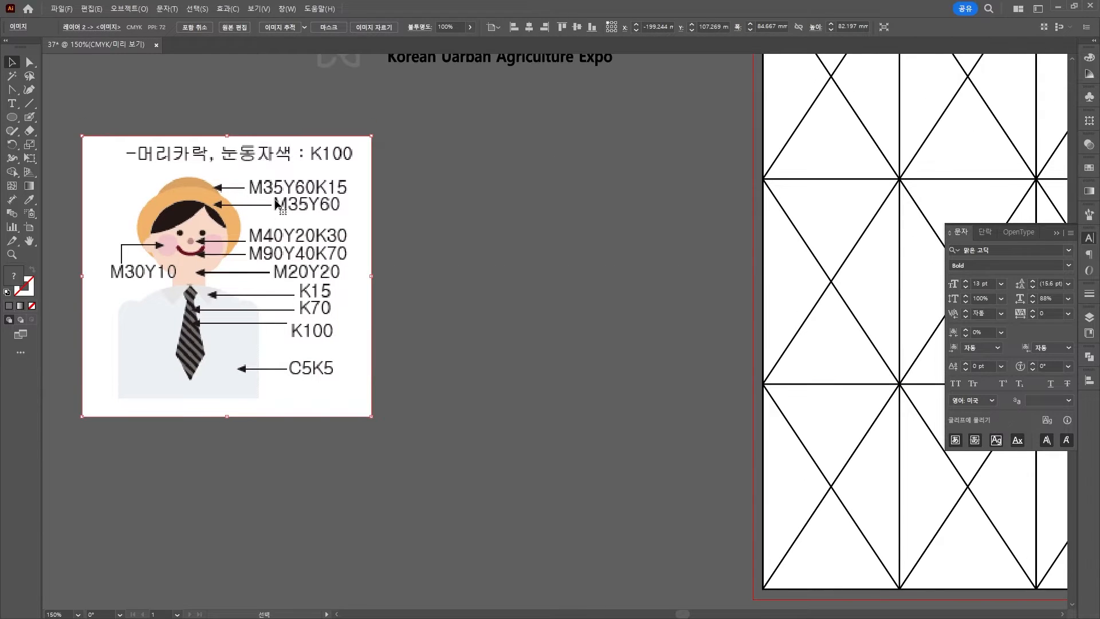
# Draw a circle about 28 mm across beside the man's reference image and open its fill color for editing.
pyautogui.click(13, 118)
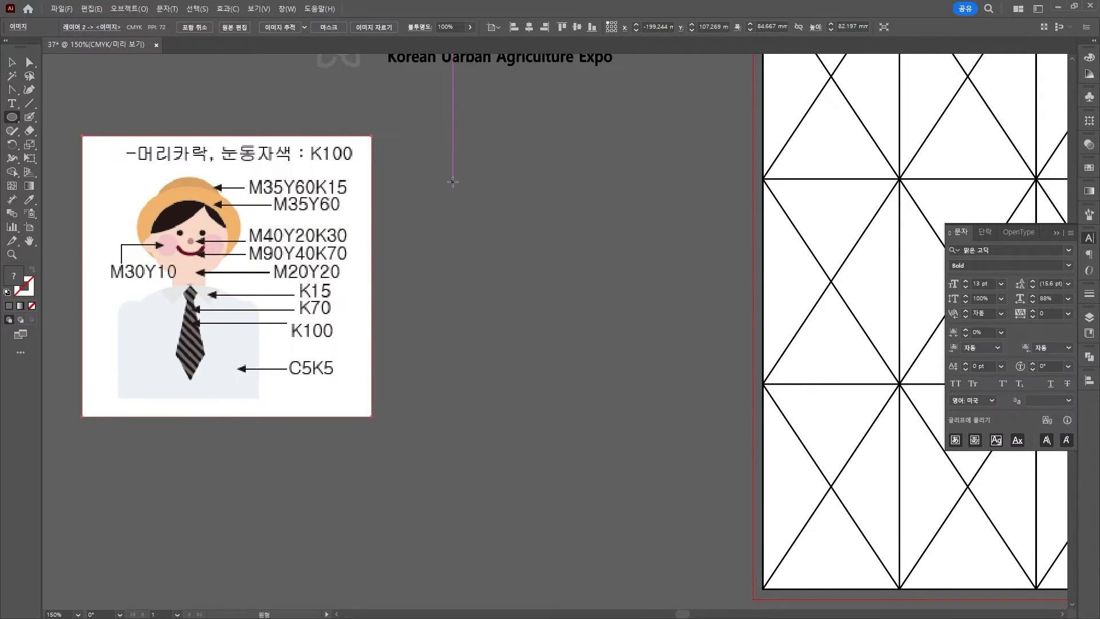
pyautogui.moveTo(423, 183); pyautogui.dragTo(508, 265)
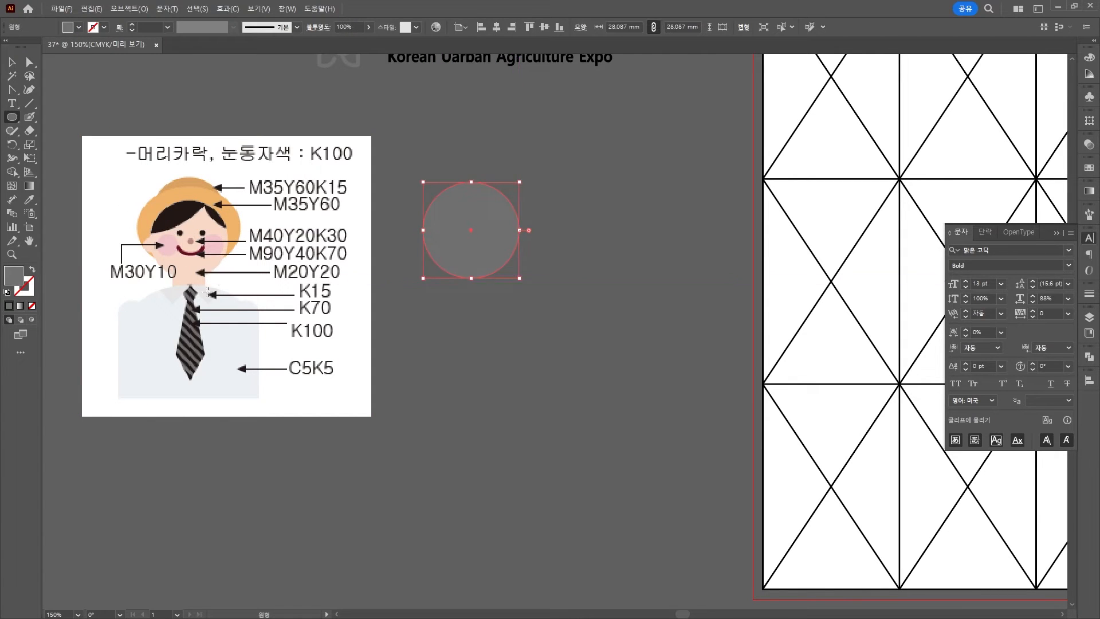
pyautogui.doubleClick(15, 275)
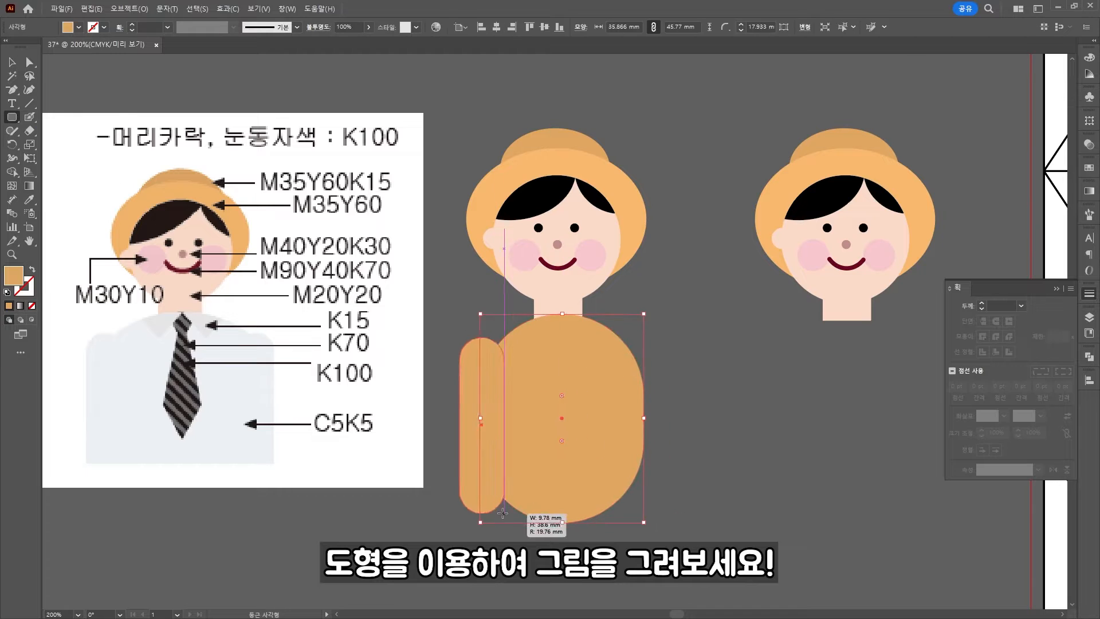
# Copy the rounded sleeve to the opposite side of the shirt and extend the tie downward from its knot.
pyautogui.moveTo(486, 371); pyautogui.dragTo(659, 372)
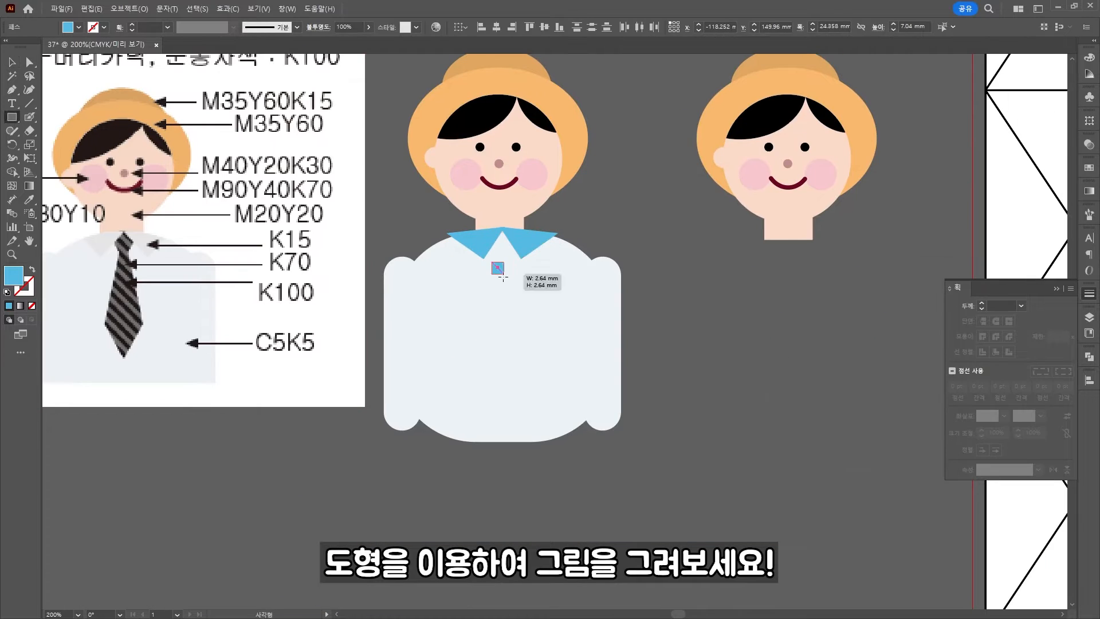
pyautogui.moveTo(503, 287); pyautogui.dragTo(504, 370)
pyautogui.press('v')
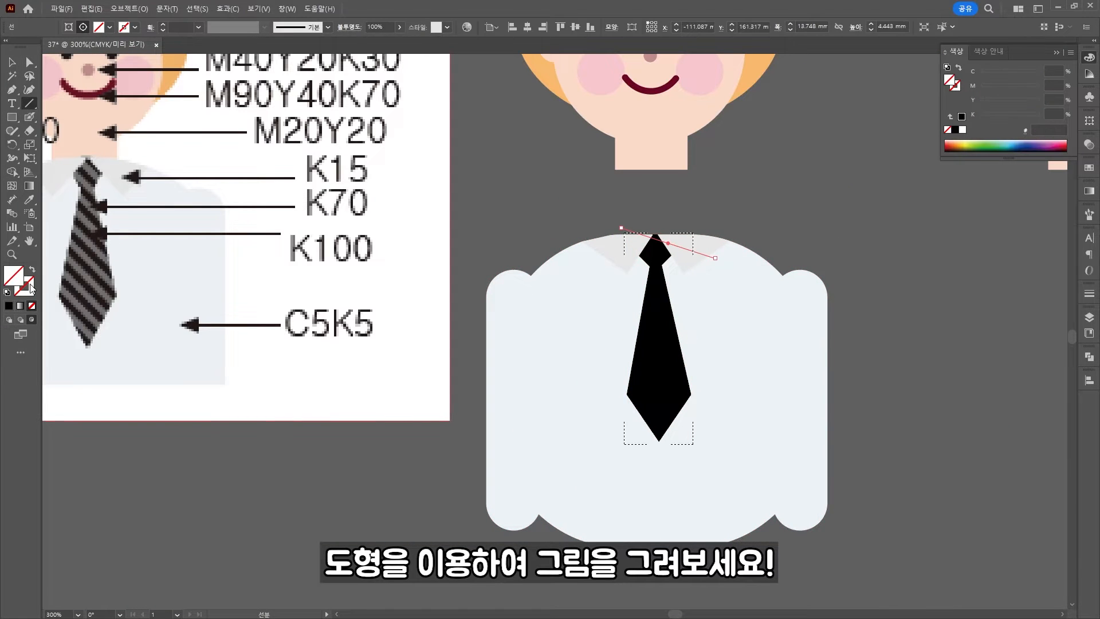
pyautogui.doubleClick(27, 285)
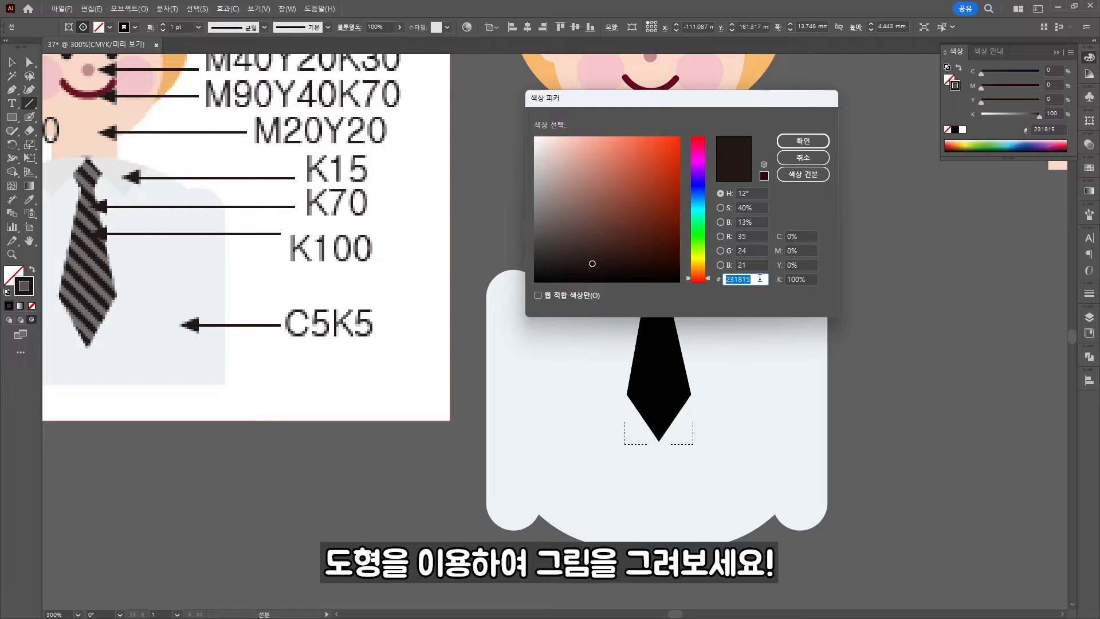
pyautogui.click(812, 279)
pyautogui.write('70')
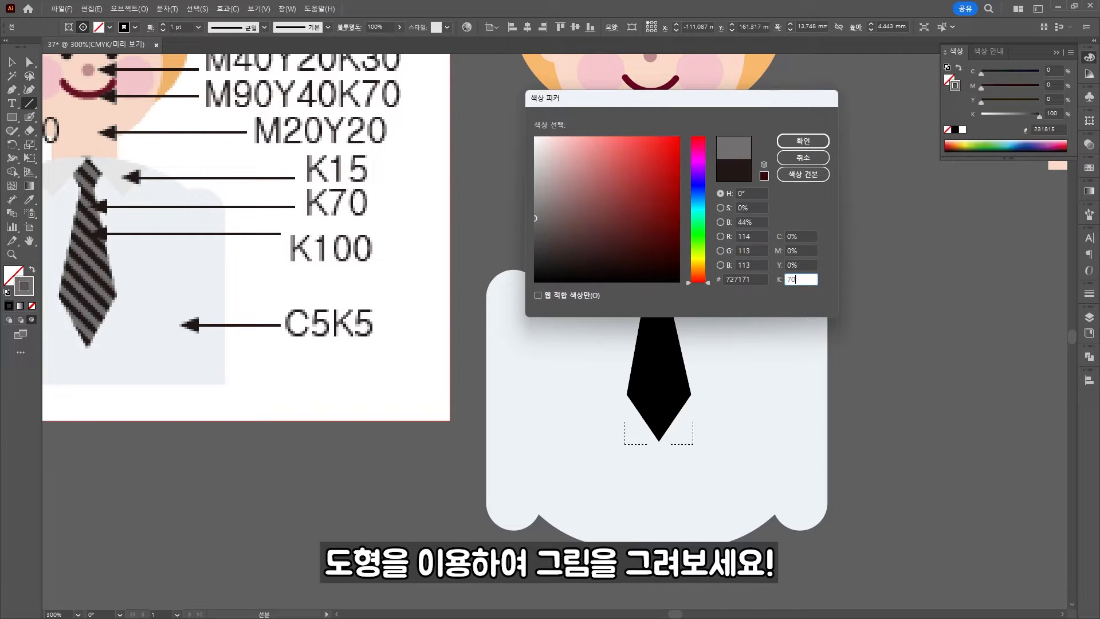
pyautogui.press('Return')
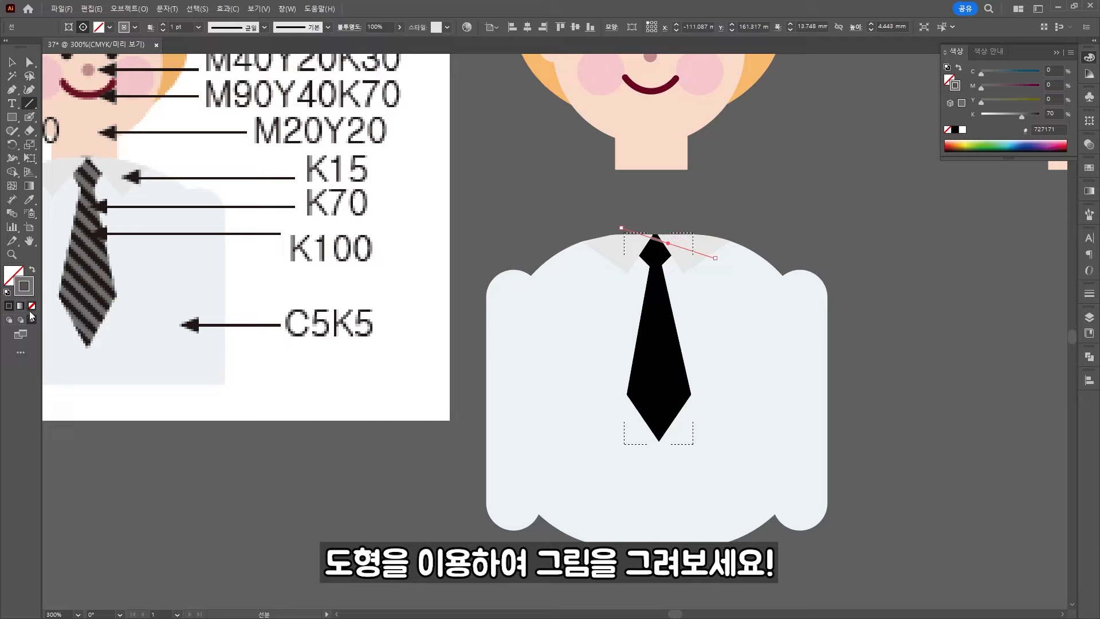
pyautogui.hotkey('ctrl', 'z')
pyautogui.hotkey('ctrl', 'z')
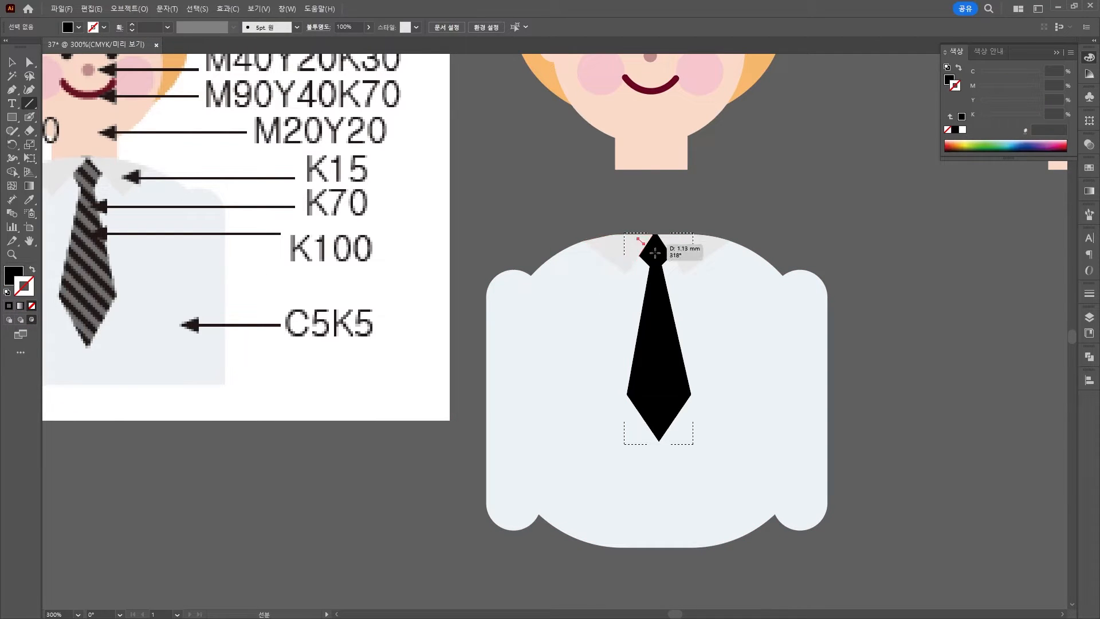
# Draw a diagonal line about 14.4 mm wide and 5.9 mm high across the tie knot with stroke color C0 M0 Y0 K70.
pyautogui.moveTo(613, 227); pyautogui.dragTo(714, 267)
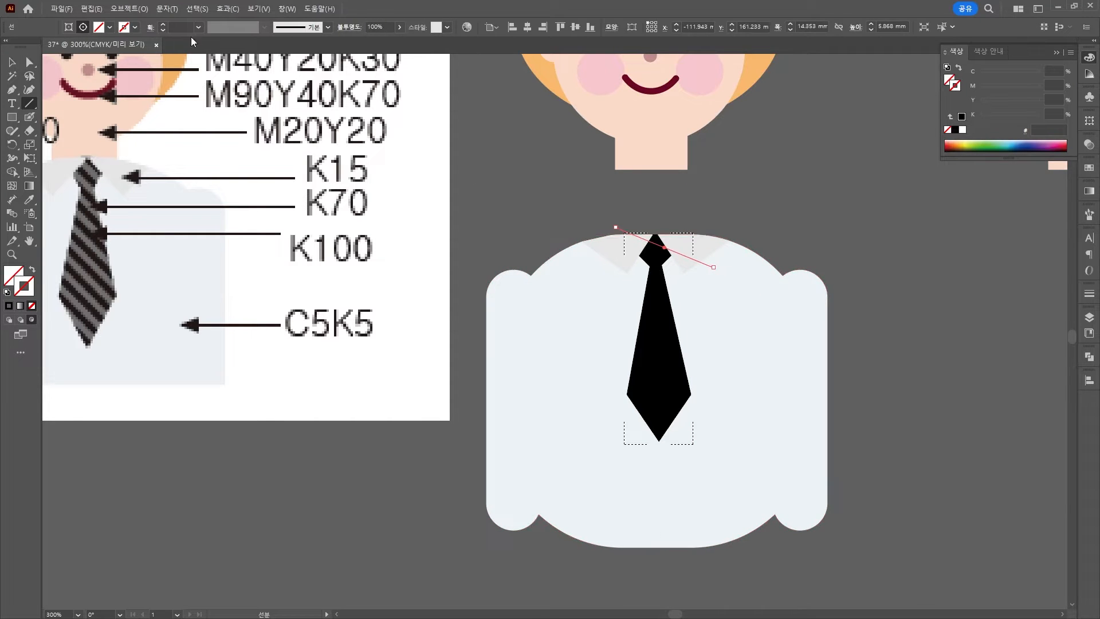
pyautogui.doubleClick(21, 292)
pyautogui.moveTo(805, 236); pyautogui.dragTo(776, 231)
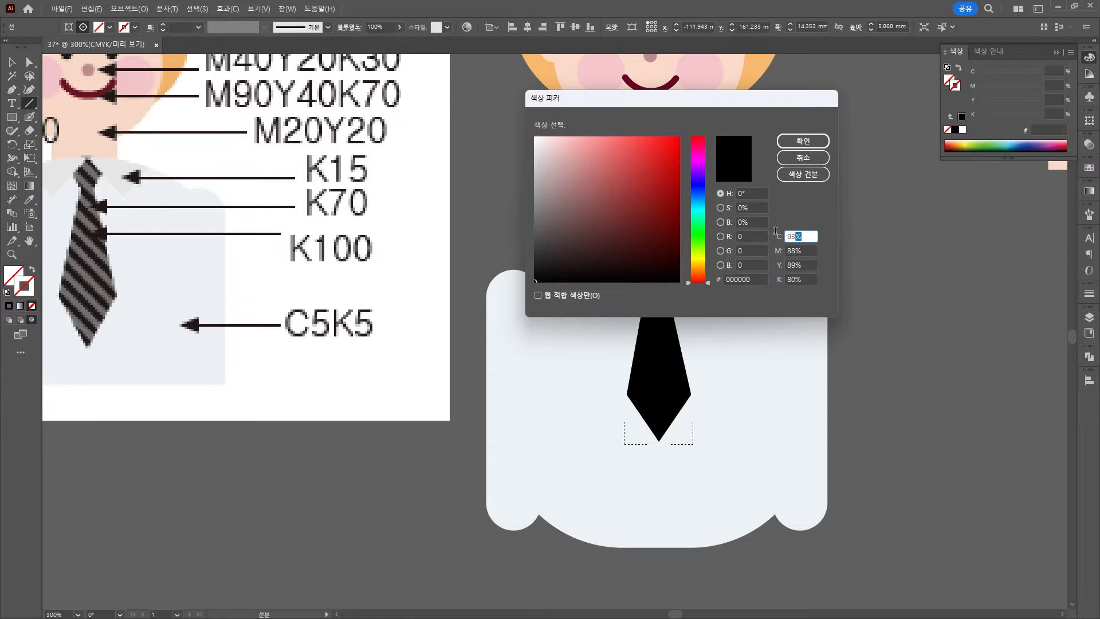
pyautogui.write('0')
pyautogui.press('Tab')
pyautogui.write('0')
pyautogui.press('Tab')
pyautogui.write('0')
pyautogui.press('Tab')
pyautogui.write('70')
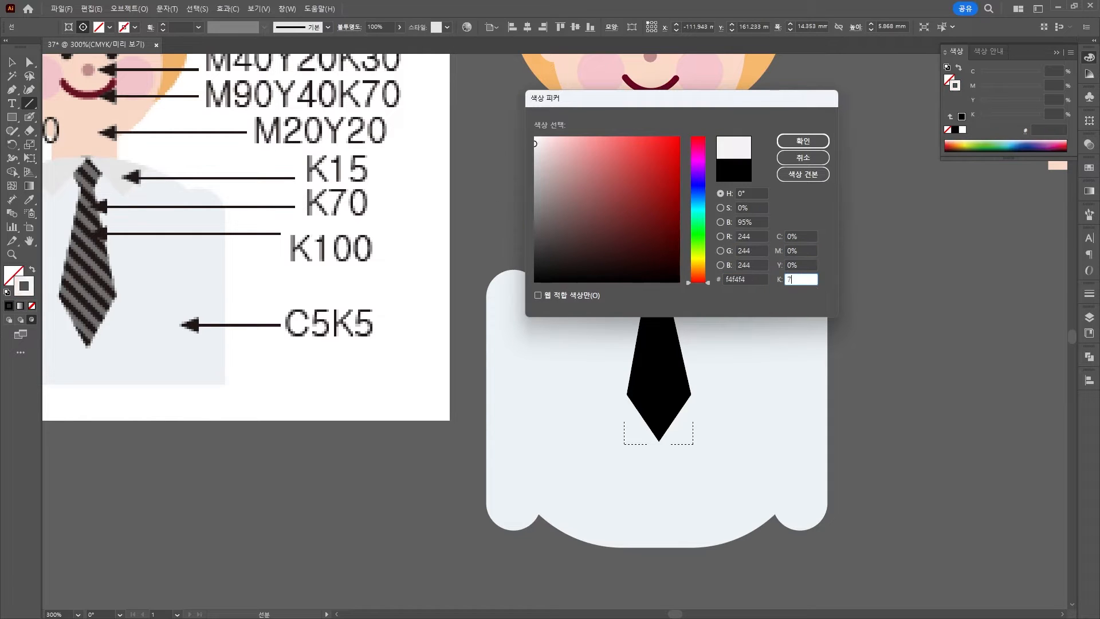
pyautogui.press('Return')
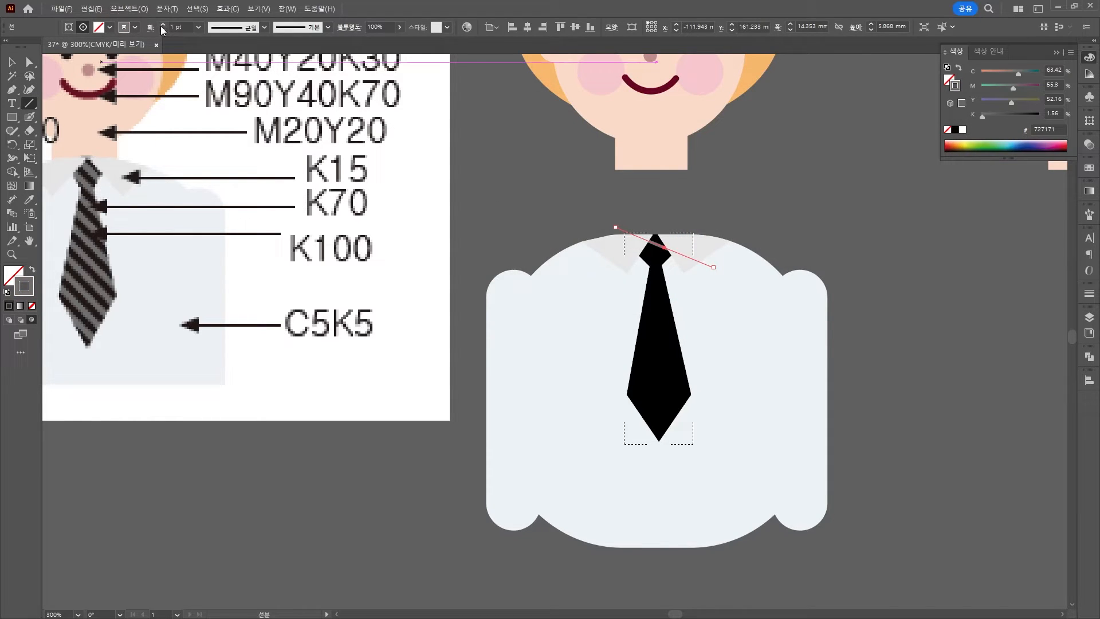
# Set the tie stripe's weight to 2 pt and repeat evenly spaced copies of it down to the tie's tip.
pyautogui.click(12, 61)
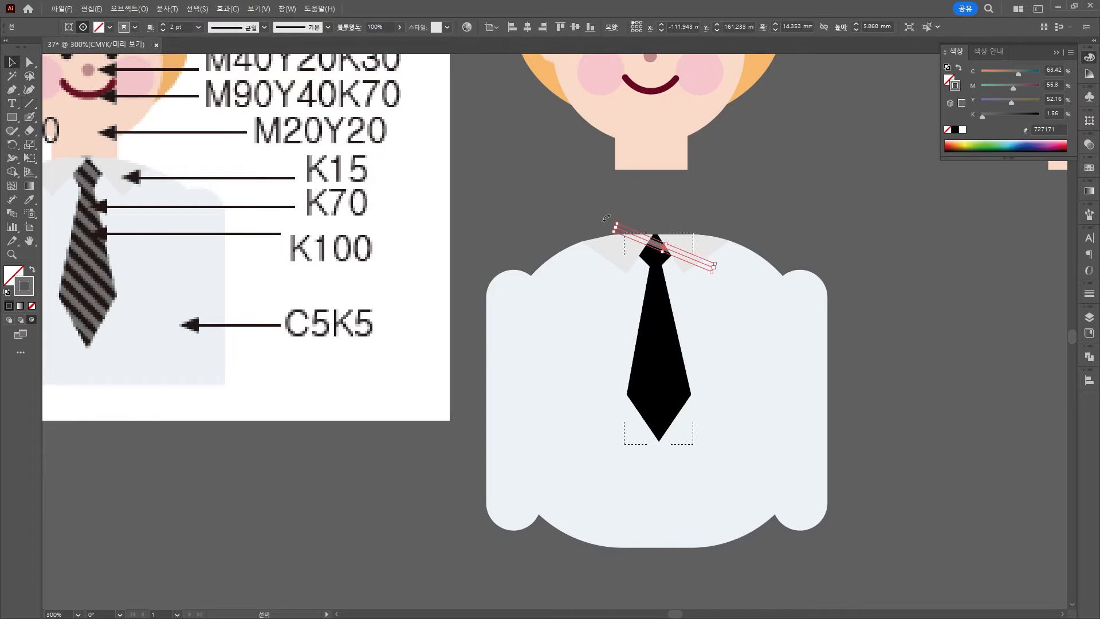
pyautogui.moveTo(657, 249); pyautogui.dragTo(658, 263)
pyautogui.hotkey('ctrl', 'd')
pyautogui.hotkey('ctrl', 'd')
pyautogui.hotkey('ctrl', 'd')
pyautogui.hotkey('ctrl', 'd')
pyautogui.hotkey('ctrl', 'd')
pyautogui.hotkey('ctrl', 'd')
pyautogui.hotkey('ctrl', 'd')
pyautogui.hotkey('ctrl', 'd')
pyautogui.hotkey('ctrl', 'd')
pyautogui.hotkey('ctrl', 'd')
pyautogui.hotkey('ctrl', 'd')
pyautogui.hotkey('ctrl', 'd')
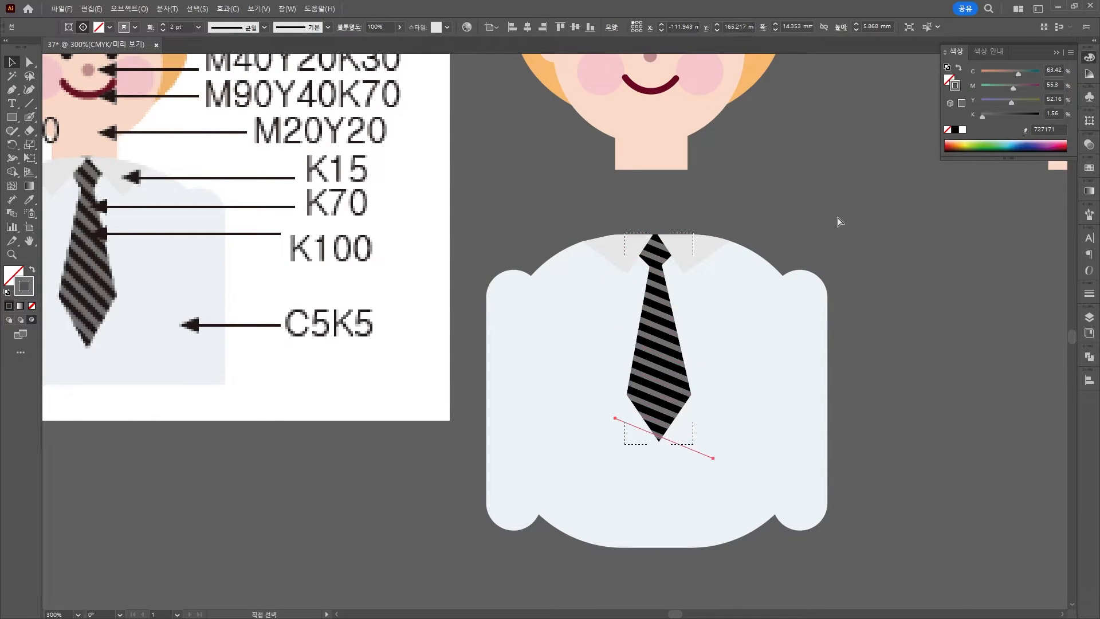
pyautogui.click(757, 196)
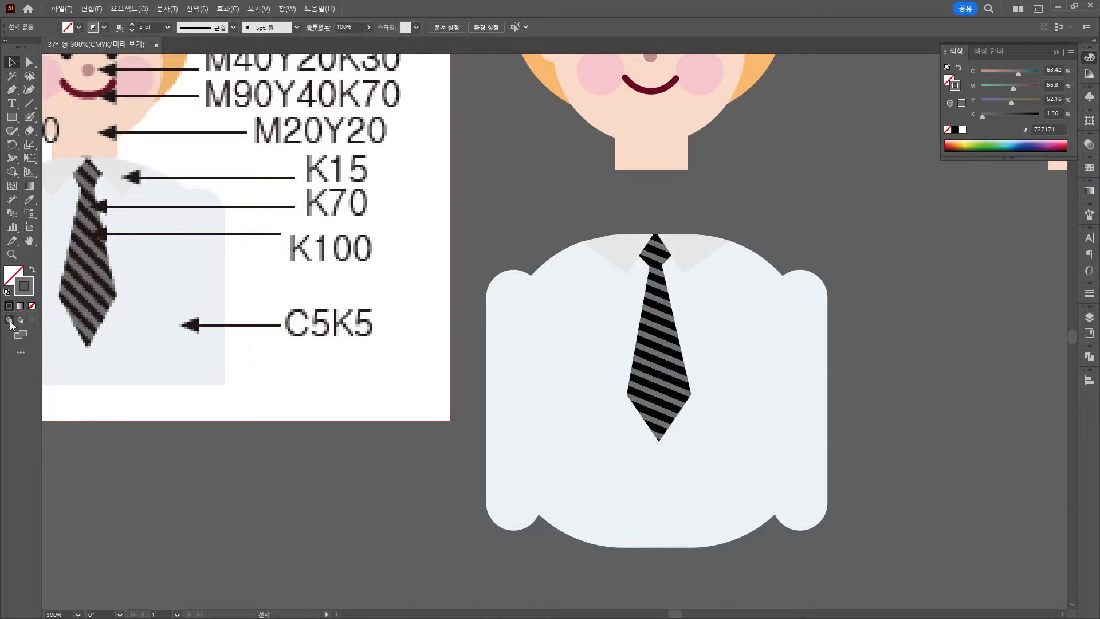
# Move the complete shirt and tie up so the collar meets the first head's neck.
pyautogui.scroll(-2, 763, 221)
pyautogui.moveTo(745, 223); pyautogui.dragTo(667, 316)
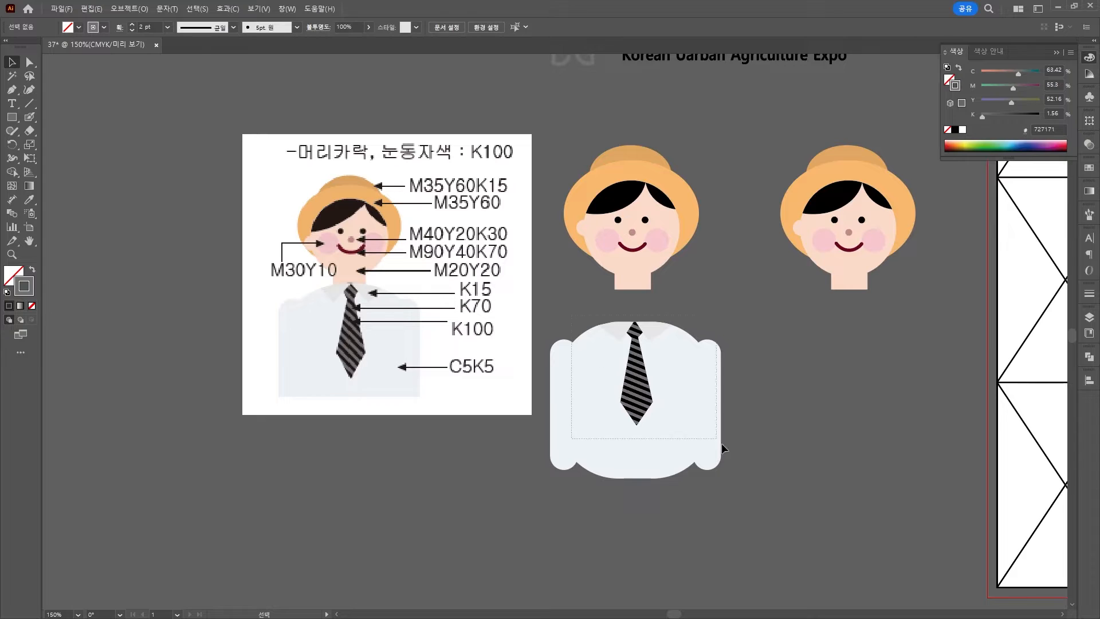
pyautogui.moveTo(721, 442); pyautogui.dragTo(721, 443)
pyautogui.moveTo(676, 403); pyautogui.dragTo(676, 363)
pyautogui.click(797, 358)
pyautogui.moveTo(792, 377); pyautogui.dragTo(706, 379)
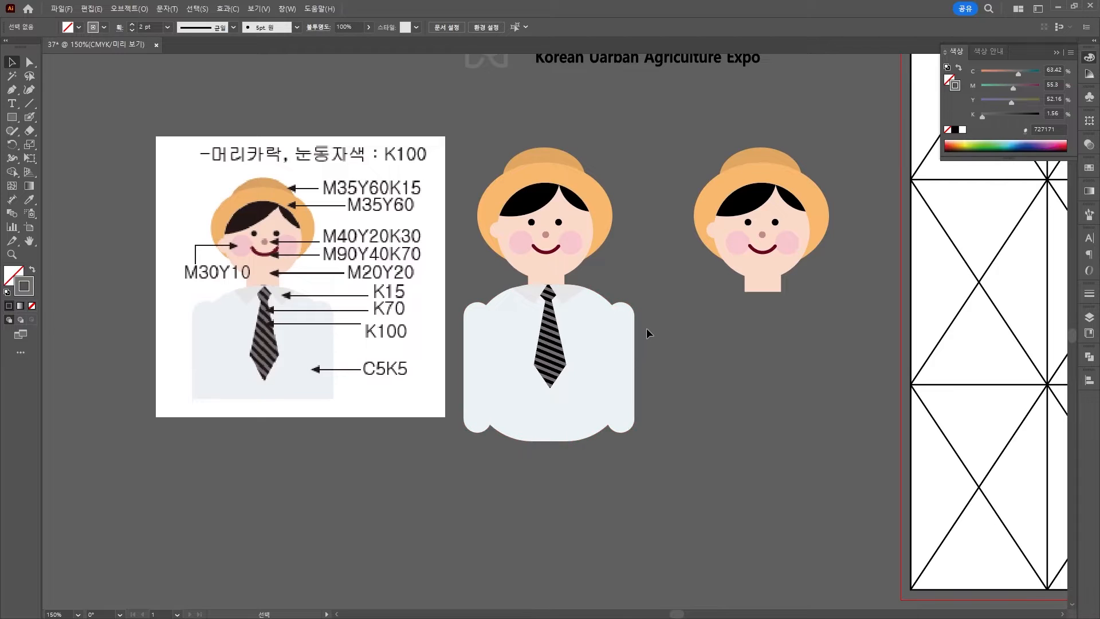
# Move the ear circle of the duplicated head to the opposite side of the face to match the girl's reference.
pyautogui.moveTo(830, 286); pyautogui.dragTo(830, 286)
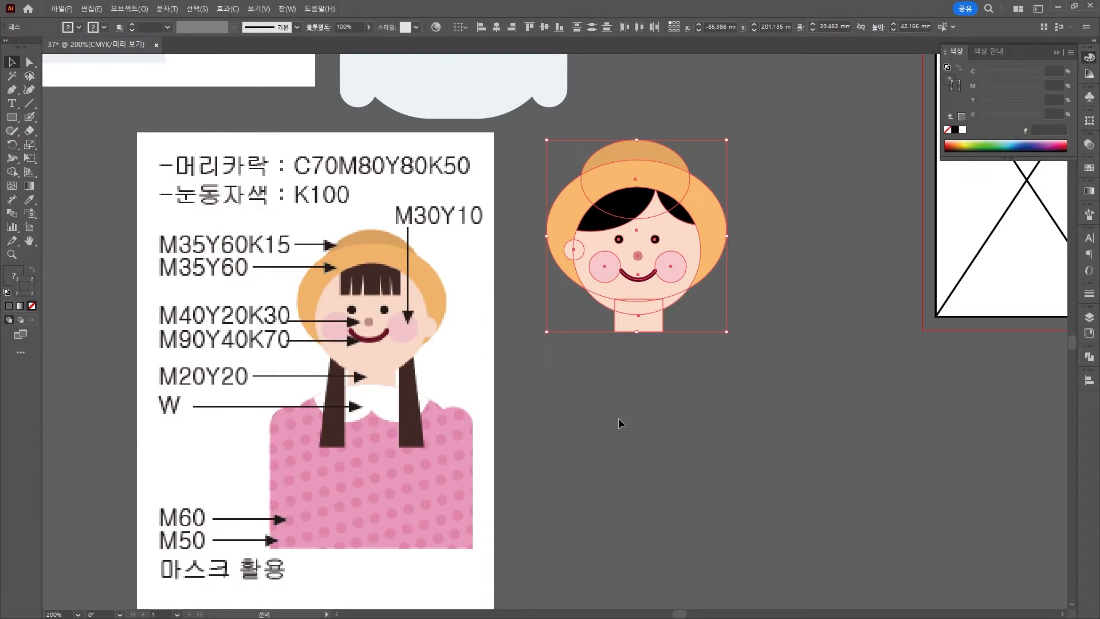
pyautogui.click(618, 418)
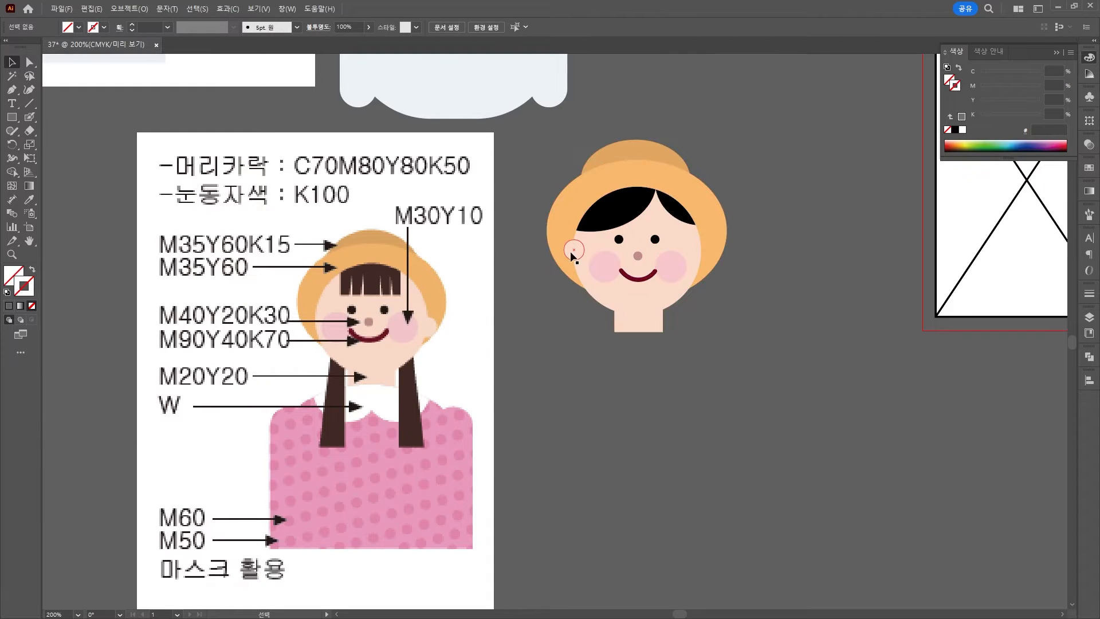
pyautogui.moveTo(572, 253); pyautogui.dragTo(700, 258)
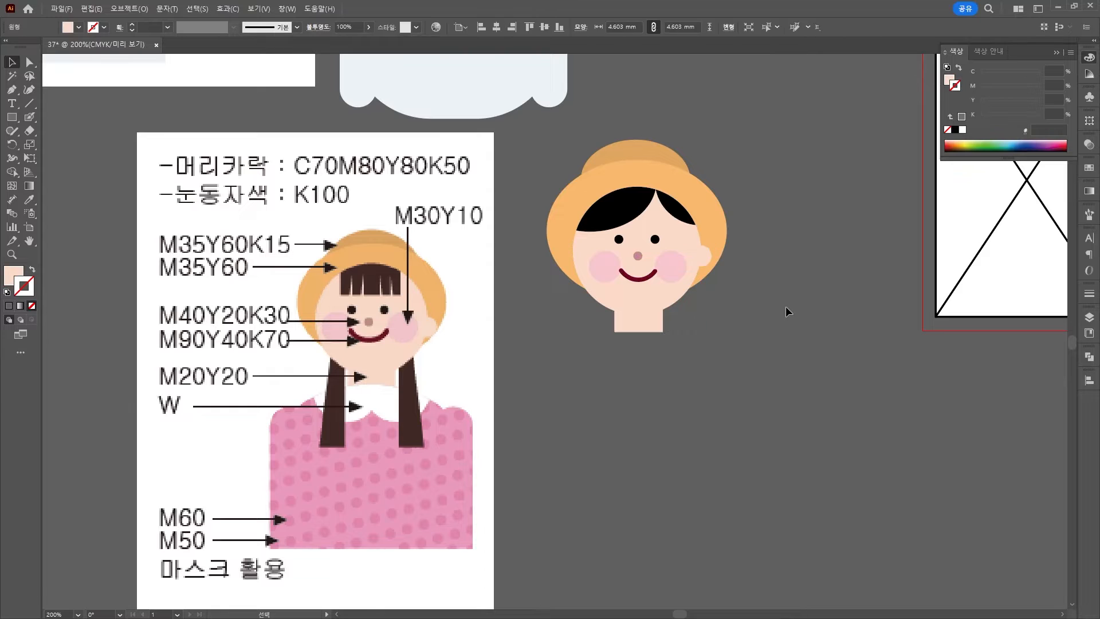
pyautogui.click(786, 306)
# Delete both black hair pieces from the duplicated head.
pyautogui.click(611, 220)
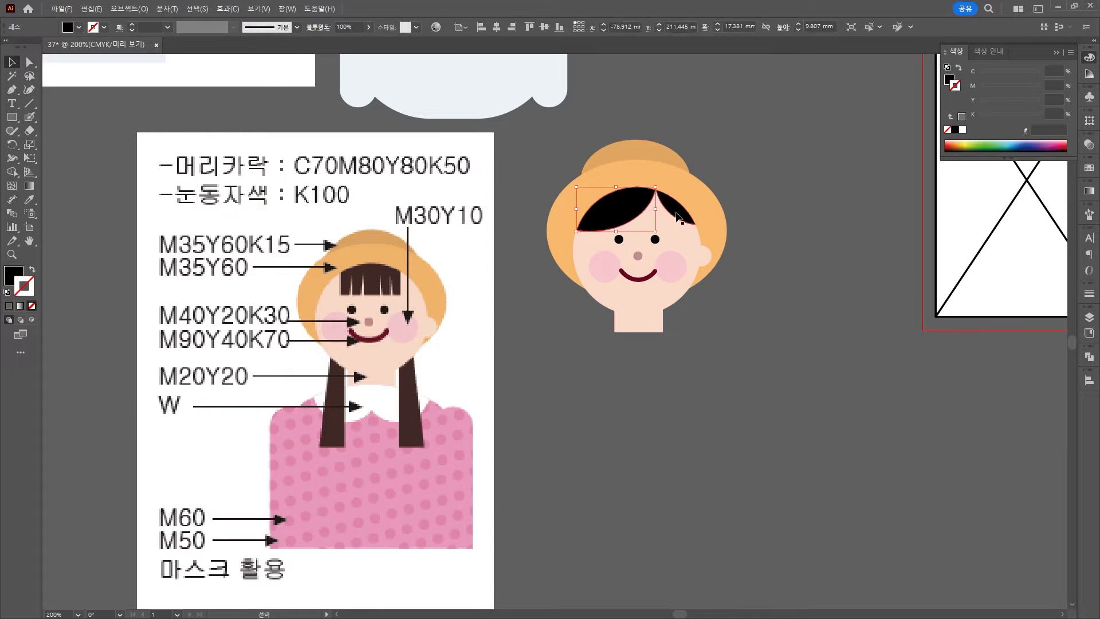
pyautogui.press('Delete')
pyautogui.click(675, 210)
pyautogui.press('Delete')
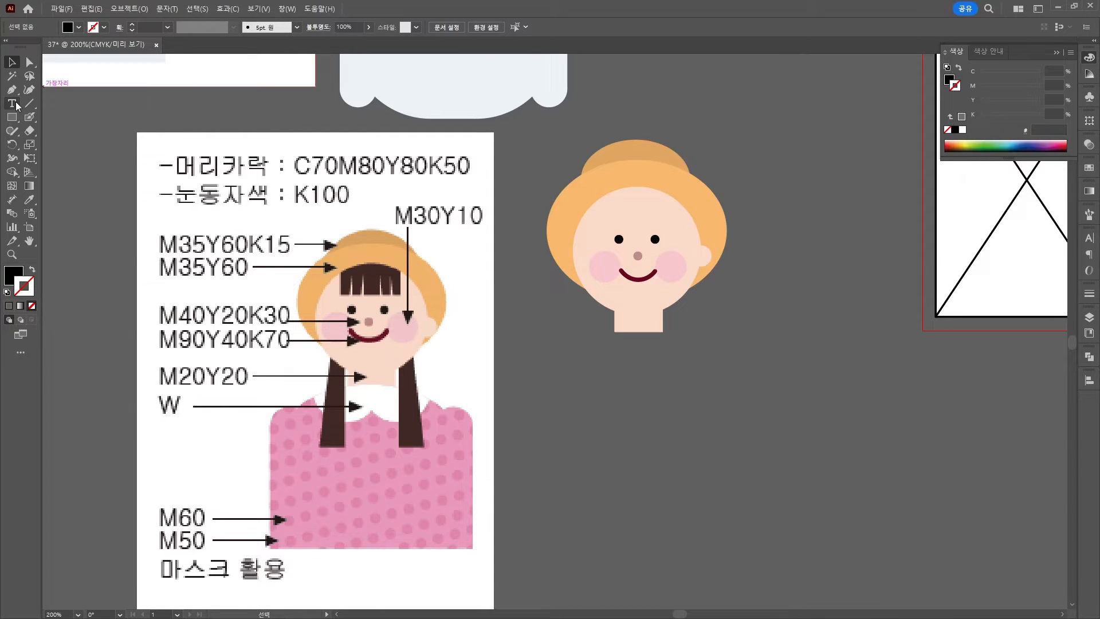
# Draw a closed black shape of straight-cut bangs with narrow notches across the girl's forehead using the Pen tool.
pyautogui.press('p')
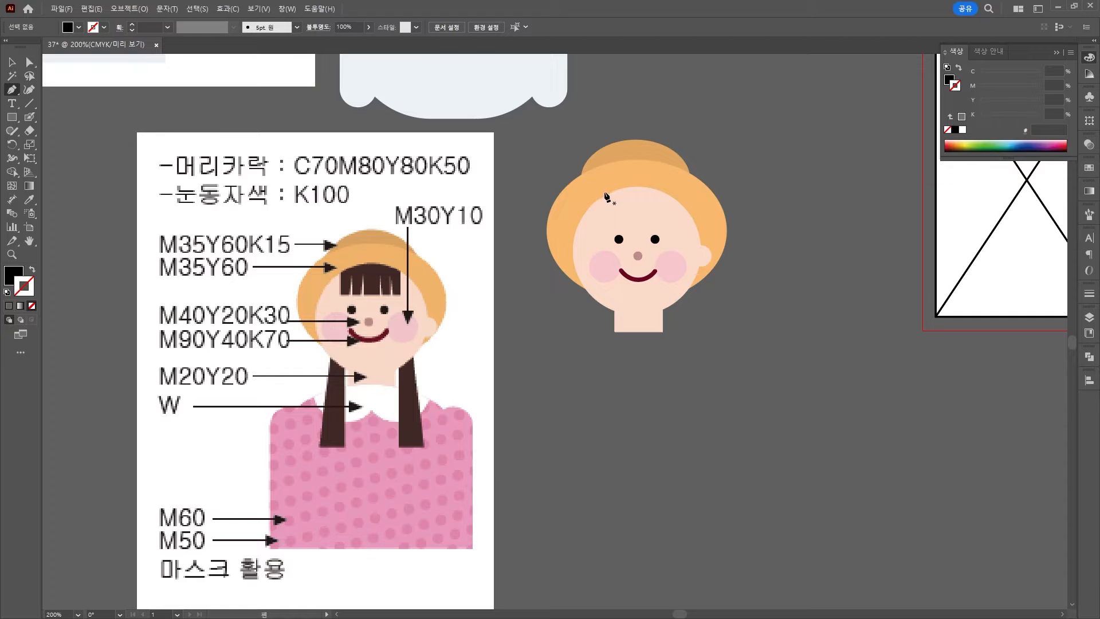
pyautogui.click(605, 219)
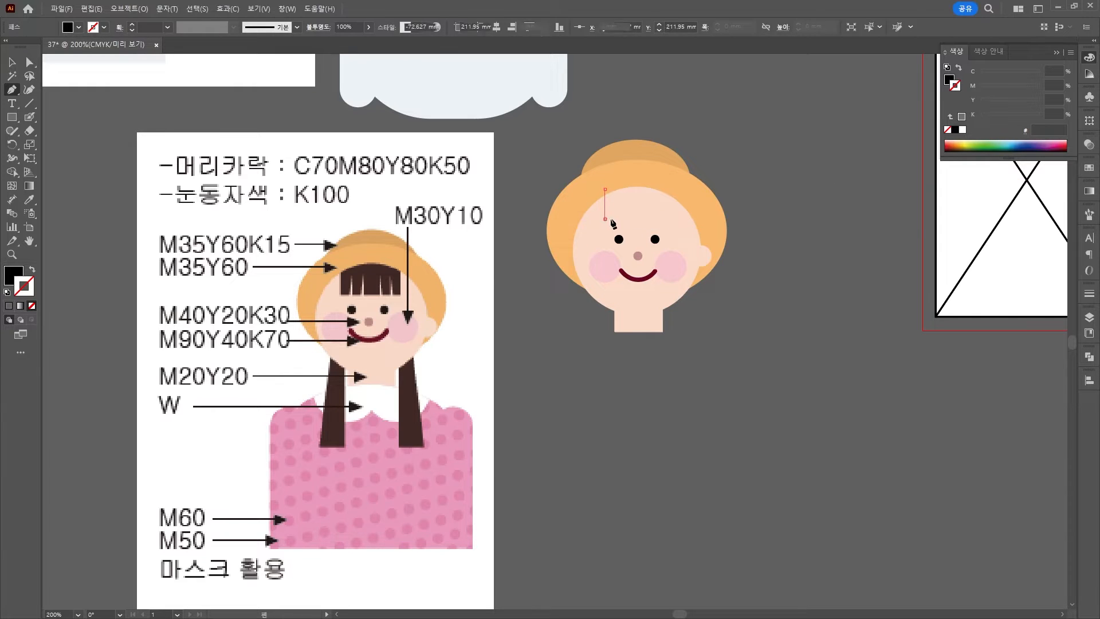
pyautogui.click(615, 219)
pyautogui.click(615, 196)
pyautogui.click(619, 219)
pyautogui.click(628, 219)
pyautogui.click(627, 195)
pyautogui.click(632, 219)
pyautogui.click(650, 219)
pyautogui.click(651, 195)
pyautogui.click(655, 219)
pyautogui.click(659, 219)
pyautogui.click(660, 195)
pyautogui.click(671, 216)
pyautogui.click(663, 180)
pyautogui.click(605, 189)
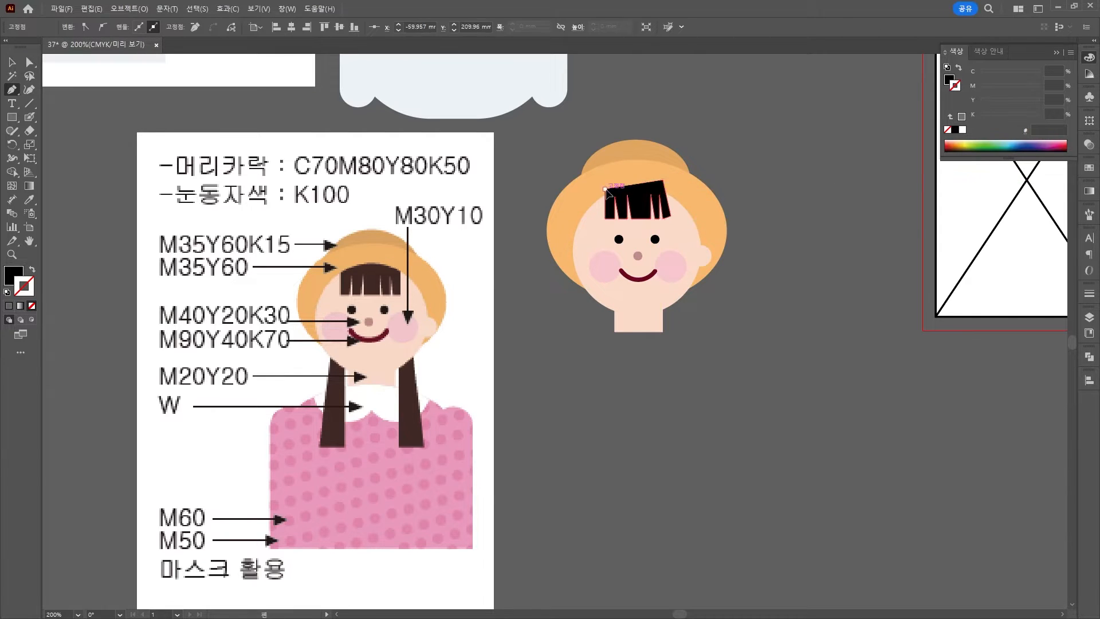
# Trim the tops of the bangs to the curve of the girl's face circle with the Shape Builder tool.
pyautogui.click(12, 62)
pyautogui.click(589, 218)
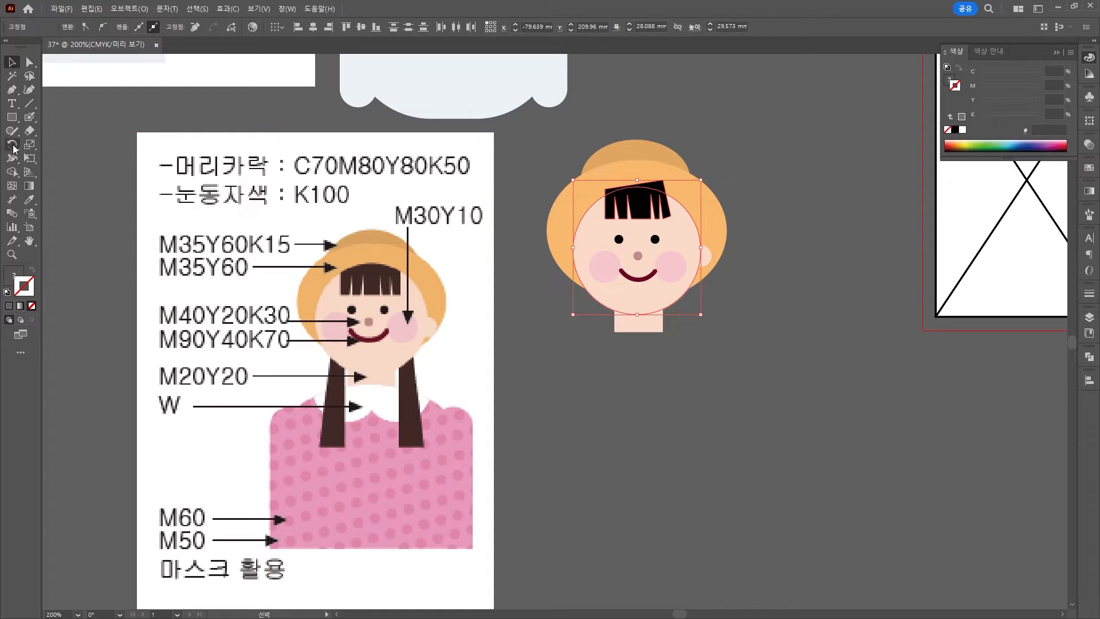
pyautogui.click(12, 172)
pyautogui.keyDown('alt'); pyautogui.click(660, 185); pyautogui.keyUp('alt')
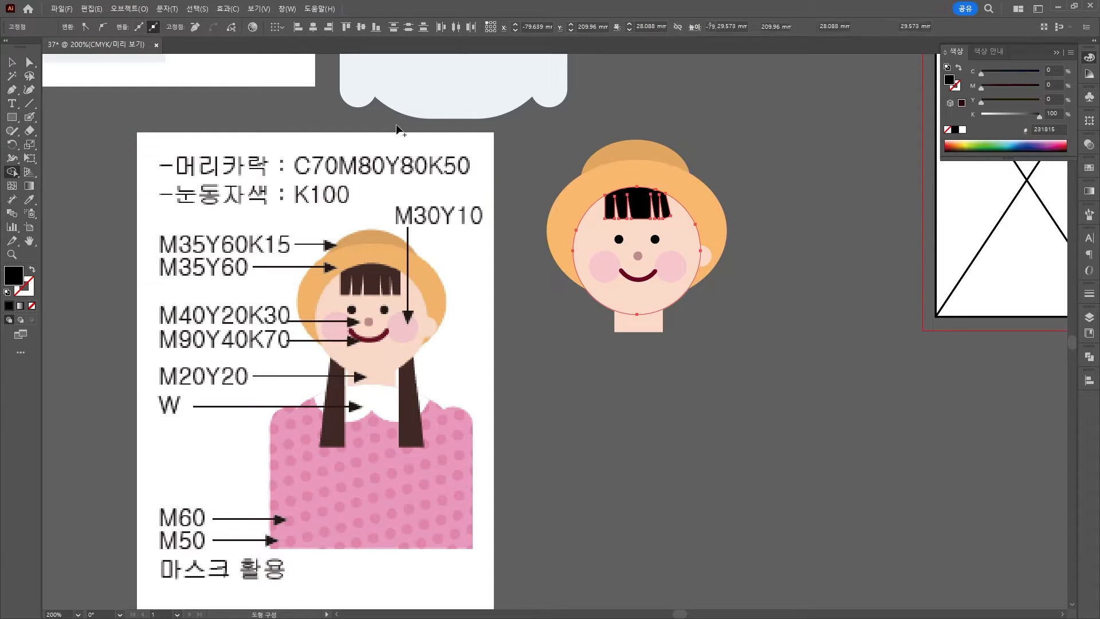
pyautogui.click(12, 62)
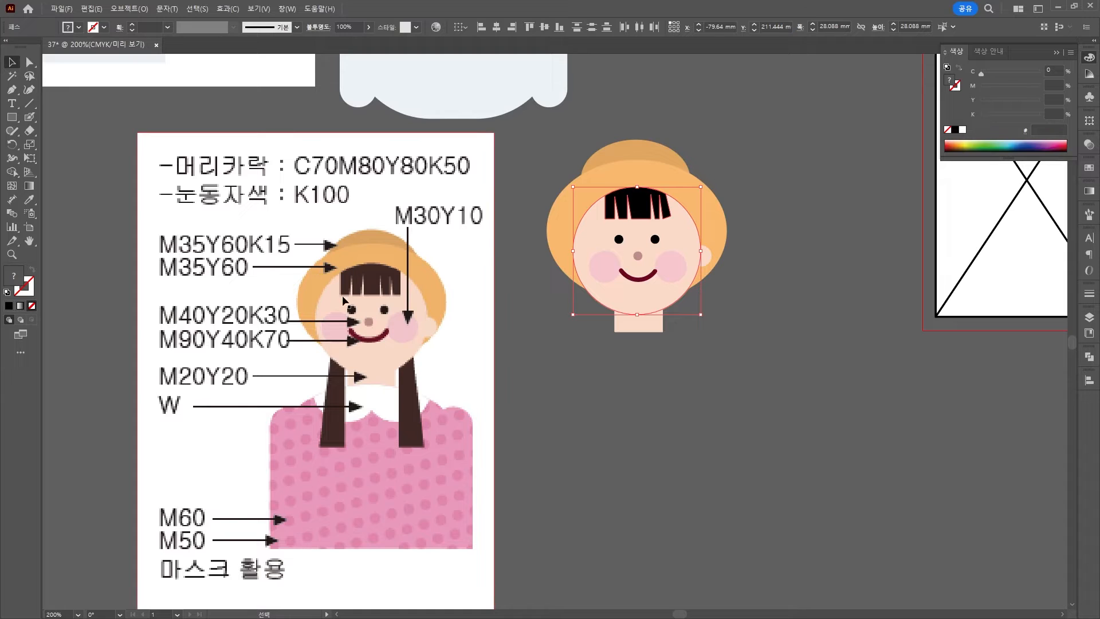
# Fill the girl's bangs with the brown hair color C70 M80 Y80 K50.
pyautogui.doubleClick(17, 277)
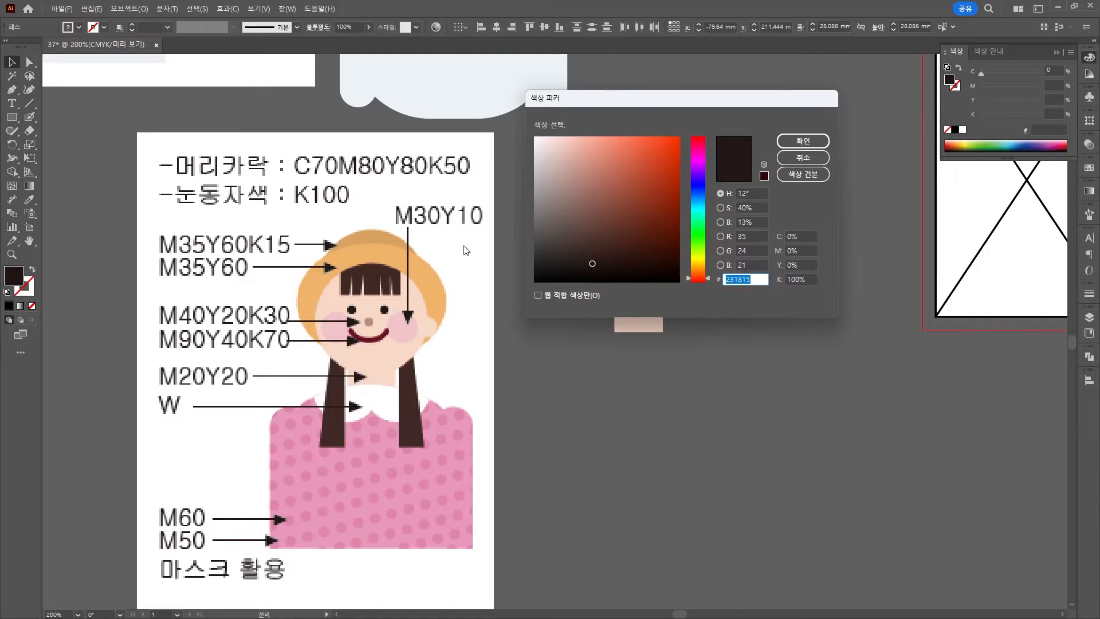
pyautogui.press('Escape')
pyautogui.click(589, 124)
pyautogui.click(637, 201)
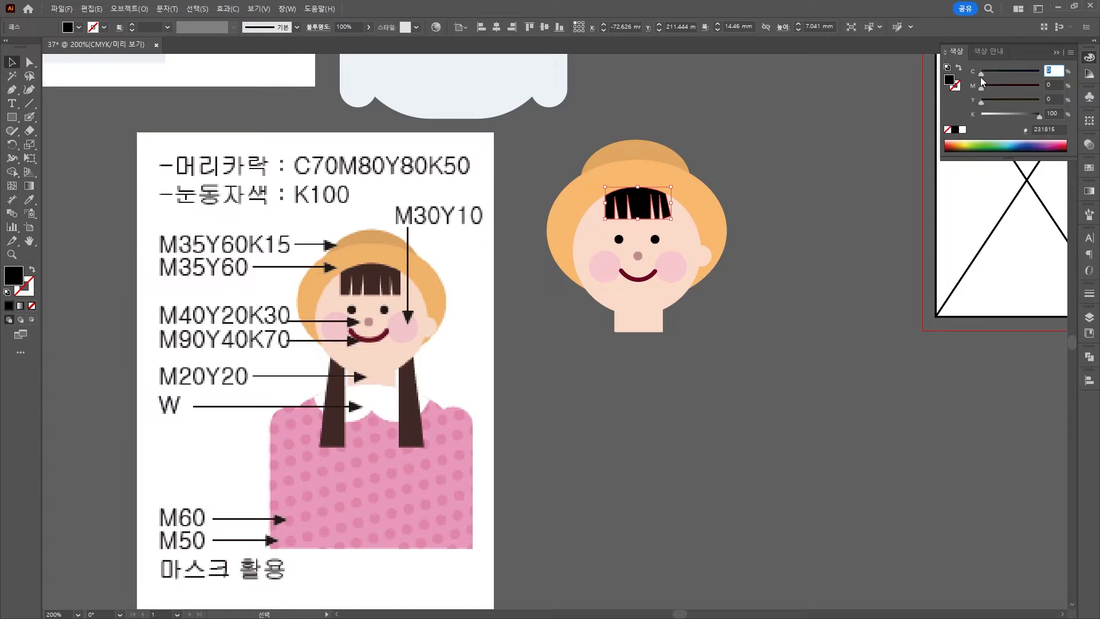
pyautogui.write('80')
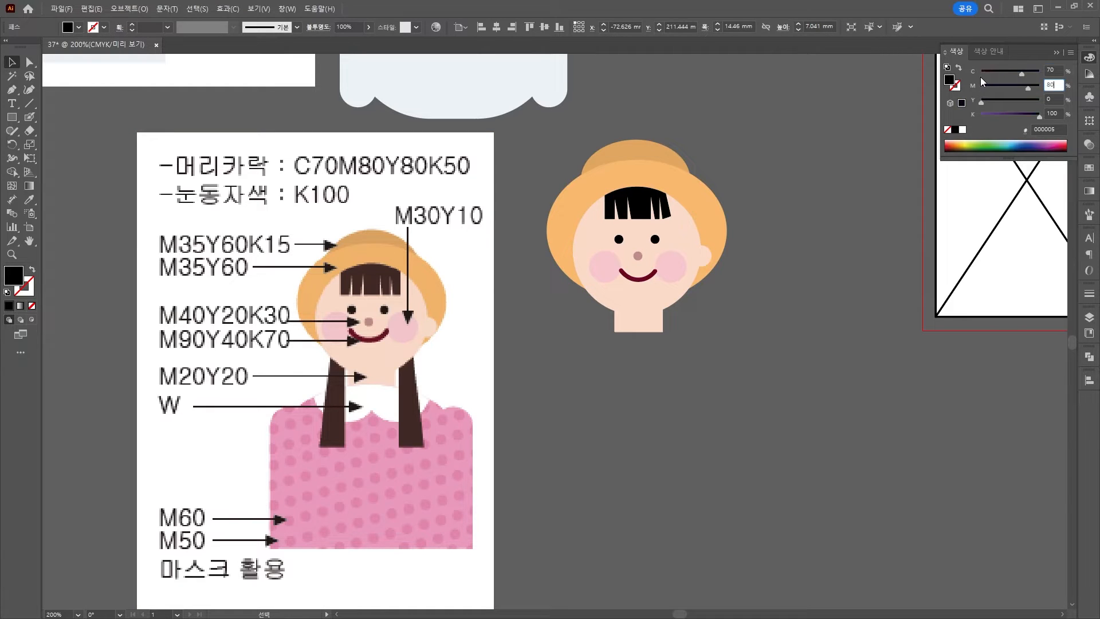
pyautogui.press('Tab')
pyautogui.write('80')
pyautogui.press('Tab')
pyautogui.write('50')
pyautogui.press('Return')
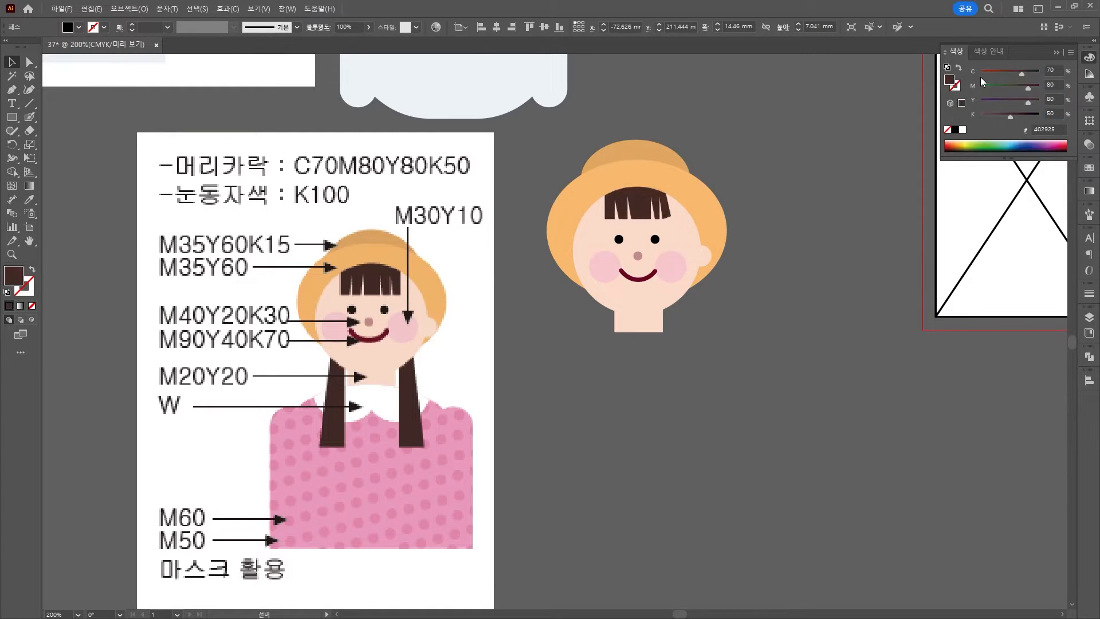
pyautogui.click(745, 335)
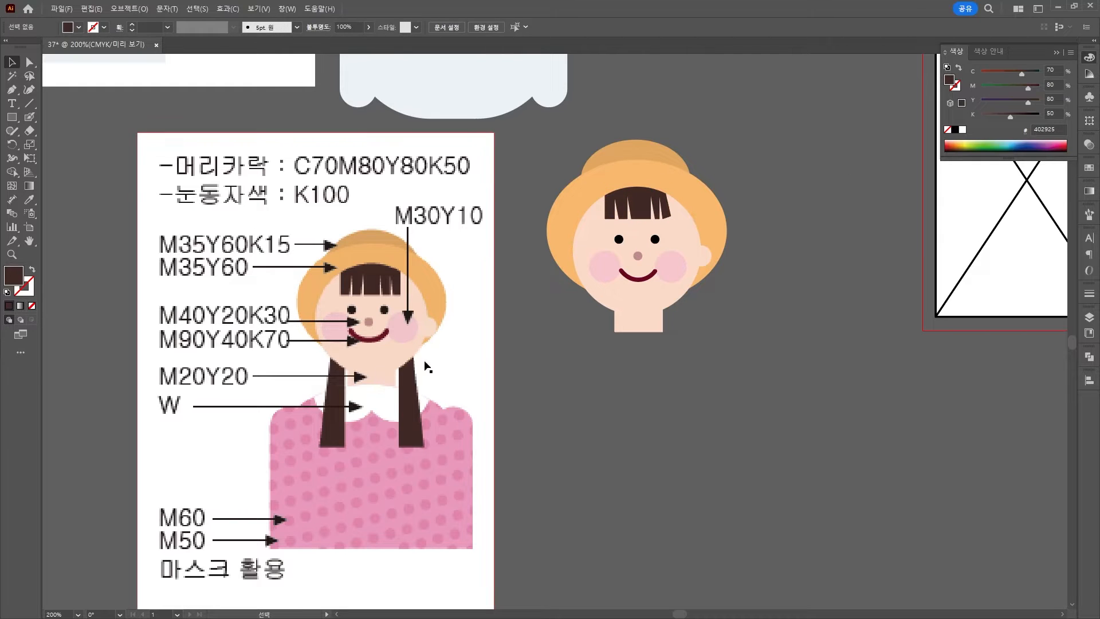
# Draw a long tapered pigtail below the girl's hat with the Pen tool in the hair brown, and reflect a copy onto the opposite side.
pyautogui.click(609, 268)
pyautogui.click(674, 269)
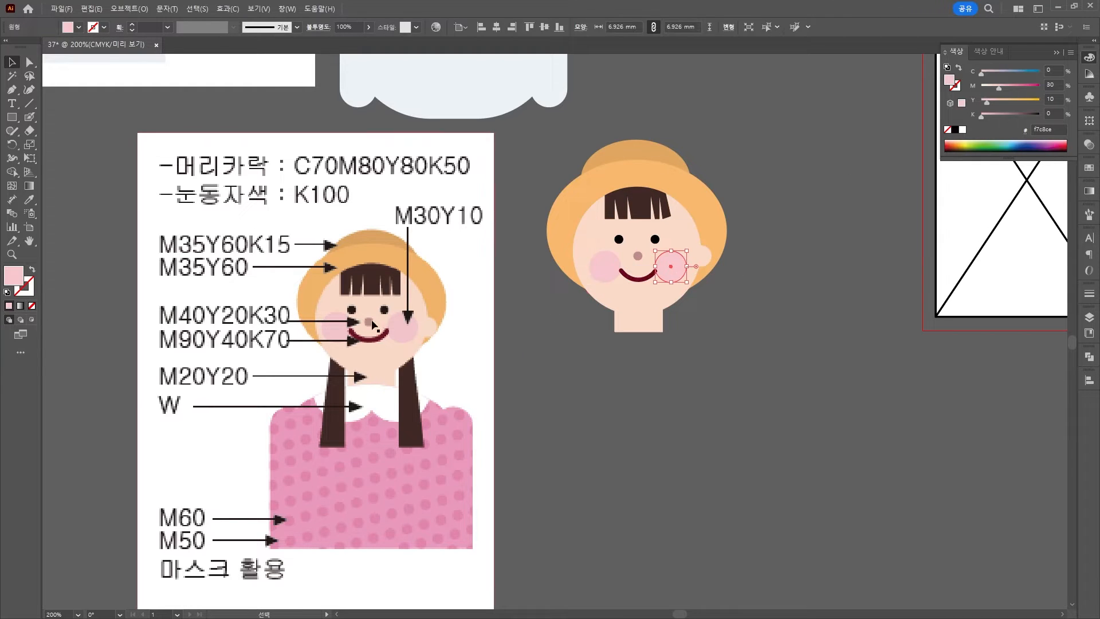
pyautogui.click(638, 256)
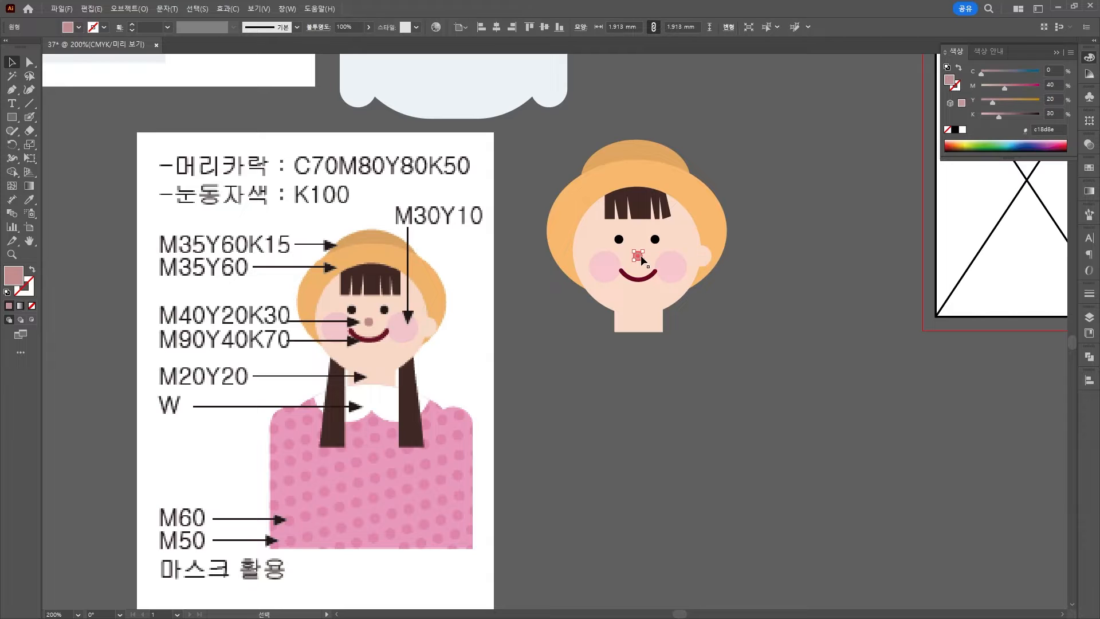
pyautogui.click(11, 89)
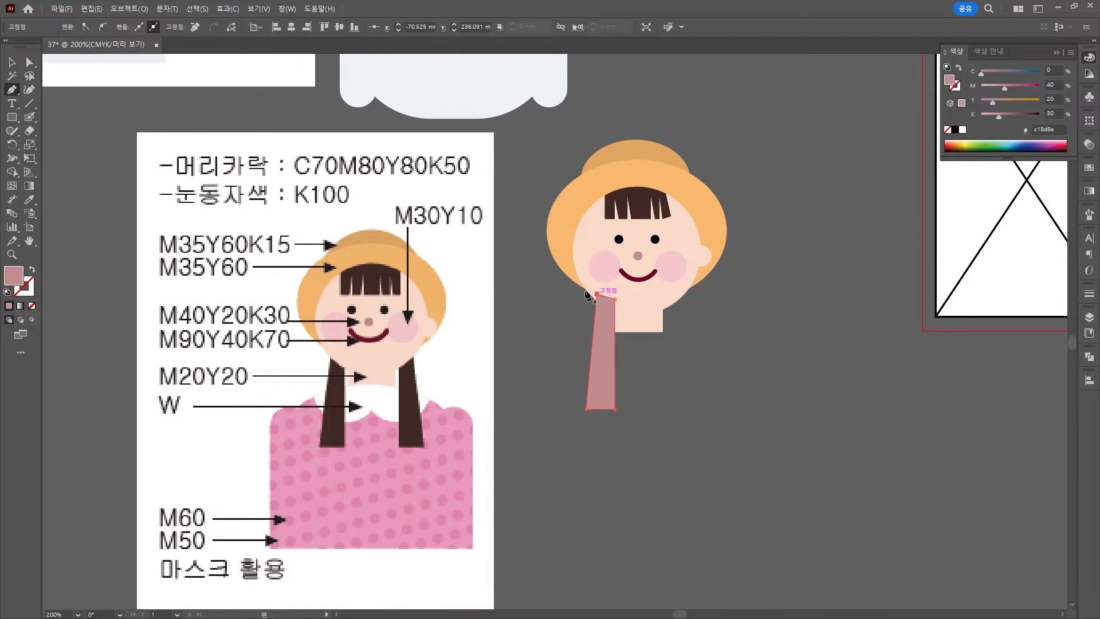
pyautogui.rightClick(673, 344)
pyautogui.moveTo(705, 298)
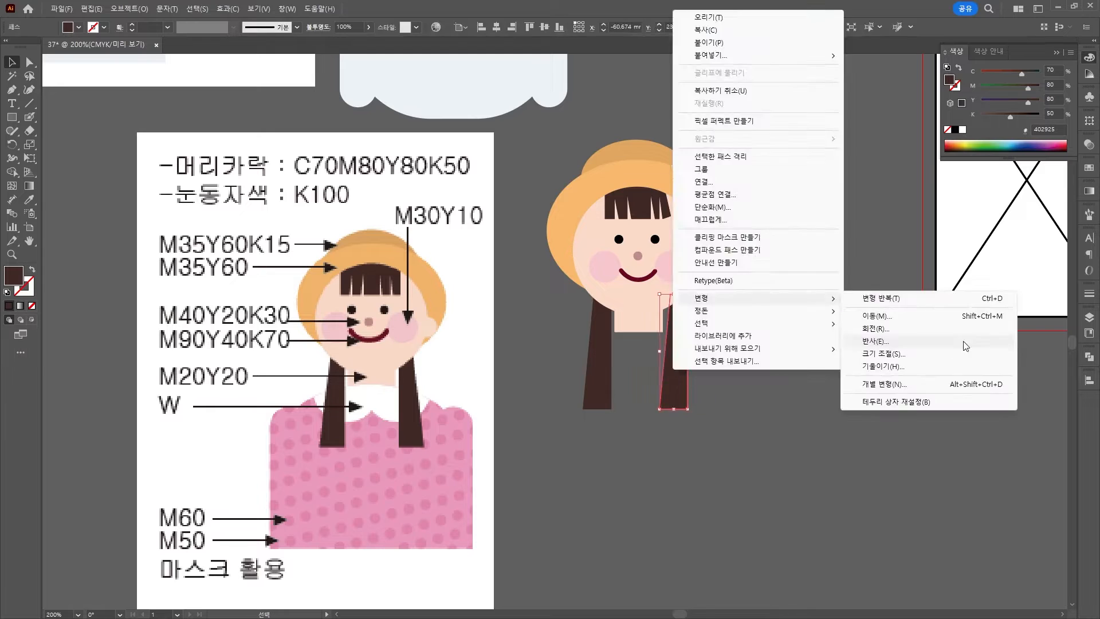
pyautogui.click(965, 346)
pyautogui.press('Return')
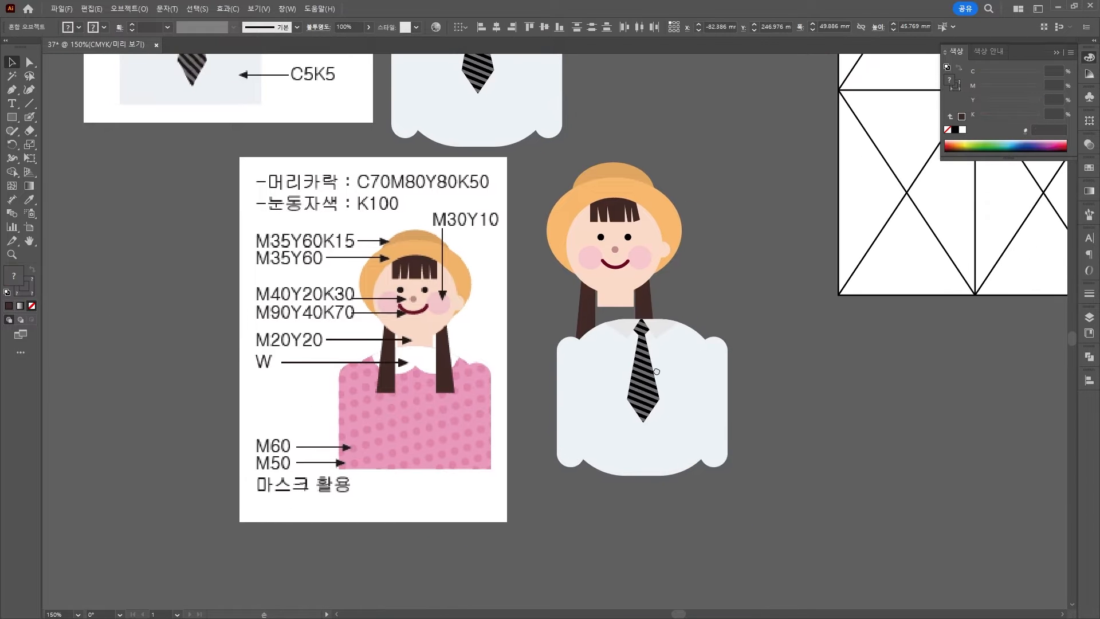
# Place the duplicated shirt below the girl's head and delete its striped tie and both collar pieces.
pyautogui.moveTo(659, 400); pyautogui.dragTo(653, 474)
pyautogui.click(730, 371)
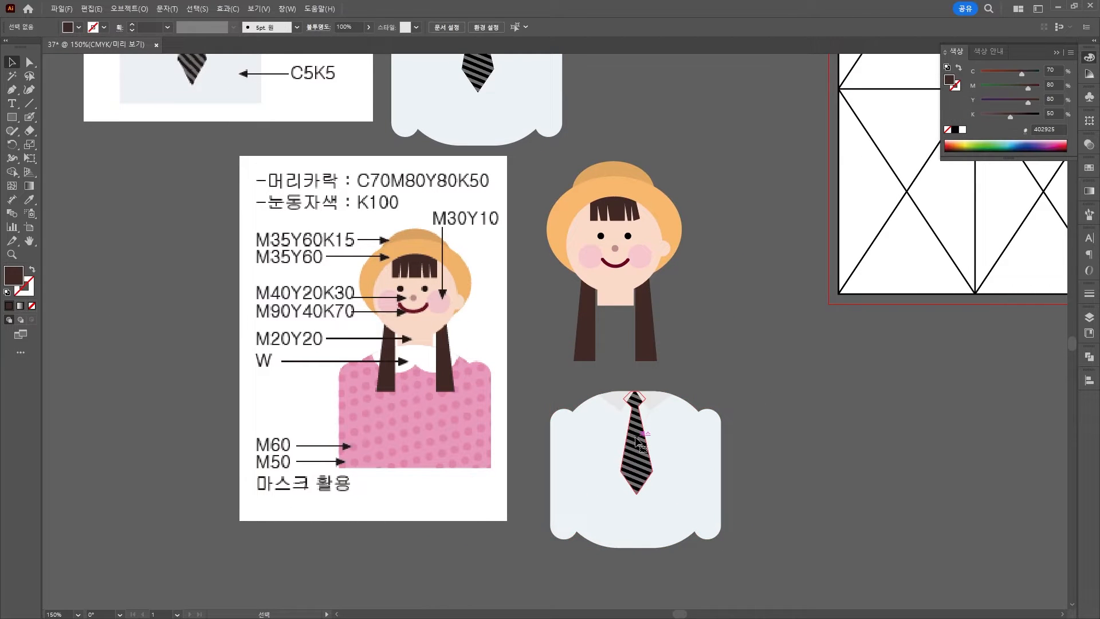
pyautogui.click(643, 439)
pyautogui.press('Delete')
pyautogui.click(654, 402)
pyautogui.press('Delete')
pyautogui.click(619, 400)
pyautogui.press('Delete')
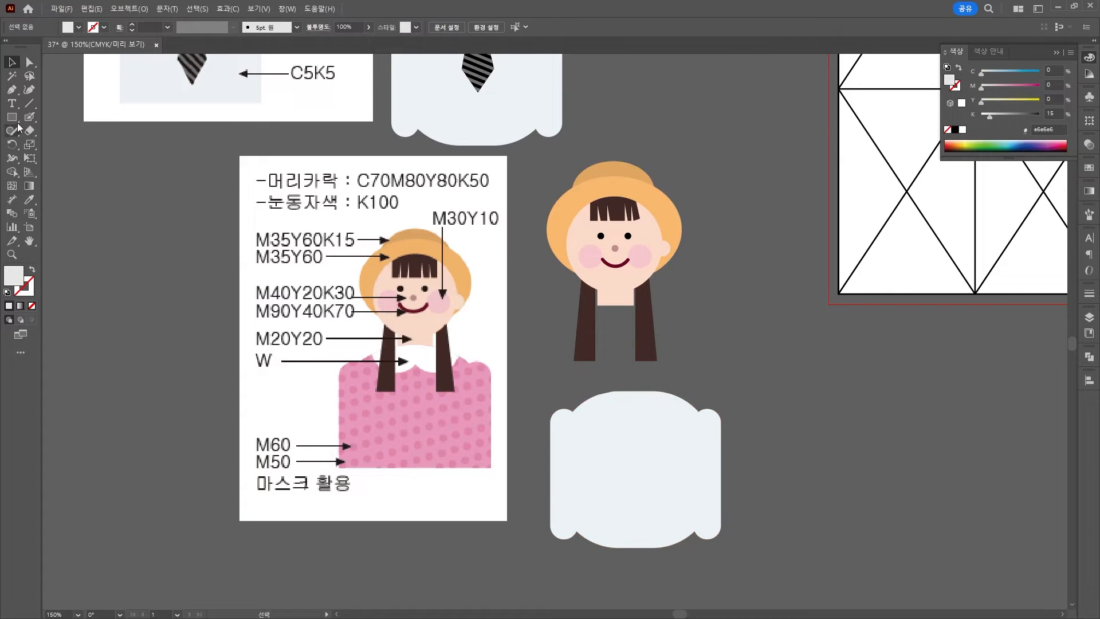
# Draw an ellipse at the girl's shirt neckline as a collar half and duplicate it beside the first, slightly overlapping.
pyautogui.moveTo(12, 121); pyautogui.dragTo(67, 145)
pyautogui.moveTo(68, 145); pyautogui.dragTo(68, 146)
pyautogui.click(12, 62)
pyautogui.moveTo(611, 404); pyautogui.dragTo(656, 403)
# Trim the two collar ellipses to the shirt's upper outline with the Shape Builder tool and fill them white.
pyautogui.moveTo(535, 370); pyautogui.dragTo(739, 562)
pyautogui.click(12, 172)
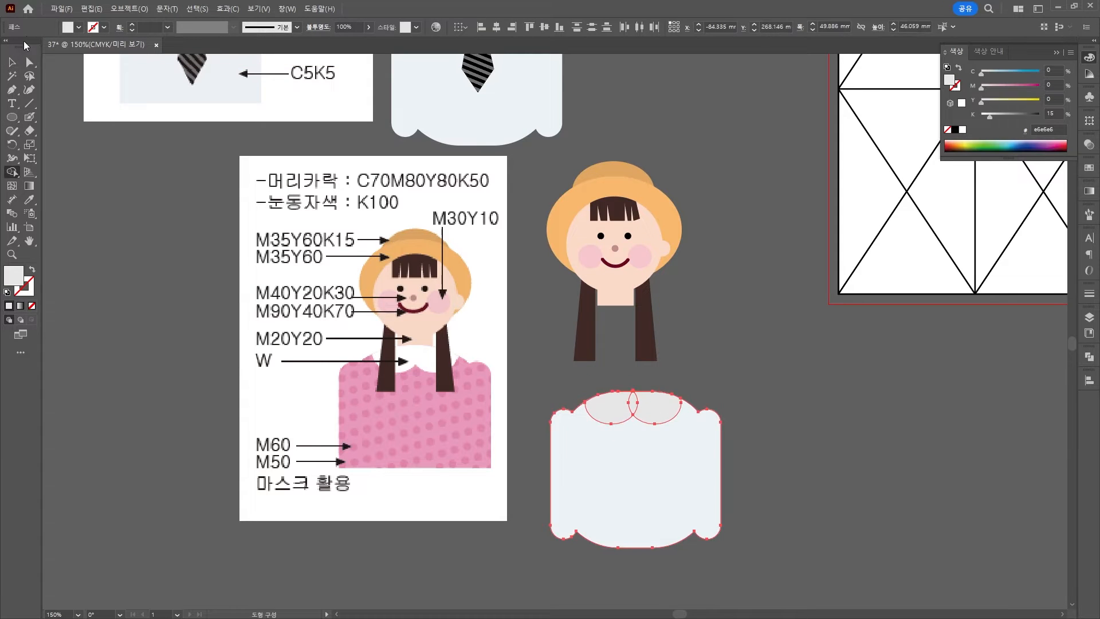
pyautogui.click(610, 410)
pyautogui.click(963, 129)
# Fill the girl's shirt body with pink C0 M50 Y0 K0.
pyautogui.click(635, 476)
pyautogui.doubleClick(14, 275)
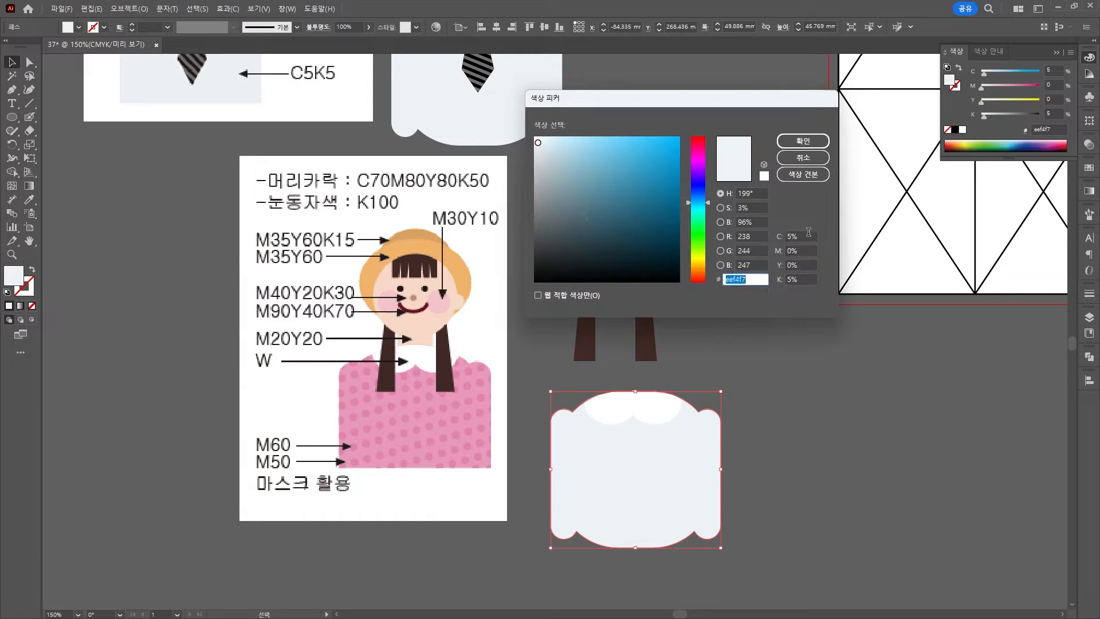
pyautogui.click(808, 235)
pyautogui.write('0')
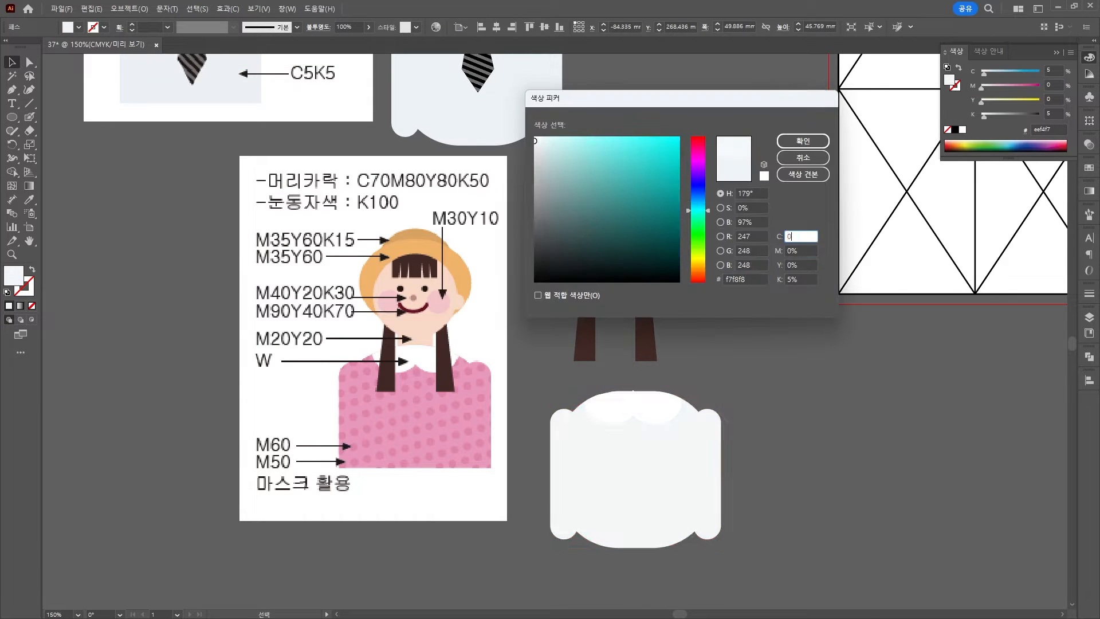
pyautogui.press('Tab')
pyautogui.write('50')
pyautogui.press('Tab')
pyautogui.write('0')
pyautogui.press('Tab')
pyautogui.write('0')
pyautogui.press('Return')
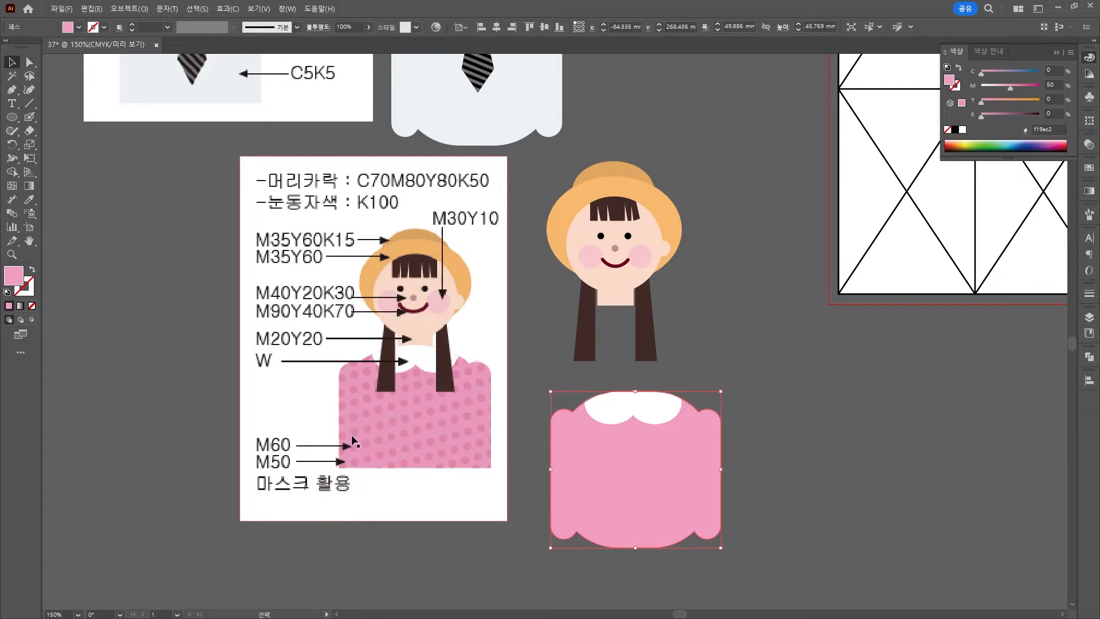
pyautogui.click(820, 441)
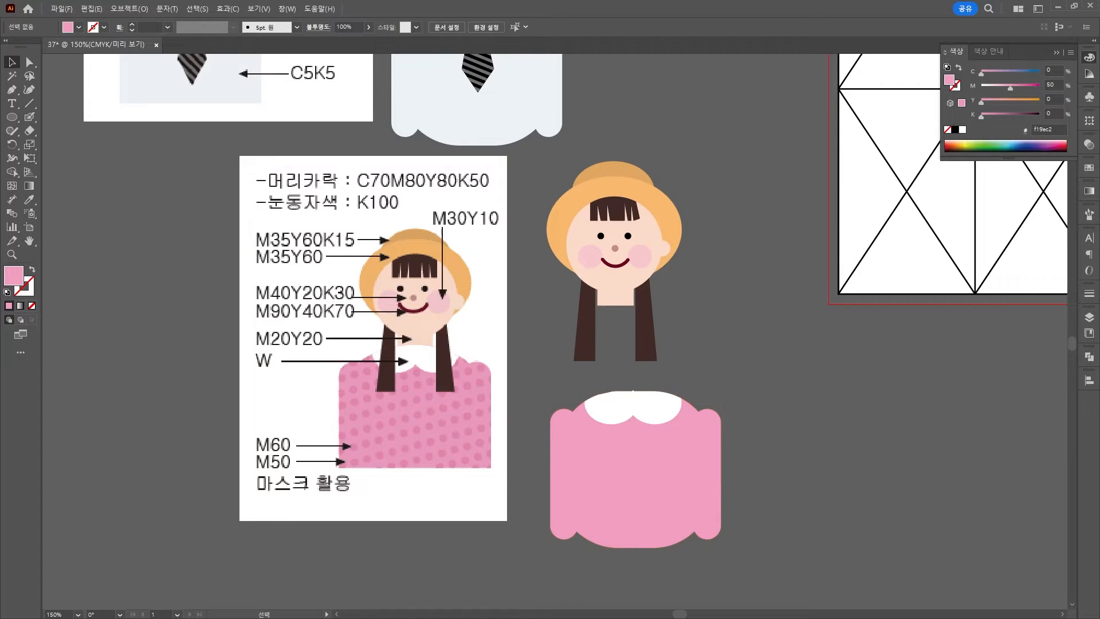
# Draw a circle about 3.6 mm wide at the pink shirt's shoulder edge and fill it with M60.
pyautogui.click(13, 118)
pyautogui.moveTo(548, 426); pyautogui.dragTo(560, 440)
pyautogui.doubleClick(12, 276)
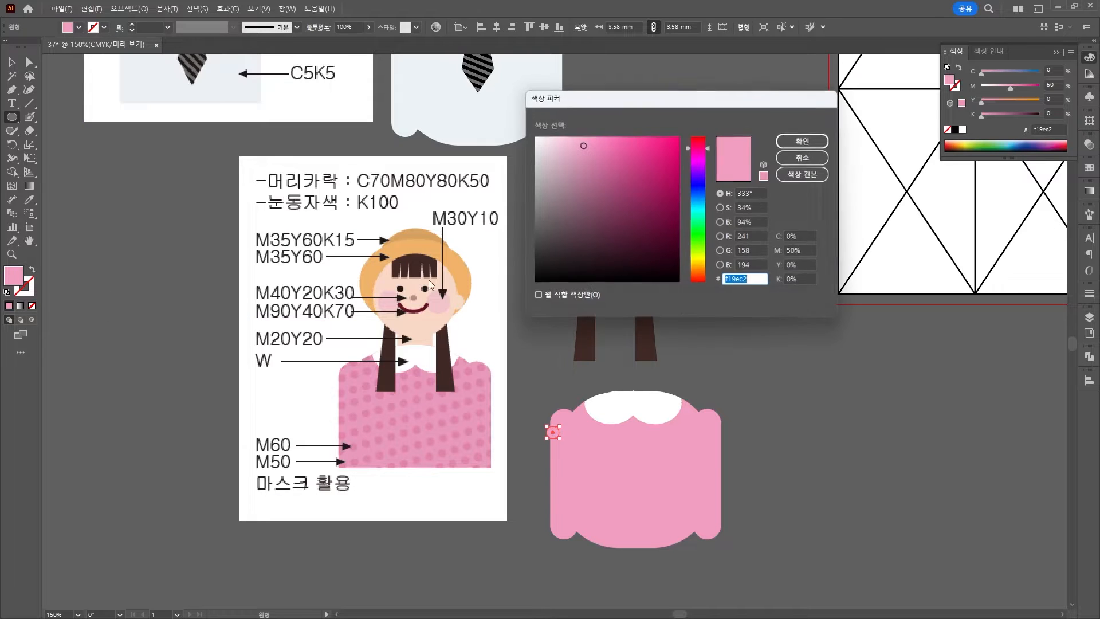
pyautogui.write('60')
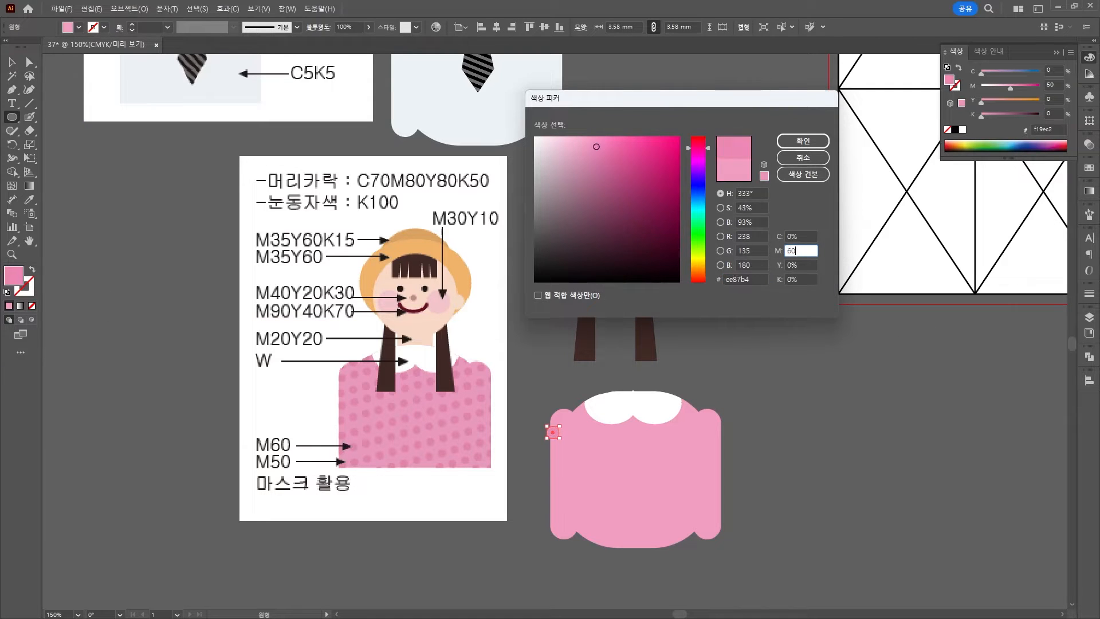
pyautogui.press('Return')
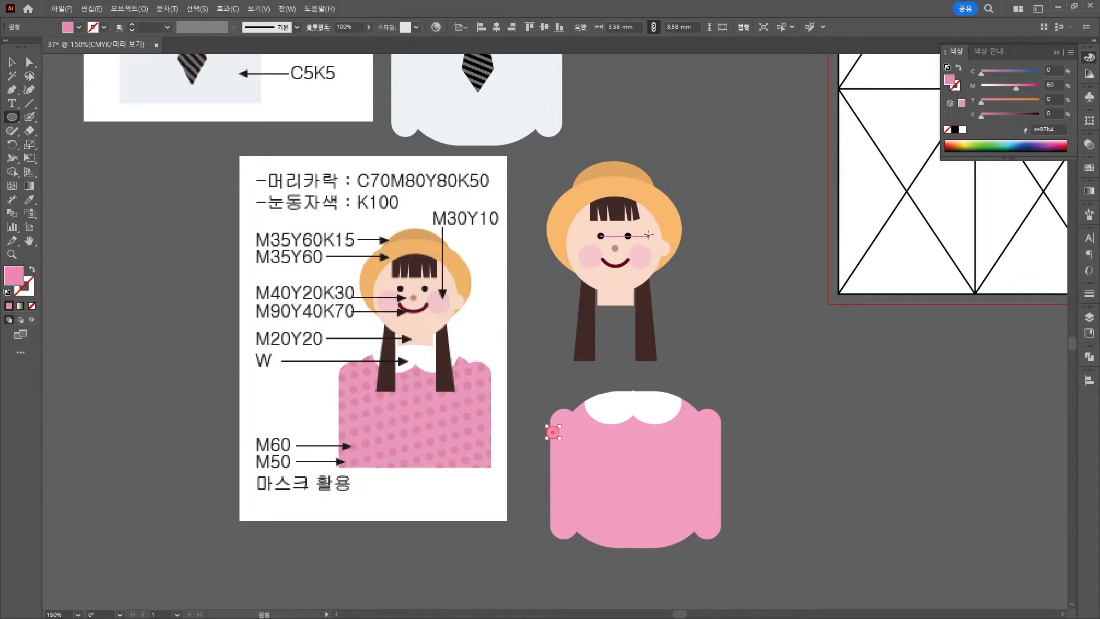
# Create a pattern swatch from the small circle with 5 mm by 5 mm tiles in a Brick by Column layout.
pyautogui.click(120, 9)
pyautogui.moveTo(275, 324)
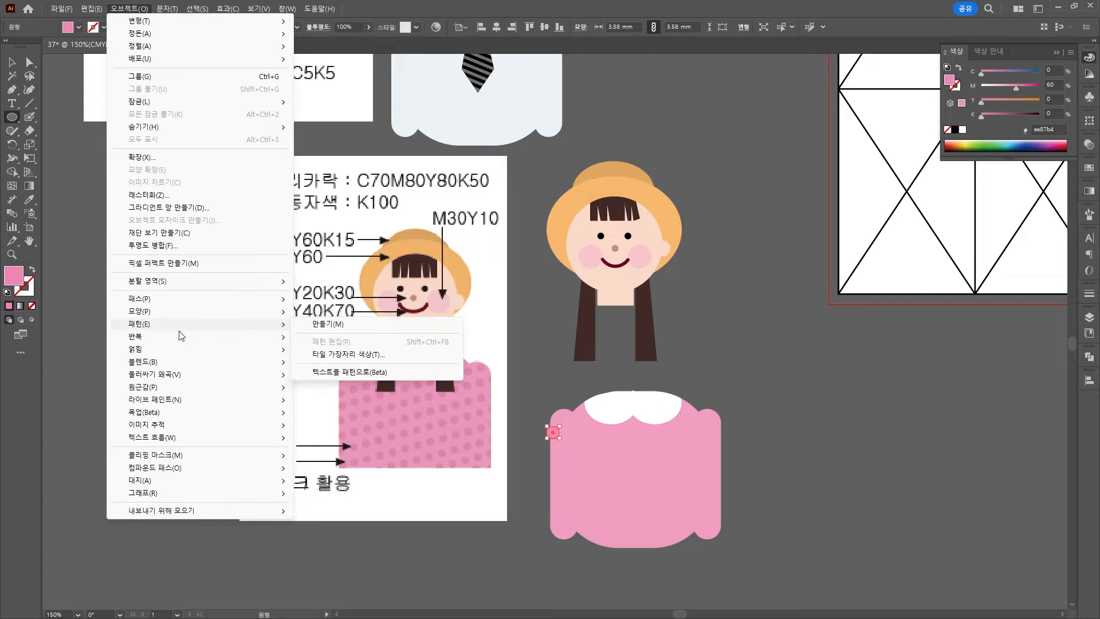
pyautogui.click(390, 334)
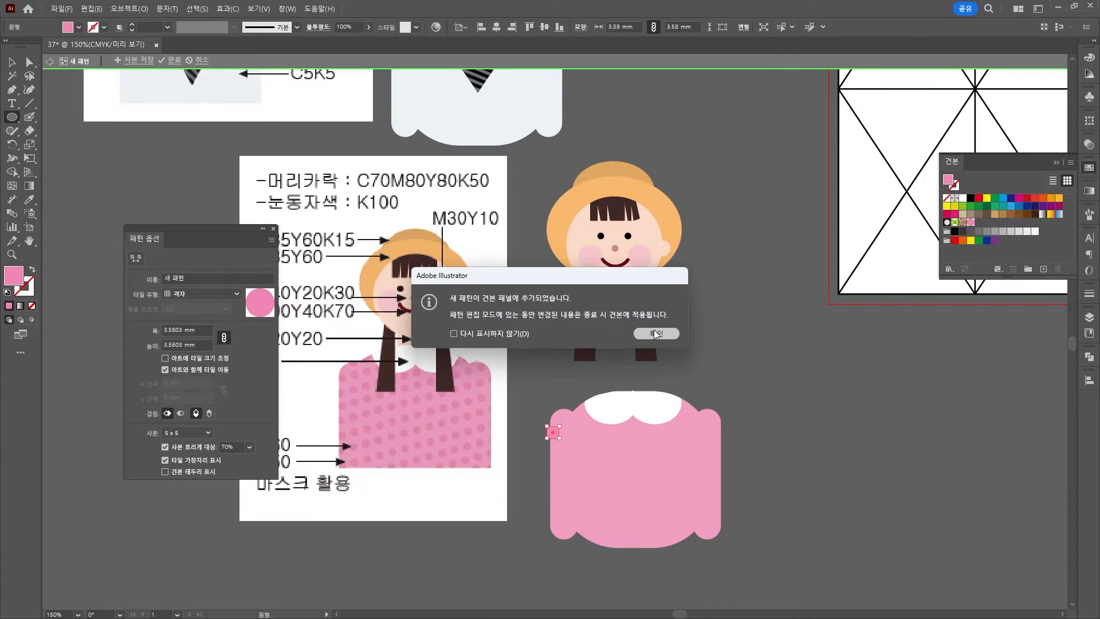
pyautogui.click(657, 334)
pyautogui.tripleClick(199, 327)
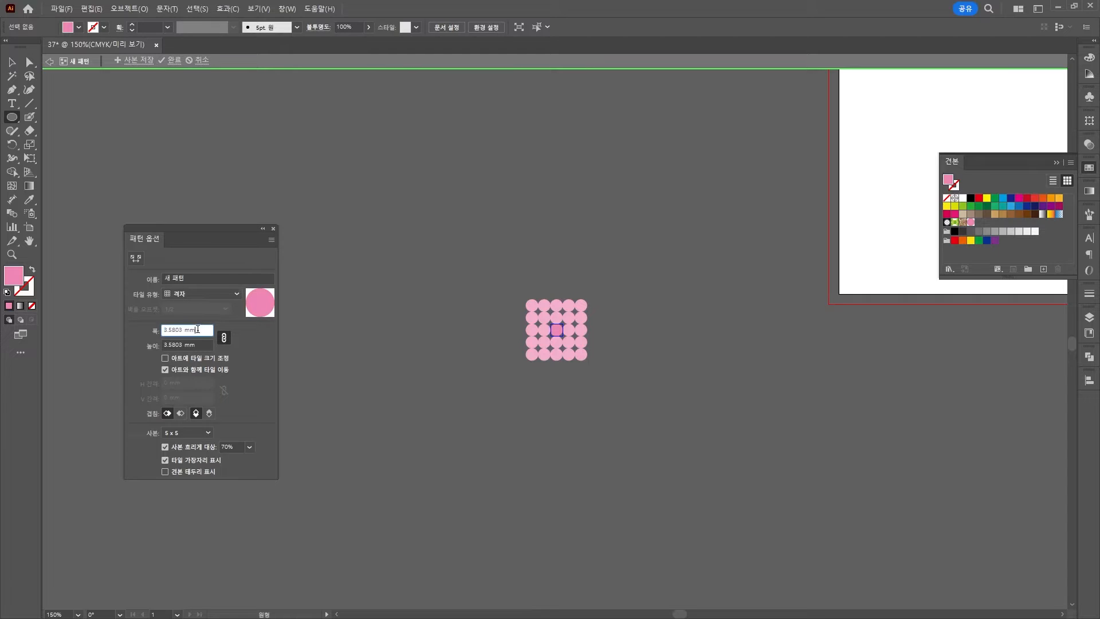
pyautogui.write('5')
pyautogui.press('Return')
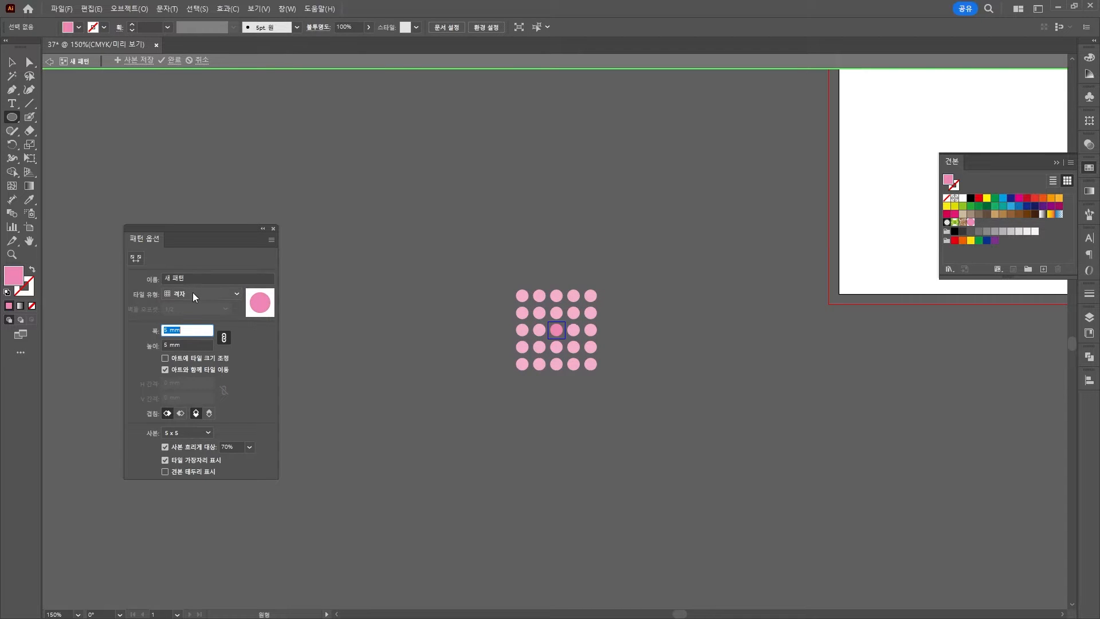
pyautogui.click(192, 292)
pyautogui.click(194, 334)
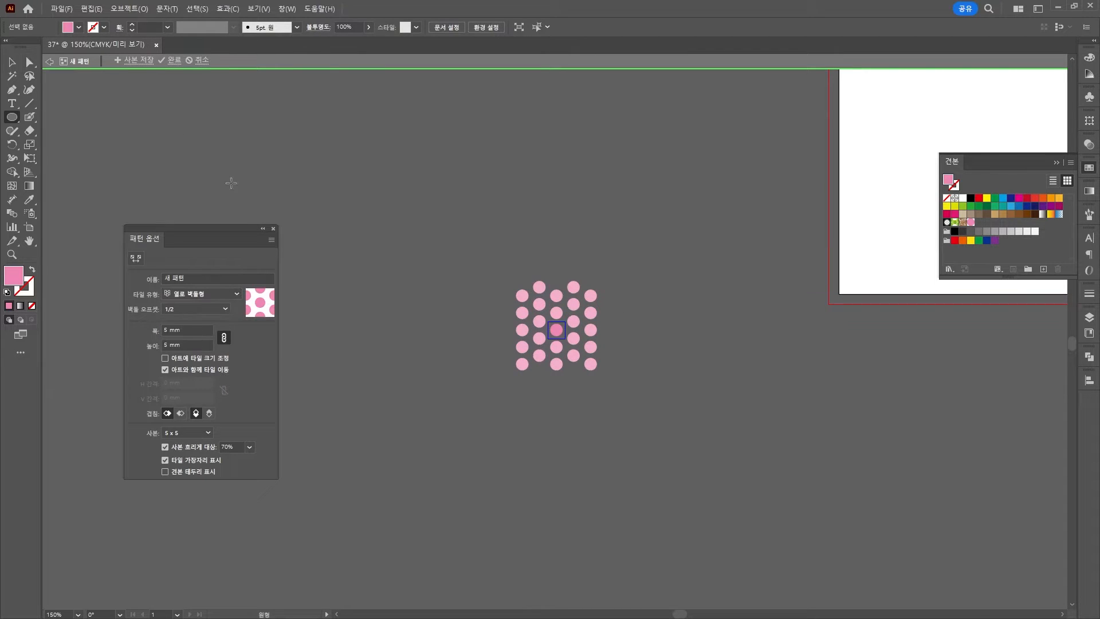
pyautogui.click(172, 60)
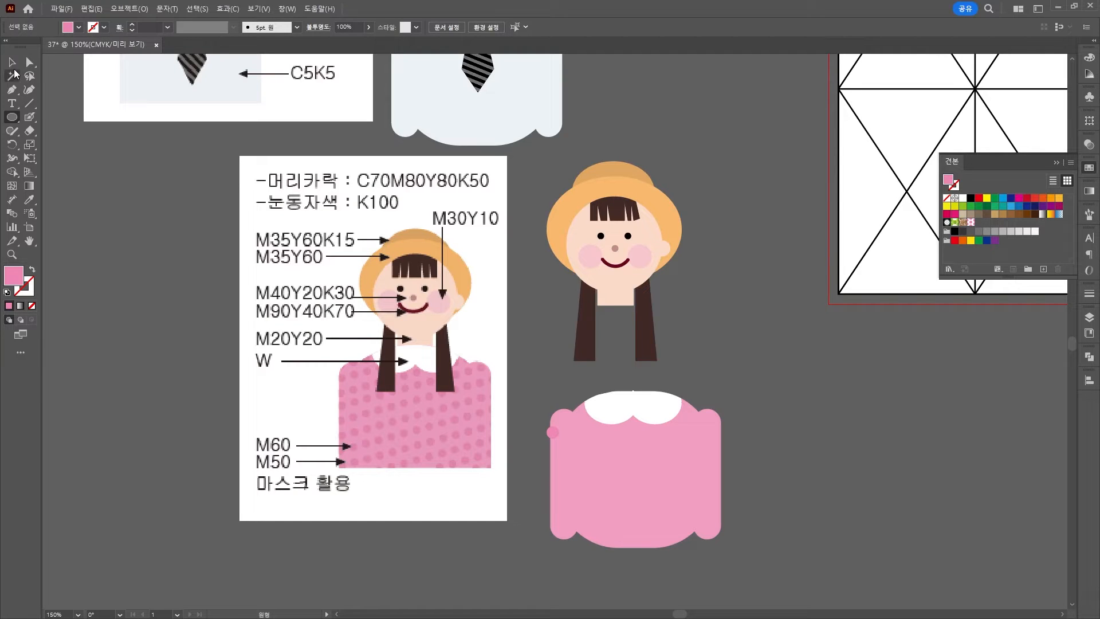
# Duplicate the pink shirt body, fill the copy with the new dot pattern, and lay it over the original shirt.
pyautogui.click(12, 75)
pyautogui.click(12, 62)
pyautogui.moveTo(656, 508); pyautogui.dragTo(876, 492)
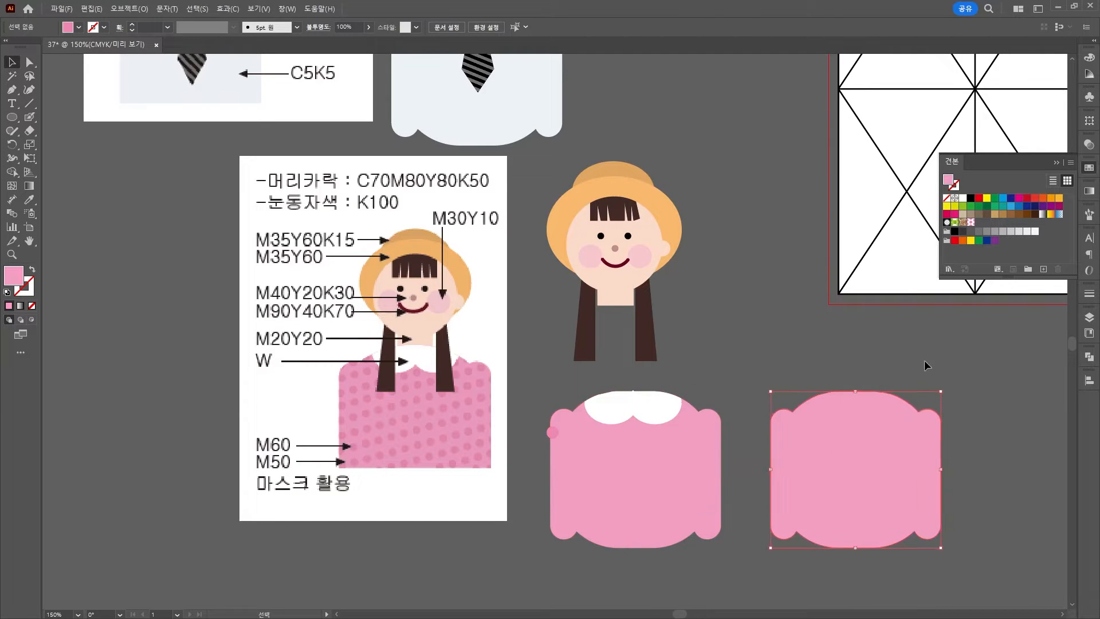
pyautogui.click(964, 222)
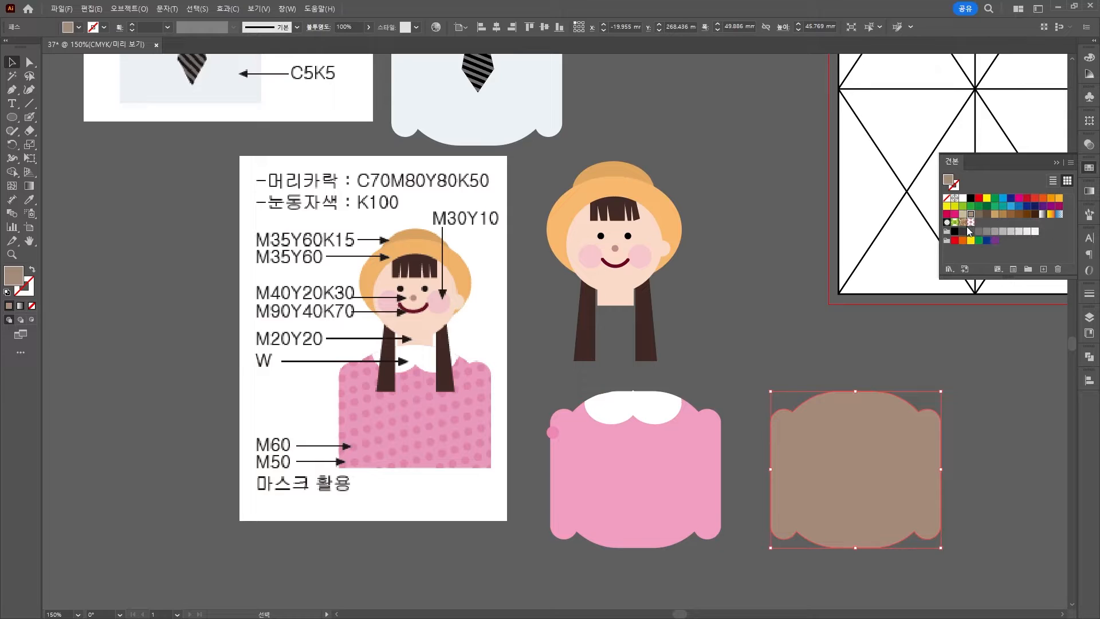
pyautogui.click(971, 222)
pyautogui.moveTo(847, 456); pyautogui.dragTo(647, 460)
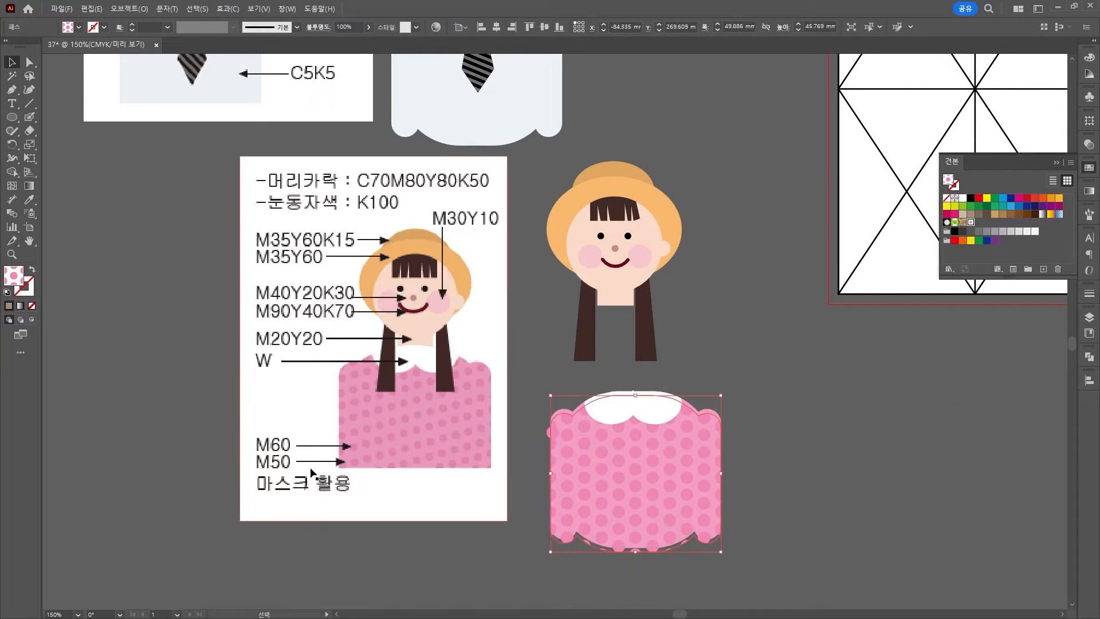
# Delete the leftover dot circle beside the shirt and align the dotted copy exactly over the pink shirt.
pyautogui.click(539, 432)
pyautogui.moveTo(549, 432); pyautogui.dragTo(532, 450)
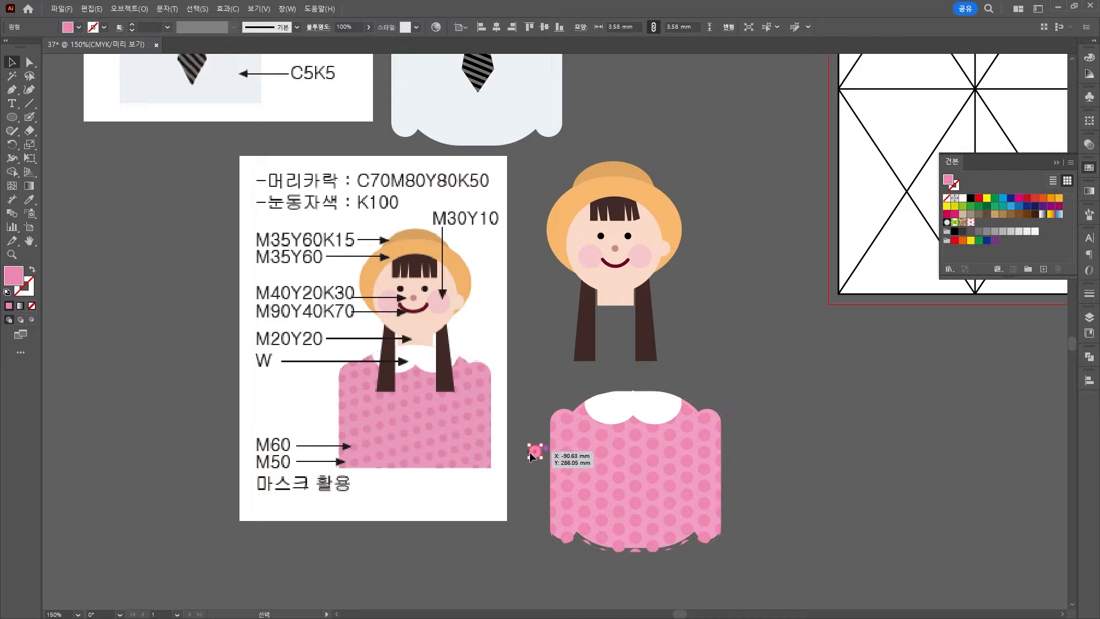
pyautogui.press('Delete')
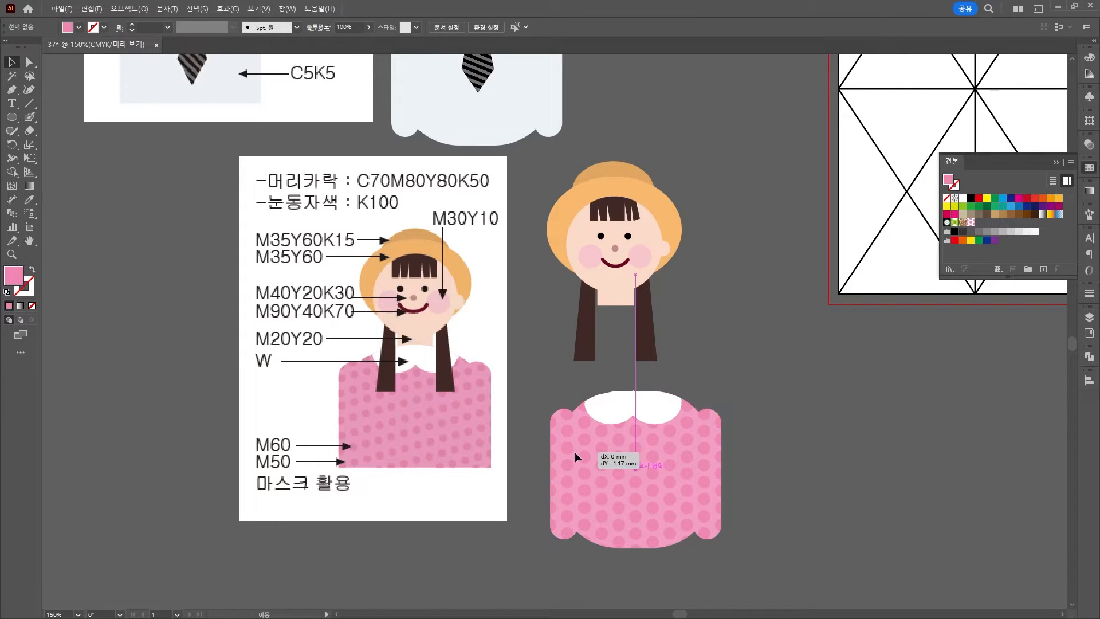
pyautogui.click(576, 468)
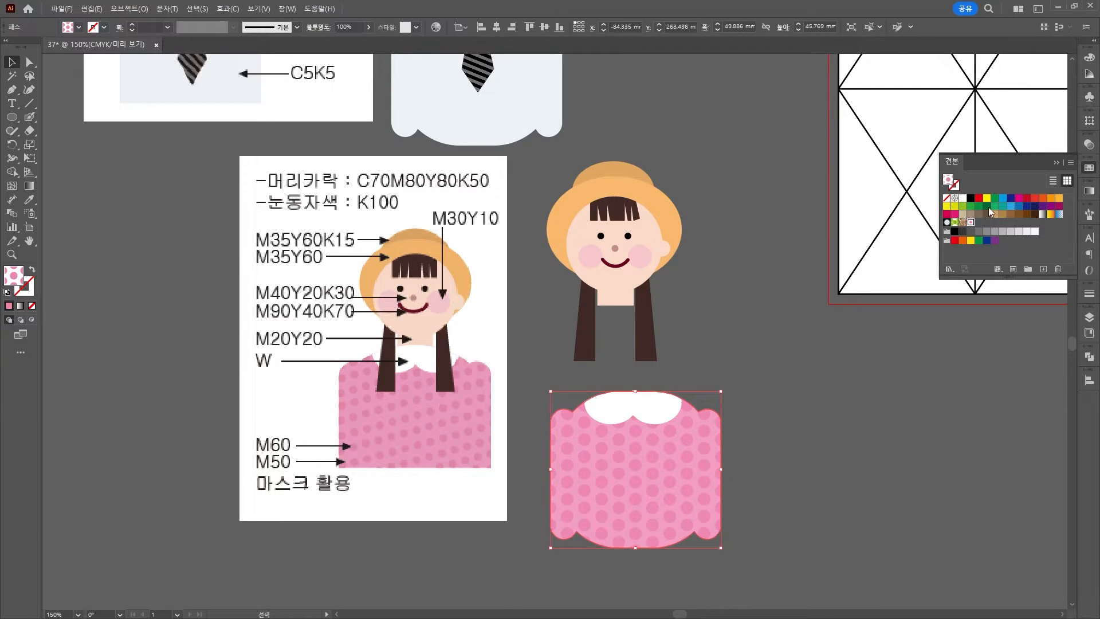
# Shrink the circle in the pink dot pattern swatch to about 2.5 mm wide and save the pattern edit.
pyautogui.doubleClick(971, 223)
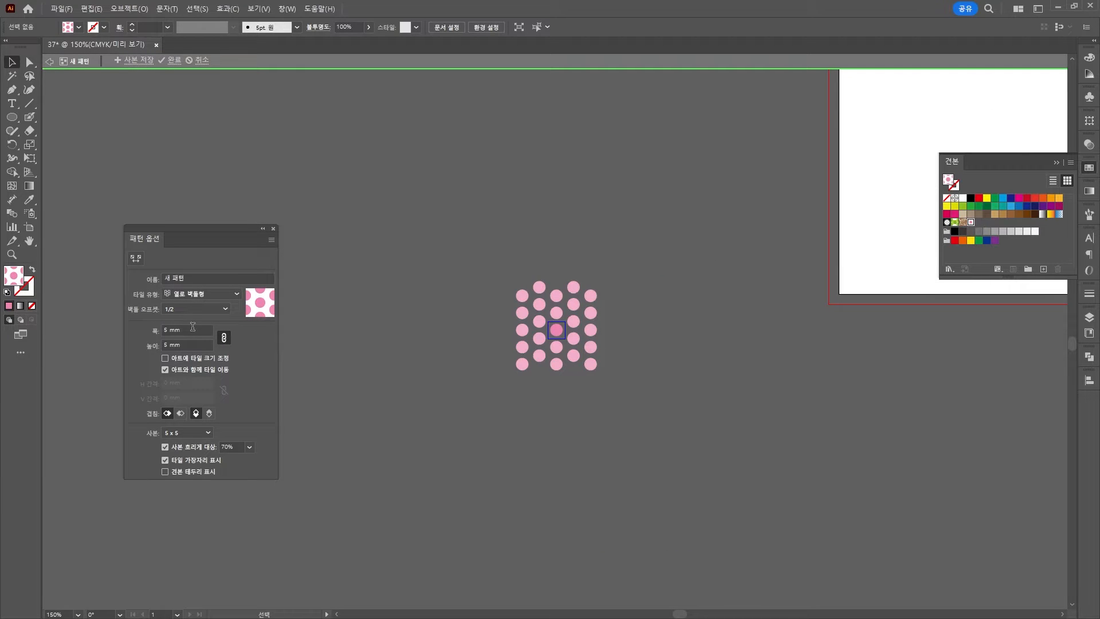
pyautogui.click(558, 331)
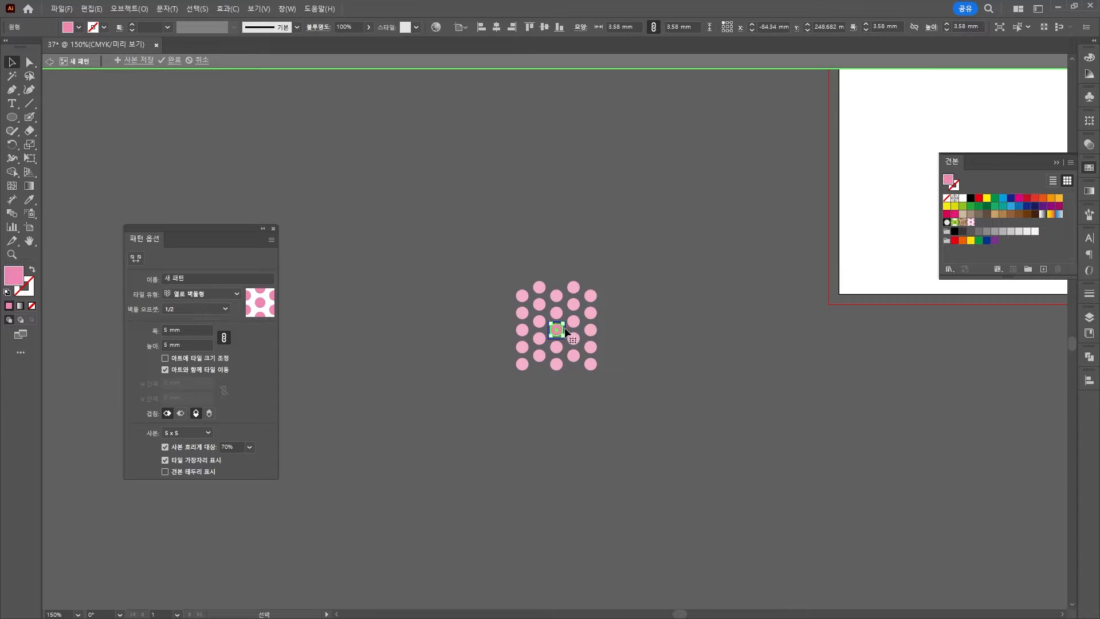
pyautogui.moveTo(563, 326); pyautogui.dragTo(561, 327)
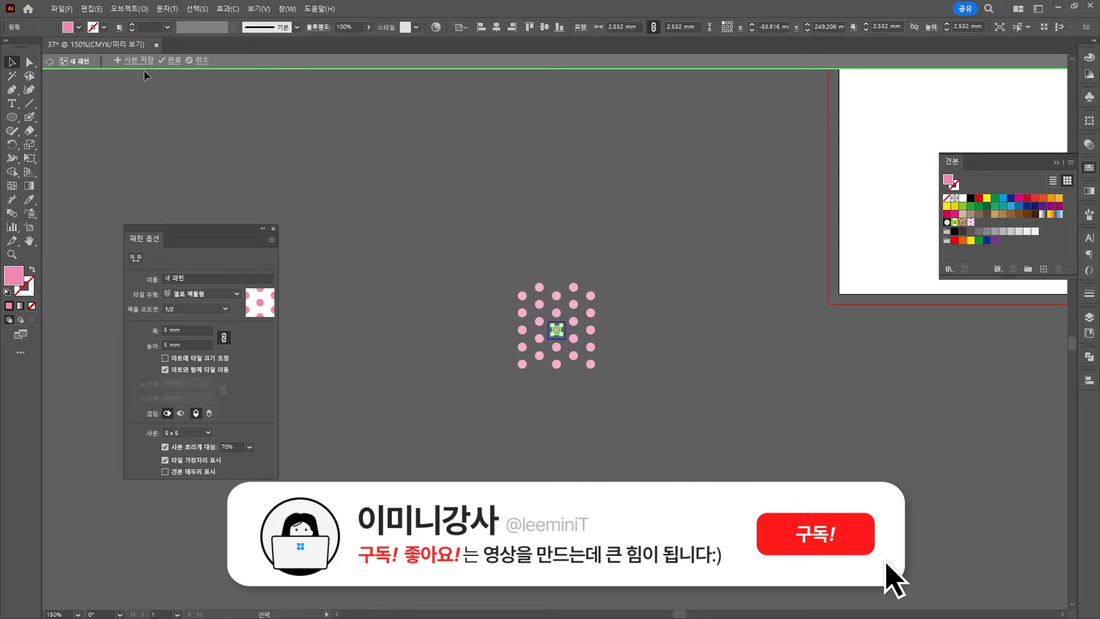
pyautogui.click(174, 61)
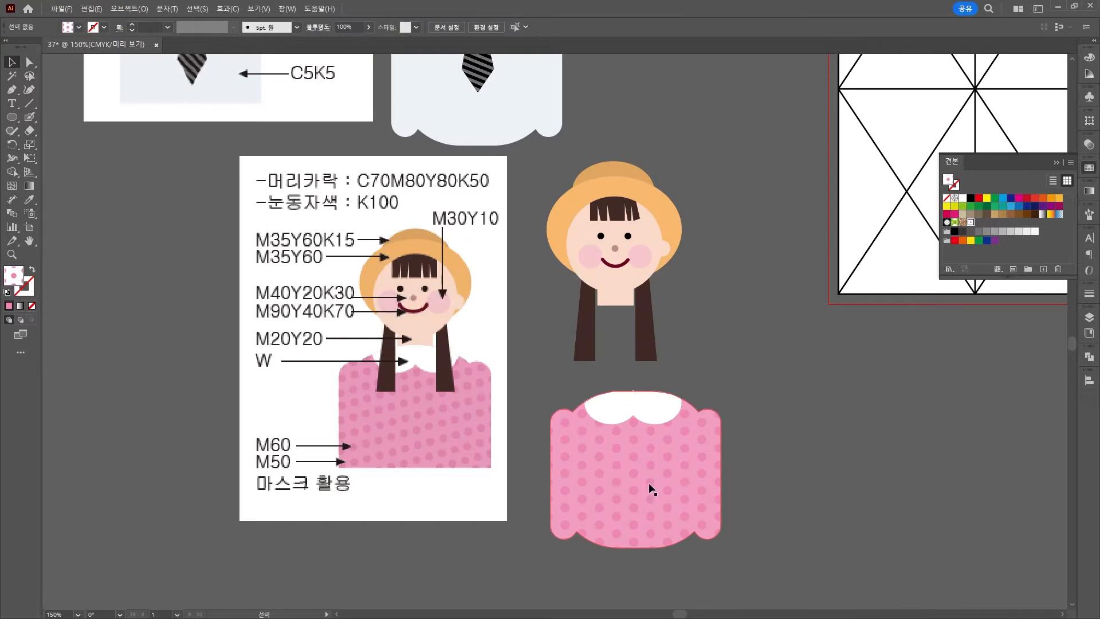
# Reduce the pink dot pattern's tile size to 4 mm by 4 mm and save the pattern edit.
pyautogui.click(625, 507)
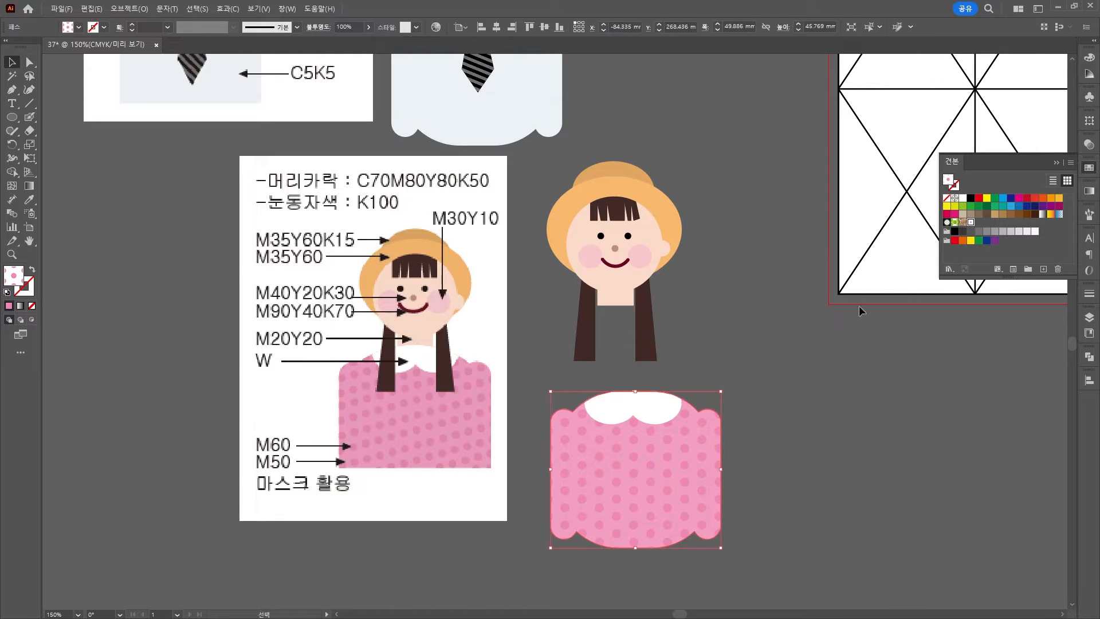
pyautogui.doubleClick(972, 223)
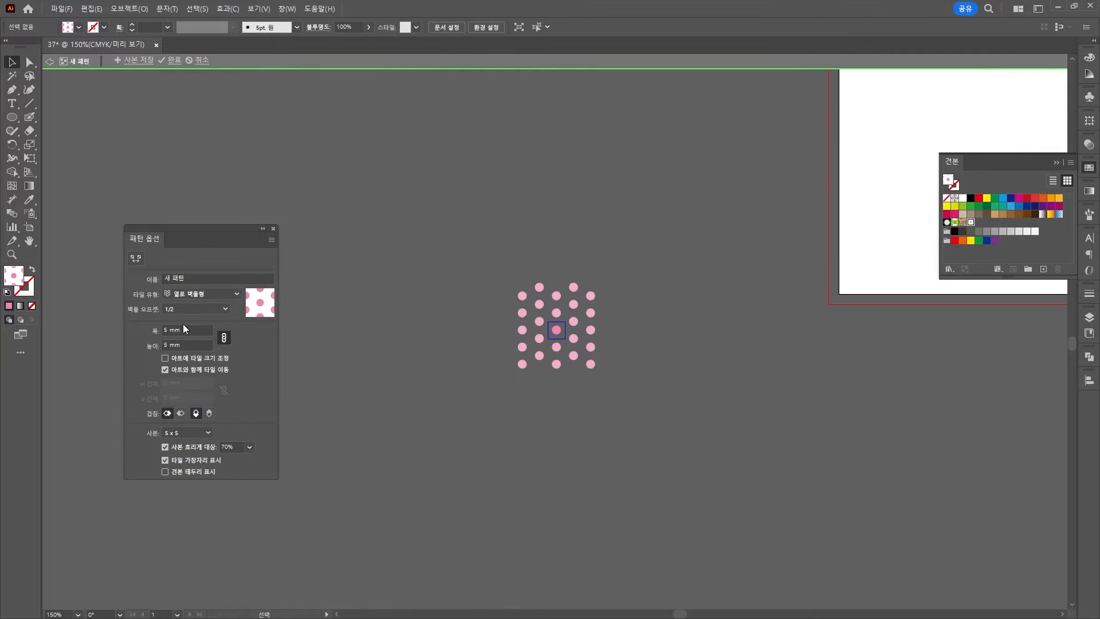
pyautogui.click(183, 329)
pyautogui.press('Down')
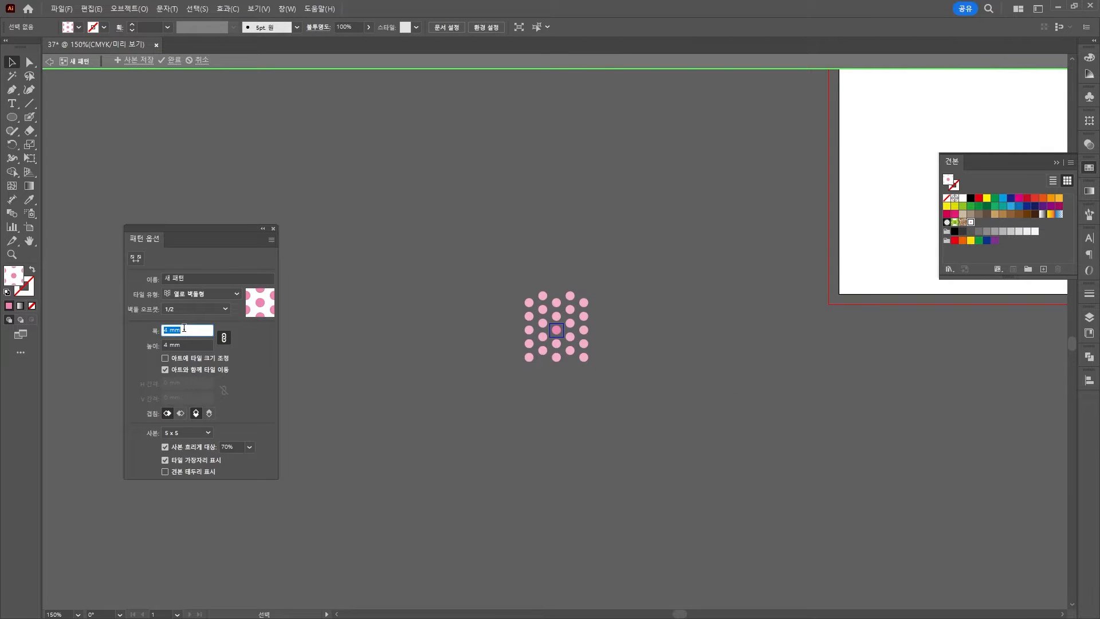
pyautogui.click(178, 60)
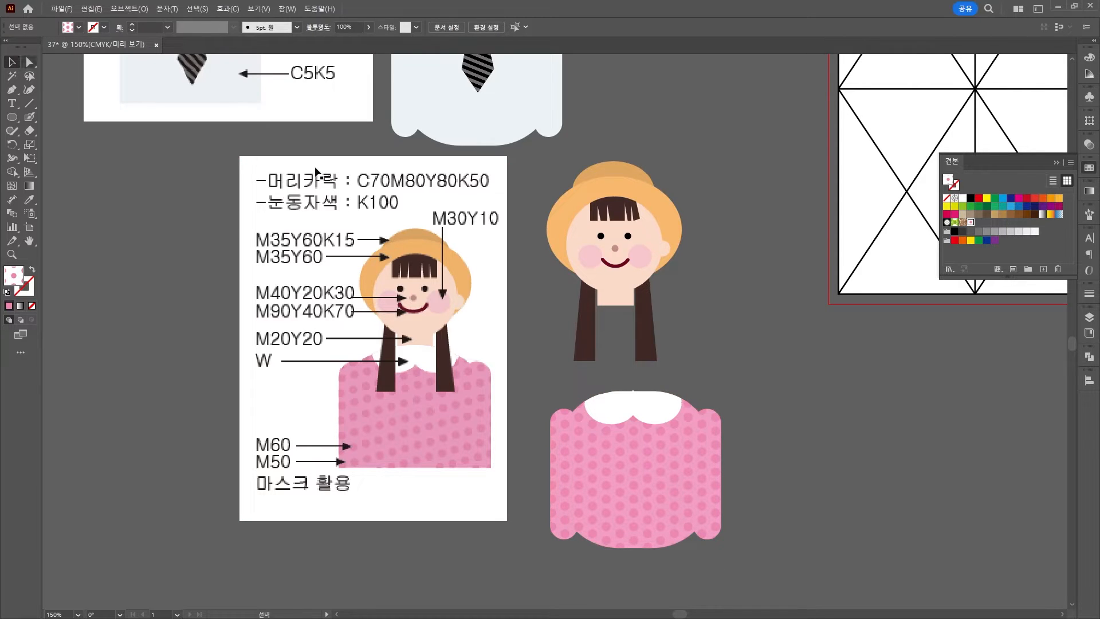
# Raise the dotted shirt to meet the girl's neck, and move the music note reference image below the grid artboard.
pyautogui.moveTo(662, 469); pyautogui.dragTo(647, 385)
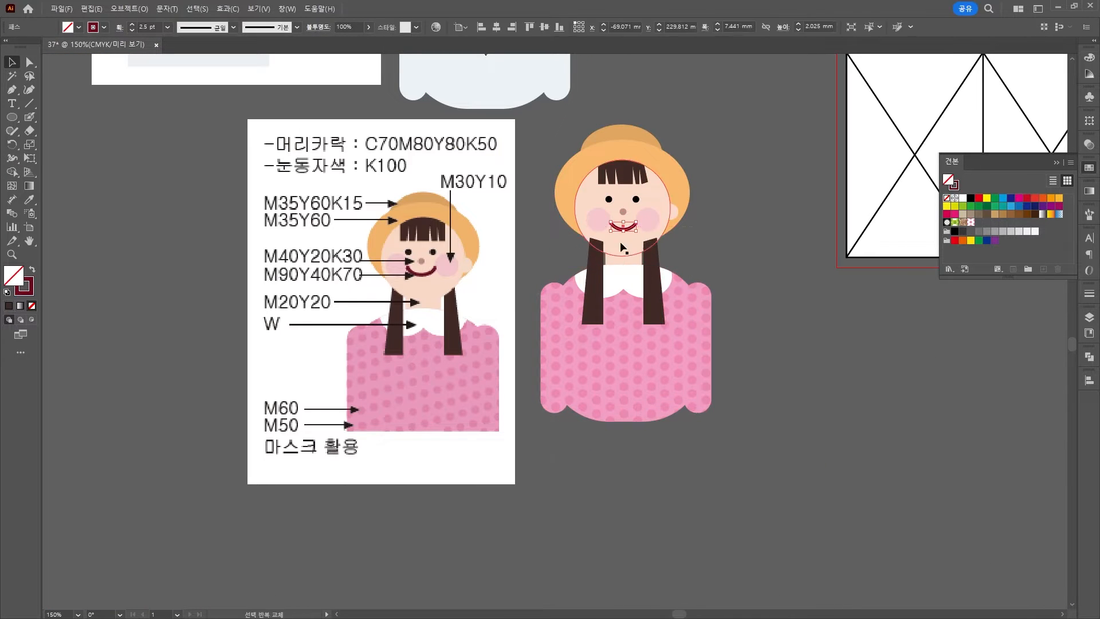
pyautogui.click(609, 260)
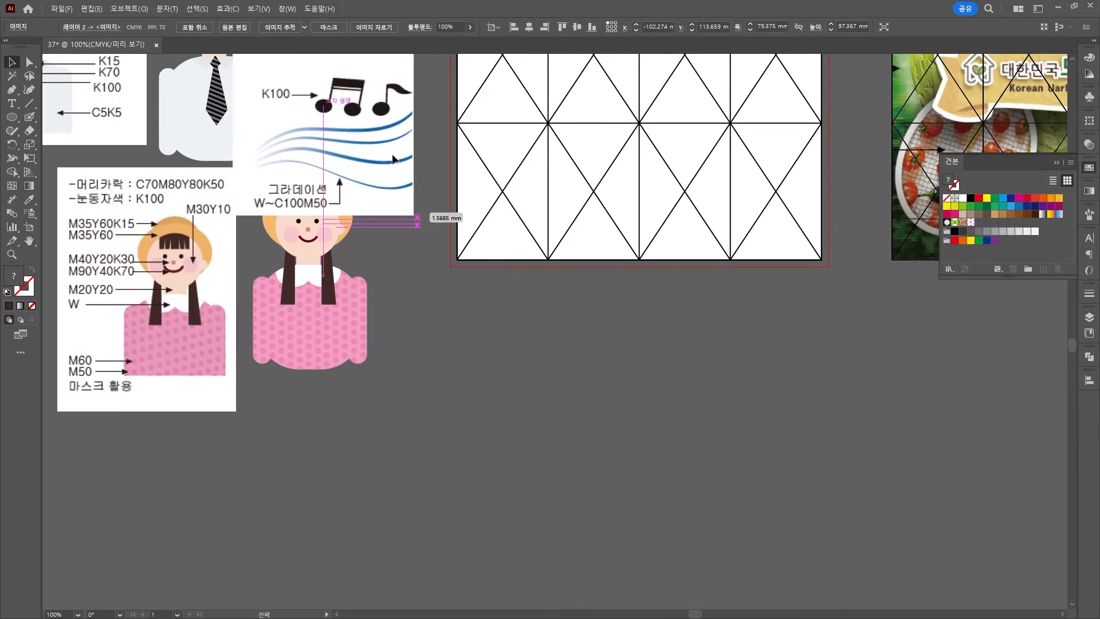
pyautogui.moveTo(256, 157); pyautogui.dragTo(399, 403)
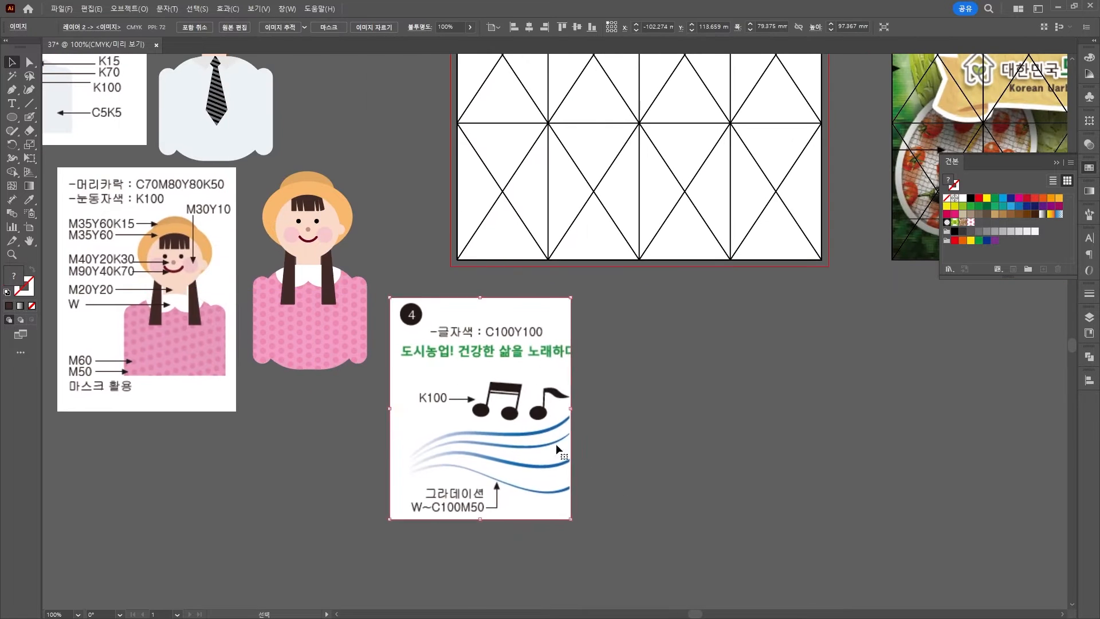
# Draw an open S-shaped curve about 116 mm wide across the lower part of the artboard's first grid row with the Pen tool.
pyautogui.hscroll(5, 399, 404)
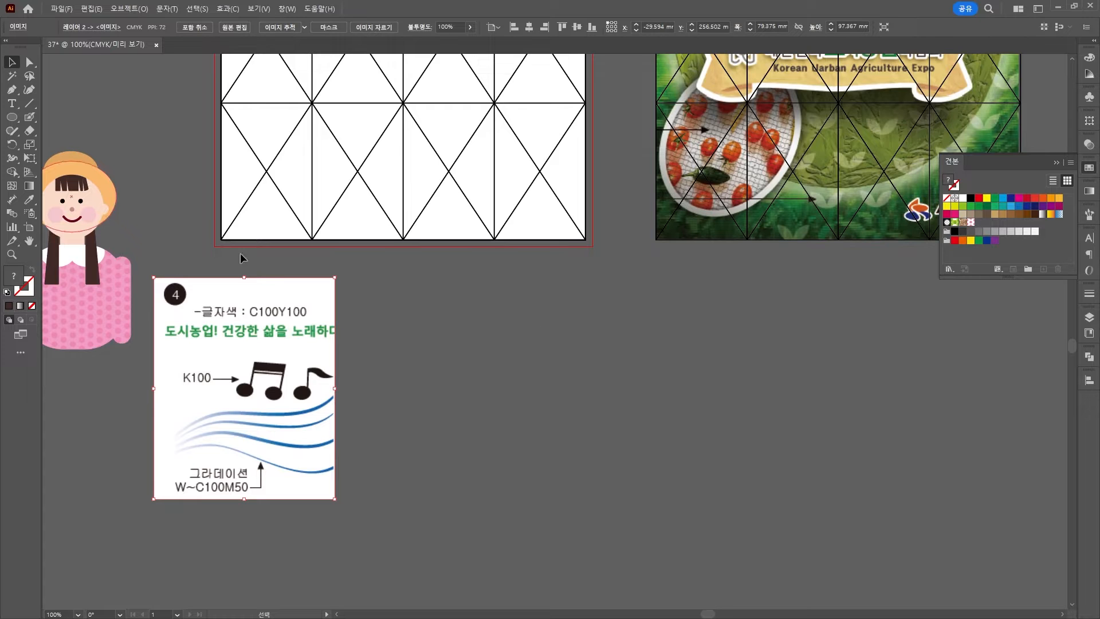
pyautogui.scroll(5, 498, 319)
pyautogui.hscroll(5, 545, 286)
pyautogui.scroll(5, 545, 287)
pyautogui.hscroll(-2, 545, 287)
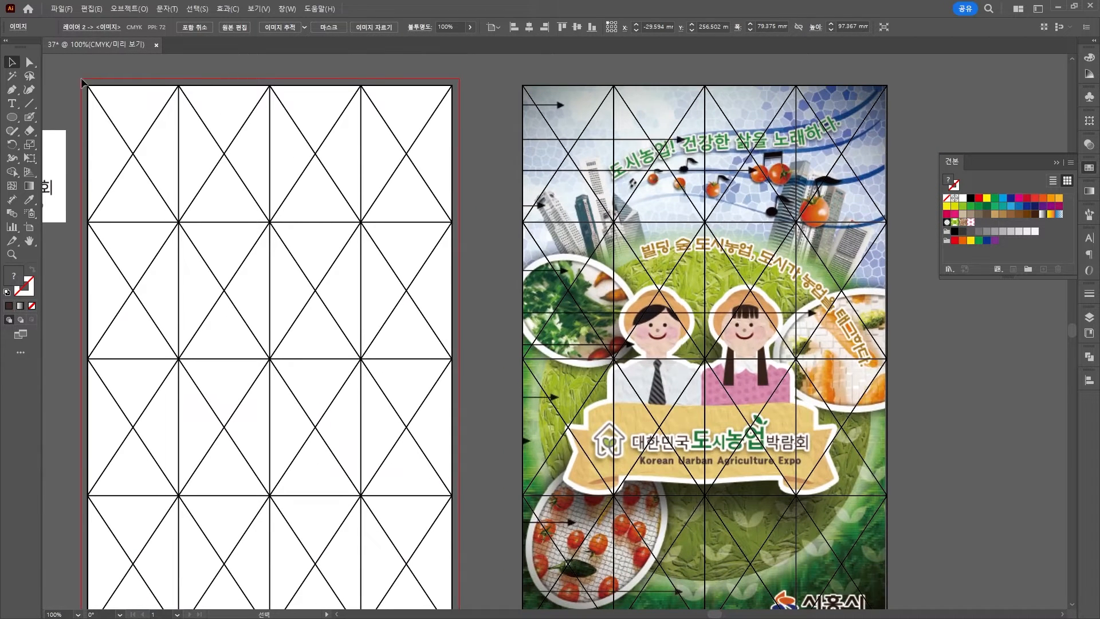
pyautogui.click(12, 91)
pyautogui.click(197, 195)
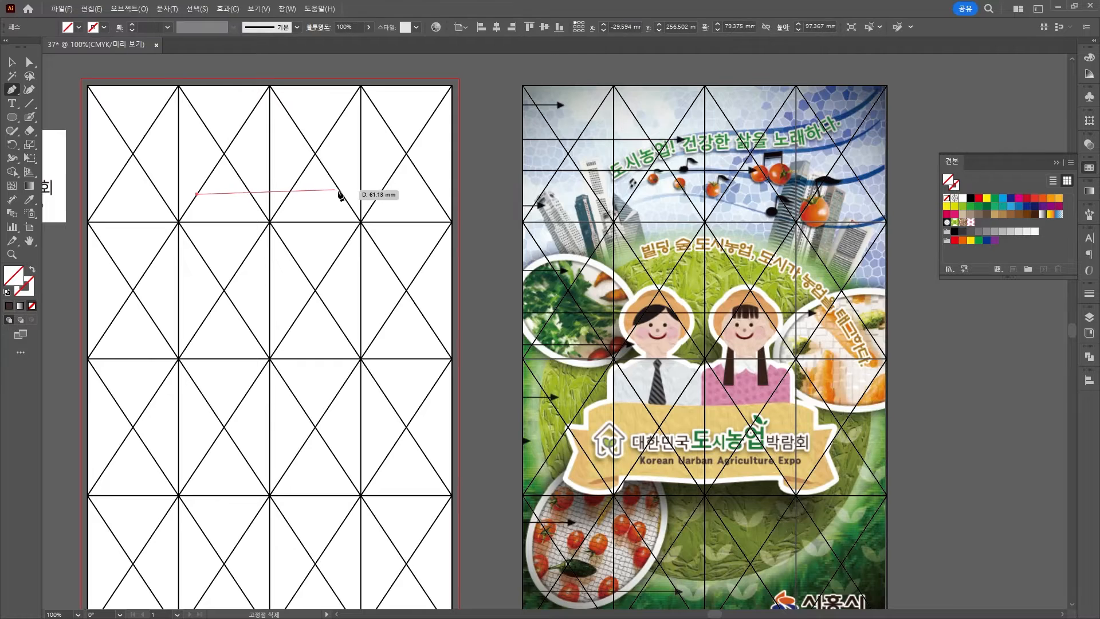
pyautogui.moveTo(349, 191); pyautogui.dragTo(437, 220)
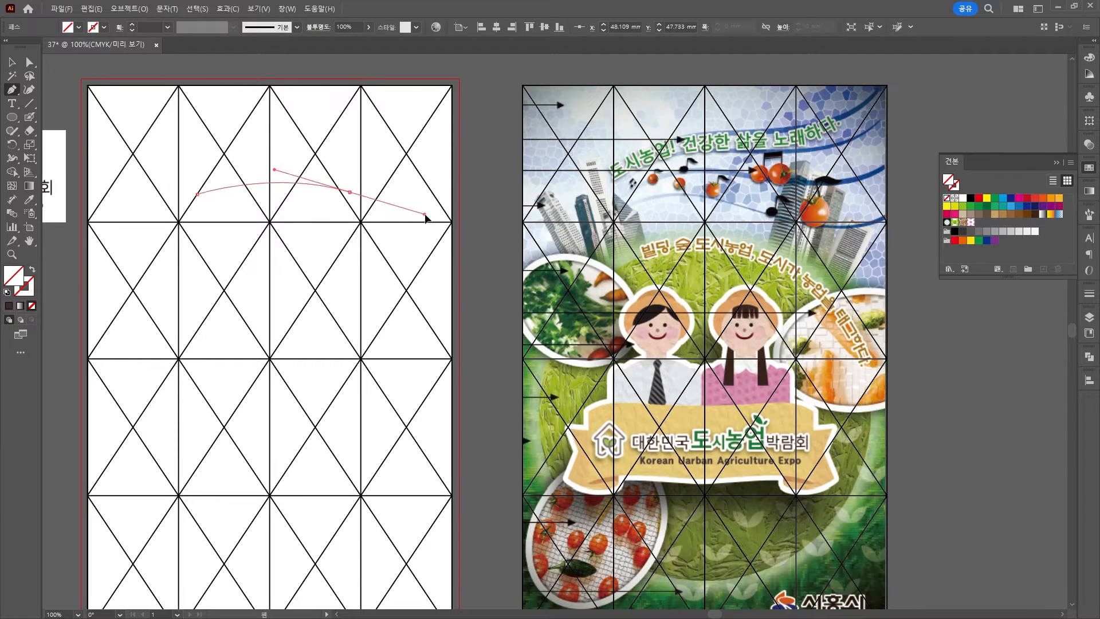
pyautogui.click(461, 192)
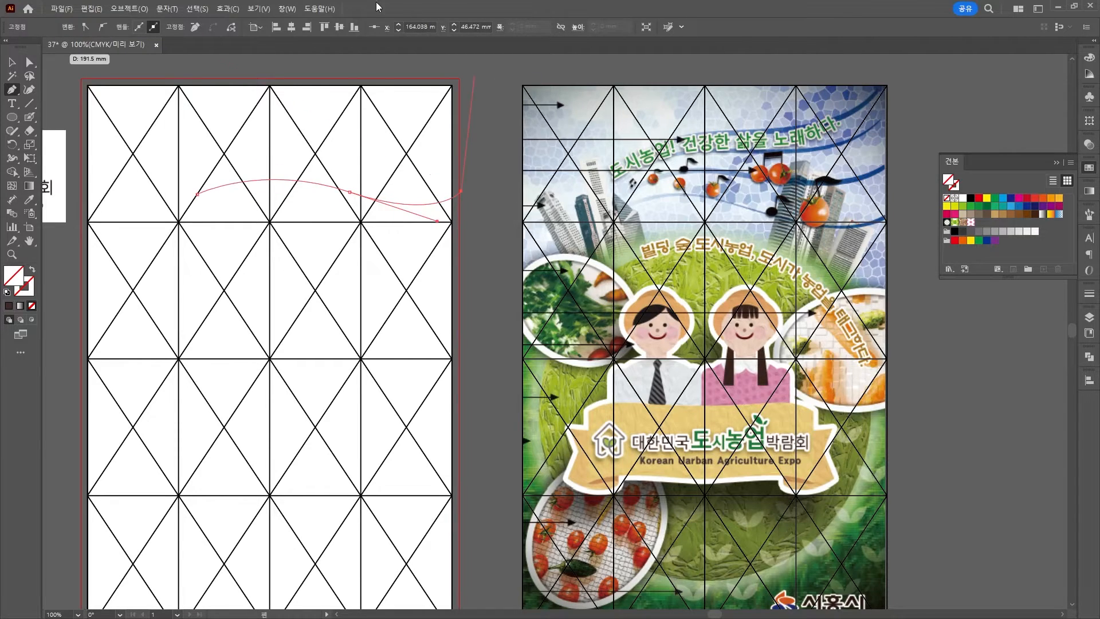
pyautogui.keyDown('ctrl'); pyautogui.click(239, 93); pyautogui.keyUp('ctrl')
# Give the wavy curve a 5 pt stroke.
pyautogui.click(12, 61)
pyautogui.click(327, 185)
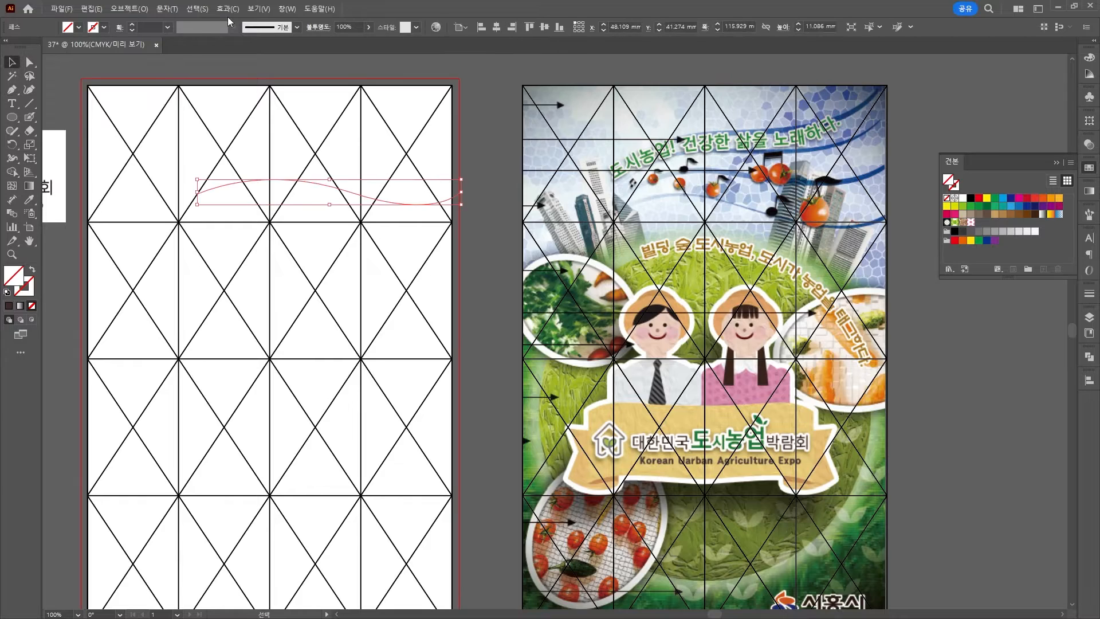
pyautogui.click(132, 25)
pyautogui.click(133, 25)
pyautogui.click(132, 25)
pyautogui.click(132, 25)
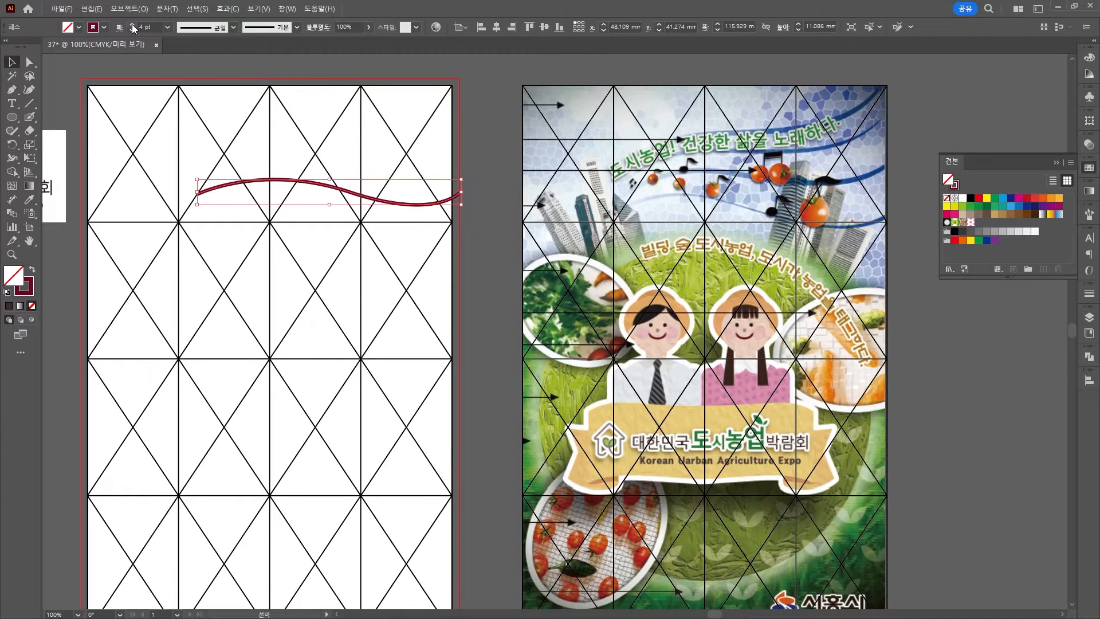
pyautogui.click(132, 24)
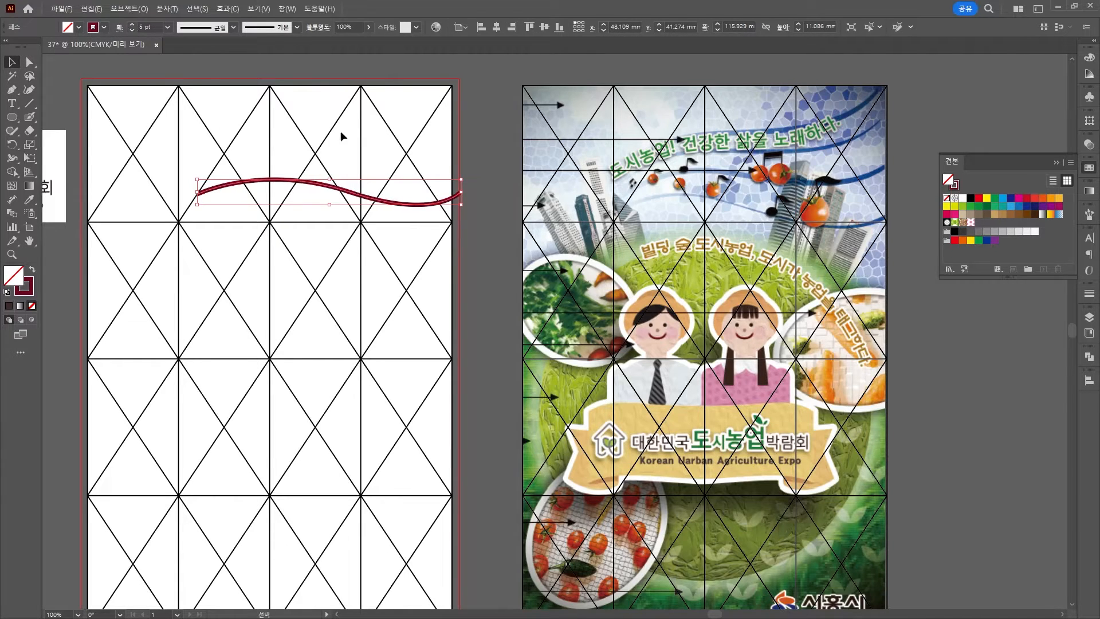
# Duplicate the wavy line upward three times, rotating each copy a little more so the four lines fan out at their right ends.
pyautogui.moveTo(319, 192); pyautogui.dragTo(319, 175)
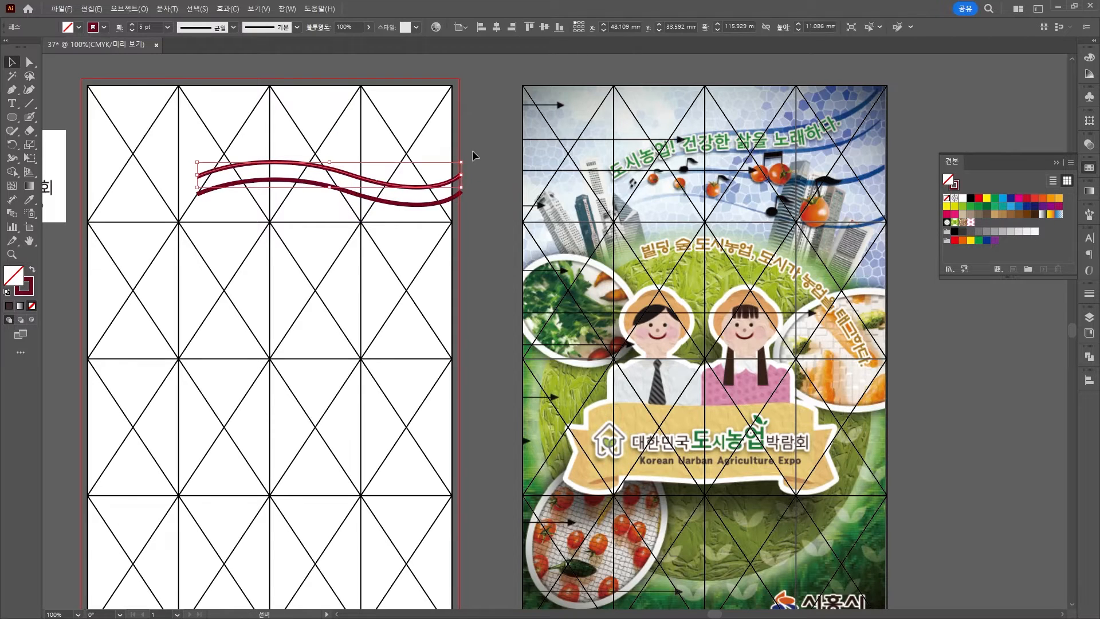
pyautogui.moveTo(468, 158); pyautogui.dragTo(463, 141)
pyautogui.moveTo(381, 177); pyautogui.dragTo(376, 143)
pyautogui.moveTo(460, 114); pyautogui.dragTo(453, 99)
pyautogui.moveTo(344, 139); pyautogui.dragTo(340, 146)
pyautogui.keyDown('alt'); pyautogui.moveTo(340, 146); pyautogui.dragTo(336, 128); pyautogui.keyUp('alt')
pyautogui.moveTo(452, 92); pyautogui.dragTo(442, 79)
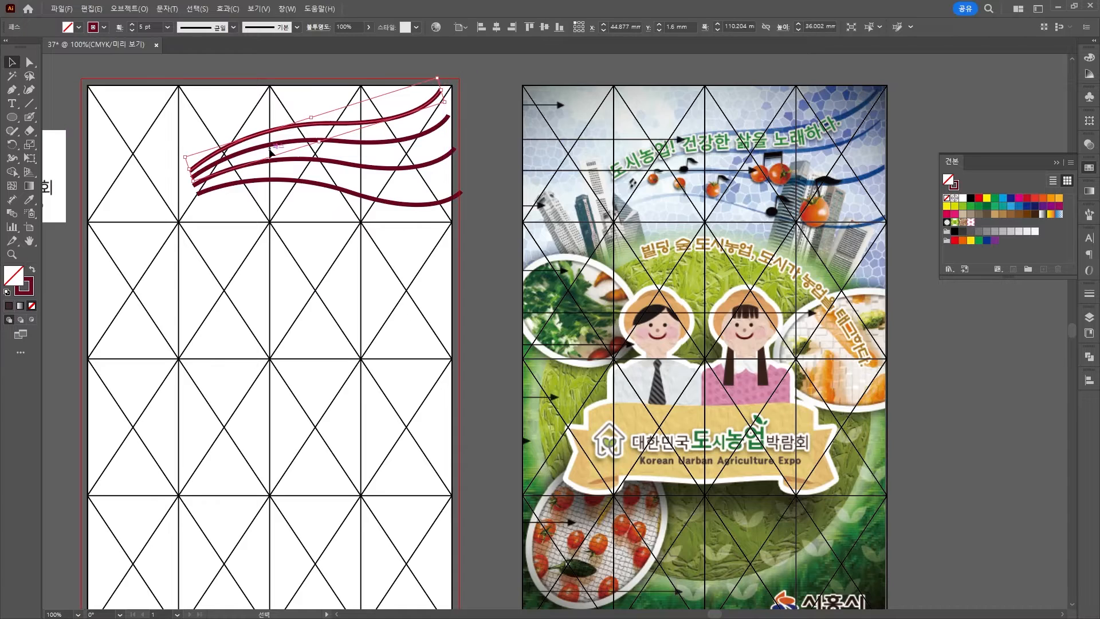
pyautogui.click(271, 144)
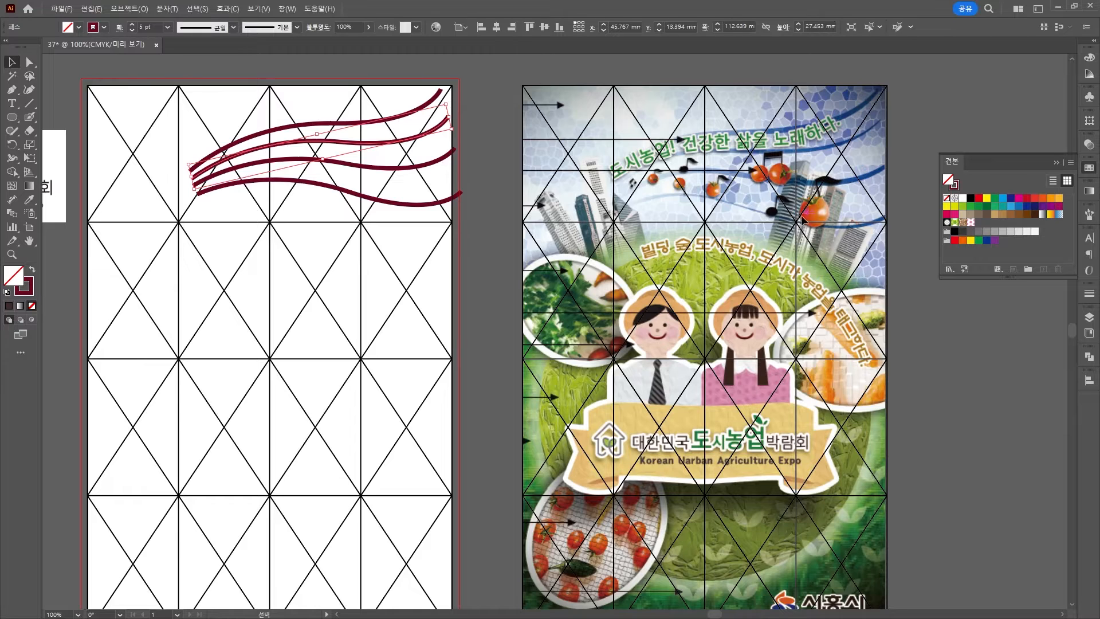
# Build a pair of K100 notes beside the music note reference from ellipse heads, line stems and a rectangular beam.
pyautogui.moveTo(380, 355); pyautogui.dragTo(467, 134)
pyautogui.moveTo(263, 527); pyautogui.dragTo(354, 312)
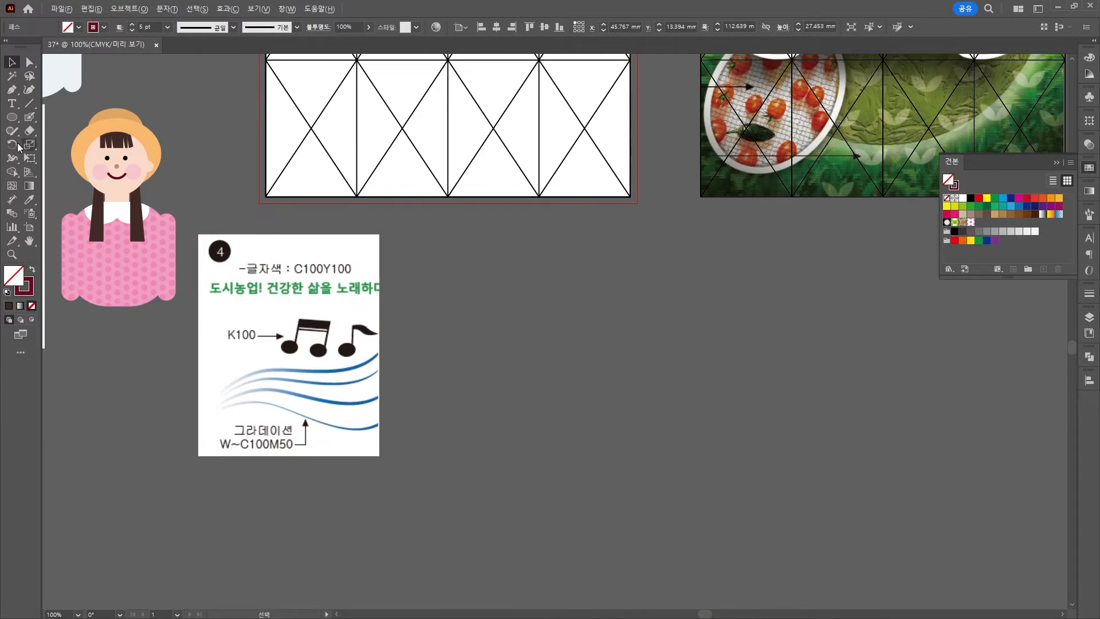
pyautogui.keyDown('alt'); pyautogui.click(12, 118); pyautogui.keyUp('alt')
pyautogui.rightClick(12, 117)
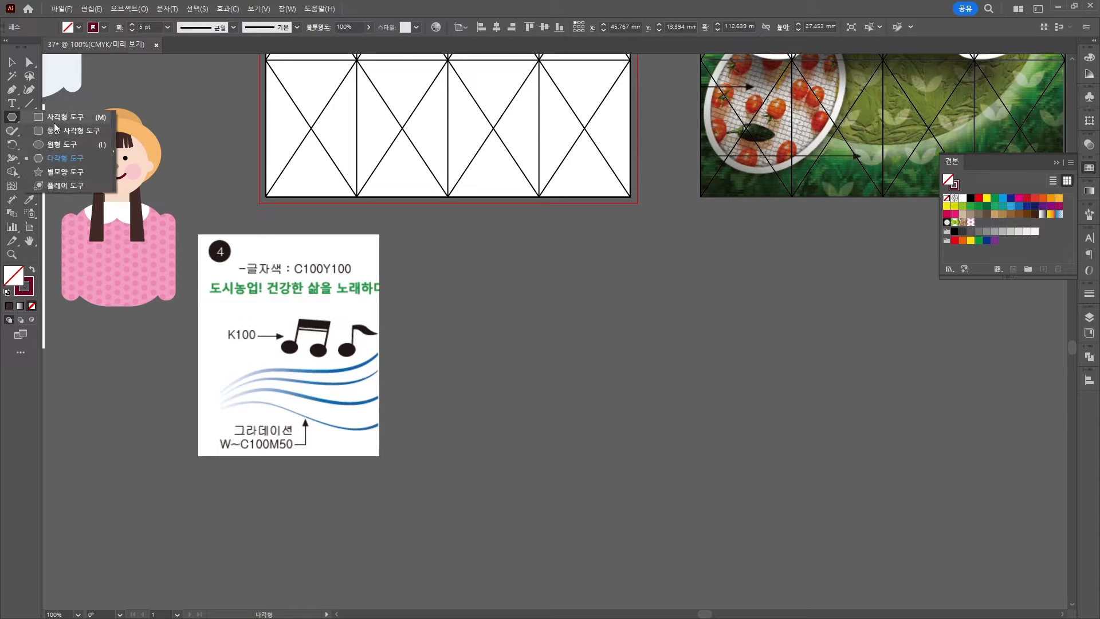
pyautogui.click(56, 145)
pyautogui.moveTo(423, 317); pyautogui.dragTo(447, 336)
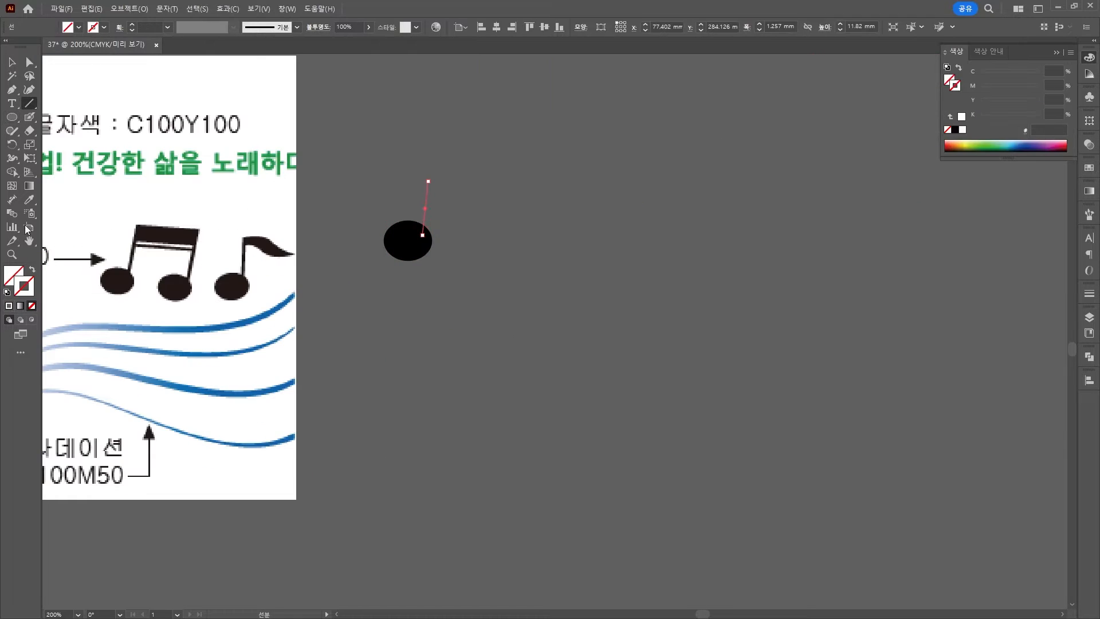
pyautogui.moveTo(434, 221); pyautogui.dragTo(436, 223)
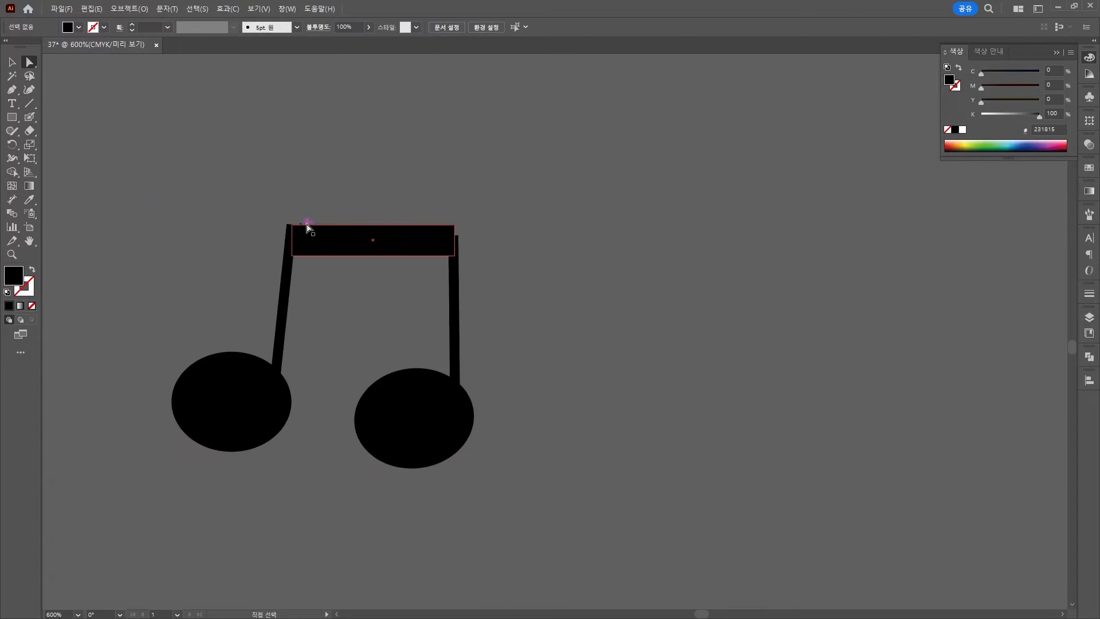
# Slant the beam's corners to meet the left note stem, and add a thin parallel line beneath the beam between both stems.
pyautogui.moveTo(308, 225); pyautogui.dragTo(286, 221)
pyautogui.moveTo(285, 266); pyautogui.dragTo(284, 274)
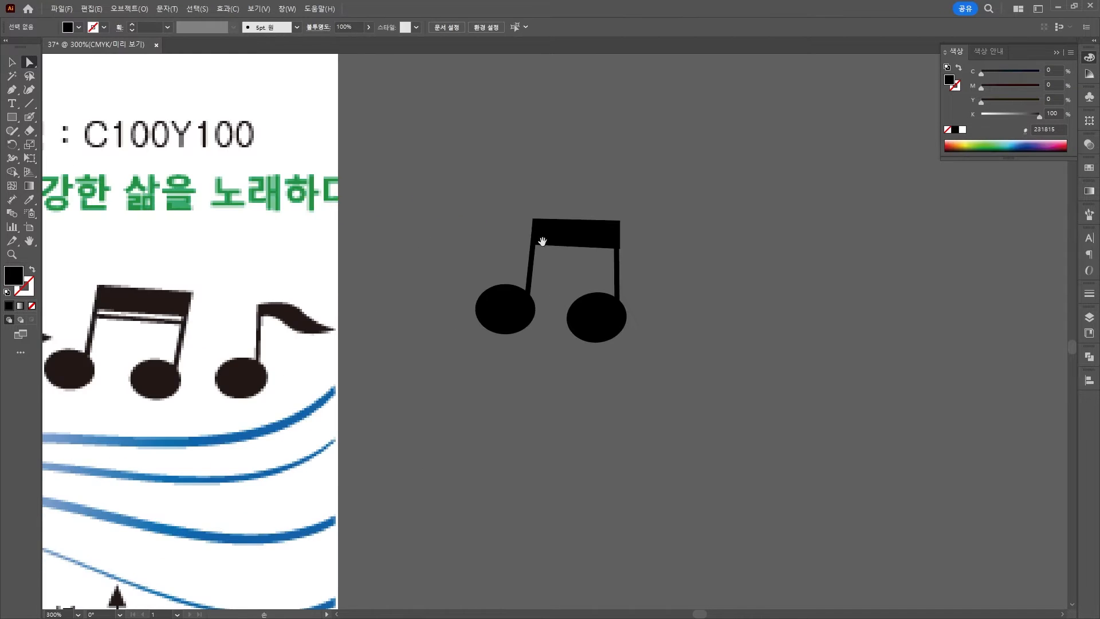
pyautogui.press('\\')
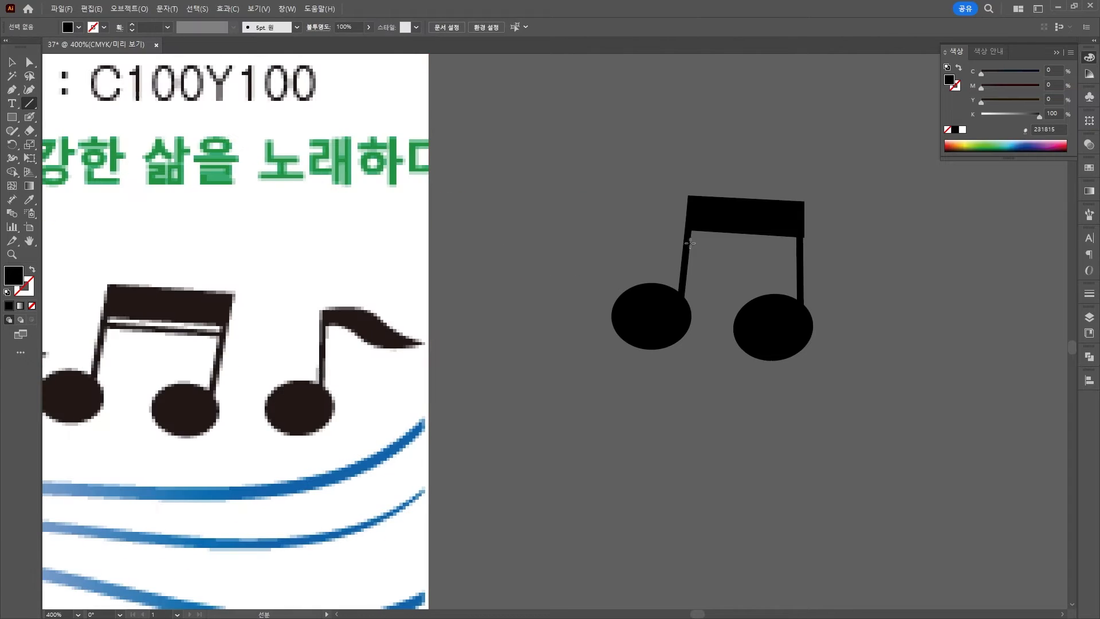
pyautogui.moveTo(691, 243); pyautogui.dragTo(803, 248)
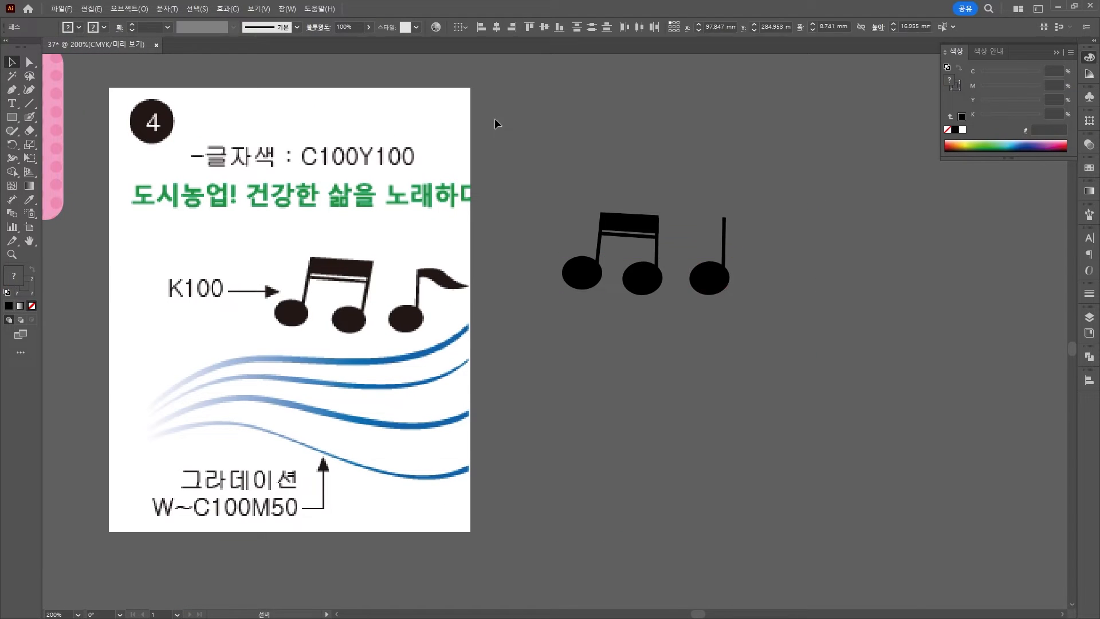
# Draw a curved flag with the Pen tool, fill it black without a stroke, and place it at the single note's stem top.
pyautogui.hotkey('ctrl', 'shift', 'a')
pyautogui.press('p')
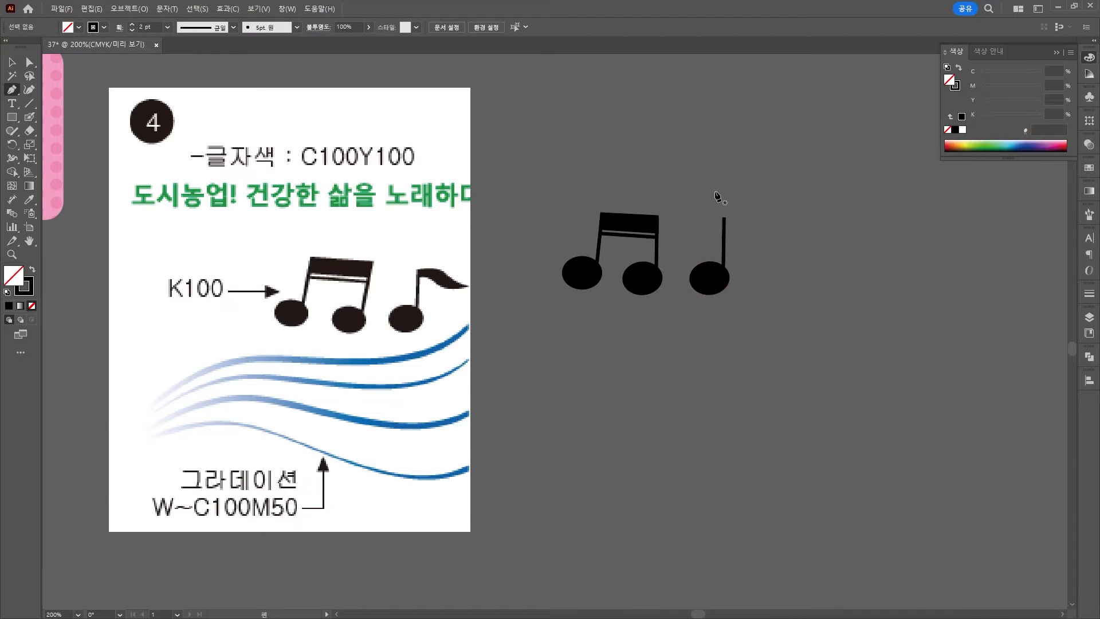
pyautogui.click(732, 235)
pyautogui.moveTo(777, 249); pyautogui.dragTo(785, 250)
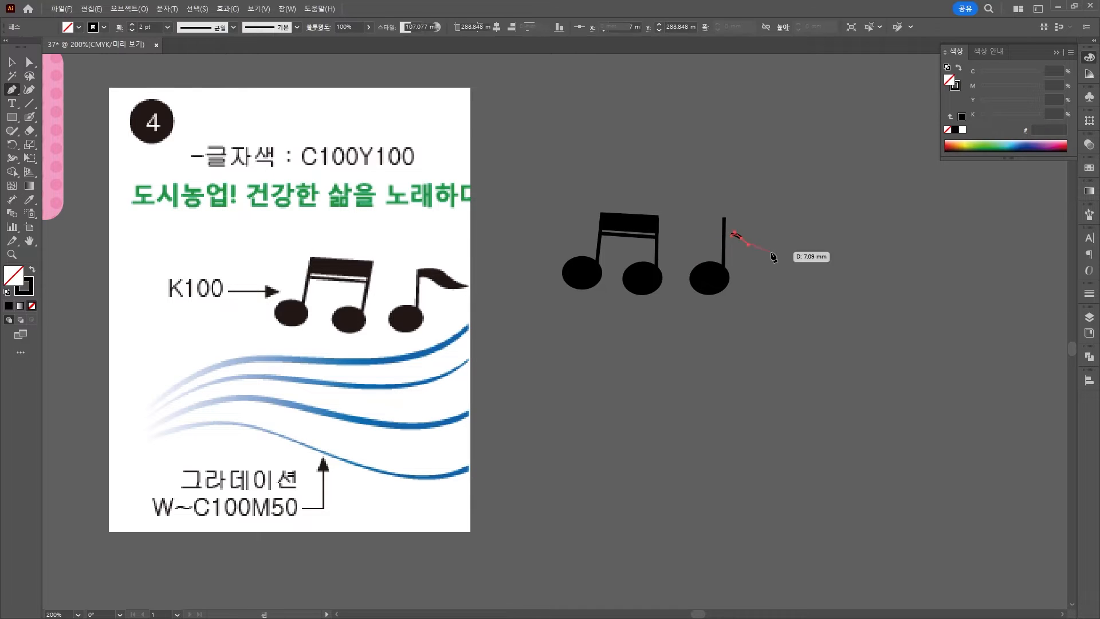
pyautogui.click(754, 227)
pyautogui.moveTo(731, 224)
pyautogui.mouseDown()
pyautogui.moveTo(720, 222)
pyautogui.moveTo(745, 227)
pyautogui.mouseUp()
pyautogui.click(731, 235)
pyautogui.press('v')
pyautogui.hotkey('shift', 'x')
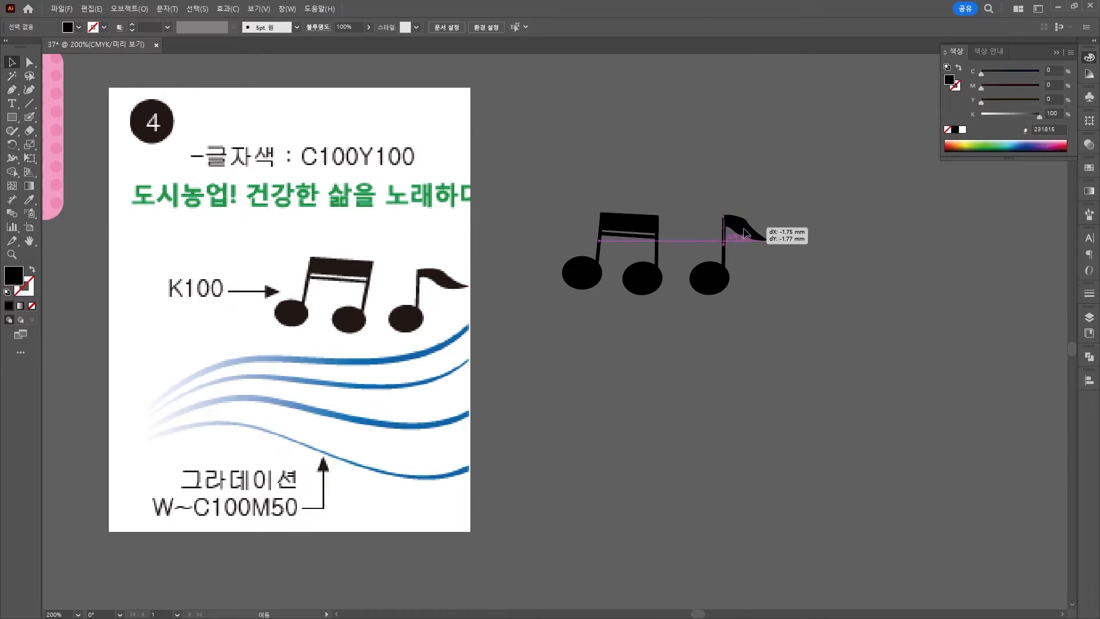
# Adjust the flag's anchor points at the stem so its inner edge sits flush with the top of the single note's stem.
pyautogui.hotkey('ctrl', '+')
pyautogui.hotkey('ctrl', '+')
pyautogui.press('a')
pyautogui.moveTo(628, 269)
pyautogui.mouseDown()
pyautogui.moveTo(645, 265)
pyautogui.moveTo(631, 282)
pyautogui.mouseUp()
pyautogui.click(740, 194)
pyautogui.scroll(-1, 739, 194)
pyautogui.scroll(3, 740, 219)
pyautogui.click(736, 235)
pyautogui.press('Up')
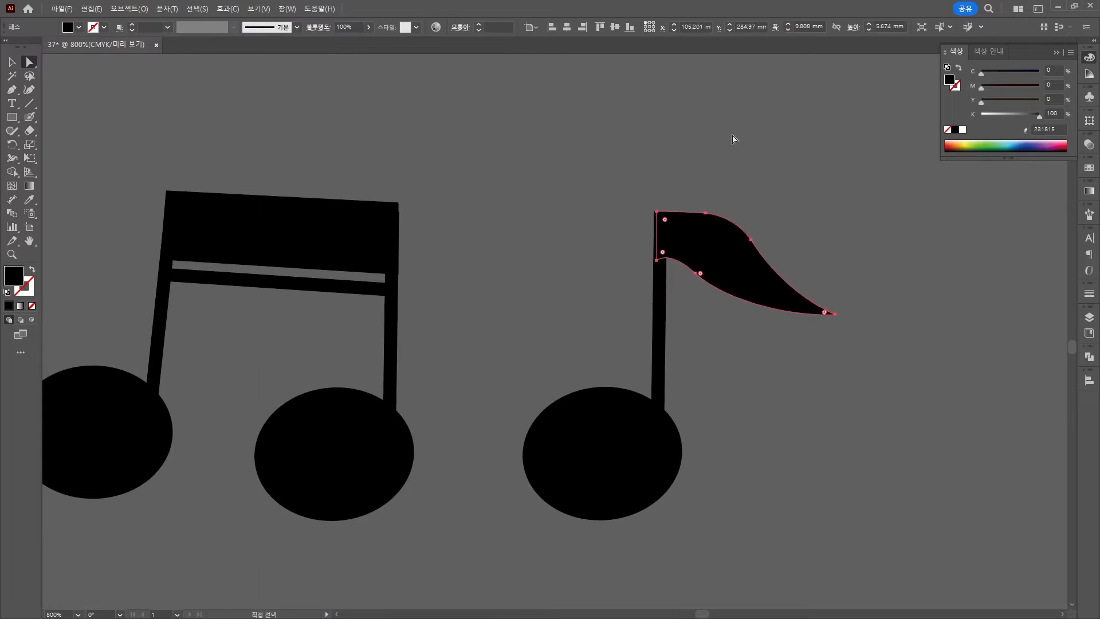
# Reshape the flag's curve and pull its pointed tip further outward to match the reference note.
pyautogui.scroll(1, 734, 172)
pyautogui.moveTo(473, 228); pyautogui.dragTo(482, 212)
pyautogui.scroll(-4, 663, 133)
pyautogui.scroll(3, 688, 154)
pyautogui.moveTo(588, 199); pyautogui.dragTo(608, 196)
pyautogui.click(648, 126)
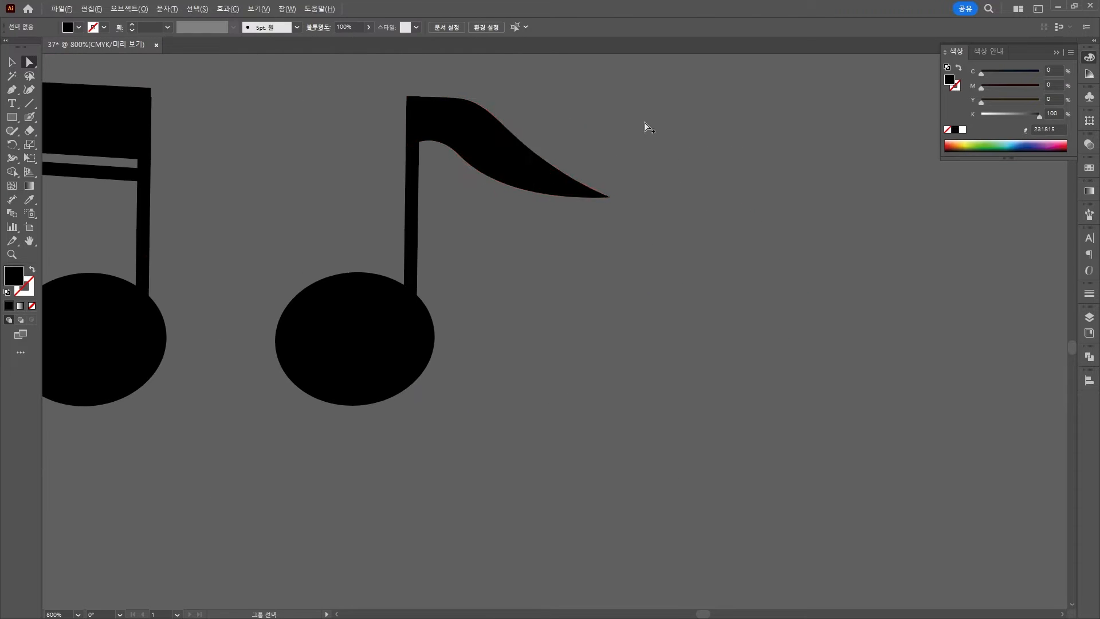
pyautogui.scroll(-5, 642, 219)
pyautogui.press('v')
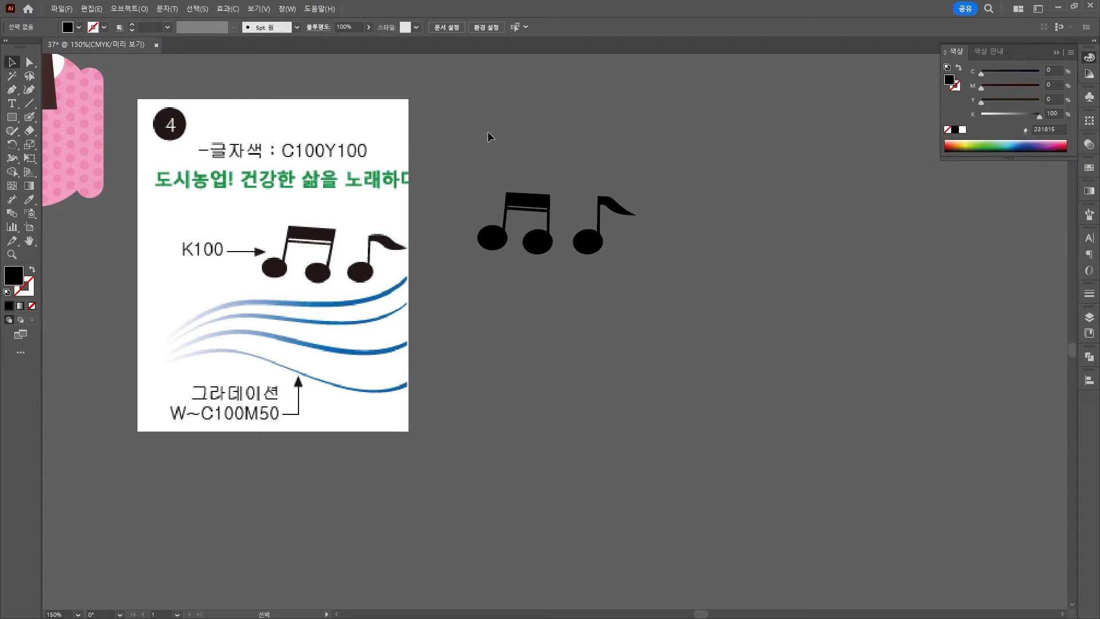
# Expand the fill and stroke of the four wavy staff lines on the poster artboard into editable shapes.
pyautogui.scroll(-1, 625, 282)
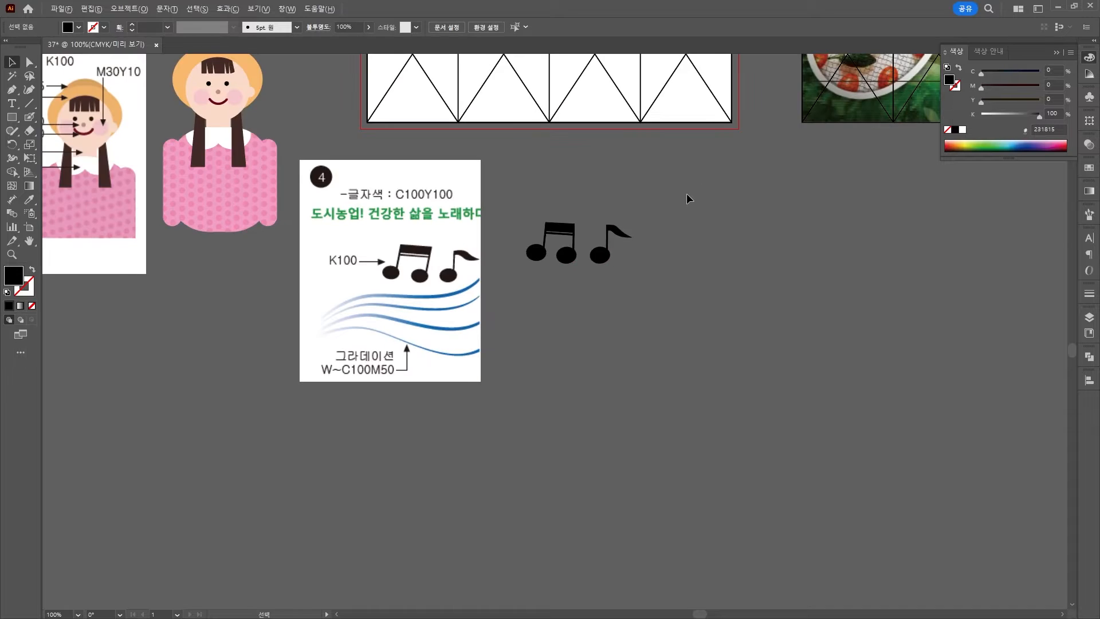
pyautogui.moveTo(673, 180); pyautogui.dragTo(596, 361)
pyautogui.moveTo(664, 165); pyautogui.dragTo(528, 405)
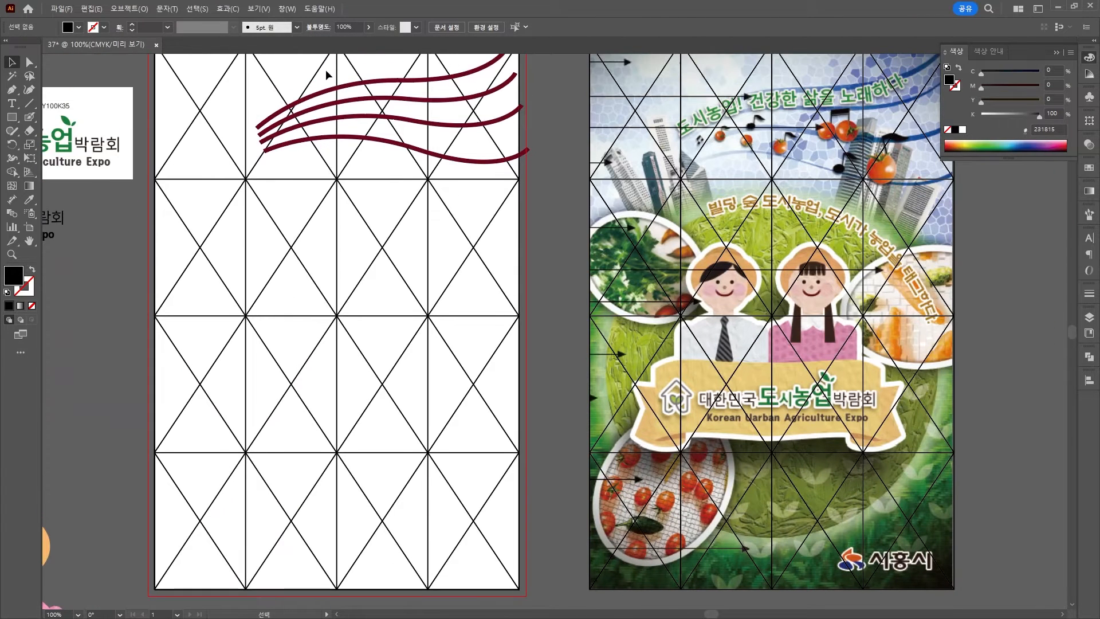
pyautogui.click(328, 74)
pyautogui.scroll(4, 400, 167)
pyautogui.scroll(1, 404, 165)
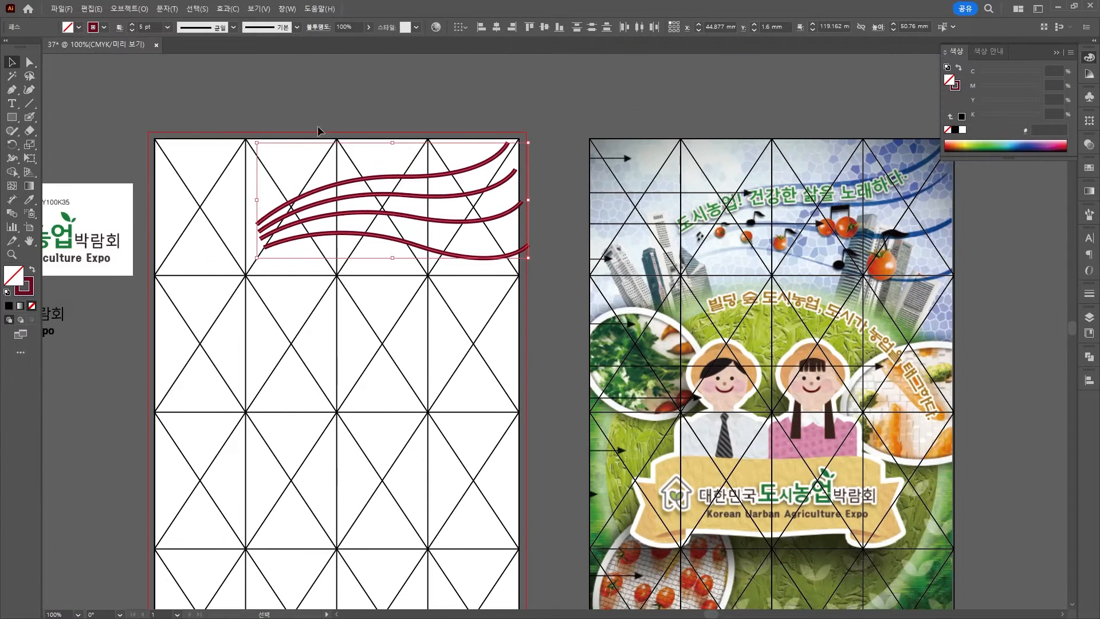
pyautogui.click(129, 9)
pyautogui.click(152, 157)
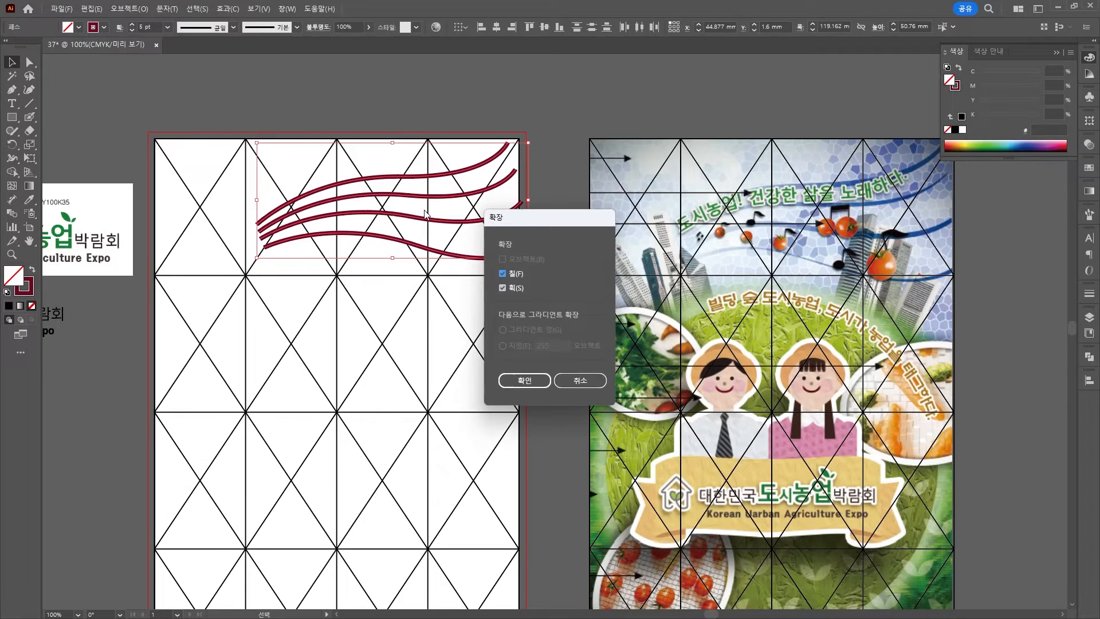
pyautogui.click(524, 381)
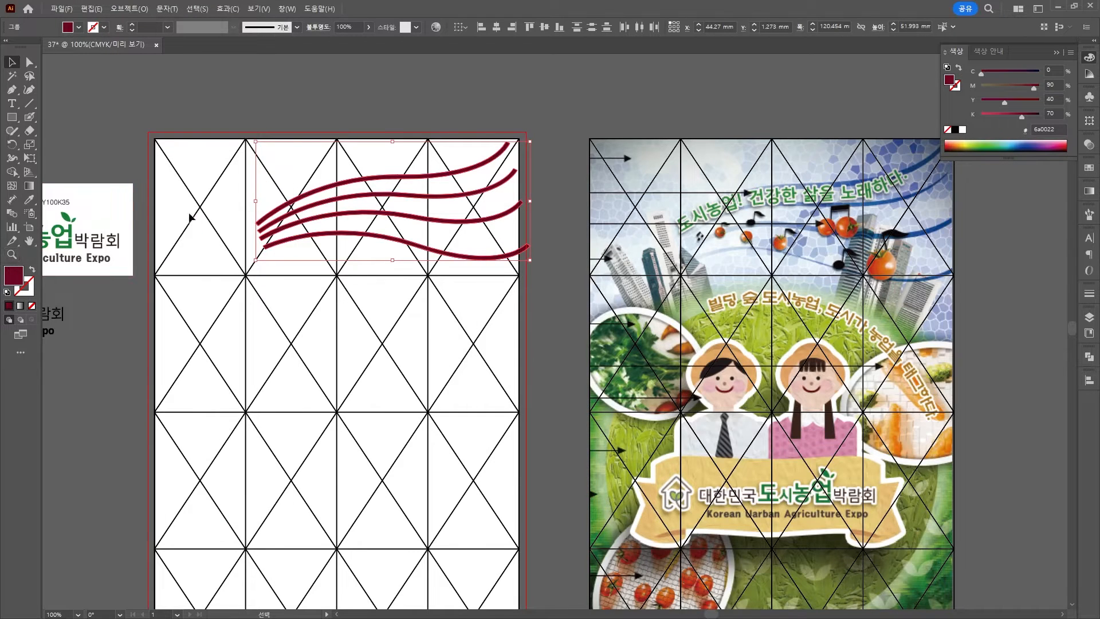
# Apply a linear gradient to the staff lines and set the bottom line's end stop to C100 M50 Y0 K0.
pyautogui.click(29, 187)
pyautogui.click(992, 273)
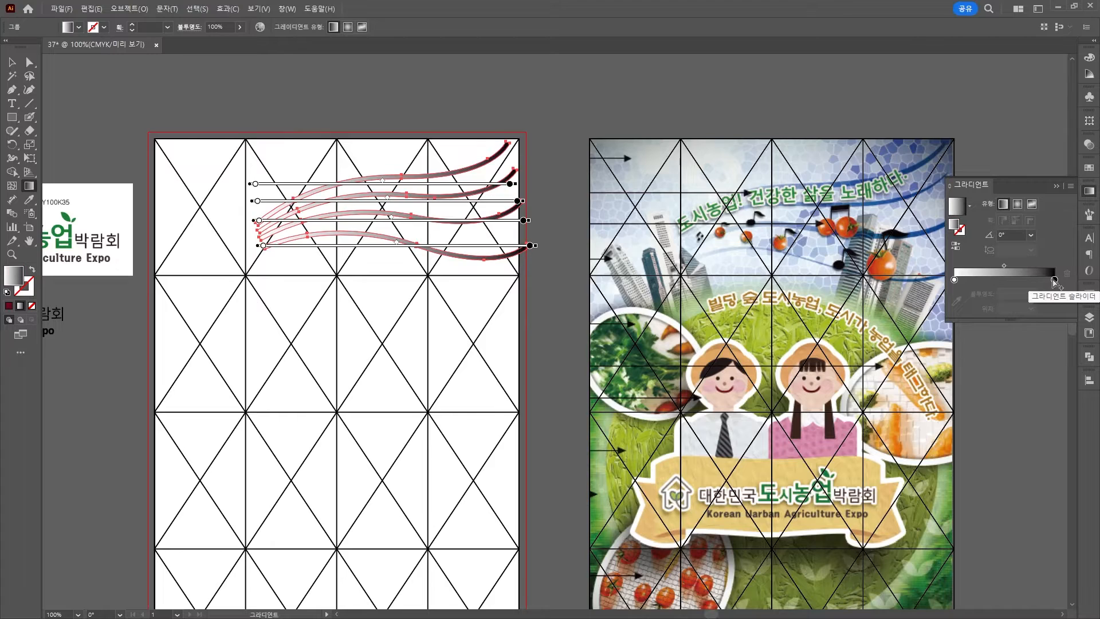
pyautogui.doubleClick(1054, 280)
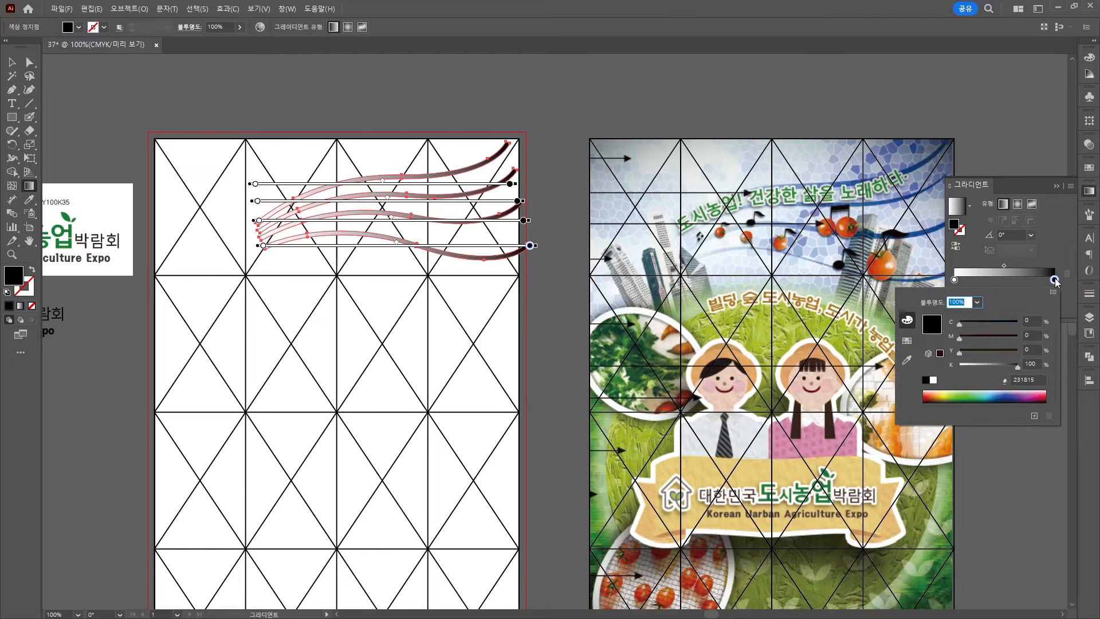
pyautogui.press('Tab')
pyautogui.write('100')
pyautogui.press('Tab')
pyautogui.write('50')
pyautogui.press('Tab')
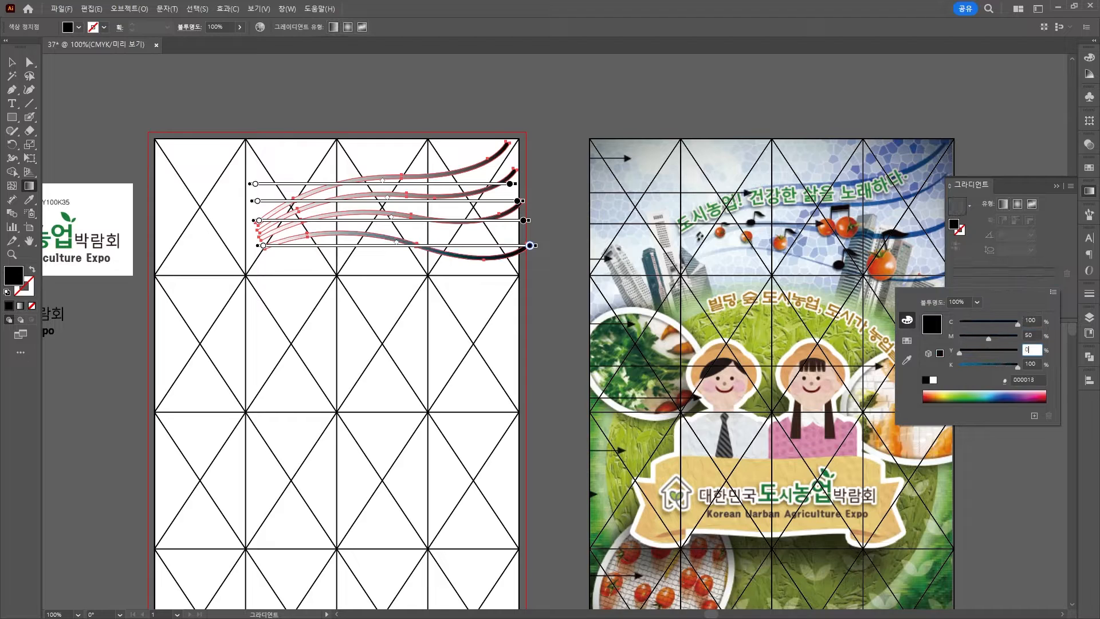
pyautogui.press('Tab')
pyautogui.write('0')
pyautogui.press('Return')
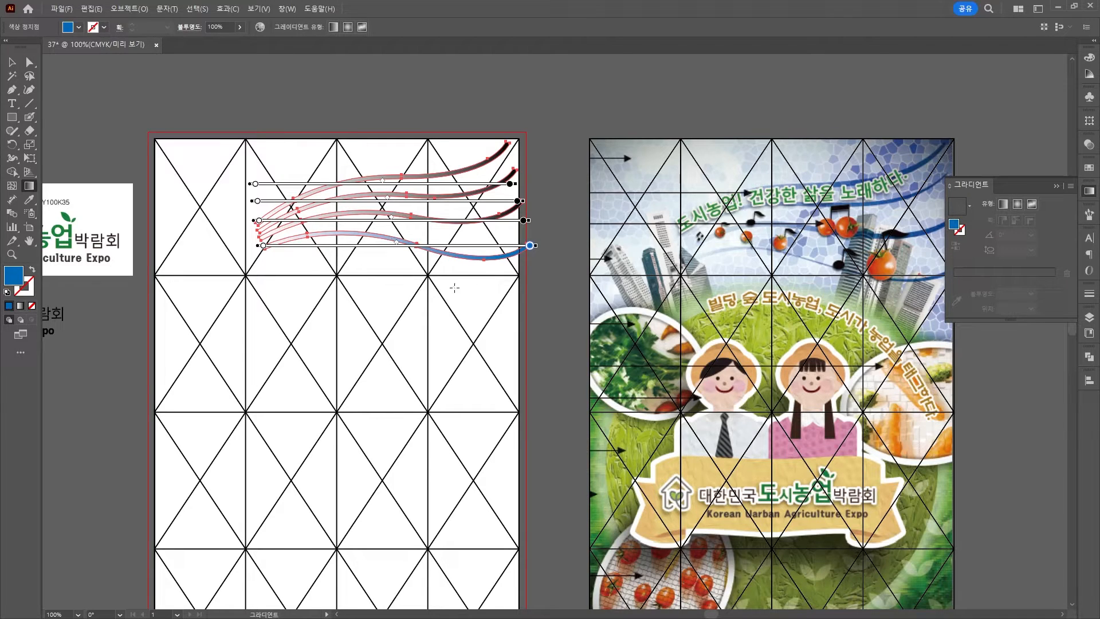
# Copy the bottom line's white-to-blue gradient onto the other three staff lines with the Eyedropper.
pyautogui.click(13, 63)
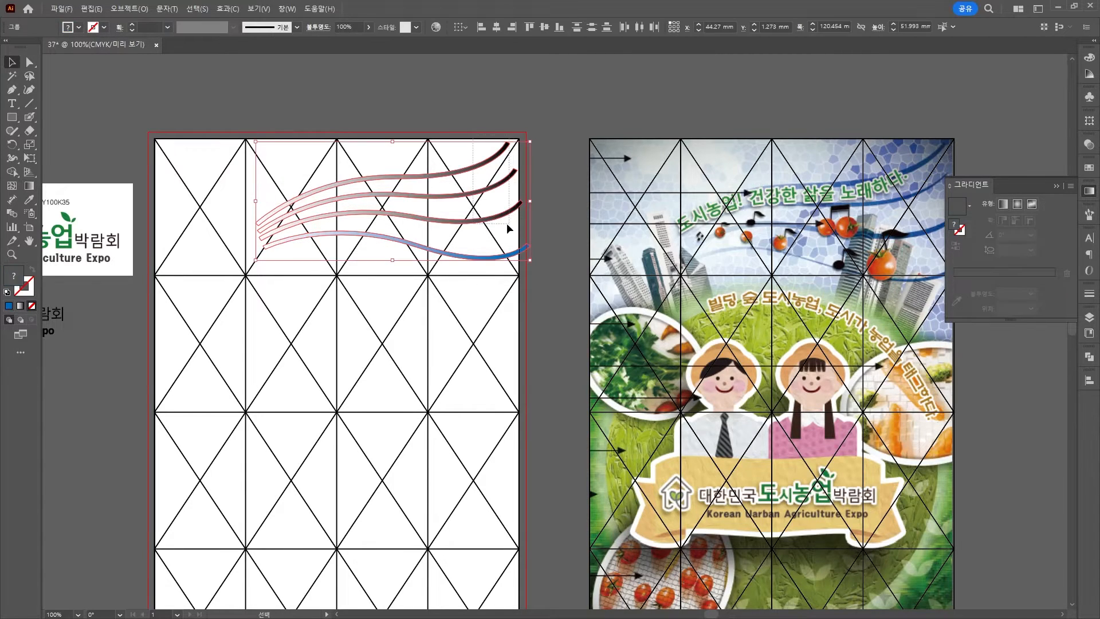
pyautogui.click(388, 205)
pyautogui.click(29, 200)
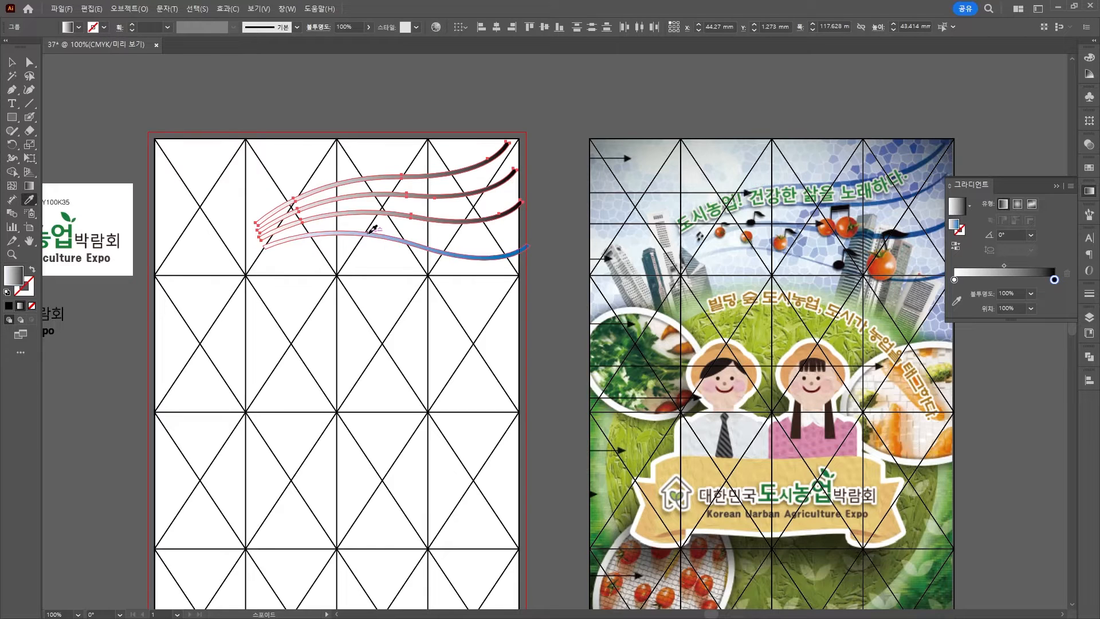
pyautogui.click(369, 232)
pyautogui.click(305, 69)
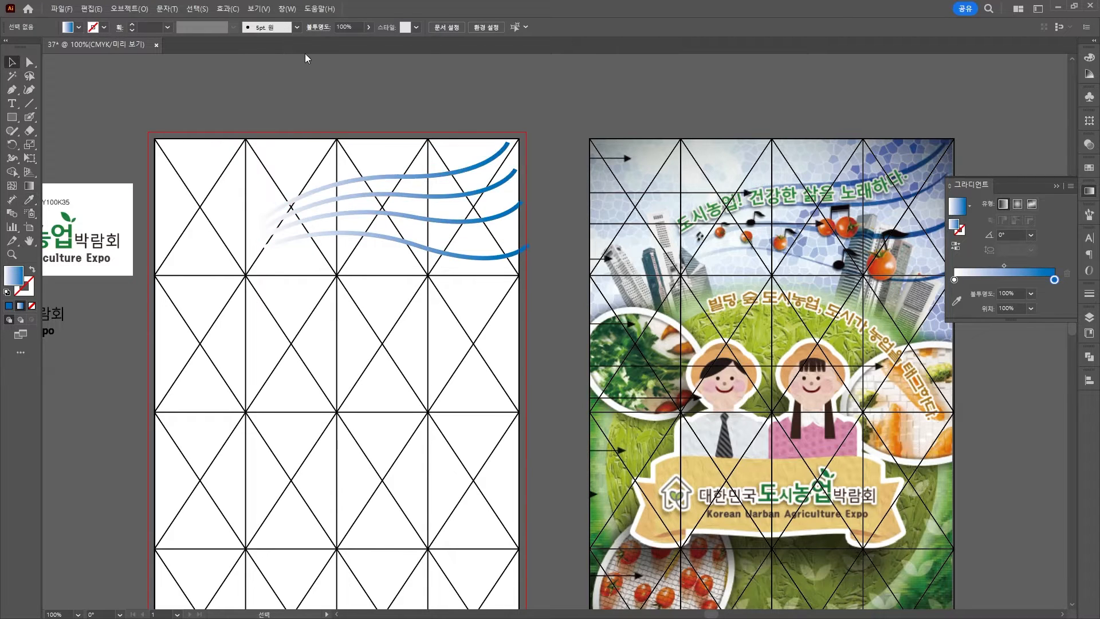
# Taper the outer end of the second staff line to a point by shifting its corner anchor.
pyautogui.moveTo(467, 119); pyautogui.dragTo(467, 118)
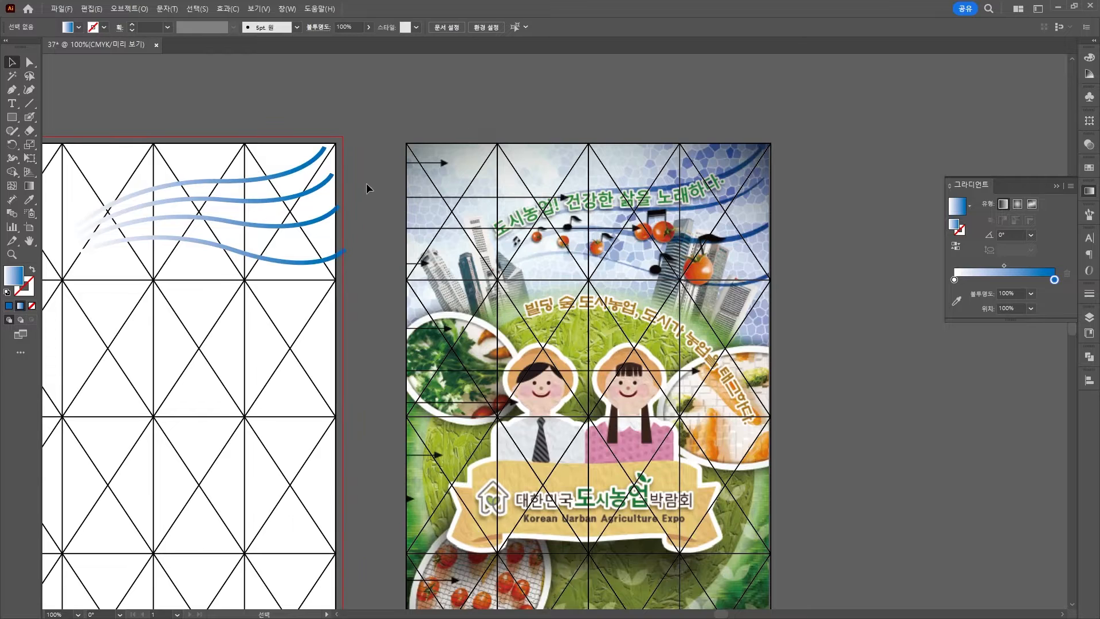
pyautogui.click(33, 62)
pyautogui.scroll(5, 348, 168)
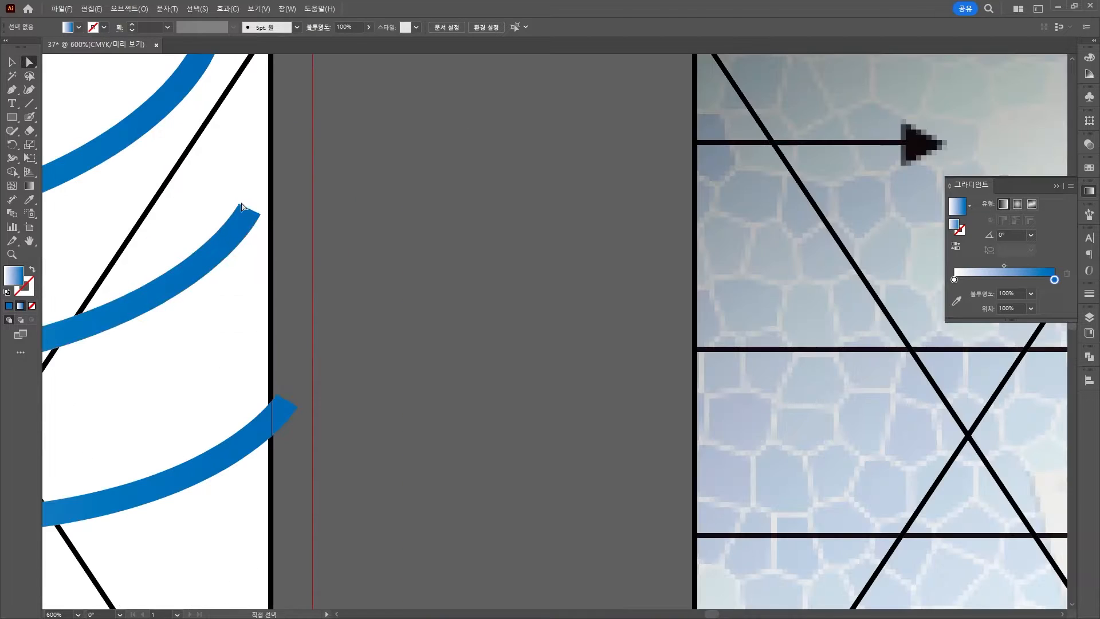
pyautogui.moveTo(242, 201); pyautogui.dragTo(262, 213)
pyautogui.scroll(-3, 349, 200)
pyautogui.moveTo(373, 184); pyautogui.dragTo(374, 182)
pyautogui.click(516, 230)
pyautogui.scroll(-2, 520, 233)
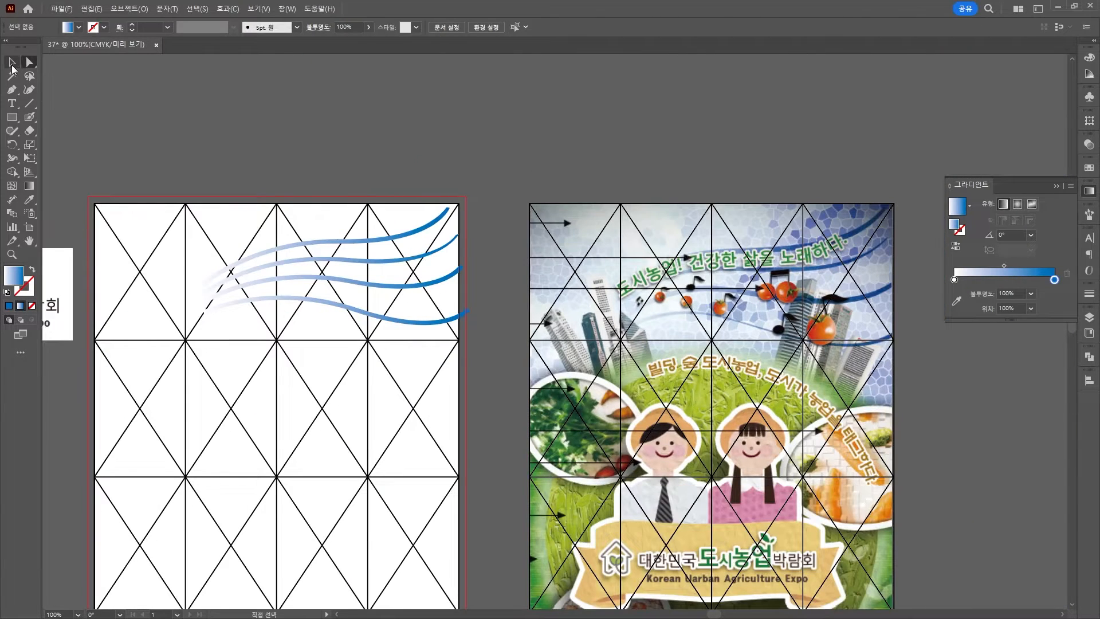
# Draw a curved open path over the upper staff lines with the Pen tool to carry the slogan.
pyautogui.click(12, 67)
pyautogui.moveTo(221, 496); pyautogui.dragTo(405, 351)
pyautogui.moveTo(394, 567); pyautogui.dragTo(437, 376)
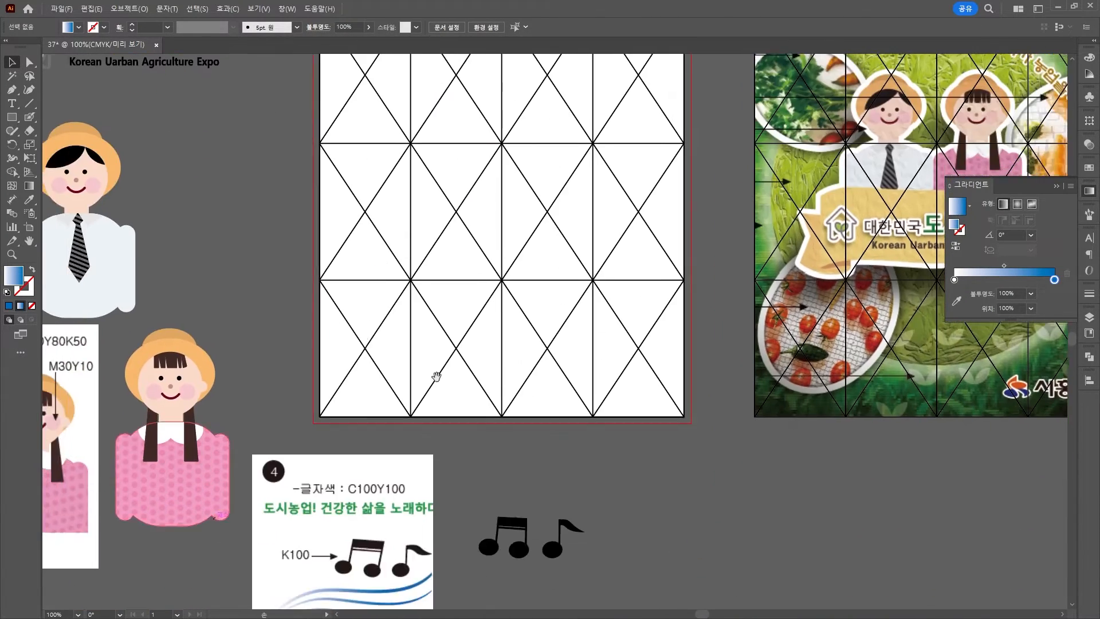
pyautogui.moveTo(638, 133); pyautogui.dragTo(375, 387)
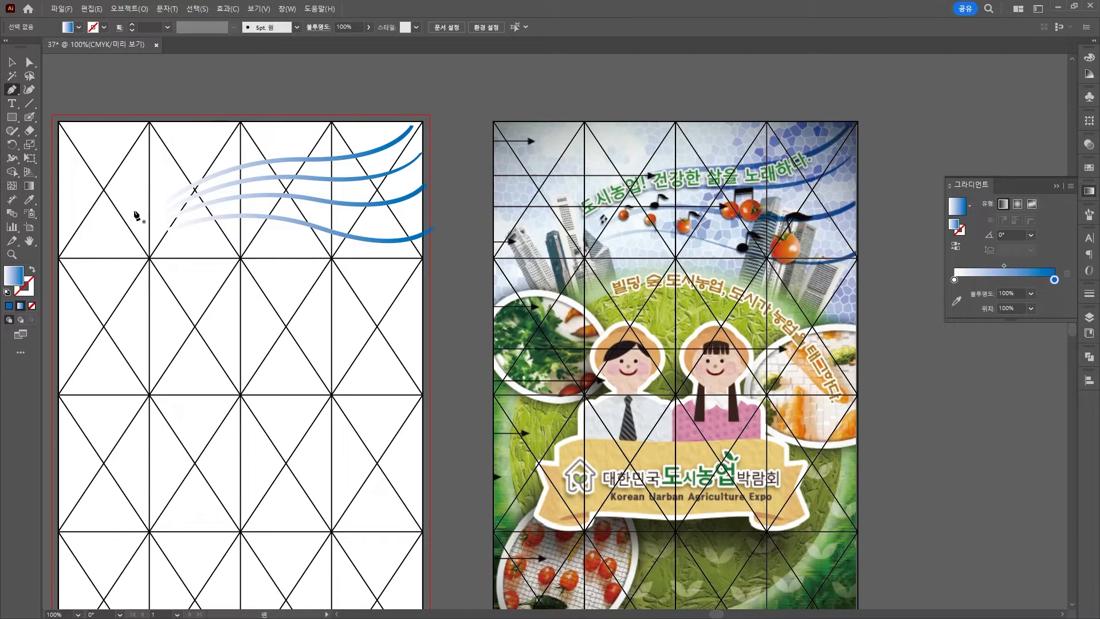
pyautogui.click(153, 214)
pyautogui.moveTo(275, 173); pyautogui.dragTo(304, 174)
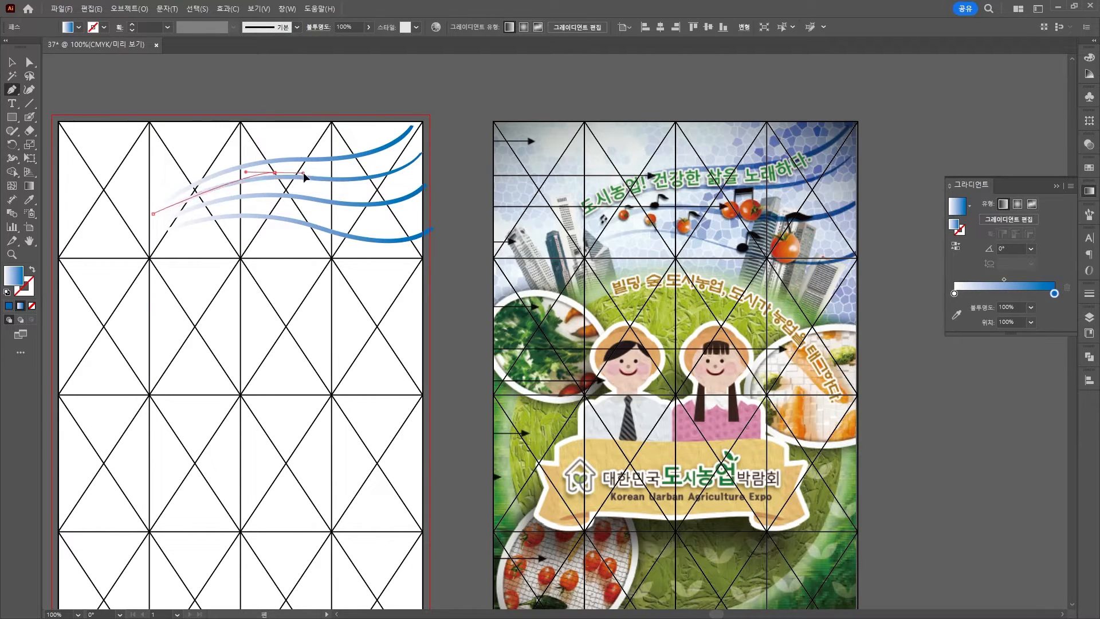
pyautogui.moveTo(392, 160); pyautogui.dragTo(412, 148)
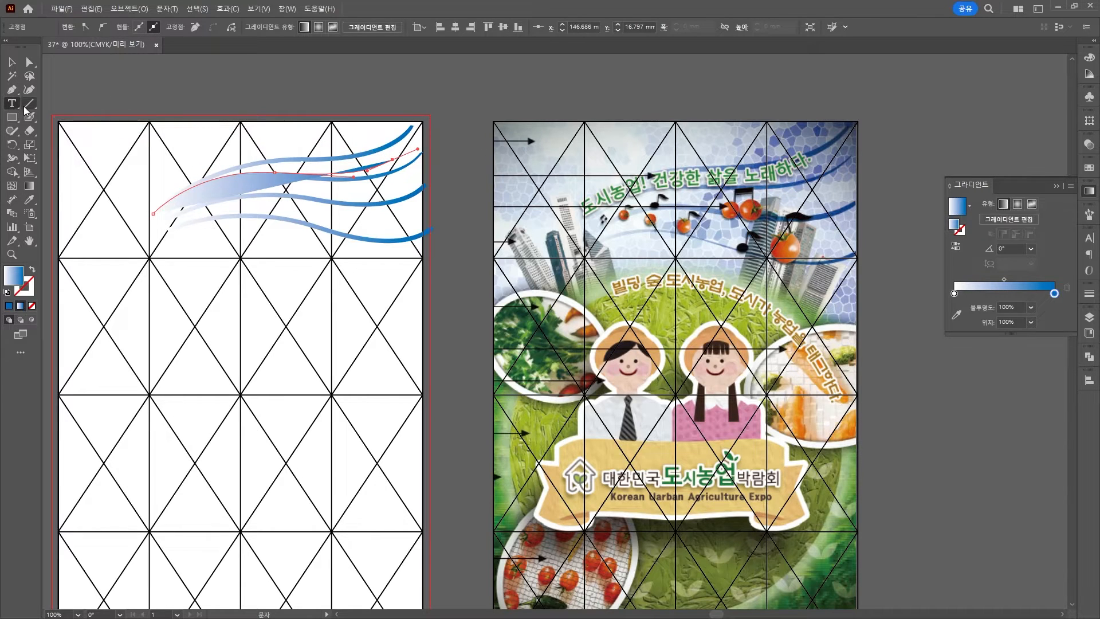
# Add the text "도시농업! 건강한 삶은 노래하다." along the curved path with the Type on a Path tool.
pyautogui.moveTo(12, 103); pyautogui.dragTo(68, 118)
pyautogui.click(69, 131)
pyautogui.click(153, 212)
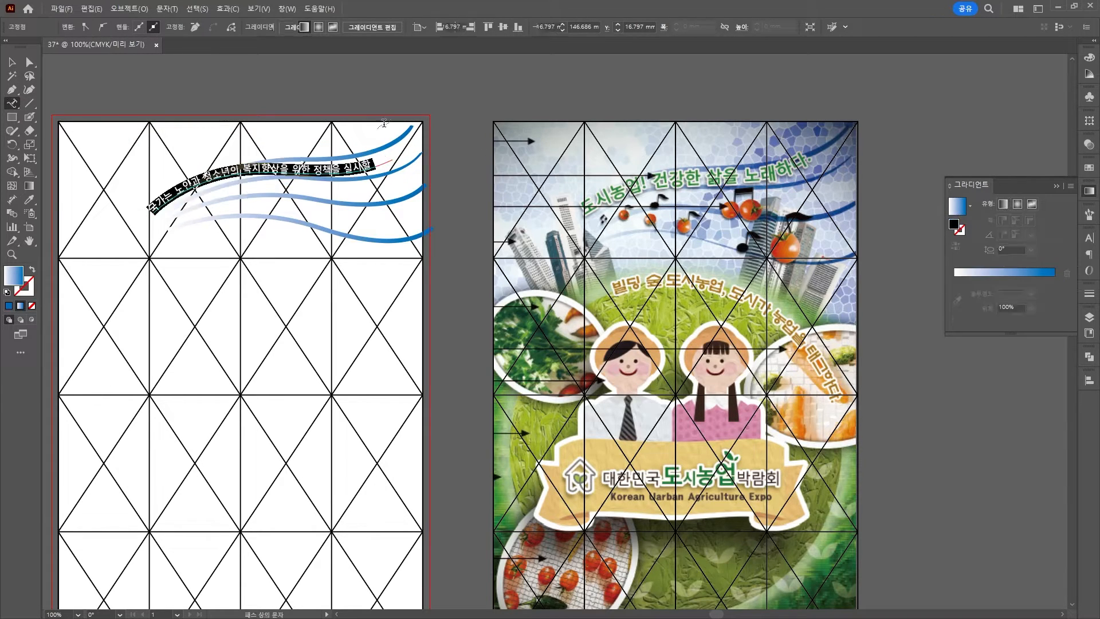
pyautogui.write('도시농업! 건강한 삶은 노래하다')
# Set the whole slogan's horizontal scale to 100% and its font size to 21 pt.
pyautogui.hotkey('ctrl', 'a')
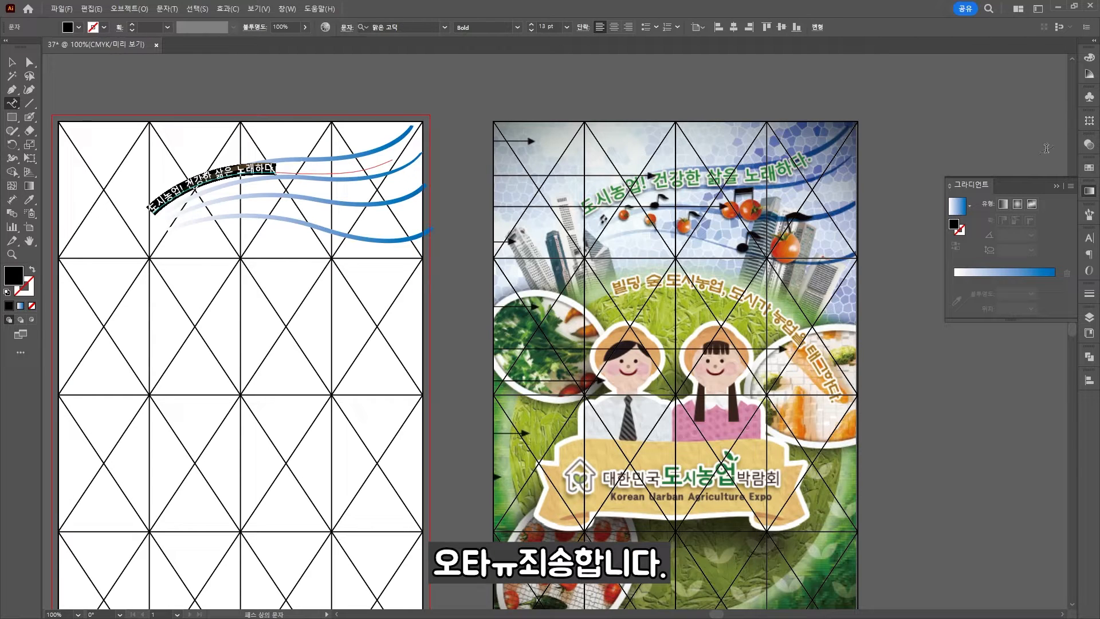
pyautogui.hotkey('ctrl', 't')
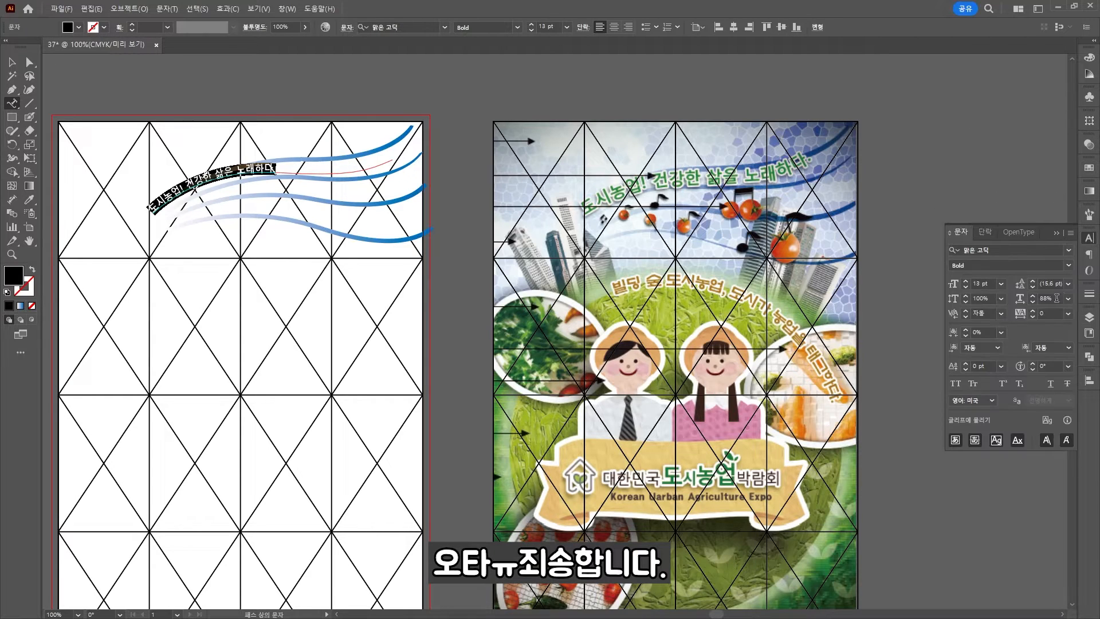
pyautogui.write('100')
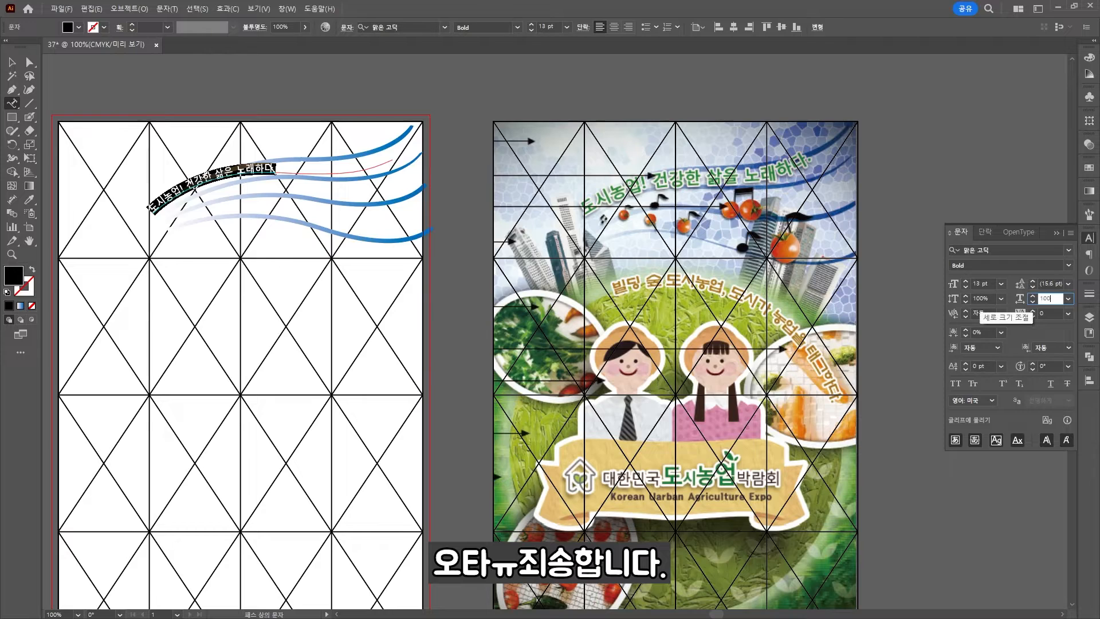
pyautogui.press('Return')
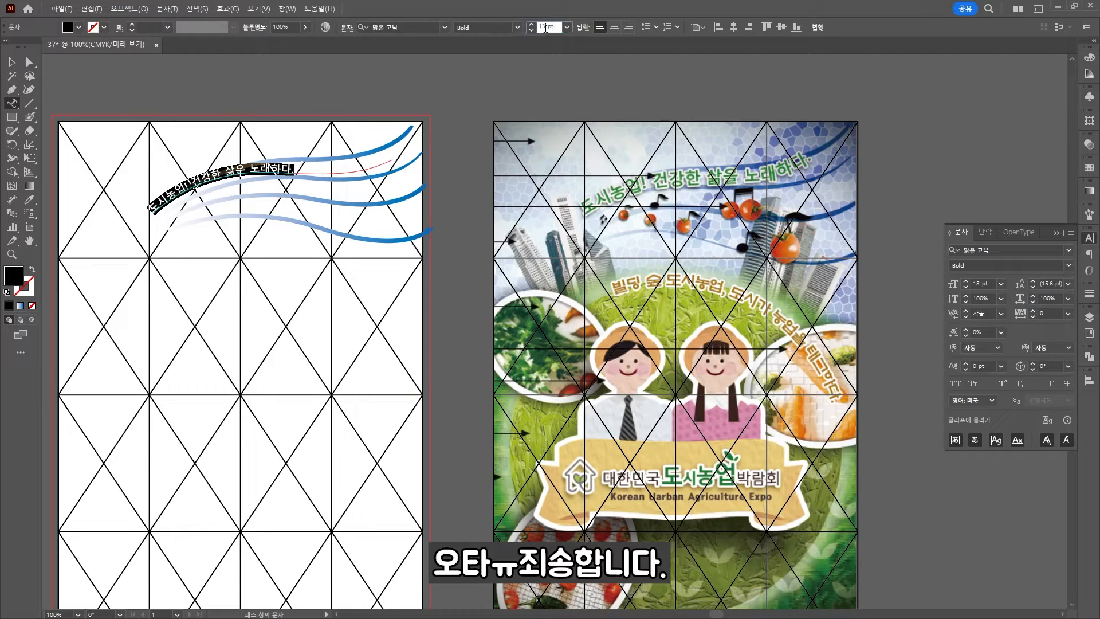
pyautogui.scroll(8, 546, 27)
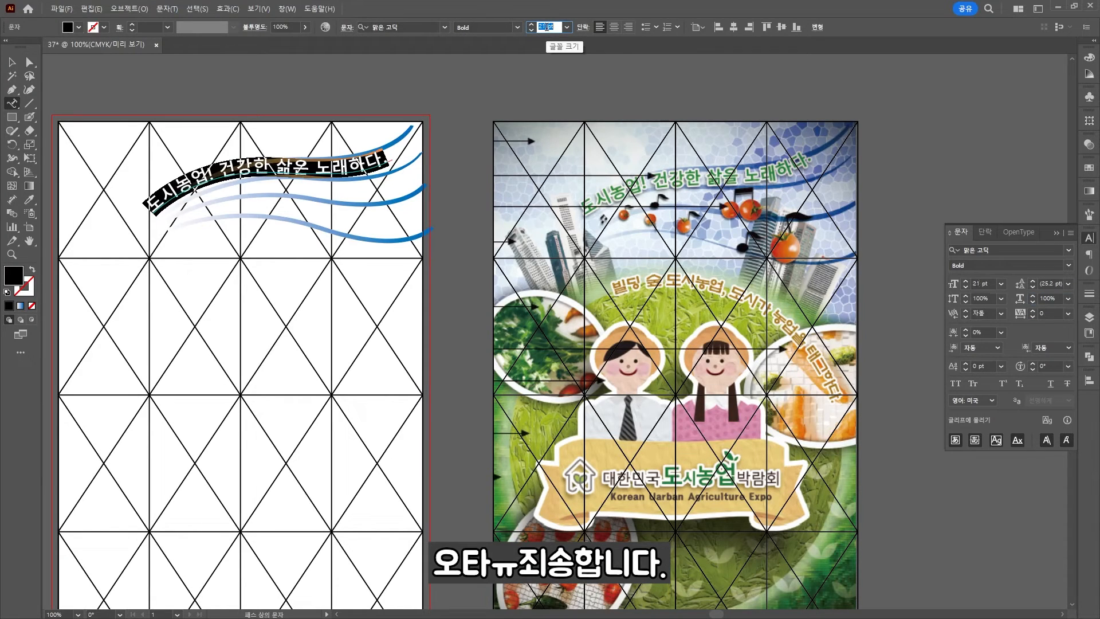
# Fill the curved slogan text with green, C100 M0 Y100 K0.
pyautogui.click(12, 63)
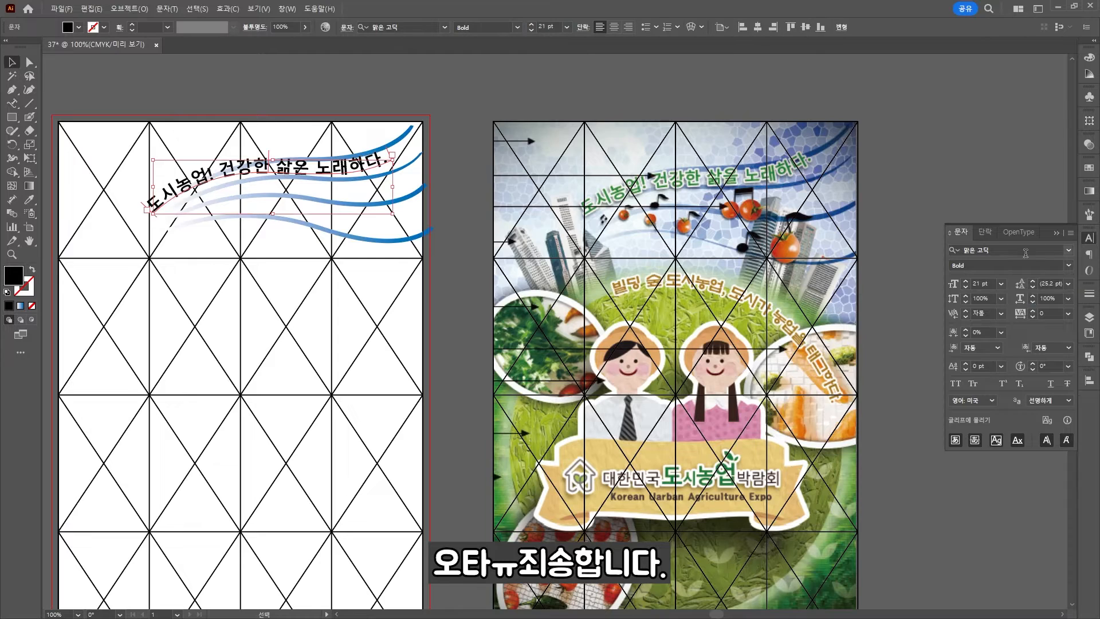
pyautogui.click(1089, 75)
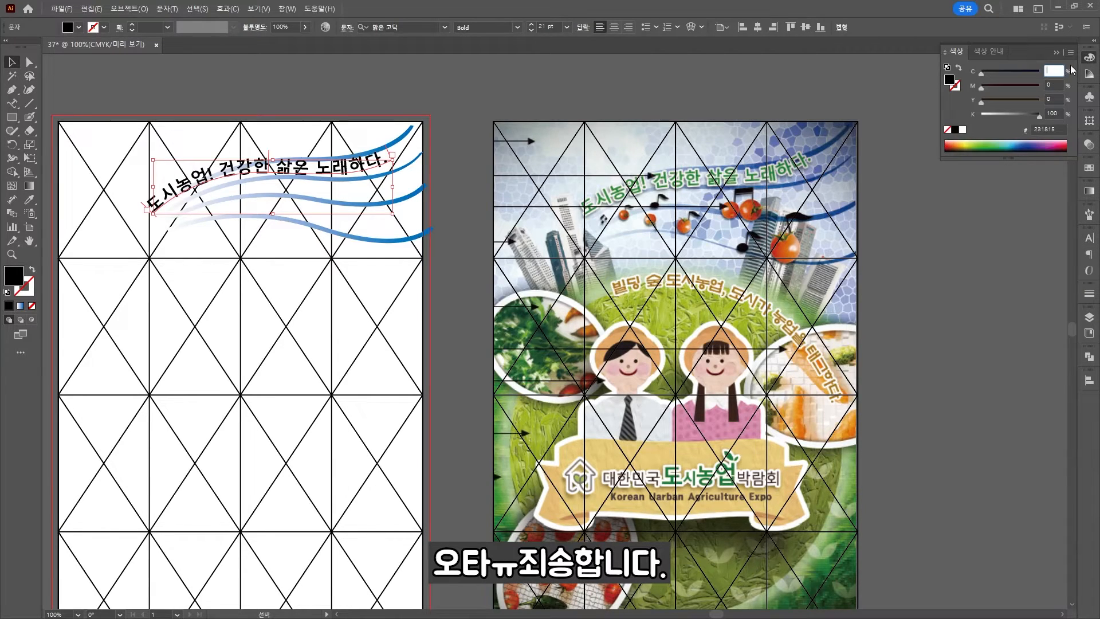
pyautogui.write('100')
pyautogui.press('Tab')
pyautogui.press('Tab')
pyautogui.write('100')
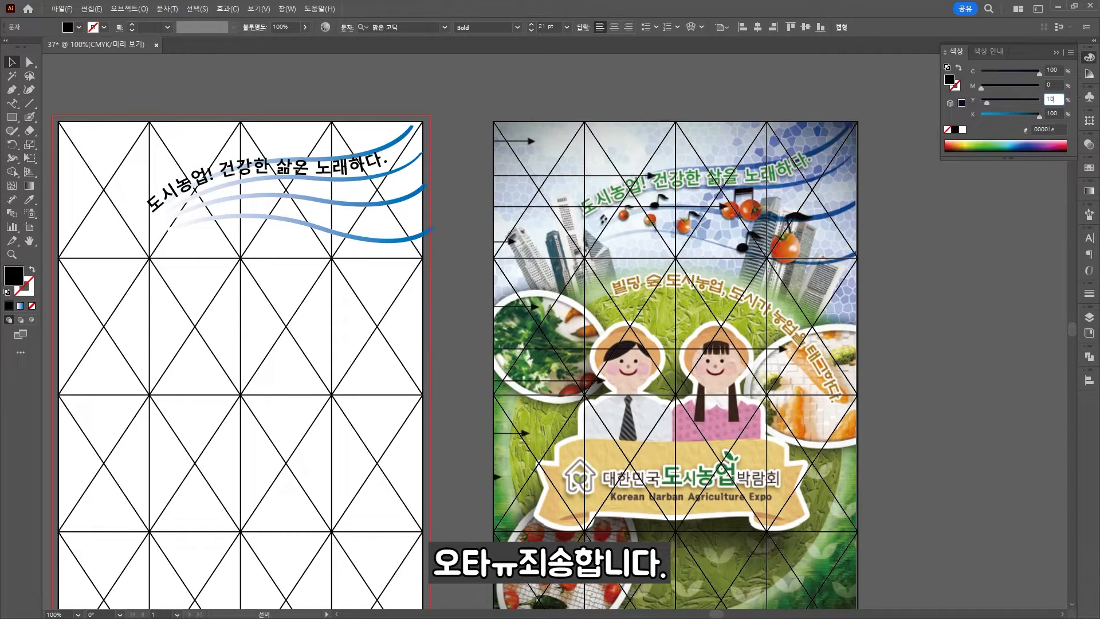
pyautogui.press('Tab')
pyautogui.write('0')
pyautogui.press('Return')
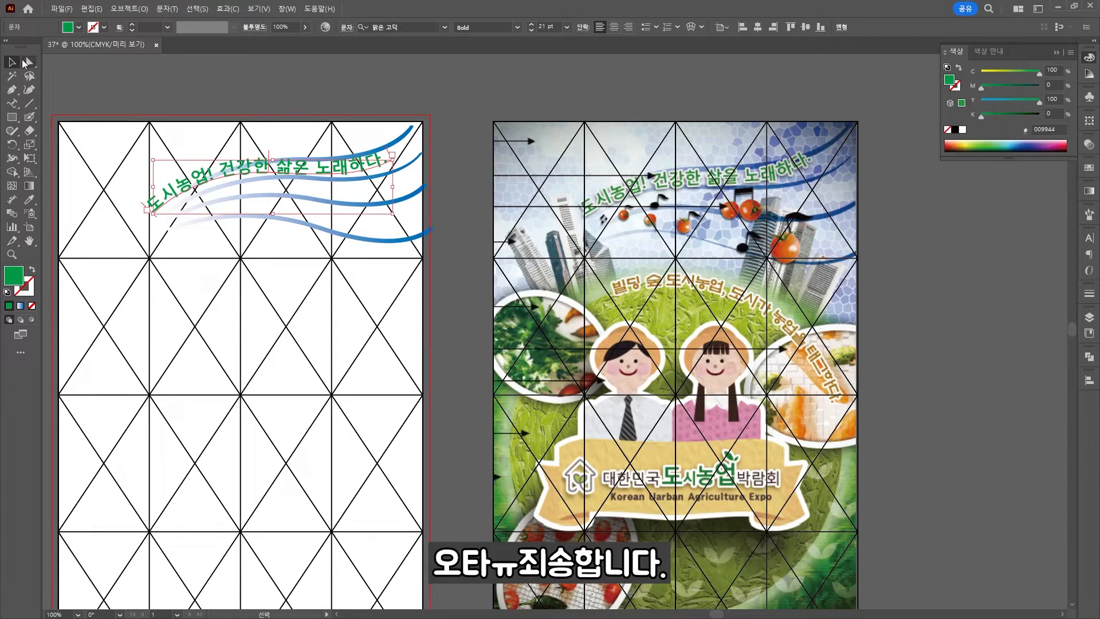
pyautogui.click(192, 98)
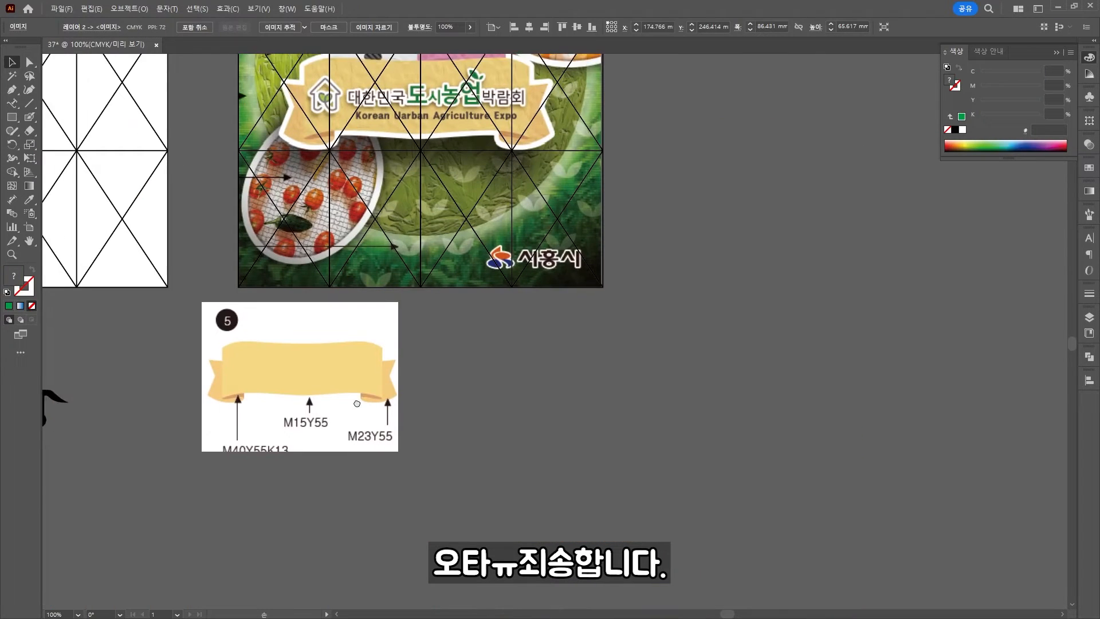
# Begin drawing the ribbon banner's wavy upper edge with the Pen tool beside banner reference 5.
pyautogui.moveTo(302, 387); pyautogui.dragTo(348, 272)
pyautogui.scroll(1, 284, 467)
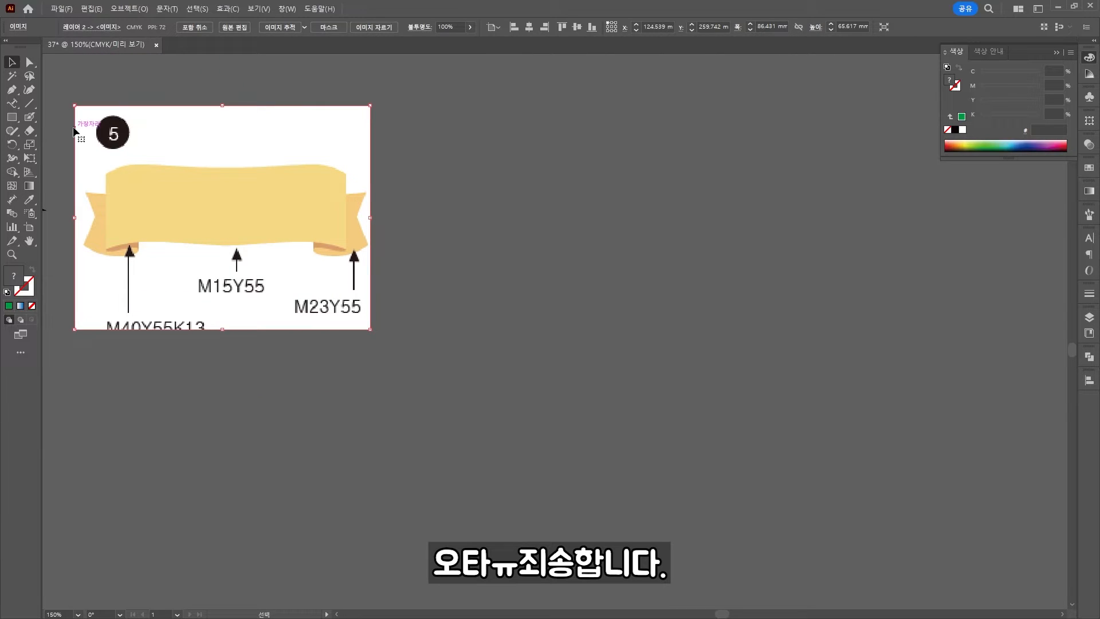
pyautogui.moveTo(13, 103); pyautogui.dragTo(57, 90)
pyautogui.click(462, 170)
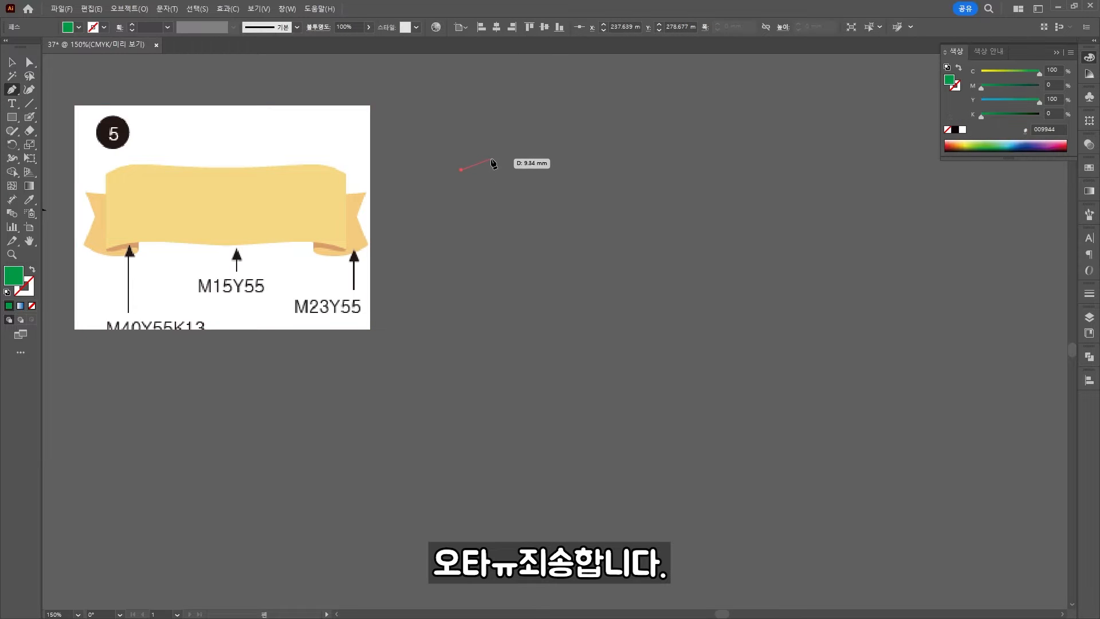
pyautogui.moveTo(508, 159); pyautogui.dragTo(628, 160)
pyautogui.click(612, 162)
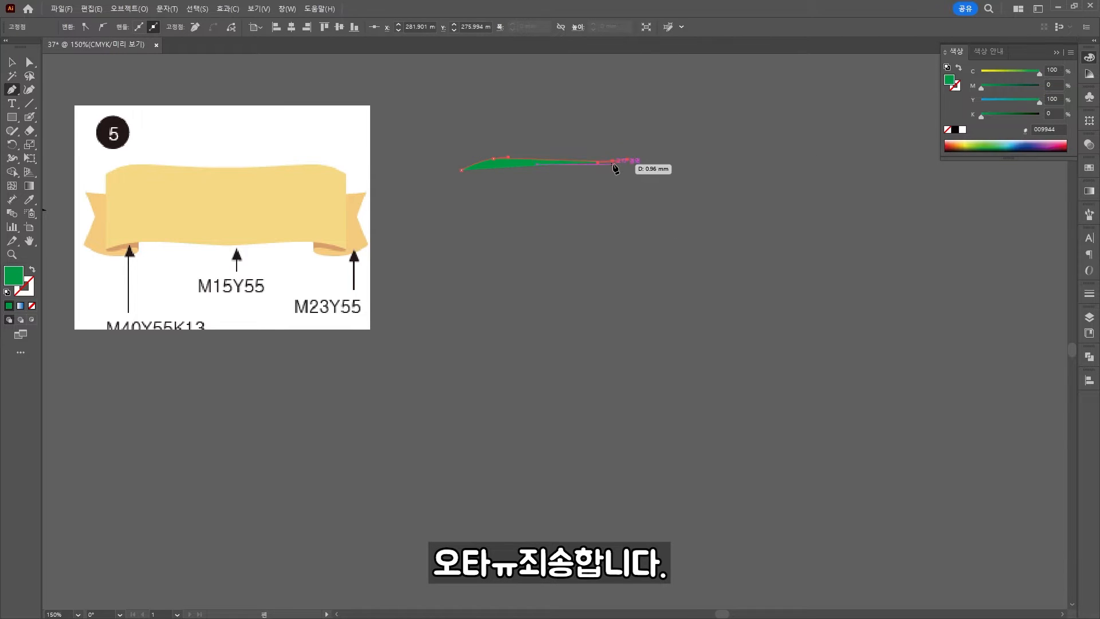
# Complete the closed outline of the banner body's left half, about 24 mm tall, with the Pen tool.
pyautogui.click(613, 233)
pyautogui.moveTo(464, 233); pyautogui.dragTo(431, 248)
pyautogui.hotkey('ctrl', 'z')
pyautogui.click(500, 227)
pyautogui.click(468, 234)
pyautogui.click(463, 171)
pyautogui.press('a')
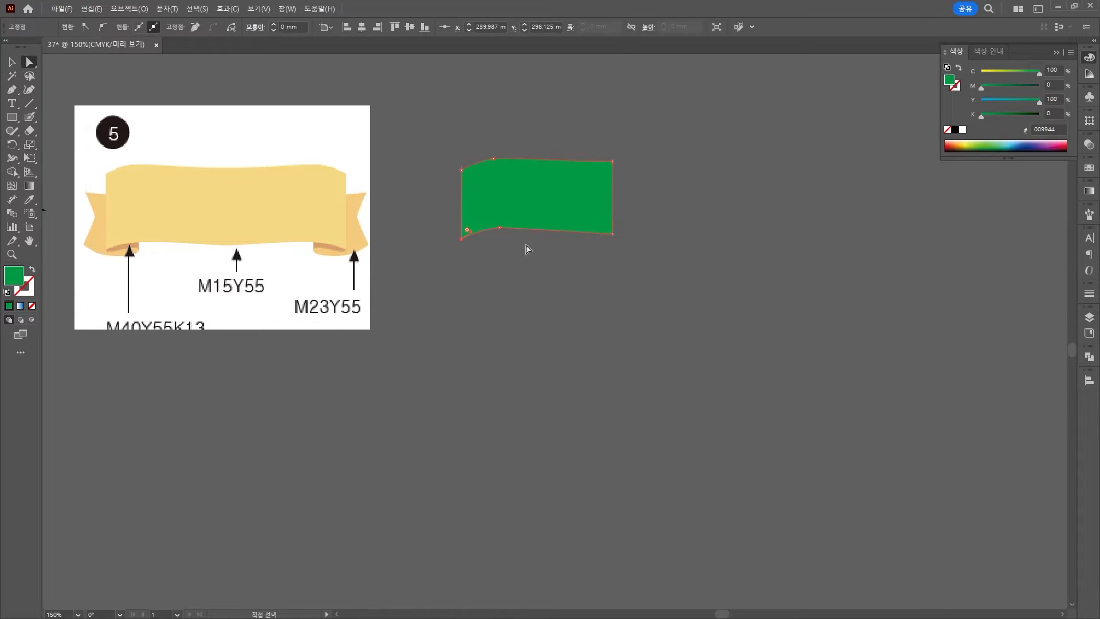
# Narrow the banner half to about 42 mm by moving its outer-end anchor points slightly inward.
pyautogui.moveTo(480, 150); pyautogui.dragTo(440, 260)
pyautogui.press('Right')
pyautogui.press('Right')
pyautogui.press('Right')
pyautogui.press('Right')
pyautogui.press('Right')
pyautogui.press('Right')
pyautogui.click(440, 256)
# Duplicate the banner half, reflect the copy horizontally, and place it against the original to form a symmetrical banner body.
pyautogui.press('v')
pyautogui.click(553, 210)
pyautogui.moveTo(537, 201); pyautogui.dragTo(598, 201)
pyautogui.rightClick(583, 198)
pyautogui.moveTo(630, 486)
pyautogui.click(813, 529)
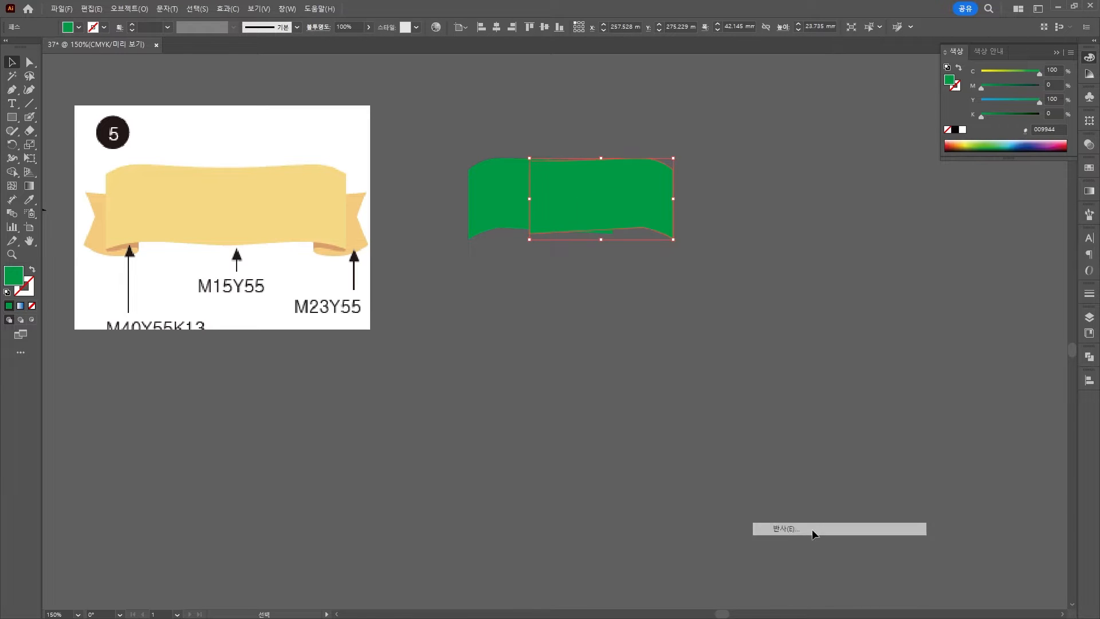
pyautogui.click(854, 446)
pyautogui.moveTo(645, 212); pyautogui.dragTo(724, 216)
pyautogui.click(728, 89)
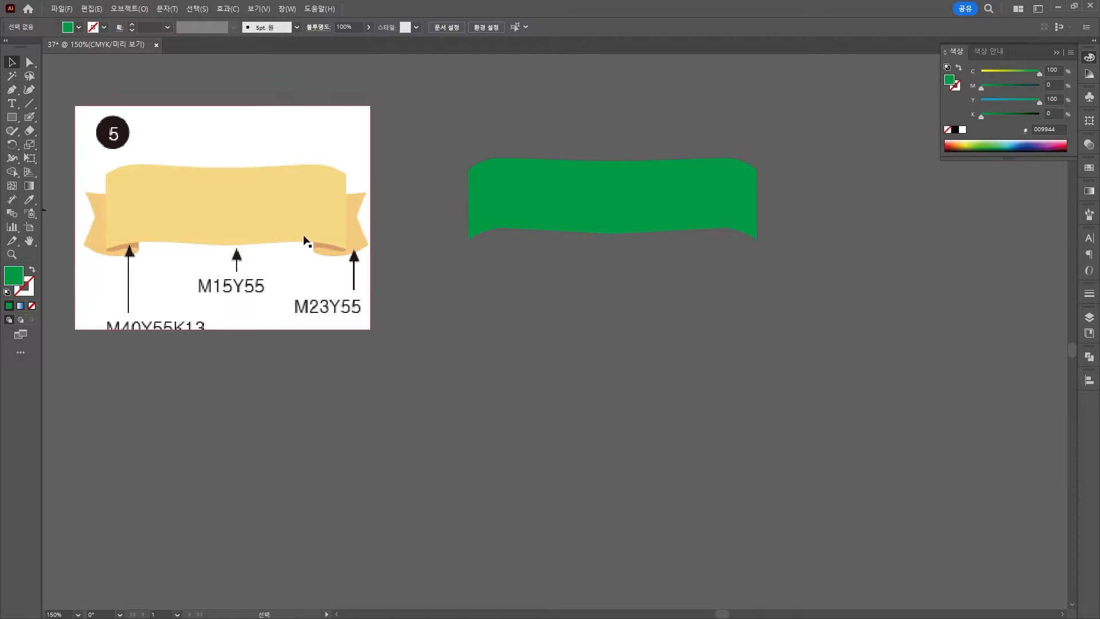
# Draw a notched ribbon tail overlapping the banner body's left end with the Pen tool.
pyautogui.click(11, 89)
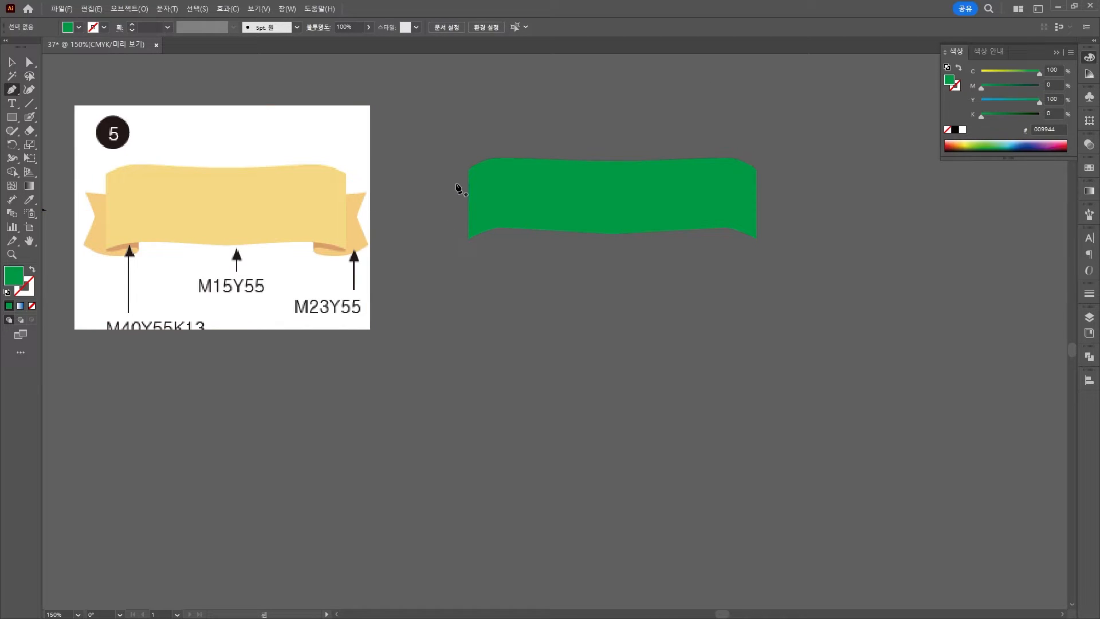
pyautogui.moveTo(488, 187); pyautogui.dragTo(504, 188)
pyautogui.click(489, 186)
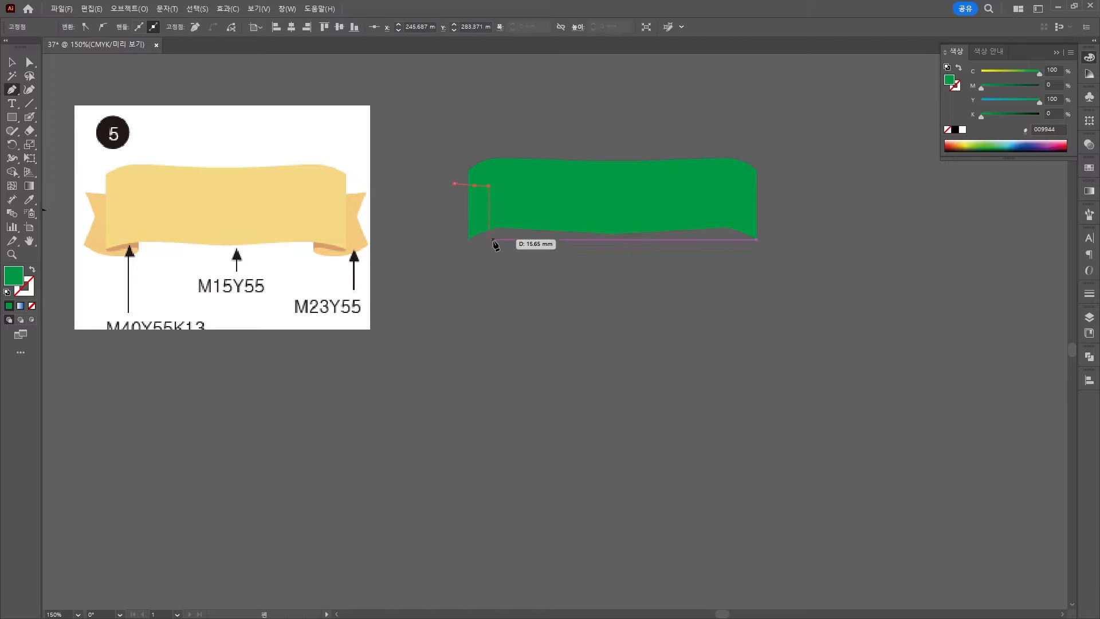
pyautogui.click(489, 240)
pyautogui.click(452, 247)
pyautogui.moveTo(452, 247); pyautogui.dragTo(463, 207)
pyautogui.click(466, 217)
pyautogui.click(454, 183)
# Reshape the tail's lower edge into a rounded downward curve, making the tail about 12 mm wide and 19 mm tall.
pyautogui.click(30, 63)
pyautogui.scroll(4, 462, 244)
pyautogui.click(11, 90)
pyautogui.click(432, 263)
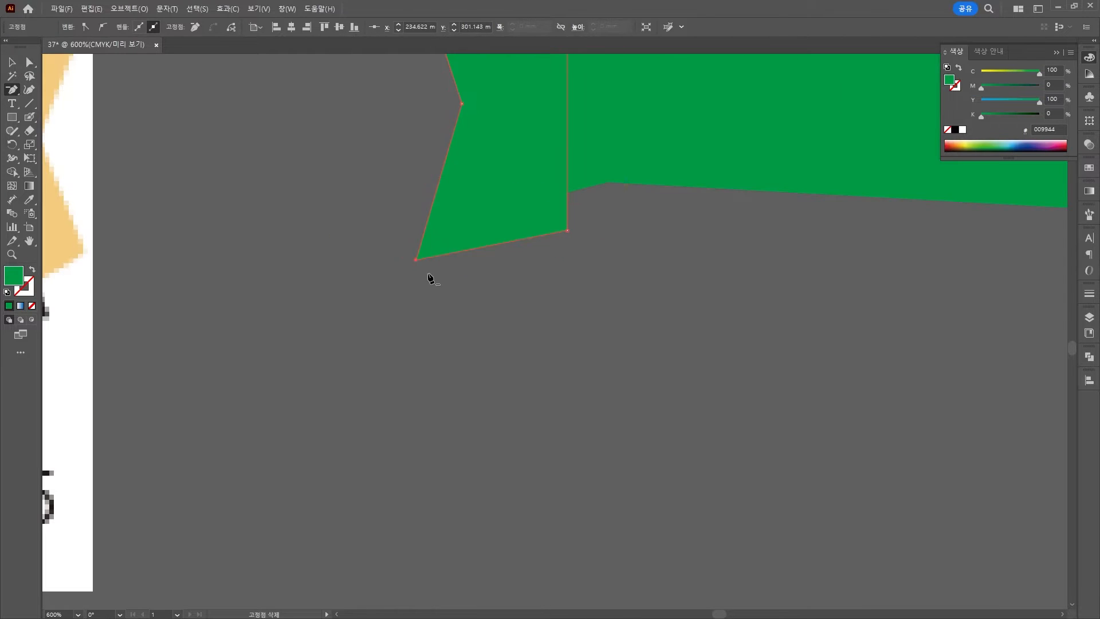
pyautogui.hotkey('ctrl', 'z')
pyautogui.click(30, 63)
pyautogui.moveTo(417, 258); pyautogui.dragTo(399, 236)
pyautogui.hotkey('ctrl', '-')
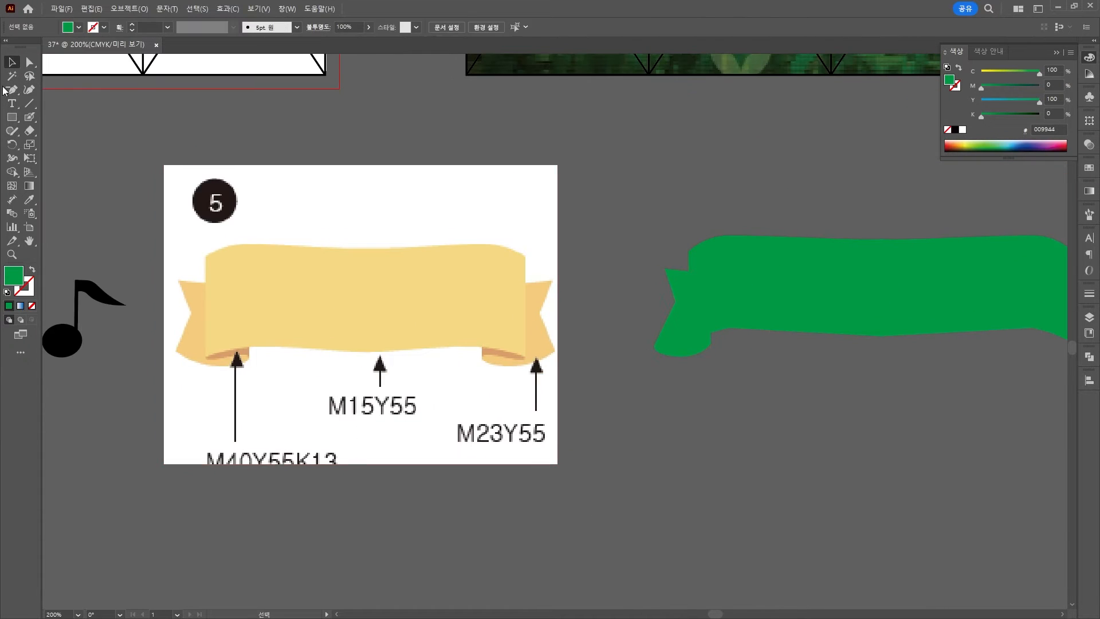
# Fill both halves of the banner body with C0 M15 Y55.
pyautogui.click(12, 62)
pyautogui.click(843, 252)
pyautogui.keyDown('shift'); pyautogui.click(904, 241); pyautogui.keyUp('shift')
pyautogui.doubleClick(1055, 70)
pyautogui.write('0')
pyautogui.press('Tab')
pyautogui.write('15')
pyautogui.press('Tab')
pyautogui.write('55')
pyautogui.press('Return')
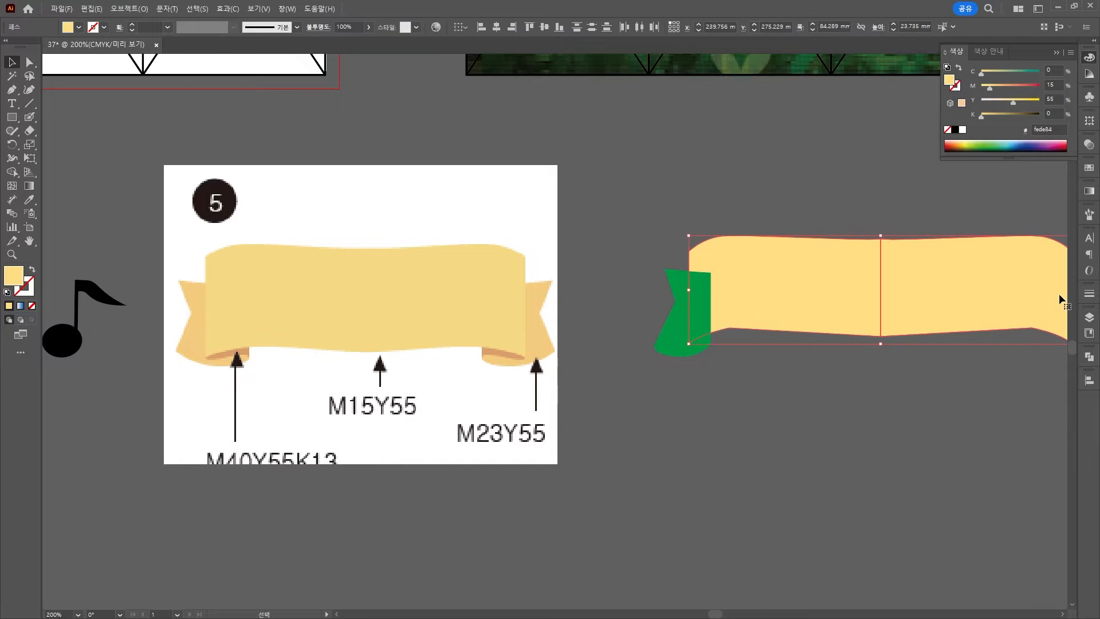
# Unite the two banner body halves into a single shape with Pathfinder.
pyautogui.click(1089, 319)
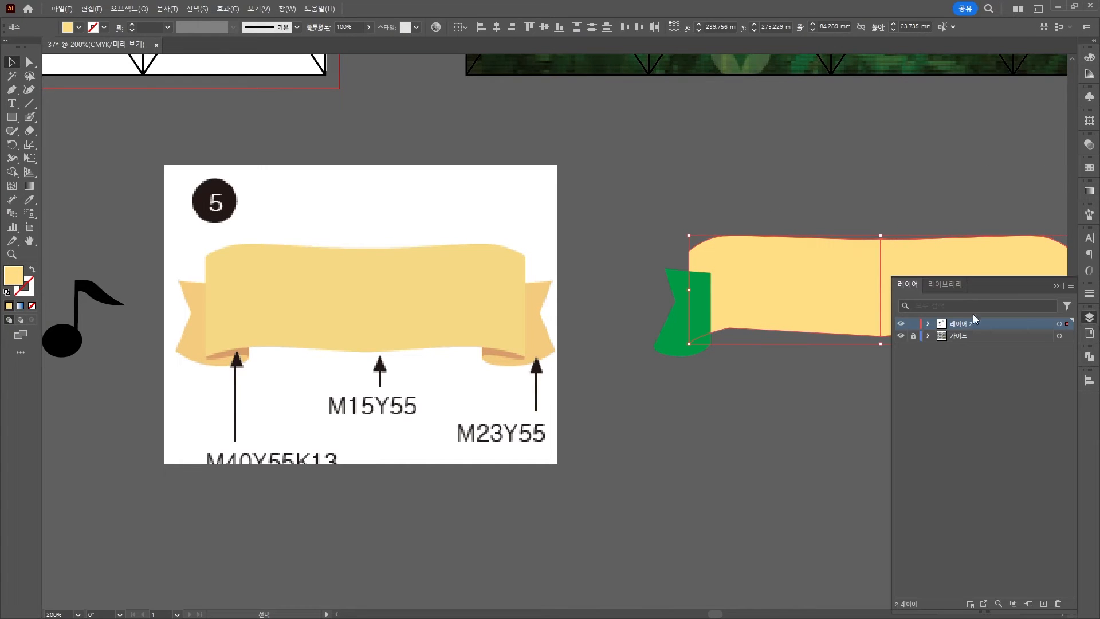
pyautogui.click(1058, 285)
pyautogui.click(1089, 356)
pyautogui.scroll(2, 923, 294)
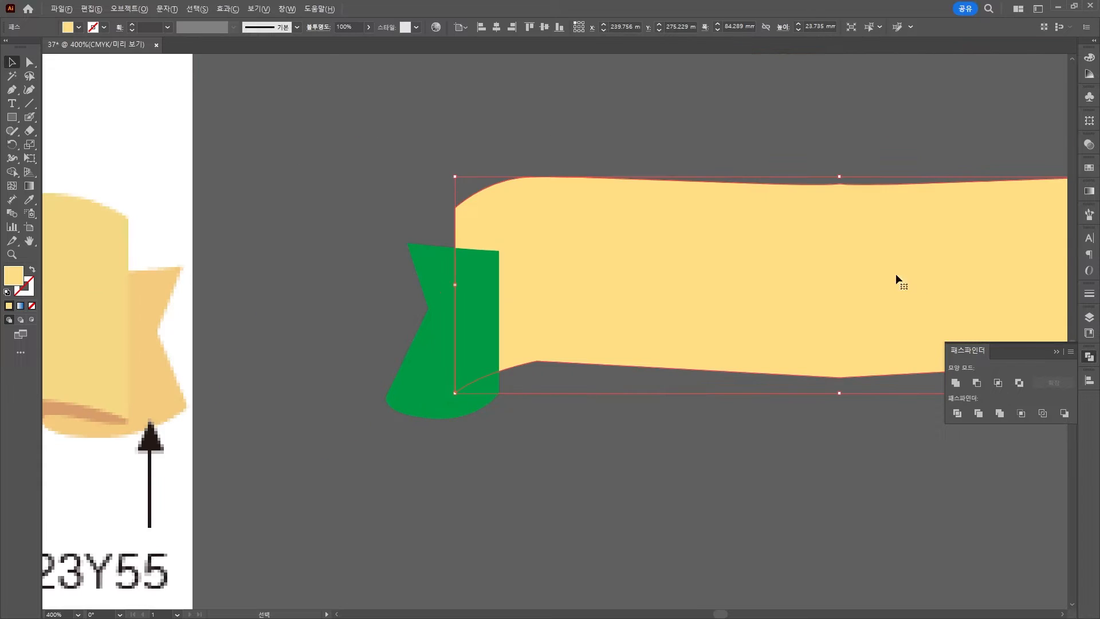
# Delete the middle anchor points on the banner body's upper and lower edges.
pyautogui.click(26, 68)
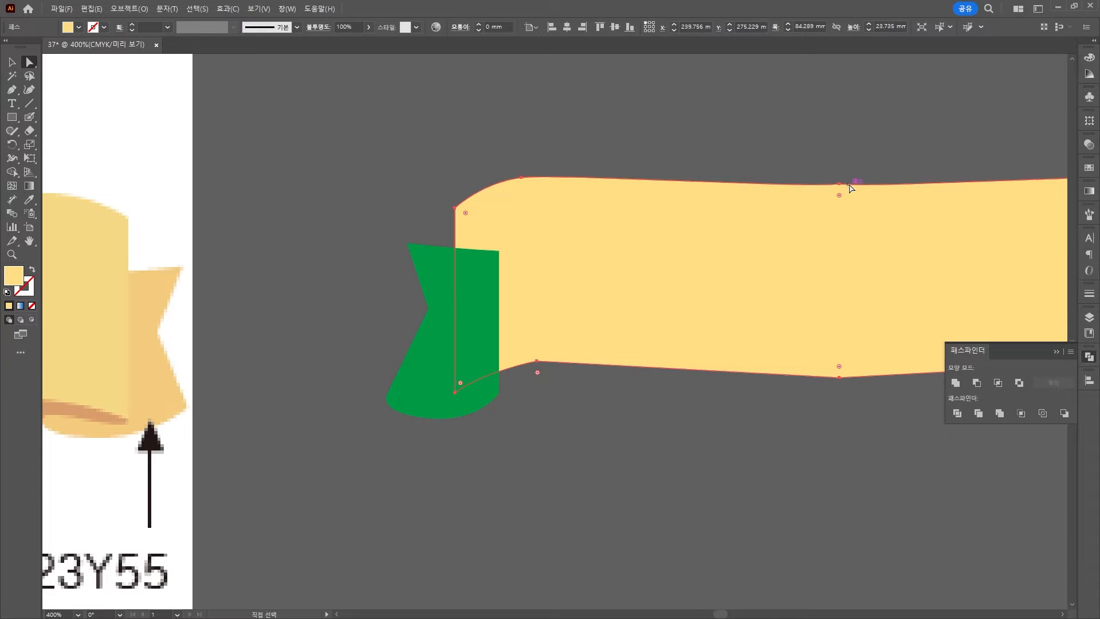
pyautogui.press('-')
pyautogui.click(839, 184)
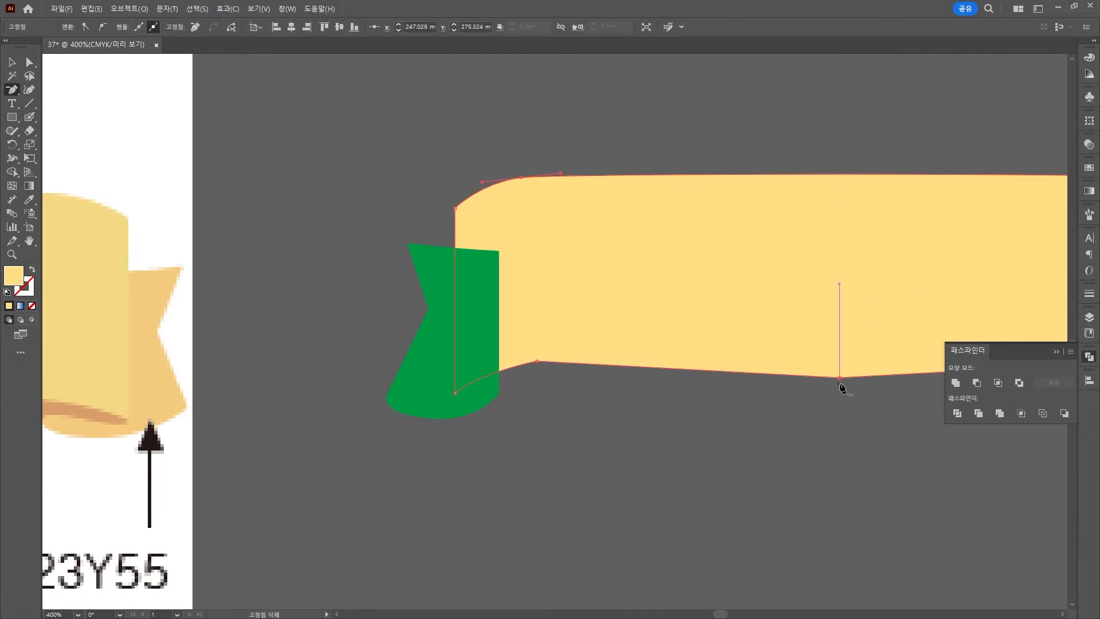
pyautogui.click(838, 380)
pyautogui.press('Return')
pyautogui.click(840, 379)
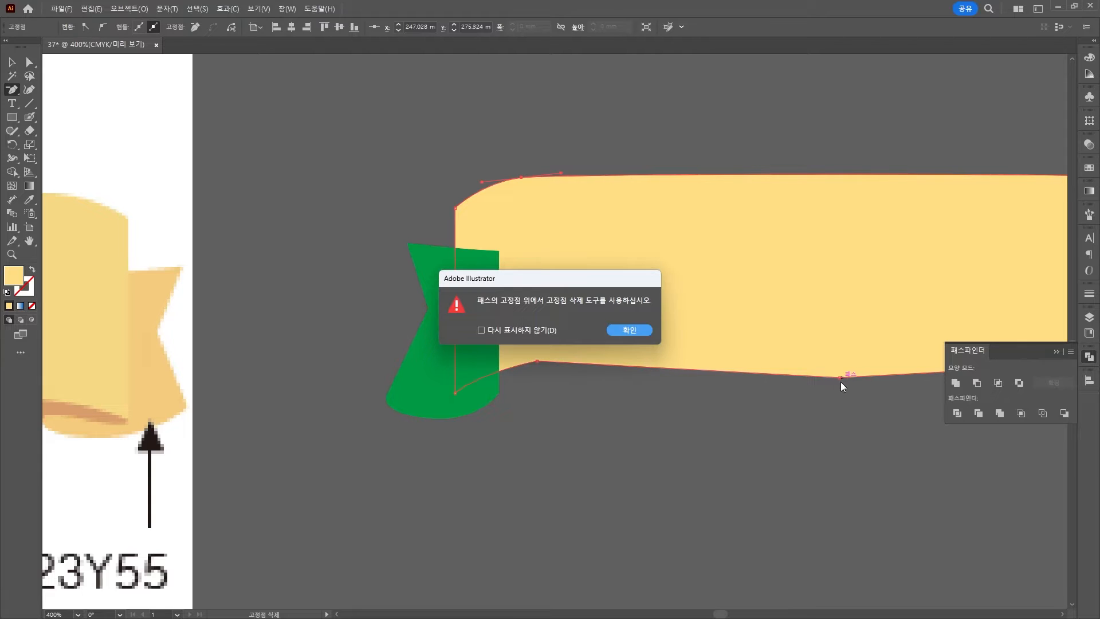
pyautogui.press('Return')
pyautogui.click(840, 378)
# Fill the ribbon tail with C0 M23 Y55 and extend its inner edge under the banner to about 16 mm total width.
pyautogui.scroll(-2, 841, 384)
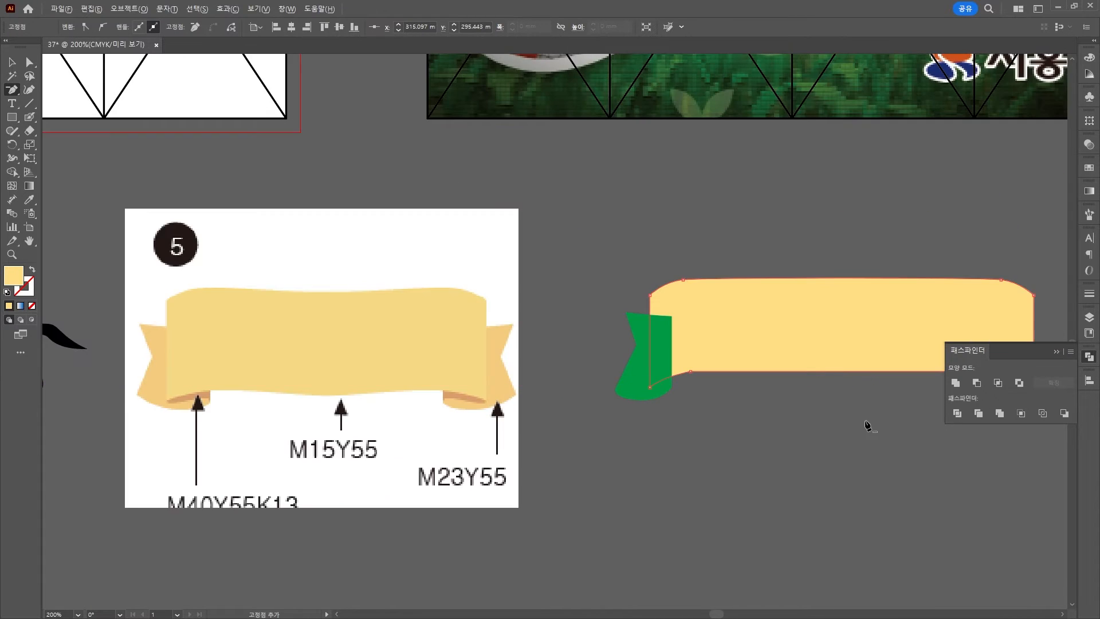
pyautogui.moveTo(865, 423); pyautogui.dragTo(783, 366)
pyautogui.click(12, 64)
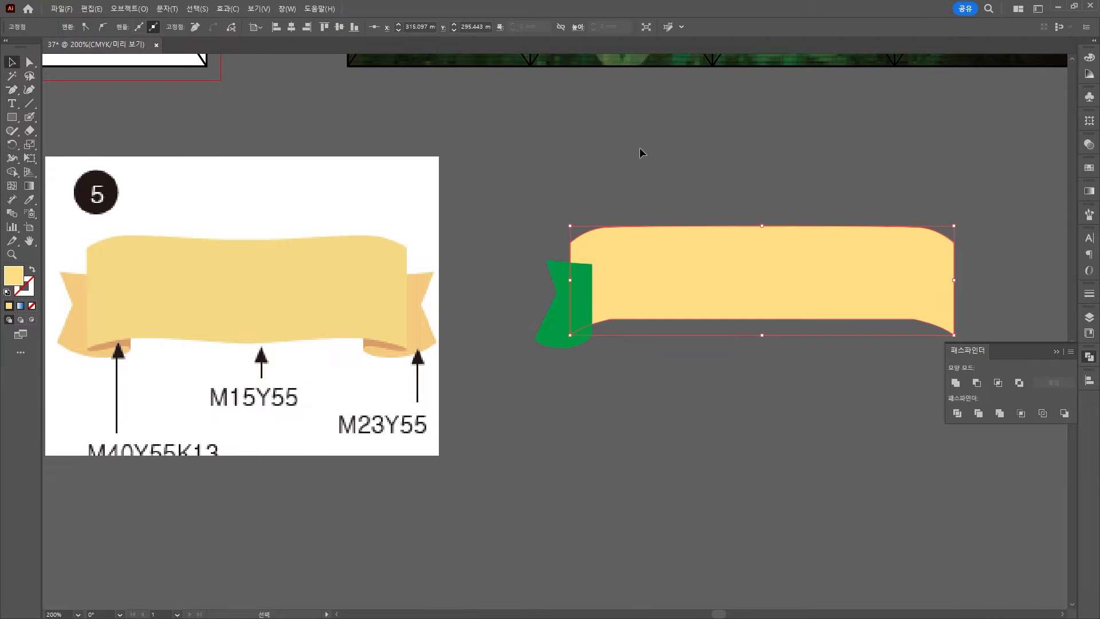
pyautogui.click(640, 147)
pyautogui.click(562, 287)
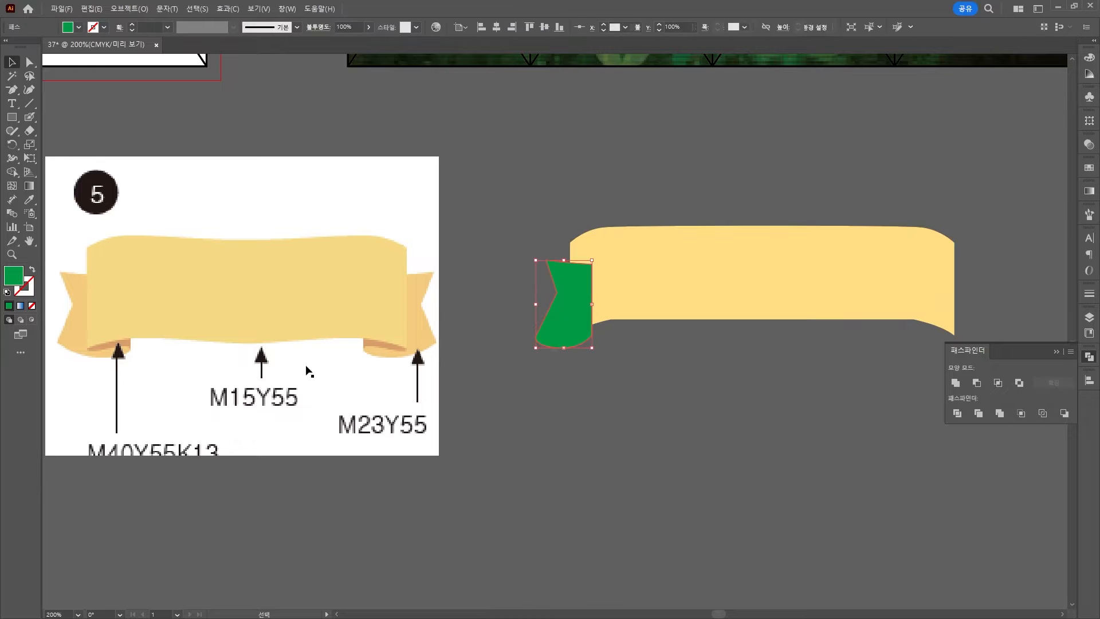
pyautogui.doubleClick(13, 276)
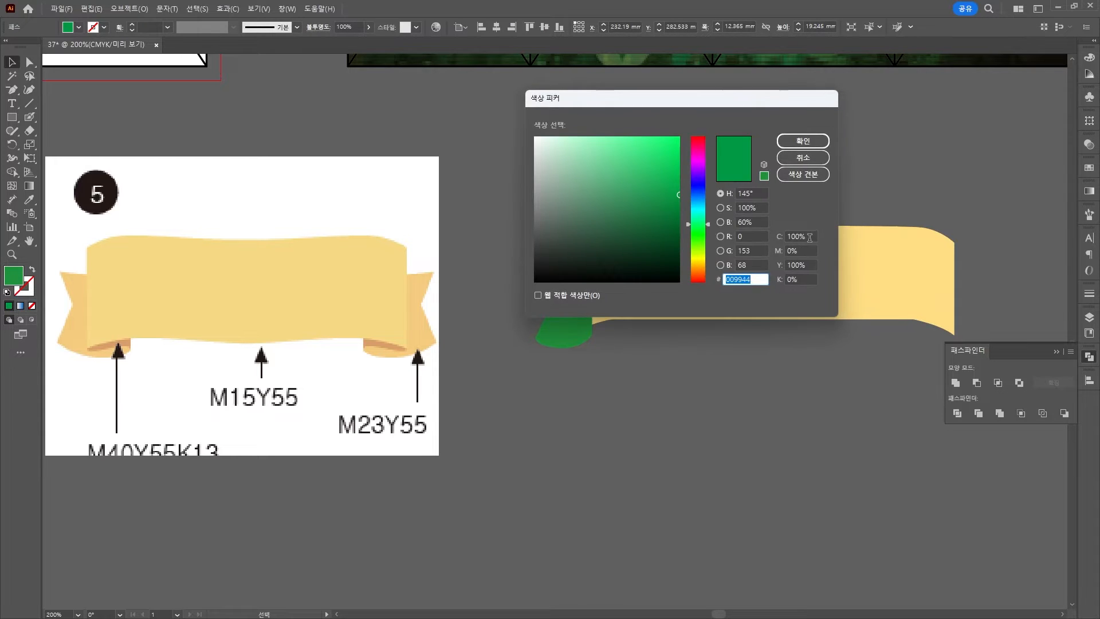
pyautogui.click(810, 237)
pyautogui.write('0')
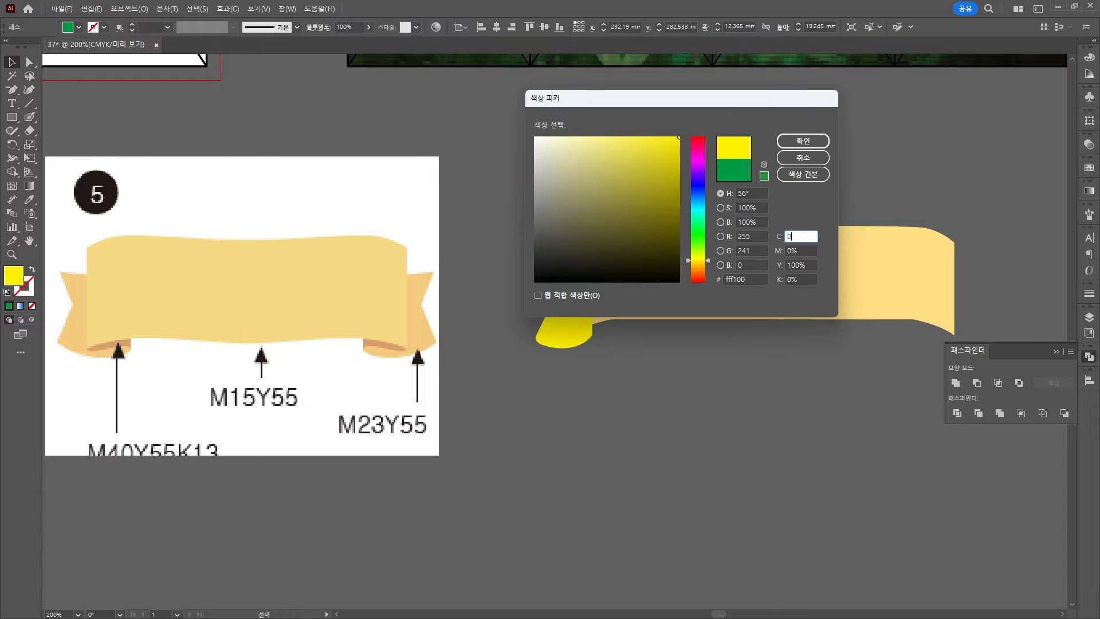
pyautogui.press('Tab')
pyautogui.write('23')
pyautogui.press('Tab')
pyautogui.write('55')
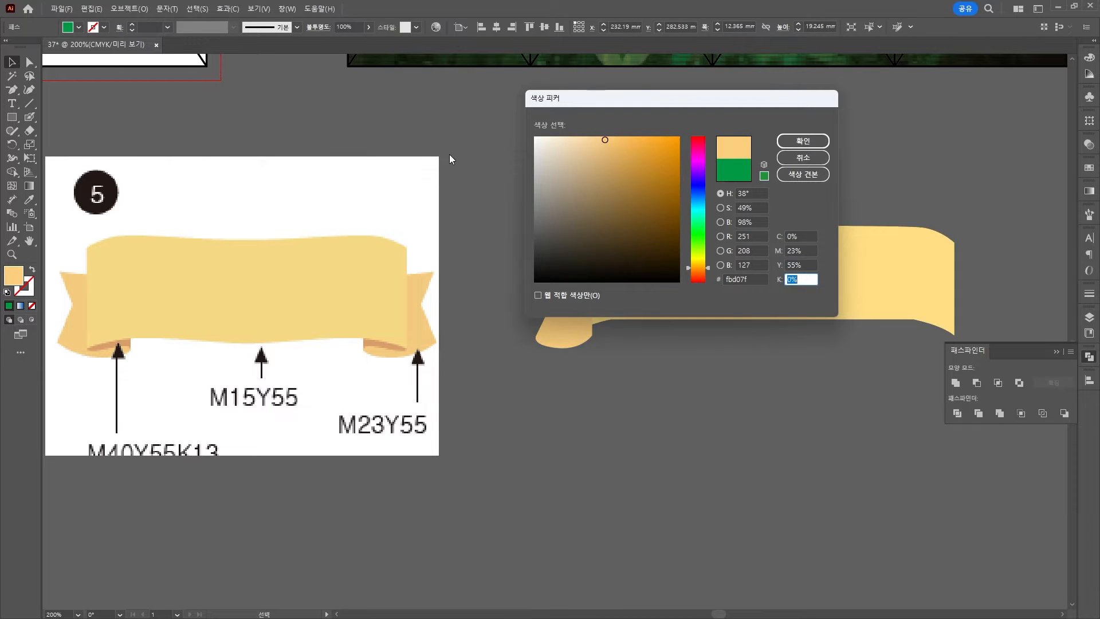
pyautogui.press('Return')
pyautogui.press('a')
pyautogui.moveTo(597, 263); pyautogui.dragTo(610, 259)
# Draw a thin curved fold shadow between the banner body's lower left corner and the tail's inner edge.
pyautogui.press('p')
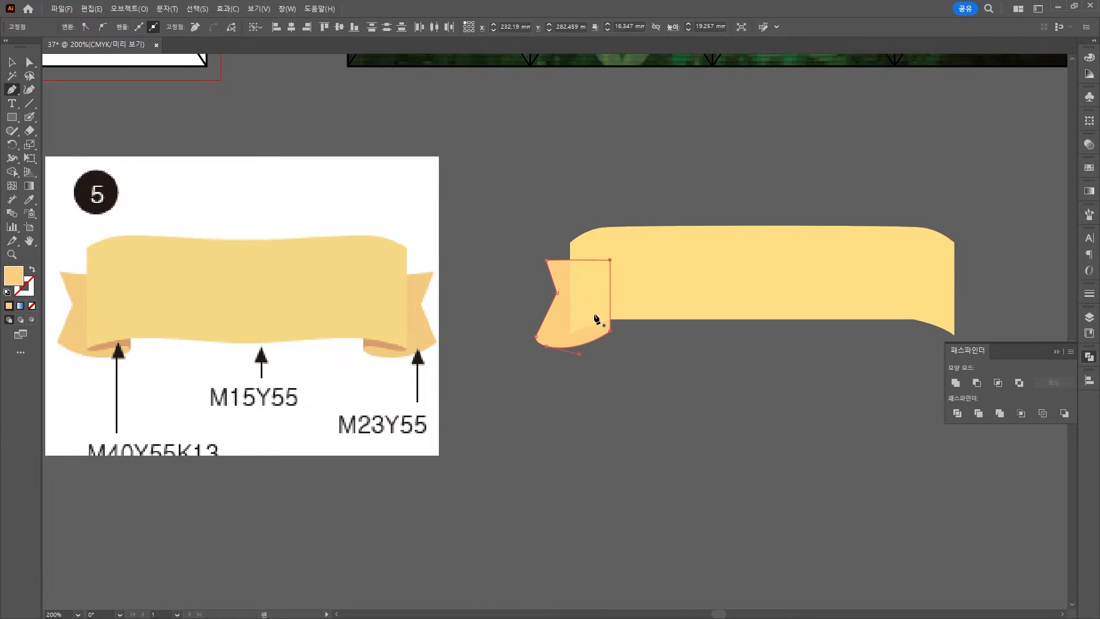
pyautogui.scroll(2, 623, 331)
pyautogui.click(623, 333)
pyautogui.moveTo(523, 341)
pyautogui.mouseDown()
pyautogui.moveTo(486, 363)
pyautogui.moveTo(540, 314)
pyautogui.mouseUp()
pyautogui.click(523, 342)
pyautogui.click(599, 307)
pyautogui.scroll(-2, 600, 308)
pyautogui.click(612, 307)
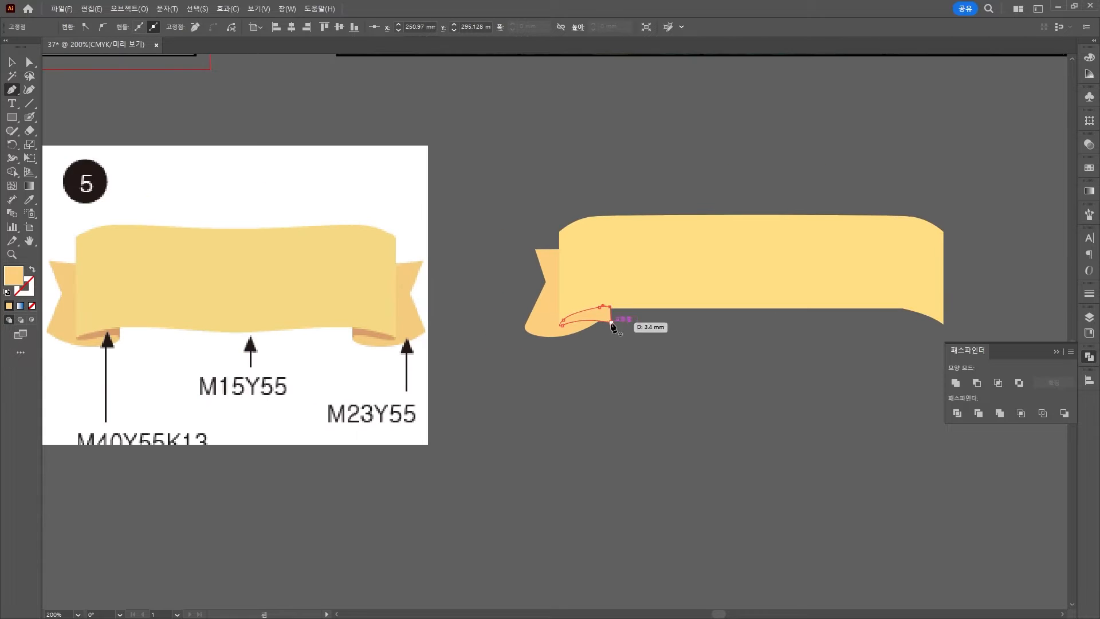
pyautogui.click(611, 323)
# Set the fold shadow's fill to M40 and K13, keeping yellow at 55.
pyautogui.doubleClick(14, 276)
pyautogui.press('Tab')
pyautogui.press('Tab')
pyautogui.write('40')
pyautogui.press('Tab')
pyautogui.press('Tab')
pyautogui.write('13')
pyautogui.press('Return')
# Send the tail and the fold shadow behind the banner body.
pyautogui.keyDown('shift'); pyautogui.click(533, 328); pyautogui.keyUp('shift')
pyautogui.rightClick(533, 329)
pyautogui.press('a')
pyautogui.press('a')
pyautogui.click(652, 376)
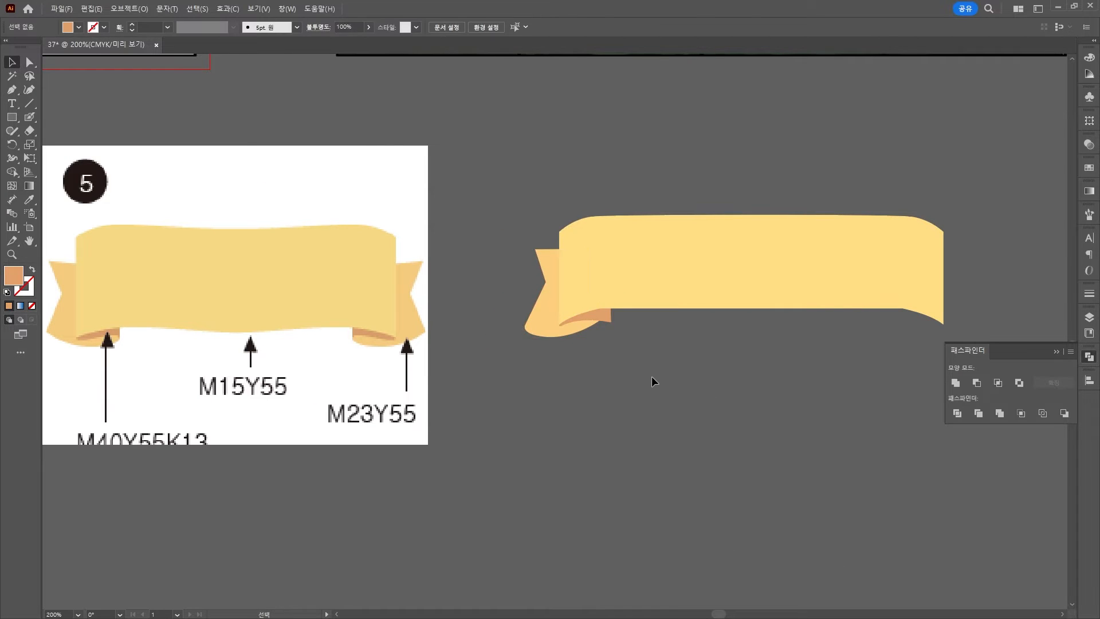
# Adjust the inner corner anchors of the tail and fold shadow so they line up along one vertical edge.
pyautogui.press('a')
pyautogui.moveTo(599, 250); pyautogui.dragTo(611, 251)
pyautogui.scroll(5, 597, 331)
pyautogui.moveTo(689, 182); pyautogui.dragTo(694, 179)
pyautogui.moveTo(691, 275); pyautogui.dragTo(694, 275)
pyautogui.moveTo(690, 288); pyautogui.dragTo(693, 291)
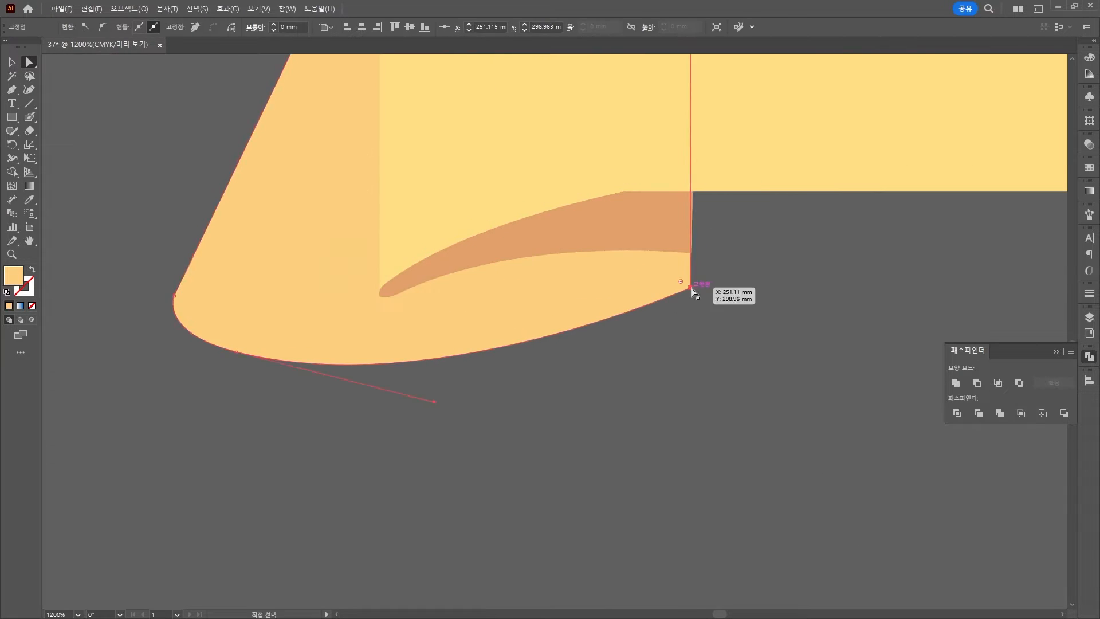
pyautogui.scroll(-5, 745, 292)
pyautogui.click(710, 268)
pyautogui.scroll(-1, 603, 328)
pyautogui.scroll(4, 639, 329)
pyautogui.click(622, 247)
pyautogui.moveTo(12, 90); pyautogui.dragTo(64, 131)
pyautogui.click(482, 262)
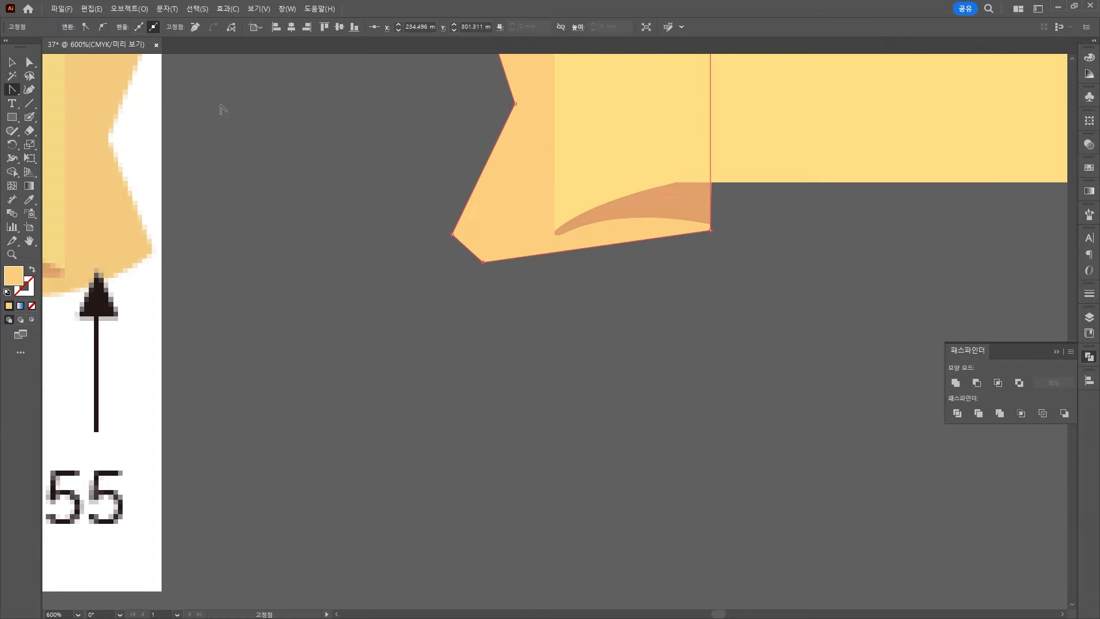
pyautogui.hscroll(-4, 853, 381)
pyautogui.scroll(-2, 853, 381)
pyautogui.hotkey('ctrl', 'z')
# Reposition the anchor point on the tail's lower edge to refine its curve.
pyautogui.click(29, 63)
pyautogui.click(823, 322)
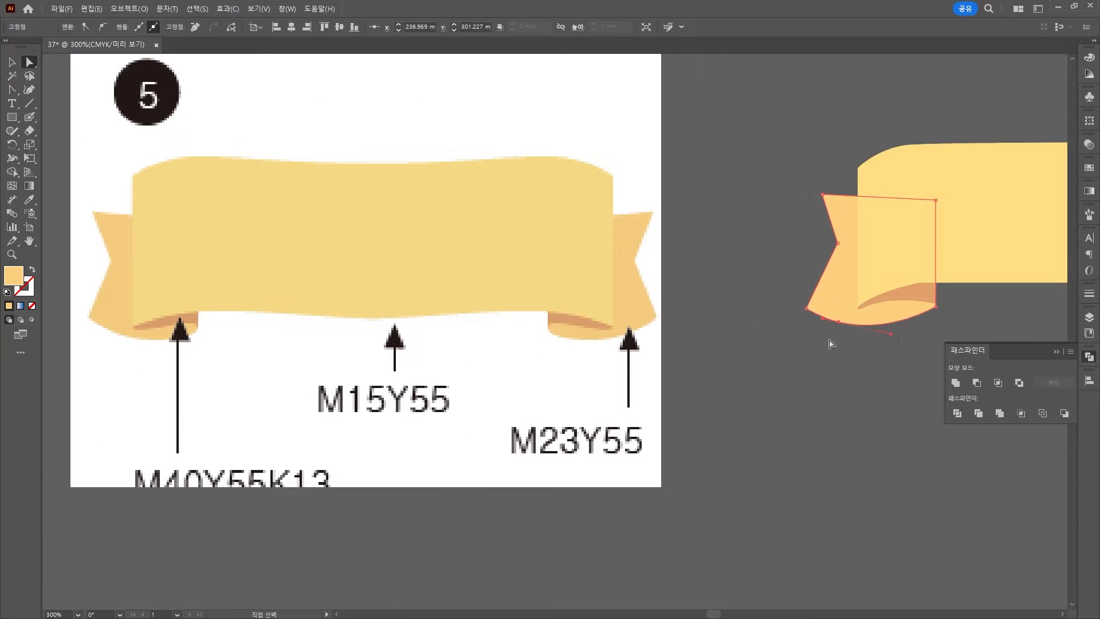
pyautogui.click(853, 323)
pyautogui.click(916, 346)
# Shorten the banner body by moving its right-end anchor points about 9.4 mm inward.
pyautogui.scroll(-2, 961, 318)
pyautogui.moveTo(998, 302); pyautogui.dragTo(620, 298)
pyautogui.moveTo(788, 297); pyautogui.dragTo(759, 298)
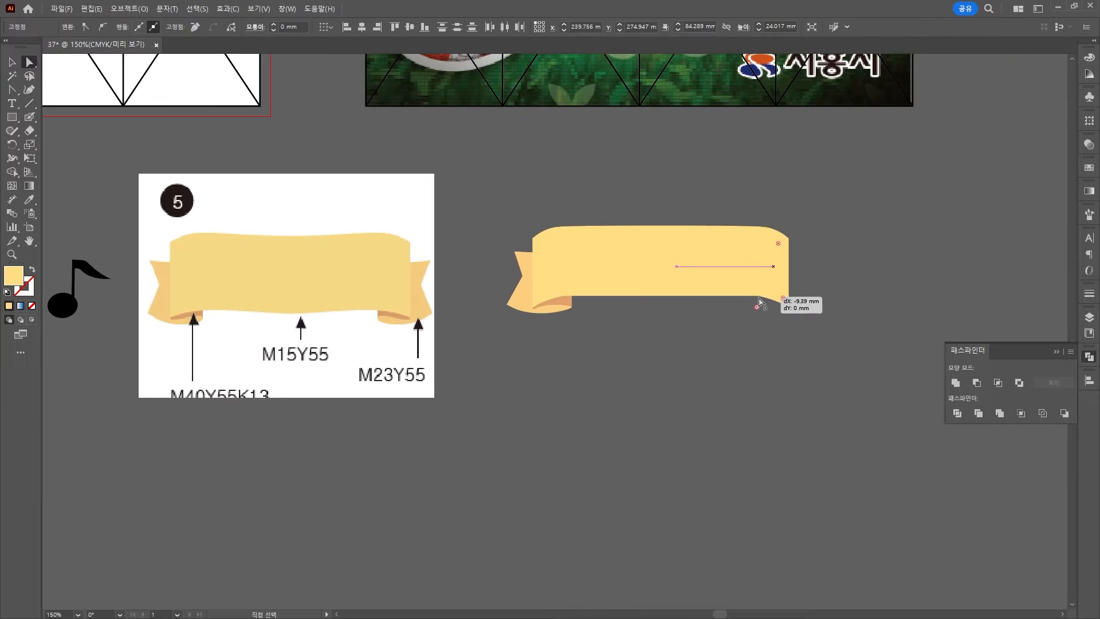
# Duplicate the tail with its fold shadow, mirror the copy, and place it behind the banner body's right end.
pyautogui.press('v')
pyautogui.moveTo(523, 295); pyautogui.dragTo(804, 277)
pyautogui.rightClick(600, 372)
pyautogui.click(751, 280)
pyautogui.hotkey('ctrl', 'shift', ']')
pyautogui.scroll(2, 801, 311)
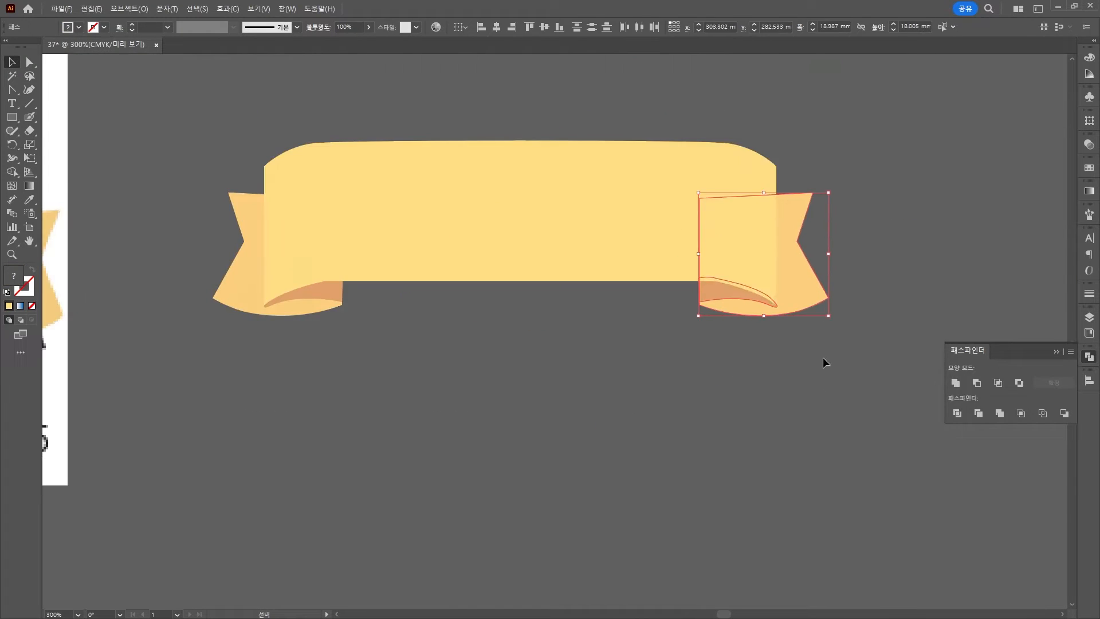
pyautogui.click(795, 455)
# Bend the middle of the banner body's lower edge downward and dip its upper edge with the Curvature tool.
pyautogui.scroll(-2, 795, 455)
pyautogui.click(29, 89)
pyautogui.keyDown('ctrl'); pyautogui.click(658, 368); pyautogui.keyUp('ctrl')
pyautogui.moveTo(659, 368); pyautogui.dragTo(659, 374)
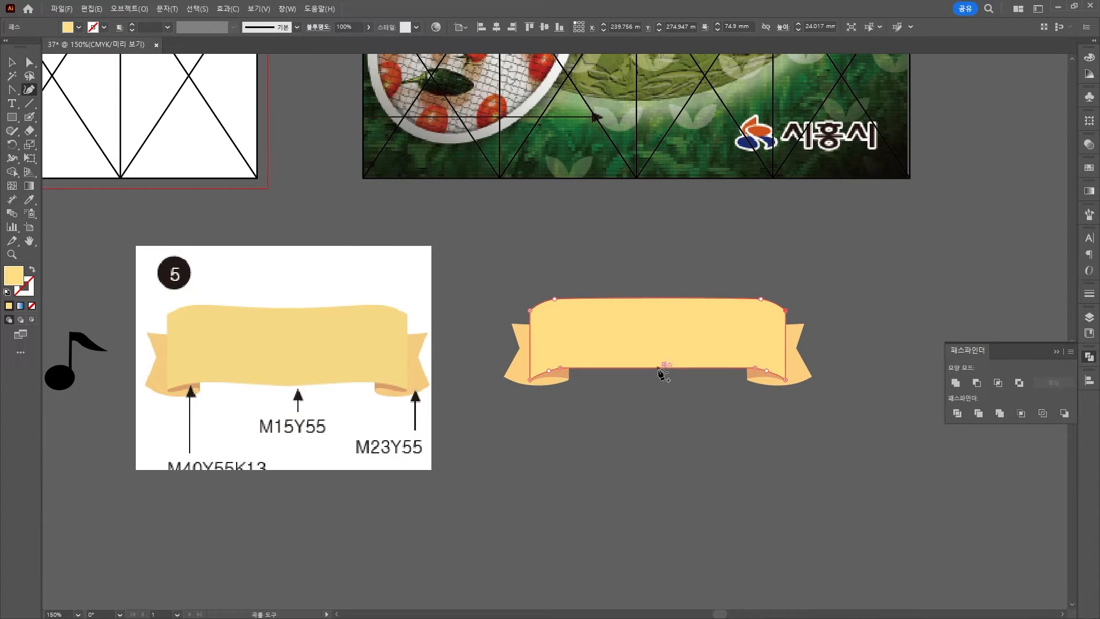
pyautogui.click(656, 298)
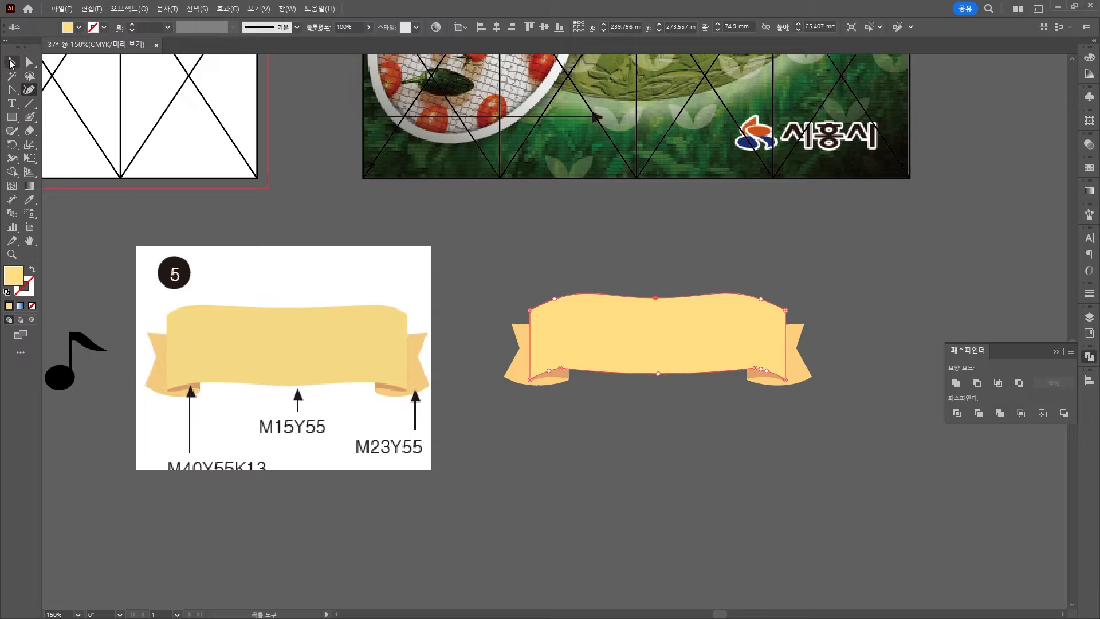
pyautogui.click(12, 62)
pyautogui.click(857, 312)
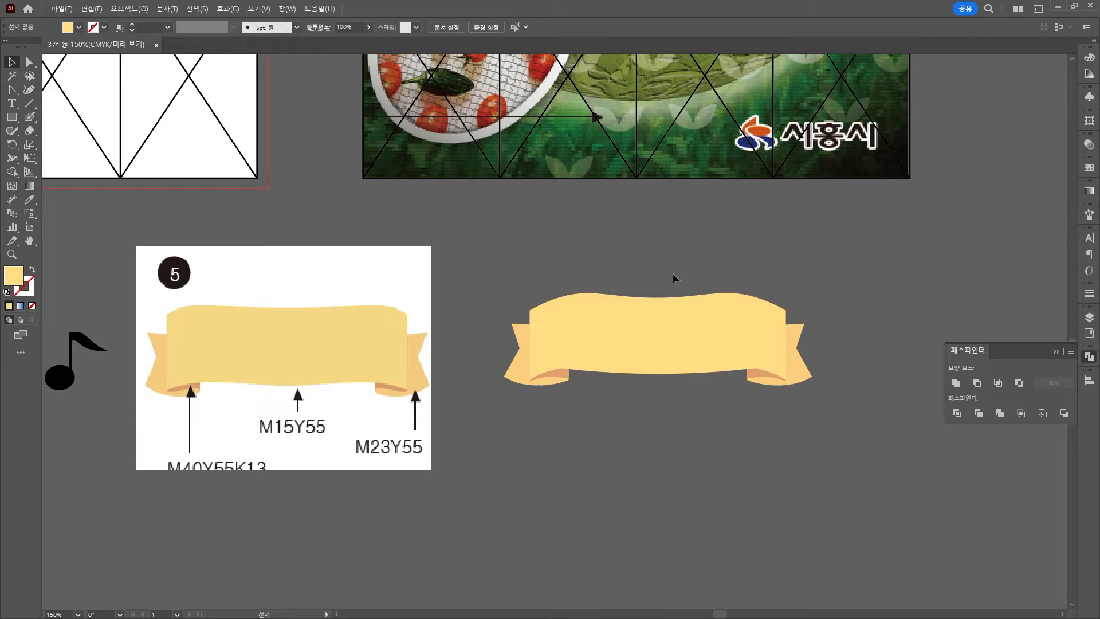
# Draw a vertical rectangle about 2.8 mm wide and 14 mm tall beside the logo reference, with black fill and no stroke.
pyautogui.scroll(-1, 551, 272)
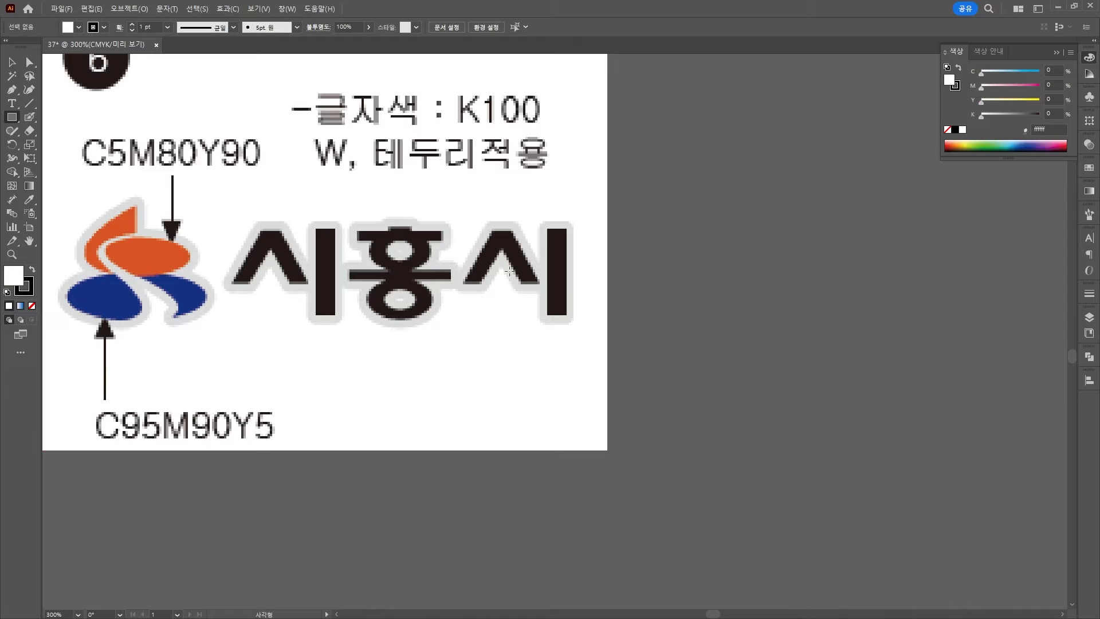
pyautogui.moveTo(776, 220); pyautogui.dragTo(796, 317)
pyautogui.click(33, 270)
pyautogui.click(12, 62)
pyautogui.click(31, 306)
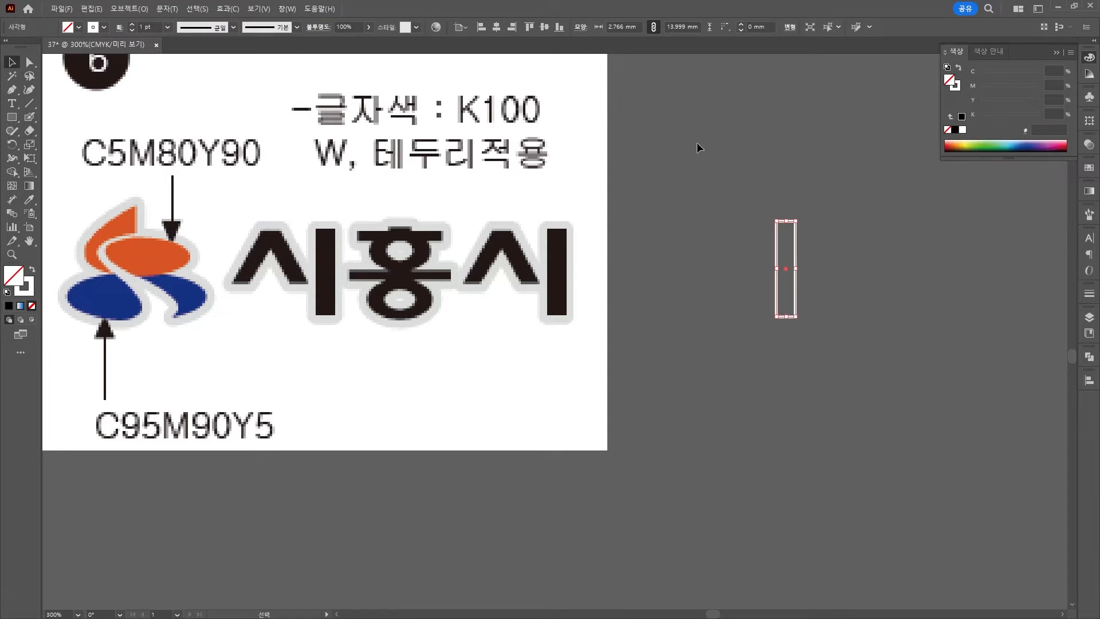
pyautogui.click(698, 148)
pyautogui.hotkey('ctrl', 'z')
pyautogui.click(26, 291)
pyautogui.click(32, 306)
# Draw a black square about 7.6 mm wide and delete its lower-right corner anchor to make a triangle.
pyautogui.click(12, 117)
pyautogui.click(78, 118)
pyautogui.moveTo(655, 127); pyautogui.dragTo(710, 182)
pyautogui.click(710, 182)
pyautogui.press('Delete')
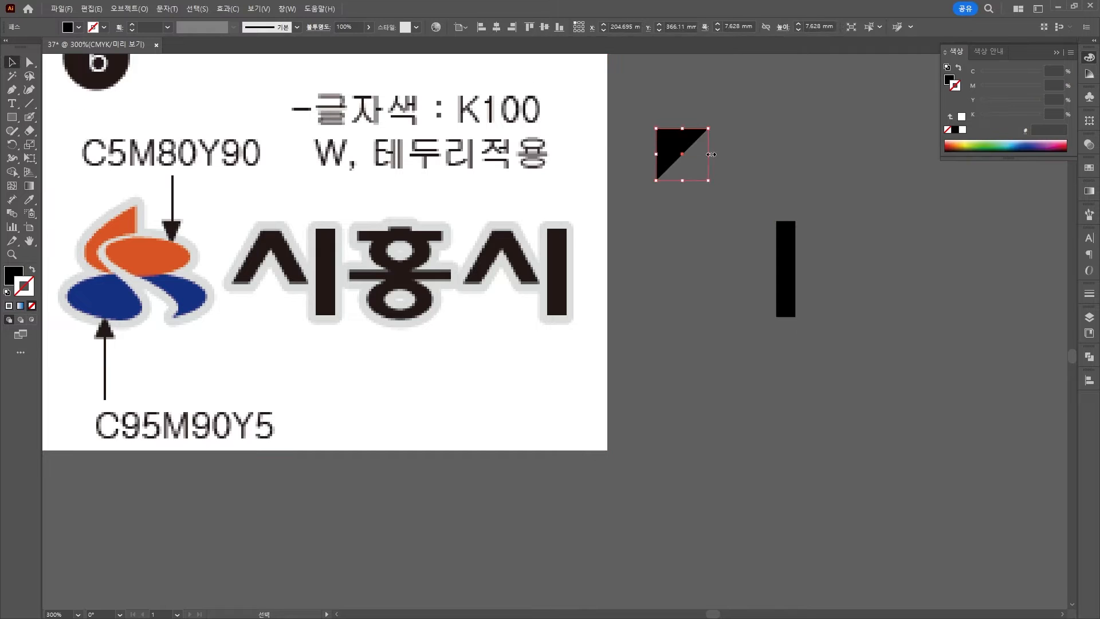
# Rotate the triangle so its corner points up, swap its fill for a black stroke, leaving it open along the lower side.
pyautogui.moveTo(713, 124)
pyautogui.mouseDown()
pyautogui.moveTo(725, 150)
pyautogui.moveTo(693, 154)
pyautogui.mouseUp()
pyautogui.moveTo(645, 155)
pyautogui.mouseDown()
pyautogui.moveTo(710, 154)
pyautogui.moveTo(735, 278)
pyautogui.moveTo(692, 303)
pyautogui.mouseUp()
pyautogui.click(33, 270)
pyautogui.press('Delete')
pyautogui.scroll(2, 690, 134)
pyautogui.click(12, 89)
pyautogui.click(673, 101)
pyautogui.scroll(2, 776, 118)
pyautogui.scroll(-2, 709, 154)
pyautogui.scroll(-2, 709, 153)
# Thicken the open chevron's black stroke and pull its two lower ends outward and down beside the vertical bar.
pyautogui.press('v')
pyautogui.click(685, 155)
pyautogui.click(131, 24)
pyautogui.press('a')
pyautogui.moveTo(749, 295)
pyautogui.mouseDown()
pyautogui.moveTo(756, 305)
pyautogui.moveTo(821, 294)
pyautogui.mouseUp()
pyautogui.click(12, 61)
pyautogui.click(29, 62)
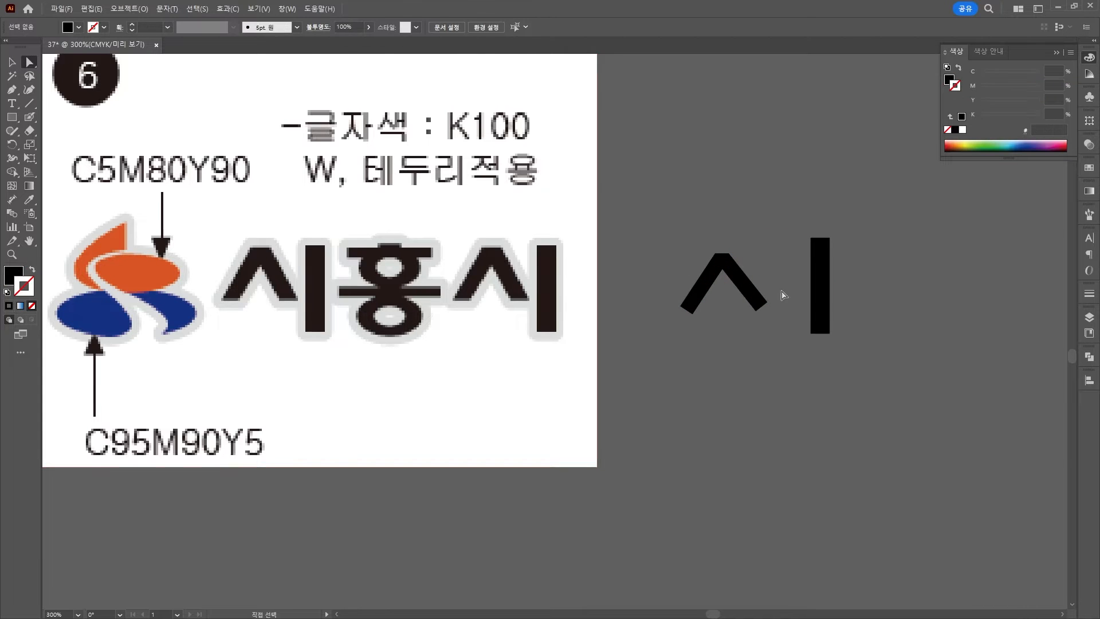
pyautogui.moveTo(693, 303); pyautogui.dragTo(687, 310)
pyautogui.moveTo(757, 303); pyautogui.dragTo(764, 310)
# Expand the chevron's stroke into a filled shape and draw a horizontal line about 15.4 mm long across its feet.
pyautogui.click(12, 62)
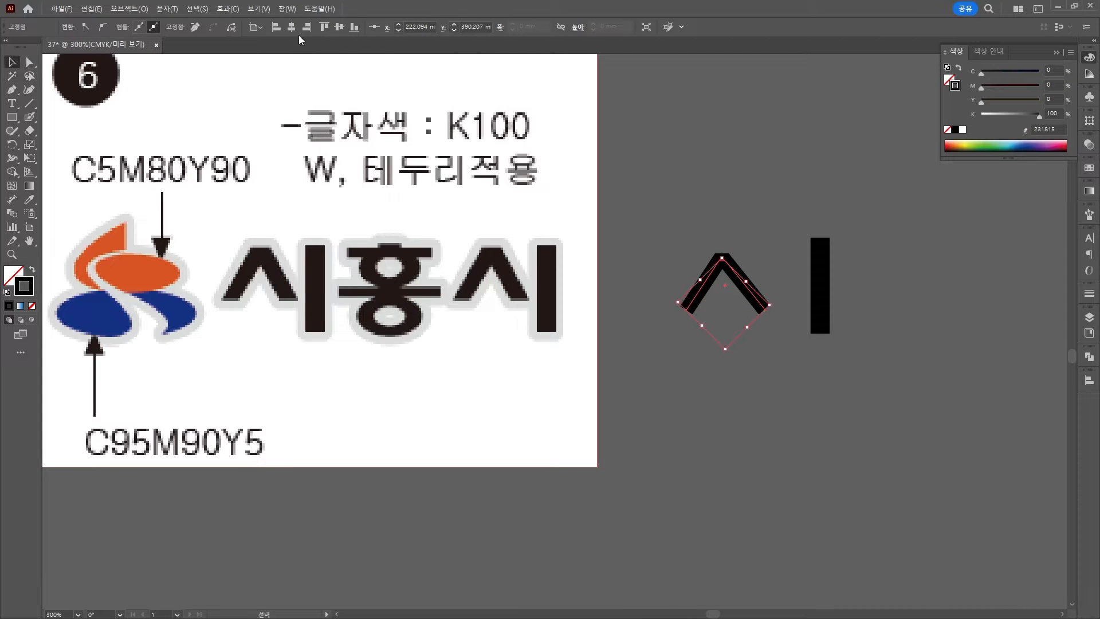
pyautogui.click(118, 8)
pyautogui.click(138, 156)
pyautogui.click(519, 381)
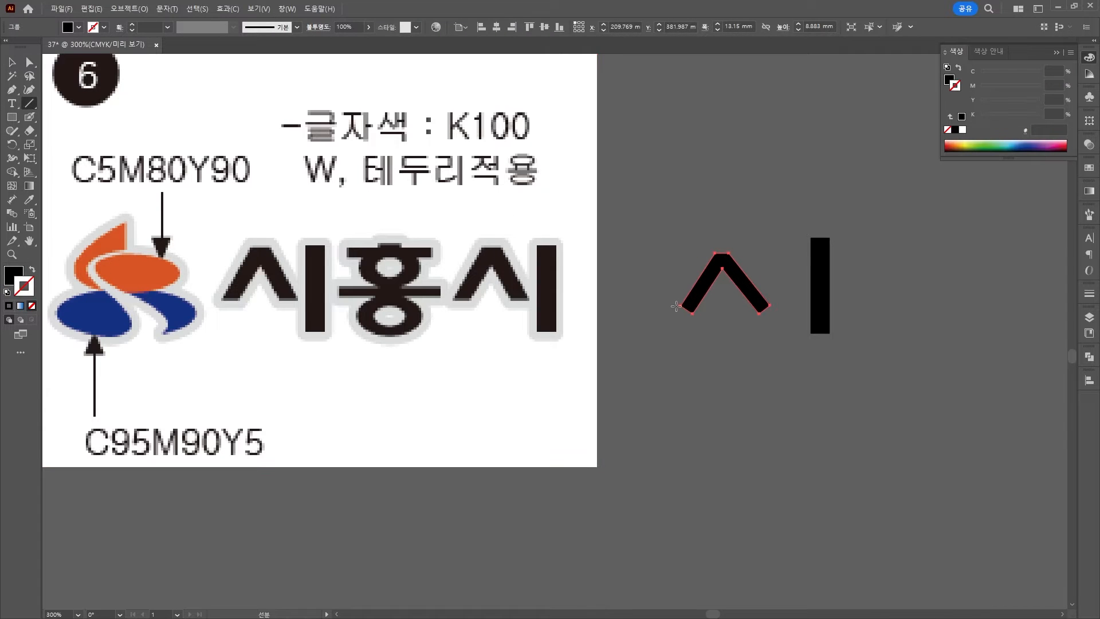
pyautogui.moveTo(676, 306); pyautogui.dragTo(782, 305)
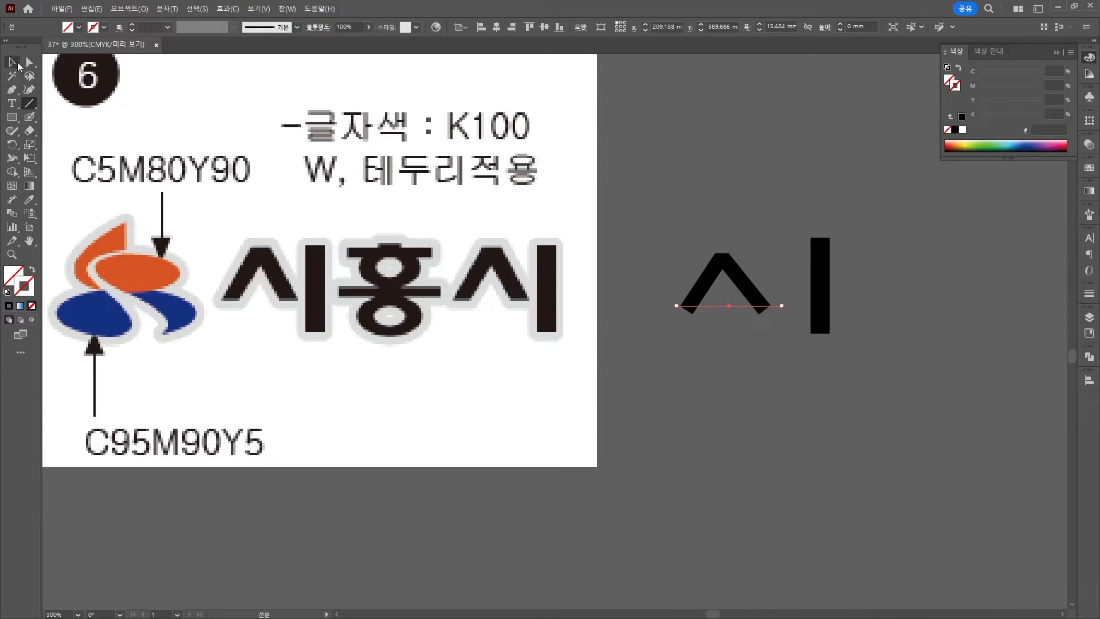
# Divide the chevron along the horizontal line with Pathfinder's Divide operation.
pyautogui.click(18, 64)
pyautogui.moveTo(755, 219); pyautogui.dragTo(672, 366)
pyautogui.scroll(4, 748, 346)
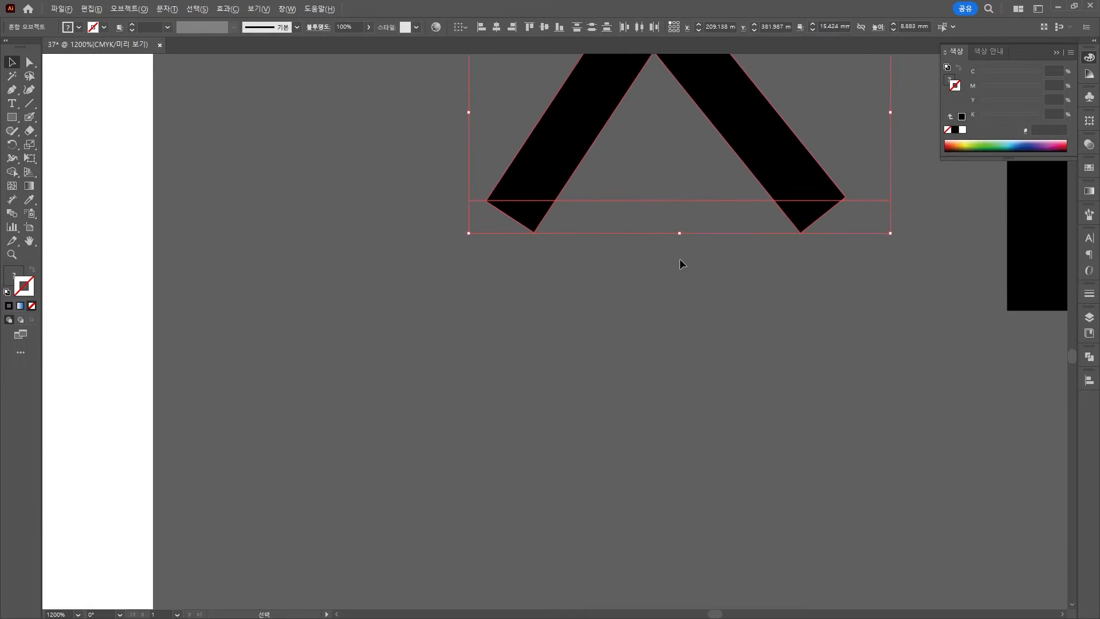
pyautogui.click(829, 215)
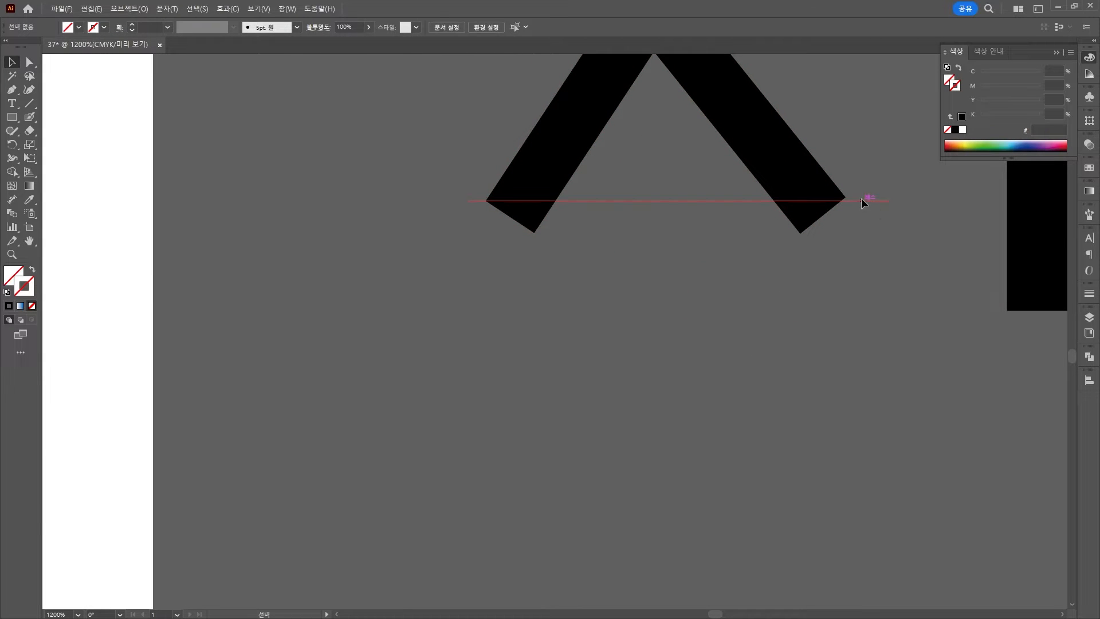
pyautogui.click(861, 196)
pyautogui.moveTo(866, 214); pyautogui.dragTo(489, 159)
pyautogui.hotkey('ctrl', '-')
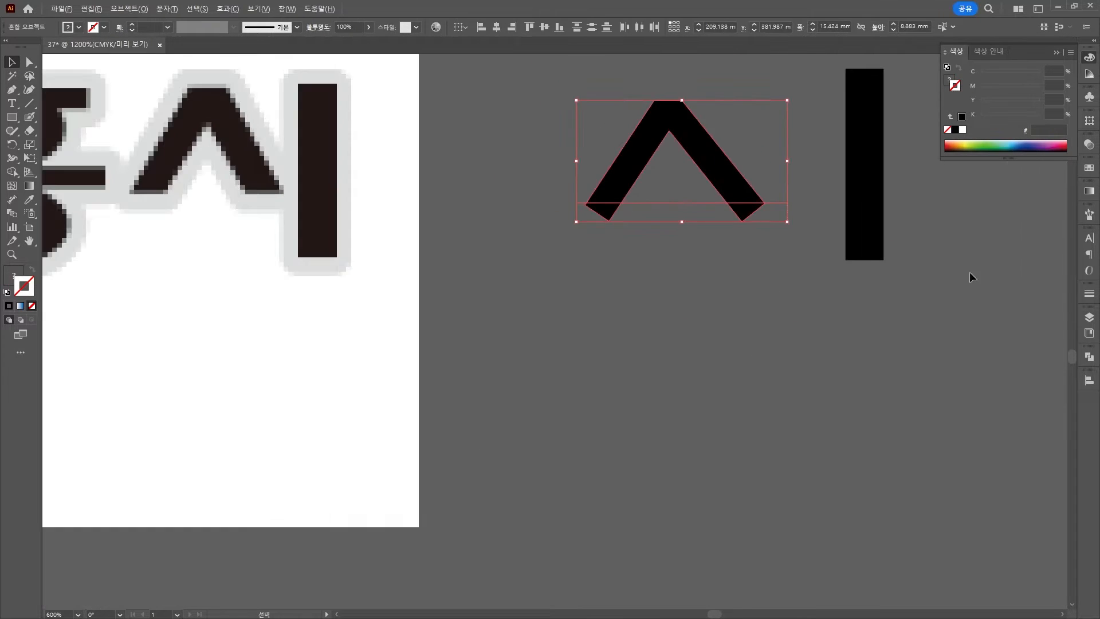
pyautogui.click(1090, 356)
pyautogui.click(957, 413)
# Ungroup the divided chevron and delete the two slanted tips below the cut so both feet end flat.
pyautogui.rightClick(645, 211)
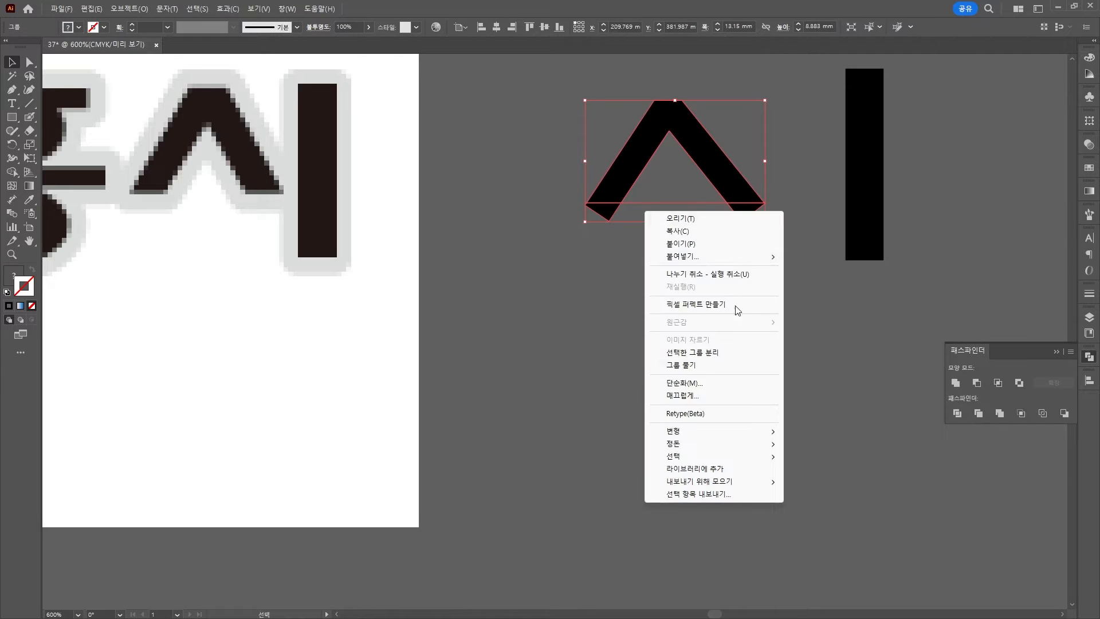
pyautogui.click(708, 367)
pyautogui.click(636, 269)
pyautogui.click(605, 213)
pyautogui.press('Delete')
pyautogui.click(744, 211)
pyautogui.press('Delete')
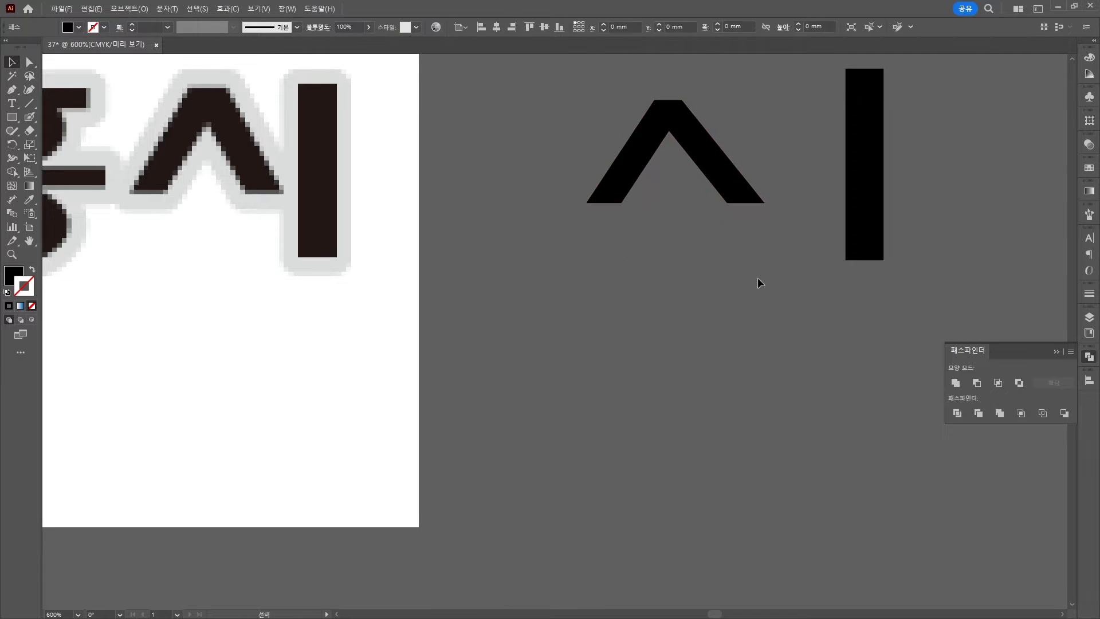
# Narrow the flat-footed chevron to about 11.9 mm wide to match the reference letter.
pyautogui.scroll(-2, 614, 305)
pyautogui.scroll(-1, 614, 305)
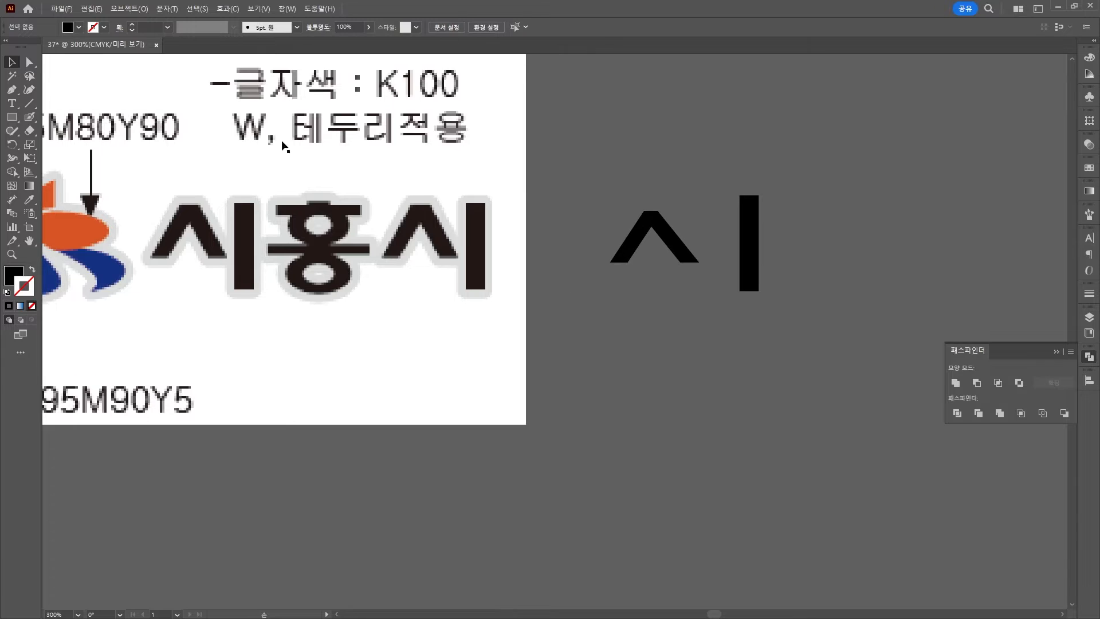
pyautogui.click(25, 67)
pyautogui.moveTo(603, 195); pyautogui.dragTo(653, 277)
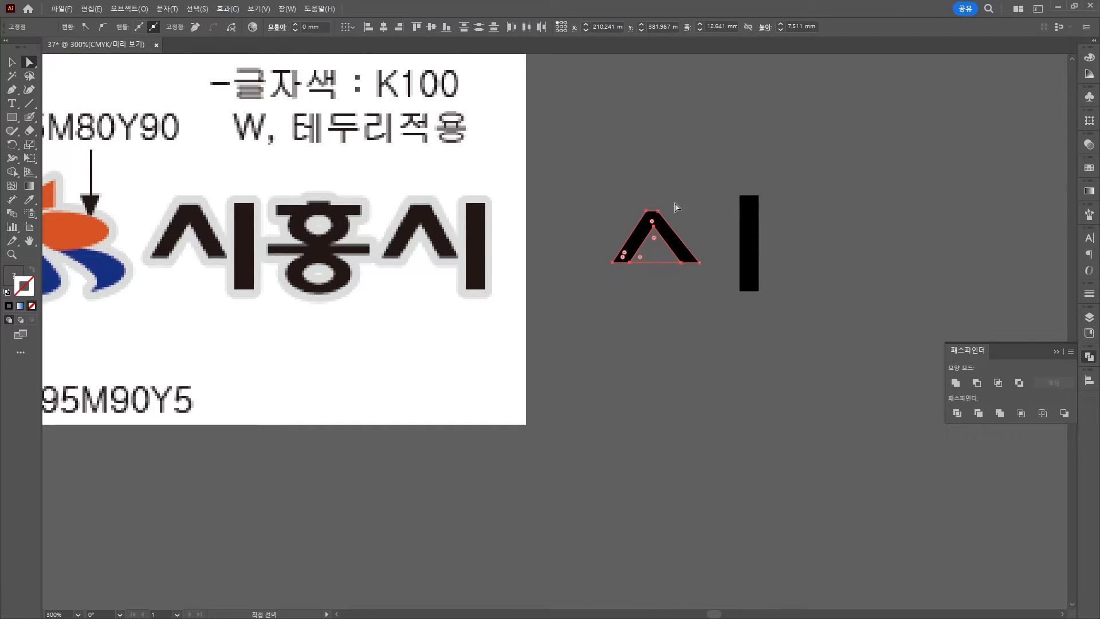
pyautogui.press('Left')
pyautogui.click(656, 292)
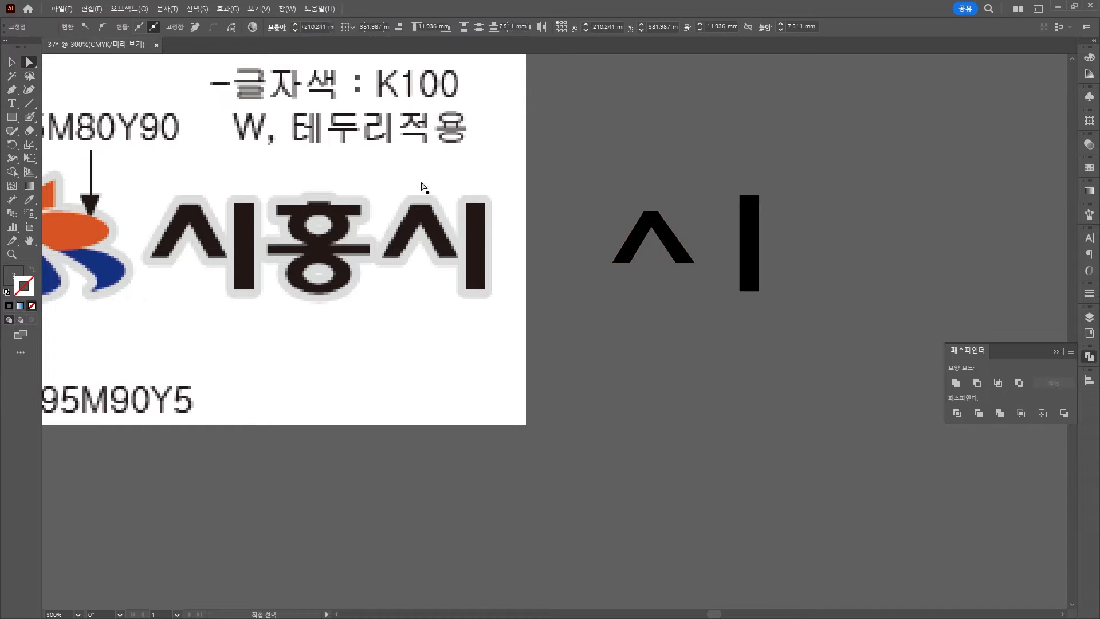
# Move the vertical bar closer to the chevron and set its width to 2.4 mm.
pyautogui.click(16, 63)
pyautogui.moveTo(752, 237); pyautogui.dragTo(722, 238)
pyautogui.click(653, 27)
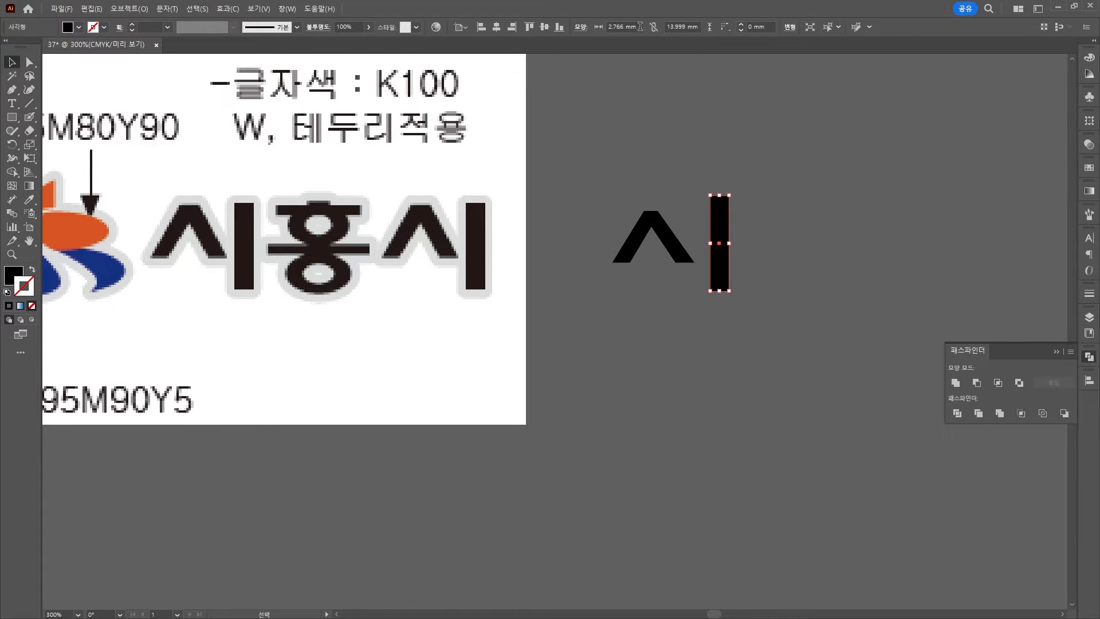
pyautogui.click(622, 27)
pyautogui.write('2')
pyautogui.press('Return')
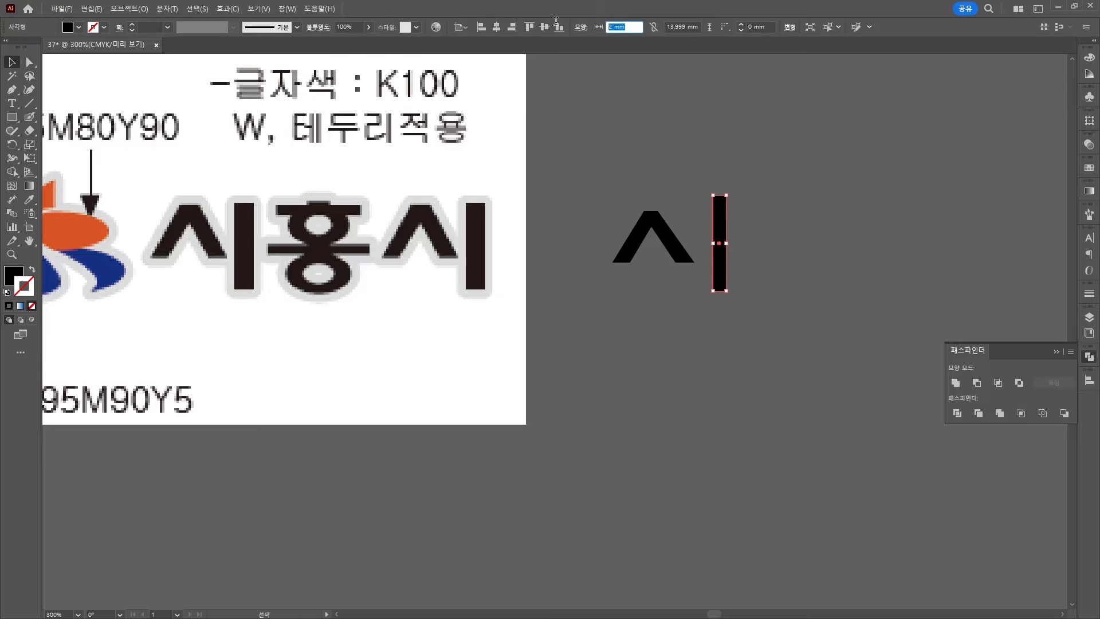
pyautogui.press('Return')
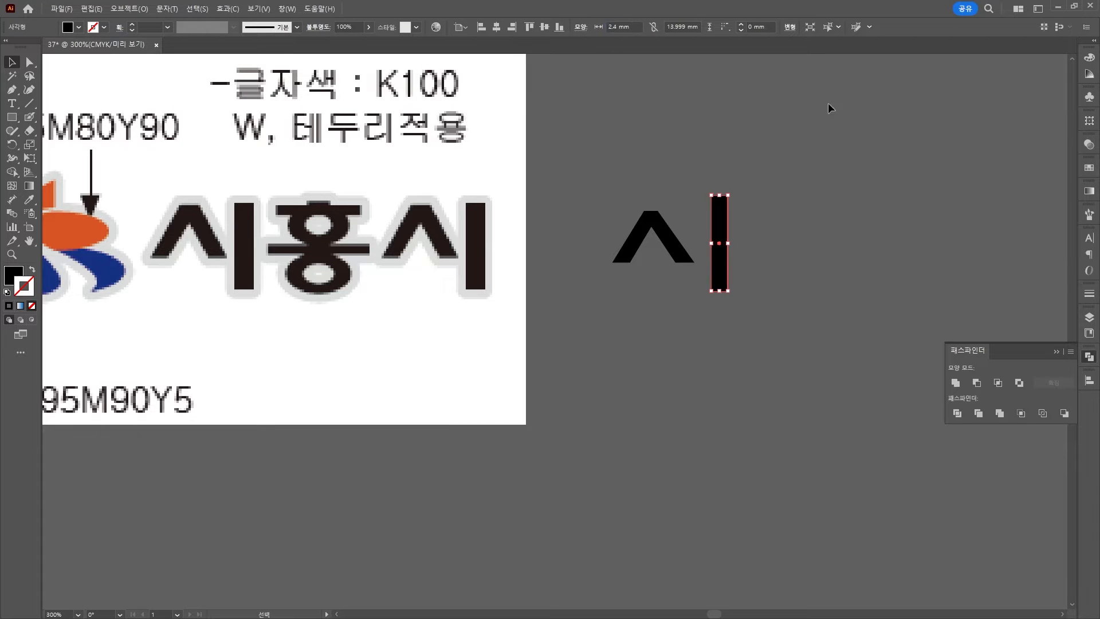
# Place the vertical bar just beside the chevron, level with its peak, and shorten its lower end.
pyautogui.click(758, 135)
pyautogui.moveTo(722, 229); pyautogui.dragTo(709, 244)
pyautogui.moveTo(708, 307); pyautogui.dragTo(708, 294)
pyautogui.click(674, 190)
# Copy the vertical bar, turn the copy horizontal, and add a shorter bar above it as the top of the letter ㅎ.
pyautogui.moveTo(707, 243); pyautogui.dragTo(766, 243)
pyautogui.moveTo(779, 207); pyautogui.dragTo(823, 254)
pyautogui.moveTo(795, 254); pyautogui.dragTo(810, 220)
pyautogui.moveTo(782, 225); pyautogui.dragTo(816, 209)
pyautogui.click(798, 191)
pyautogui.scroll(1, 846, 212)
pyautogui.moveTo(690, 195); pyautogui.dragTo(751, 220)
pyautogui.moveTo(738, 221); pyautogui.dragTo(759, 220)
pyautogui.click(695, 191)
pyautogui.moveTo(695, 191); pyautogui.dragTo(796, 199)
# Draw an ellipse about 6.8 mm wide and 4.7 mm tall under the horizontal bar, with no fill and a thick black stroke.
pyautogui.moveTo(12, 117); pyautogui.dragTo(80, 141)
pyautogui.moveTo(815, 243); pyautogui.dragTo(877, 286)
pyautogui.click(32, 269)
pyautogui.click(132, 24)
pyautogui.click(132, 25)
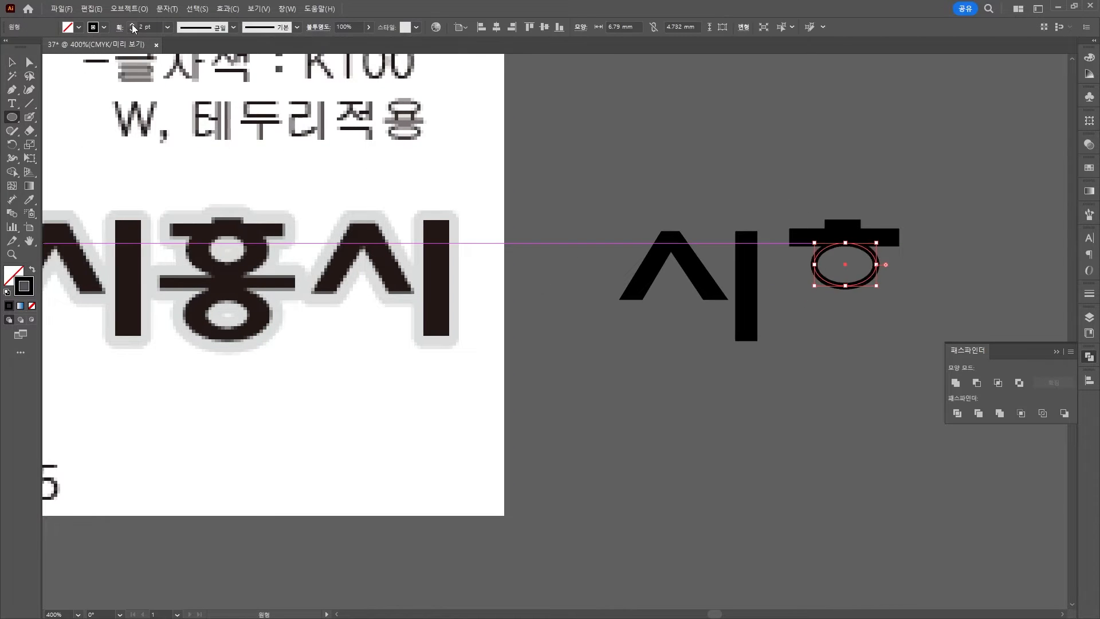
pyautogui.click(132, 25)
pyautogui.click(132, 24)
# Duplicate the oval ring below and replace the thick horizontal bar with thinner matching bars above and between the rings to form 흥.
pyautogui.click(12, 61)
pyautogui.moveTo(886, 238); pyautogui.dragTo(845, 313)
pyautogui.moveTo(872, 306); pyautogui.dragTo(859, 344)
pyautogui.keyDown('shift'); pyautogui.click(874, 252); pyautogui.keyUp('shift')
pyautogui.click(894, 272)
pyautogui.click(808, 238)
pyautogui.press('Delete')
pyautogui.moveTo(810, 302); pyautogui.dragTo(810, 241)
pyautogui.click(816, 186)
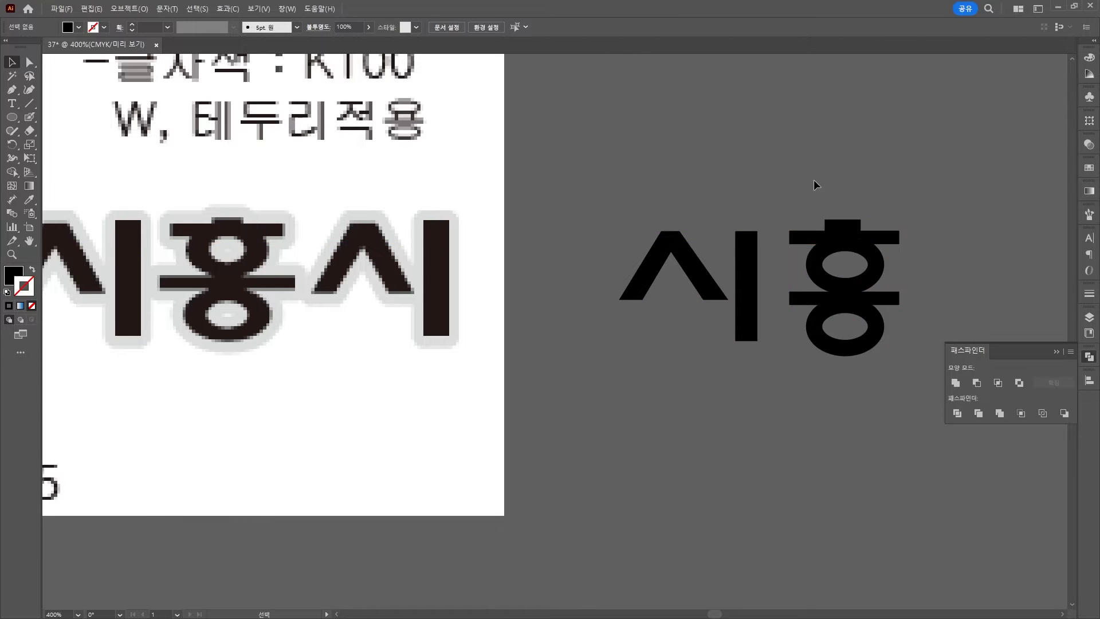
# Align the parts of 흥 horizontally, nudge its top block down, and make its middle bar wider than the upper one.
pyautogui.moveTo(815, 185); pyautogui.dragTo(865, 350)
pyautogui.click(485, 27)
pyautogui.click(845, 187)
pyautogui.moveTo(847, 222); pyautogui.dragTo(848, 226)
pyautogui.click(984, 202)
pyautogui.moveTo(888, 283); pyautogui.dragTo(913, 294)
pyautogui.scroll(2, 907, 302)
pyautogui.scroll(-2, 871, 267)
# Shift 흥 slightly toward the first 시 and place a copy of 시 after it to complete 시흥시.
pyautogui.moveTo(906, 201); pyautogui.dragTo(803, 312)
pyautogui.moveTo(822, 267)
pyautogui.mouseDown()
pyautogui.moveTo(807, 266)
pyautogui.moveTo(818, 267)
pyautogui.mouseUp()
pyautogui.moveTo(625, 198); pyautogui.dragTo(747, 292)
pyautogui.scroll(-2, 864, 224)
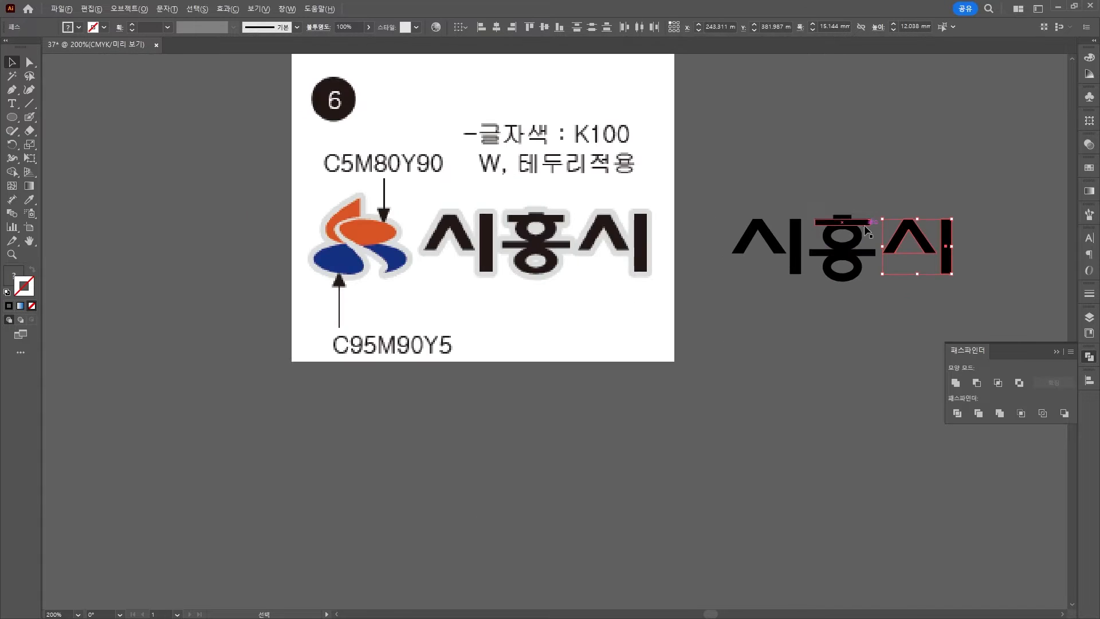
pyautogui.click(840, 322)
# Move the reference image away from the lettering and draw the symbol's upper flame shape with the Pen tool, straight on its right side.
pyautogui.moveTo(578, 261); pyautogui.dragTo(384, 261)
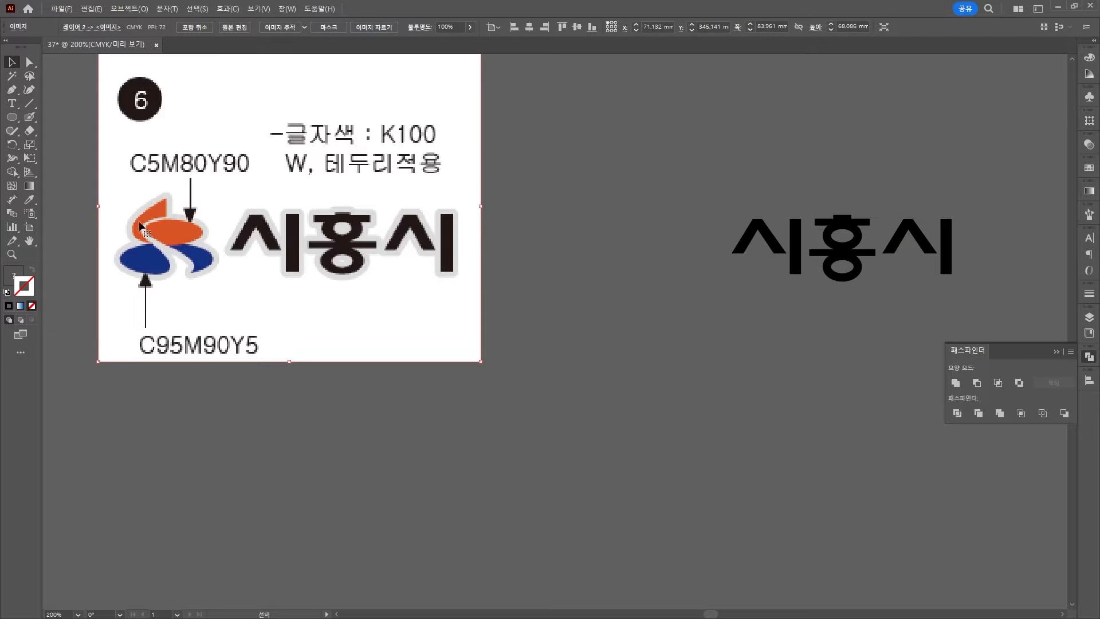
pyautogui.press('p')
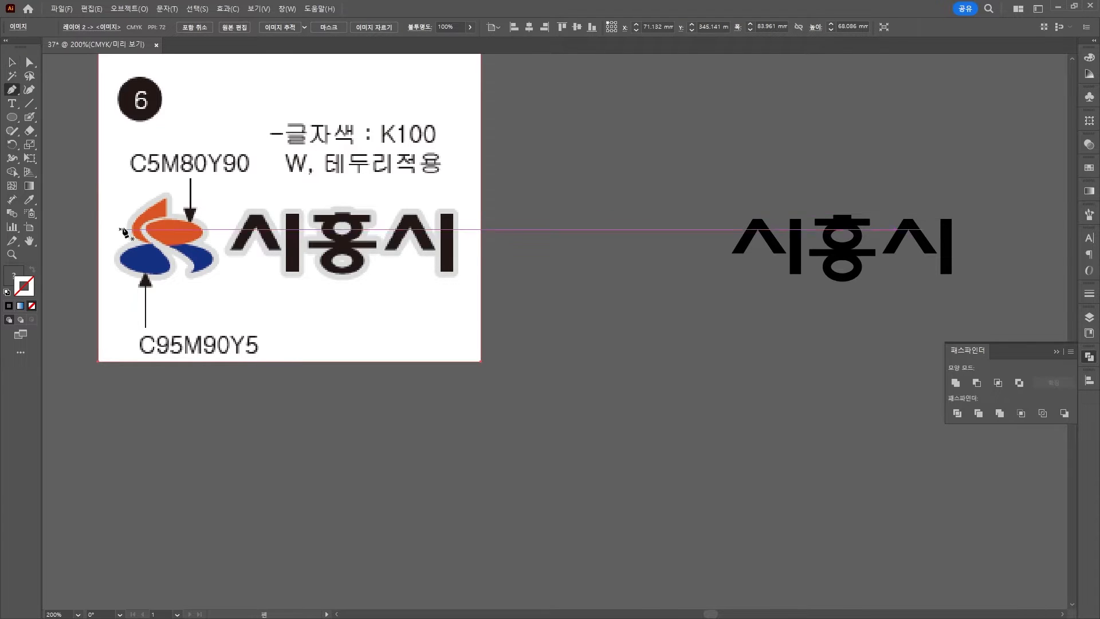
pyautogui.click(557, 247)
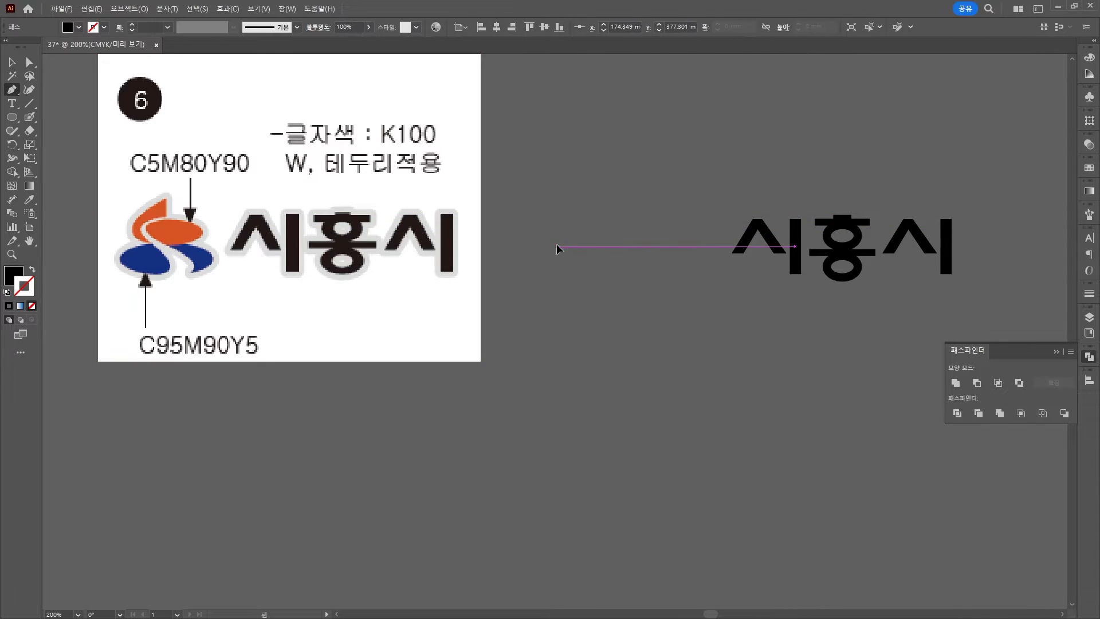
pyautogui.moveTo(585, 265); pyautogui.dragTo(584, 261)
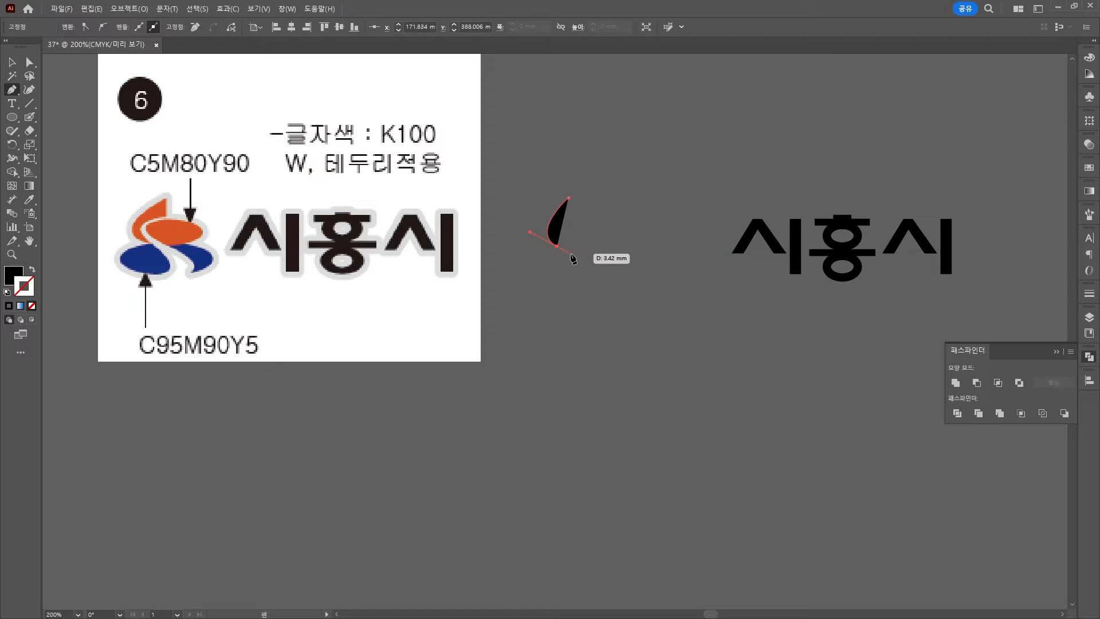
pyautogui.click(567, 252)
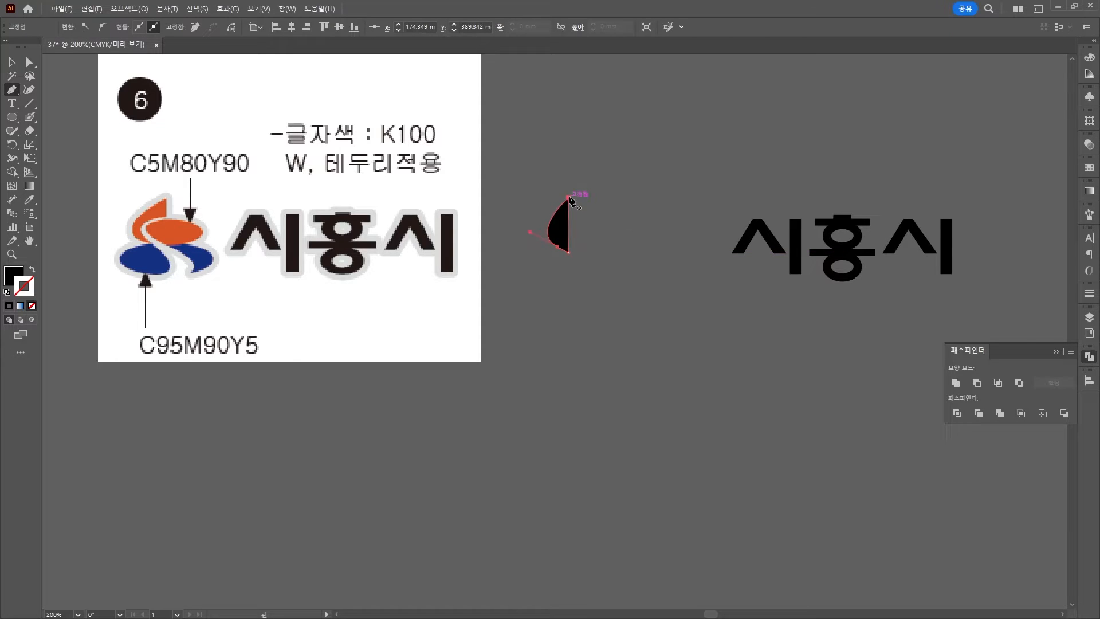
pyautogui.click(29, 61)
pyautogui.click(12, 90)
pyautogui.click(569, 198)
pyautogui.click(12, 62)
pyautogui.moveTo(557, 252); pyautogui.dragTo(595, 280)
pyautogui.click(582, 260)
pyautogui.click(12, 89)
pyautogui.click(568, 253)
pyautogui.hotkey('ctrl', 'z')
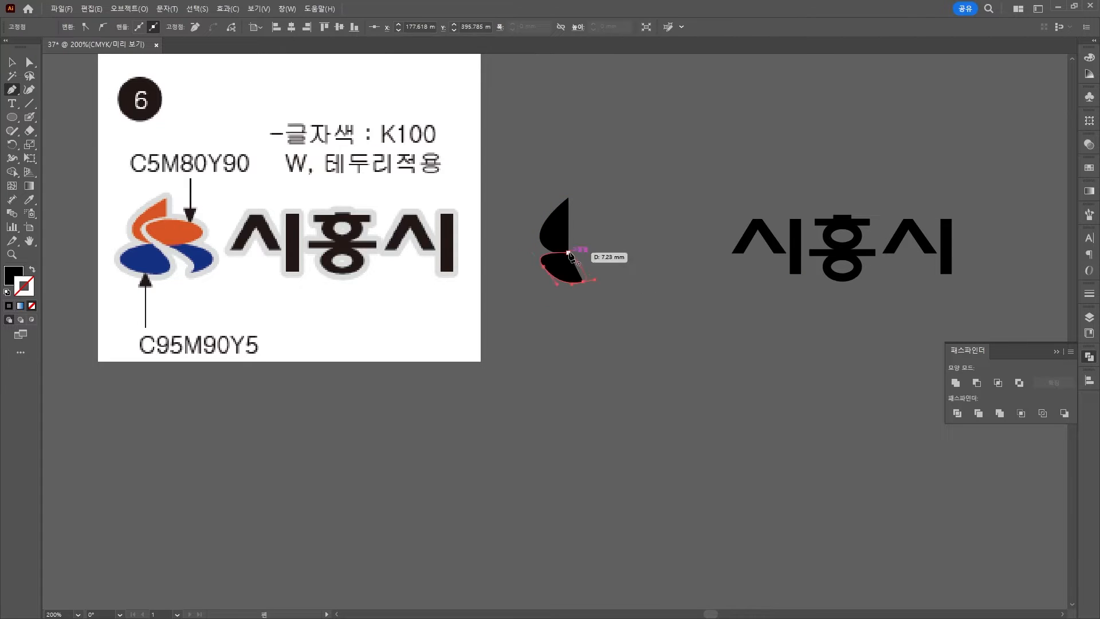
pyautogui.click(569, 253)
pyautogui.keyDown('ctrl'); pyautogui.click(687, 288); pyautogui.keyUp('ctrl')
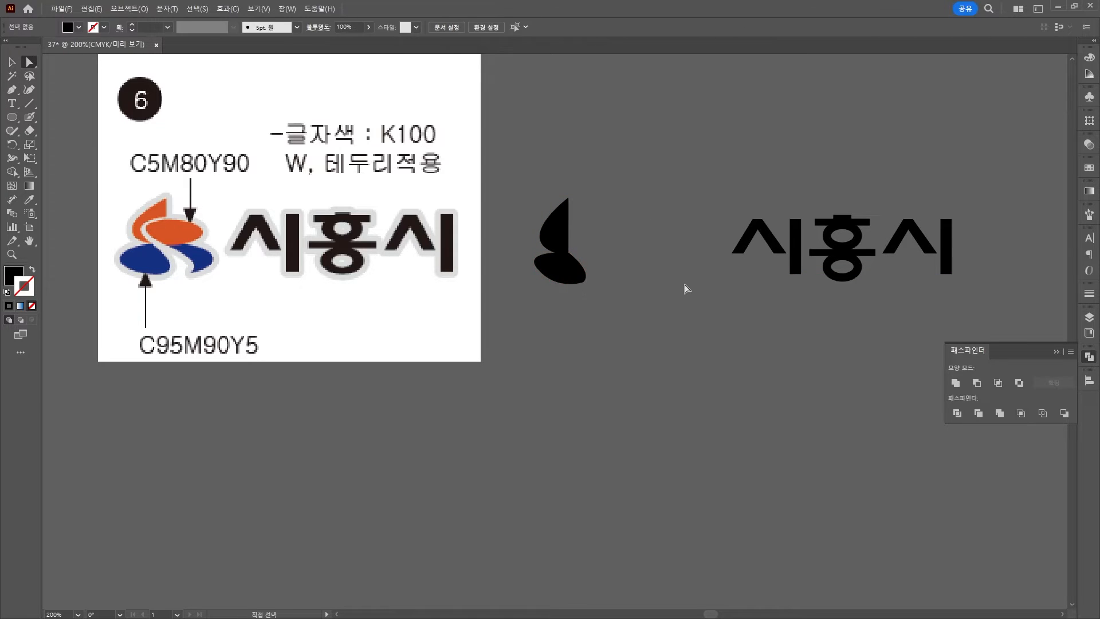
pyautogui.click(579, 285)
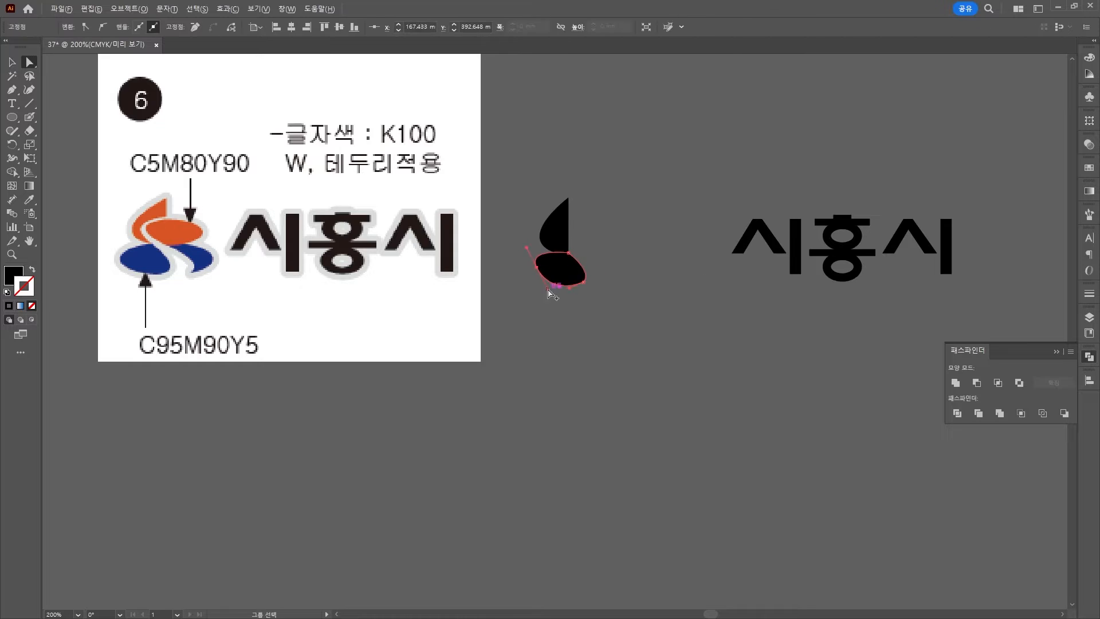
pyautogui.moveTo(564, 286); pyautogui.dragTo(544, 353)
pyautogui.hotkey('ctrl', 'z')
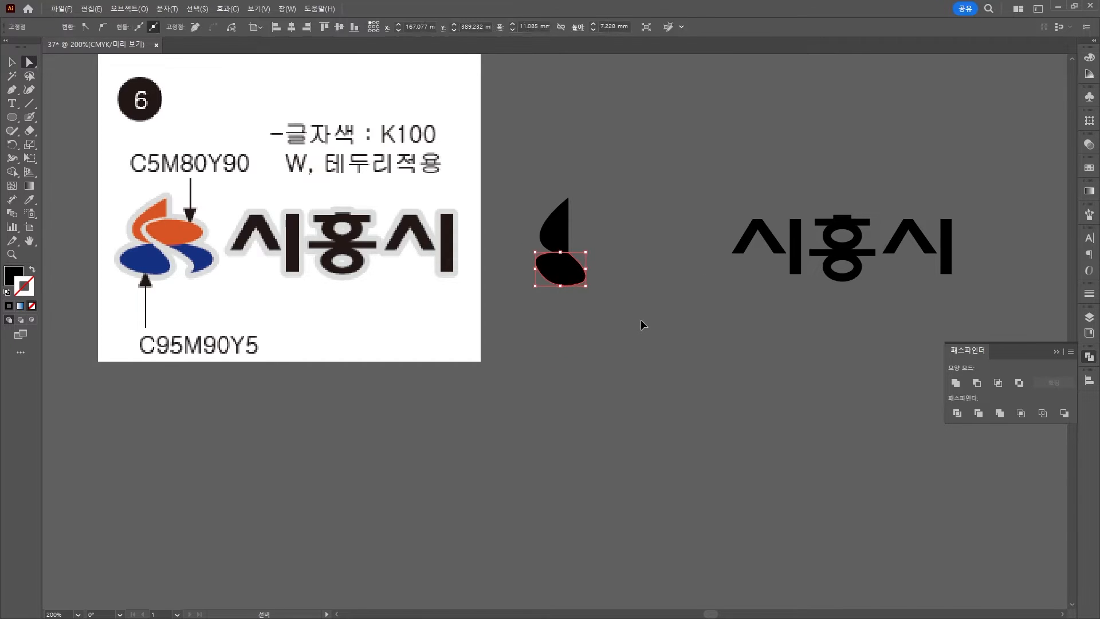
pyautogui.press('p')
pyautogui.press('Delete')
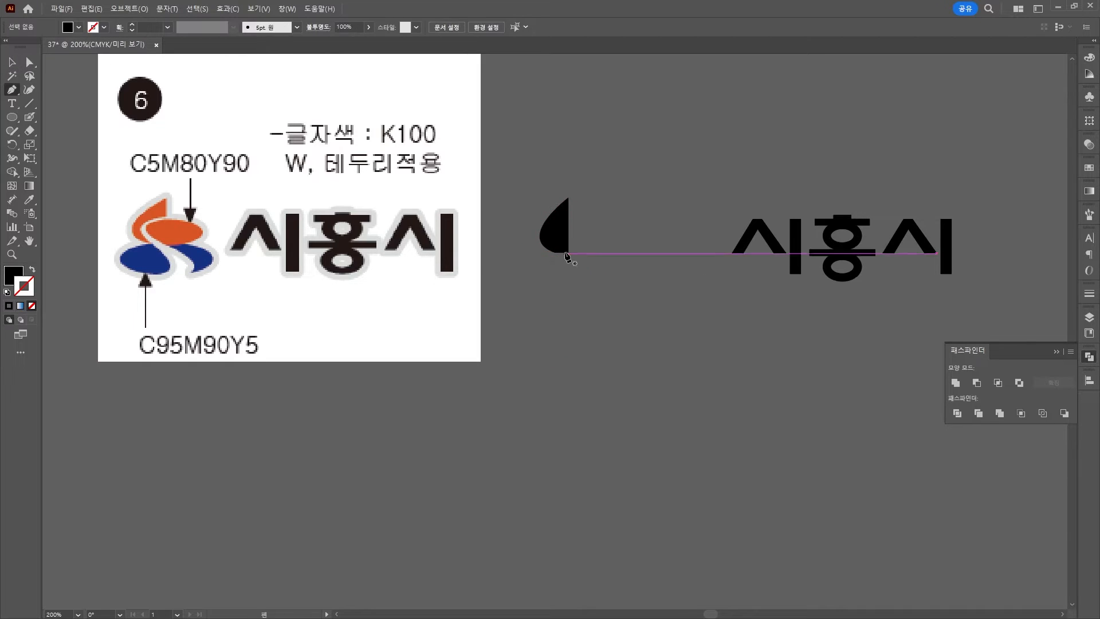
# Draw the symbol's rounded lower-left leaf as a closed Pen path starting at the flame's lower corner.
pyautogui.click(567, 253)
pyautogui.moveTo(543, 278); pyautogui.dragTo(571, 302)
pyautogui.click(590, 286)
pyautogui.moveTo(567, 253); pyautogui.dragTo(533, 231)
# Adjust the curves of both symbol shapes, bulging the leaf to about 13.1 mm wide and the flame to about 8.1 mm.
pyautogui.press('a')
pyautogui.moveTo(544, 278)
pyautogui.mouseDown()
pyautogui.moveTo(546, 290)
pyautogui.moveTo(504, 240)
pyautogui.mouseUp()
pyautogui.click(545, 297)
pyautogui.click(610, 308)
pyautogui.click(686, 316)
pyautogui.click(540, 235)
pyautogui.click(643, 220)
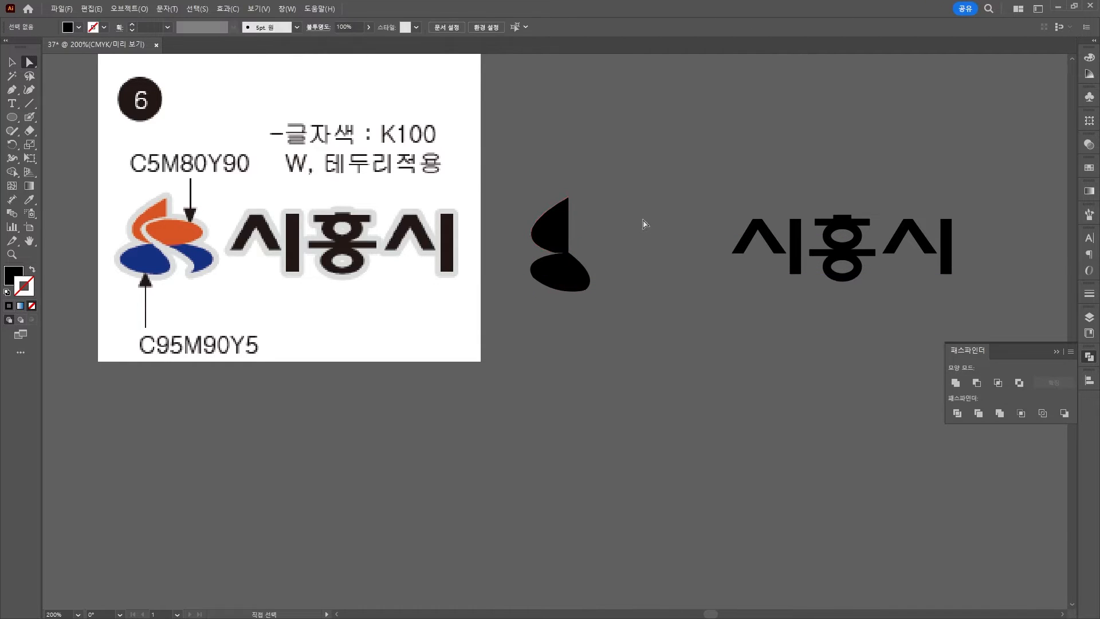
# Fill the upper flame shape with C5 M80 Y90 K0.
pyautogui.click(560, 238)
pyautogui.press('v')
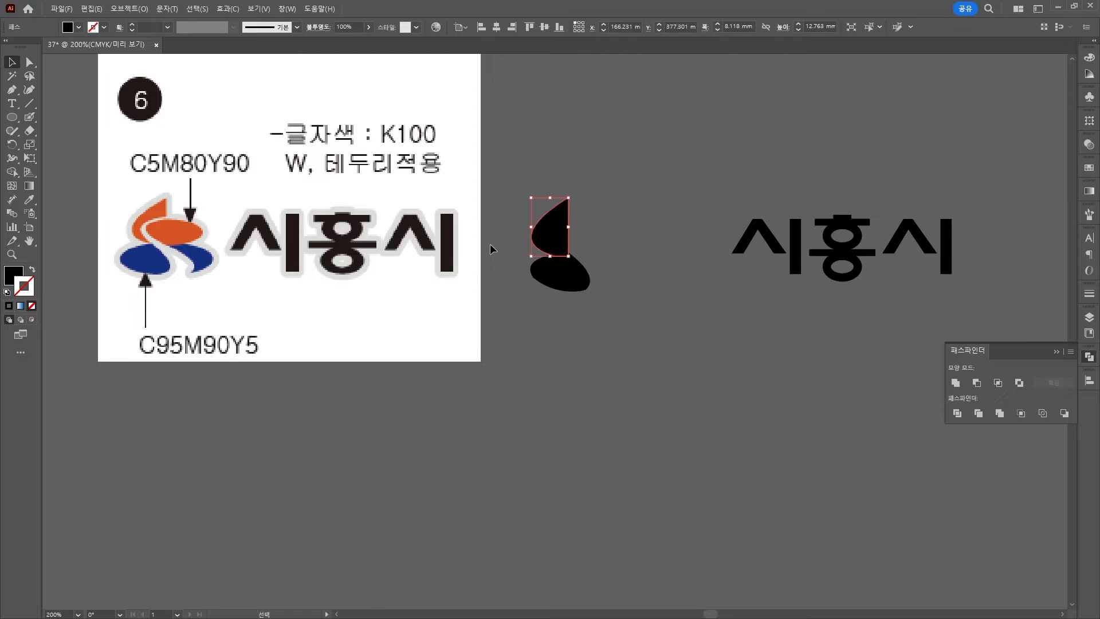
pyautogui.doubleClick(12, 273)
pyautogui.click(800, 237)
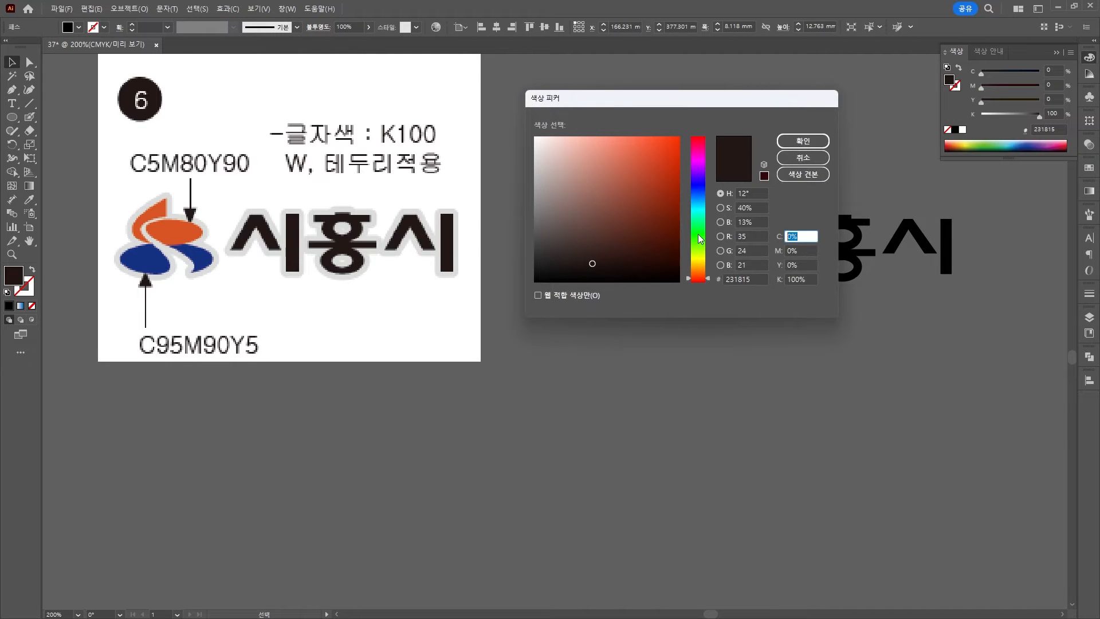
pyautogui.write('5')
pyautogui.press('Tab')
pyautogui.write('80')
pyautogui.press('Tab')
pyautogui.write('90')
pyautogui.press('Tab')
pyautogui.write('0')
pyautogui.press('Return')
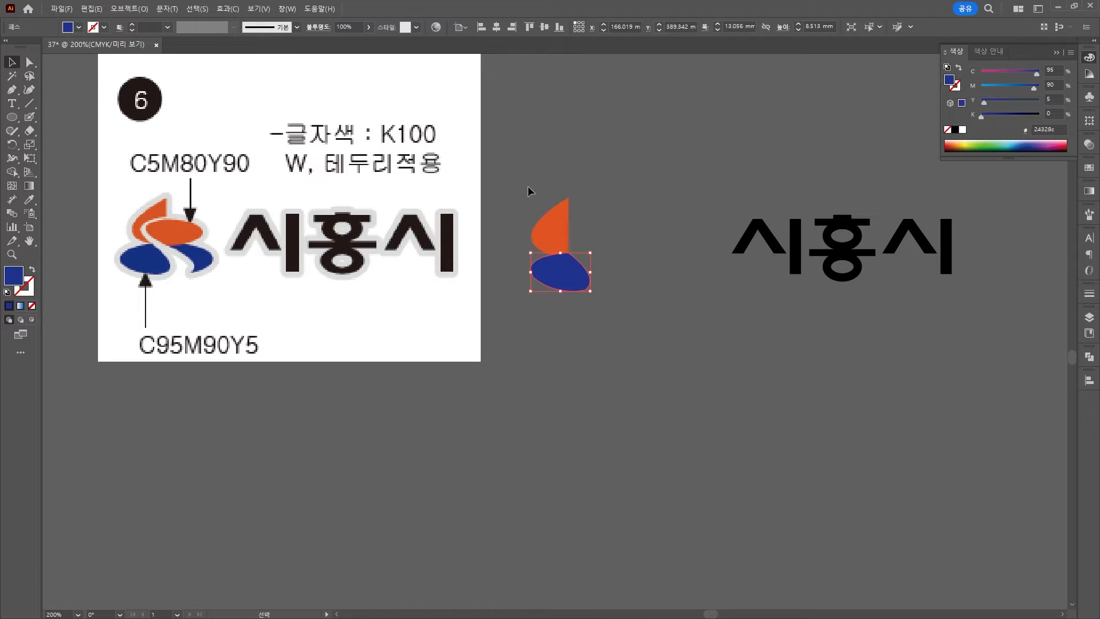
# Offset the flame and the lower-left leaf outward by 1.3 mm with rounded (둥글게) joins.
pyautogui.moveTo(528, 185); pyautogui.dragTo(597, 298)
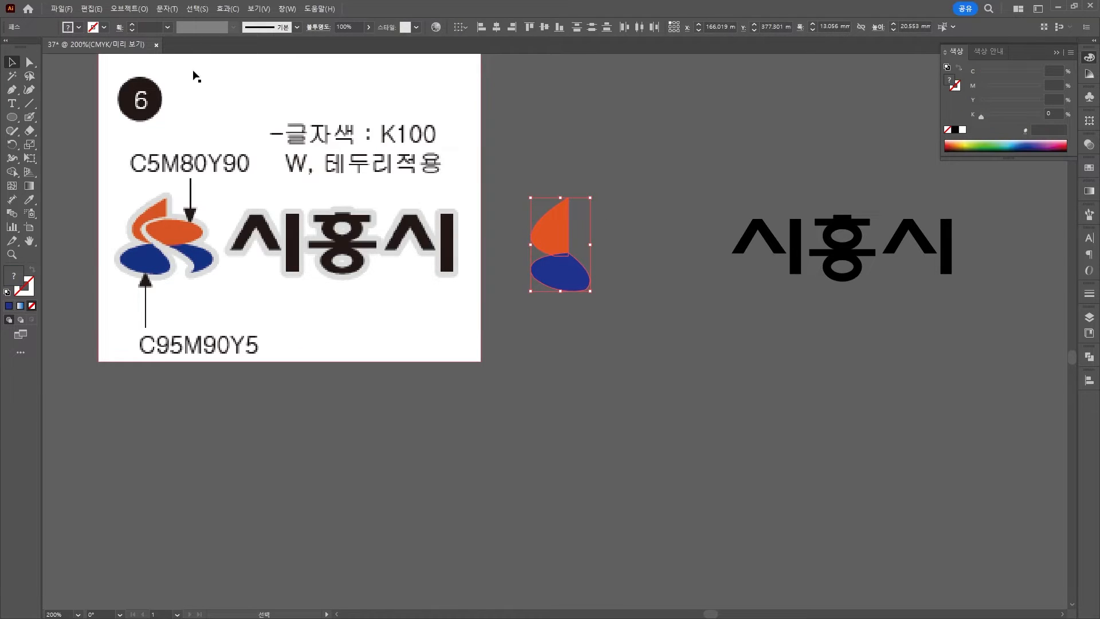
pyautogui.click(129, 8)
pyautogui.moveTo(172, 298)
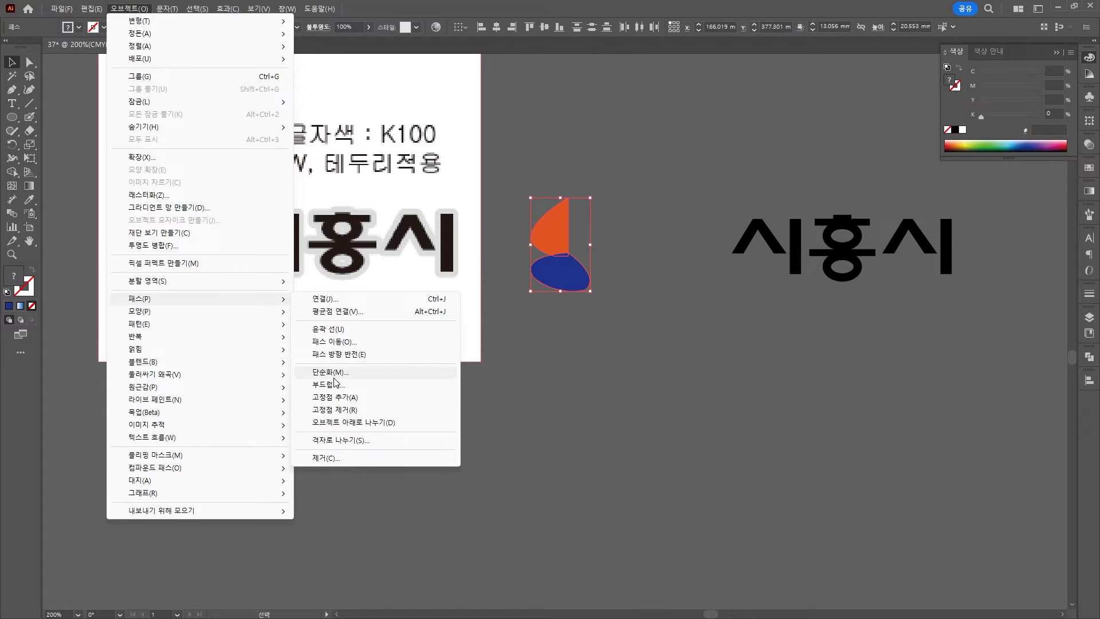
pyautogui.click(334, 342)
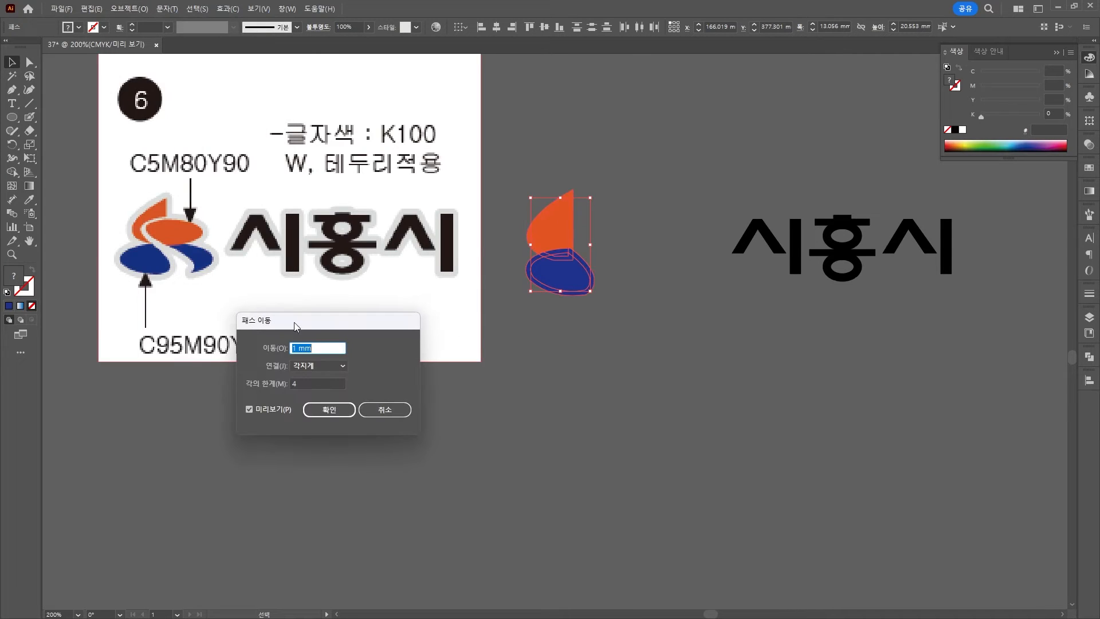
pyautogui.click(321, 366)
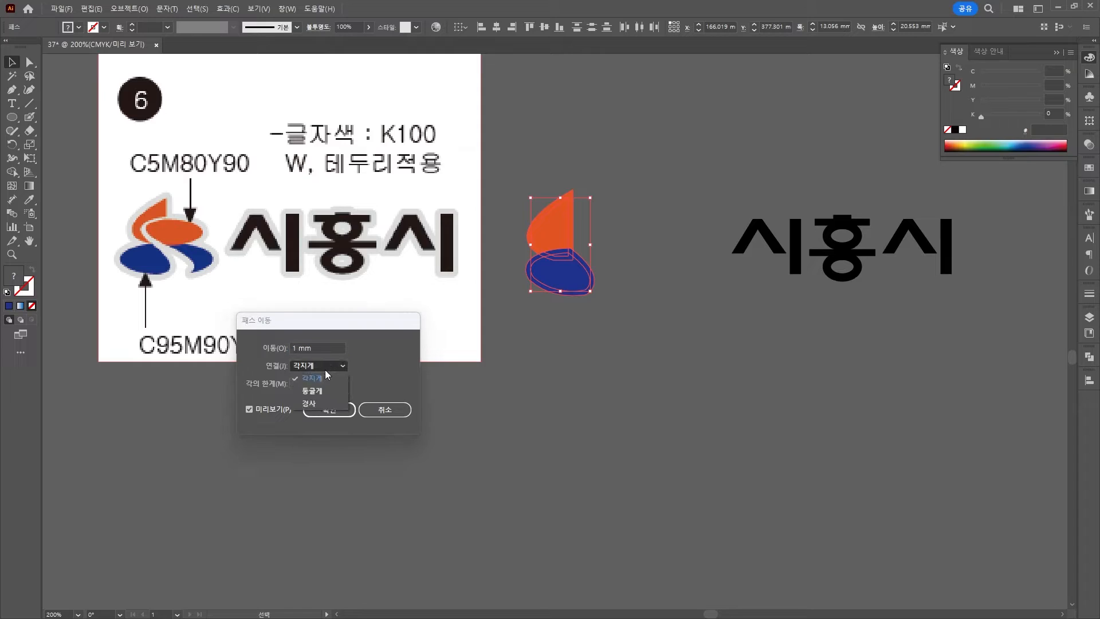
pyautogui.click(321, 380)
pyautogui.click(323, 348)
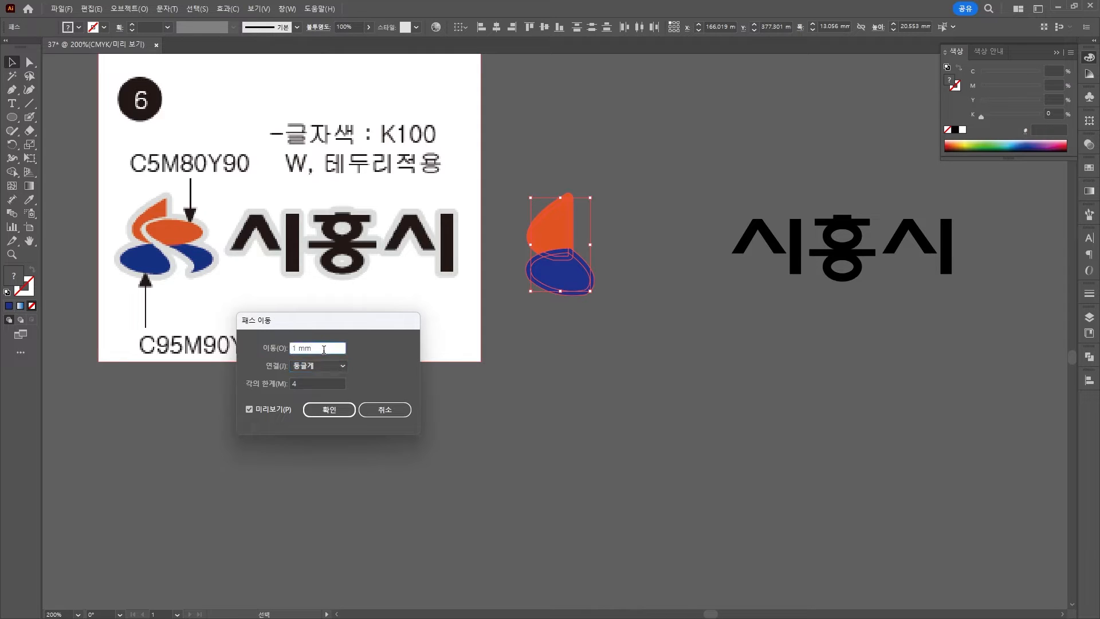
pyautogui.doubleClick(324, 348)
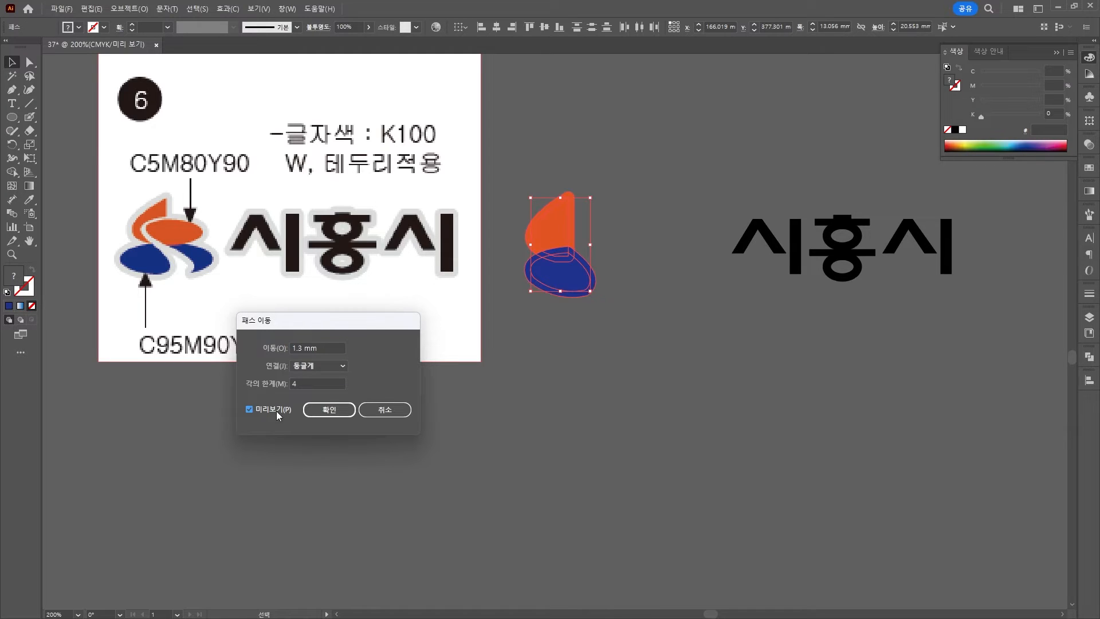
pyautogui.click(329, 410)
# Fill the flame and leaf offset paths white without a stroke and send them to the back.
pyautogui.click(8, 292)
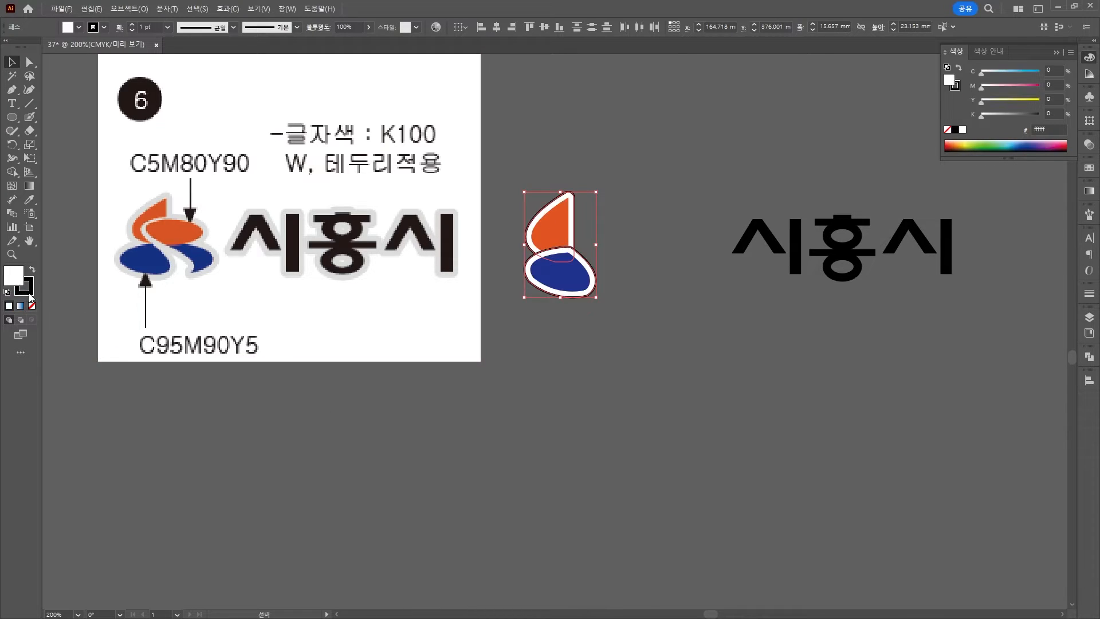
pyautogui.click(29, 292)
pyautogui.click(32, 306)
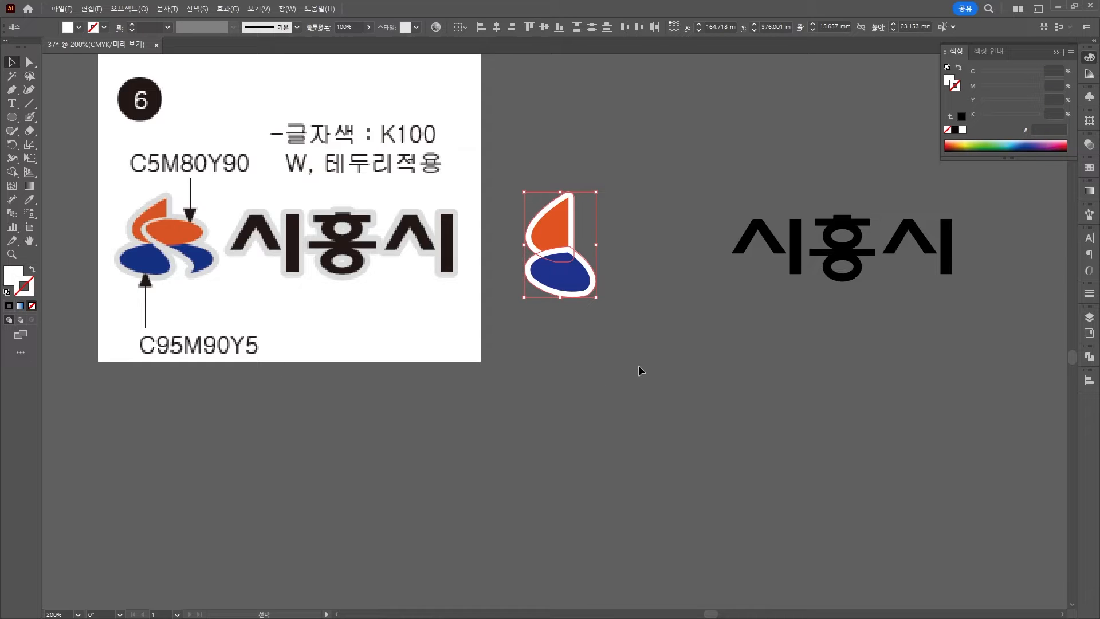
pyautogui.click(577, 249)
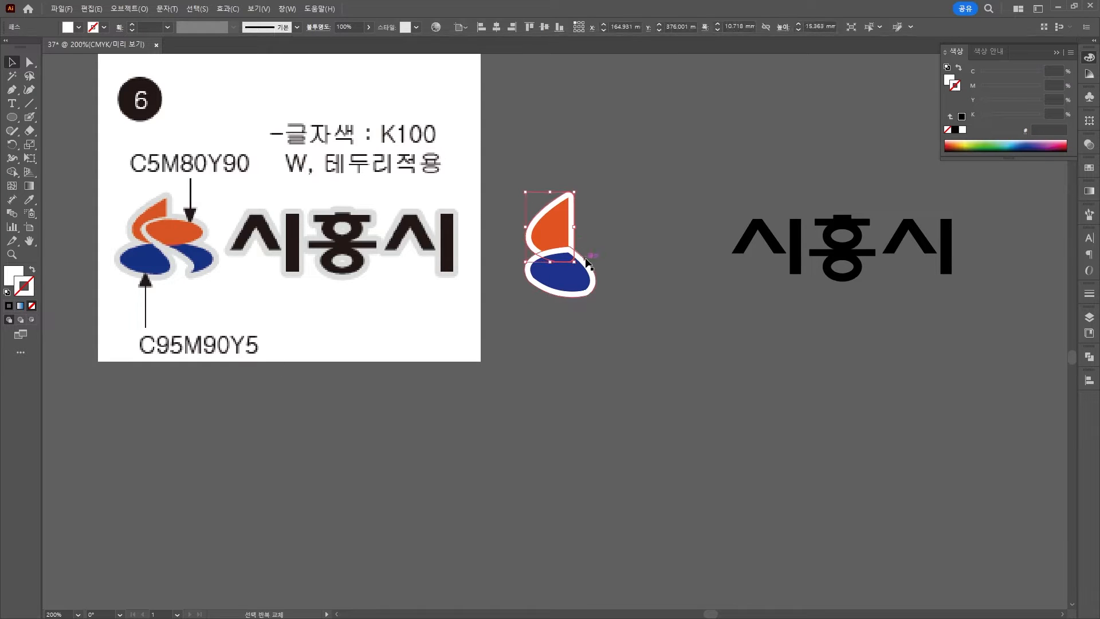
pyautogui.keyDown('shift'); pyautogui.click(585, 262); pyautogui.keyUp('shift')
pyautogui.rightClick(580, 254)
pyautogui.moveTo(660, 532)
pyautogui.click(785, 568)
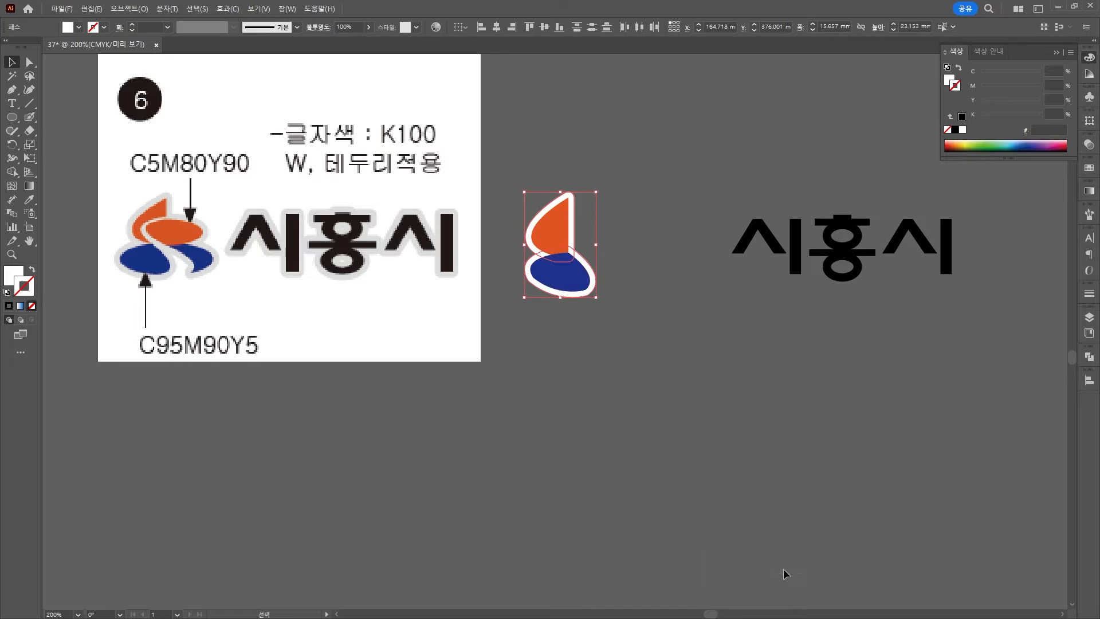
pyautogui.click(721, 408)
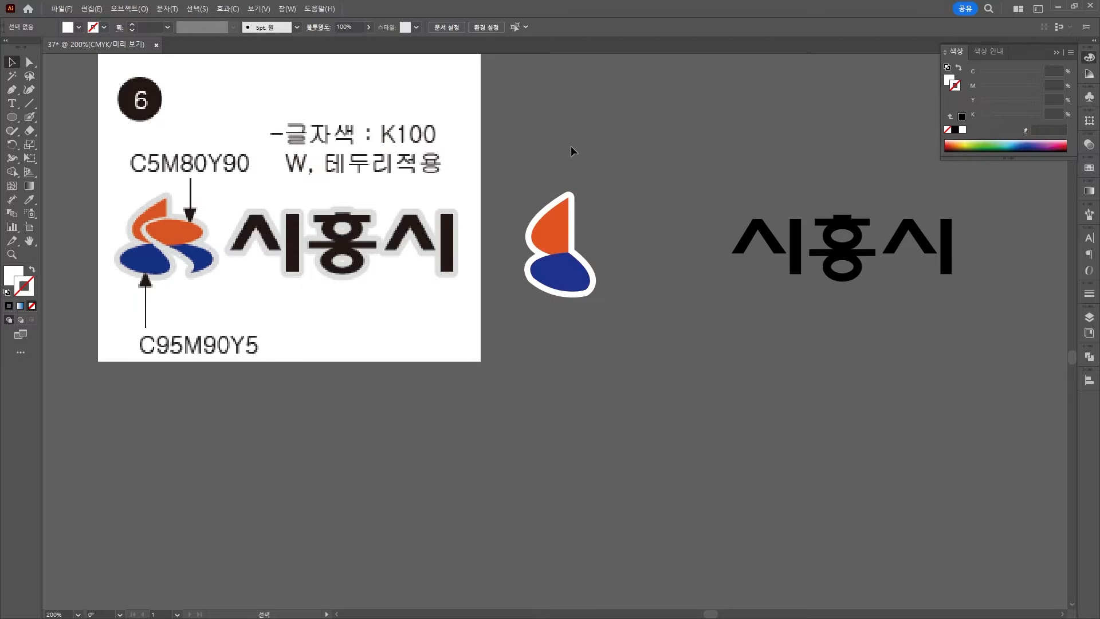
# Draw an oval beside the flame with the Pen tool, about 14.8 mm wide and 7.5 mm high.
pyautogui.press('p')
pyautogui.click(599, 228)
pyautogui.moveTo(563, 250); pyautogui.dragTo(626, 252)
pyautogui.moveTo(599, 228)
pyautogui.mouseDown()
pyautogui.moveTo(561, 231)
pyautogui.moveTo(614, 226)
pyautogui.mouseUp()
pyautogui.press('a')
pyautogui.click(585, 216)
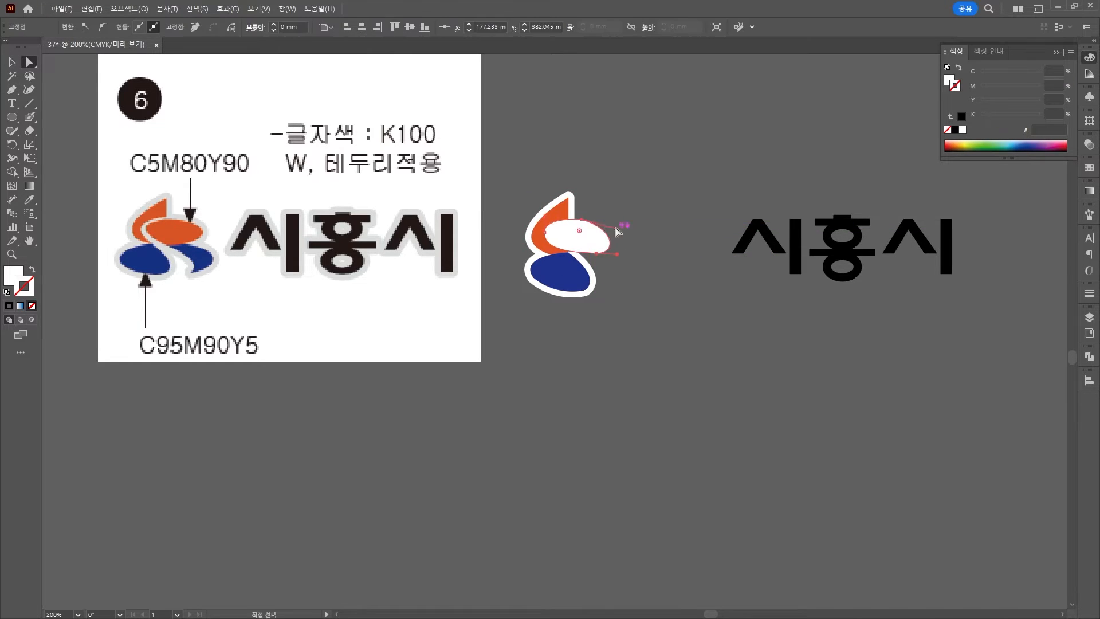
pyautogui.click(600, 188)
# Draw the symbol's curved lower-right tail as a closed Pen path starting beneath the oval.
pyautogui.press('p')
pyautogui.click(575, 251)
pyautogui.moveTo(606, 291); pyautogui.dragTo(597, 312)
pyautogui.click(606, 291)
pyautogui.moveTo(589, 247); pyautogui.dragTo(531, 248)
pyautogui.click(574, 252)
pyautogui.click(11, 63)
# Copy the leaf's blue onto the tail and the flame's orange onto the oval with the Eyedropper.
pyautogui.press('i')
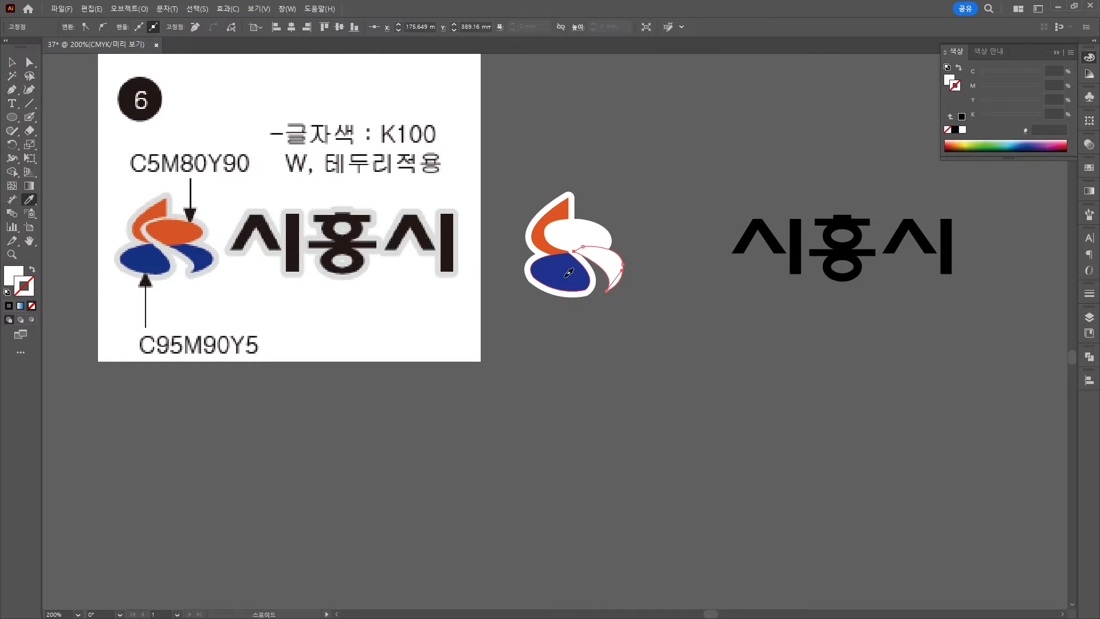
pyautogui.click(567, 271)
pyautogui.click(11, 62)
pyautogui.click(566, 234)
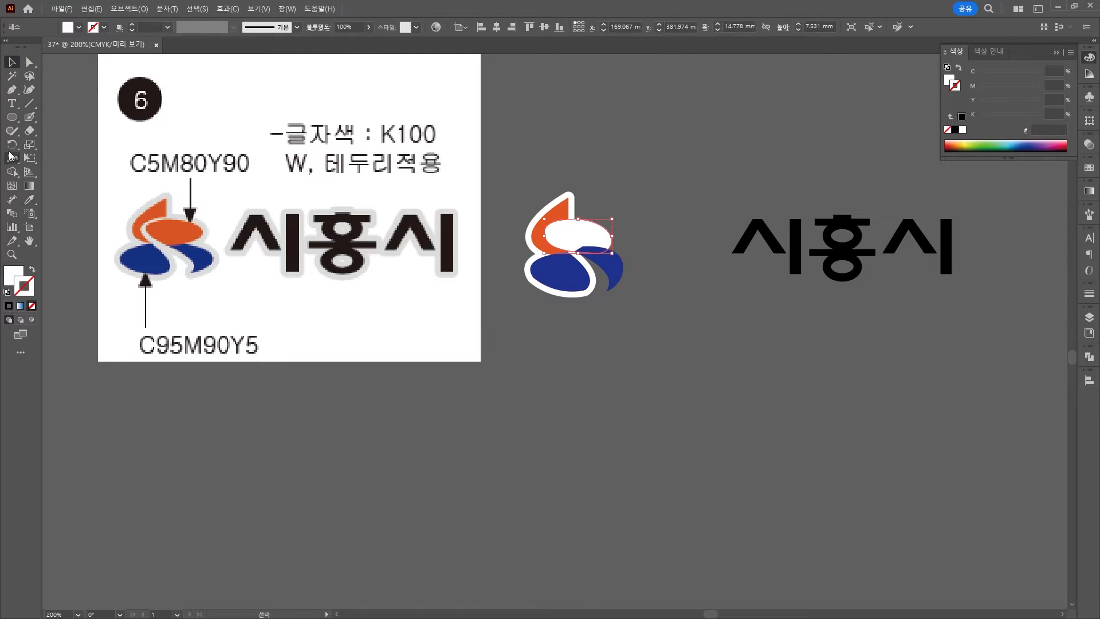
pyautogui.click(29, 203)
pyautogui.click(560, 219)
pyautogui.press('v')
# Rotate the blue tail slightly clockwise and nudge it beneath the oval.
pyautogui.click(613, 259)
pyautogui.moveTo(626, 243); pyautogui.dragTo(630, 252)
pyautogui.moveTo(606, 242); pyautogui.dragTo(606, 241)
# Offset the oval and the tail by 1.3 mm with rounded joins and fill the new paths white.
pyautogui.keyDown('shift'); pyautogui.click(604, 236); pyautogui.keyUp('shift')
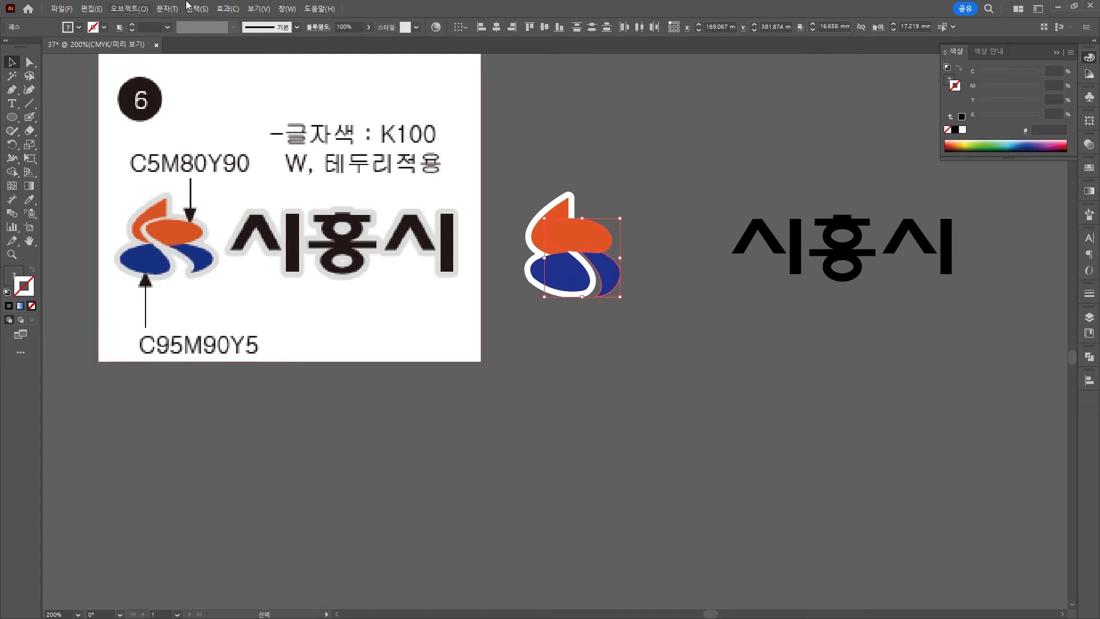
pyautogui.click(136, 10)
pyautogui.moveTo(167, 298)
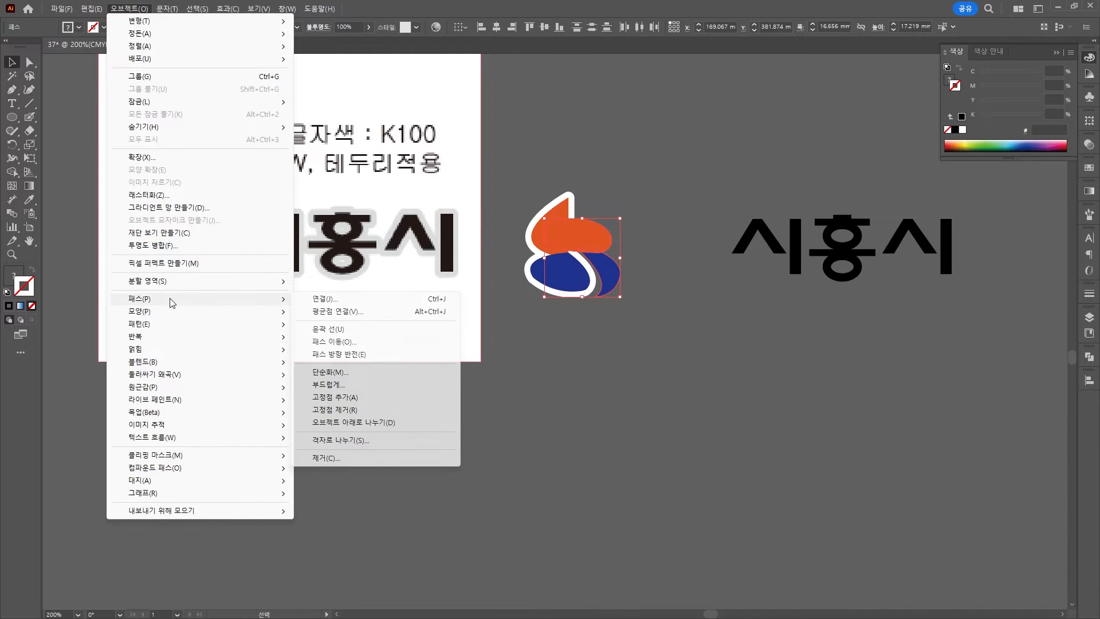
pyautogui.click(376, 344)
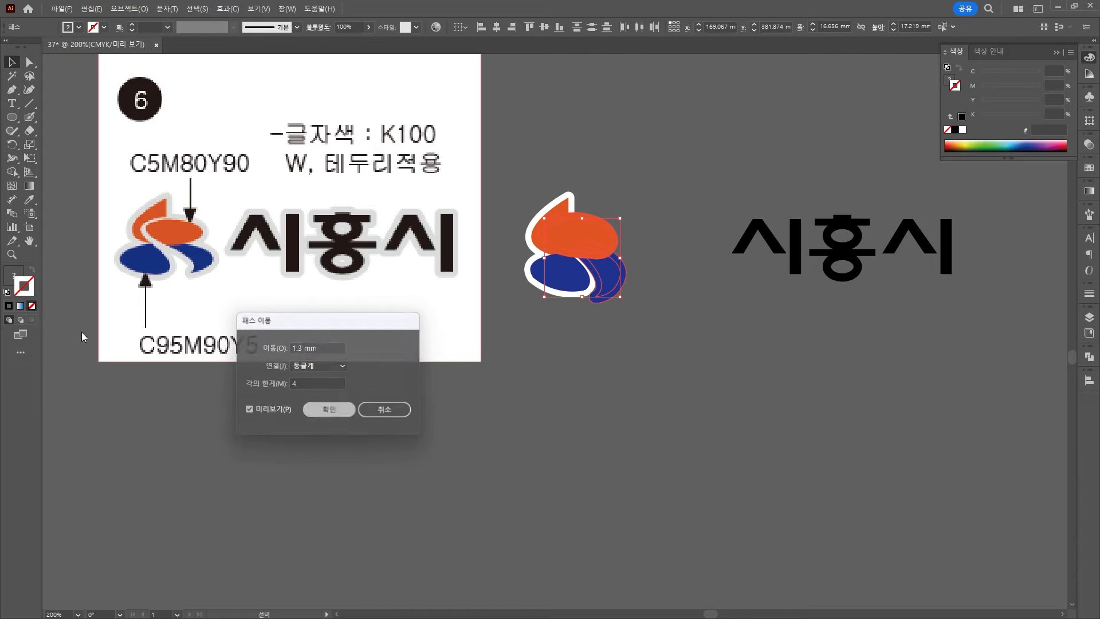
pyautogui.click(314, 408)
pyautogui.click(6, 293)
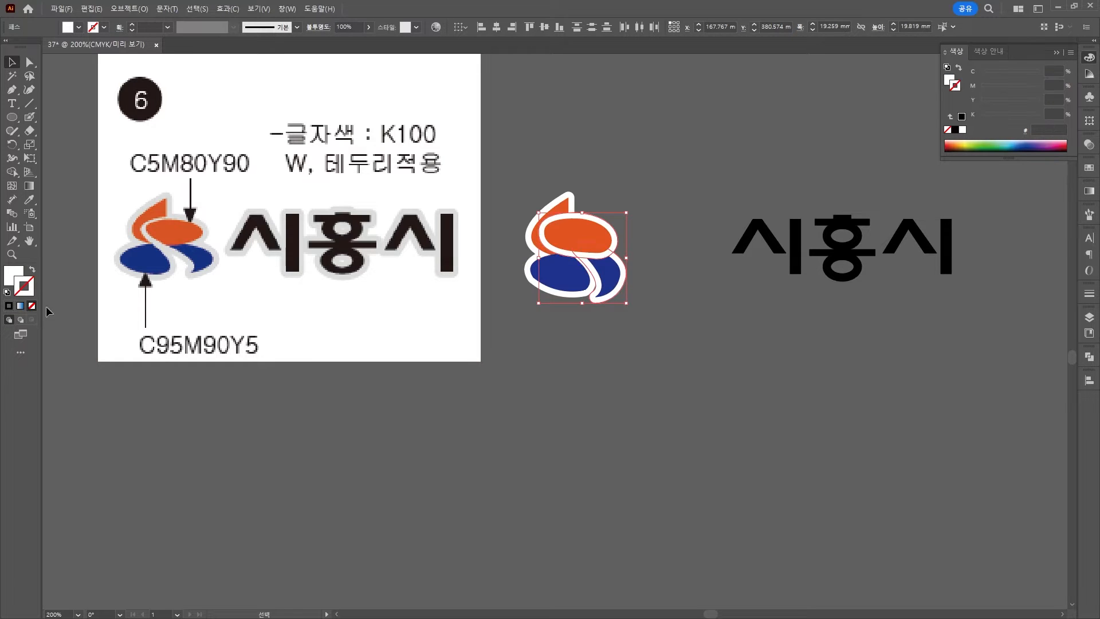
# Send the new white outlines to the back, and bring the oval and tail together with their outlines to the front.
pyautogui.rightClick(602, 253)
pyautogui.moveTo(637, 523)
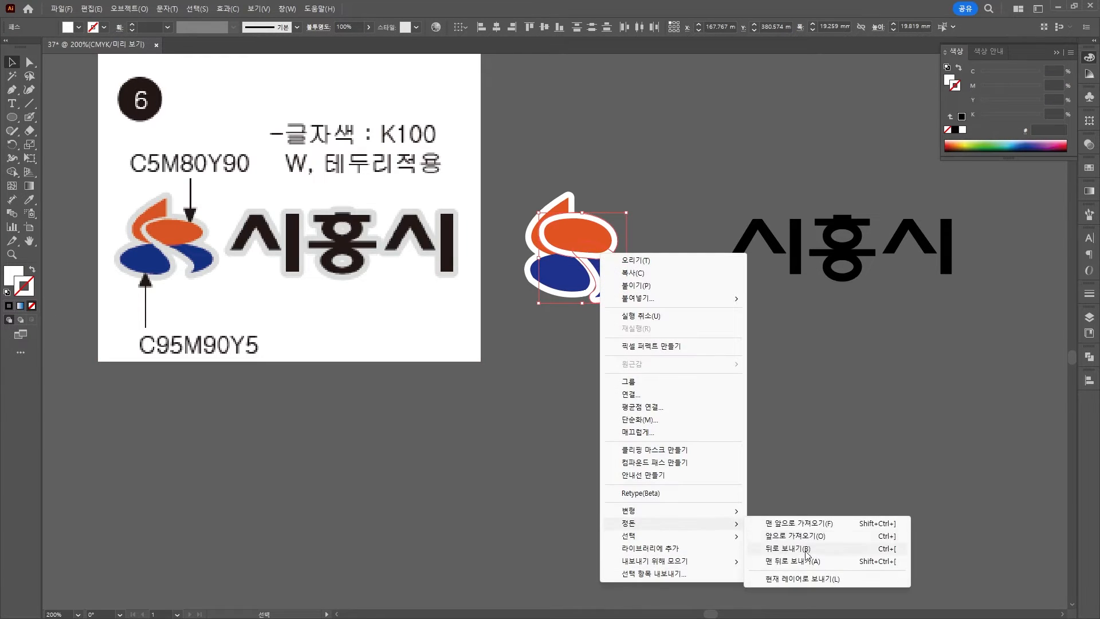
pyautogui.click(803, 562)
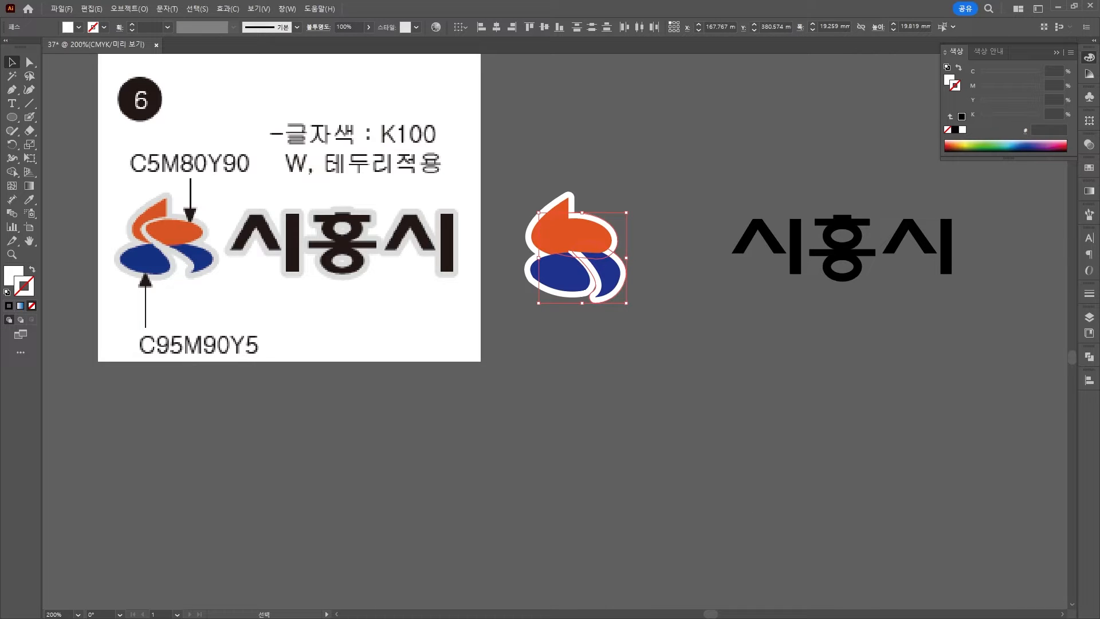
pyautogui.moveTo(599, 184); pyautogui.dragTo(632, 269)
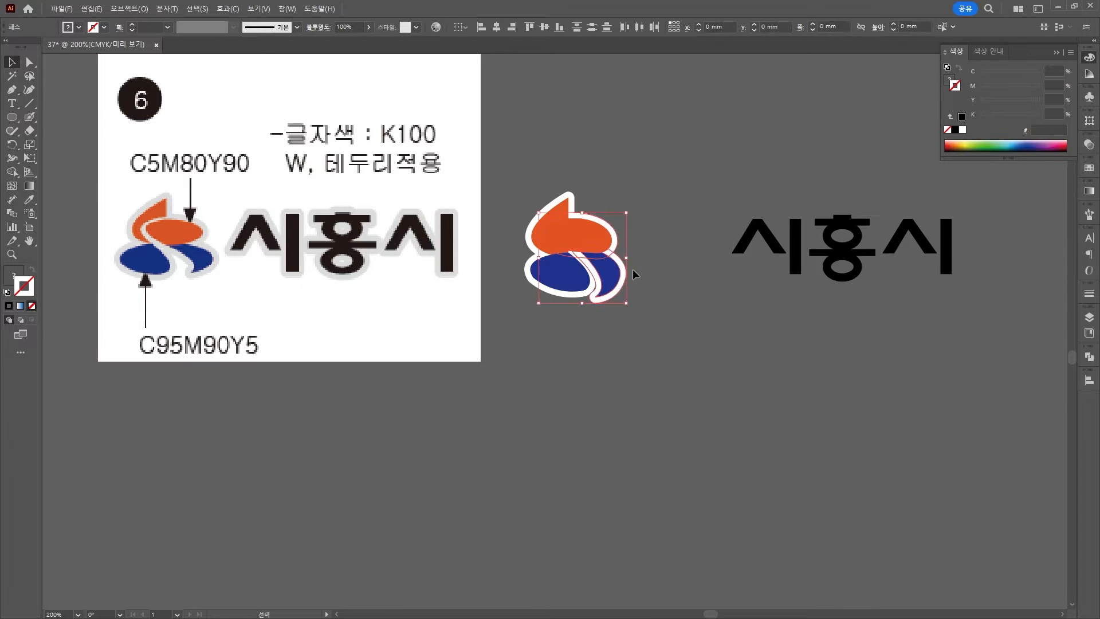
pyautogui.rightClick(602, 252)
pyautogui.moveTo(705, 524)
pyautogui.click(823, 522)
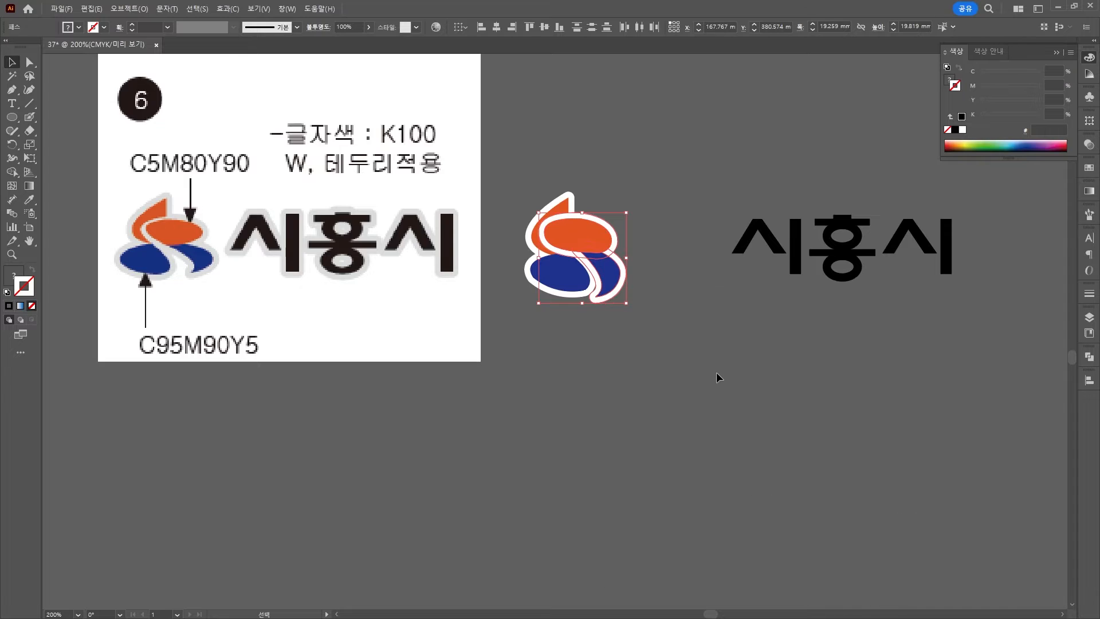
pyautogui.click(717, 369)
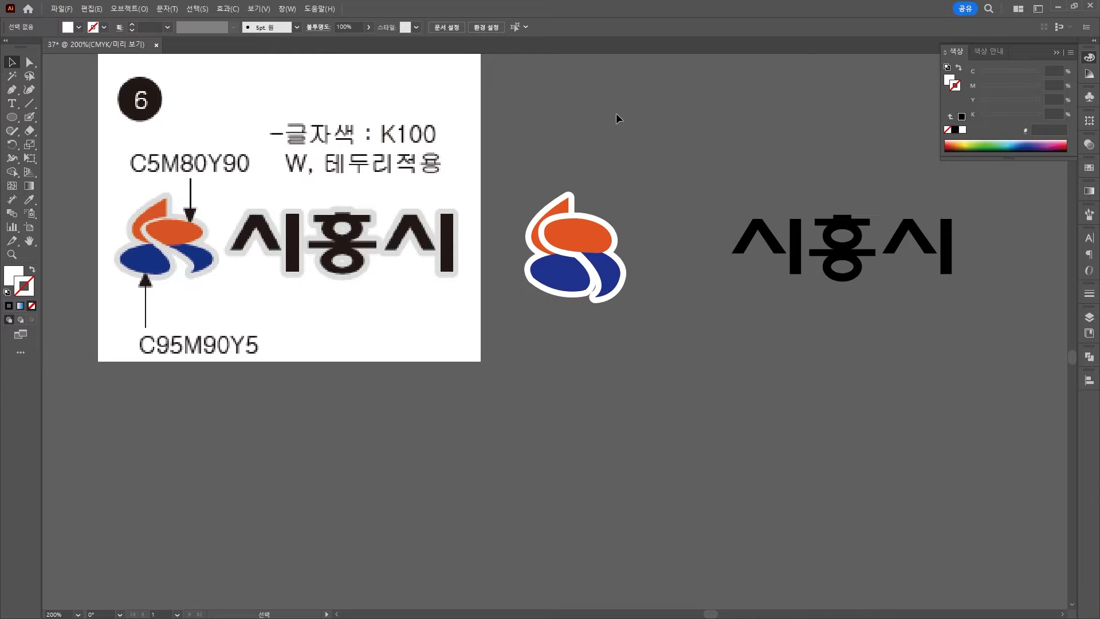
# Rotate the tail with its white outline counterclockwise, away from the leaf, and widen the blue tail slightly.
pyautogui.scroll(2, 631, 186)
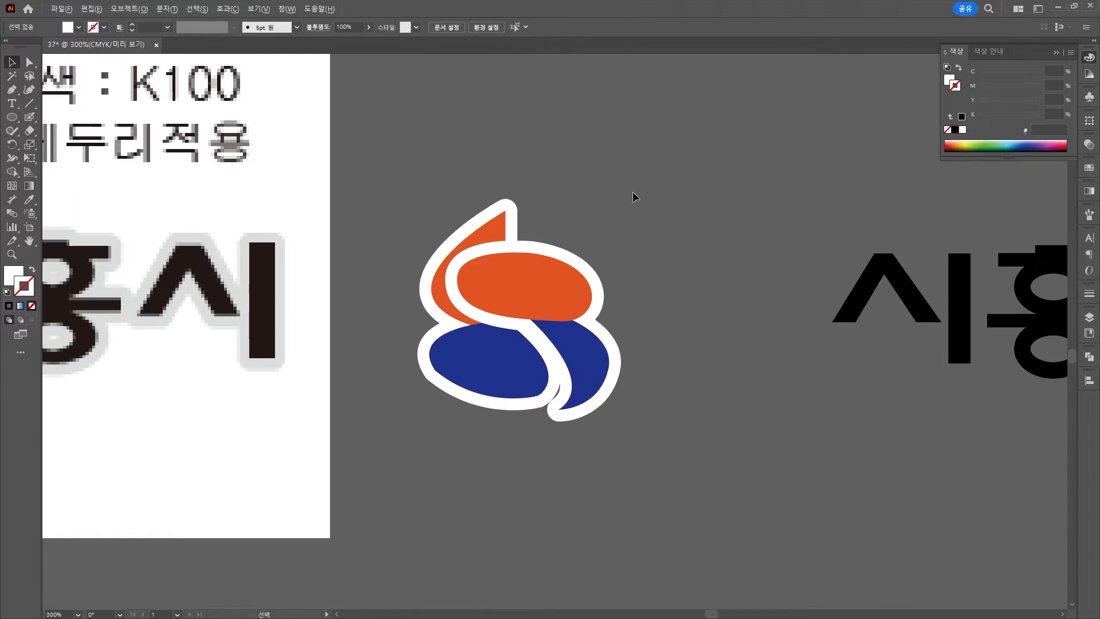
pyautogui.click(630, 385)
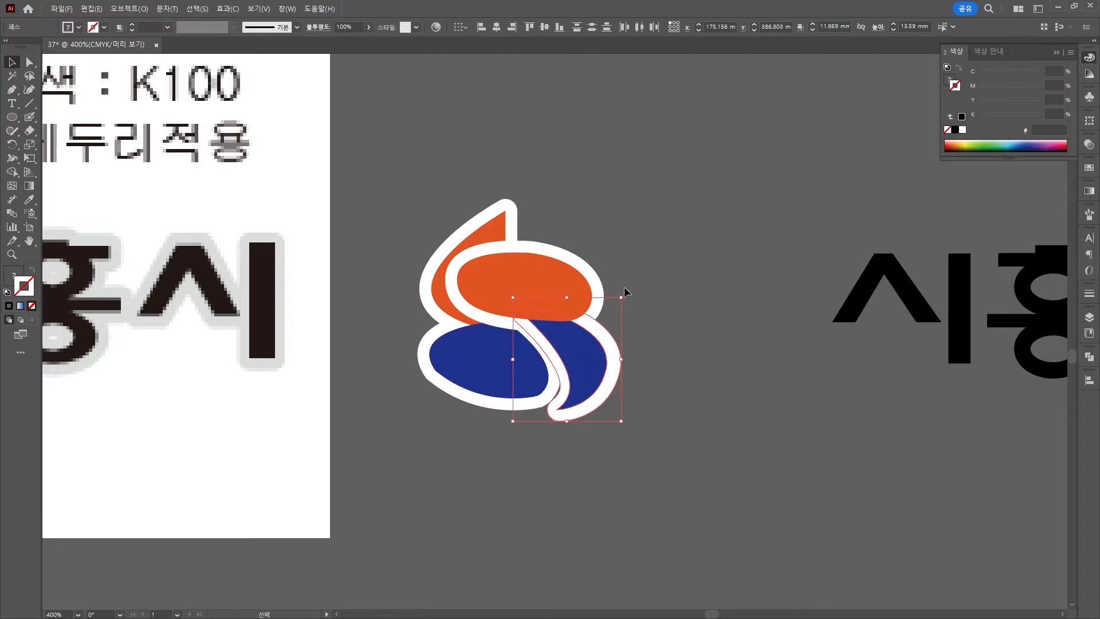
pyautogui.moveTo(626, 294); pyautogui.dragTo(618, 282)
pyautogui.scroll(-2, 583, 368)
pyautogui.moveTo(610, 324); pyautogui.dragTo(605, 320)
pyautogui.click(641, 305)
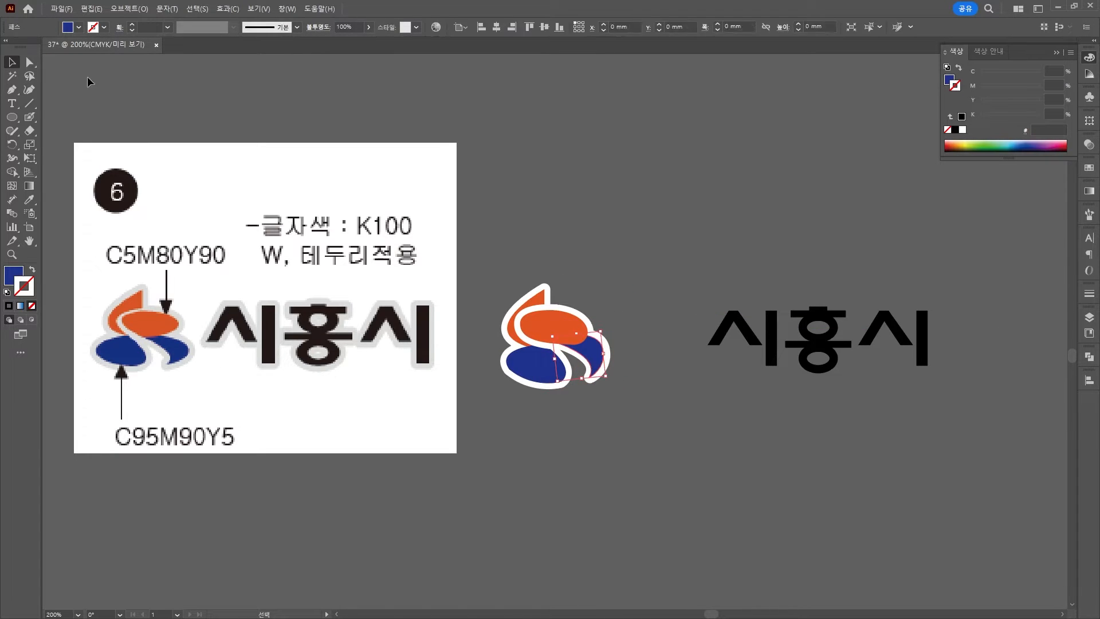
pyautogui.press('a')
pyautogui.click(12, 63)
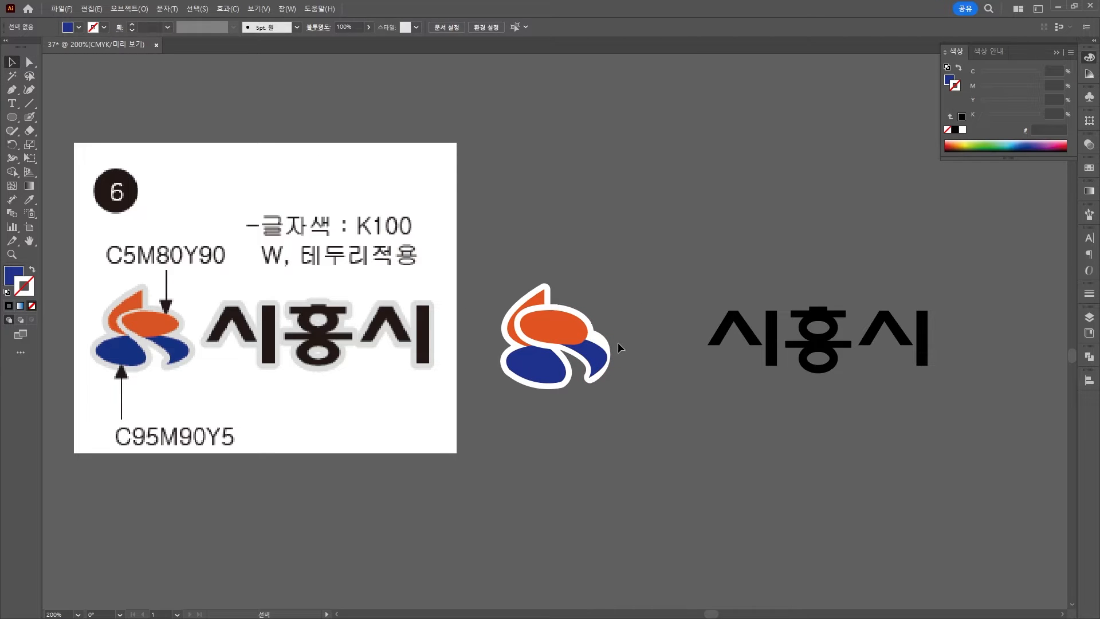
# Replace the tail's white outline with a new 1.3 mm offset path with rounded joins, filled white without a stroke.
pyautogui.click(598, 358)
pyautogui.click(129, 8)
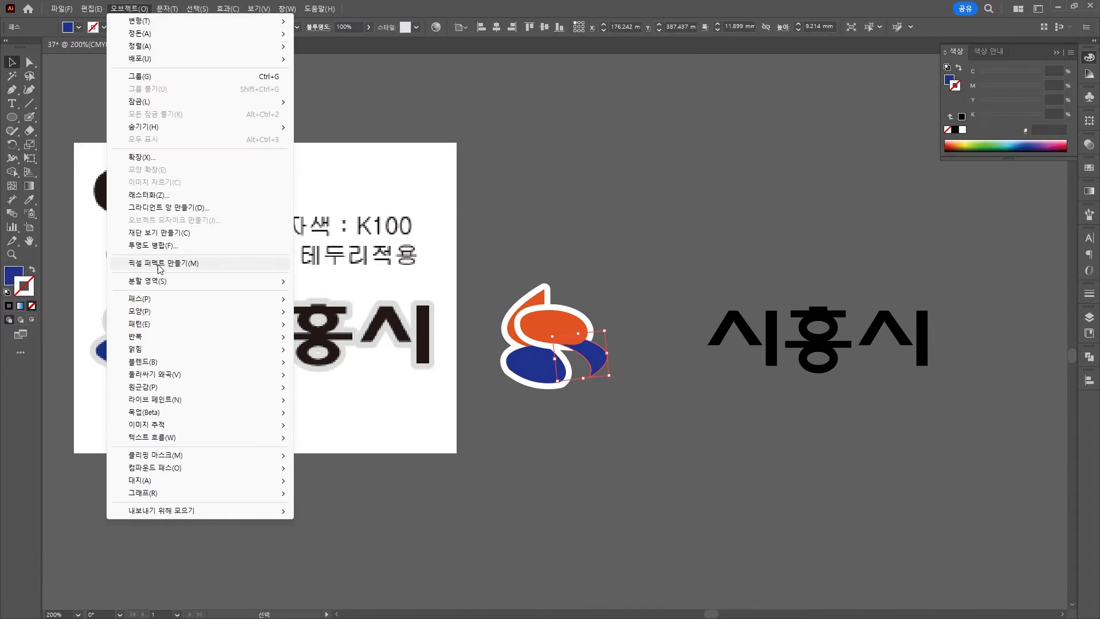
pyautogui.moveTo(172, 298)
pyautogui.click(424, 346)
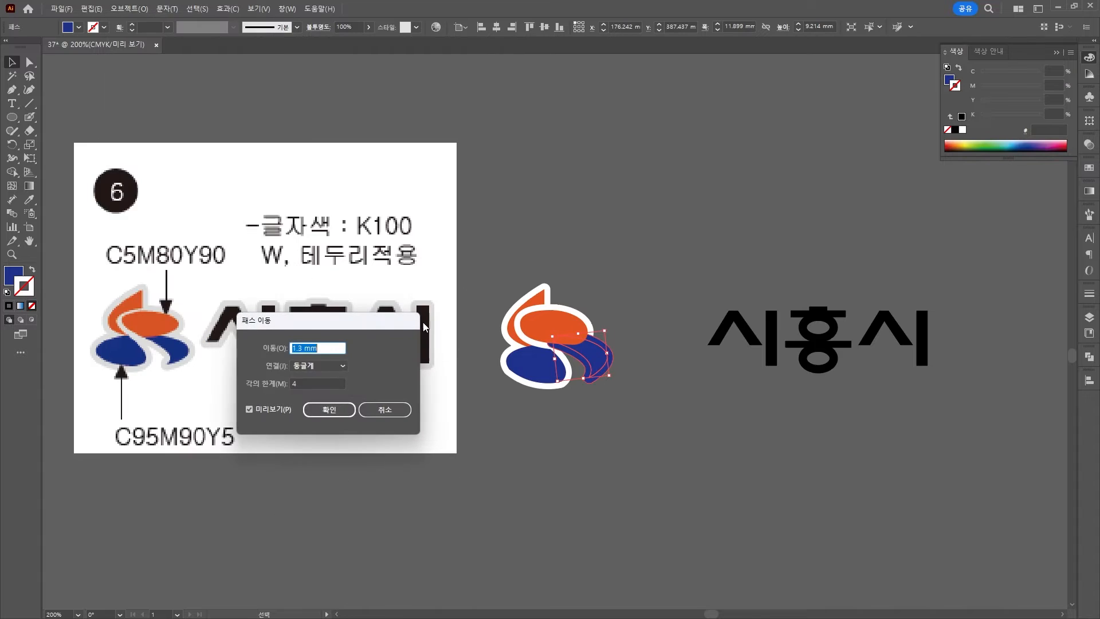
pyautogui.click(329, 409)
pyautogui.press('d')
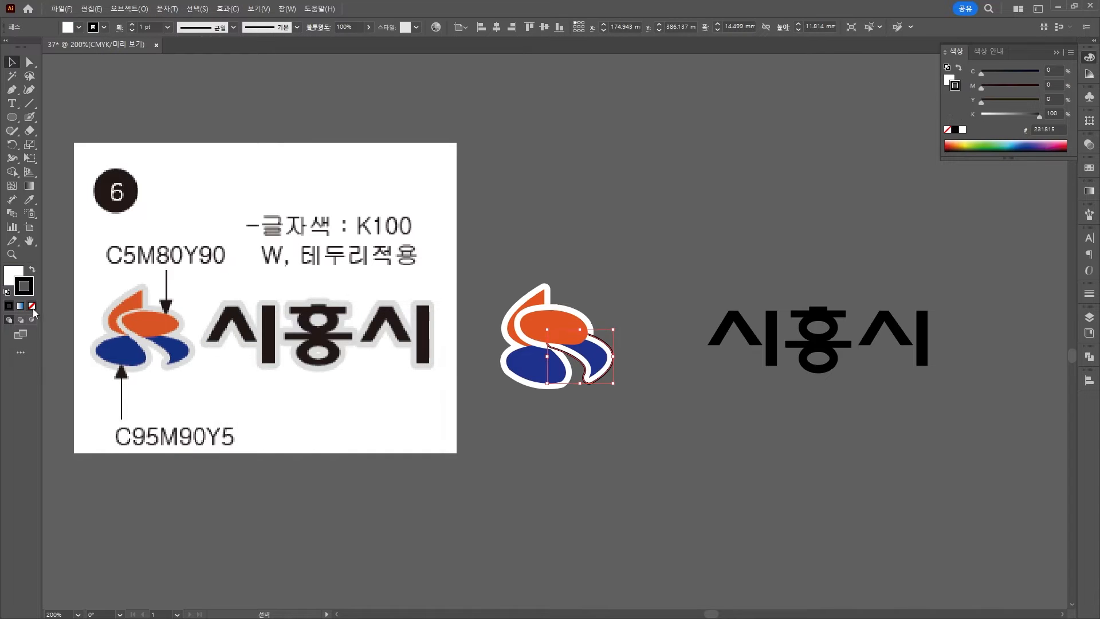
pyautogui.click(32, 307)
# Send the tail's new white outline backward in the stacking order and clear the selection.
pyautogui.rightClick(580, 451)
pyautogui.moveTo(607, 316)
pyautogui.click(757, 342)
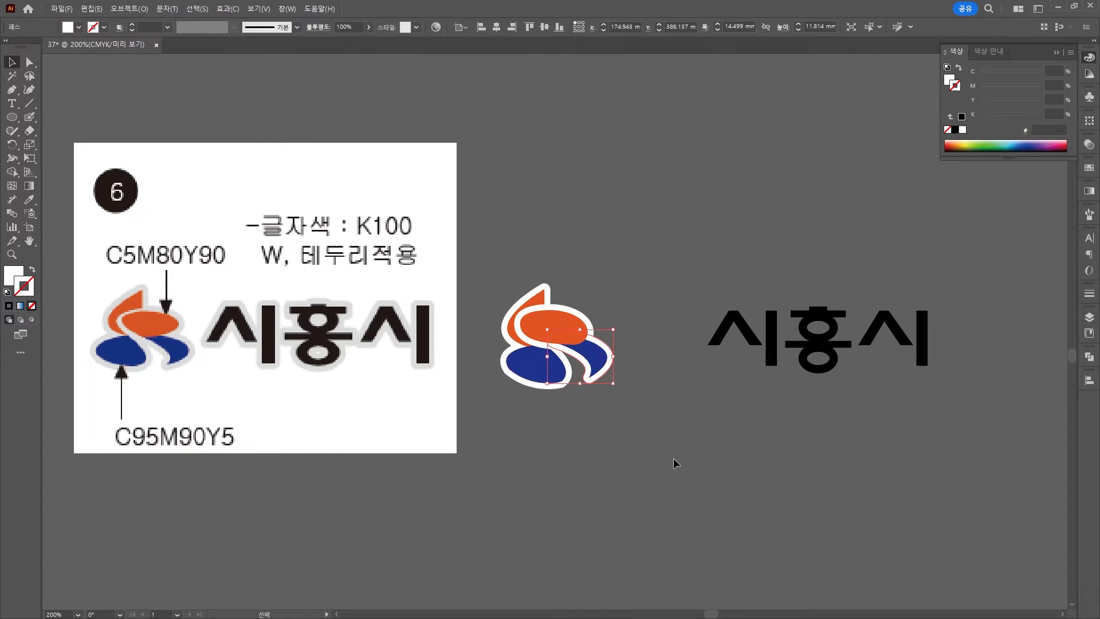
pyautogui.click(673, 458)
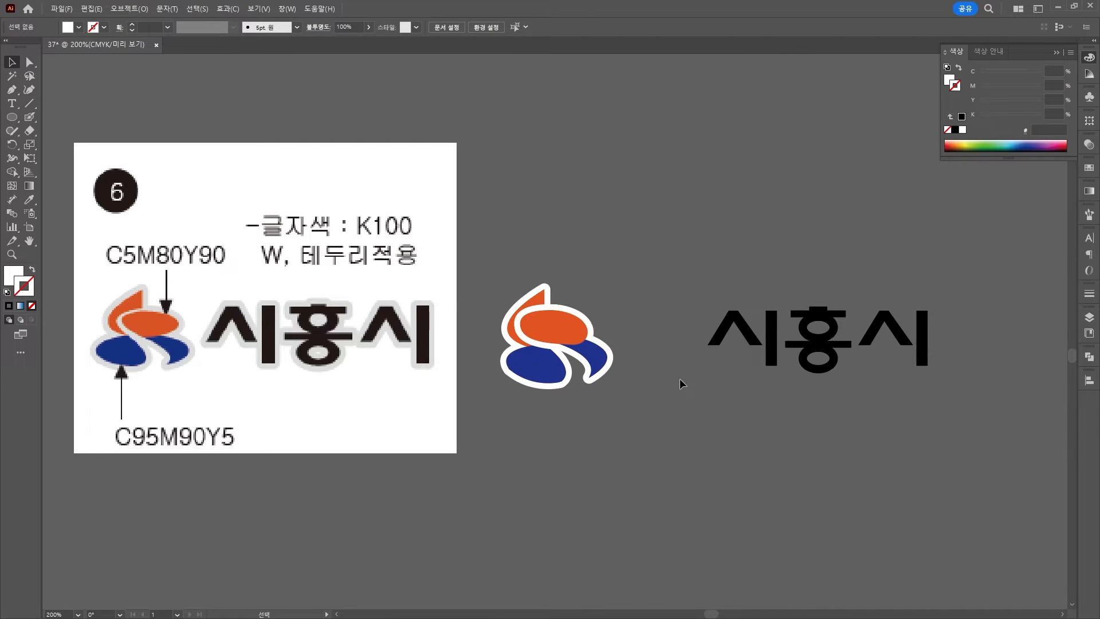
pyautogui.click(548, 292)
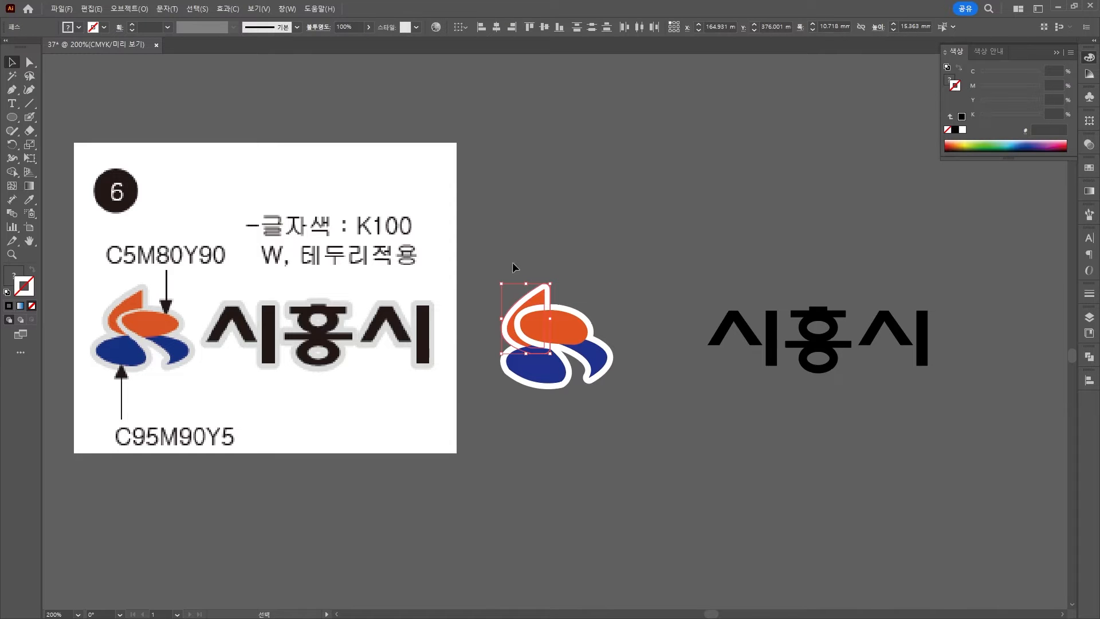
pyautogui.click(532, 181)
pyautogui.scroll(1, 554, 299)
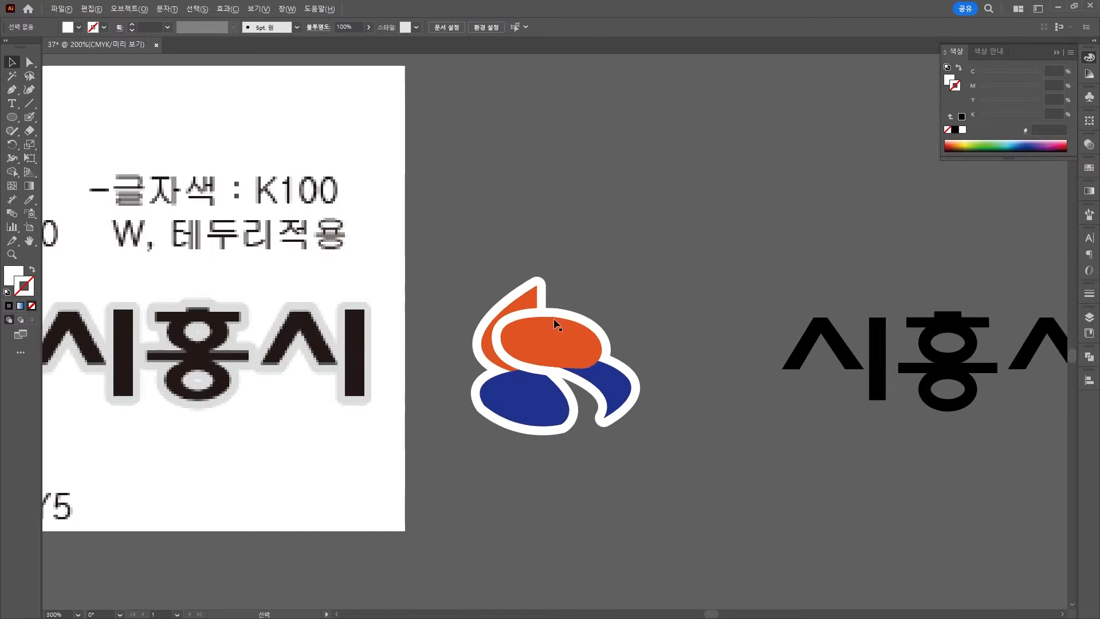
pyautogui.moveTo(428, 369); pyautogui.dragTo(638, 310)
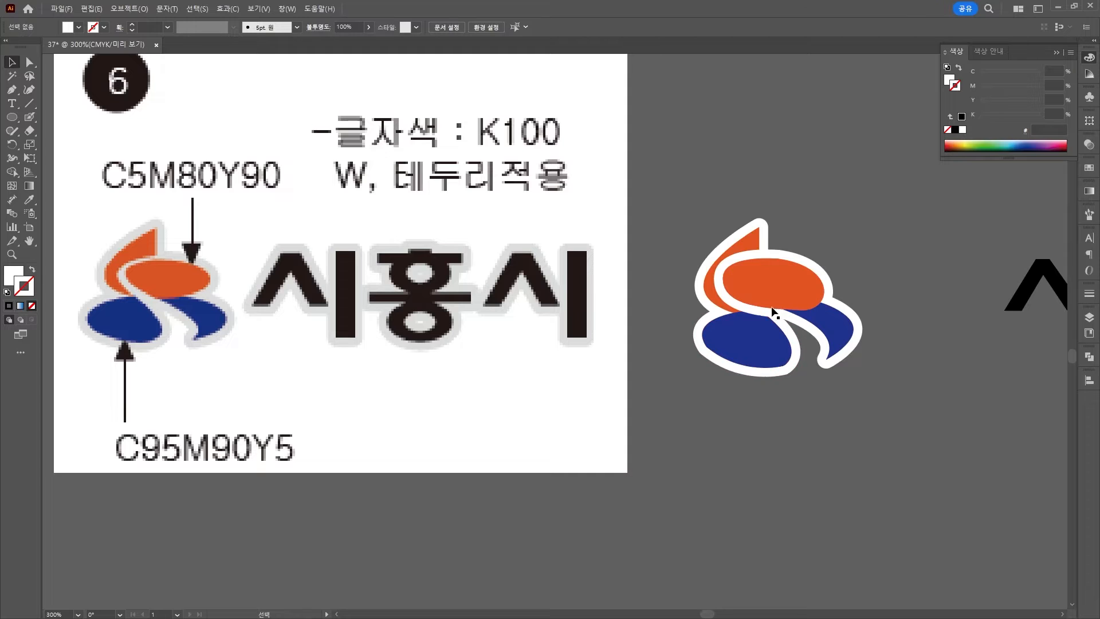
# Pull in the left side of the orange oval's white outline beside the leaf and reshape the lower blue oval's right end.
pyautogui.click(738, 311)
pyautogui.moveTo(715, 286); pyautogui.dragTo(722, 288)
pyautogui.press('a')
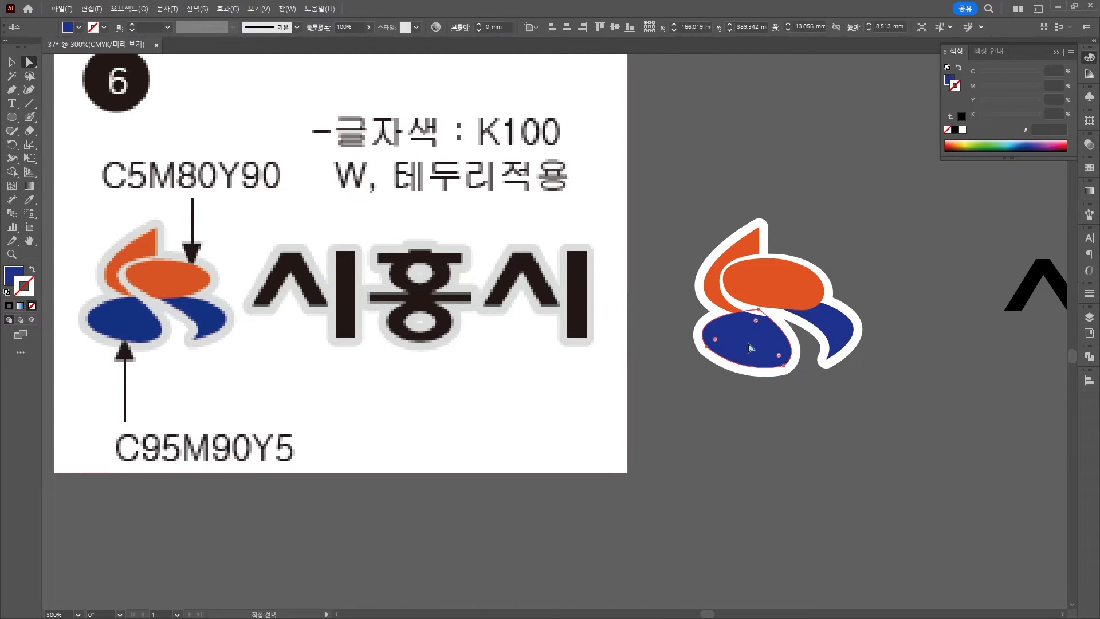
pyautogui.click(817, 336)
pyautogui.click(890, 447)
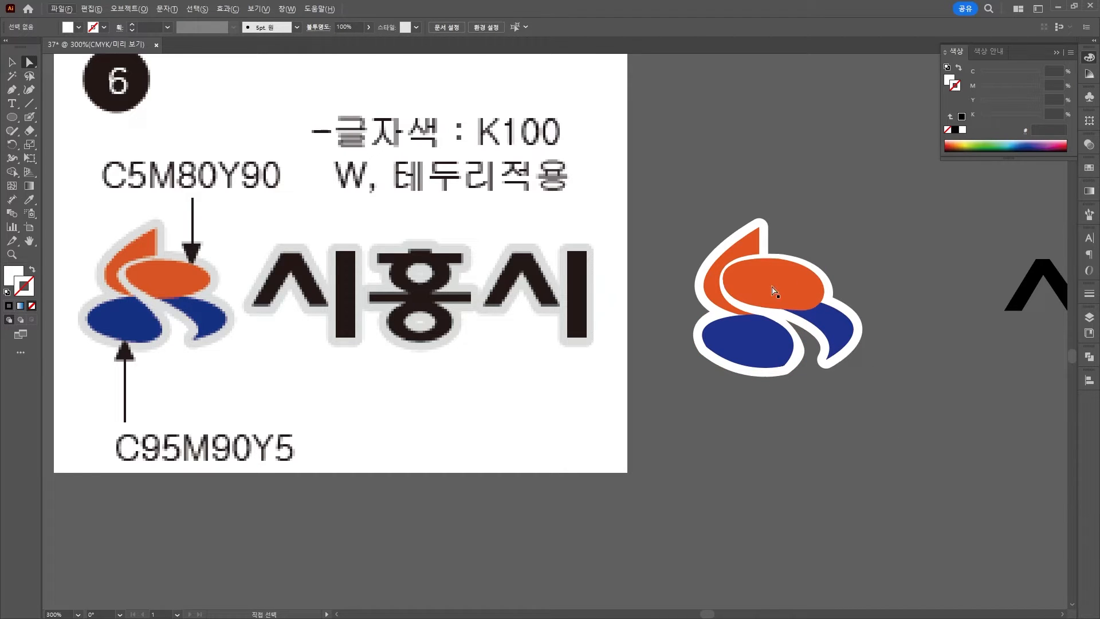
pyautogui.moveTo(720, 283); pyautogui.dragTo(717, 284)
pyautogui.click(867, 204)
pyautogui.scroll(-2, 861, 205)
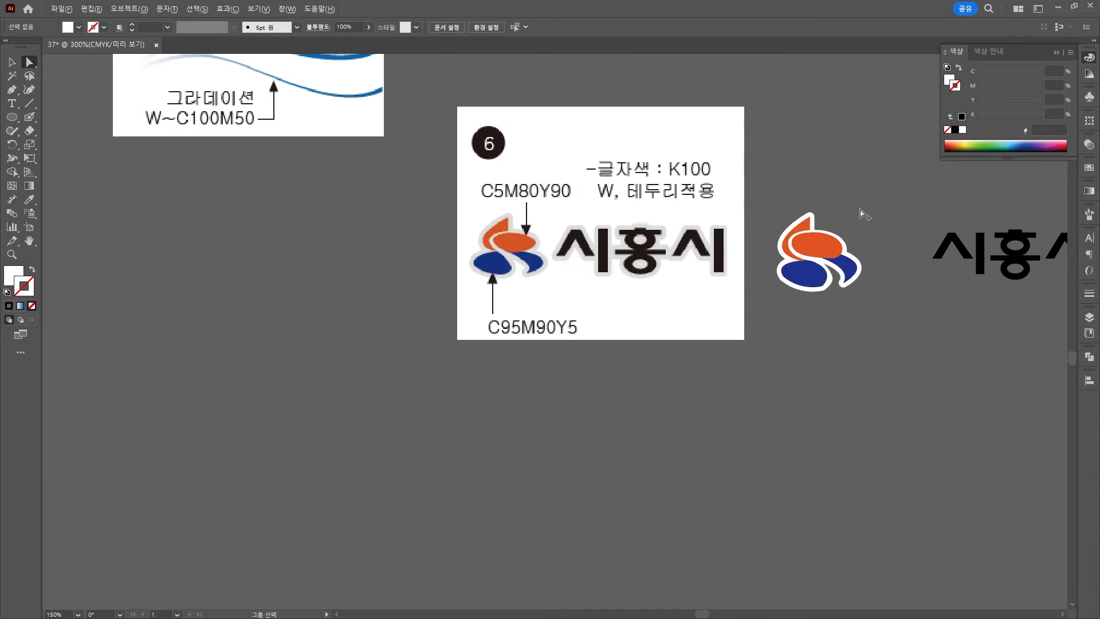
# Fine-tune the left edge of the orange leaf's white outline by moving its anchor slightly.
pyautogui.moveTo(930, 305); pyautogui.dragTo(696, 363)
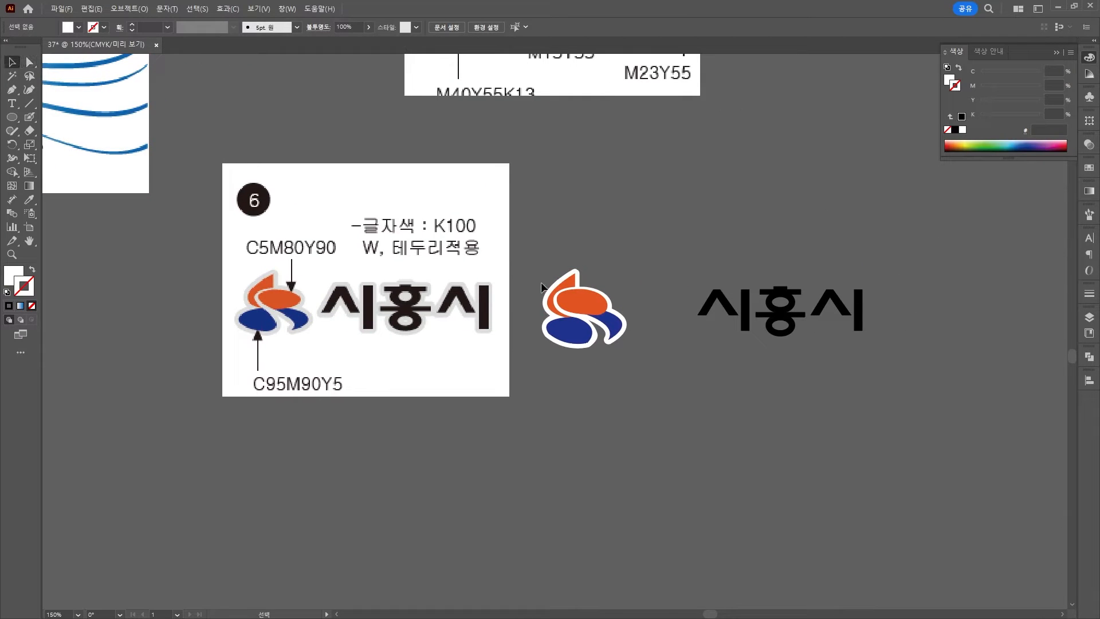
pyautogui.scroll(3, 610, 334)
pyautogui.press('a')
pyautogui.moveTo(552, 274); pyautogui.dragTo(558, 268)
# Select the whole 시흥시 lettering and expand its strokes into filled shapes.
pyautogui.scroll(-2, 716, 281)
pyautogui.press('v')
pyautogui.moveTo(747, 246); pyautogui.dragTo(1051, 350)
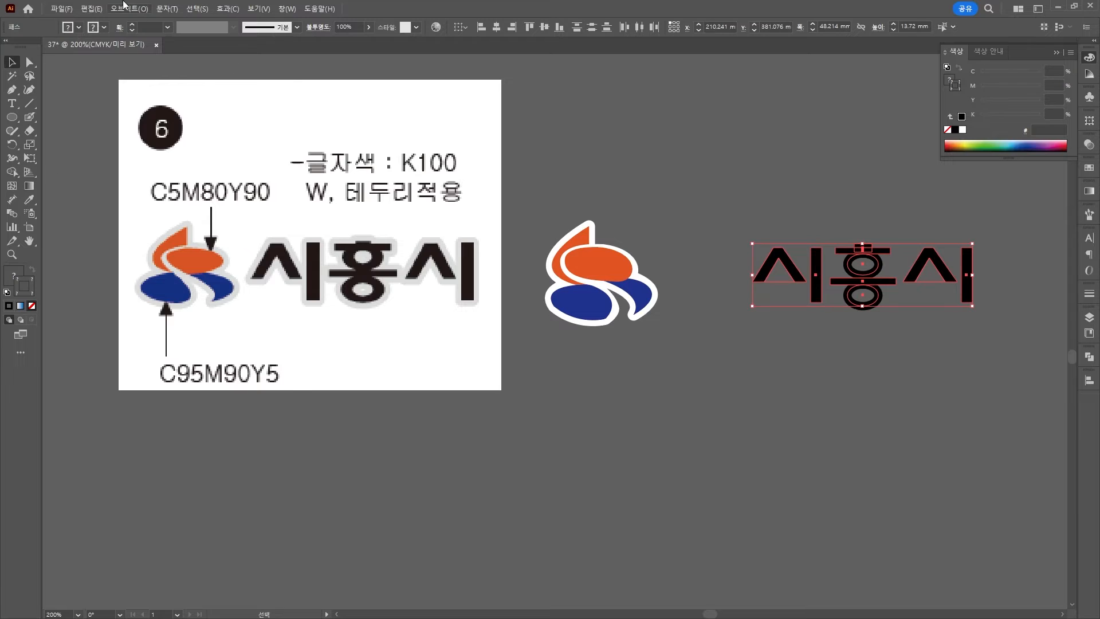
pyautogui.click(127, 8)
pyautogui.click(138, 158)
pyautogui.click(532, 381)
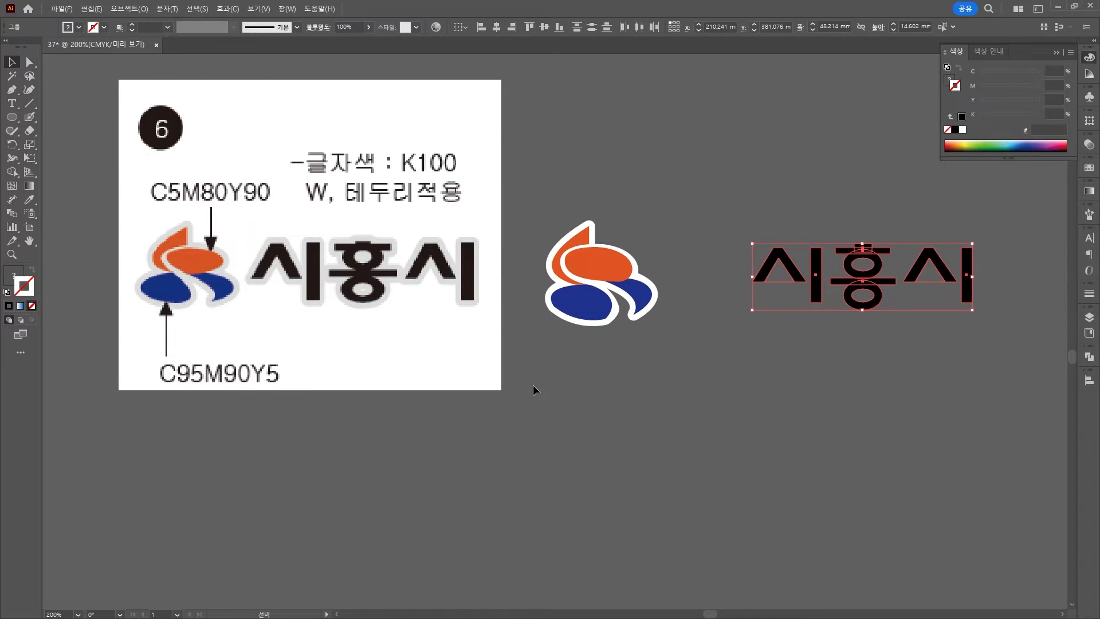
# Unite the overlapping parts of the middle syllable 흥 into one shape with the Pathfinder.
pyautogui.click(1089, 357)
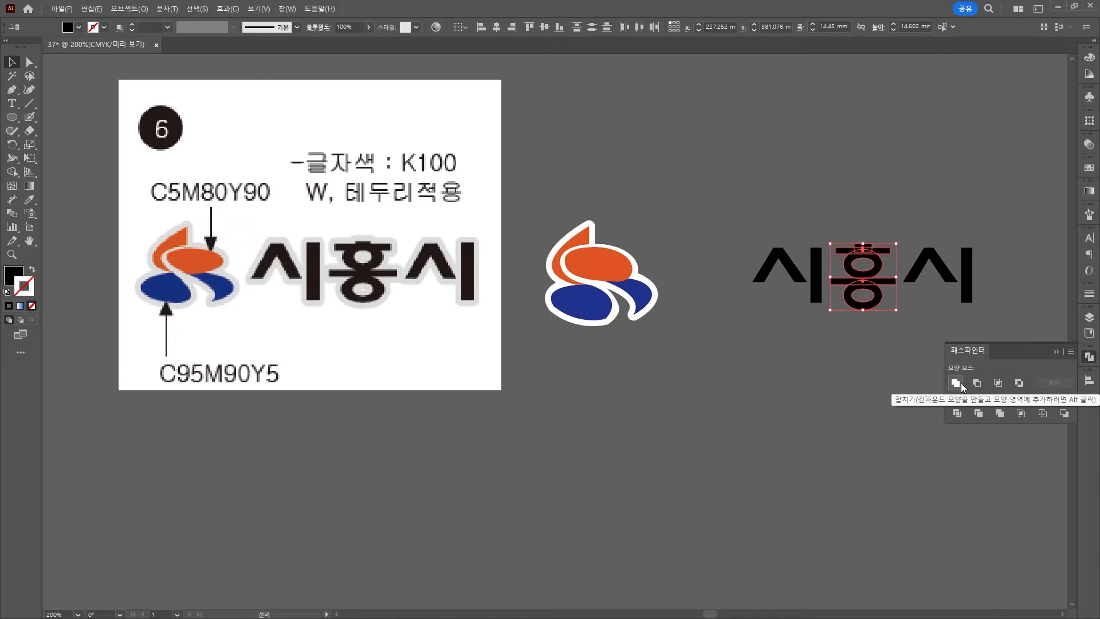
pyautogui.click(913, 347)
pyautogui.click(878, 254)
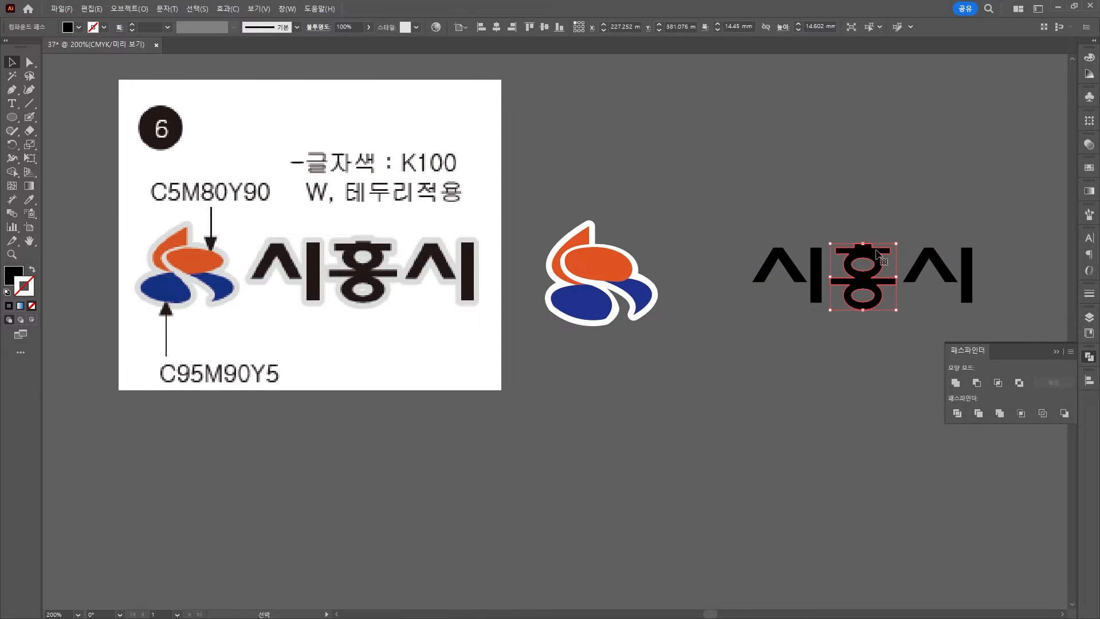
# Create a 1 mm offset path with rounded joins around the whole 시흥시 lettering.
pyautogui.moveTo(993, 326); pyautogui.dragTo(745, 223)
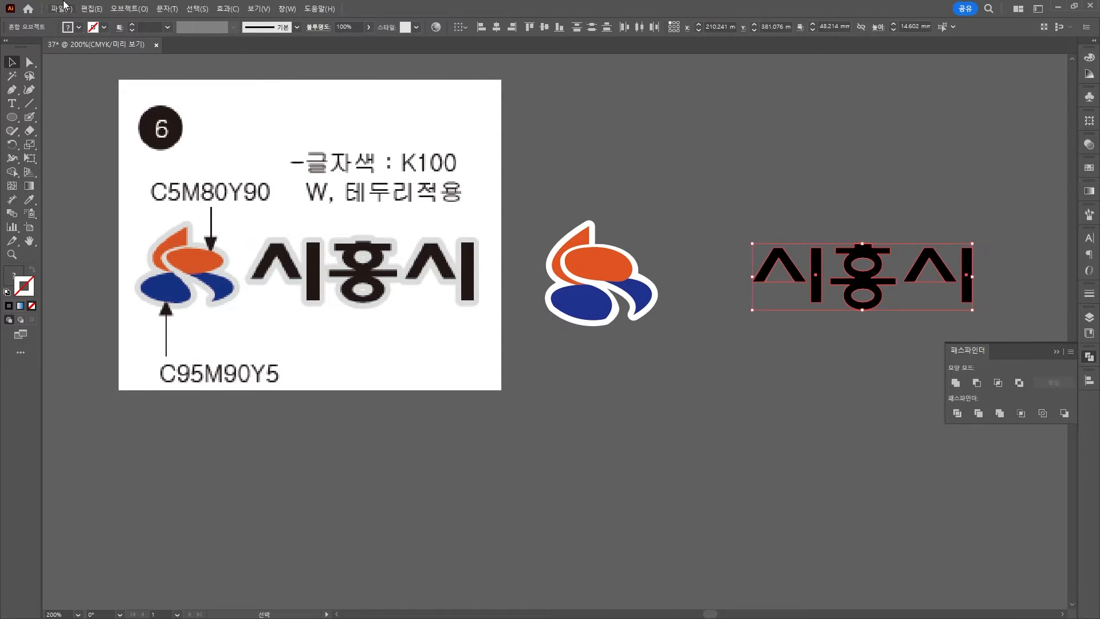
pyautogui.click(123, 9)
pyautogui.moveTo(134, 301)
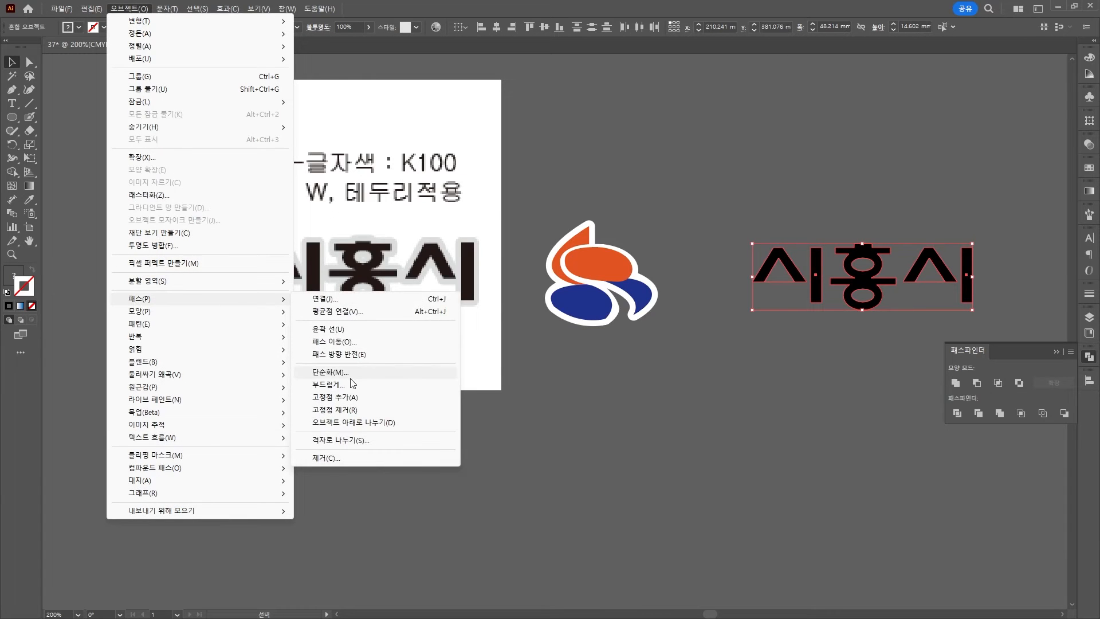
pyautogui.click(334, 342)
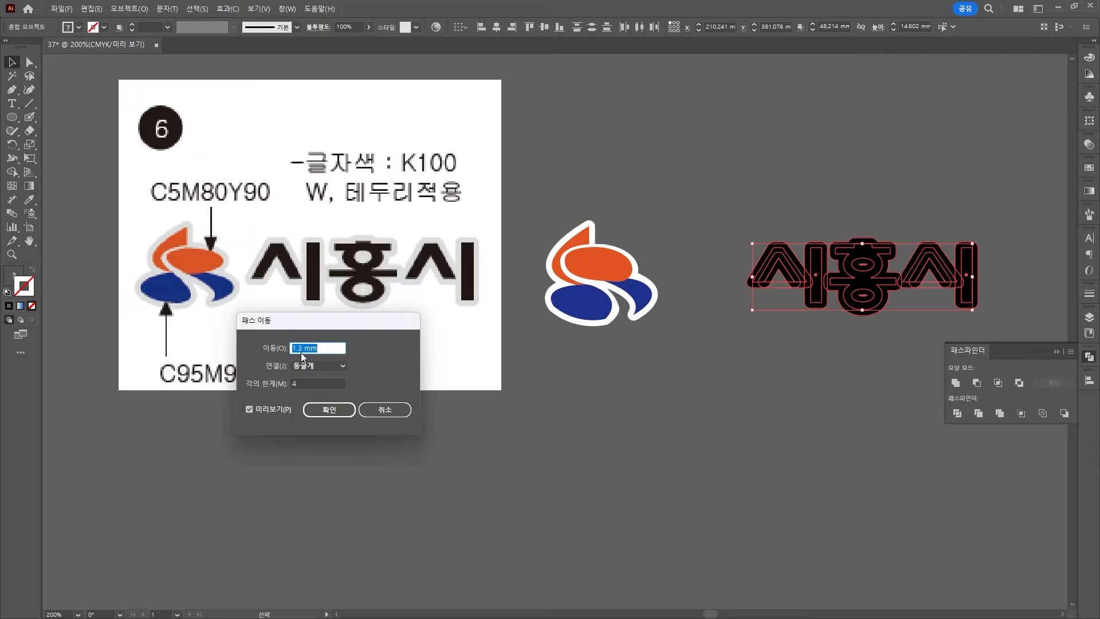
pyautogui.click(344, 412)
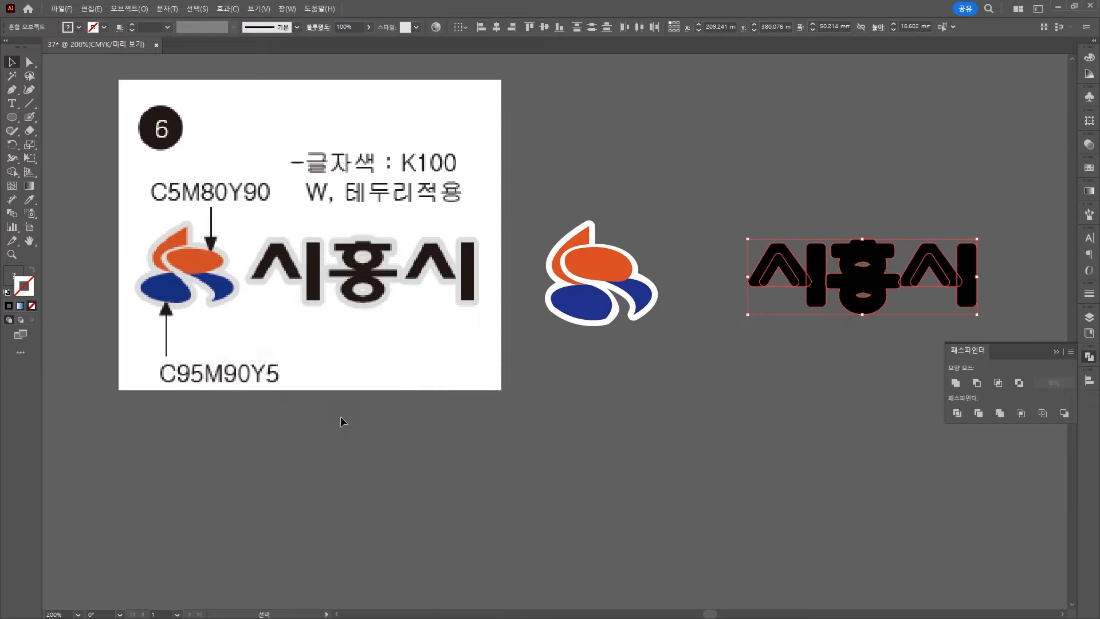
# Fill the lettering's offset shapes white without a stroke and send them to the back.
pyautogui.click(7, 292)
pyautogui.click(31, 306)
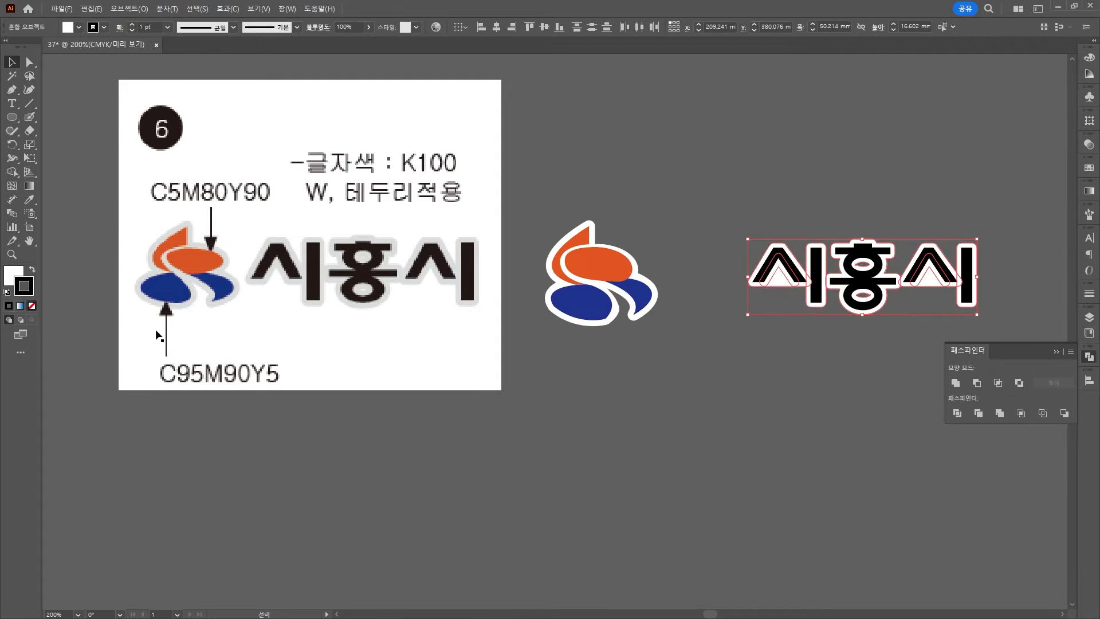
pyautogui.rightClick(678, 242)
pyautogui.moveTo(736, 457)
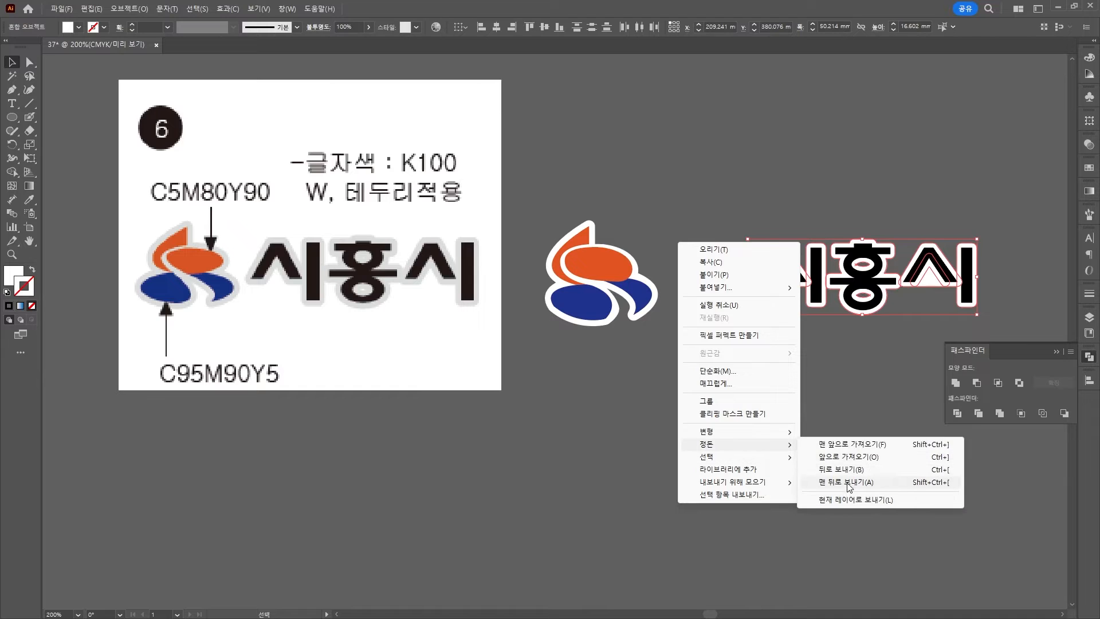
pyautogui.click(894, 483)
# Delete the leftover inner shapes between the legs of both ㅅ letters and clear the selection.
pyautogui.moveTo(934, 286); pyautogui.dragTo(927, 350)
pyautogui.press('Delete')
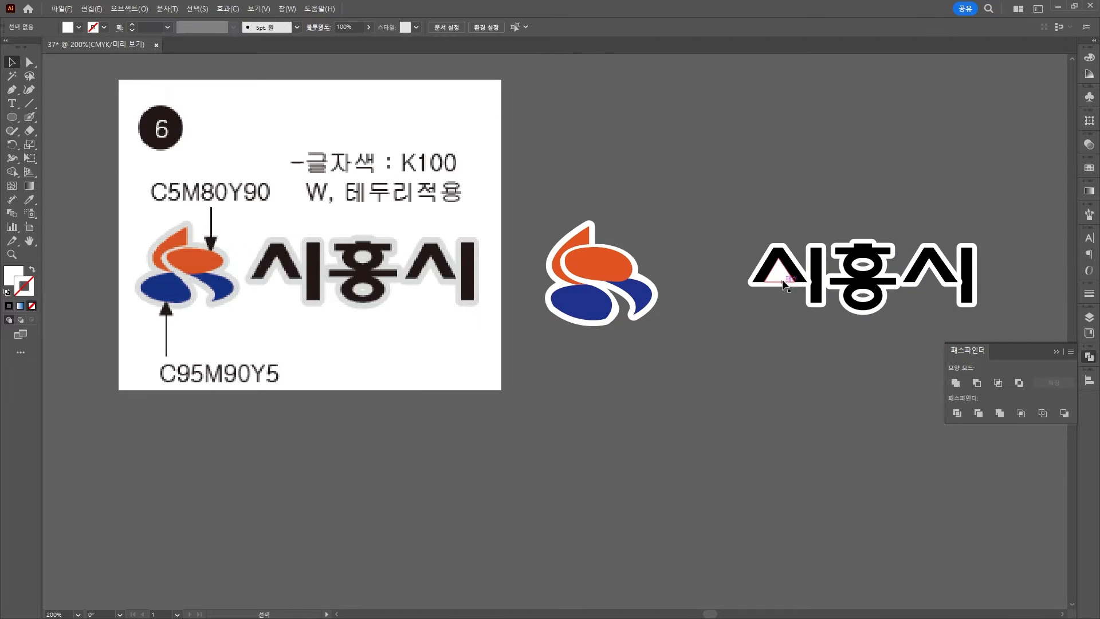
pyautogui.moveTo(781, 277); pyautogui.dragTo(789, 345)
pyautogui.press('Delete')
pyautogui.click(807, 274)
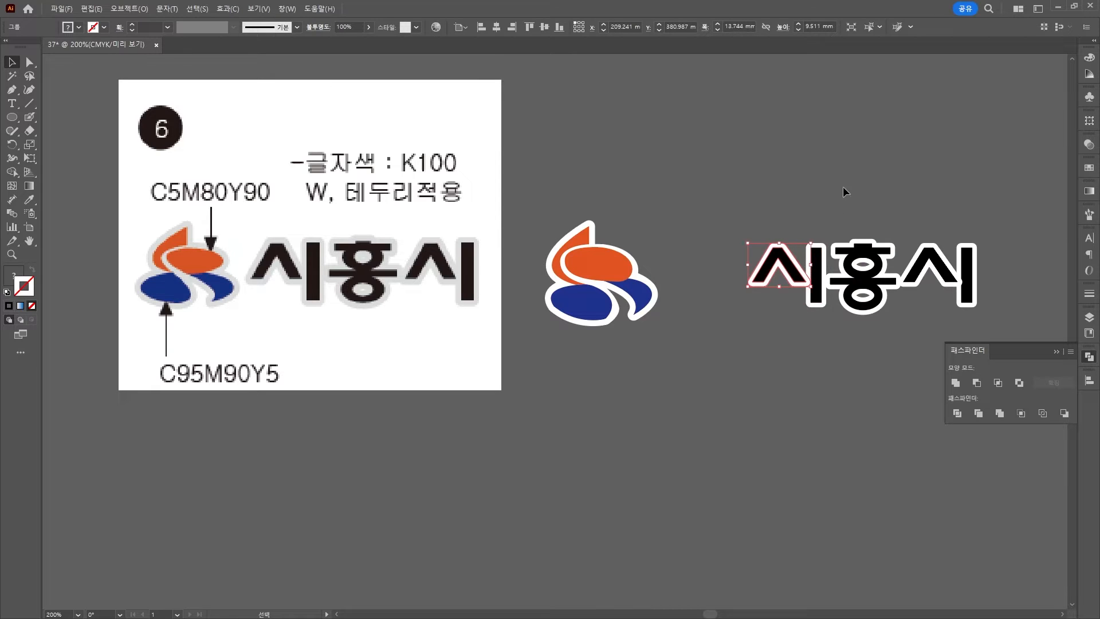
pyautogui.click(853, 160)
# Narrow the first ㅅ's white outline slightly and replace the last ㅅ's outline with a copy of it.
pyautogui.scroll(2, 917, 279)
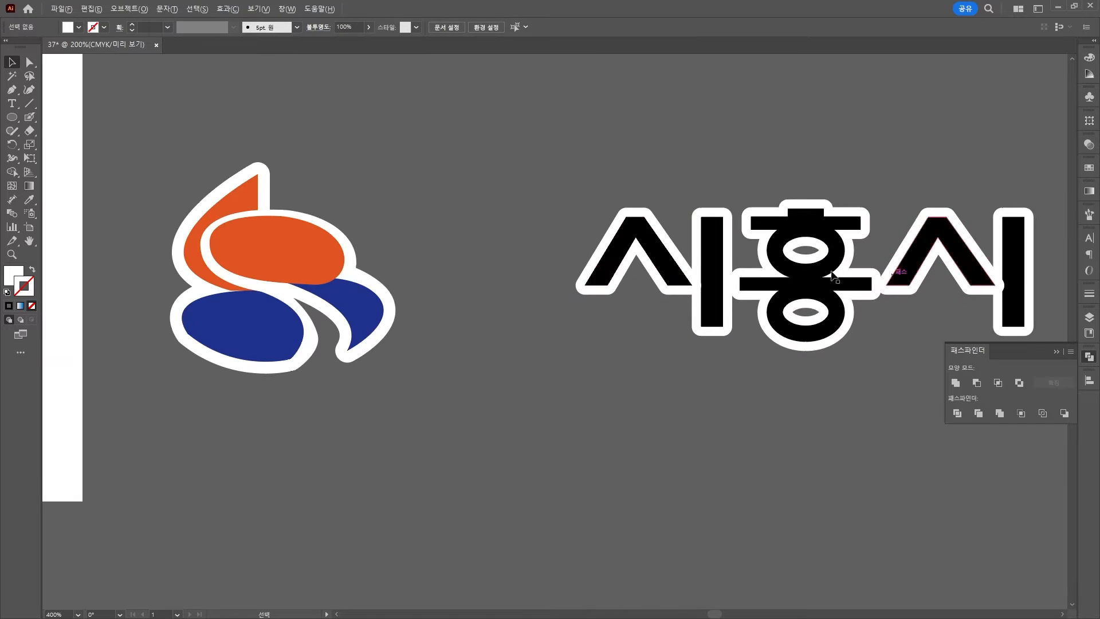
pyautogui.click(668, 258)
pyautogui.moveTo(576, 252); pyautogui.dragTo(584, 252)
pyautogui.moveTo(682, 257); pyautogui.dragTo(958, 247)
pyautogui.click(923, 192)
pyautogui.click(946, 241)
pyautogui.press('Delete')
pyautogui.click(931, 147)
# Move the last syllable 시 with its white outline slightly closer to 흥.
pyautogui.scroll(-2, 931, 147)
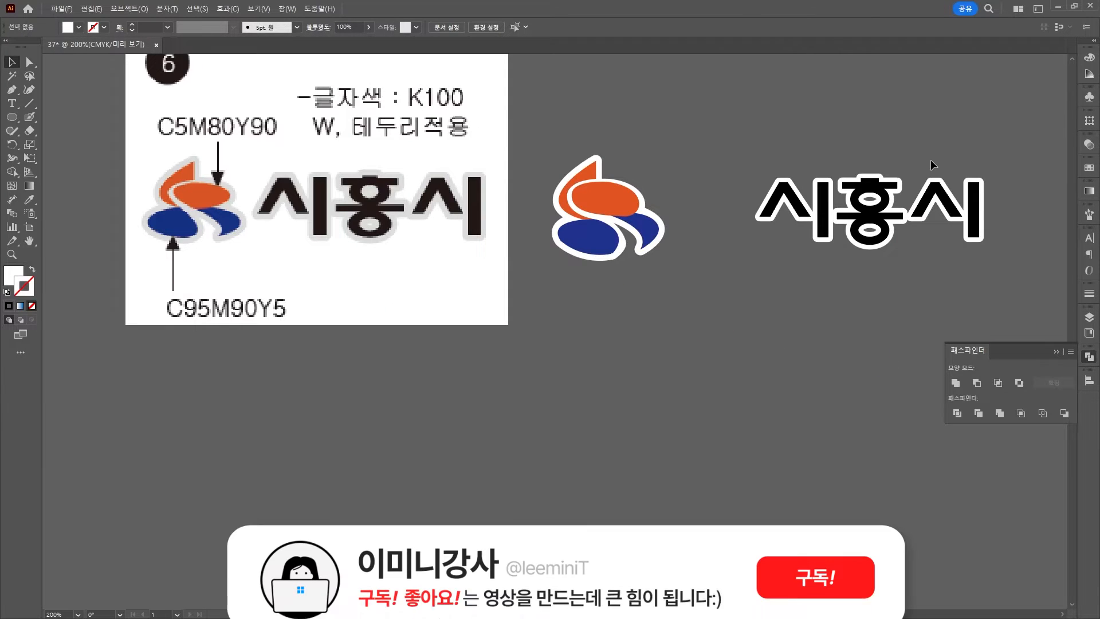
pyautogui.moveTo(931, 160); pyautogui.dragTo(991, 270)
pyautogui.click(988, 272)
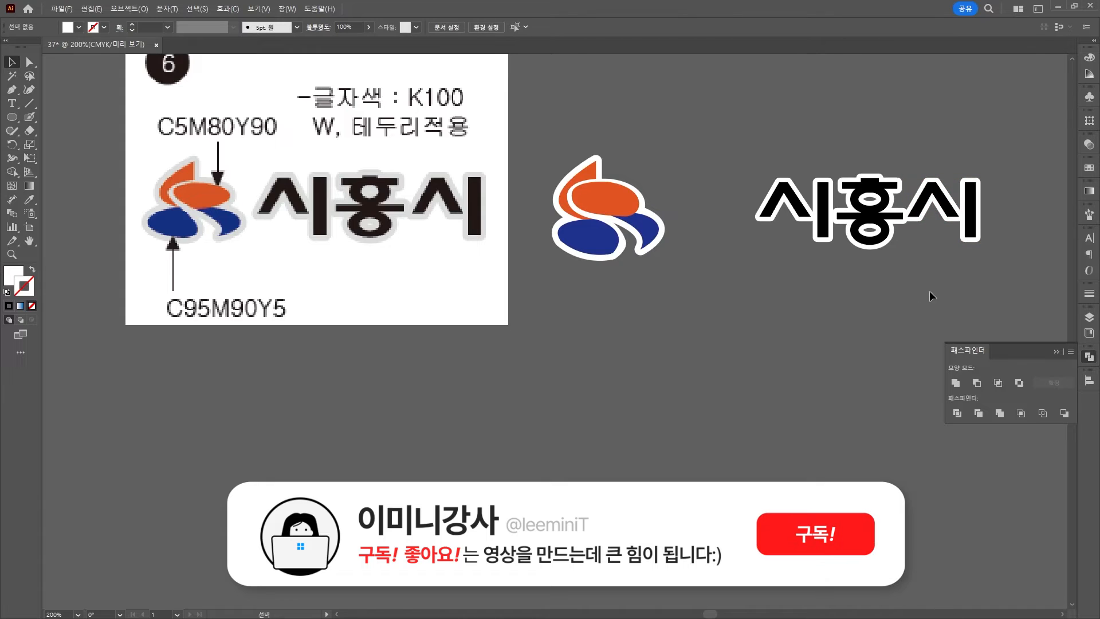
# Move the complete outlined 시흥시 lettering beside the orange and blue symbol and clear the selection.
pyautogui.moveTo(734, 132); pyautogui.dragTo(1042, 253)
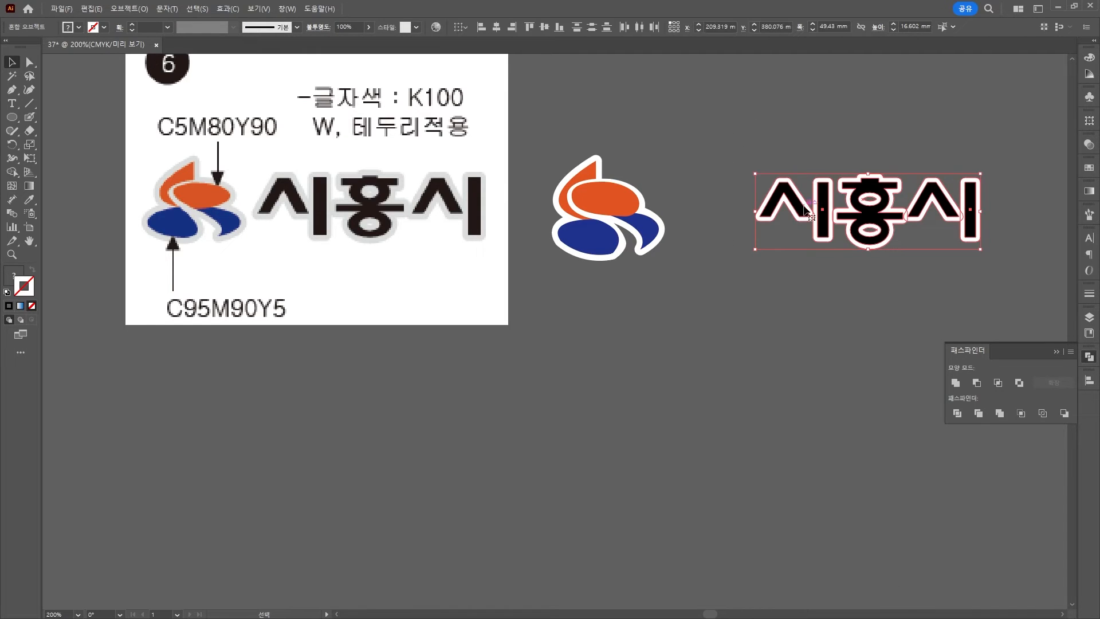
pyautogui.moveTo(805, 209); pyautogui.dragTo(710, 207)
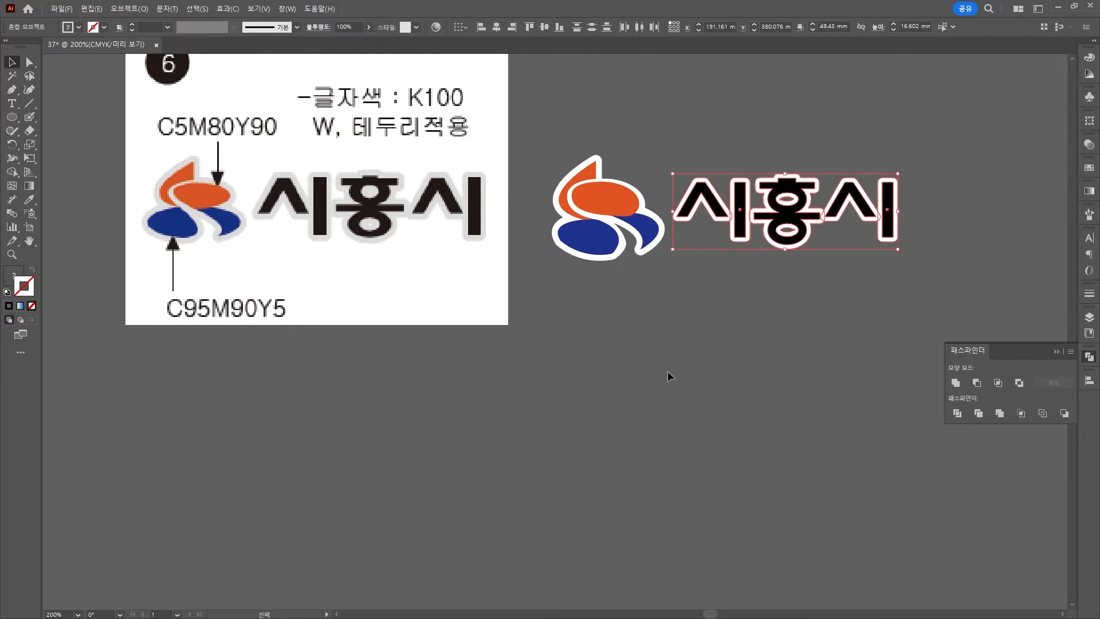
pyautogui.click(668, 370)
pyautogui.scroll(-1, 665, 371)
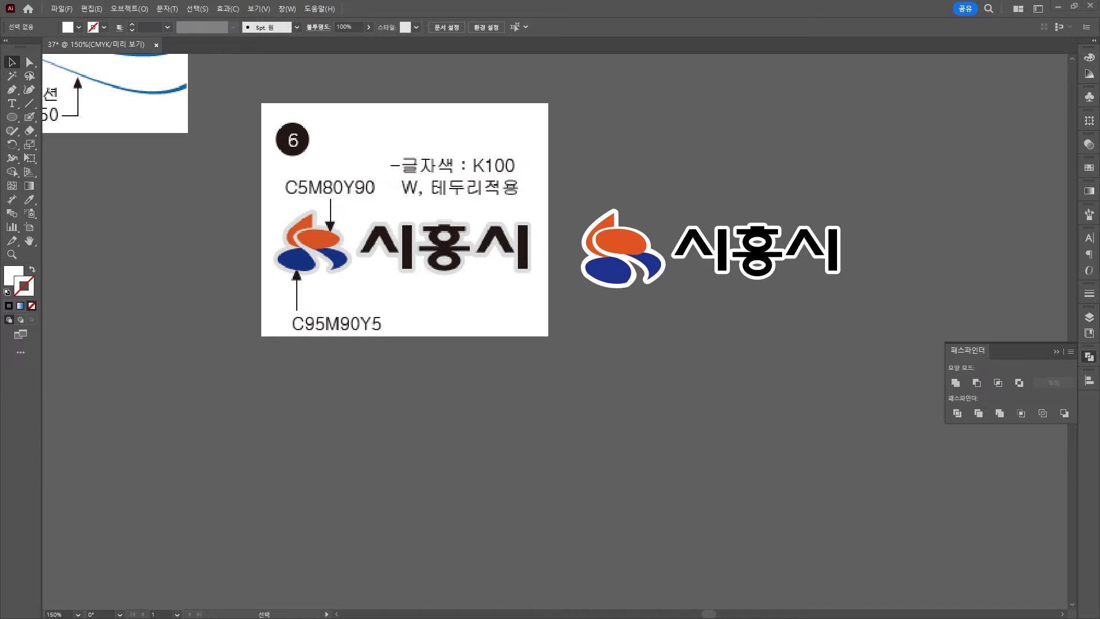
# Check the reference PDF, then place two copies of the larger green leaf from the expo title in the empty area below it.
pyautogui.hotkey('alt', 'Tab')
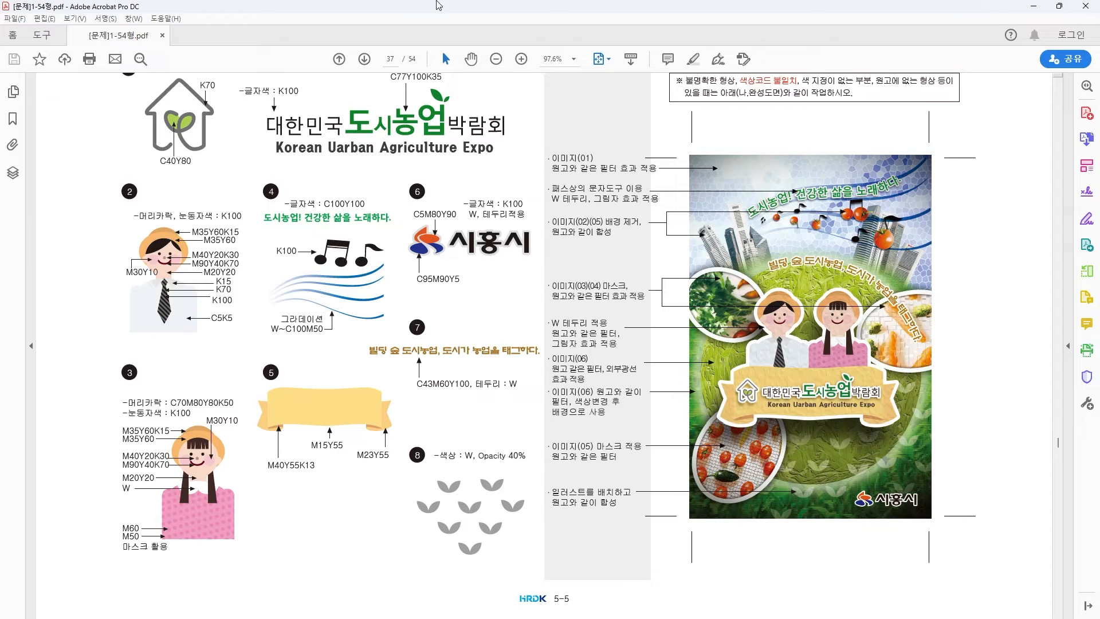
pyautogui.hotkey('alt', 'Tab')
pyautogui.scroll(-3, 393, 281)
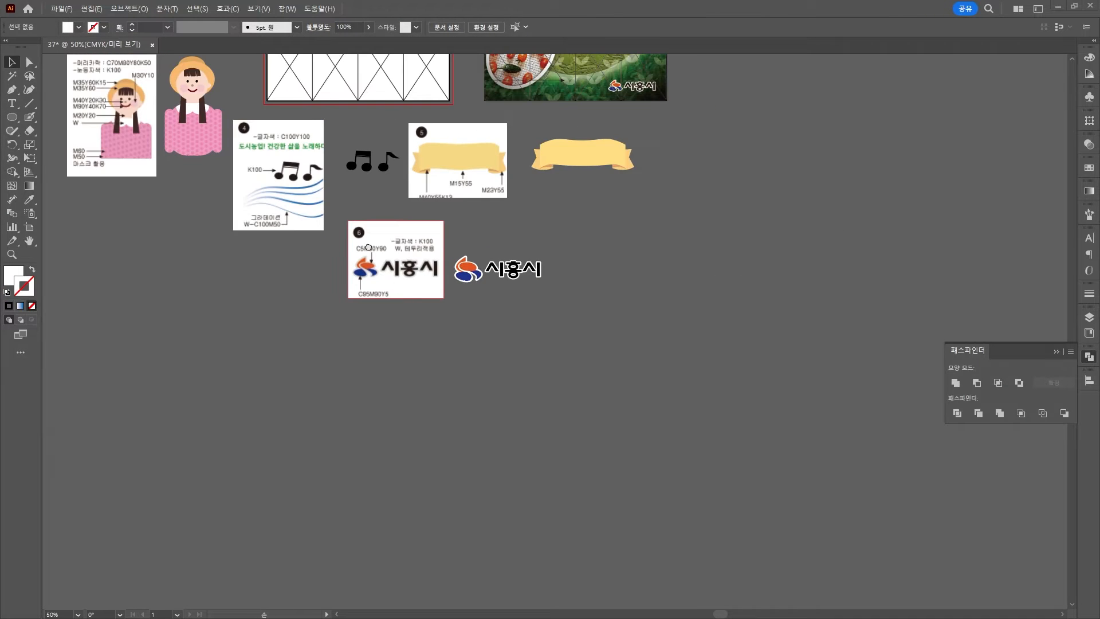
pyautogui.moveTo(394, 281); pyautogui.dragTo(491, 509)
pyautogui.moveTo(380, 205); pyautogui.dragTo(406, 258)
pyautogui.scroll(6, 310, 197)
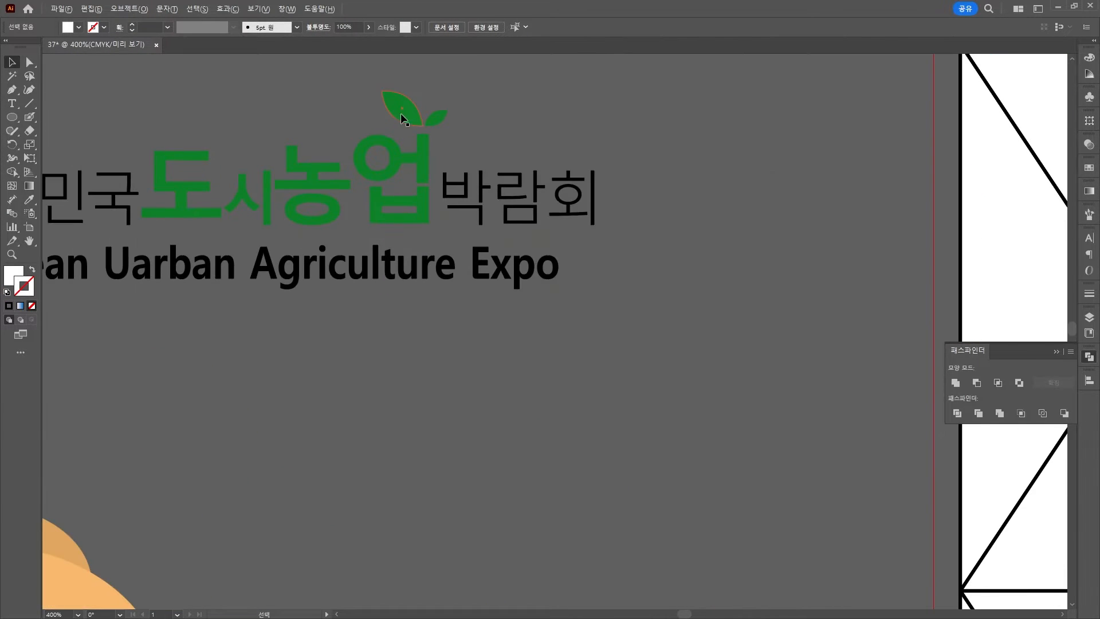
pyautogui.moveTo(403, 115); pyautogui.dragTo(473, 400)
# Reflect the second leaf copy across the vertical axis and move it against the first leaf to form a sprout.
pyautogui.rightClick(474, 400)
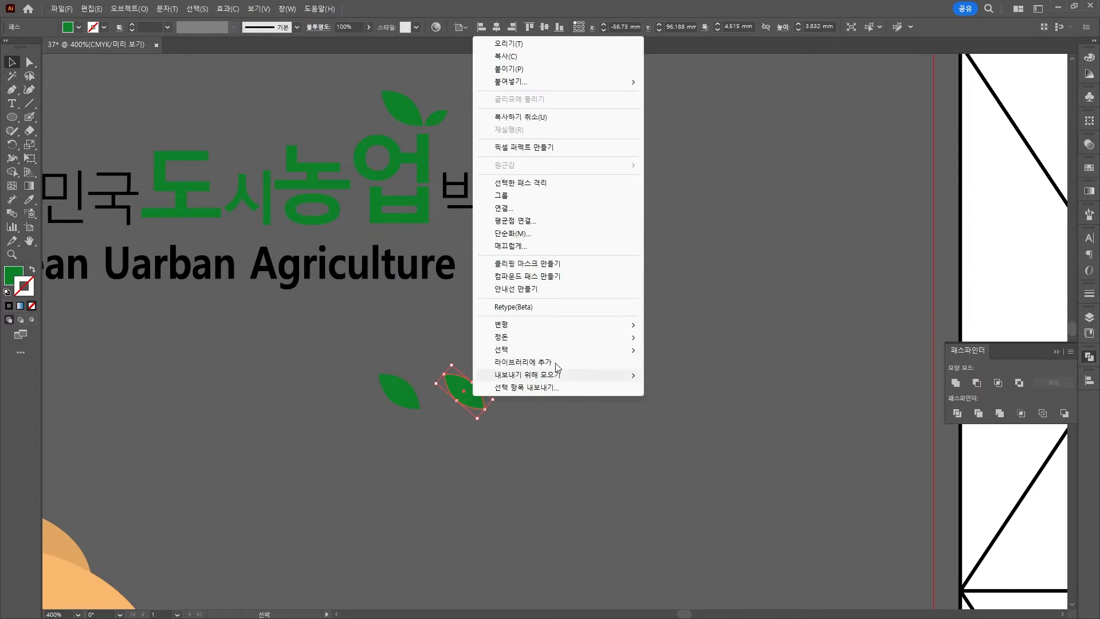
pyautogui.moveTo(550, 325)
pyautogui.click(694, 368)
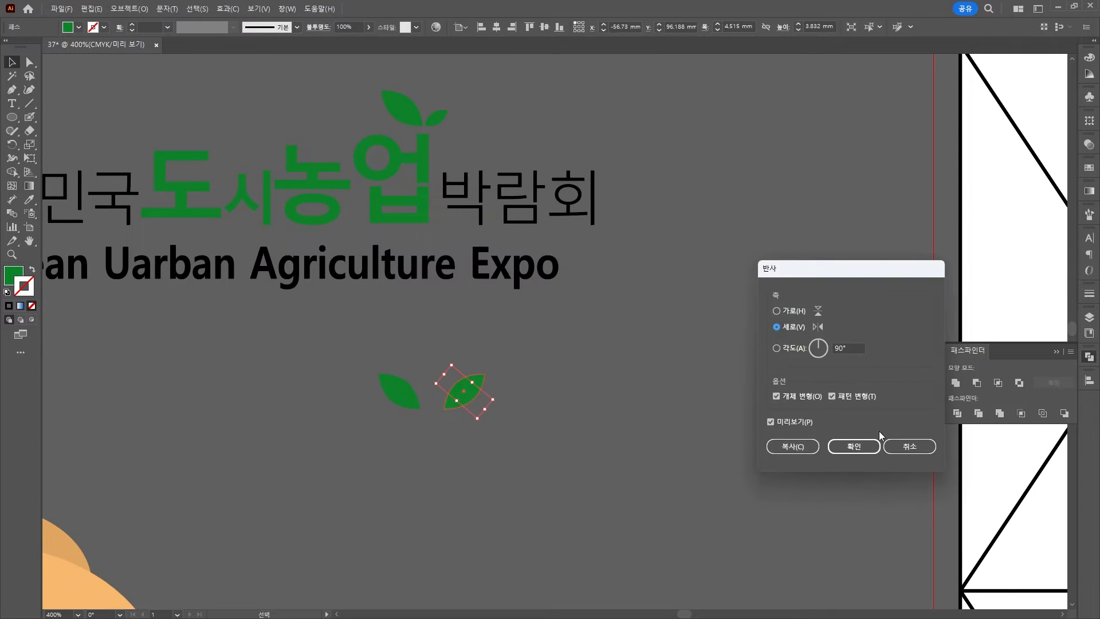
pyautogui.click(857, 444)
pyautogui.click(571, 455)
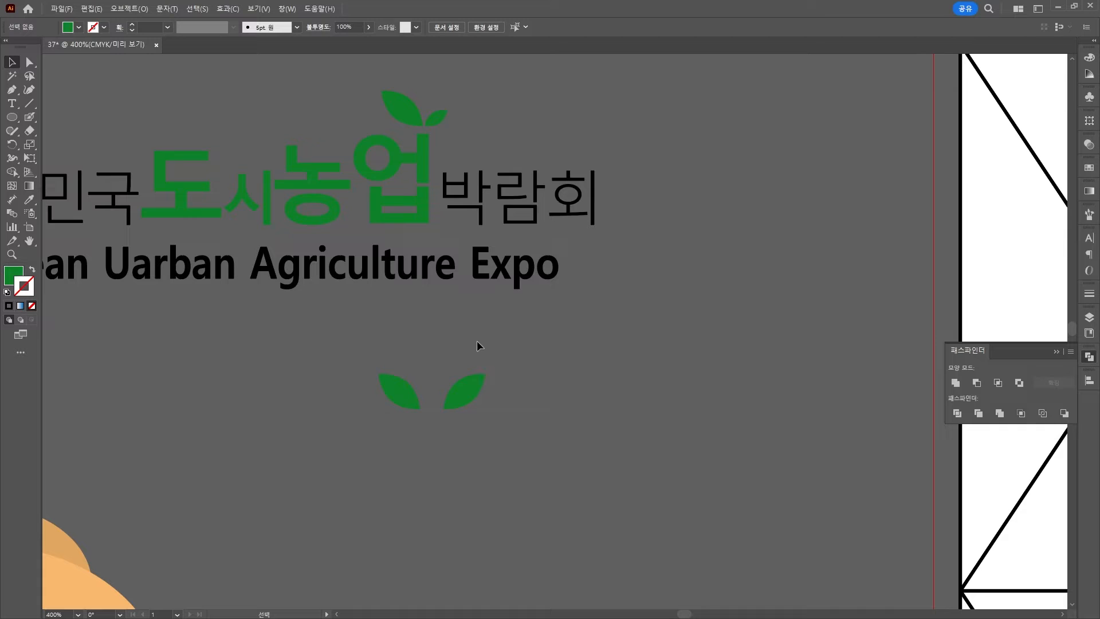
pyautogui.moveTo(479, 393); pyautogui.dragTo(452, 393)
pyautogui.click(473, 460)
# Fill both sprout leaves white without a stroke and set their opacity to 40%.
pyautogui.moveTo(474, 460); pyautogui.dragTo(313, 344)
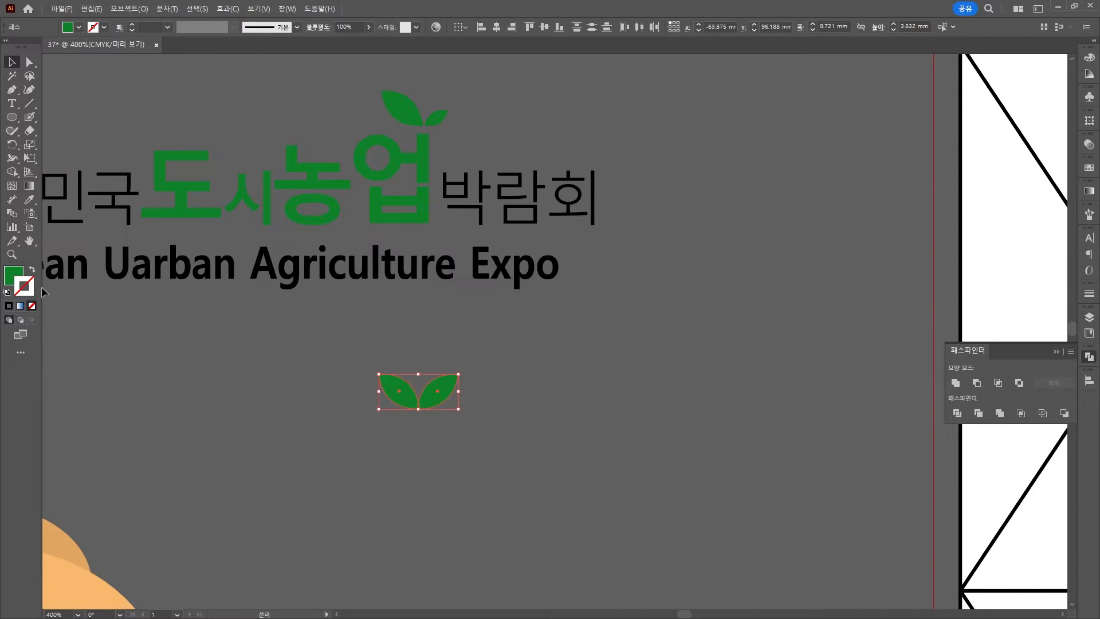
pyautogui.click(8, 292)
pyautogui.click(31, 305)
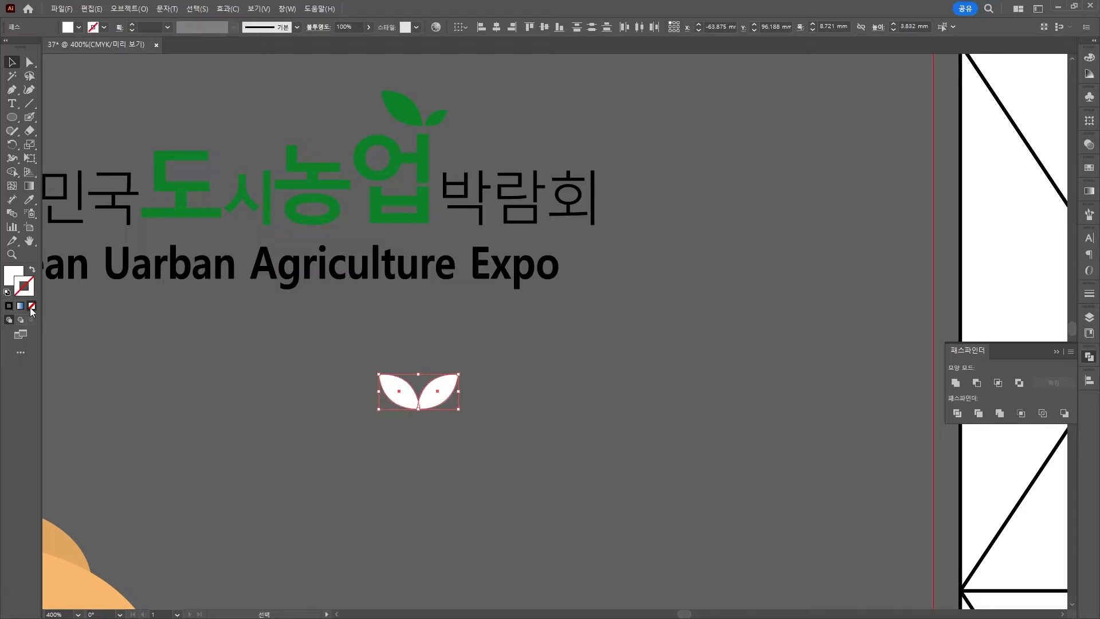
pyautogui.click(351, 28)
pyautogui.write('40')
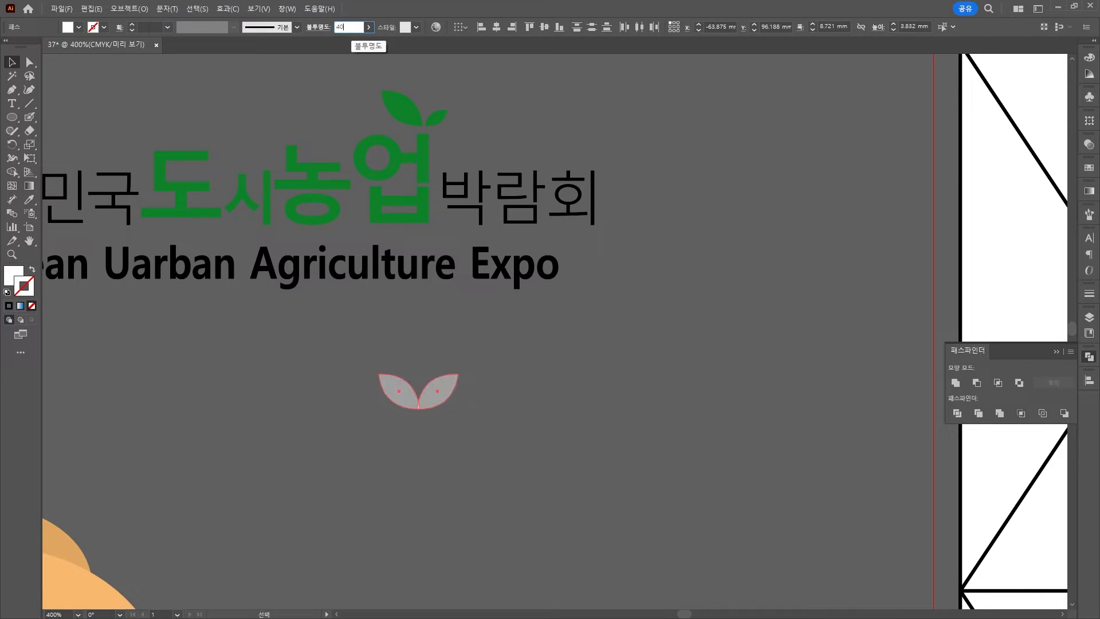
pyautogui.press('Return')
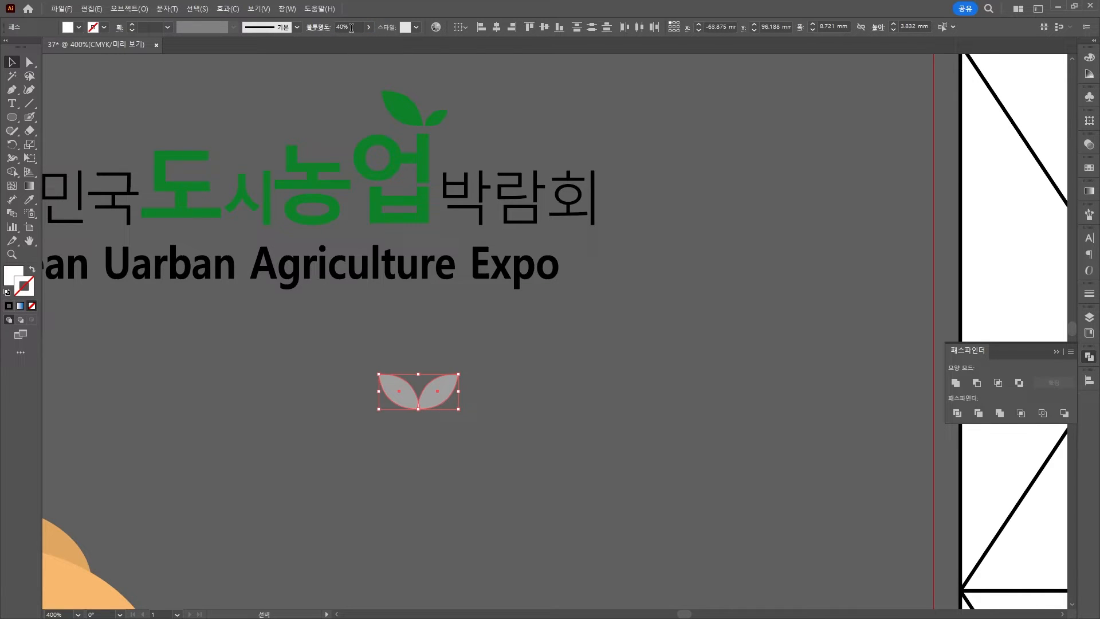
pyautogui.hotkey('ctrl', '1')
pyautogui.hotkey('ctrl', '-')
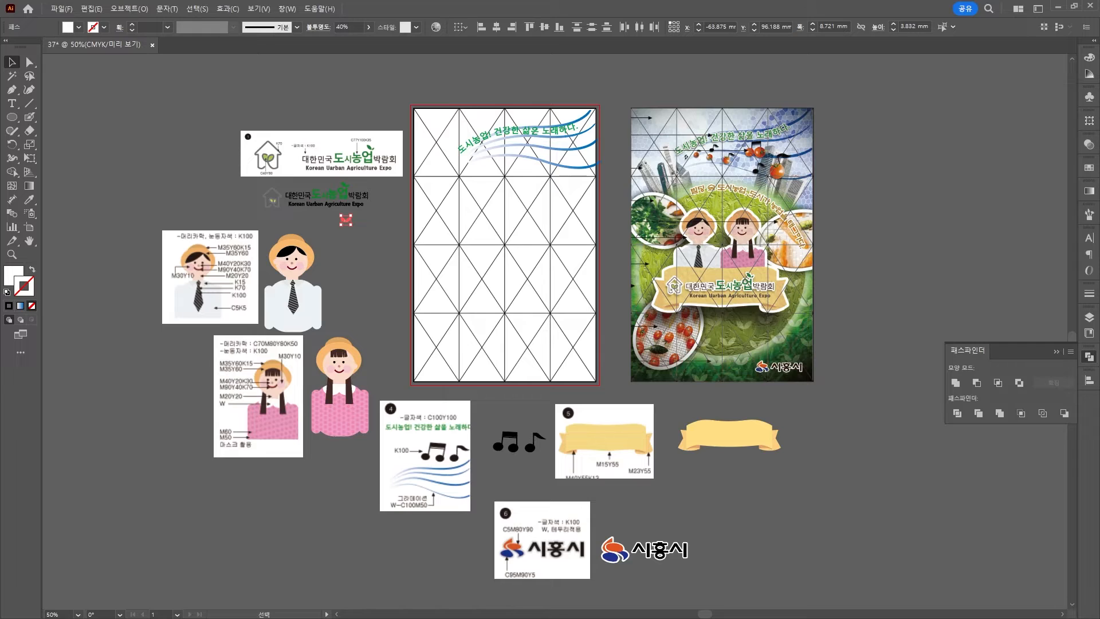
# Switch to Photoshop, start a new document named 37 and use millimetres as its size unit.
pyautogui.hotkey('alt', 'Tab')
pyautogui.click(31, 6)
pyautogui.click(41, 20)
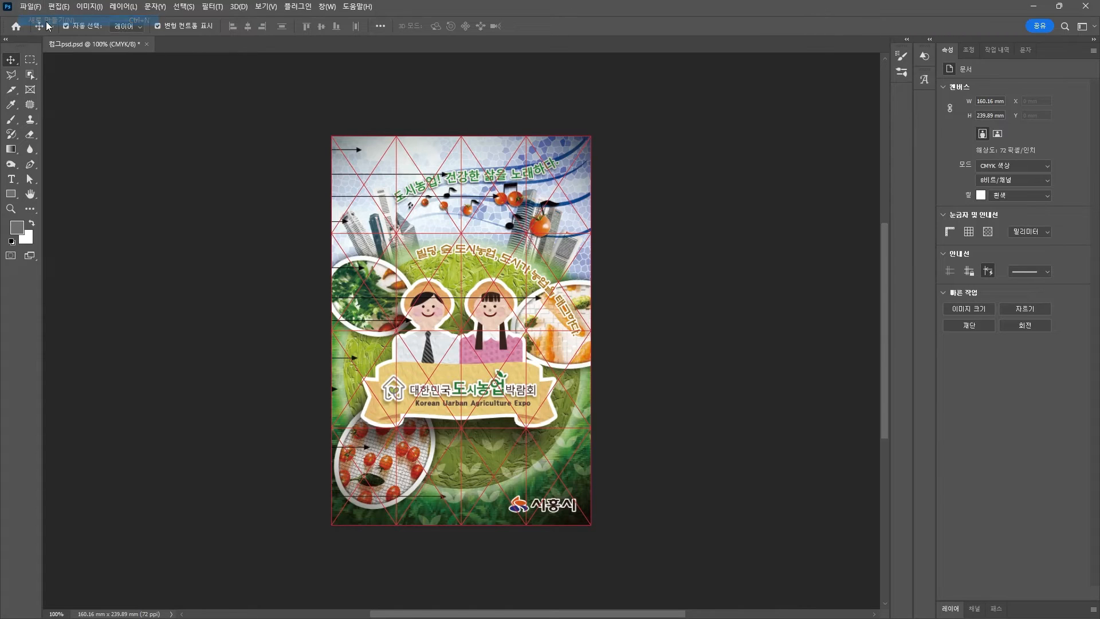
pyautogui.write('37')
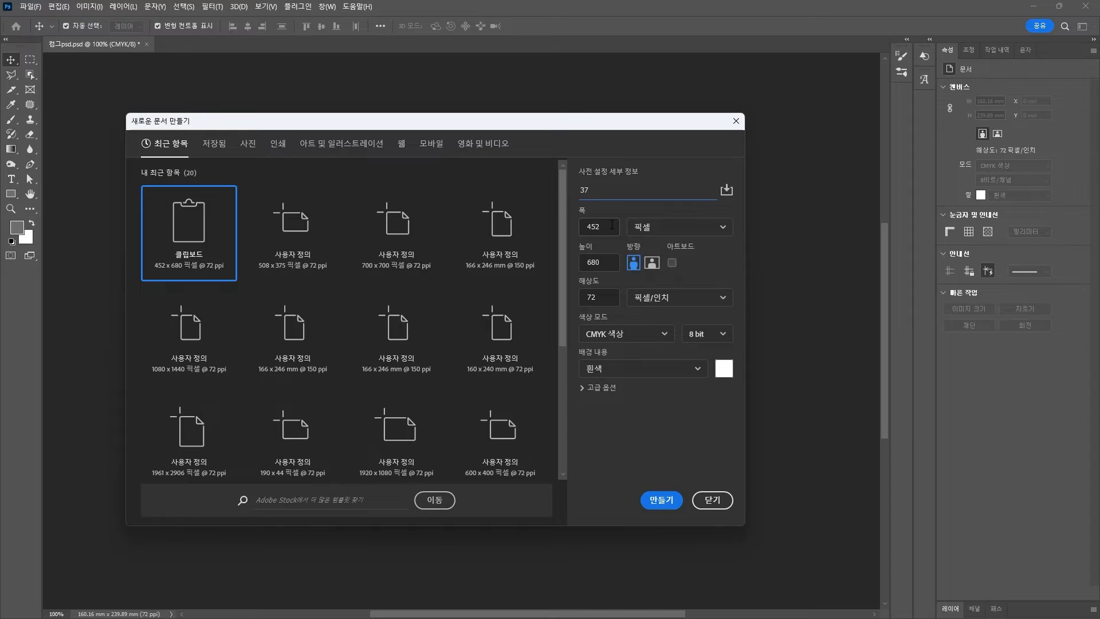
pyautogui.click(660, 227)
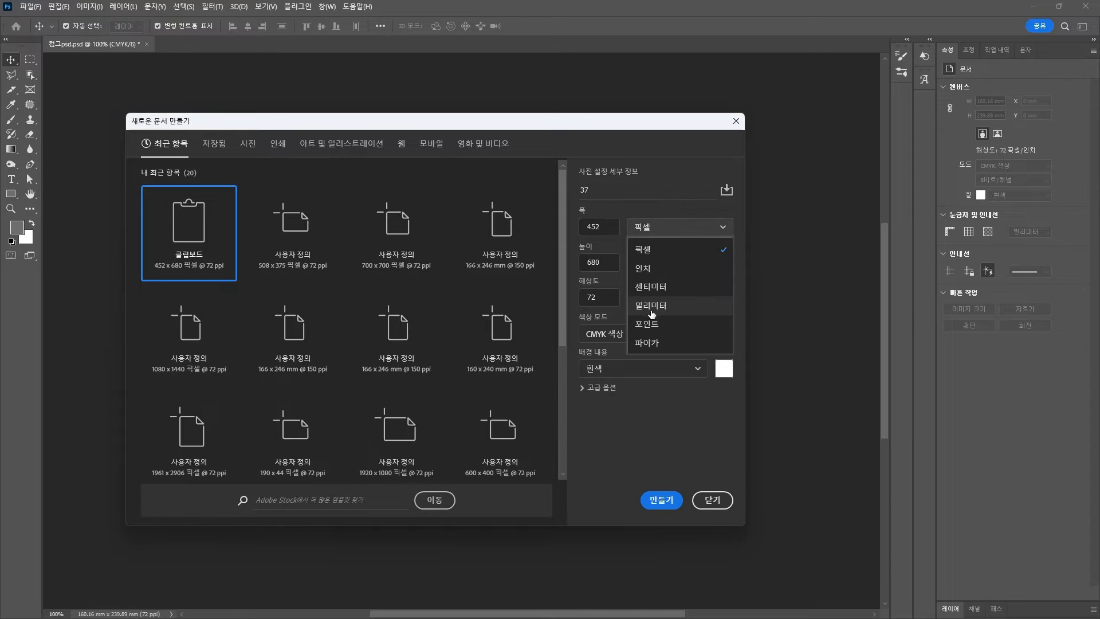
pyautogui.click(651, 305)
# Create the document at 166 × 246 mm with a resolution of 150 pixels/inch in CMYK colour.
pyautogui.moveTo(611, 226); pyautogui.dragTo(566, 226)
pyautogui.write('166')
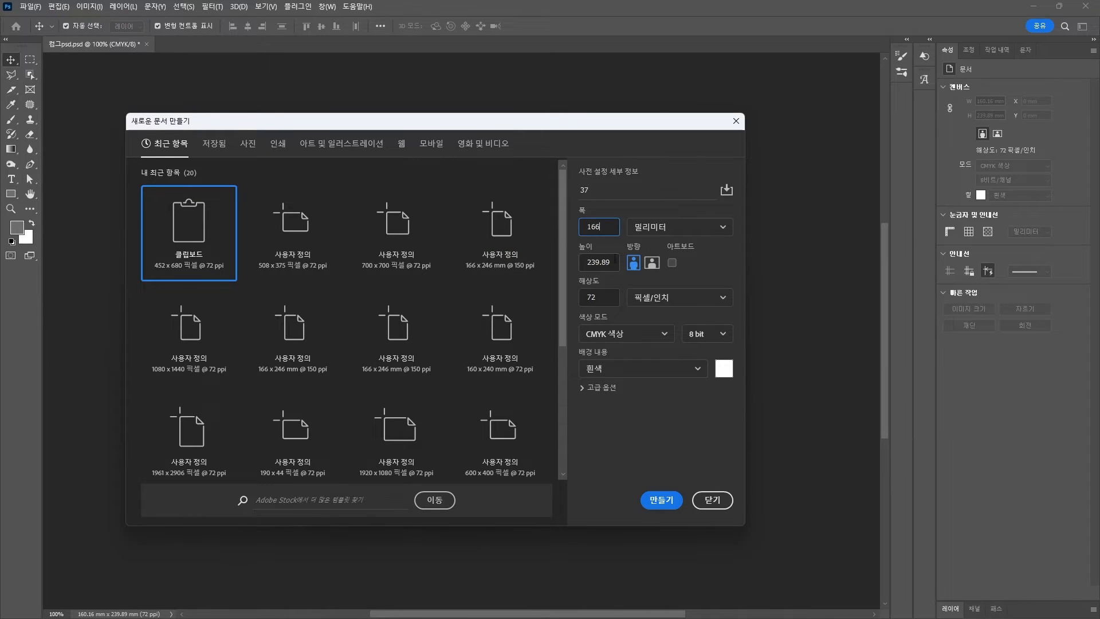
pyautogui.press('Tab')
pyautogui.write('24')
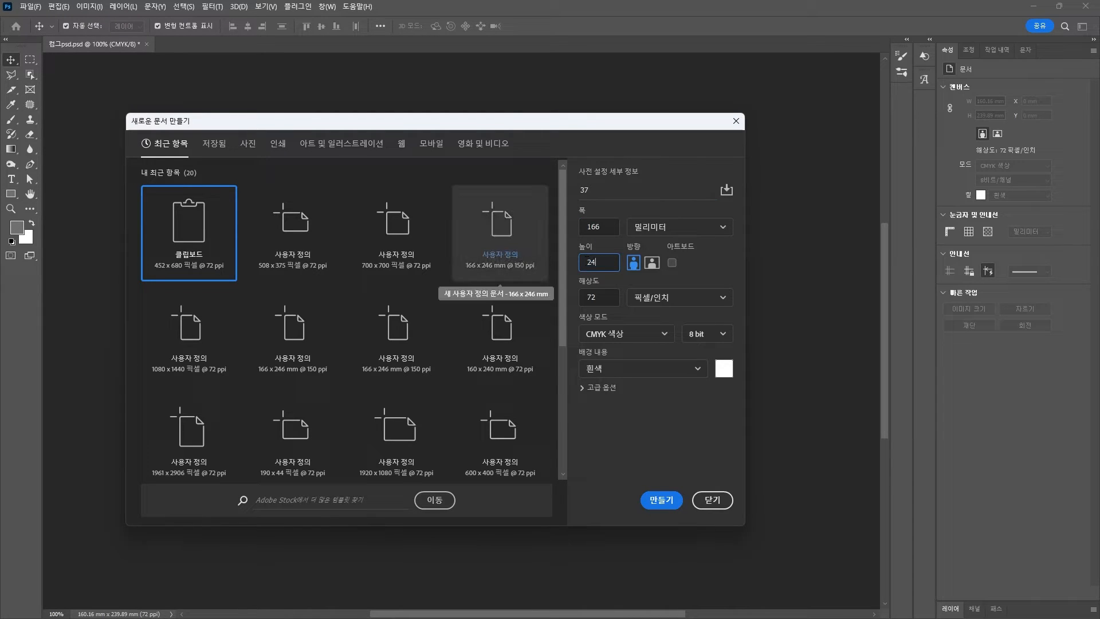
pyautogui.press('Tab')
pyautogui.write('1')
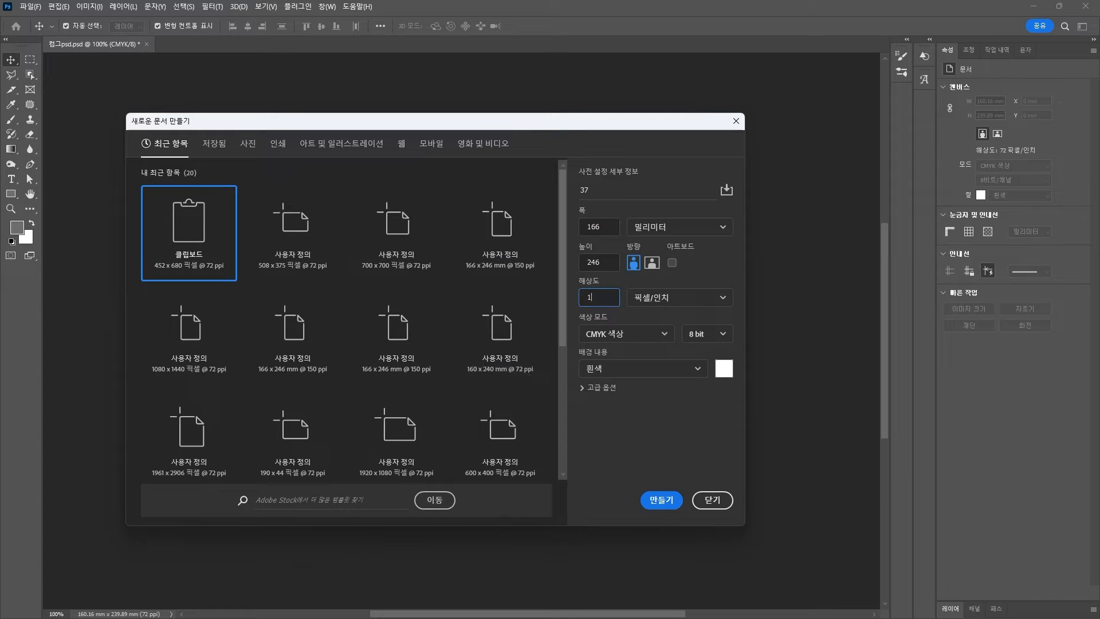
pyautogui.write('50')
pyautogui.click(583, 334)
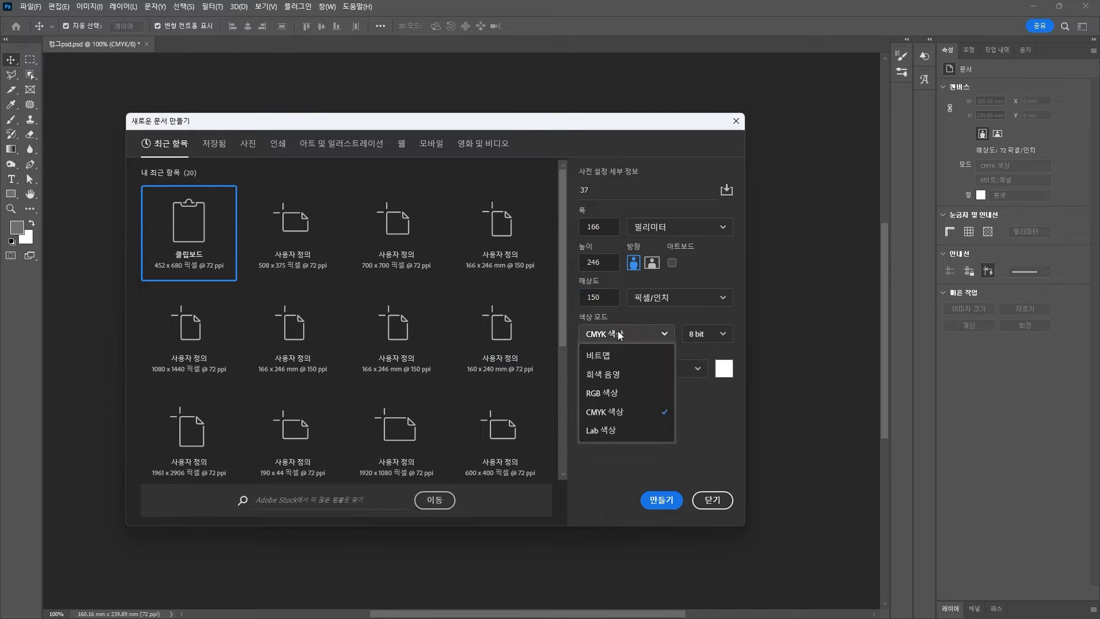
pyautogui.click(663, 507)
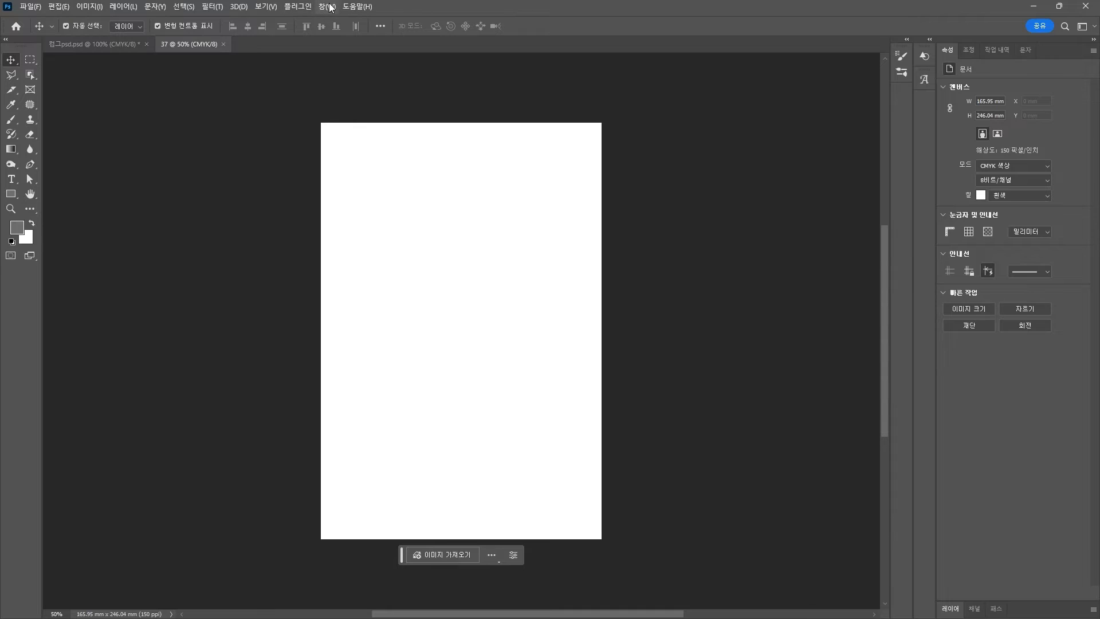
# Copy the black guide grid from the Illustrator artboard and paste it into Photoshop document 37 as a smart object.
pyautogui.hotkey('alt', 'Tab')
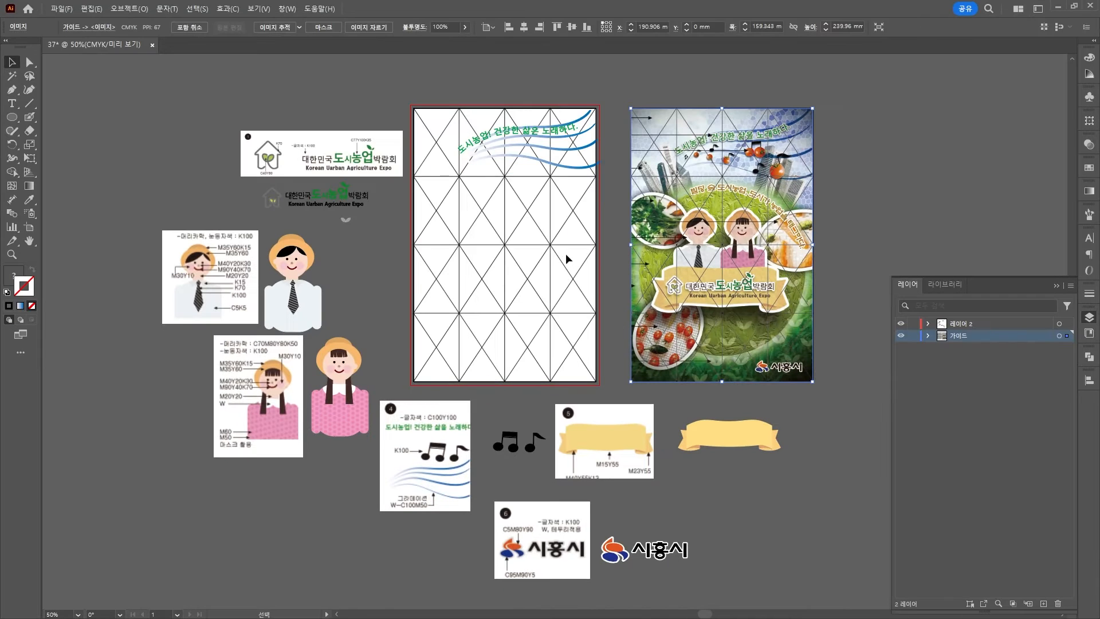
pyautogui.click(450, 245)
pyautogui.hotkey('ctrl', 'c')
pyautogui.hotkey('alt', 'Tab')
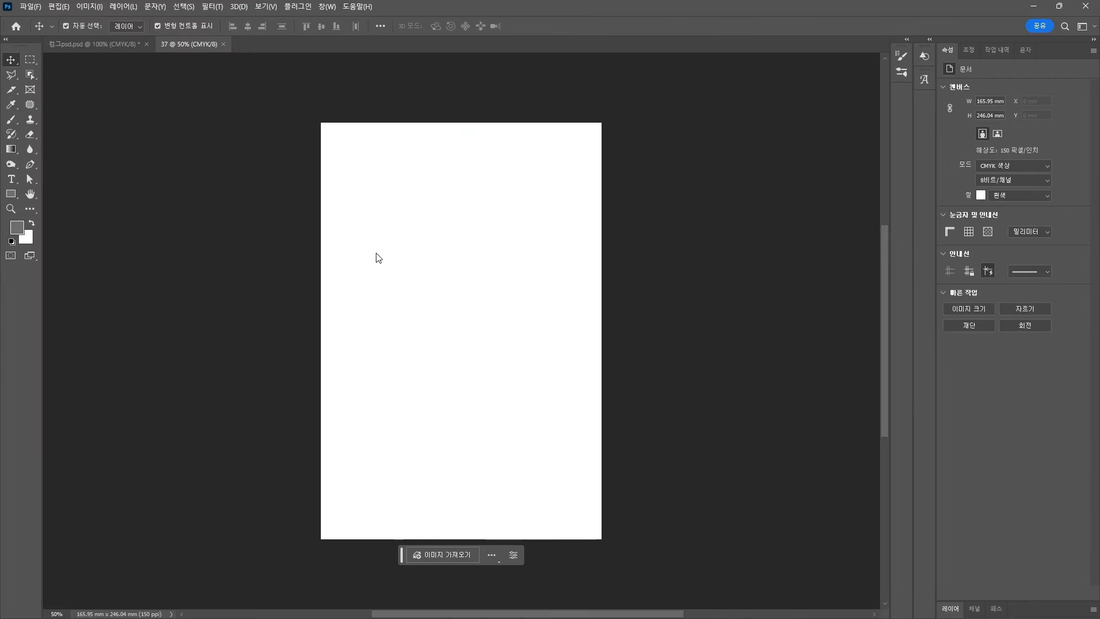
pyautogui.hotkey('ctrl', 'v')
pyautogui.press('Return')
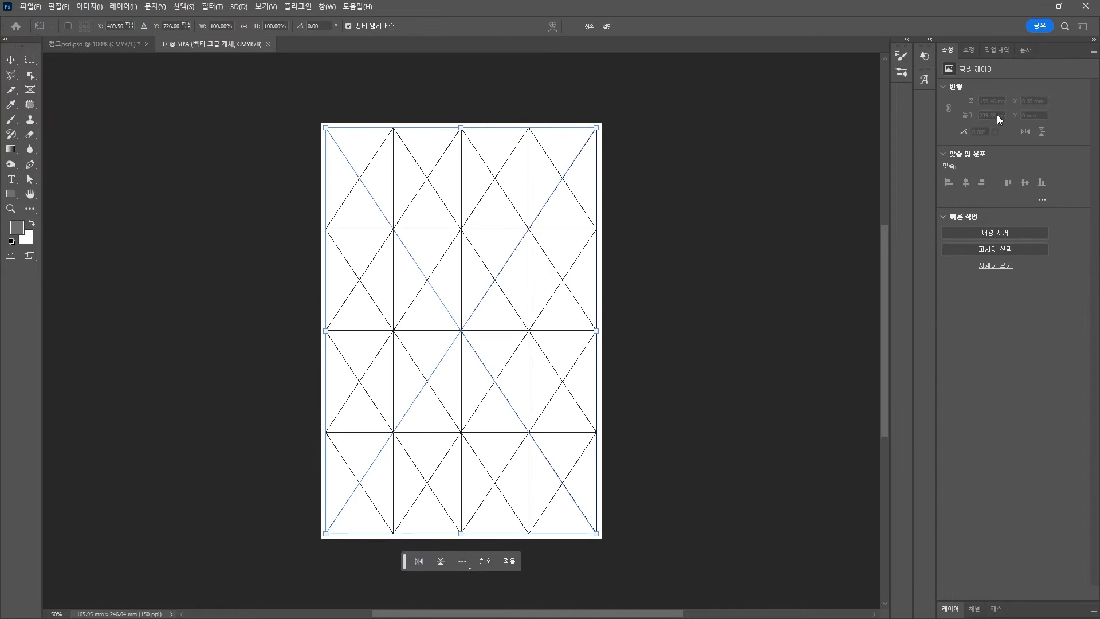
pyautogui.press('Return')
# Position the pasted grid at X 3 mm and Y 3 mm.
pyautogui.moveTo(981, 118); pyautogui.dragTo(911, 117)
pyautogui.write('3')
pyautogui.press('Tab')
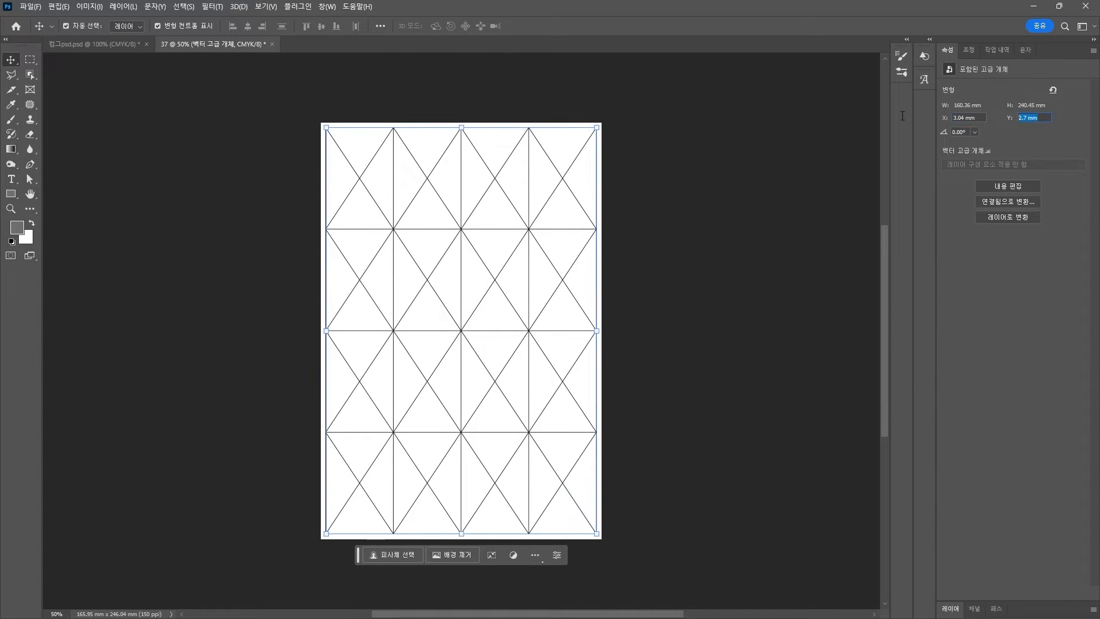
pyautogui.write('3')
pyautogui.press('Return')
# Rename the grid layer as 가이드 and show document 37 side by side with the reference 컴그psd.psd.
pyautogui.click(949, 609)
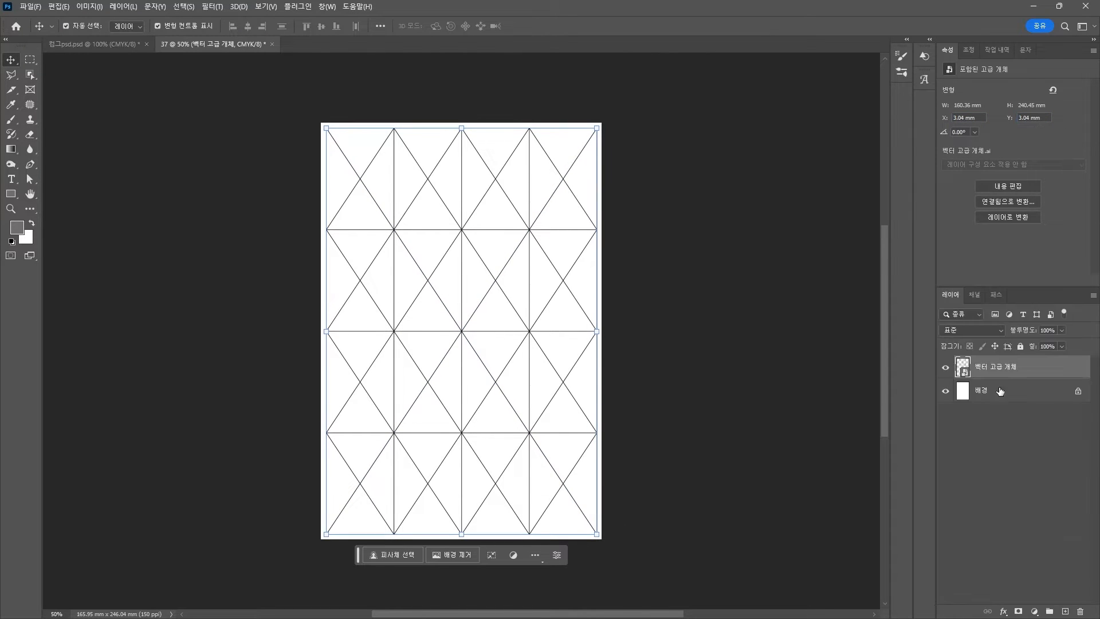
pyautogui.doubleClick(1007, 367)
pyautogui.write('가이드')
pyautogui.press('Return')
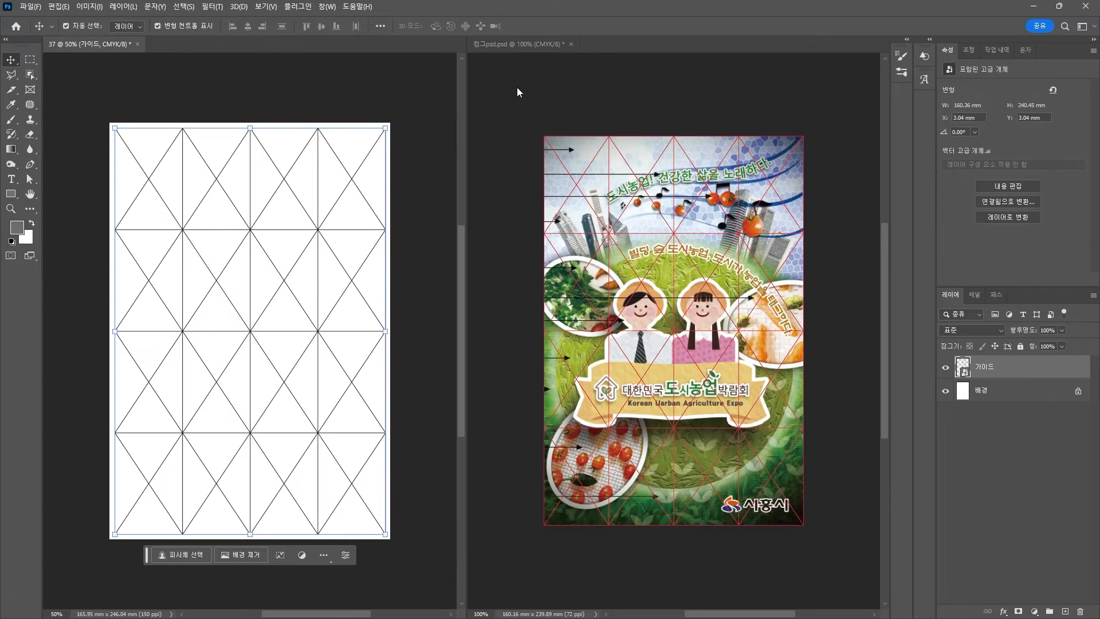
pyautogui.click(517, 89)
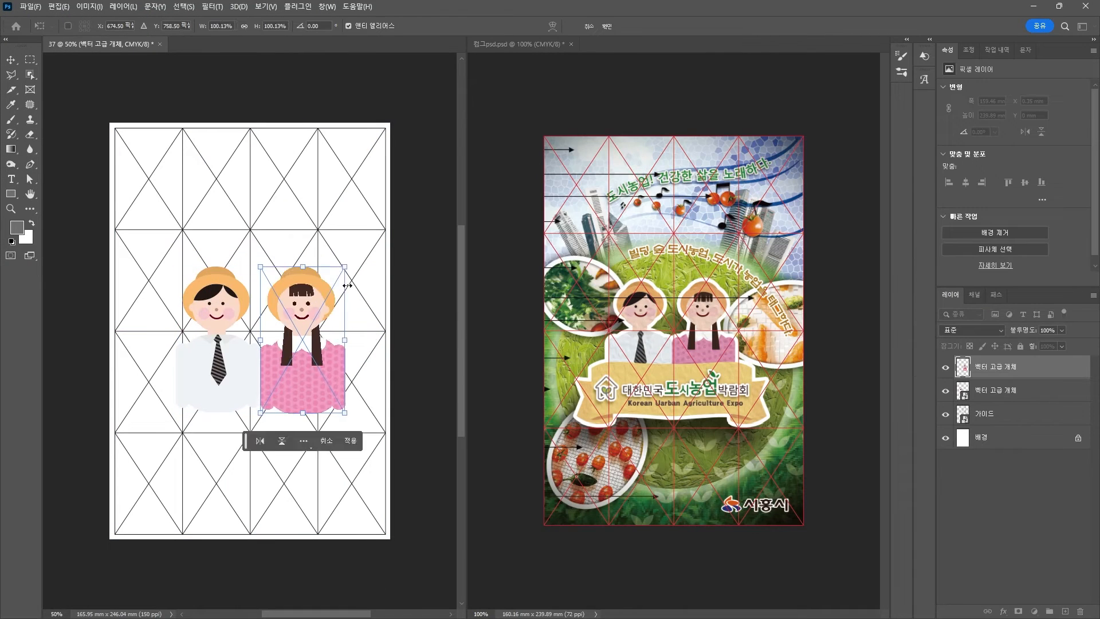
# Place the girl character beside the boy and scale both characters together to about 86%.
pyautogui.moveTo(290, 370); pyautogui.dragTo(292, 375)
pyautogui.press('Return')
pyautogui.moveTo(342, 412); pyautogui.dragTo(307, 373)
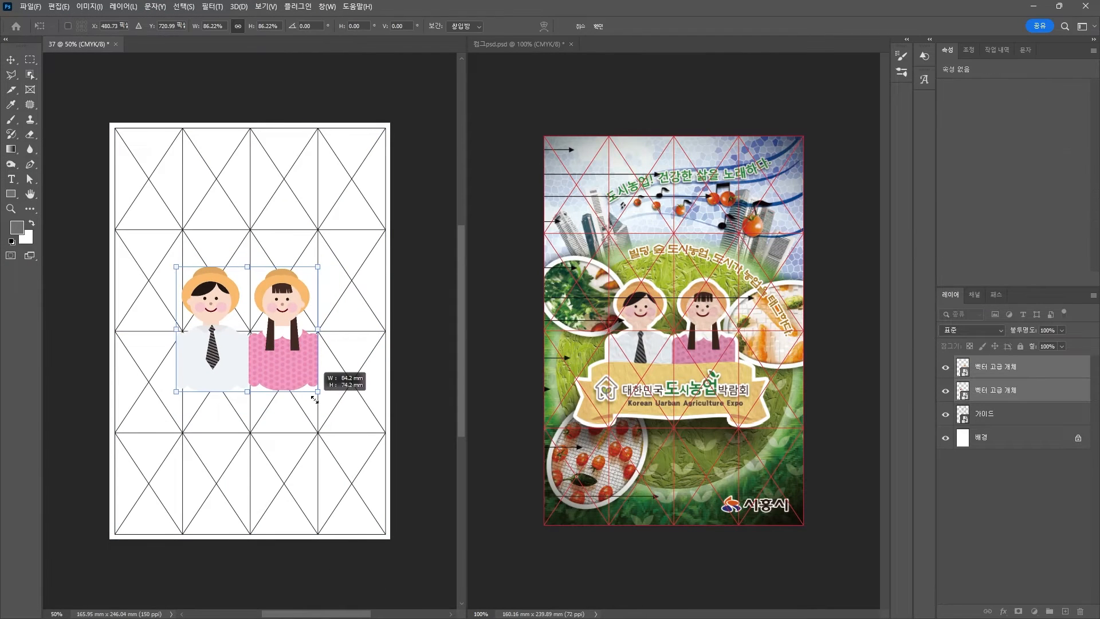
pyautogui.press('Return')
# Place the ribbon banner over the characters' lower bodies and a reduced 시흥시 logo in the poster's lower-right corner.
pyautogui.moveTo(267, 327); pyautogui.dragTo(230, 395)
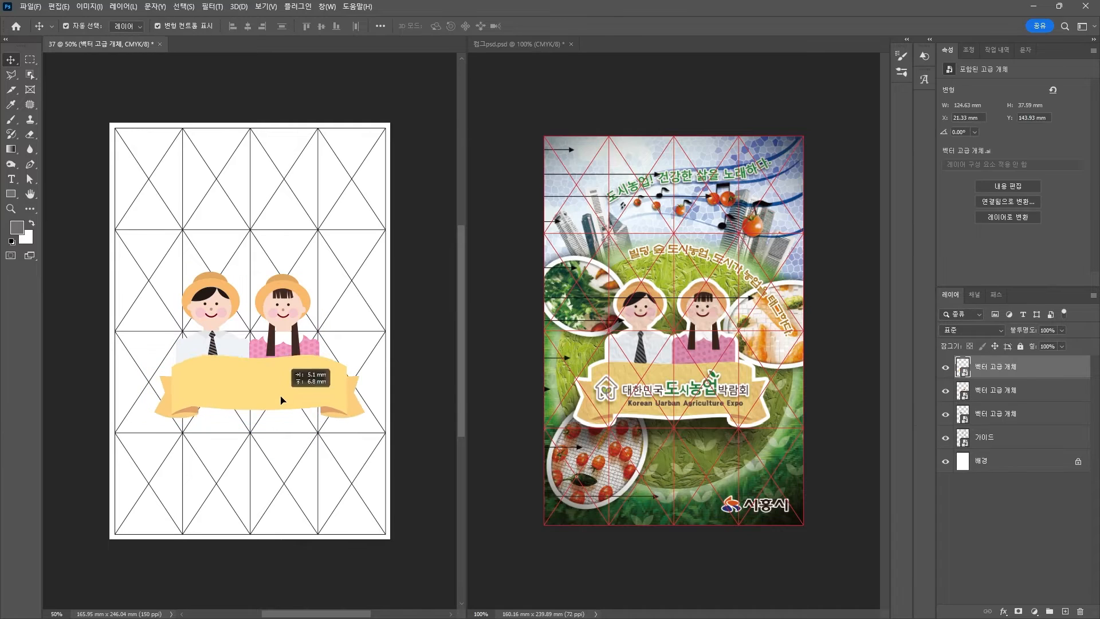
pyautogui.press('Return')
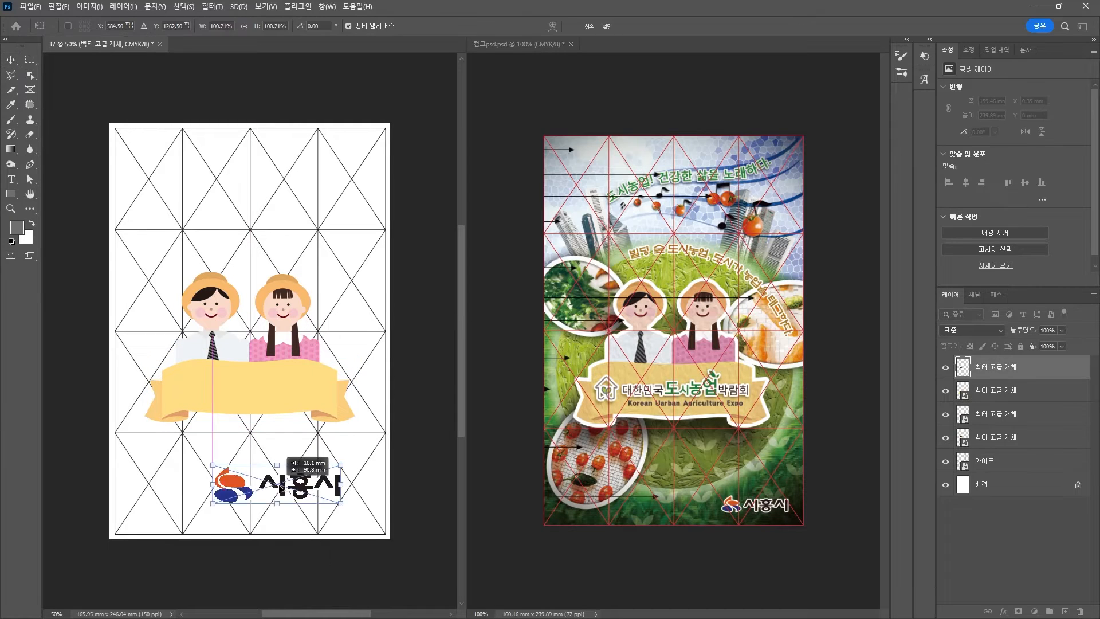
pyautogui.moveTo(270, 519); pyautogui.dragTo(351, 518)
pyautogui.press('Return')
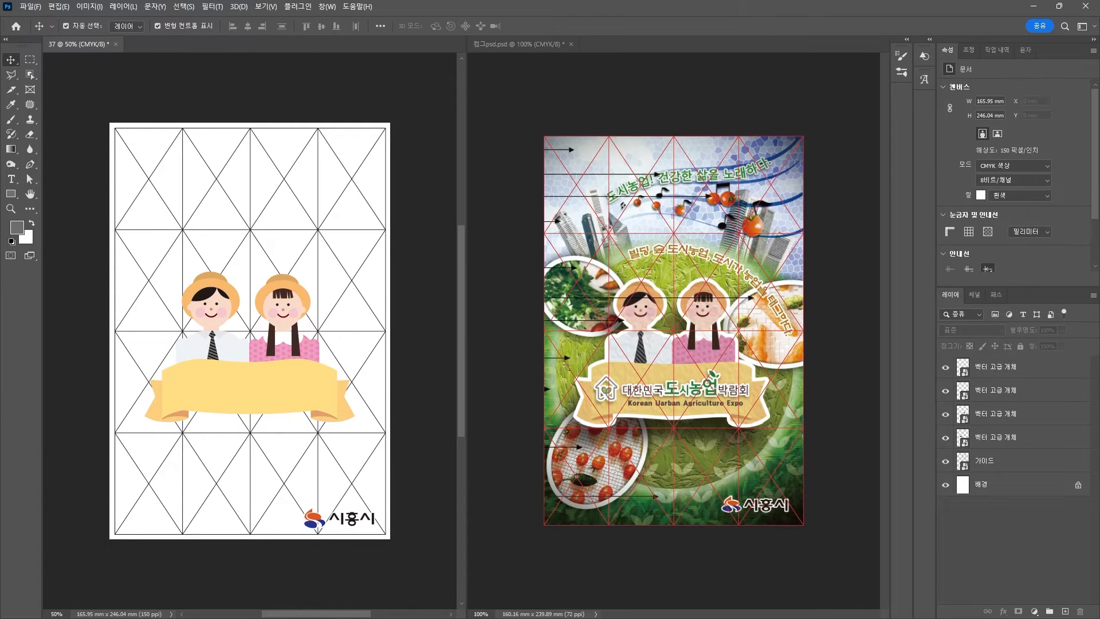
# Paste the 대한민국 도시농업박람회 title with its house symbol and centre it on the ribbon banner.
pyautogui.hotkey('ctrl', 'v')
pyautogui.moveTo(298, 334); pyautogui.dragTo(299, 388)
pyautogui.press('Return')
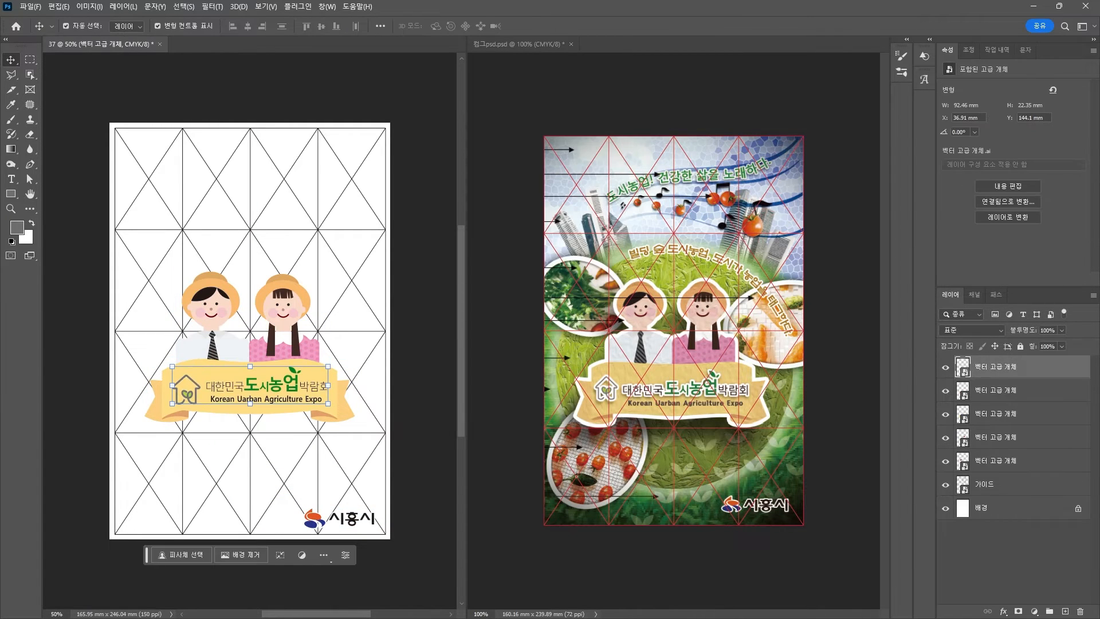
# Paste the blue wave lines and the curved green slogan across the upper part of the poster.
pyautogui.hotkey('ctrl', 'v')
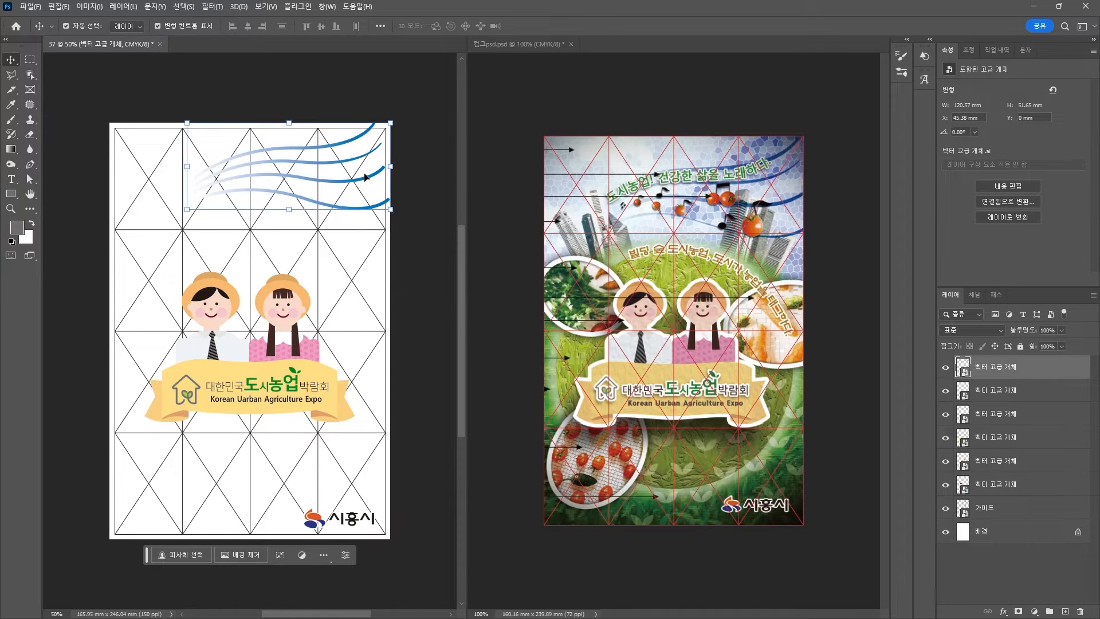
pyautogui.press('Return')
pyautogui.hotkey('ctrl', 'v')
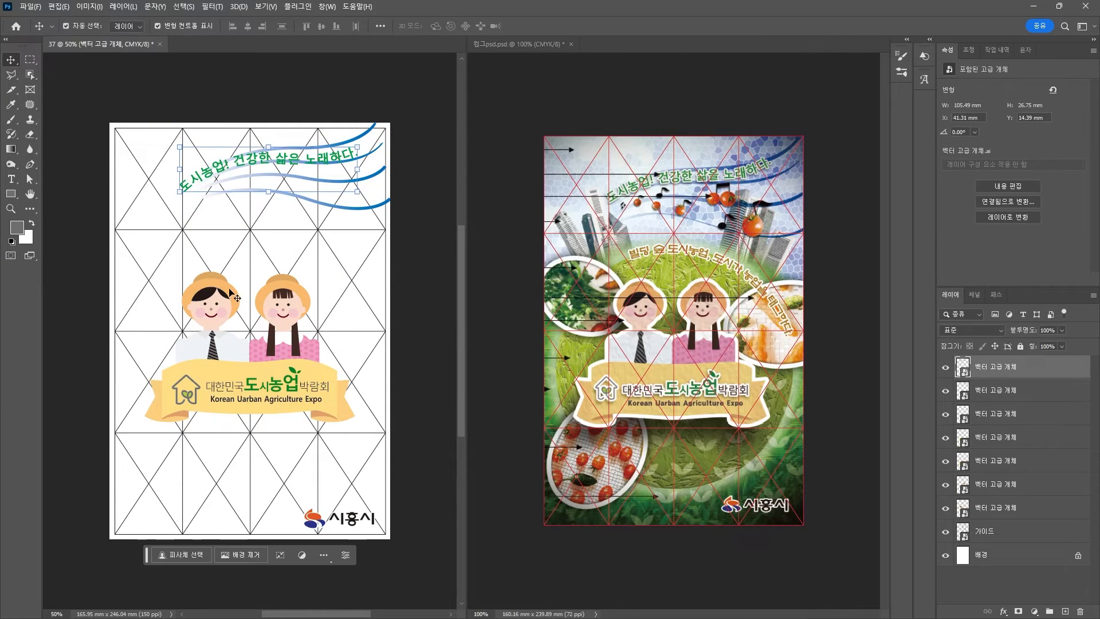
# Paste the single music note onto the right part of the waves and place a copy to its left.
pyautogui.hotkey('ctrl', 'v')
pyautogui.moveTo(250, 331); pyautogui.dragTo(311, 201)
pyautogui.press('Return')
pyautogui.moveTo(329, 179); pyautogui.dragTo(271, 187)
pyautogui.scroll(4, 319, 201)
pyautogui.press('Return')
# Spread further smaller, rotated copies of the single note along the waves toward their left end.
pyautogui.moveTo(294, 176); pyautogui.dragTo(197, 182)
pyautogui.press('Return')
pyautogui.press('Return')
pyautogui.moveTo(214, 173); pyautogui.dragTo(210, 176)
pyautogui.press('Return')
pyautogui.moveTo(198, 182); pyautogui.dragTo(184, 174)
pyautogui.click(231, 162)
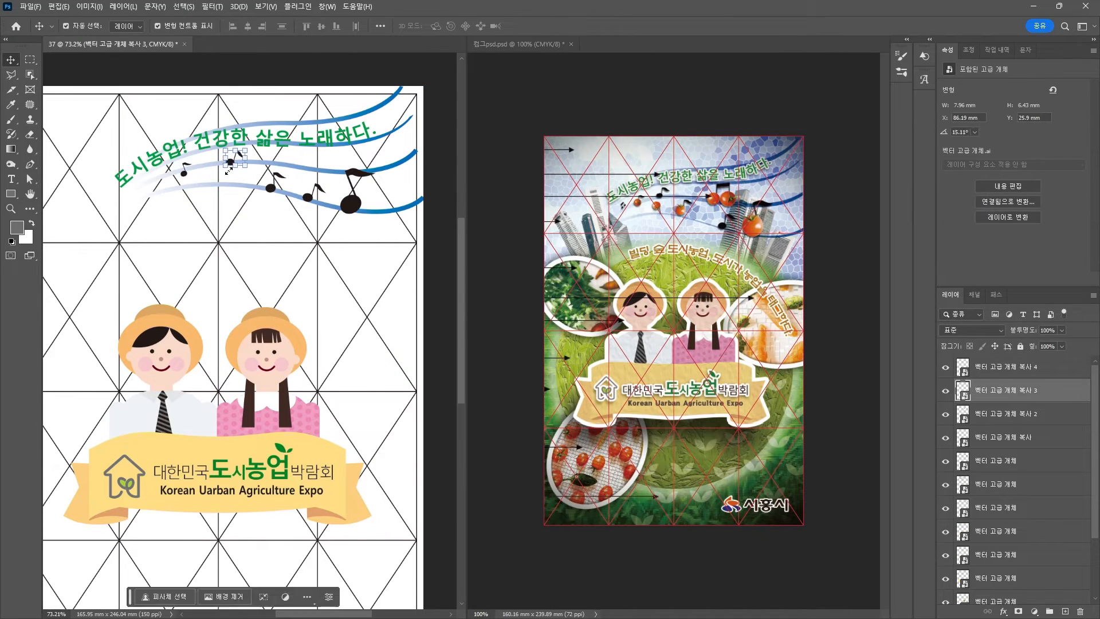
# Add the beamed double note on the right of the waves and a small copy, rotated about -39°, at their left end.
pyautogui.hotkey('ctrl', 'v')
pyautogui.moveTo(250, 330); pyautogui.dragTo(150, 191)
pyautogui.press('Return')
pyautogui.moveTo(171, 170); pyautogui.dragTo(164, 176)
pyautogui.press('Return')
# Open 이미지01.jpg as a separate document next to the poster document 37.
pyautogui.scroll(-2, 232, 183)
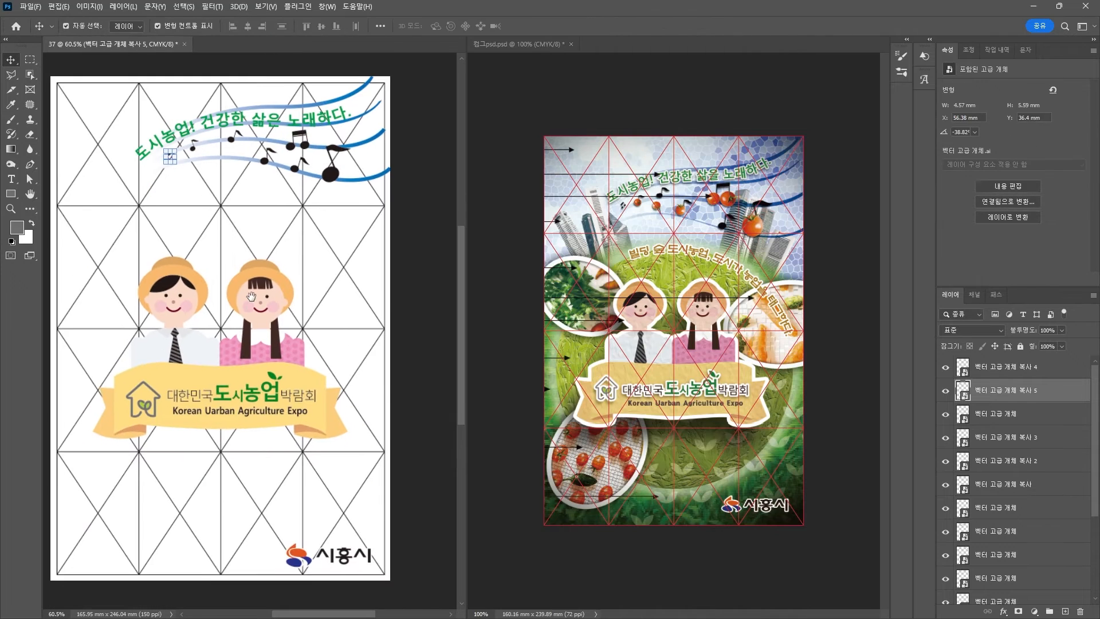
pyautogui.moveTo(254, 458); pyautogui.dragTo(256, 447)
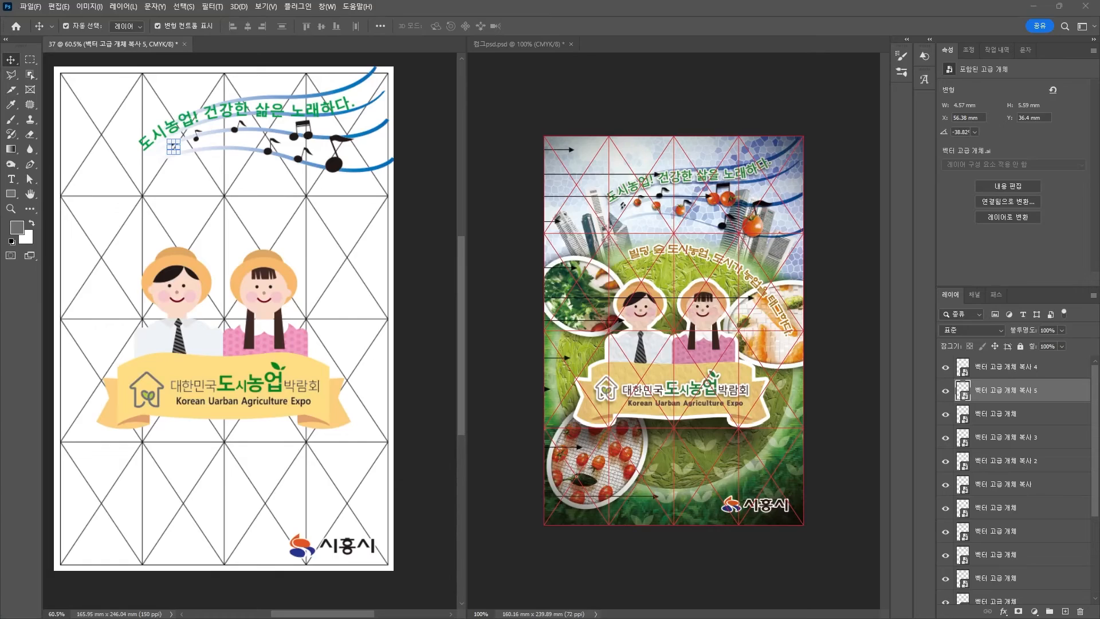
pyautogui.moveTo(1099, 230); pyautogui.dragTo(533, 261)
pyautogui.moveTo(446, 358); pyautogui.dragTo(235, 44)
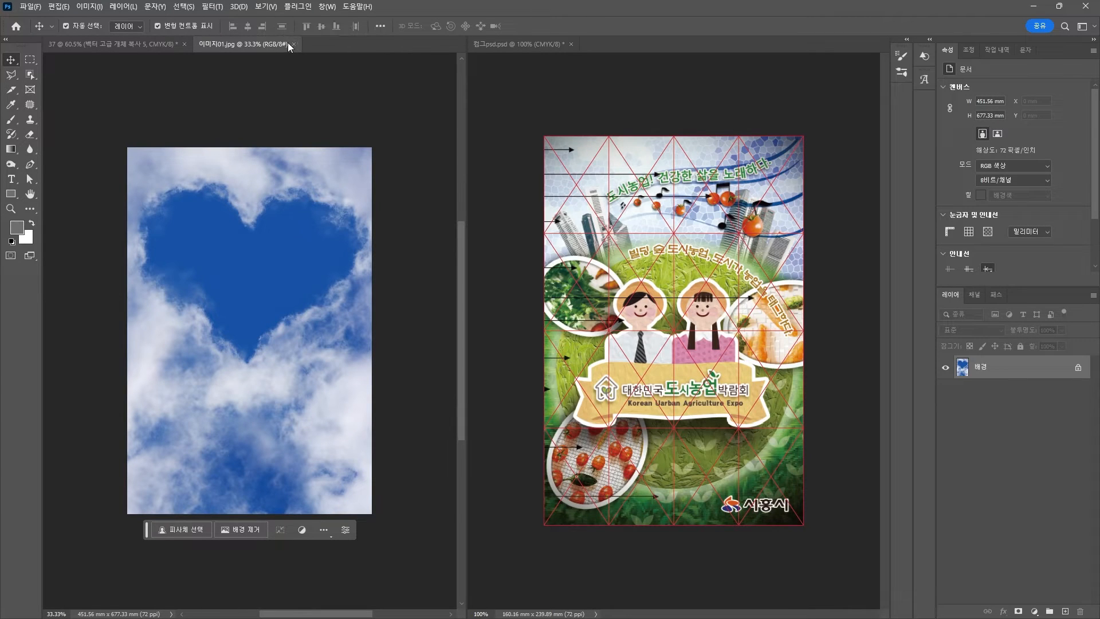
pyautogui.click(210, 7)
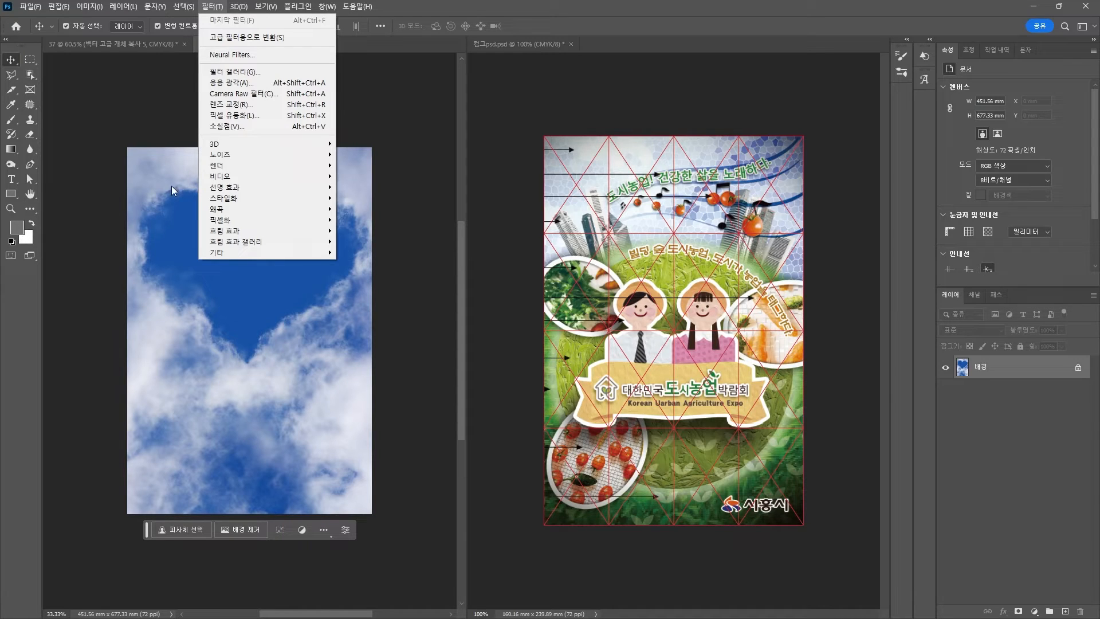
pyautogui.click(244, 72)
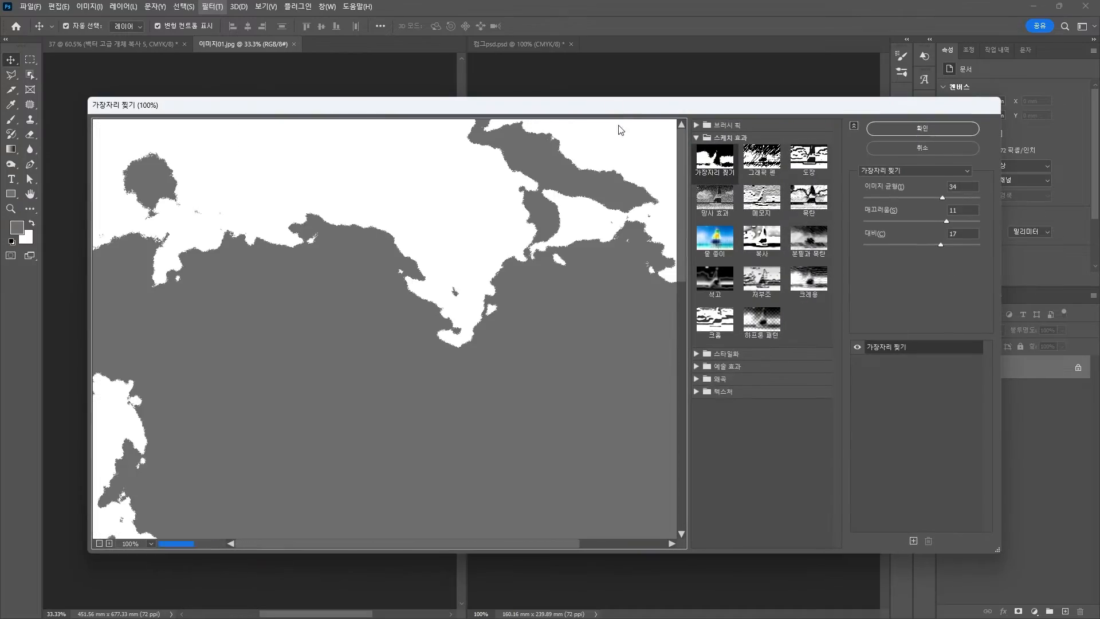
pyautogui.click(697, 392)
pyautogui.click(715, 411)
pyautogui.click(819, 435)
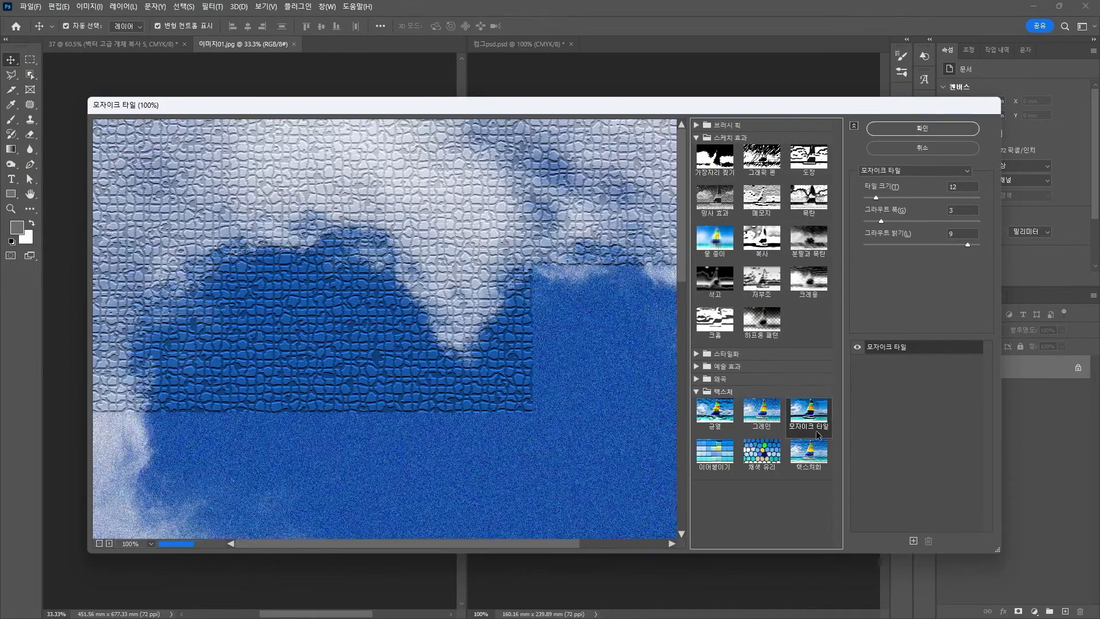
pyautogui.click(809, 454)
pyautogui.click(761, 454)
pyautogui.click(716, 454)
pyautogui.click(759, 454)
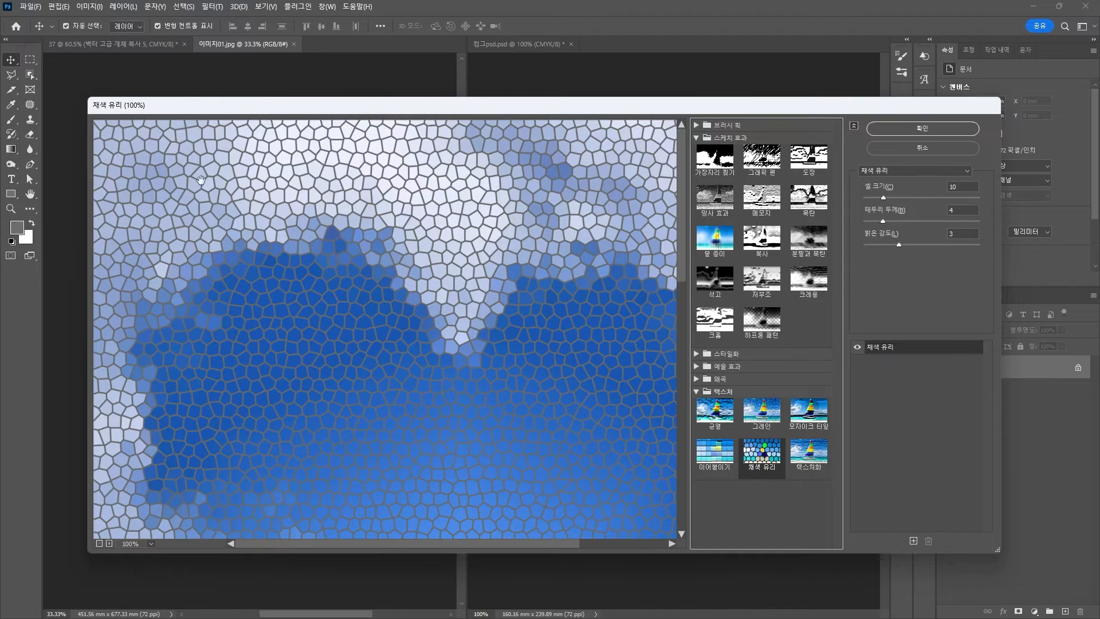
pyautogui.click(916, 148)
# Set the foreground colour to white (ffffff).
pyautogui.click(16, 228)
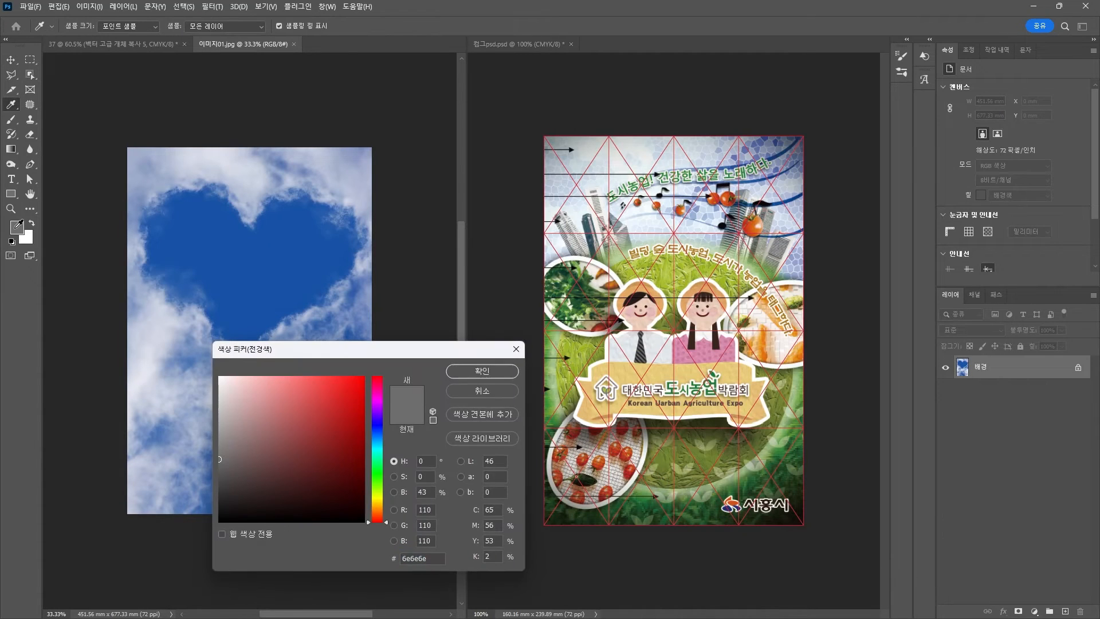
pyautogui.write('ffffff')
pyautogui.press('Return')
# Try the Stained Glass texture filter on the sky photo with a cell size of 14.
pyautogui.click(210, 7)
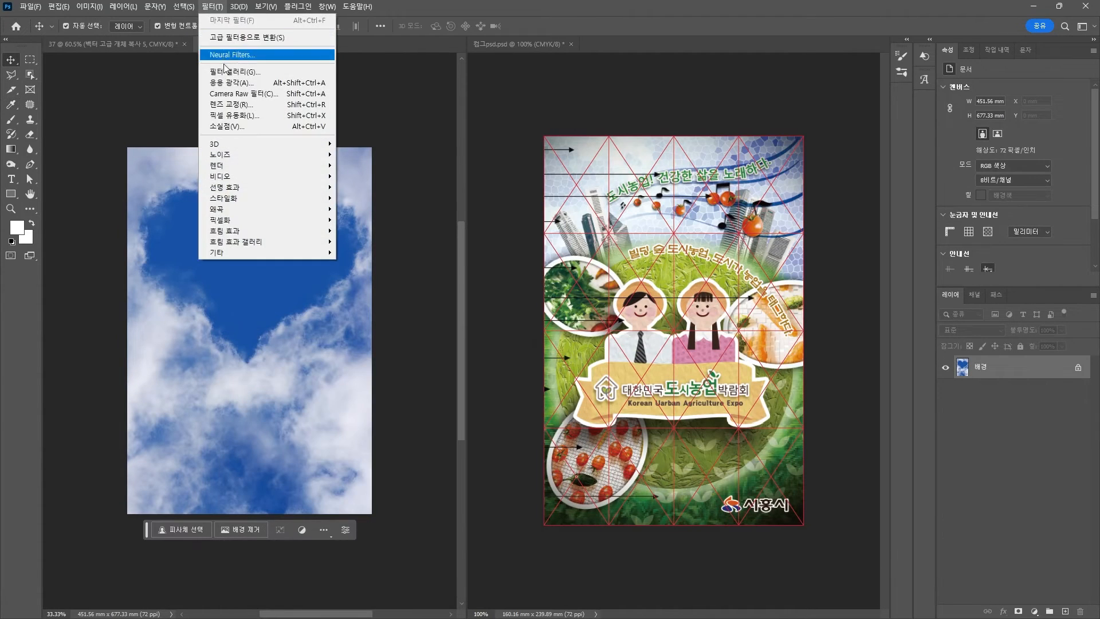
pyautogui.click(229, 54)
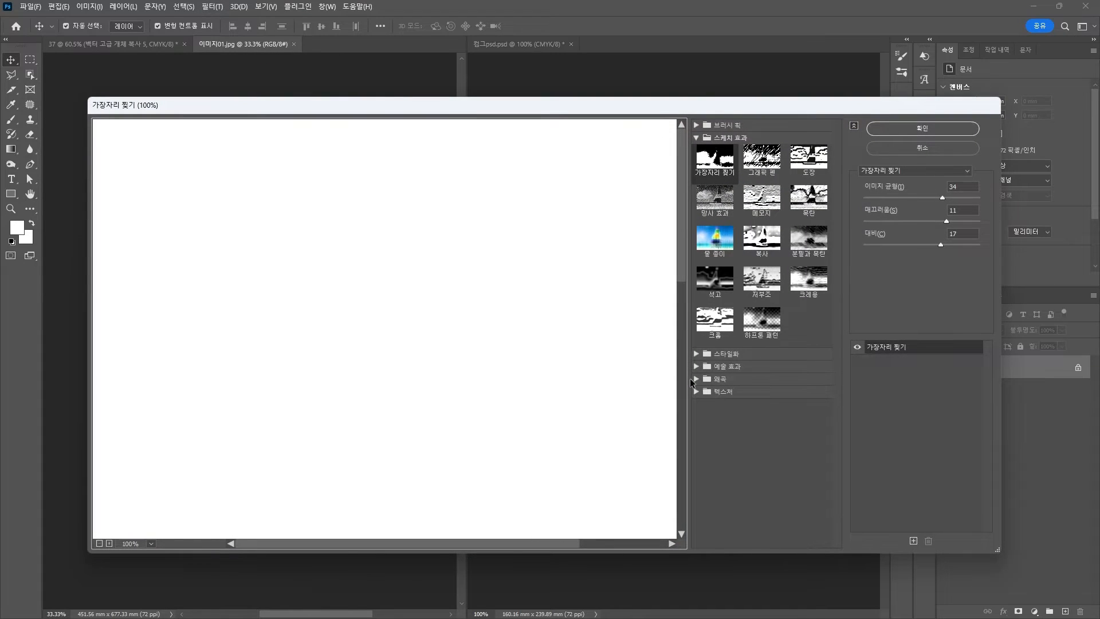
pyautogui.click(723, 392)
pyautogui.click(762, 452)
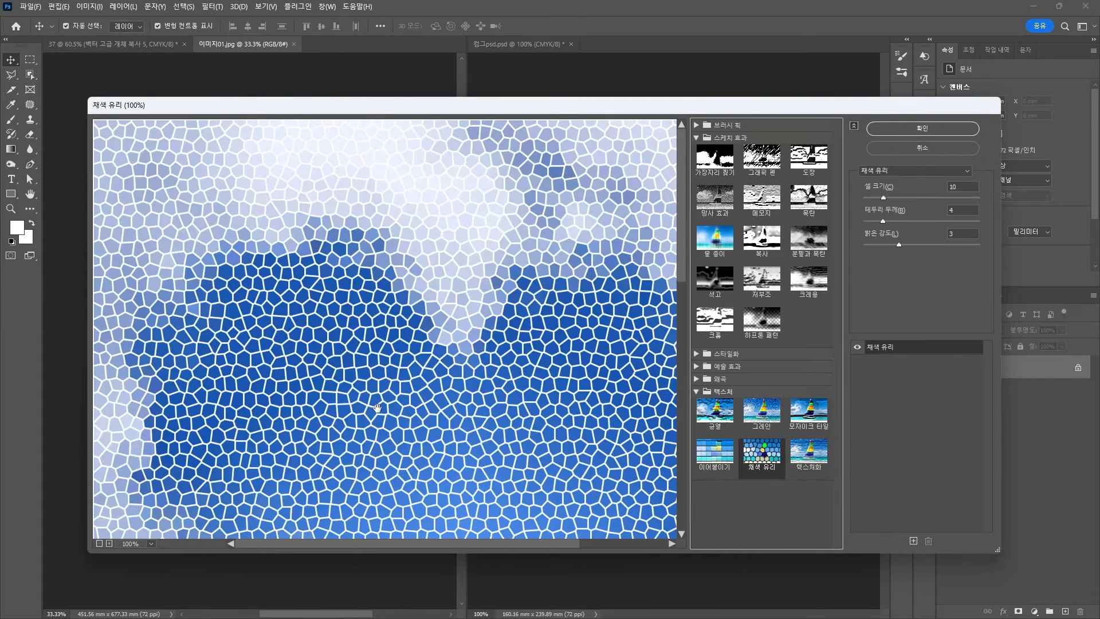
pyautogui.moveTo(883, 197); pyautogui.dragTo(895, 199)
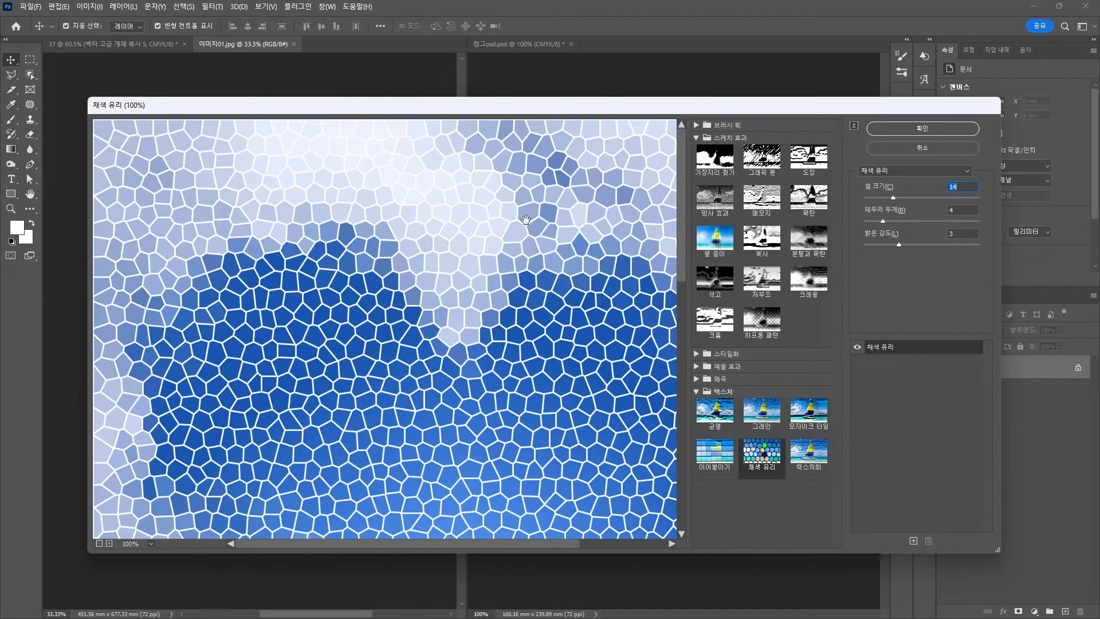
pyautogui.click(963, 148)
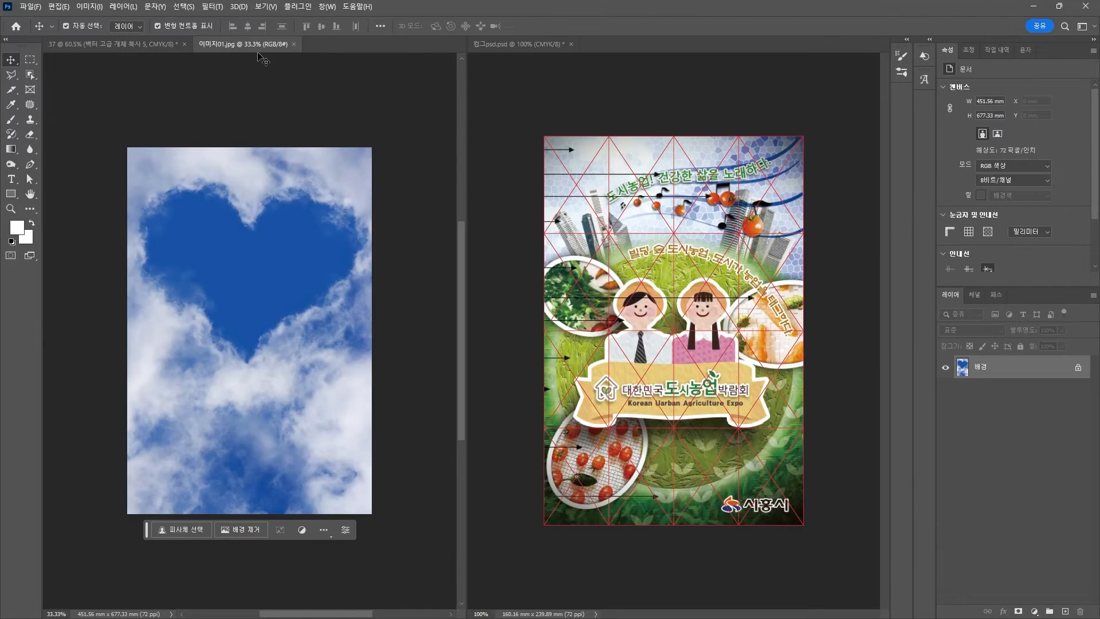
# Try the unfiltered sky photo as a pixel layer beneath the poster's guide layer, close its source document, and delete the layer.
pyautogui.moveTo(255, 44); pyautogui.dragTo(634, 122)
pyautogui.moveTo(384, 234); pyautogui.dragTo(168, 181)
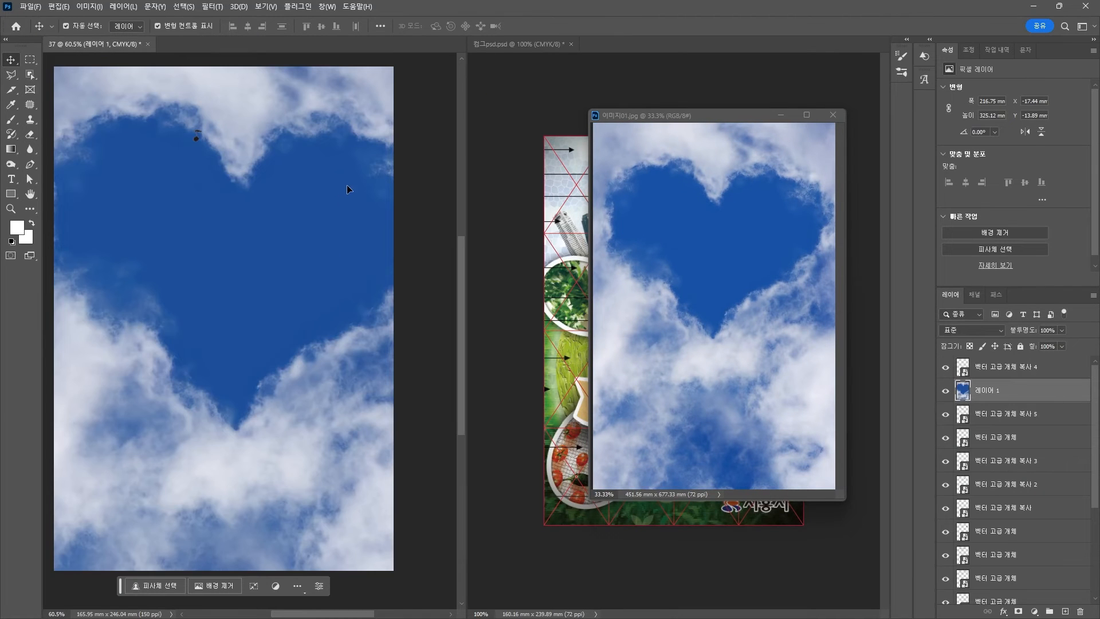
pyautogui.moveTo(1045, 398); pyautogui.dragTo(1053, 582)
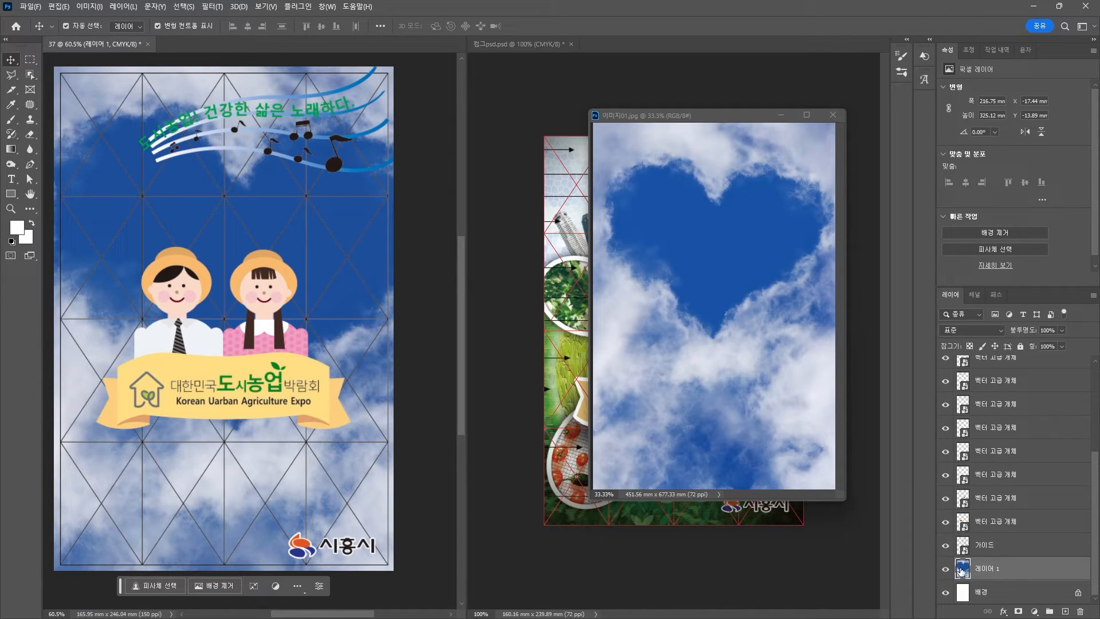
pyautogui.click(834, 115)
pyautogui.moveTo(340, 220); pyautogui.dragTo(357, 309)
pyautogui.press('Delete')
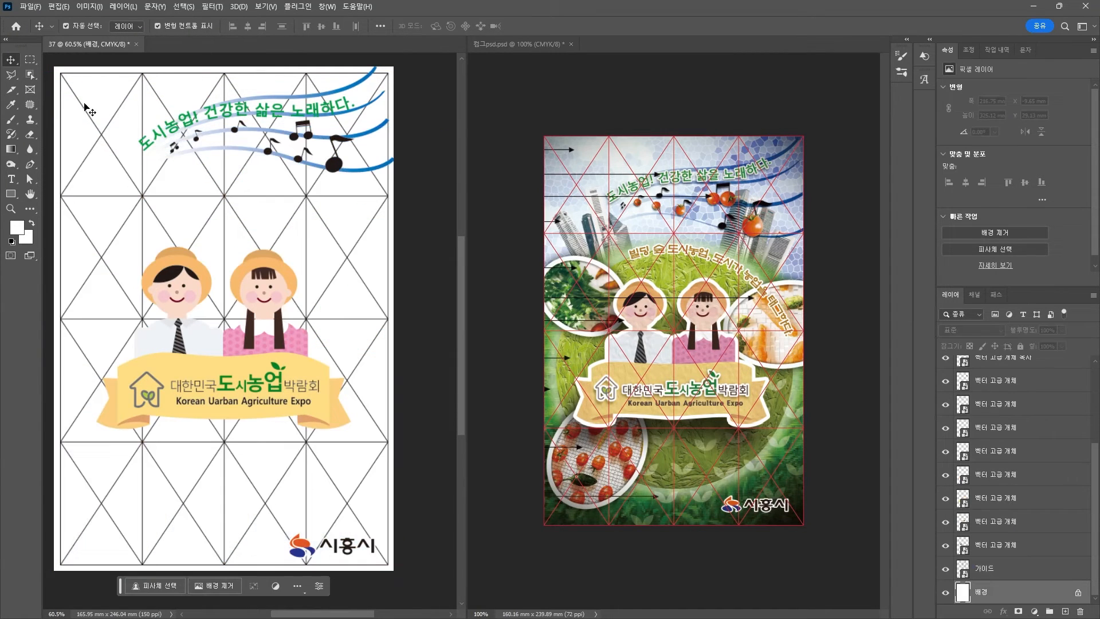
# Place 이미지01.jpg in the poster as an embedded smart object beneath the guide layer.
pyautogui.hotkey('ctrl', 'o')
pyautogui.hotkey('alt', 'Tab')
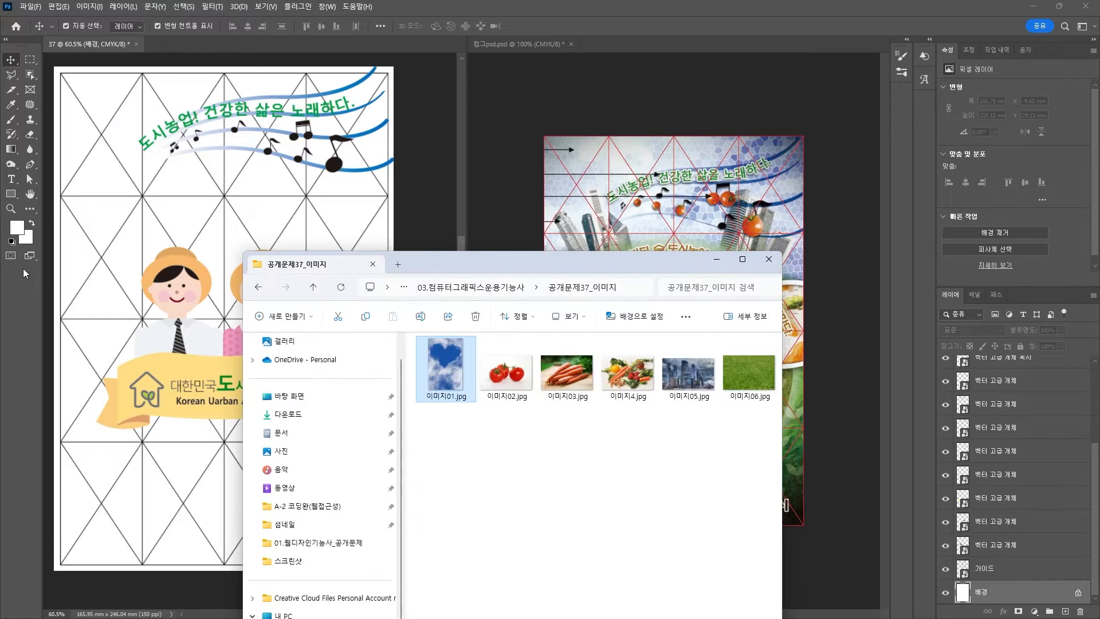
pyautogui.moveTo(461, 377); pyautogui.dragTo(216, 157)
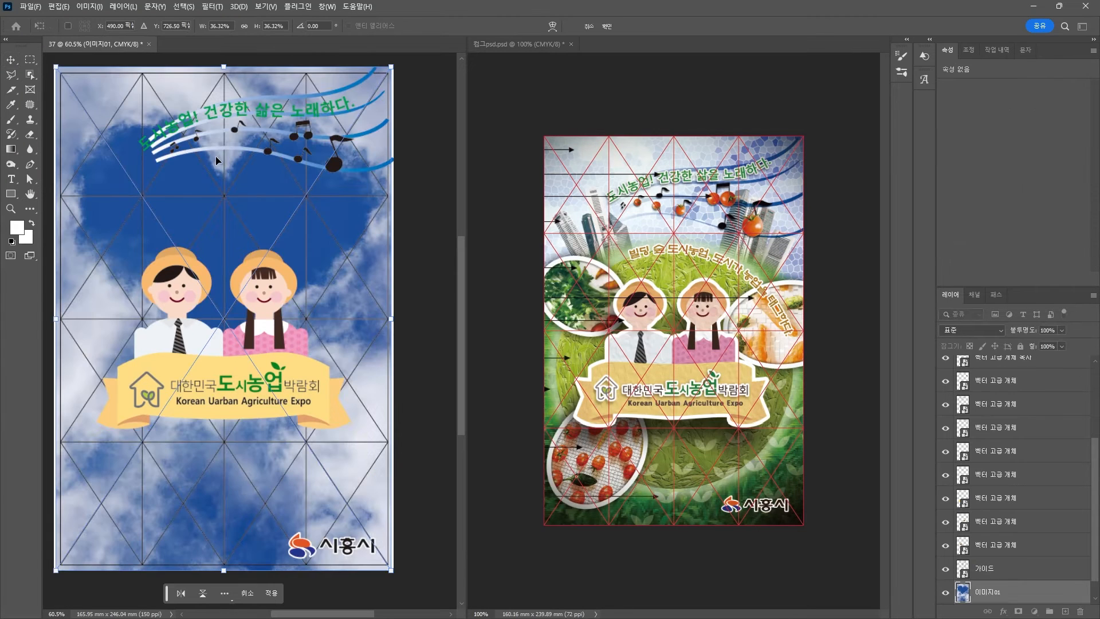
pyautogui.press('Return')
pyautogui.scroll(-1, 973, 595)
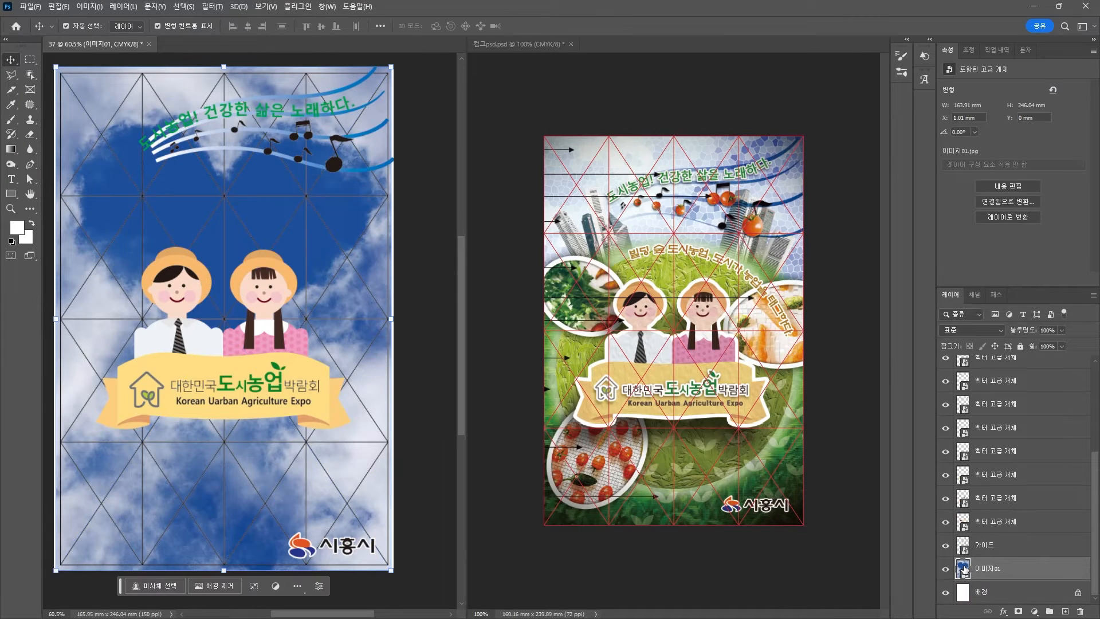
# Apply Stained Glass with cell size 16, border thickness 4 and light intensity 3 to the sky smart object's contents, then save and close them.
pyautogui.doubleClick(965, 569)
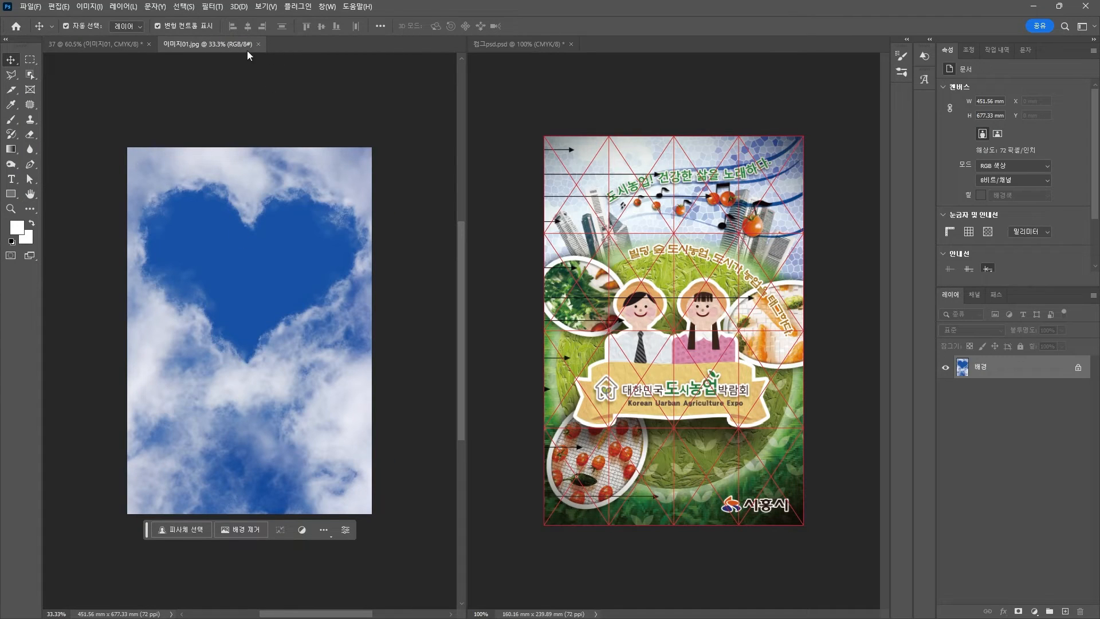
pyautogui.click(212, 7)
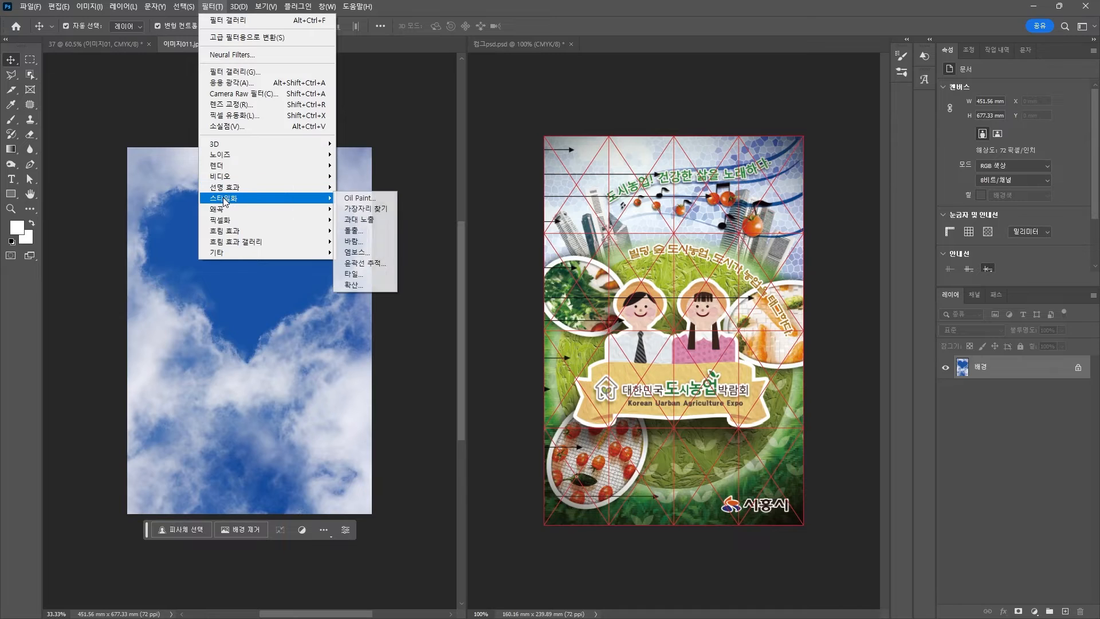
pyautogui.click(234, 72)
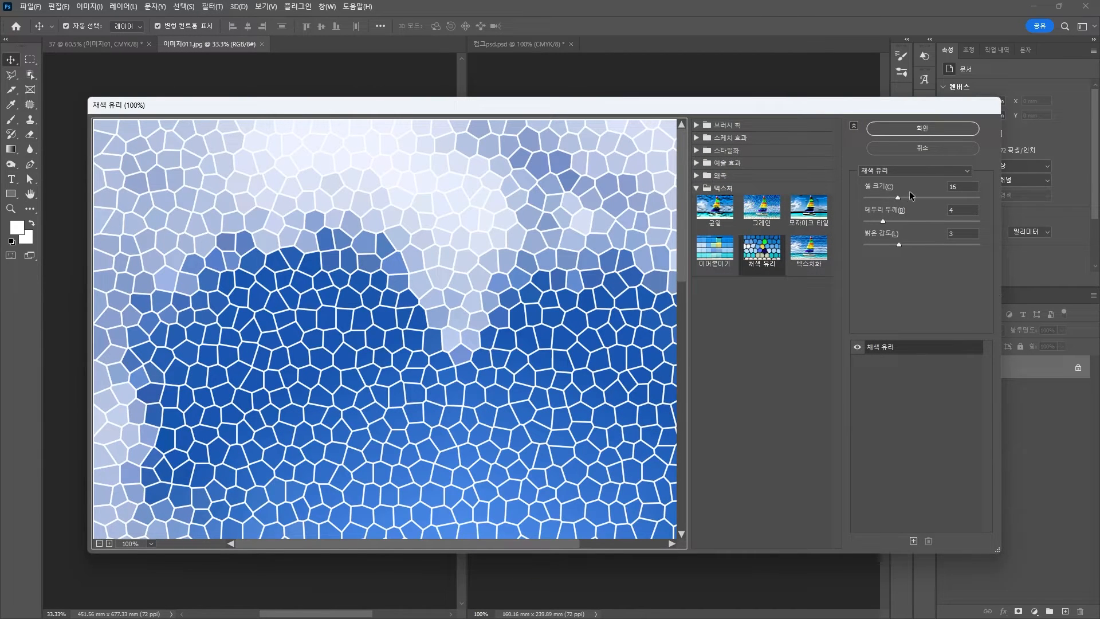
pyautogui.click(938, 126)
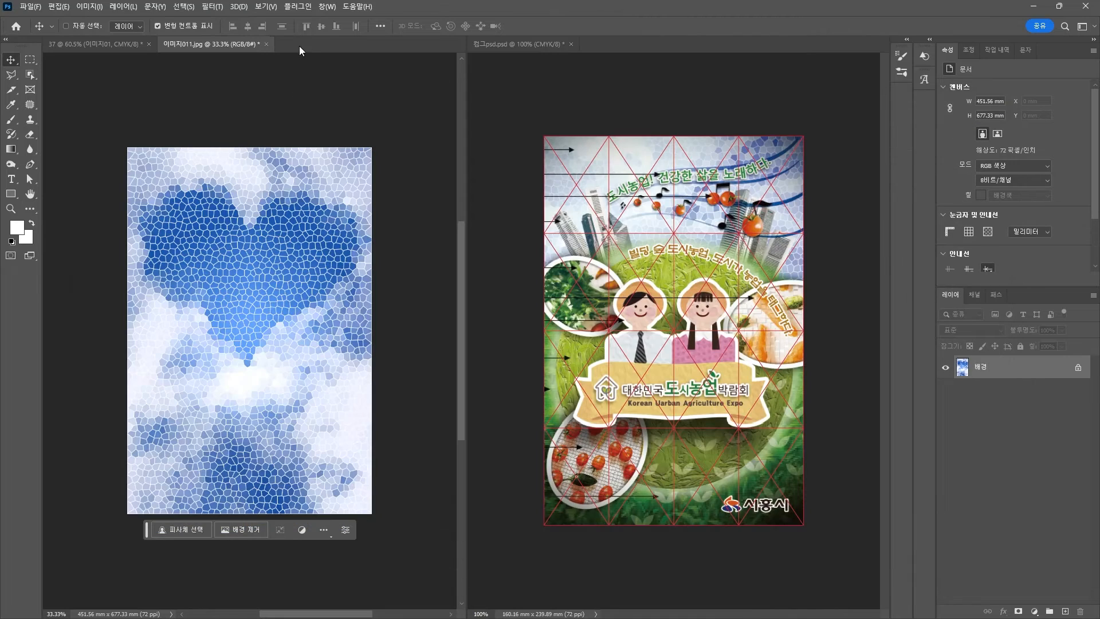
pyautogui.hotkey('ctrl', 's')
pyautogui.click(450, 191)
pyautogui.click(262, 45)
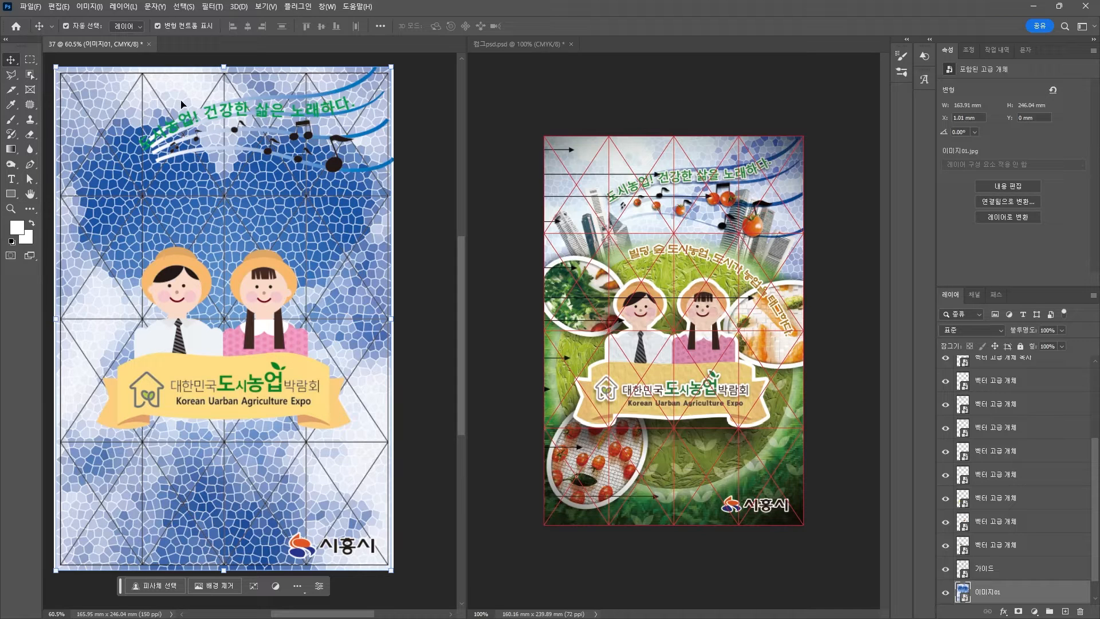
# Rename the layer of the curved green slogan as 도시농업.
pyautogui.click(209, 113)
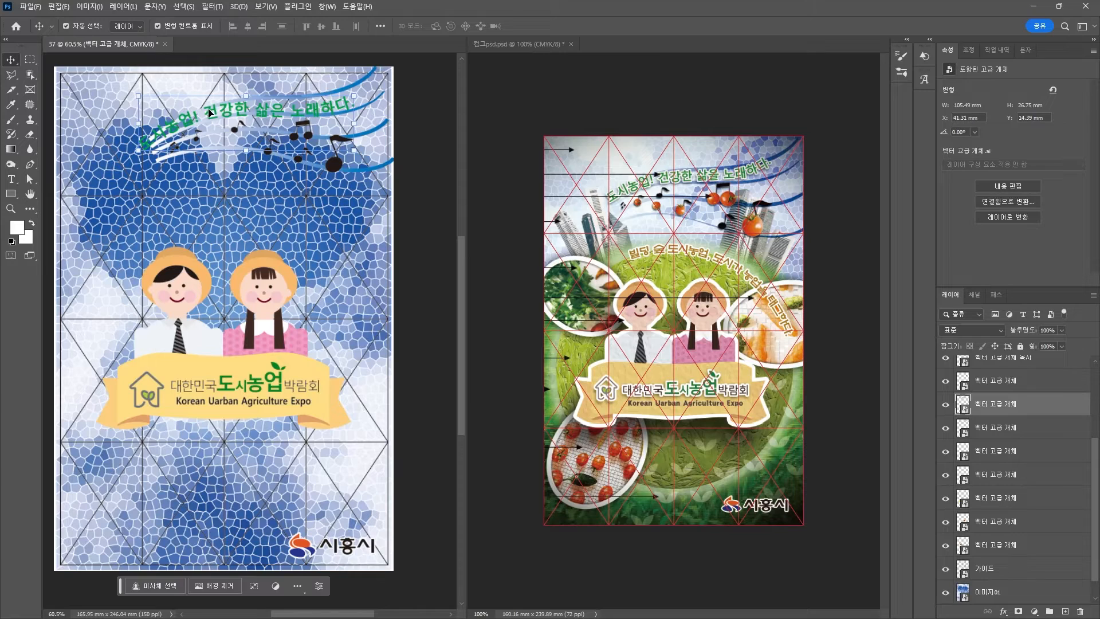
pyautogui.doubleClick(1009, 404)
pyautogui.press('Return')
# Add a 6 px outside stroke in white (ffffff) to the 도시농업 slogan layer.
pyautogui.click(1004, 611)
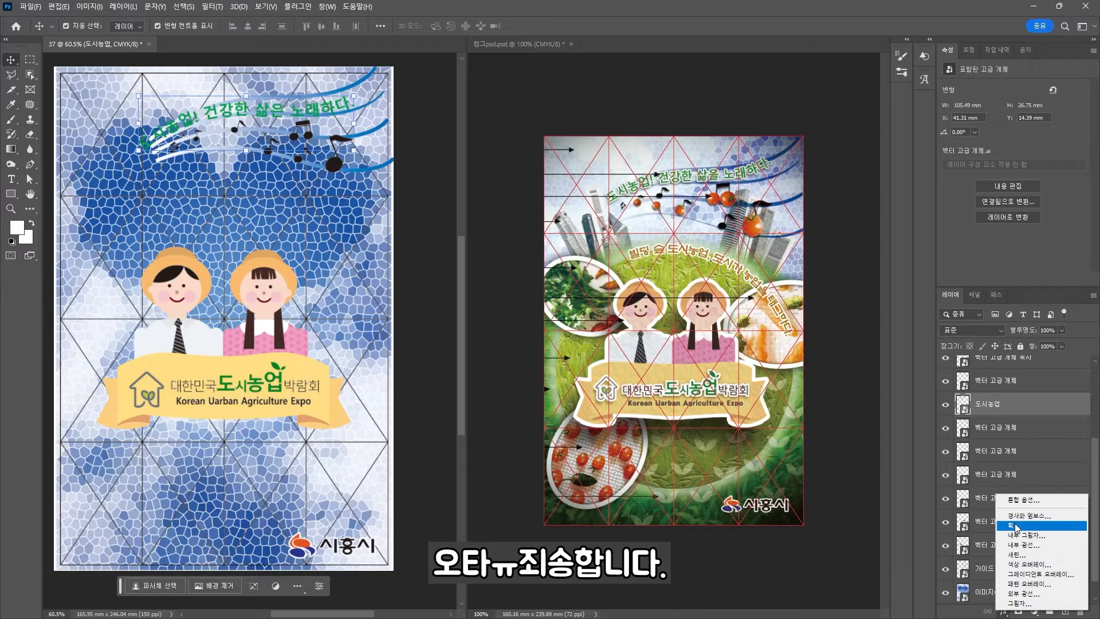
pyautogui.click(1020, 526)
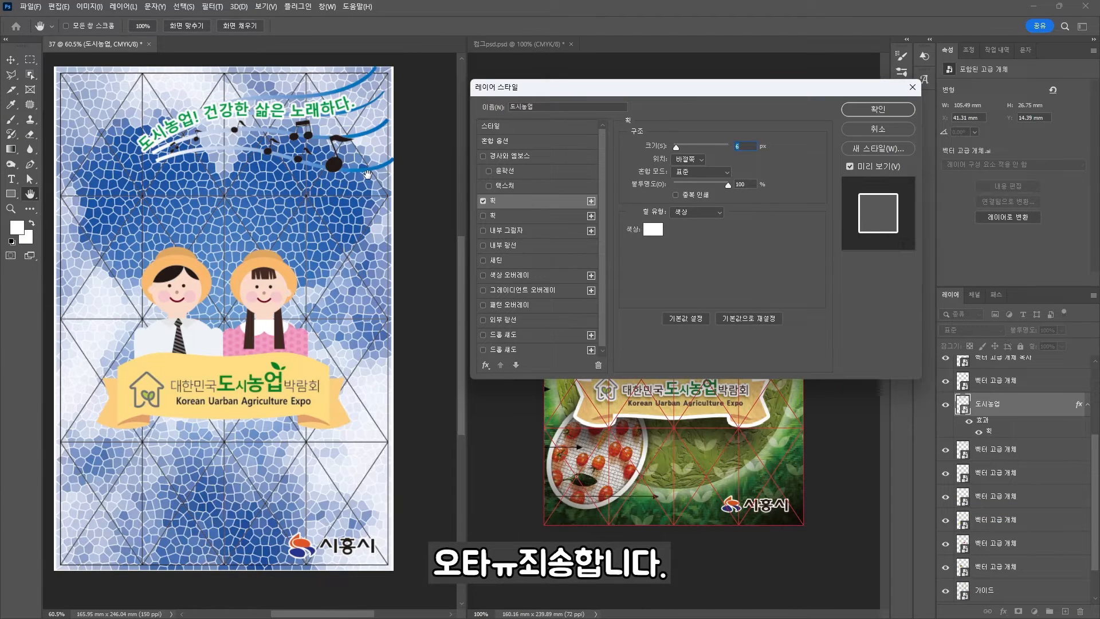
pyautogui.click(653, 230)
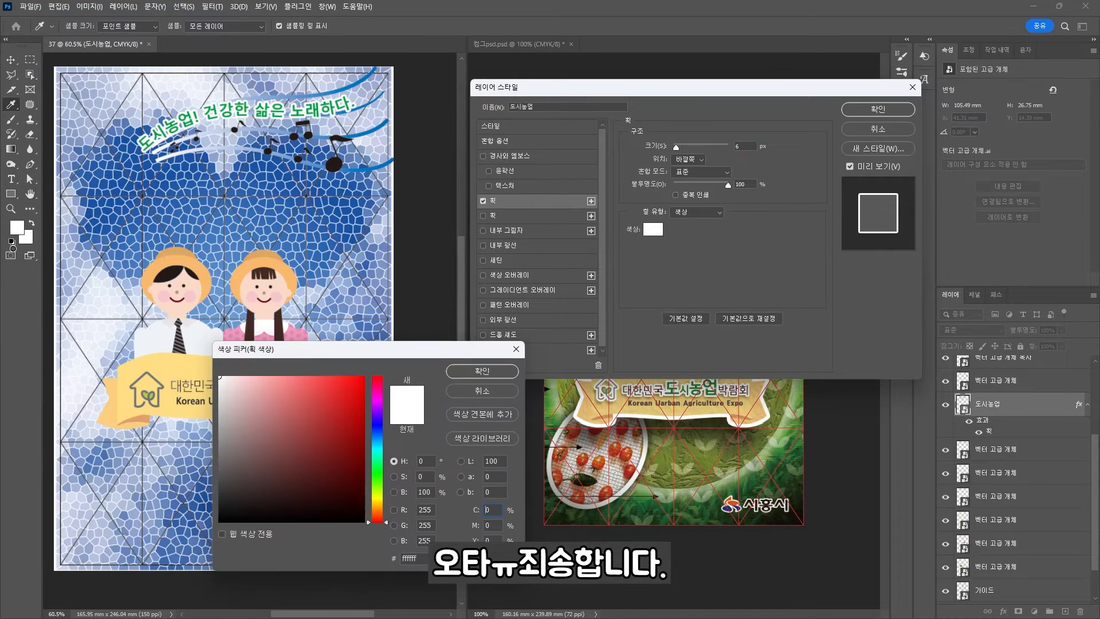
pyautogui.click(482, 371)
# Add a black drop shadow to the 도시농업 slogan with a distance of 10 px and a size of 7 px.
pyautogui.click(504, 336)
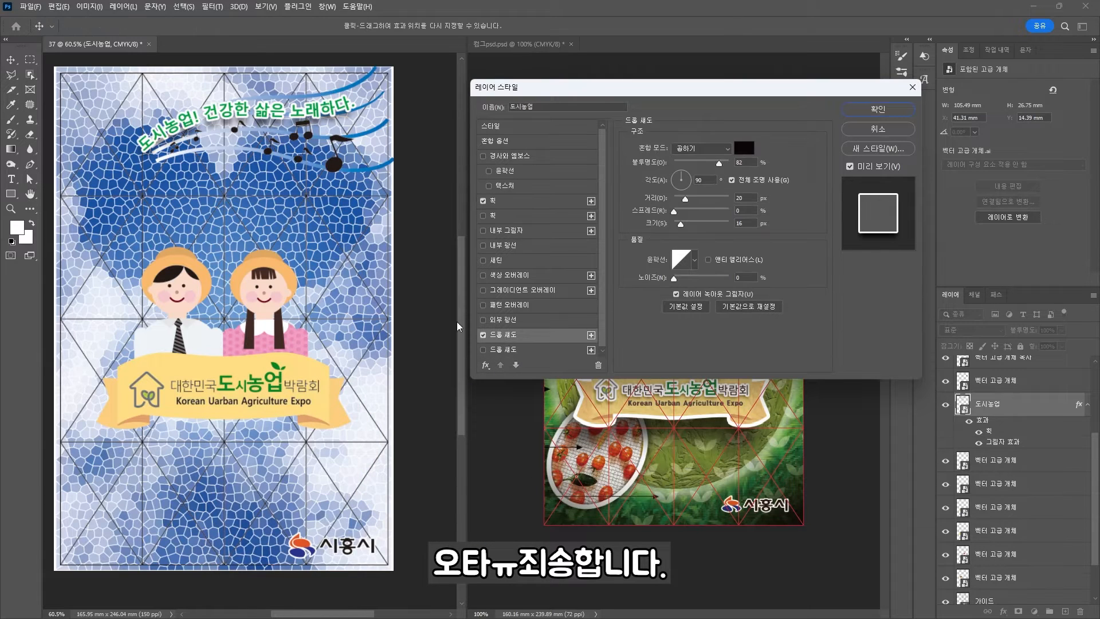
pyautogui.click(749, 307)
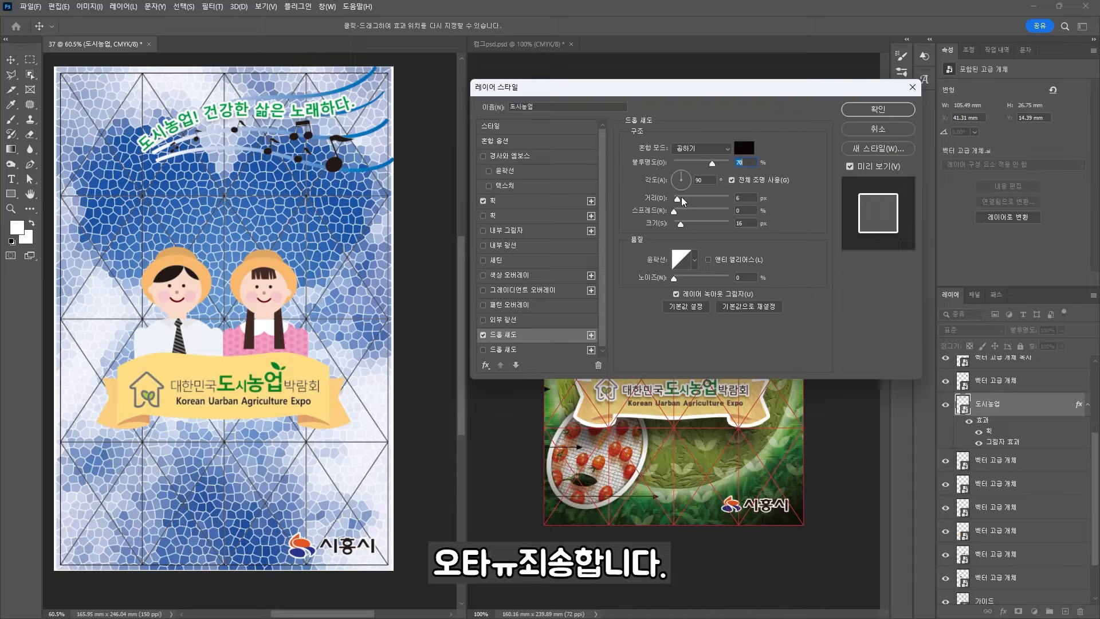
pyautogui.moveTo(682, 200); pyautogui.dragTo(682, 198)
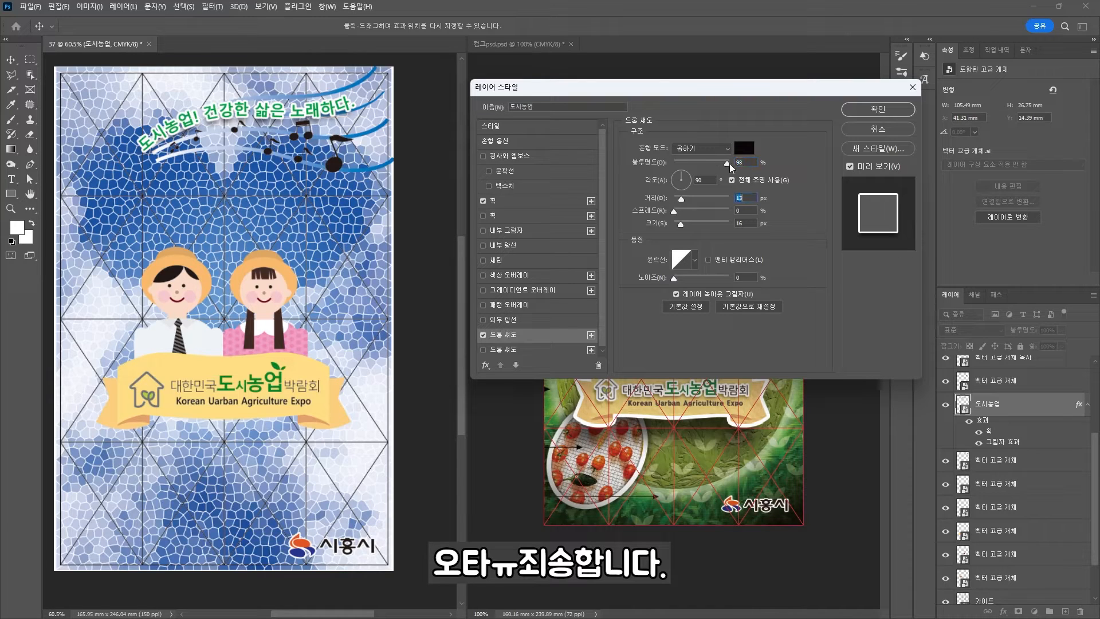
pyautogui.moveTo(730, 163); pyautogui.dragTo(733, 163)
pyautogui.moveTo(679, 226); pyautogui.dragTo(682, 198)
pyautogui.click(681, 200)
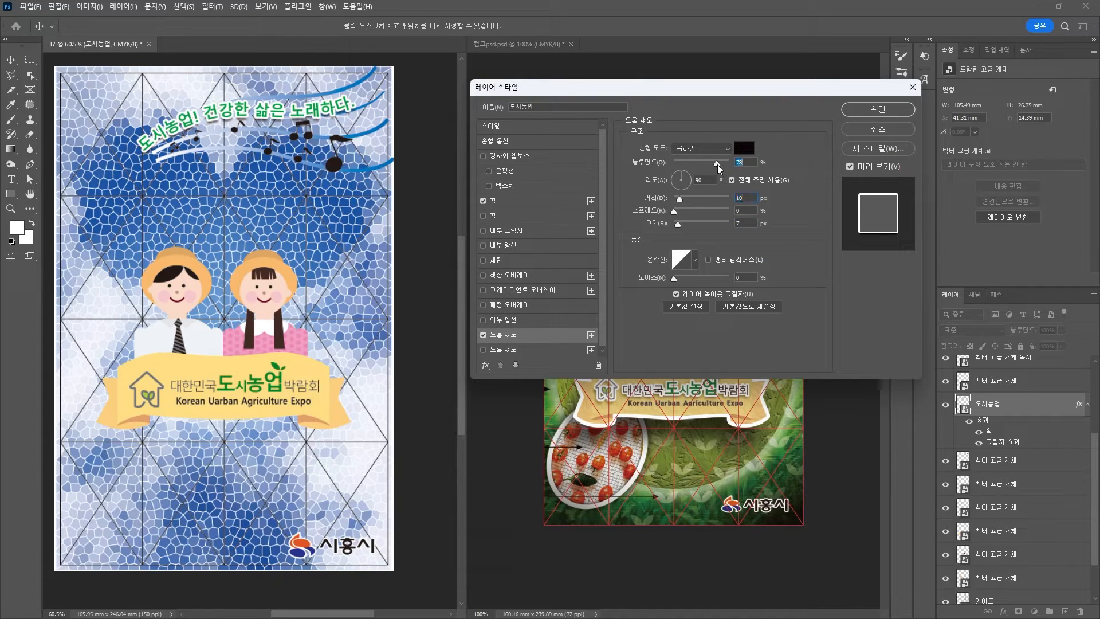
pyautogui.press('Return')
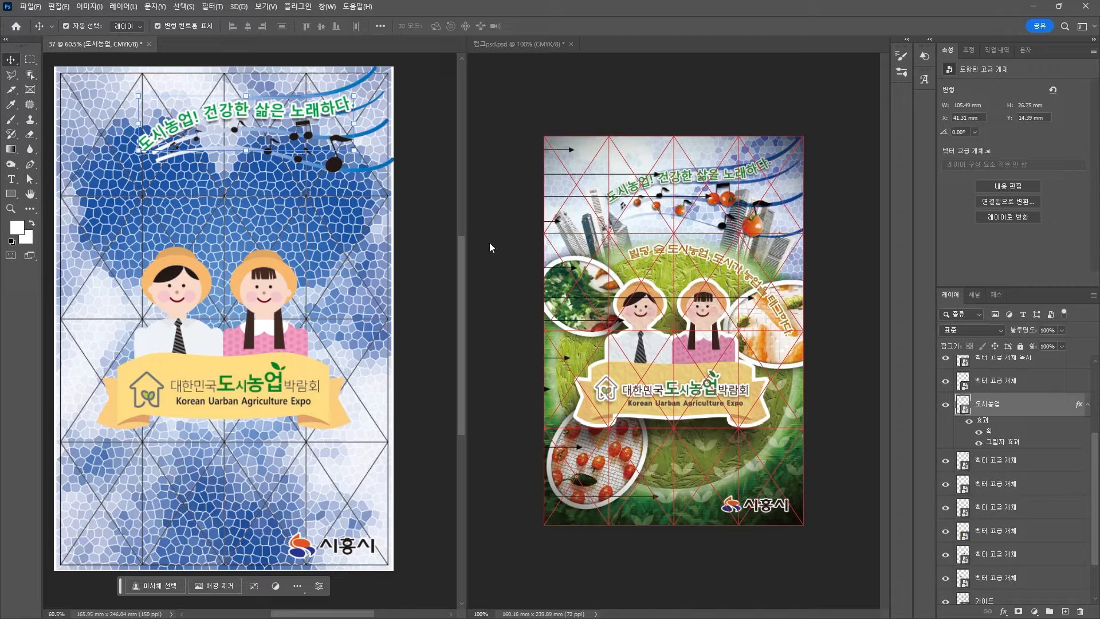
# Enlarge the stained-glass sky to about 168 × 252 mm so that it covers the whole poster canvas.
pyautogui.click(86, 112)
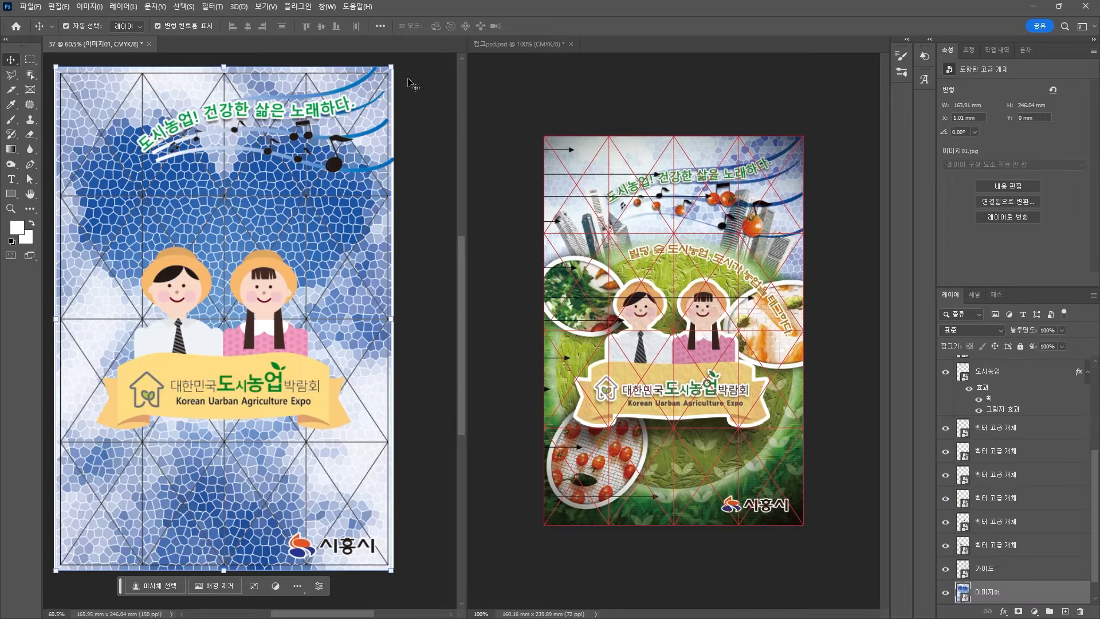
pyautogui.hotkey('ctrl', 't')
pyautogui.press('Return')
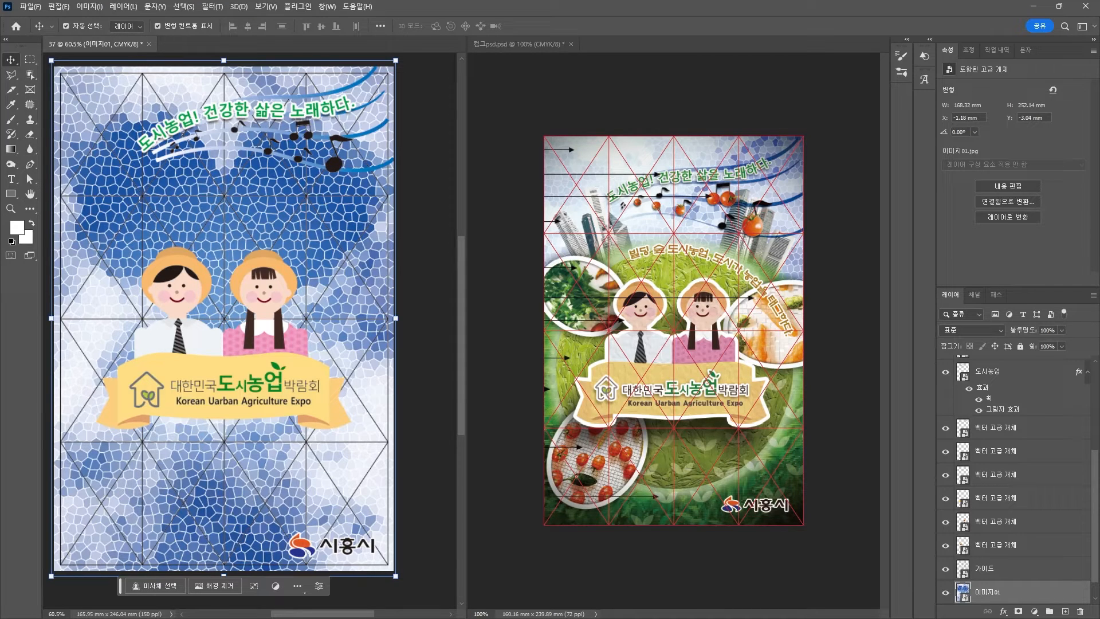
# Open 이미지02.jpg from the image folder as a separate document.
pyautogui.hotkey('alt', 'Tab')
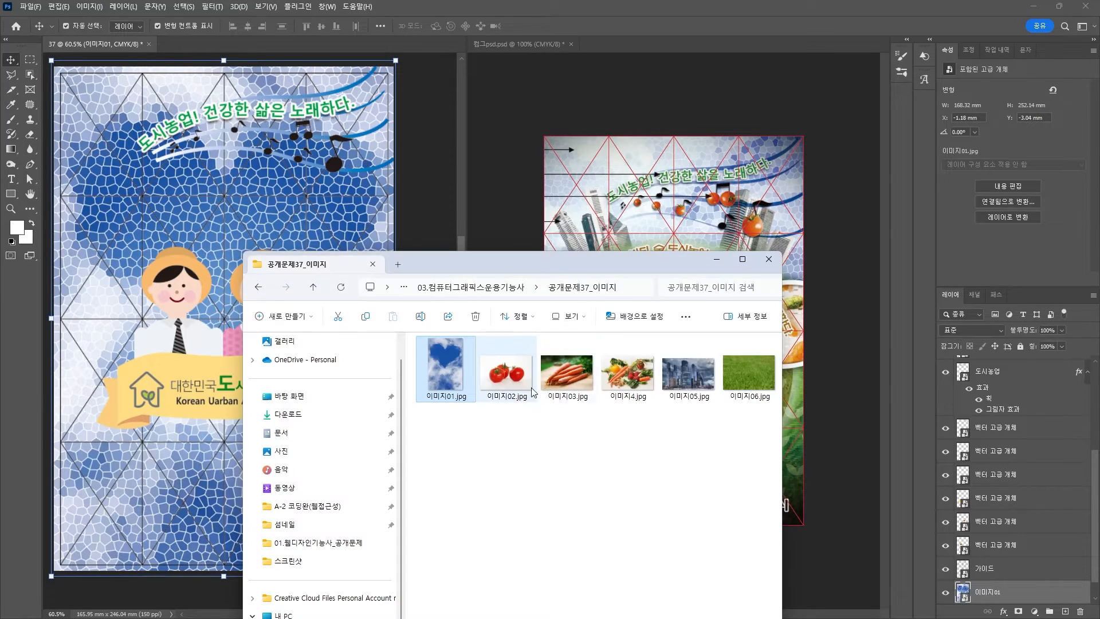
pyautogui.moveTo(514, 380); pyautogui.dragTo(439, 6)
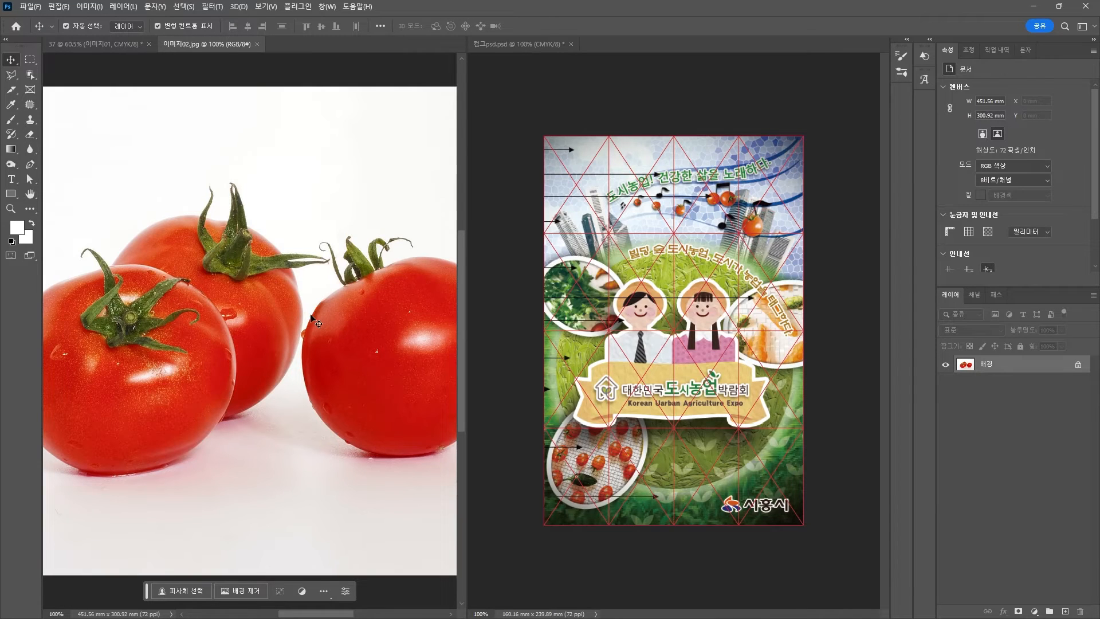
pyautogui.moveTo(343, 298); pyautogui.dragTo(407, 255)
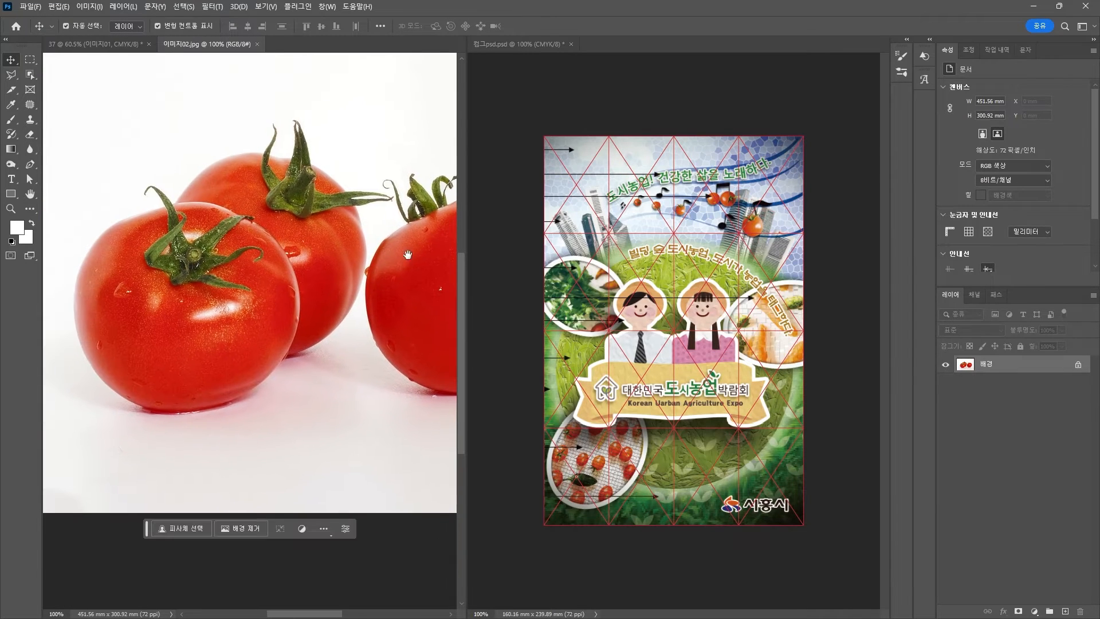
# Select the front tomato with its whole green stem using the Quick Selection tool, keeping the background out of the selection.
pyautogui.click(33, 77)
pyautogui.rightClick(33, 77)
pyautogui.click(64, 84)
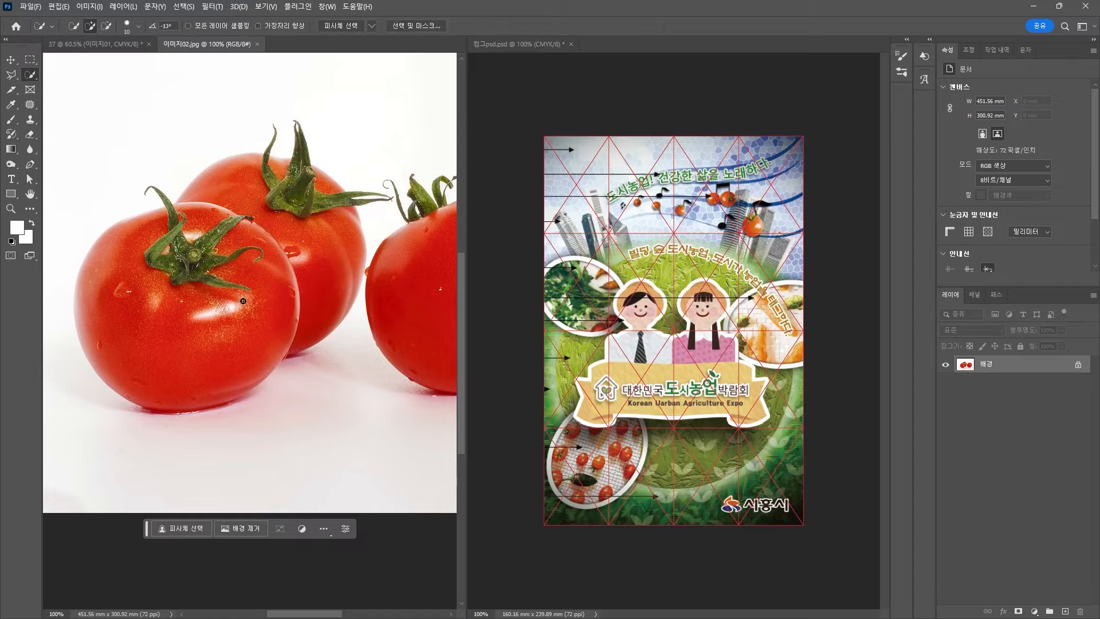
pyautogui.moveTo(201, 252)
pyautogui.mouseDown()
pyautogui.moveTo(105, 295)
pyautogui.moveTo(246, 343)
pyautogui.mouseUp()
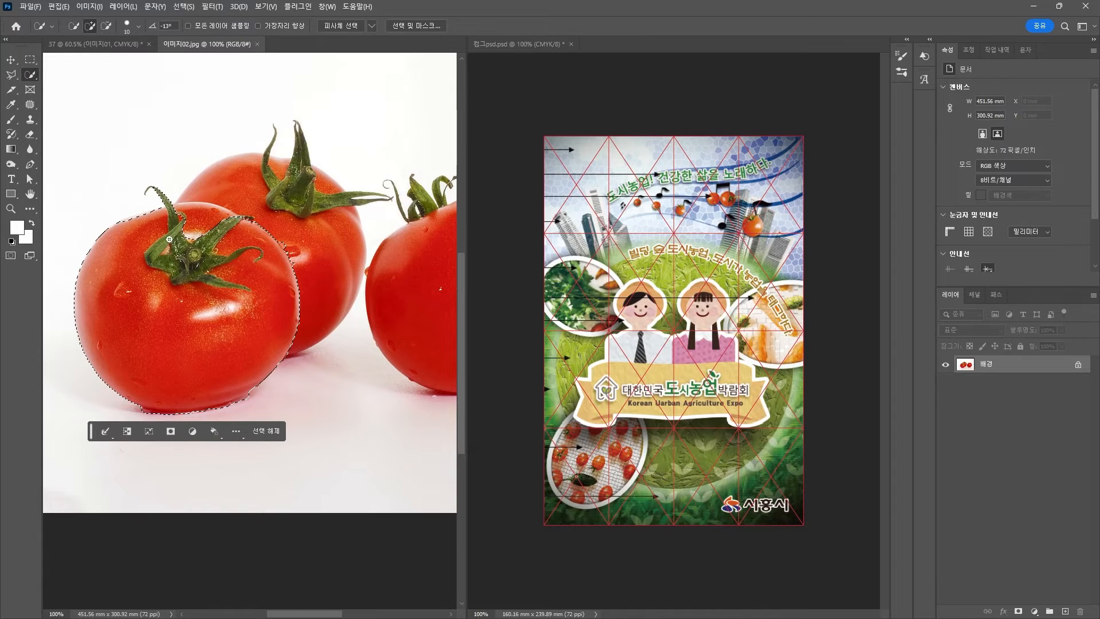
pyautogui.moveTo(207, 216); pyautogui.dragTo(182, 207)
pyautogui.scroll(10, 236, 220)
pyautogui.moveTo(265, 214); pyautogui.dragTo(543, 325)
pyautogui.moveTo(291, 251); pyautogui.dragTo(321, 273)
pyautogui.keyDown('alt'); pyautogui.click(340, 280); pyautogui.keyUp('alt')
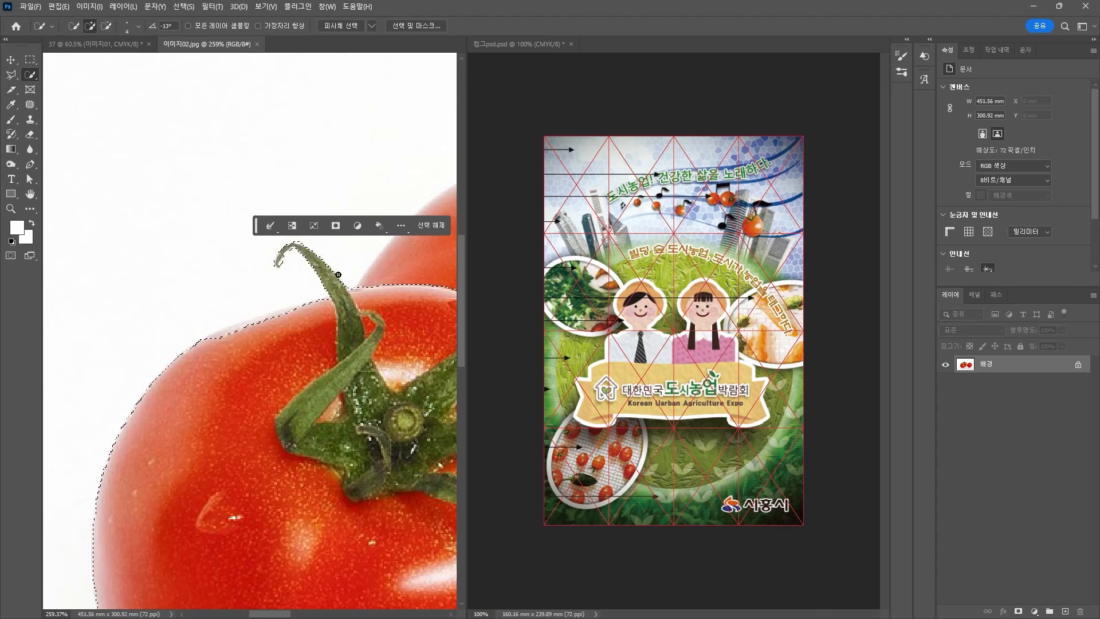
# Copy the selected tomato into the poster and place it over the right part of the sky, at the music waves.
pyautogui.click(11, 60)
pyautogui.hotkey('ctrl', 'c')
pyautogui.click(75, 46)
pyautogui.hotkey('ctrl', 'v')
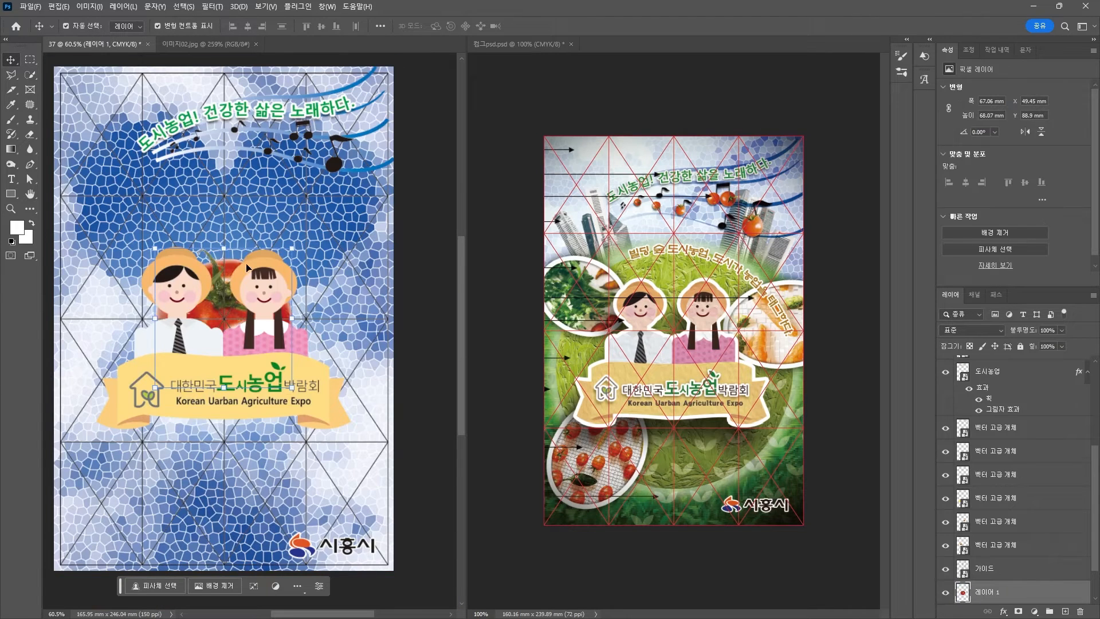
pyautogui.moveTo(221, 268); pyautogui.dragTo(299, 124)
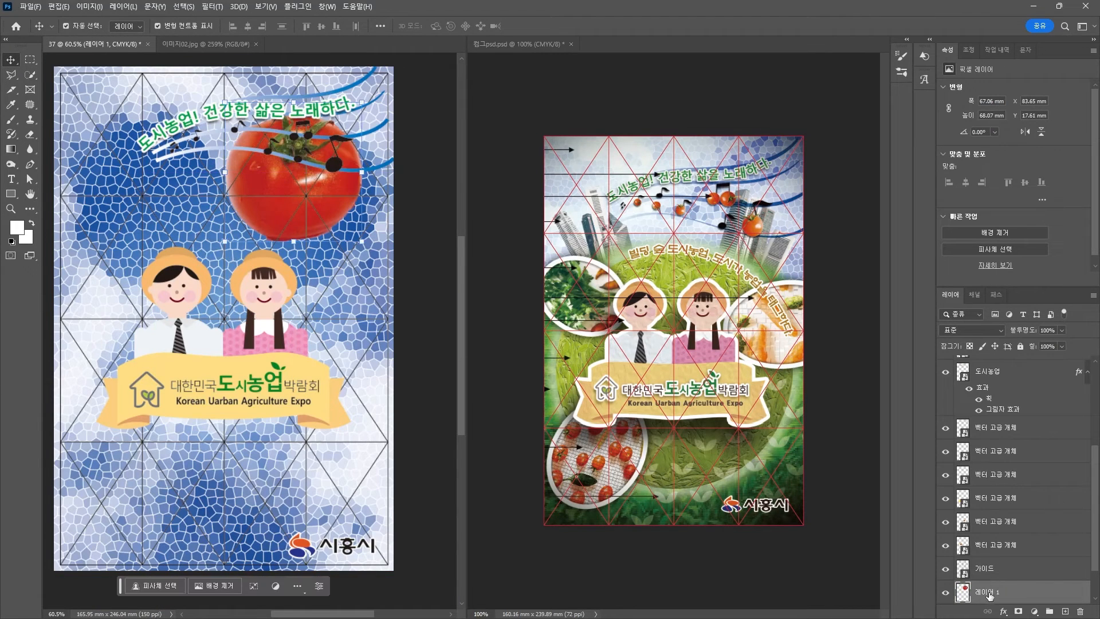
# Bring the pasted tomato's layer to the top of the stack and shrink the tomato to about 13 mm wide.
pyautogui.moveTo(990, 596); pyautogui.dragTo(1003, 361)
pyautogui.hotkey('ctrl', 't')
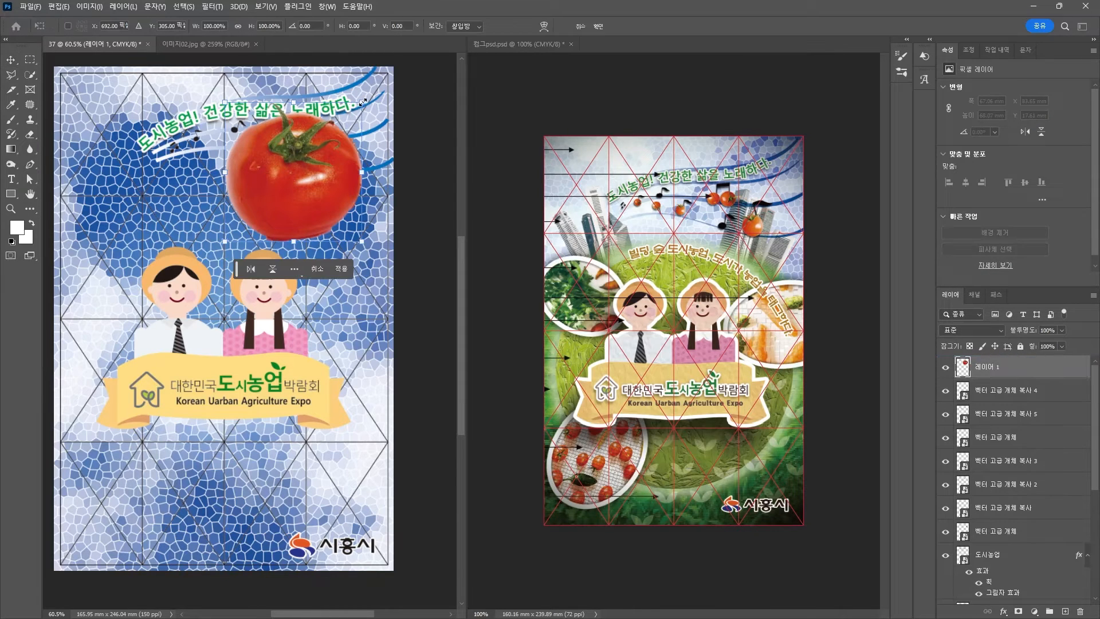
pyautogui.moveTo(362, 102); pyautogui.dragTo(331, 162)
pyautogui.press('Return')
# Rename the tomato layer 토마토 and rotate the tomato about 14° counterclockwise.
pyautogui.doubleClick(989, 367)
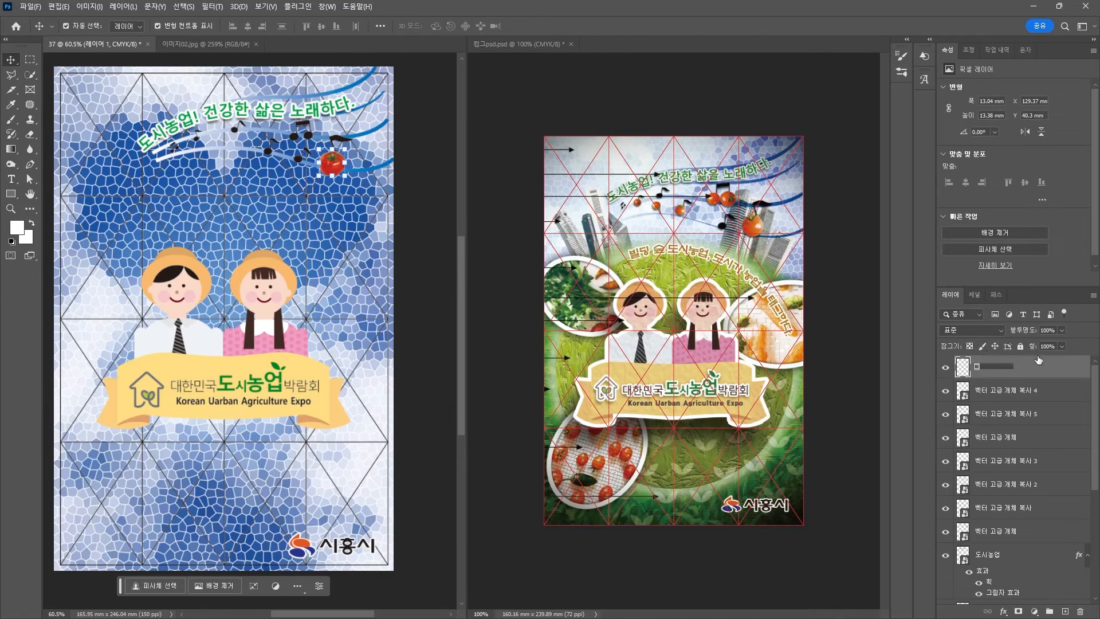
pyautogui.write('토마토')
pyautogui.press('Return')
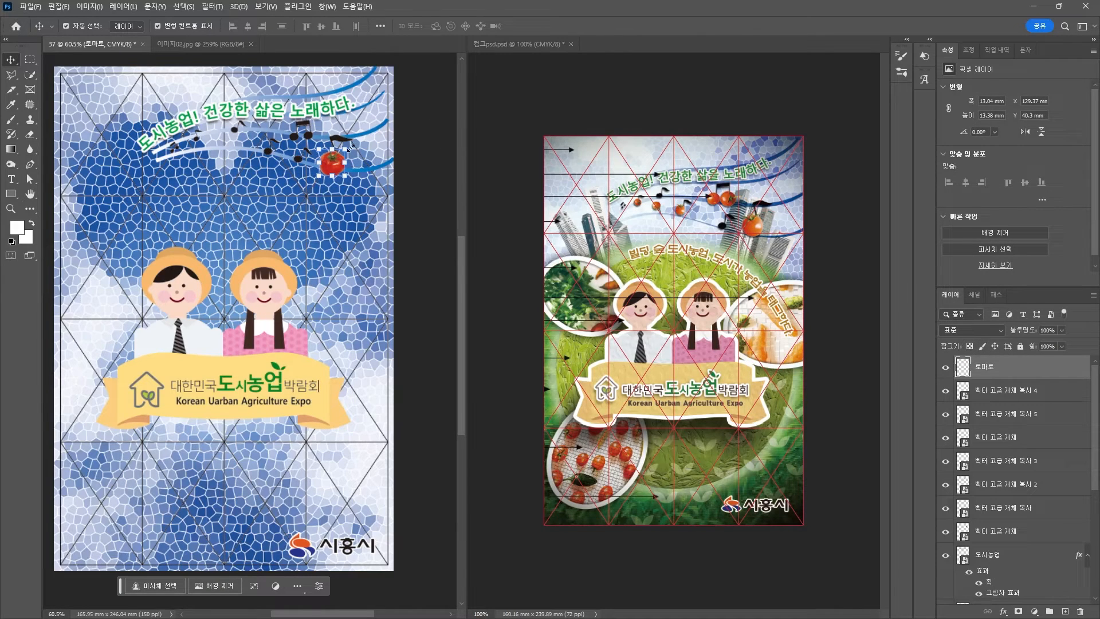
pyautogui.hotkey('ctrl', 't')
pyautogui.moveTo(353, 145); pyautogui.dragTo(352, 134)
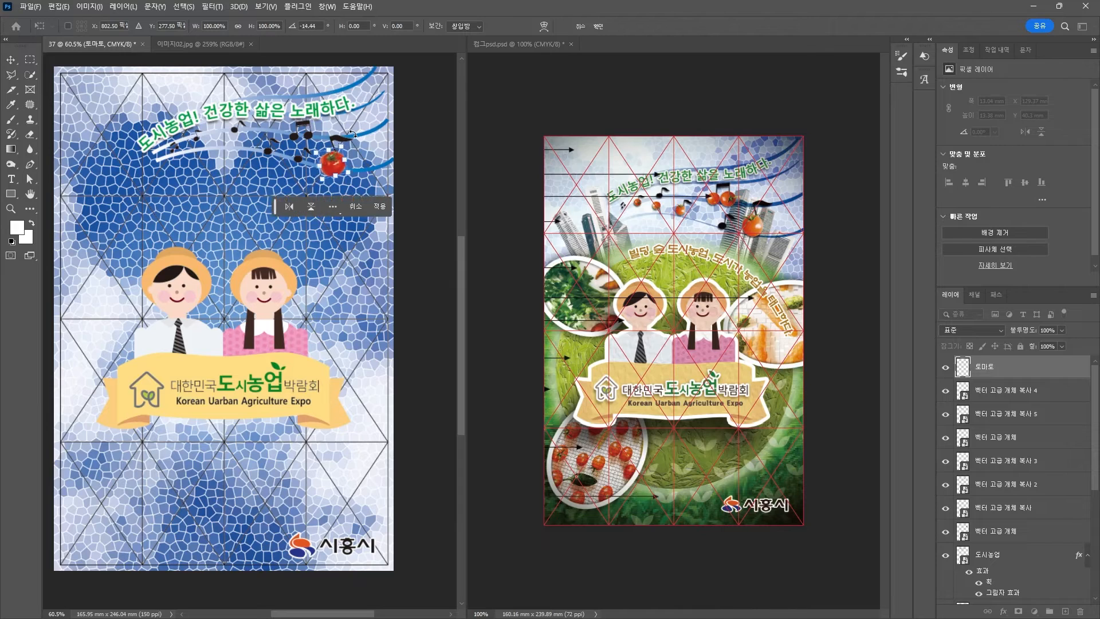
pyautogui.press('Return')
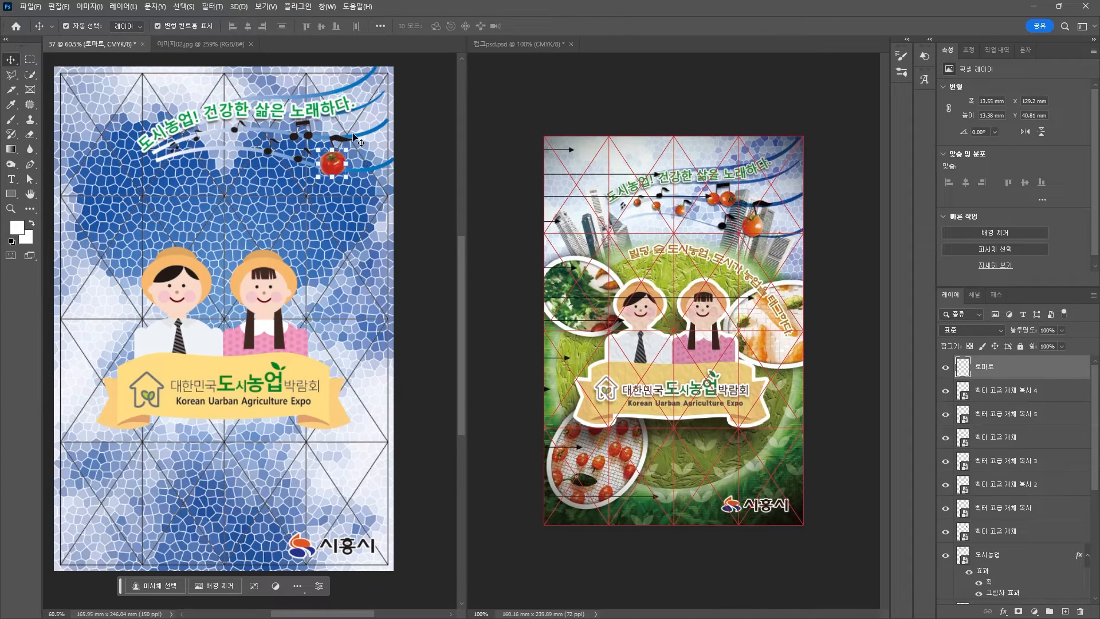
# Add a drop shadow to the tomato with lowered opacity and the distance reduced to about 5 px.
pyautogui.click(1003, 612)
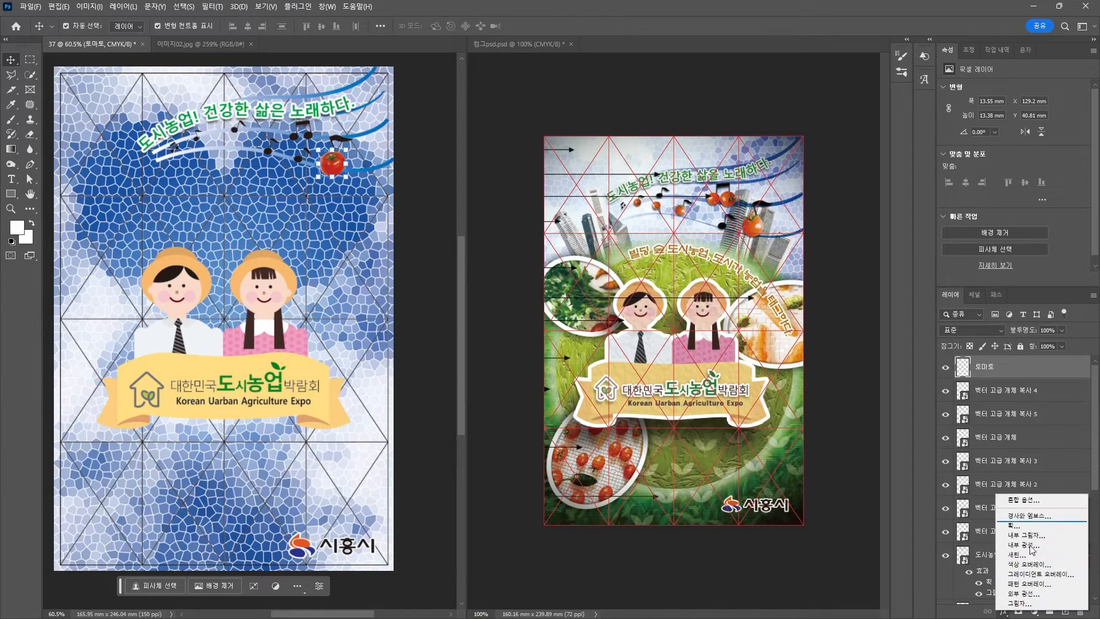
pyautogui.click(1026, 604)
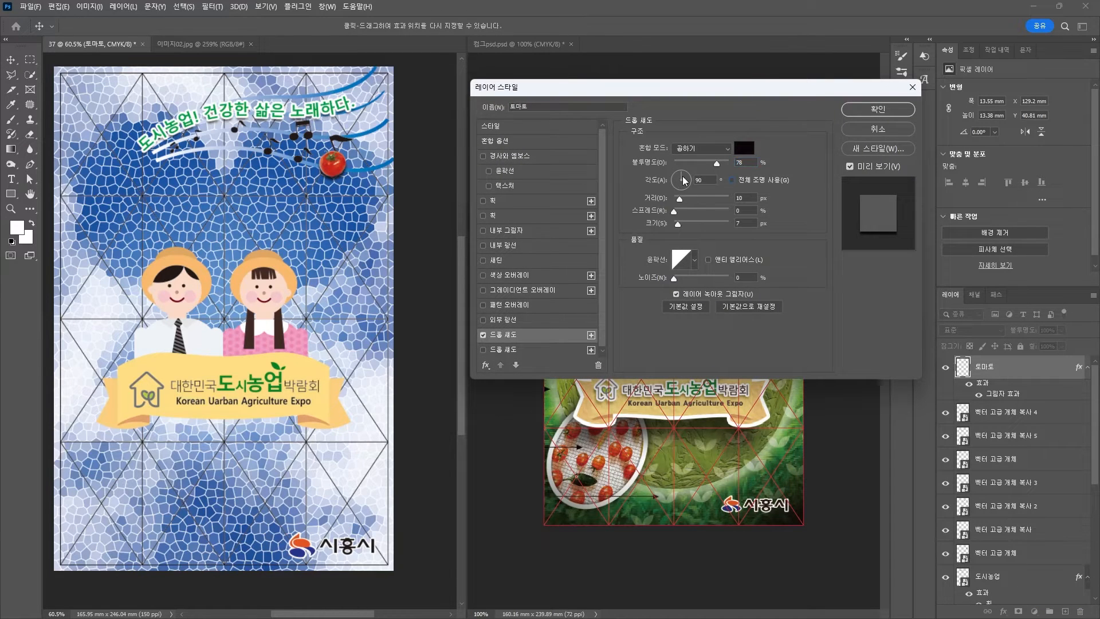
pyautogui.moveTo(720, 163); pyautogui.dragTo(700, 167)
pyautogui.moveTo(681, 203); pyautogui.dragTo(678, 200)
pyautogui.click(878, 109)
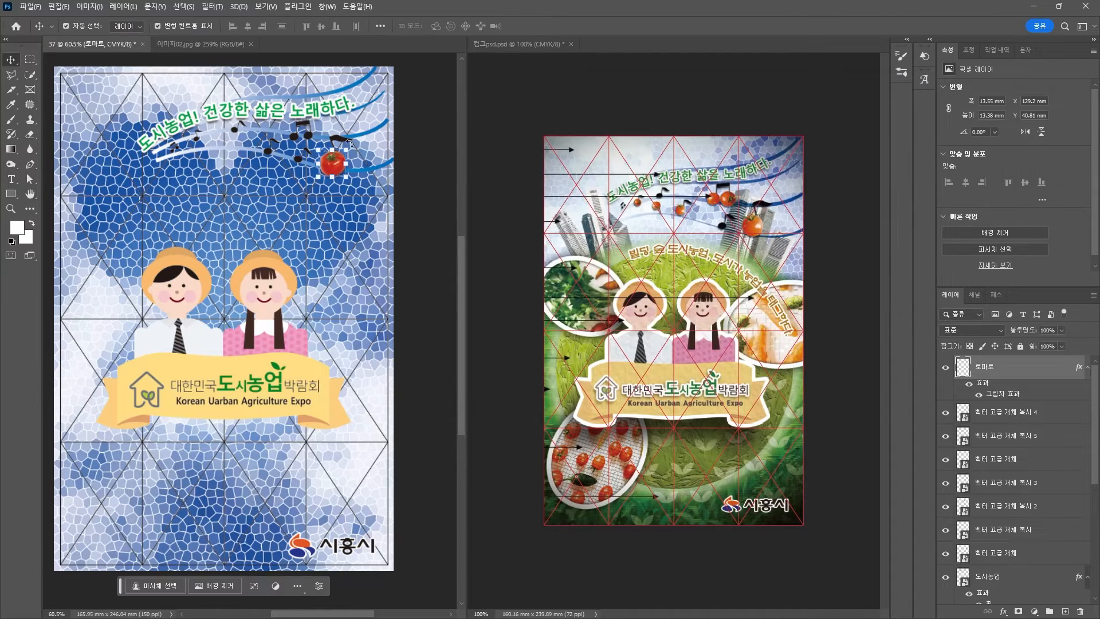
# Place four smaller copies of the tomato among the notes along the music waves, varying their size and rotation.
pyautogui.scroll(6, 332, 135)
pyautogui.hotkey('ctrl', 't')
pyautogui.press('Return')
pyautogui.keyDown('alt'); pyautogui.moveTo(332, 187); pyautogui.dragTo(226, 170); pyautogui.keyUp('alt')
pyautogui.hotkey('ctrl', 't')
pyautogui.moveTo(209, 186); pyautogui.dragTo(239, 172)
pyautogui.press('Return')
pyautogui.keyDown('alt'); pyautogui.moveTo(220, 168); pyautogui.dragTo(289, 240); pyautogui.keyUp('alt')
pyautogui.keyDown('alt'); pyautogui.moveTo(291, 221); pyautogui.dragTo(243, 218); pyautogui.keyUp('alt')
pyautogui.click(283, 241)
pyautogui.scroll(-4, 272, 243)
pyautogui.moveTo(373, 238); pyautogui.dragTo(336, 231)
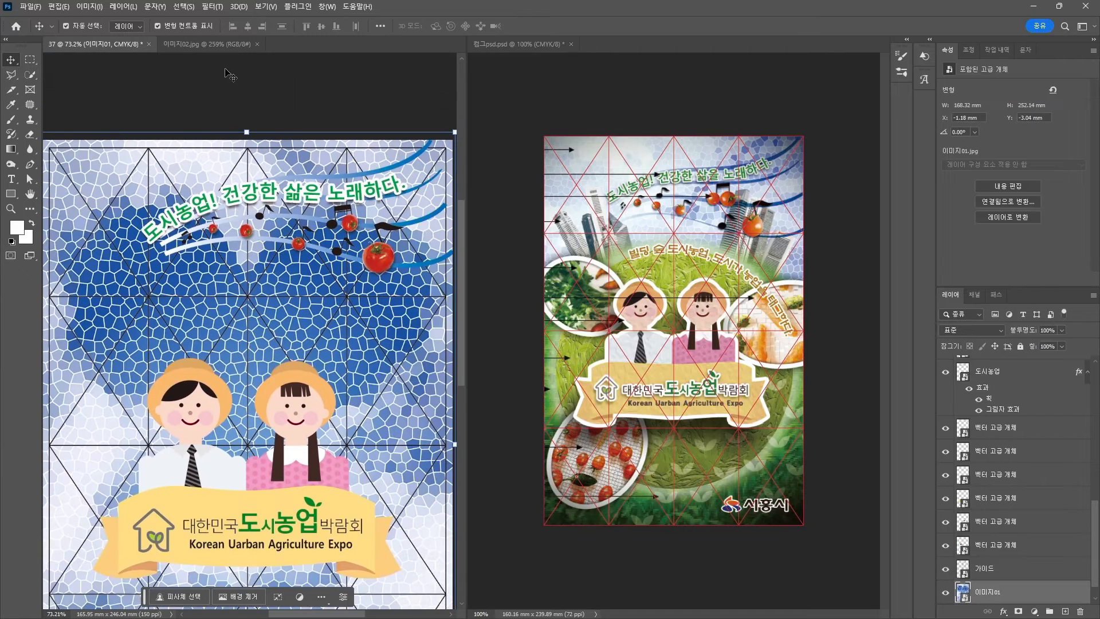
# In 이미지02.jpg, select the round body of the separate right-hand tomato with the Object Selection tool.
pyautogui.click(208, 44)
pyautogui.scroll(-5, 117, 337)
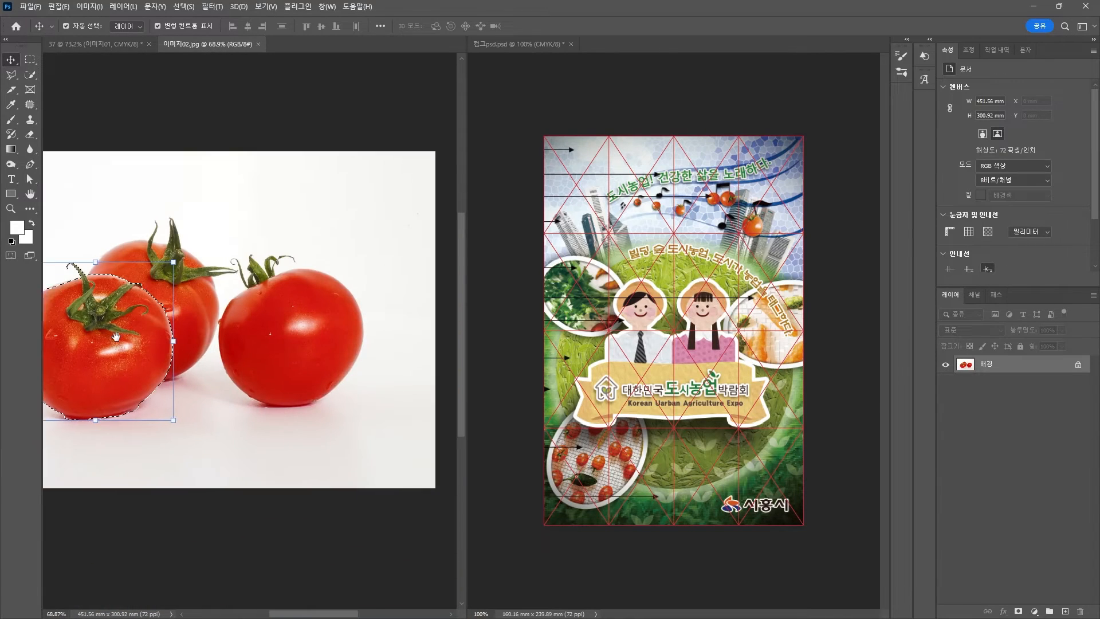
pyautogui.moveTo(117, 337); pyautogui.dragTo(108, 339)
pyautogui.click(30, 76)
pyautogui.click(59, 75)
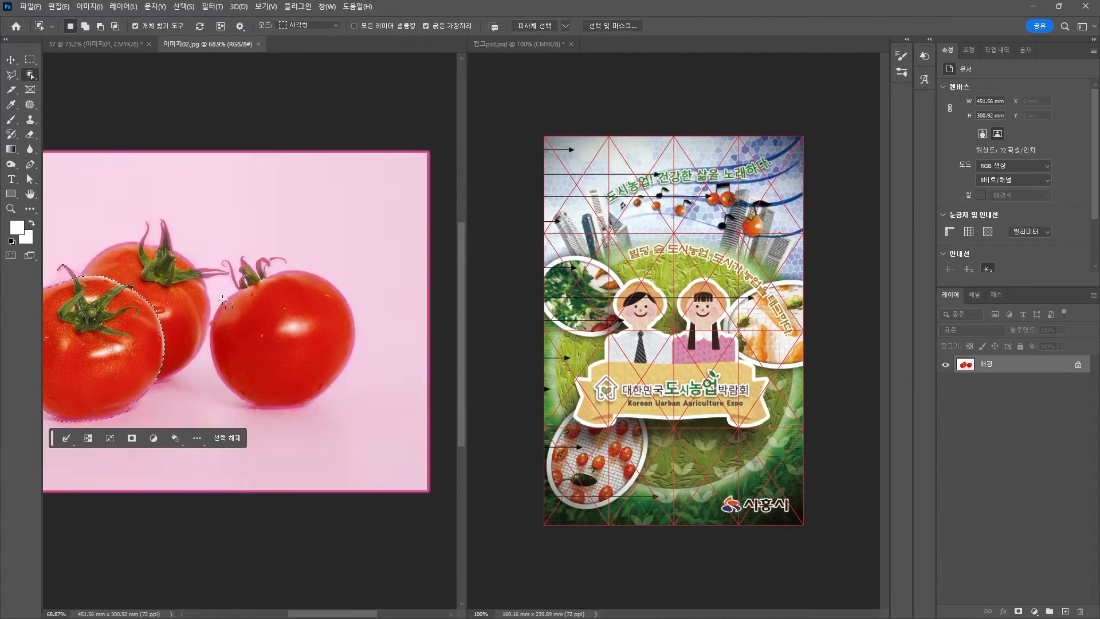
pyautogui.moveTo(208, 239); pyautogui.dragTo(369, 438)
# Copy the selected tomato into the poster and move it up over the music waves.
pyautogui.click(10, 59)
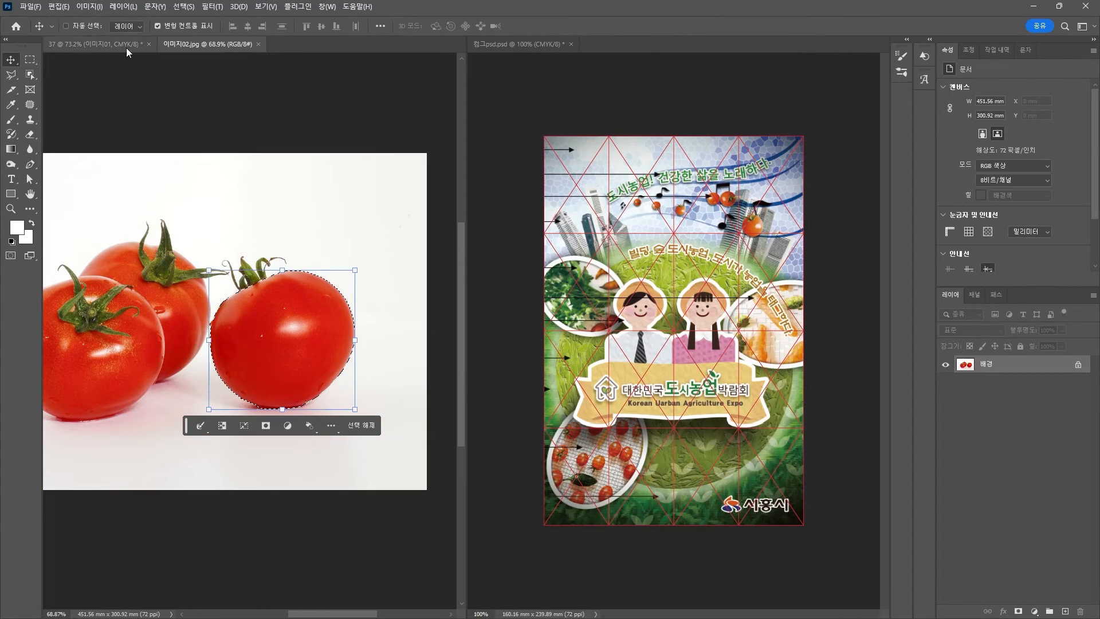
pyautogui.hotkey('ctrl', 'c')
pyautogui.click(127, 49)
pyautogui.hotkey('ctrl', 'v')
pyautogui.moveTo(251, 321); pyautogui.dragTo(362, 197)
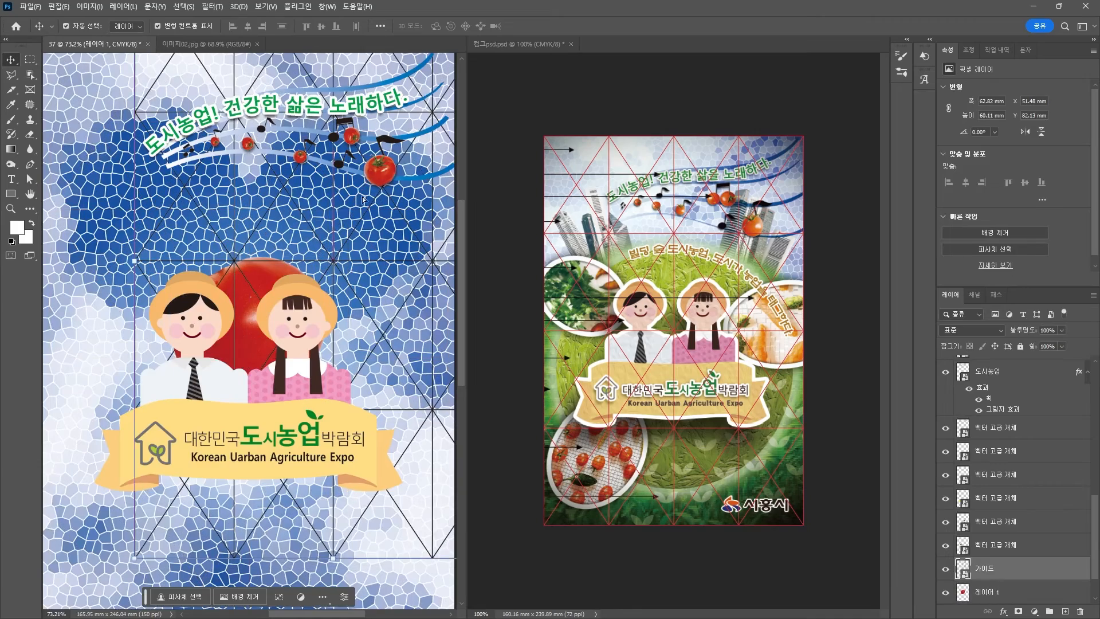
pyautogui.hotkey('ctrl', 'z')
pyautogui.moveTo(265, 279); pyautogui.dragTo(326, 149)
# Shrink the new tomato to about 6 mm beside the upper right tomato copy and put its layer on top, named 토마토.
pyautogui.hotkey('ctrl', 't')
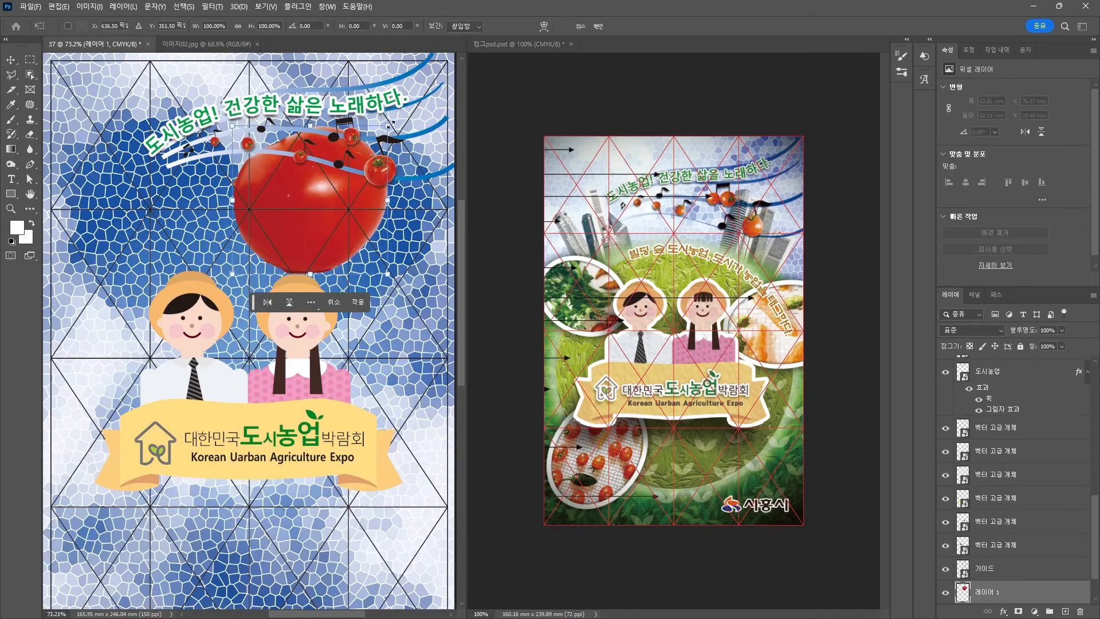
pyautogui.moveTo(391, 124); pyautogui.dragTo(319, 193)
pyautogui.press('Return')
pyautogui.moveTo(996, 587); pyautogui.dragTo(996, 362)
pyautogui.scroll(8, 361, 125)
pyautogui.hotkey('ctrl', 't')
pyautogui.doubleClick(985, 367)
pyautogui.write('토마토')
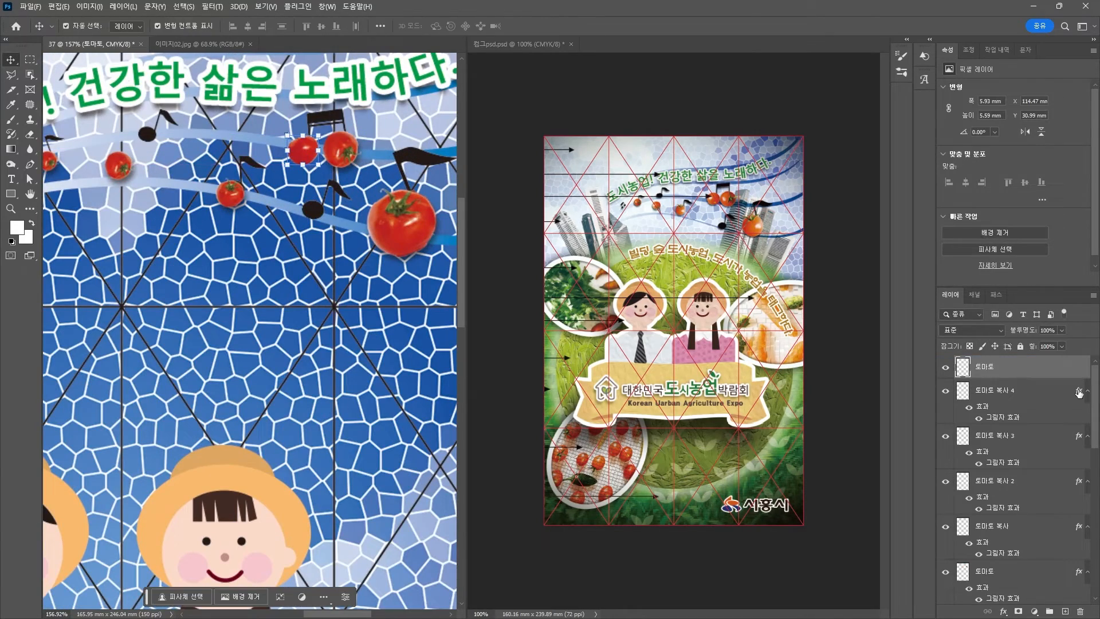
# Give the large music note a drop shadow at 115°, distance 5 px and size 7 px, with its opacity raised.
pyautogui.scroll(-5, 291, 385)
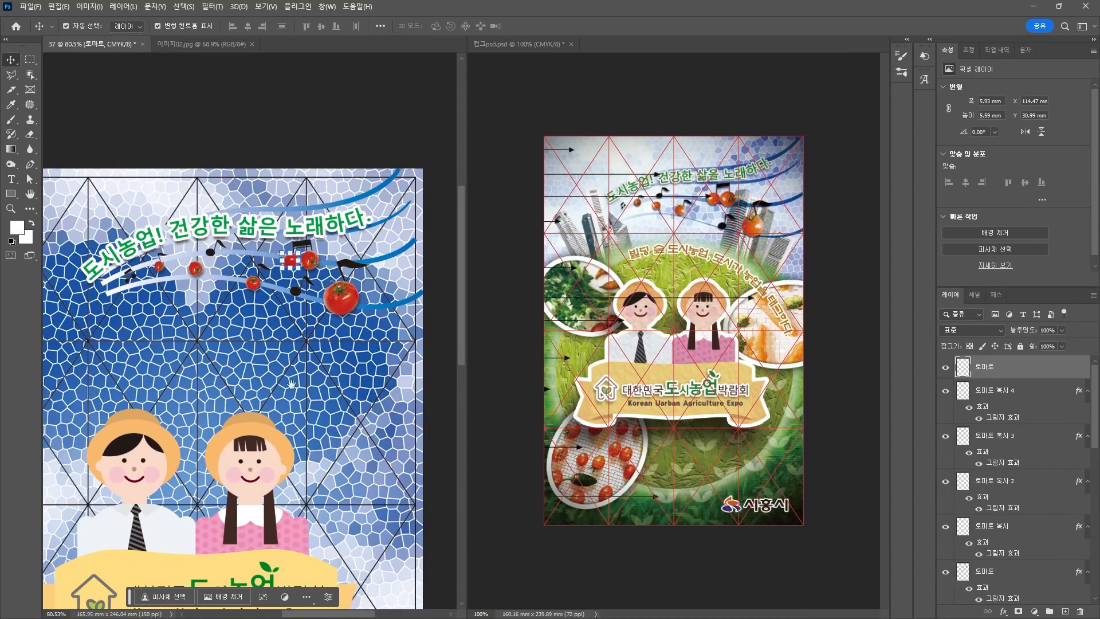
pyautogui.moveTo(292, 384); pyautogui.dragTo(325, 338)
pyautogui.click(377, 224)
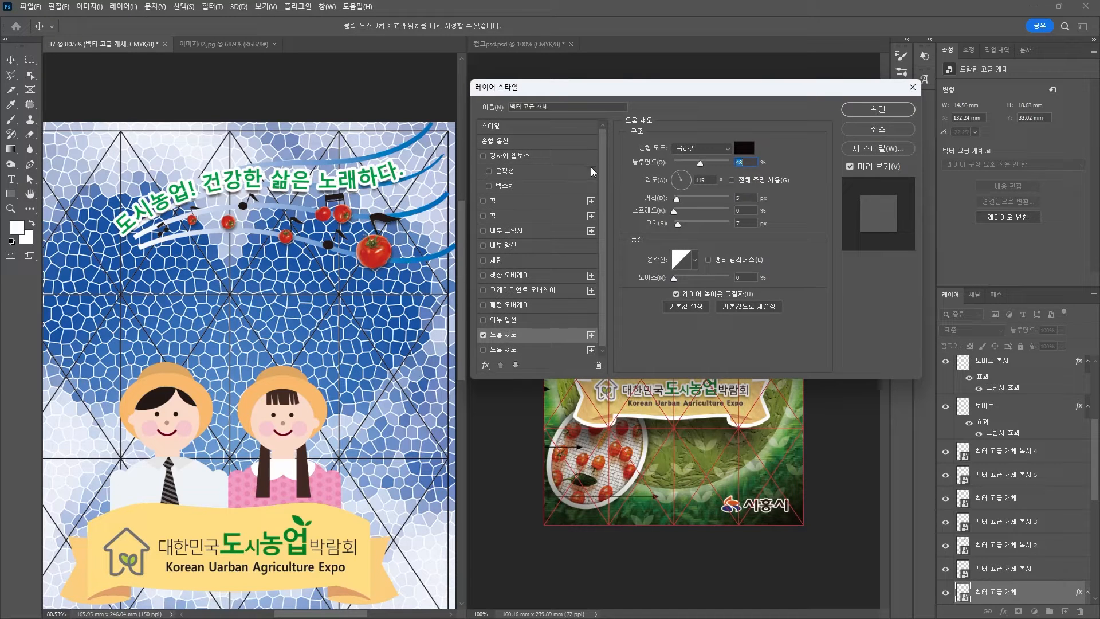
pyautogui.moveTo(698, 163); pyautogui.dragTo(715, 166)
pyautogui.press('Return')
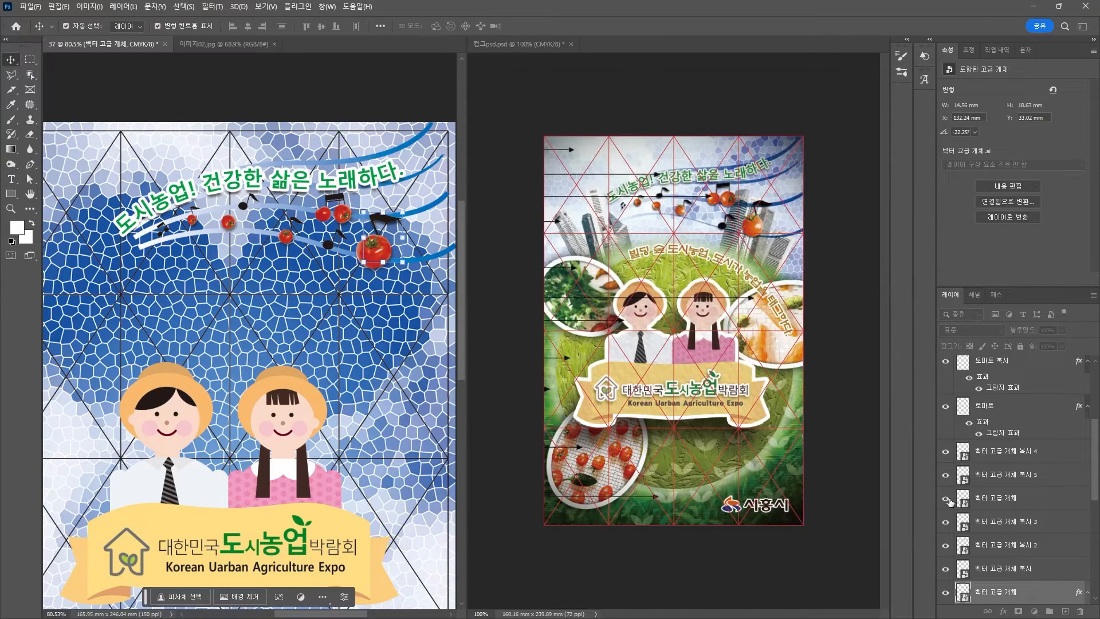
# Copy the large note's drop shadow onto the other music note layers, and deselect everything.
pyautogui.moveTo(949, 525); pyautogui.dragTo(949, 409)
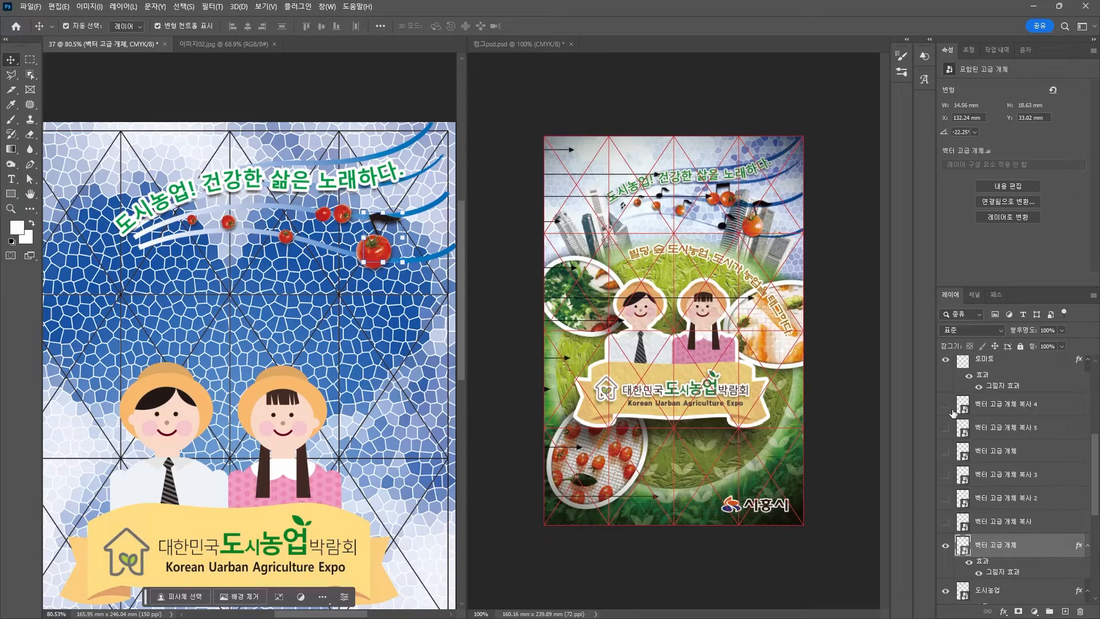
pyautogui.hotkey('ctrl', 'z')
pyautogui.moveTo(1001, 554); pyautogui.dragTo(1002, 373)
pyautogui.scroll(2, 1020, 427)
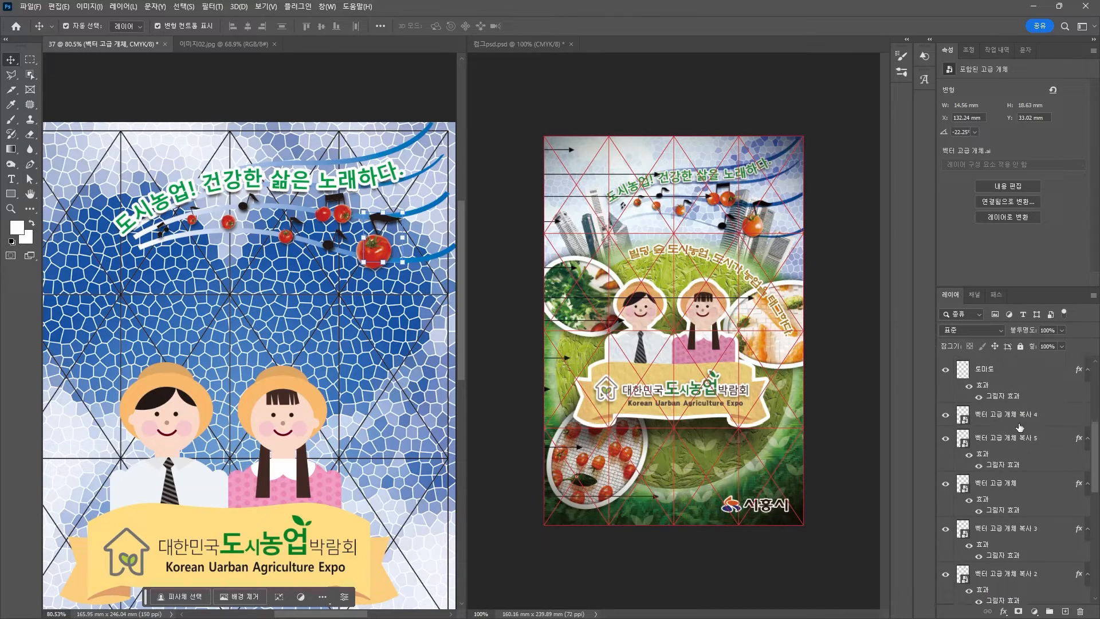
pyautogui.moveTo(1002, 466); pyautogui.dragTo(1008, 415)
pyautogui.click(270, 91)
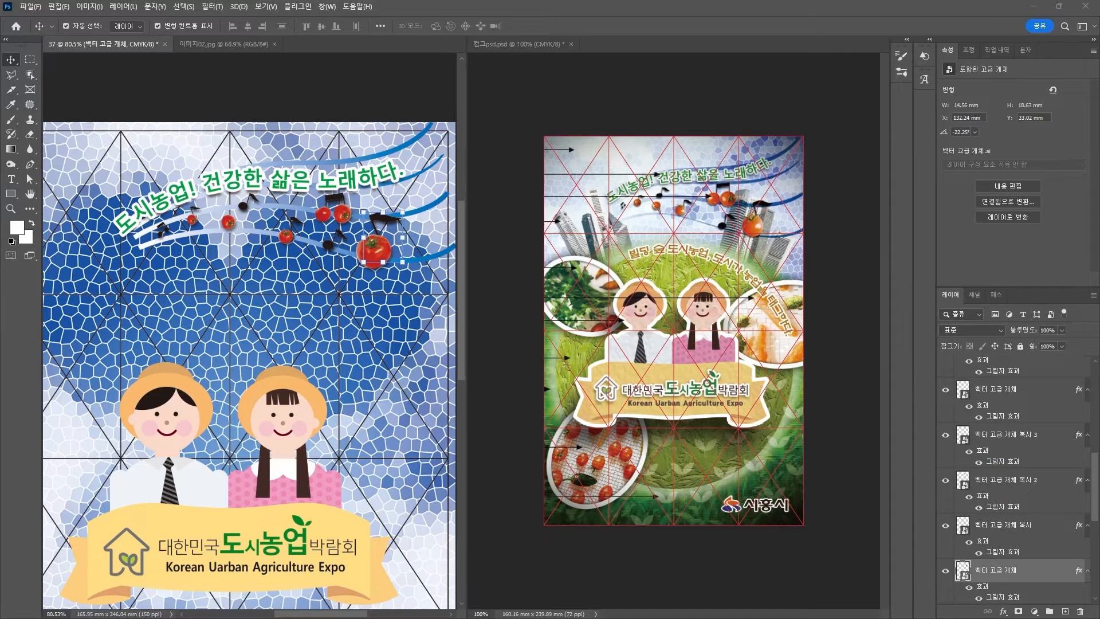
# Draw a white ellipse about 59 × 42 mm at the poster's left edge beside the boy and rotate it about 26°.
pyautogui.scroll(-3, 270, 91)
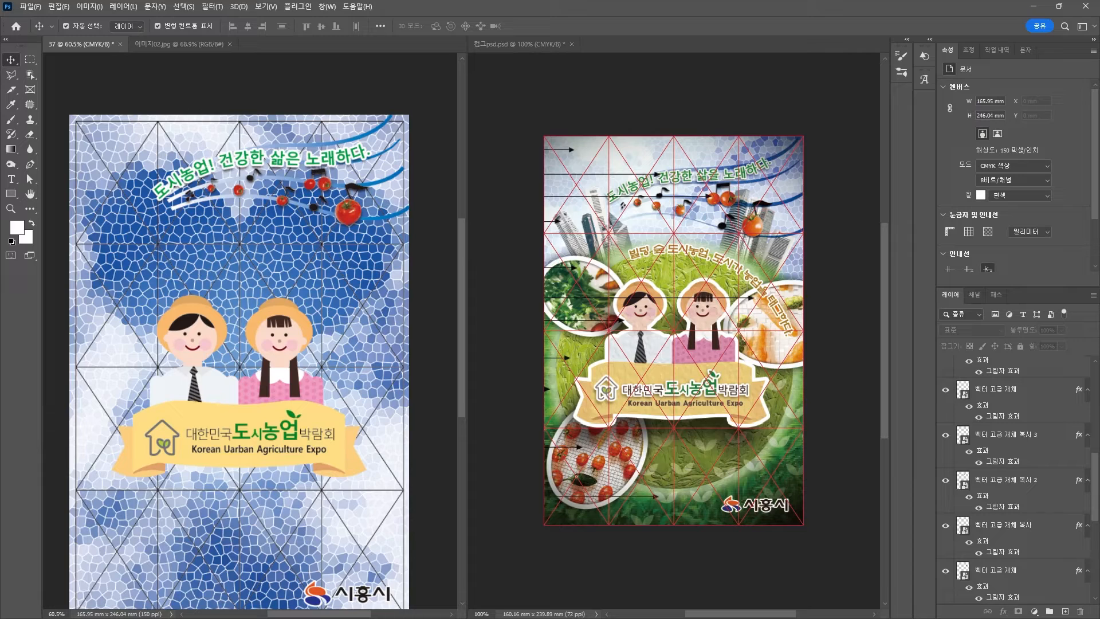
pyautogui.click(11, 193)
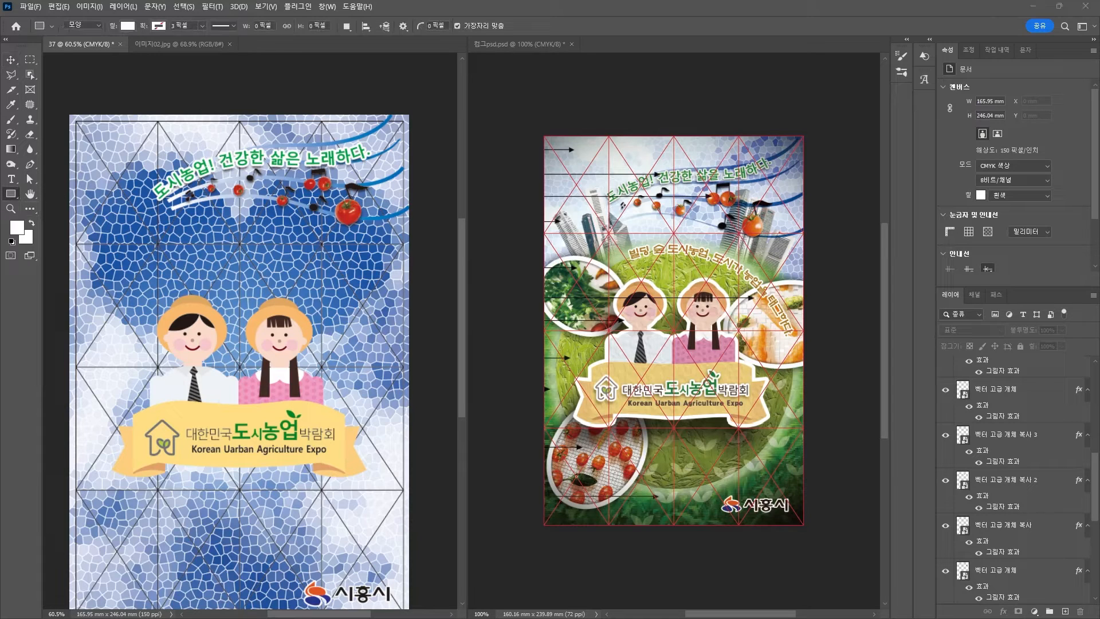
pyautogui.moveTo(11, 199); pyautogui.dragTo(46, 205)
pyautogui.moveTo(68, 282); pyautogui.dragTo(185, 362)
pyautogui.press('v')
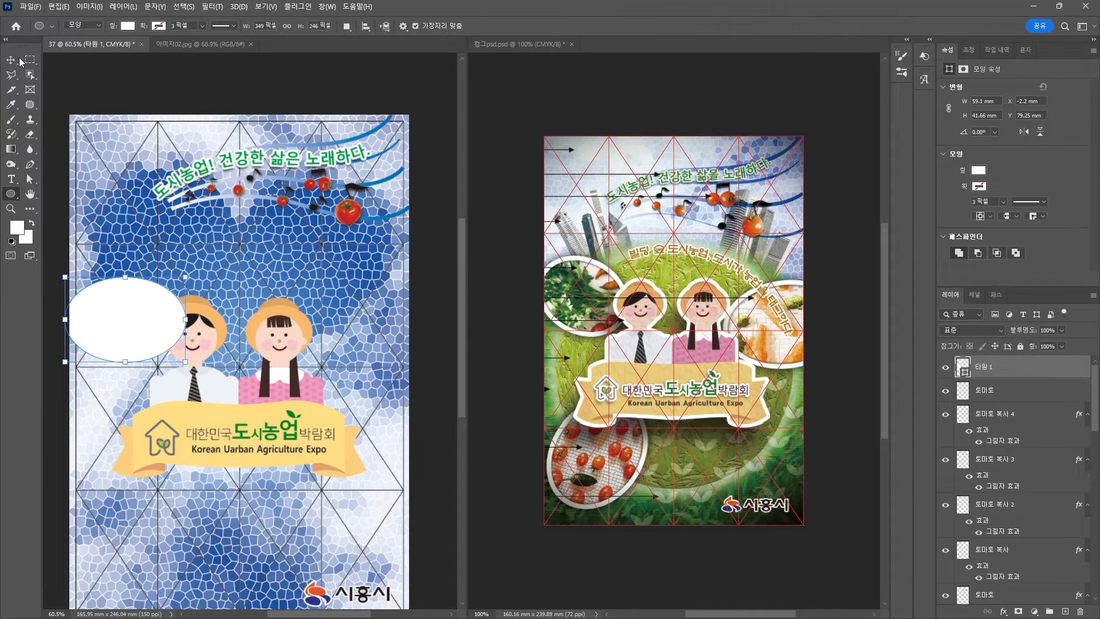
pyautogui.moveTo(187, 271); pyautogui.dragTo(202, 302)
# Duplicate the white ellipse to the poster's right edge beside the girl and rotate the copy to about −17°.
pyautogui.moveTo(131, 313); pyautogui.dragTo(394, 326)
pyautogui.press('Return')
pyautogui.moveTo(416, 267); pyautogui.dragTo(352, 238)
pyautogui.moveTo(377, 310); pyautogui.dragTo(391, 334)
pyautogui.moveTo(425, 288); pyautogui.dragTo(432, 295)
pyautogui.moveTo(361, 356); pyautogui.dragTo(356, 351)
pyautogui.press('Return')
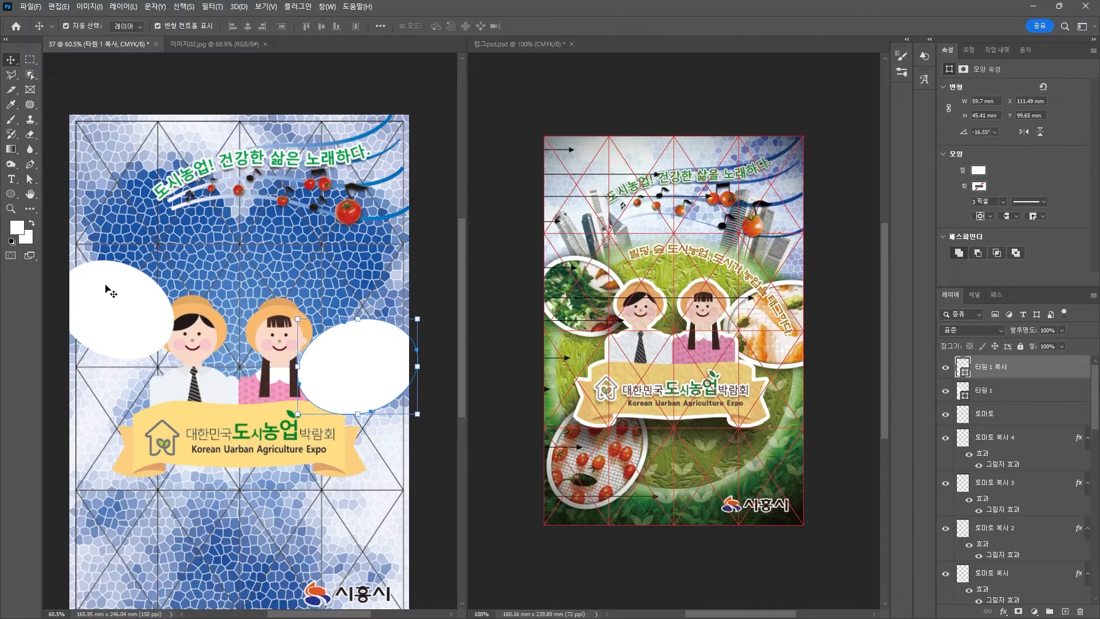
# Place 이미지03.jpg over the left ellipse at about 79 × 53 mm and clip it to that ellipse.
pyautogui.click(118, 309)
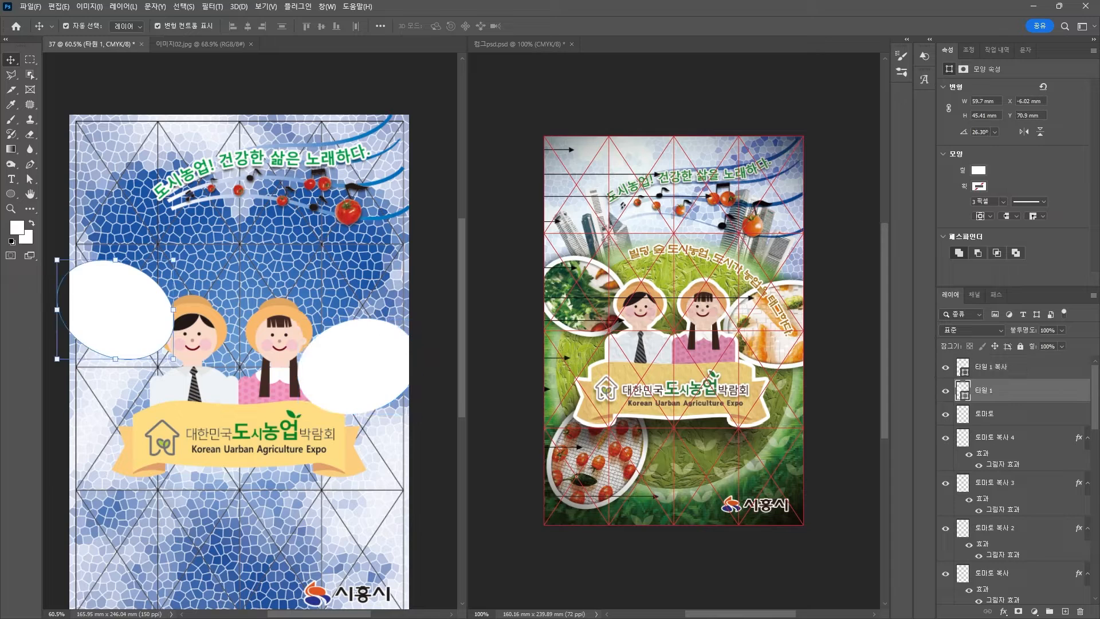
pyautogui.hotkey('alt', 'Tab')
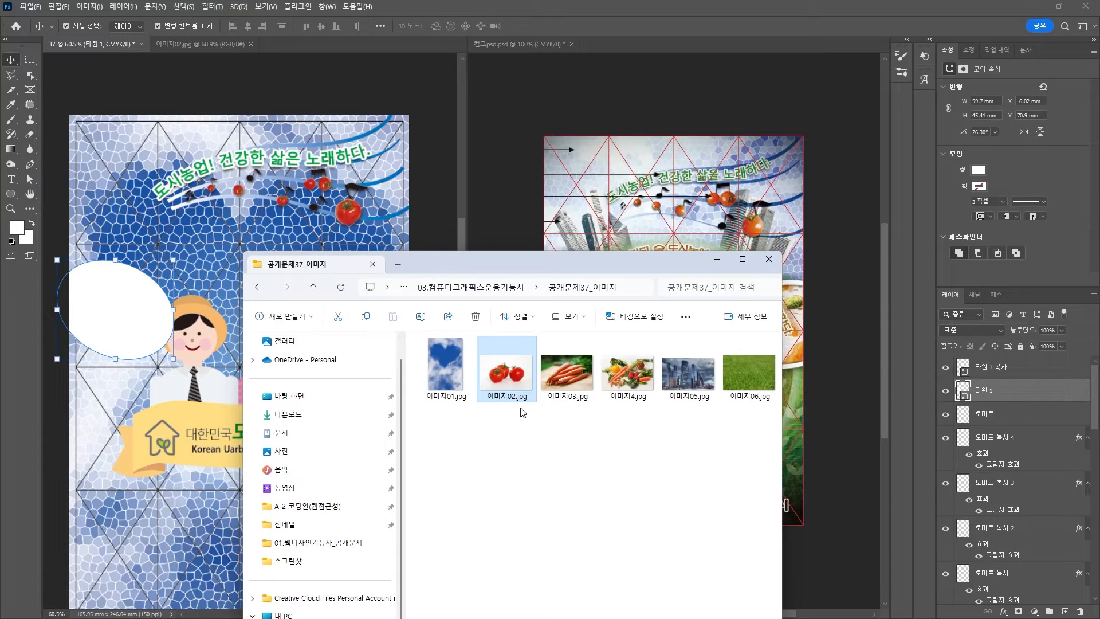
pyautogui.moveTo(567, 373); pyautogui.dragTo(131, 307)
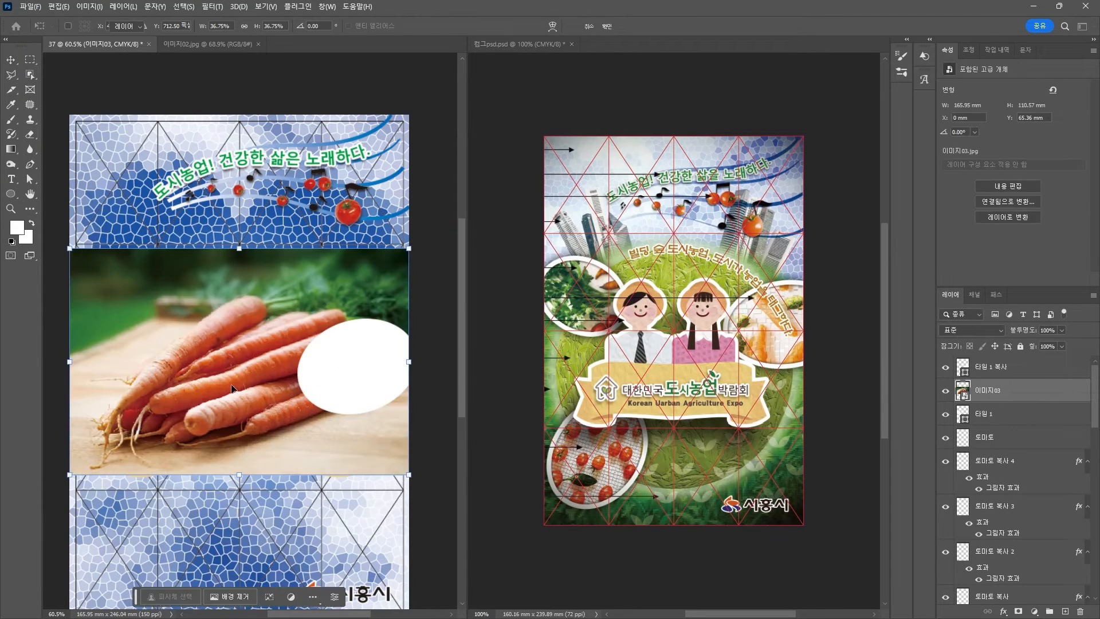
pyautogui.moveTo(297, 196); pyautogui.dragTo(209, 255)
pyautogui.moveTo(162, 314); pyautogui.dragTo(161, 311)
pyautogui.press('Return')
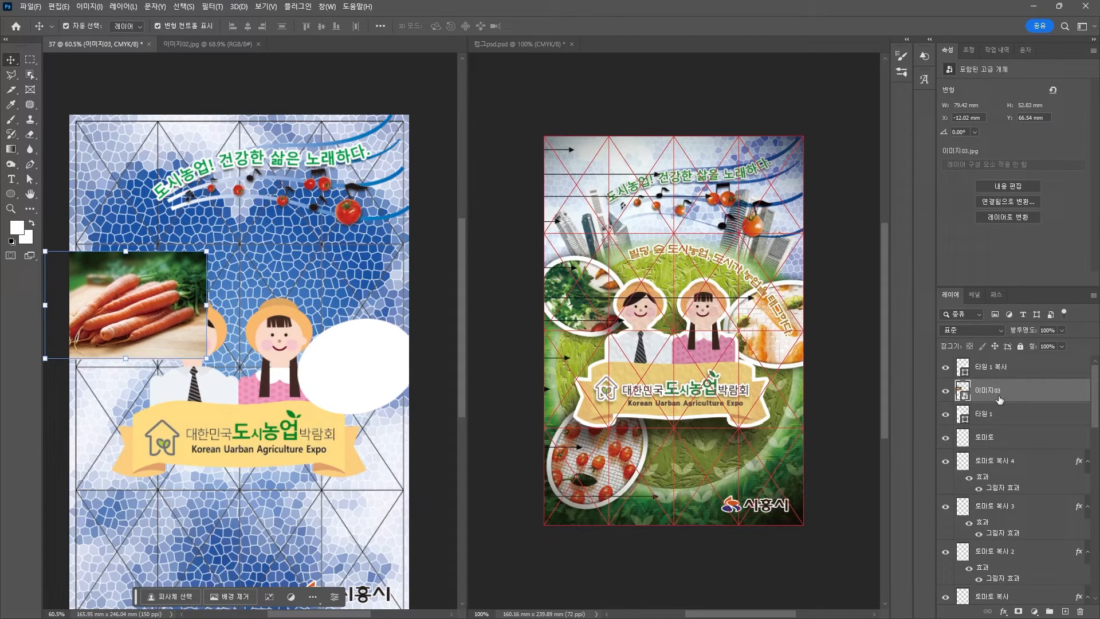
pyautogui.keyDown('alt'); pyautogui.click(966, 395); pyautogui.keyUp('alt')
# Place 이미지4.jpg above the right ellipse and clip it to that ellipse.
pyautogui.click(361, 373)
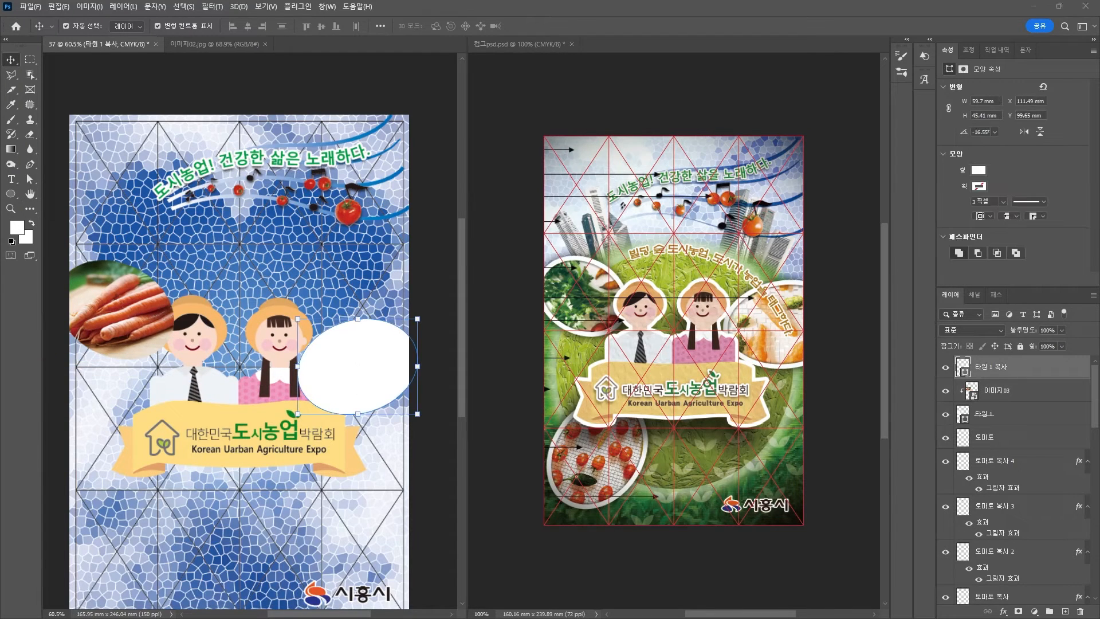
pyautogui.hotkey('alt', 'Tab')
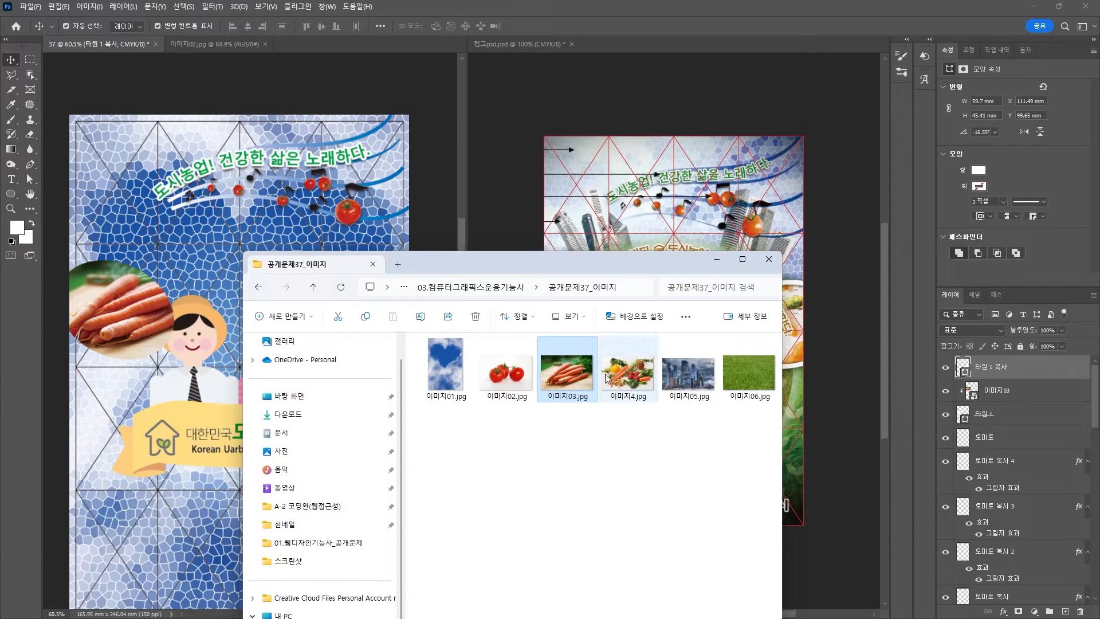
pyautogui.click(583, 436)
pyautogui.moveTo(640, 404); pyautogui.dragTo(439, 251)
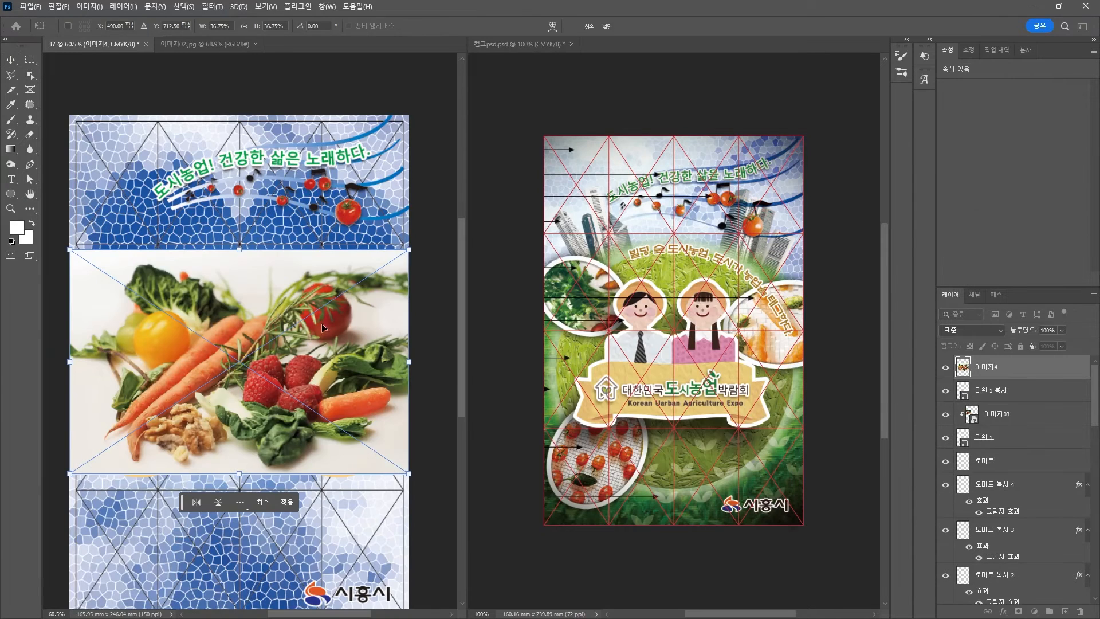
pyautogui.press('Return')
pyautogui.keyDown('alt'); pyautogui.click(979, 376); pyautogui.keyUp('alt')
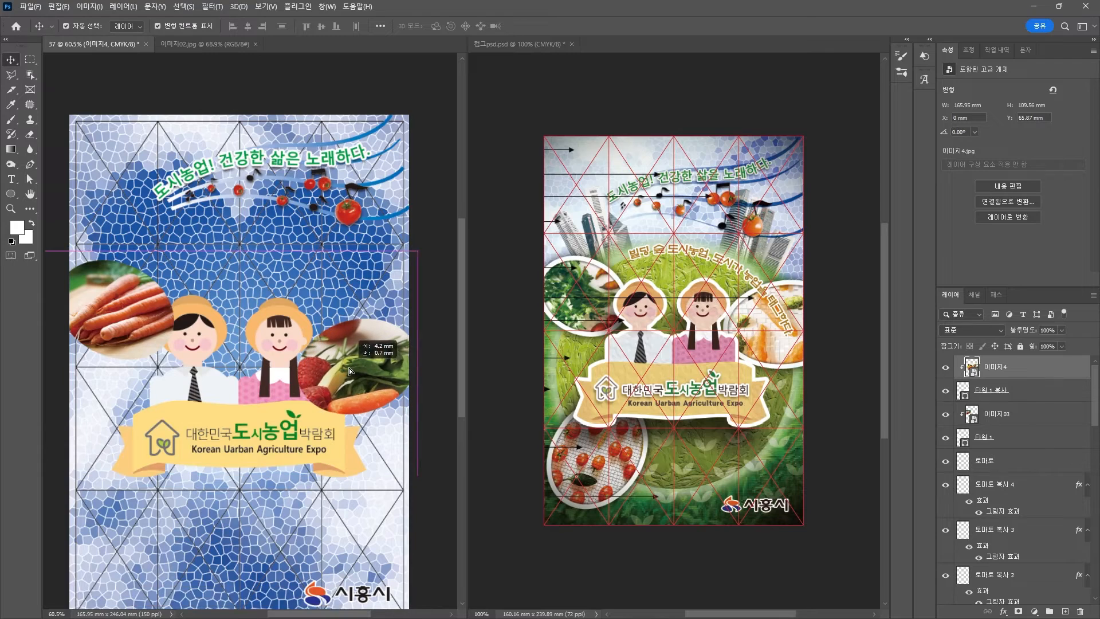
# Scale the vegetable photo 이미지4 down to about 72 × 48 mm and position it inside the right ellipse.
pyautogui.hotkey('ctrl', 't')
pyautogui.moveTo(418, 250); pyautogui.dragTo(343, 299)
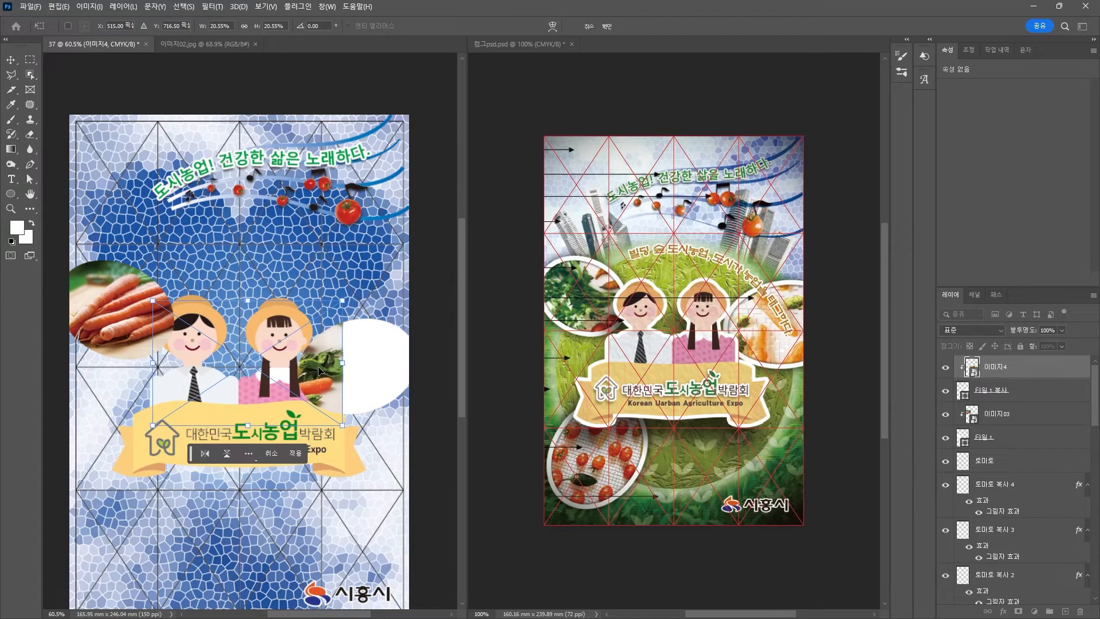
pyautogui.moveTo(319, 367); pyautogui.dragTo(401, 364)
pyautogui.moveTo(422, 299); pyautogui.dragTo(408, 317)
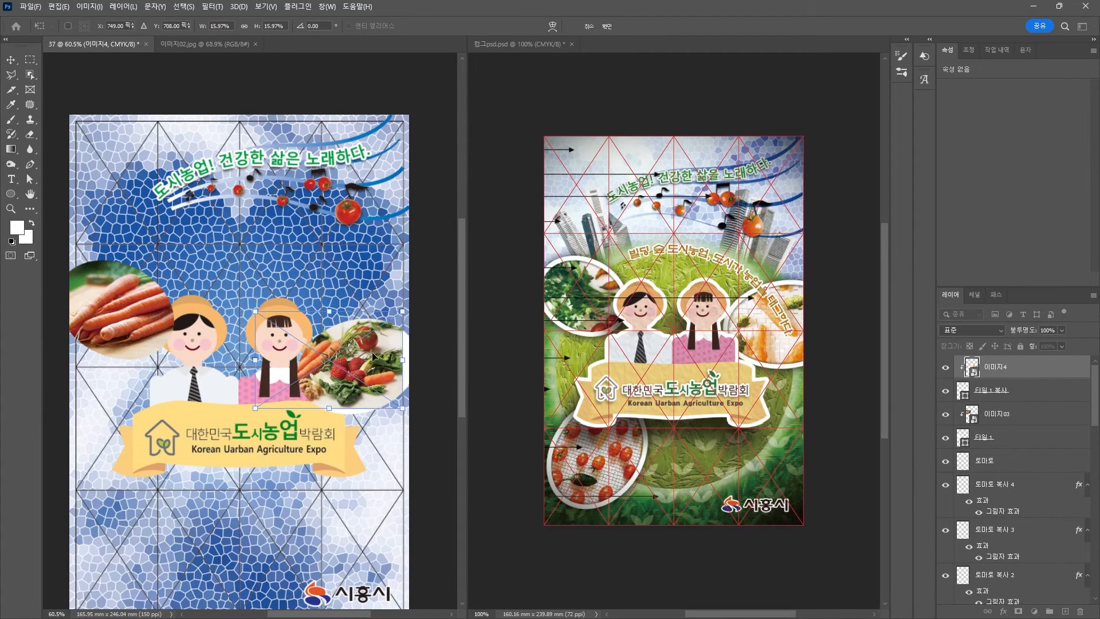
pyautogui.moveTo(367, 351); pyautogui.dragTo(393, 358)
pyautogui.press('Return')
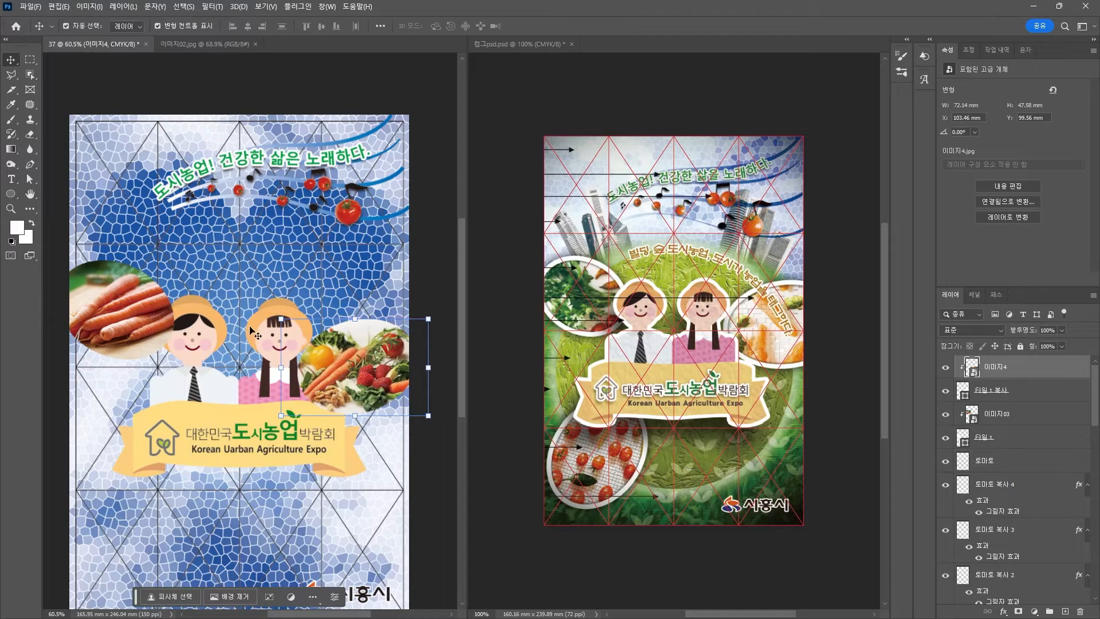
# Add a white outside stroke of 18 px to the left ellipse around the carrot photo.
pyautogui.click(147, 308)
pyautogui.click(1021, 440)
pyautogui.click(1004, 612)
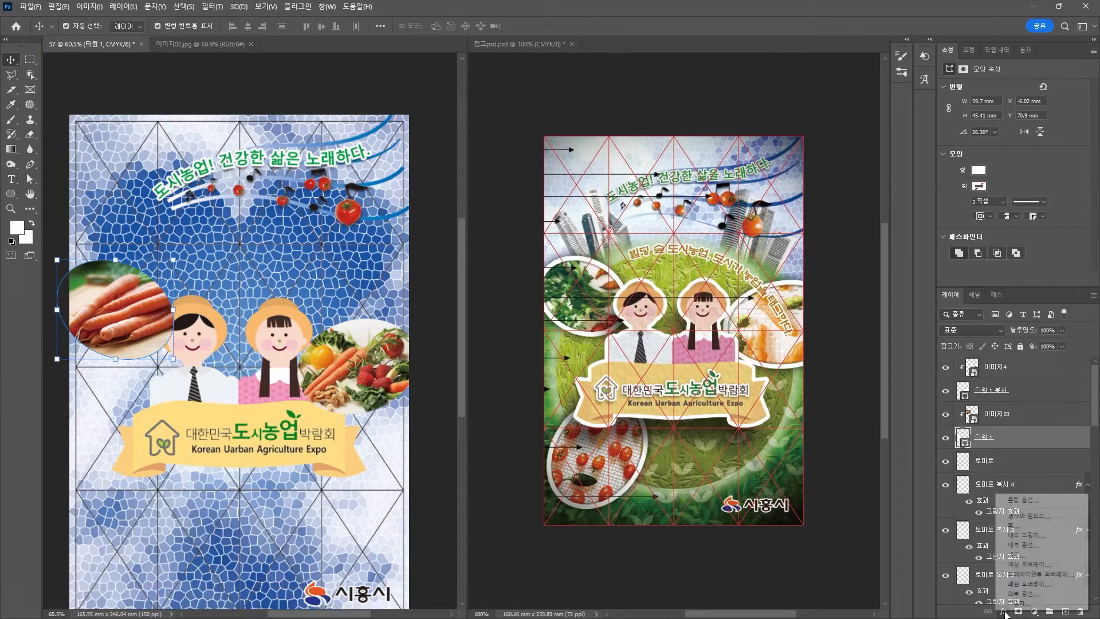
pyautogui.click(1012, 526)
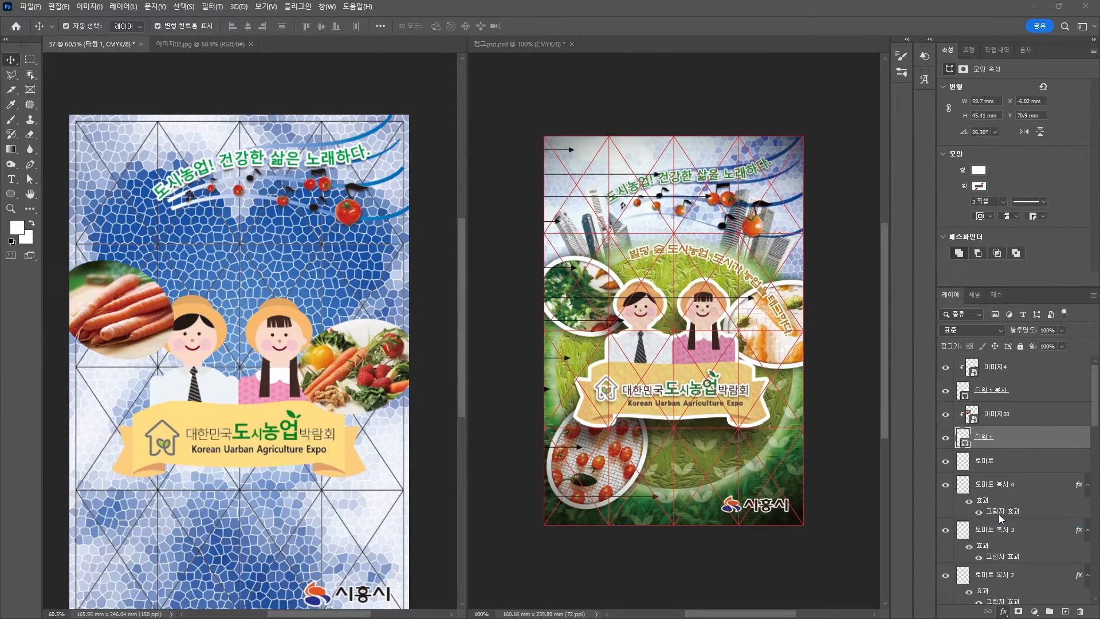
pyautogui.moveTo(677, 87); pyautogui.dragTo(481, 307)
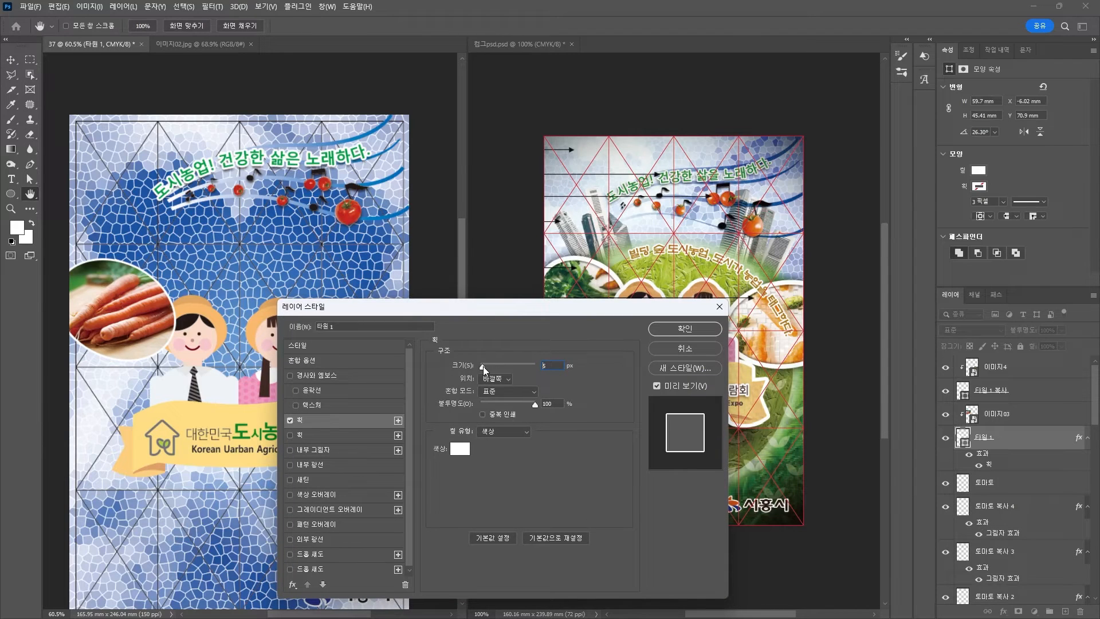
pyautogui.moveTo(483, 366); pyautogui.dragTo(488, 367)
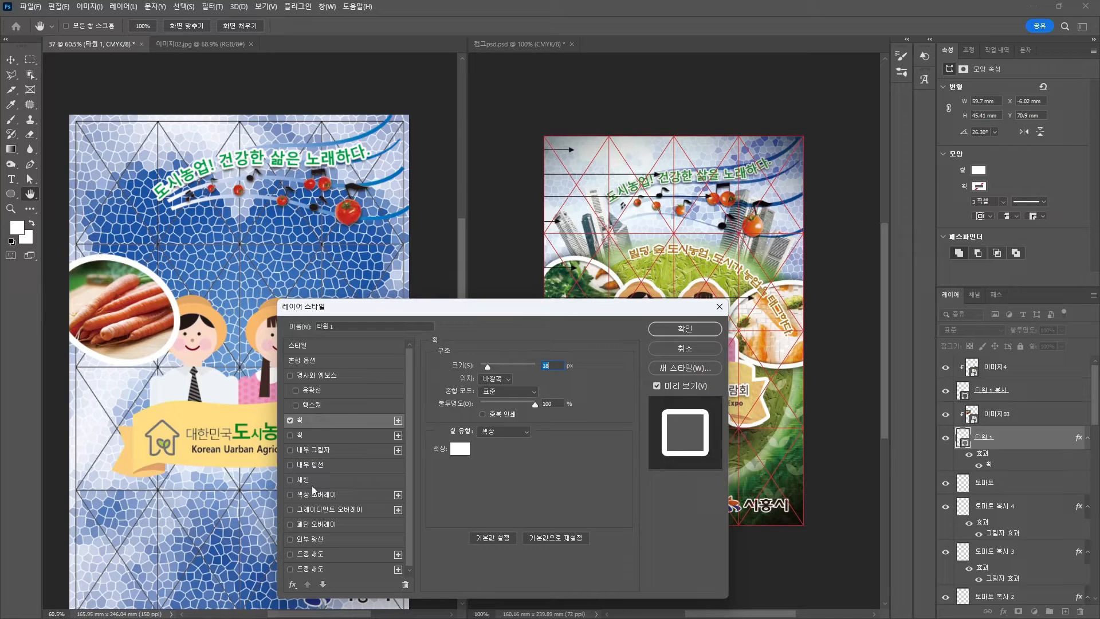
# Add a black Multiply inner shadow at 33% opacity to the left ellipse and copy its layer effects to the right ellipse.
pyautogui.click(314, 449)
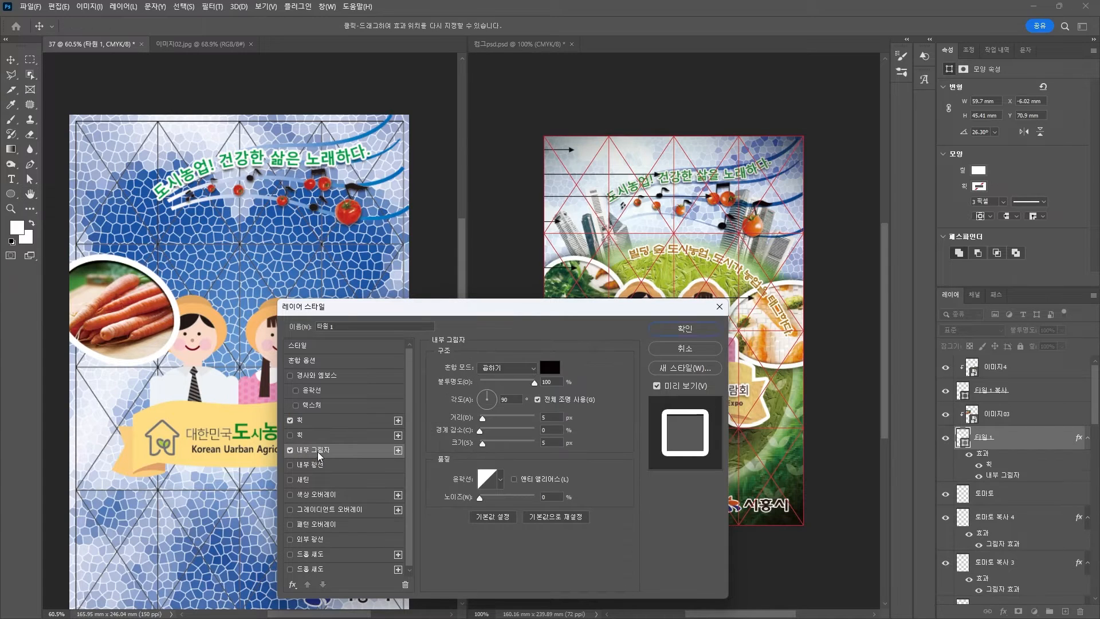
pyautogui.click(499, 382)
pyautogui.moveTo(499, 384); pyautogui.dragTo(498, 384)
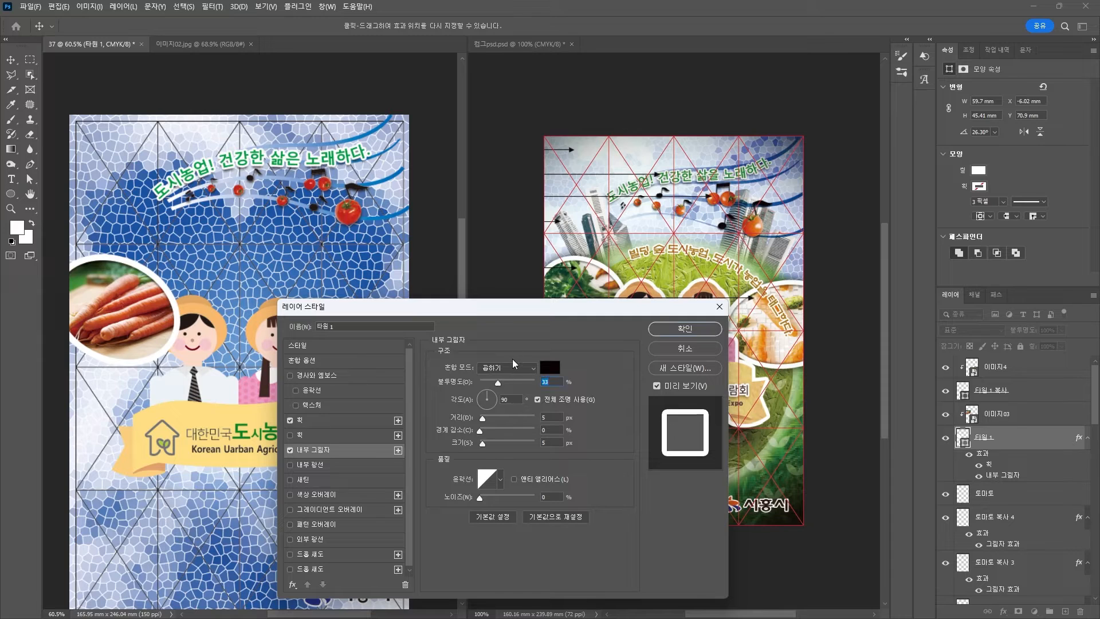
pyautogui.press('Return')
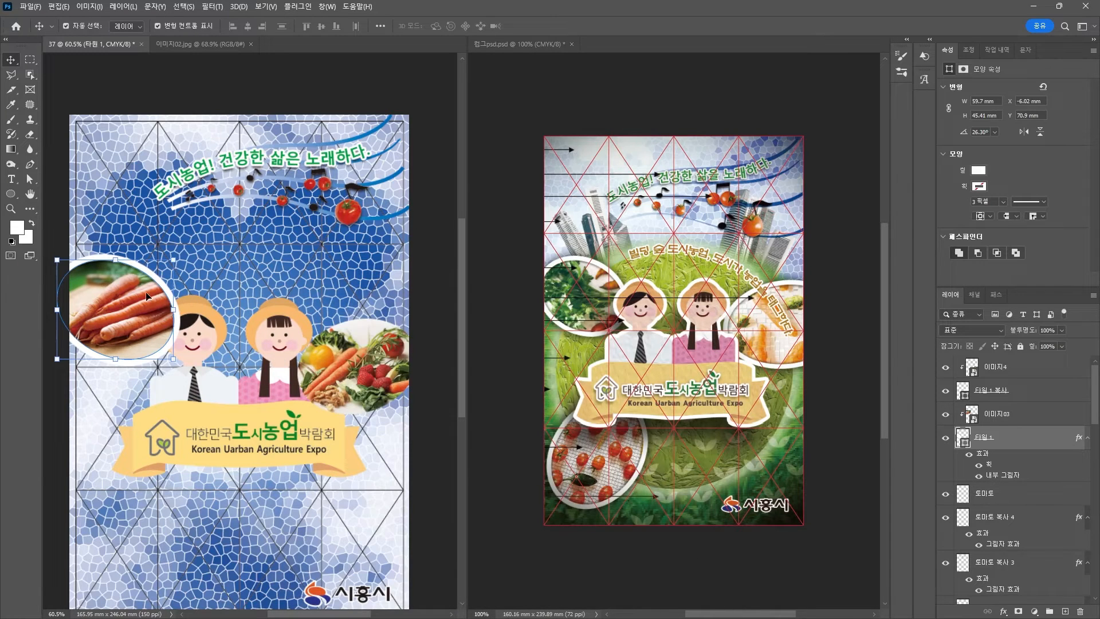
pyautogui.moveTo(986, 454); pyautogui.dragTo(997, 389)
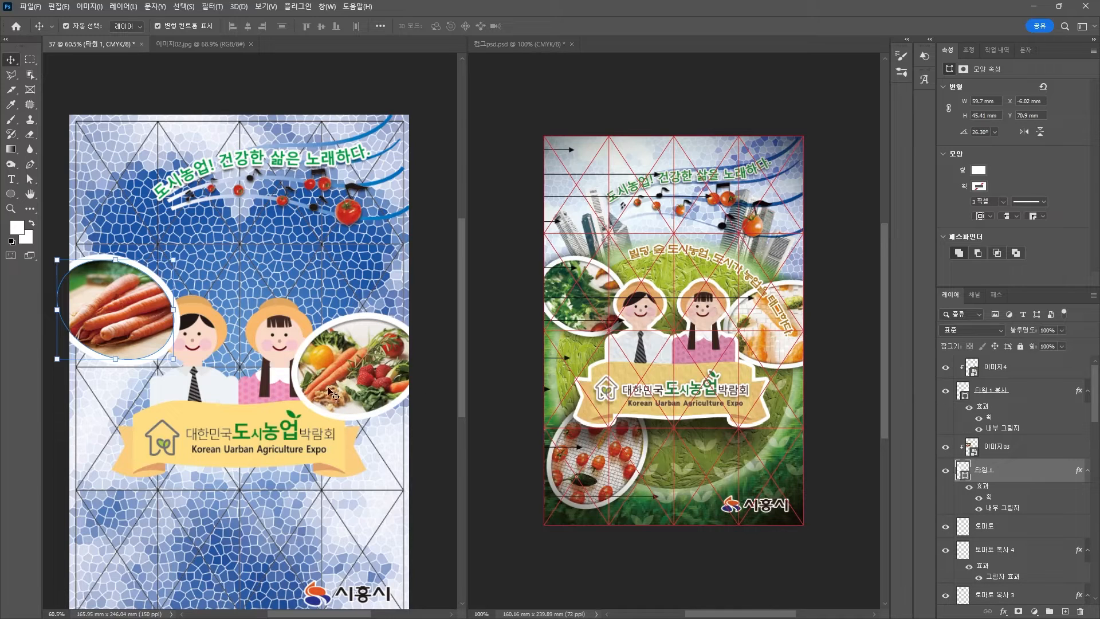
# Open the contents of the 이미지03 smart object and bring the carrot photo into the Filter Gallery.
pyautogui.click(106, 304)
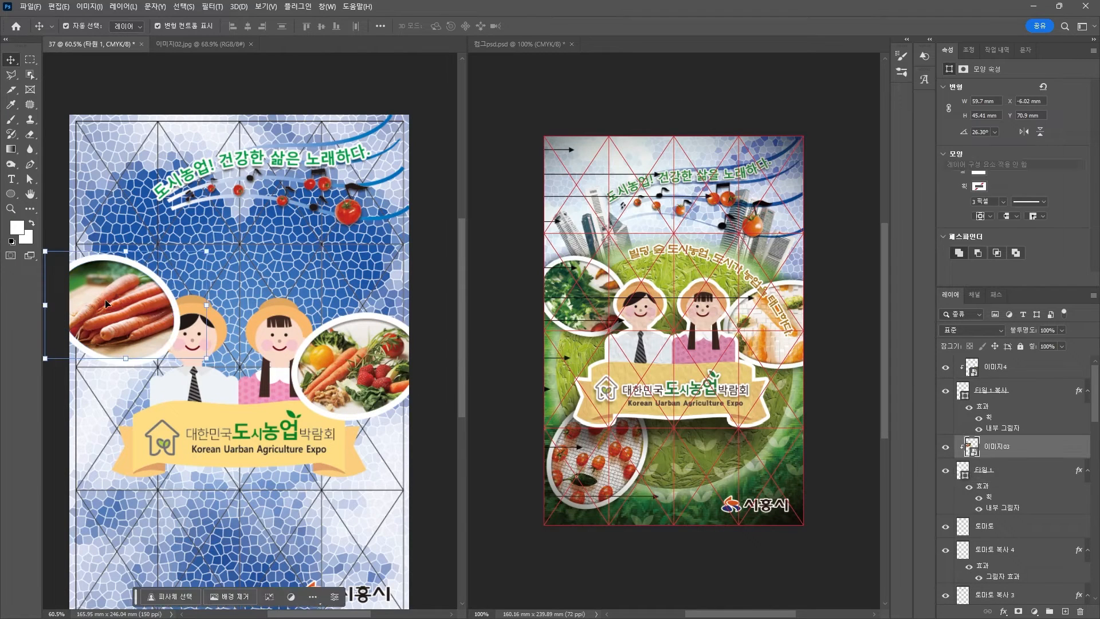
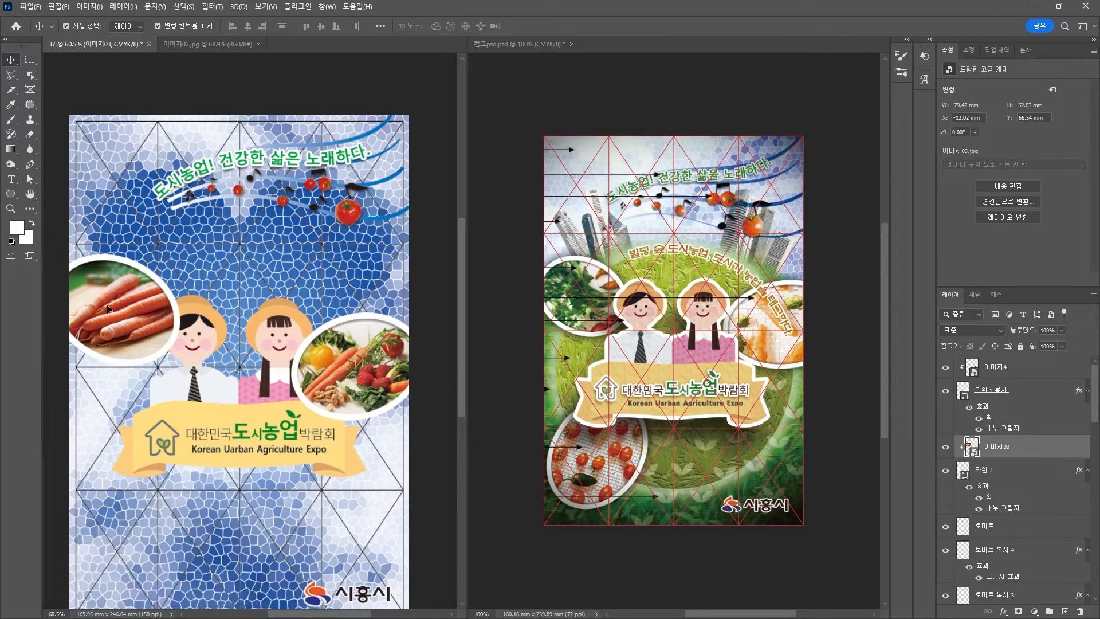
pyautogui.doubleClick(972, 446)
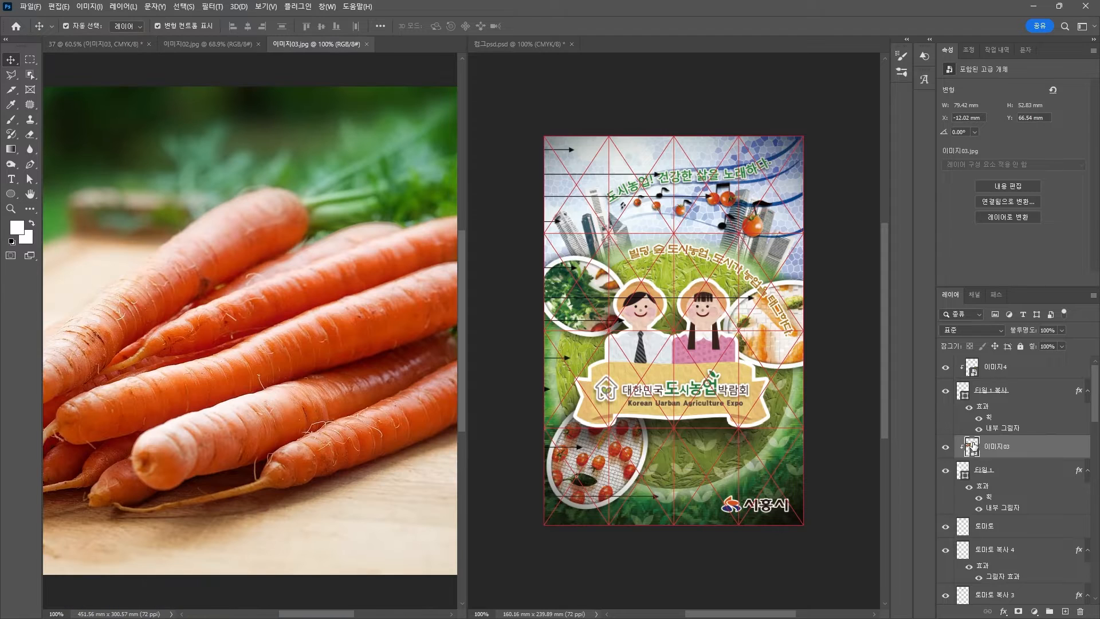
pyautogui.click(213, 6)
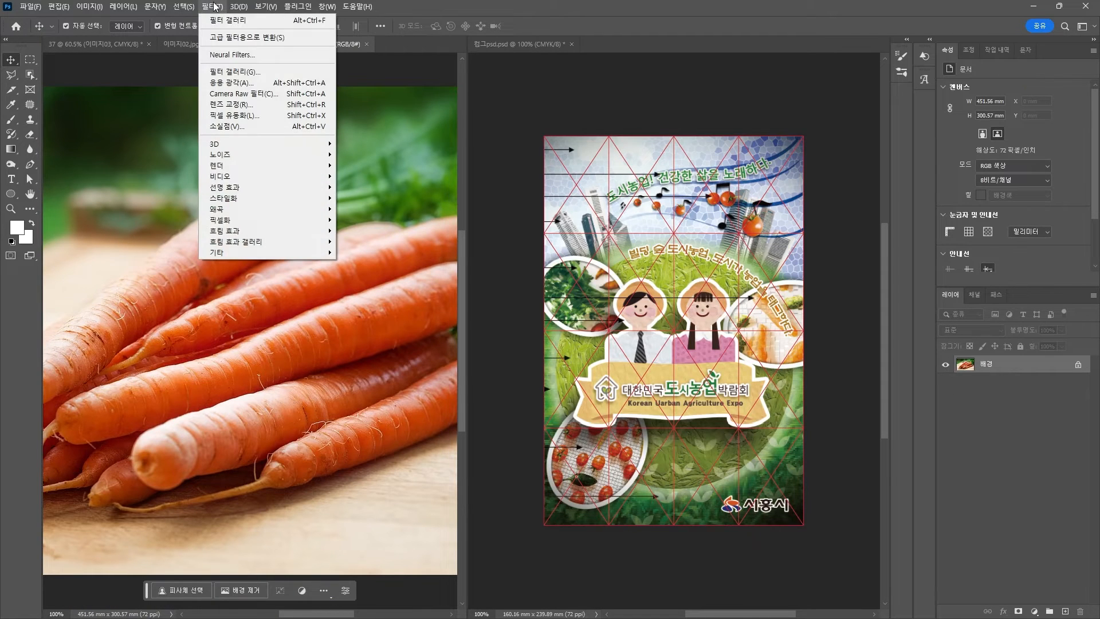
pyautogui.click(220, 22)
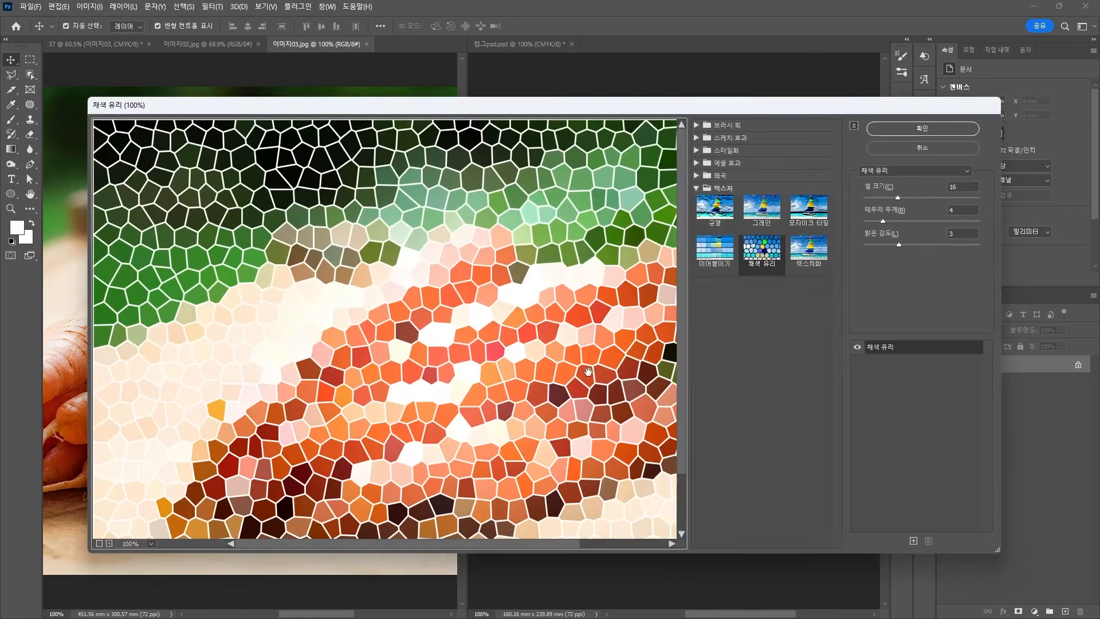
# Preview several Texture and Brush Strokes filters on the carrot photo to compare their effects.
pyautogui.click(764, 253)
pyautogui.click(807, 251)
pyautogui.click(808, 212)
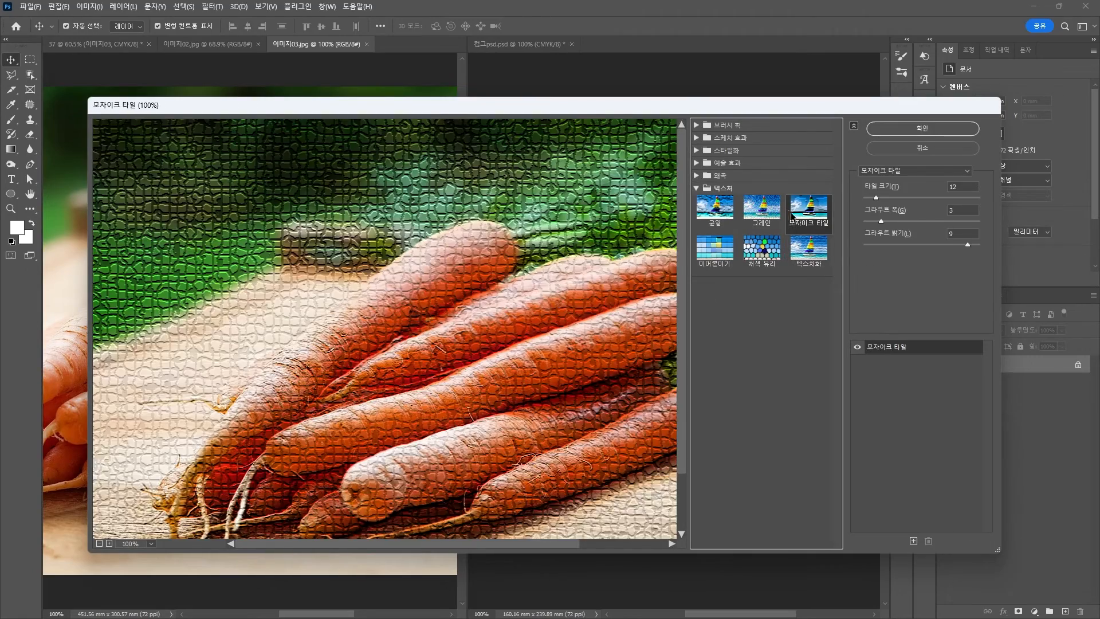
pyautogui.click(765, 212)
pyautogui.click(725, 211)
pyautogui.click(739, 125)
pyautogui.click(723, 147)
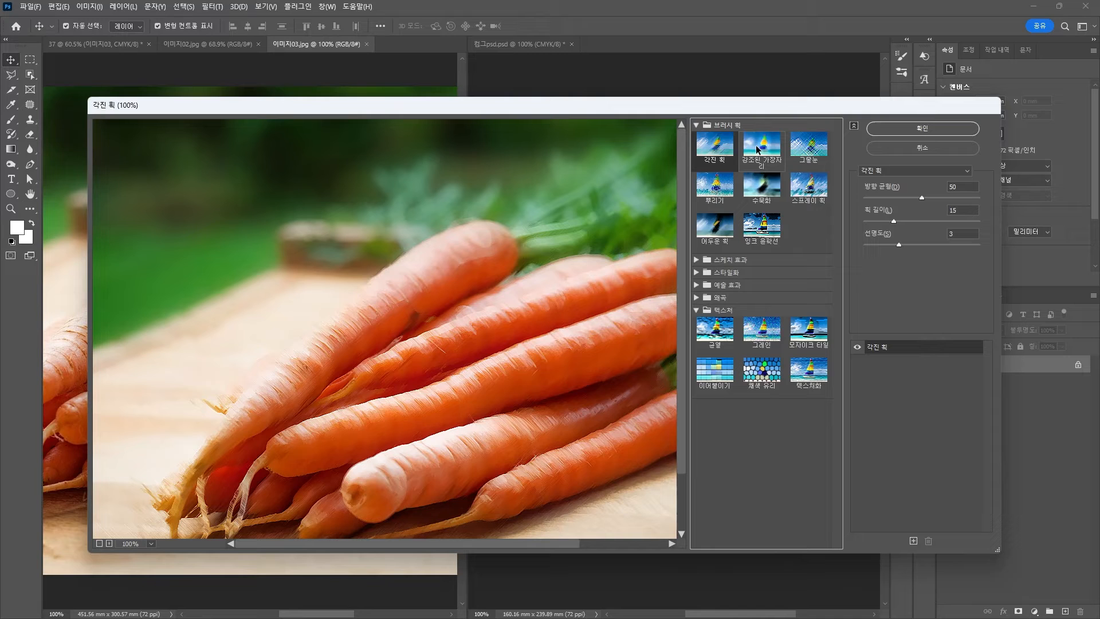
pyautogui.click(744, 155)
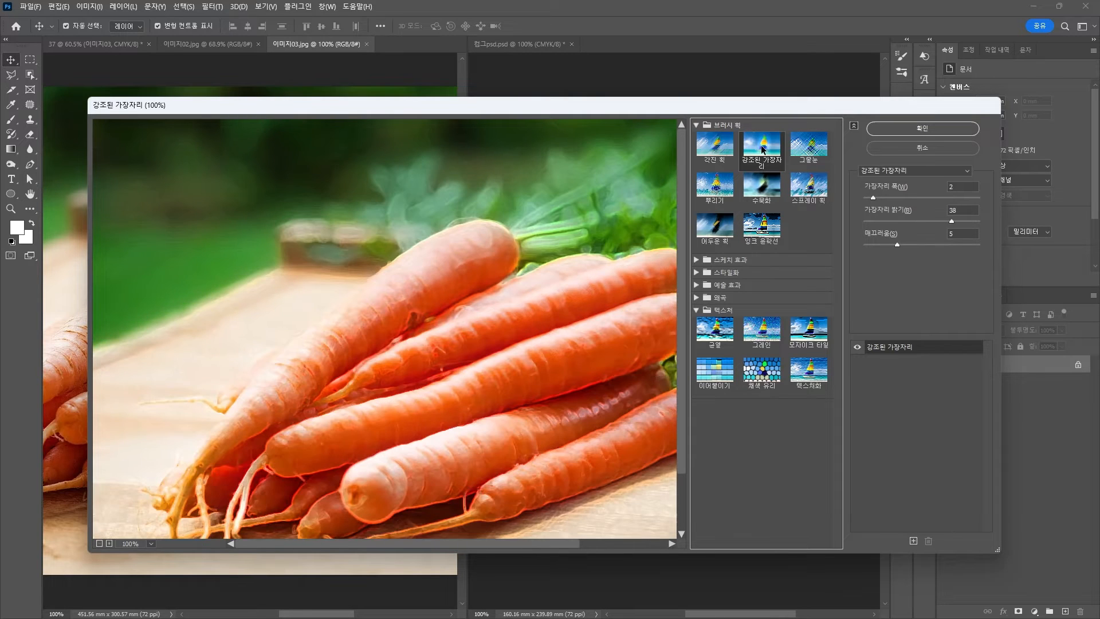
pyautogui.click(810, 150)
pyautogui.click(765, 194)
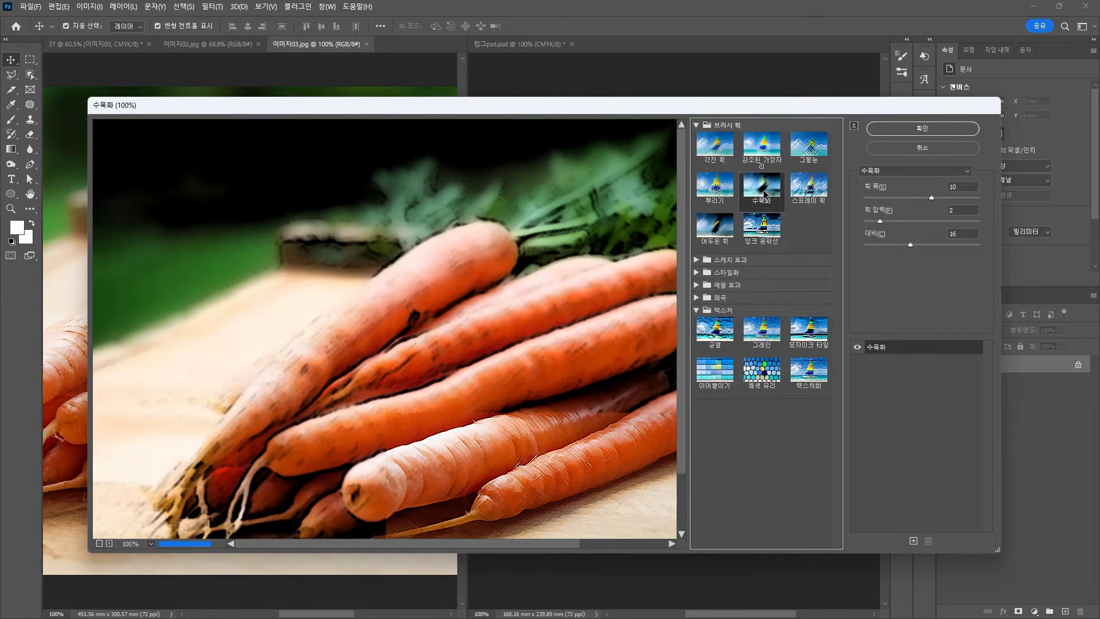
pyautogui.click(715, 228)
pyautogui.click(770, 235)
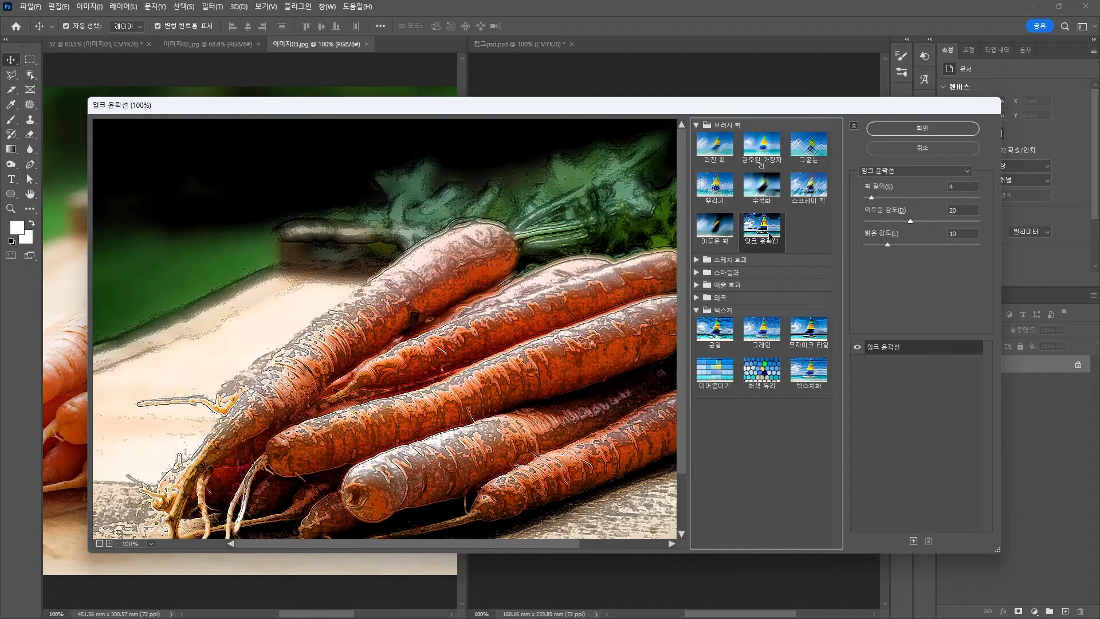
# Apply the Angled Strokes filter to the carrot photo with direction balance 68, stroke length 34 and a higher sharpness.
pyautogui.click(719, 168)
pyautogui.moveTo(921, 198); pyautogui.dragTo(941, 198)
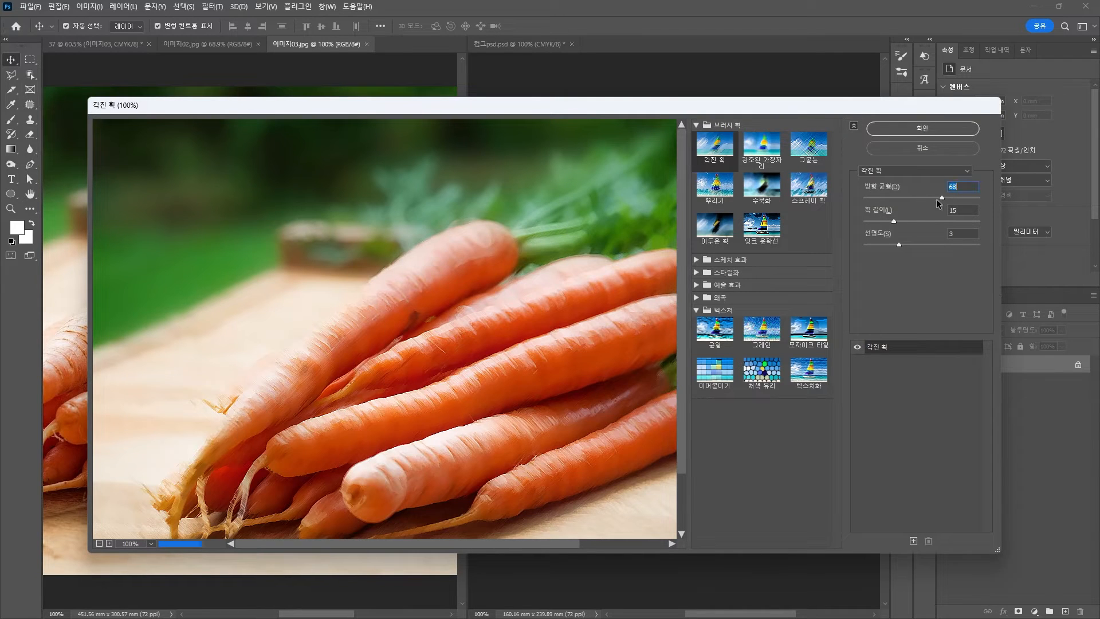
pyautogui.click(939, 221)
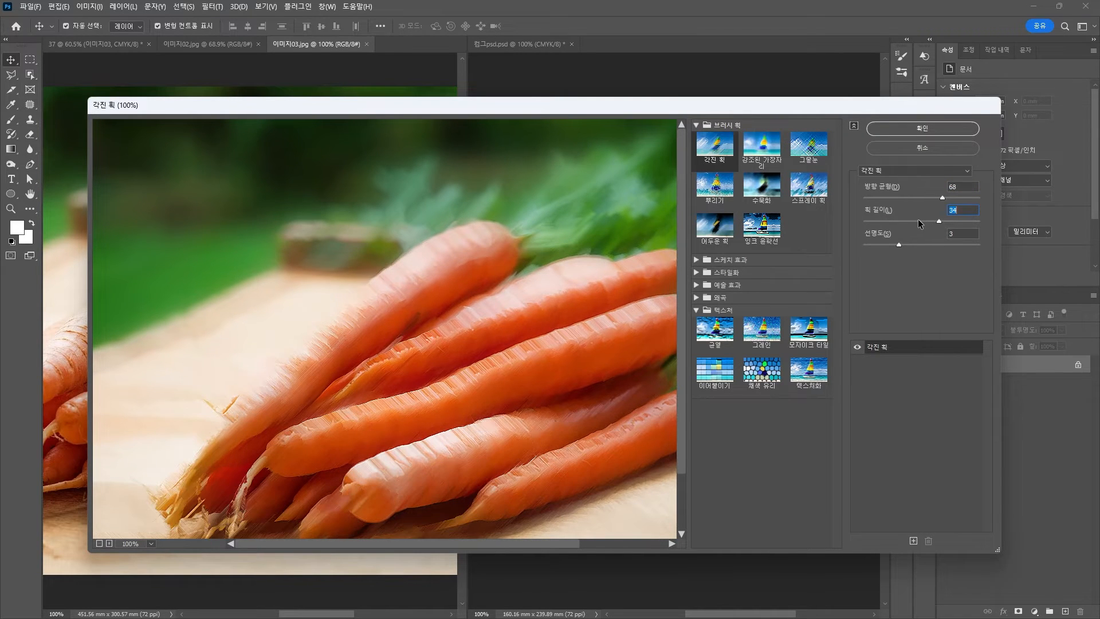
pyautogui.moveTo(903, 246); pyautogui.dragTo(916, 242)
pyautogui.click(922, 131)
# Save the filtered carrot photo at JPEG quality 12 and close it to return to the poster.
pyautogui.hotkey('ctrl', 's')
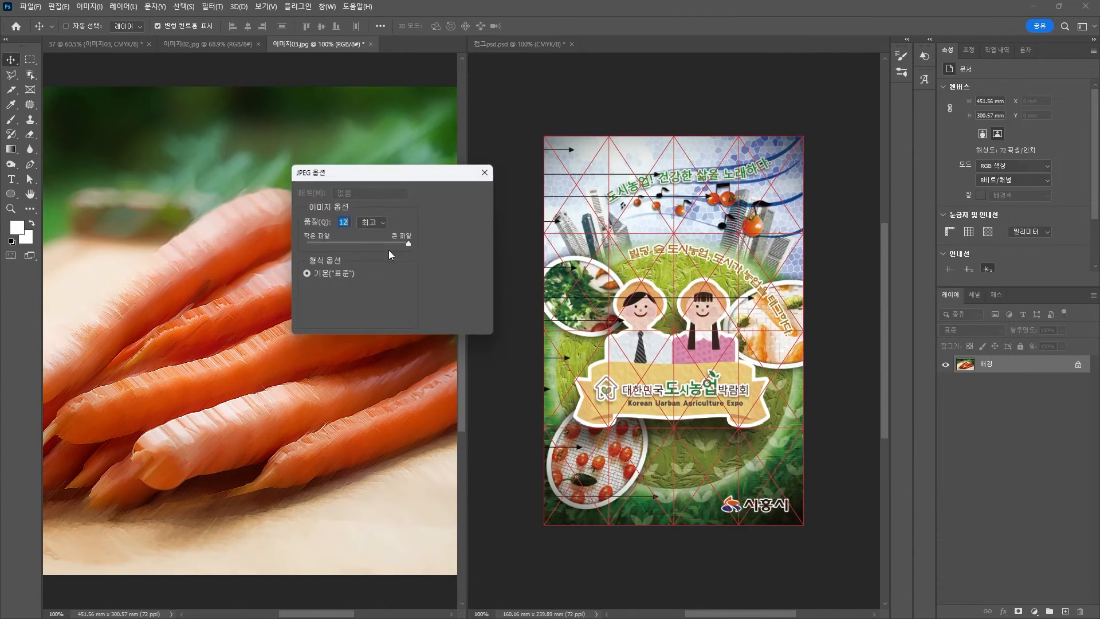
pyautogui.click(458, 187)
pyautogui.click(367, 44)
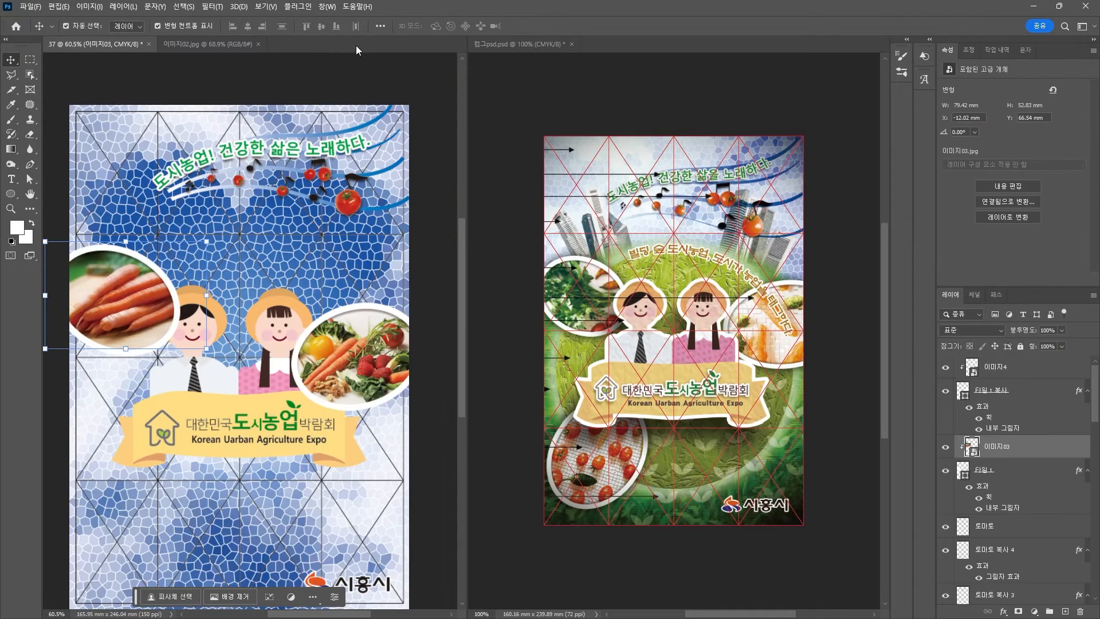
# Apply an Extrude filter to the 이미지4 photo with random blocks, size 30 pixels and depth 5.
pyautogui.click(364, 358)
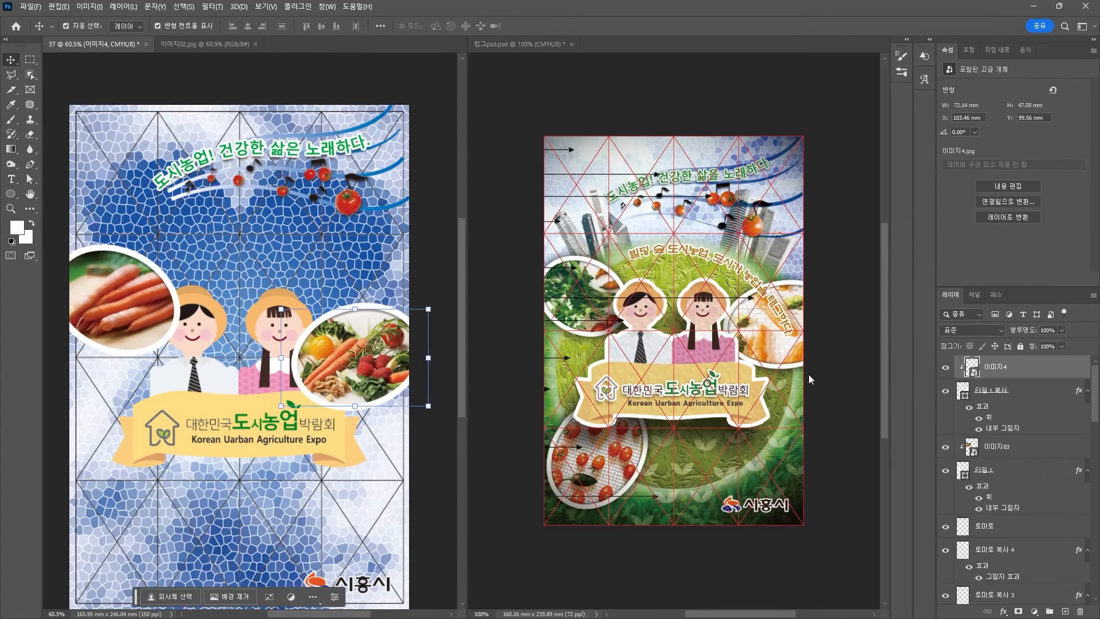
pyautogui.click(212, 6)
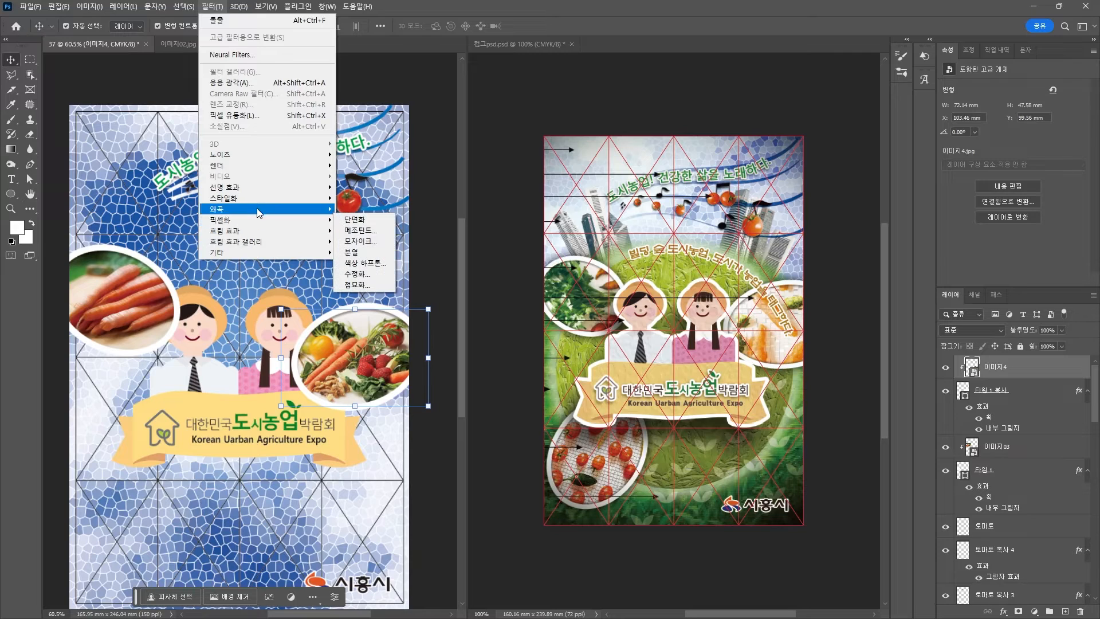
pyautogui.moveTo(261, 198)
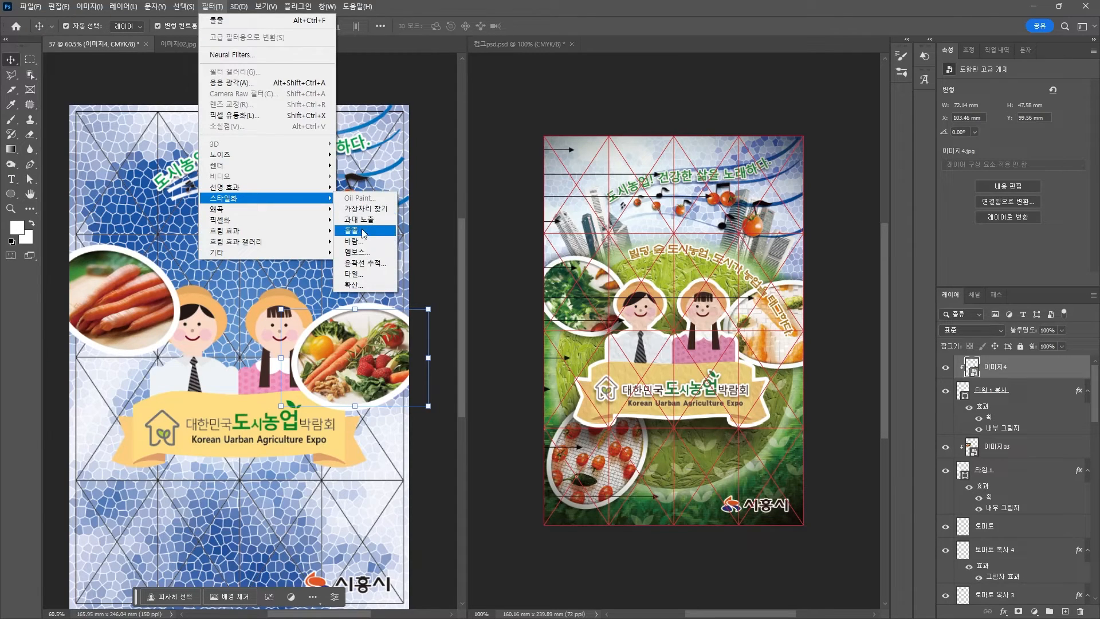
pyautogui.click(333, 231)
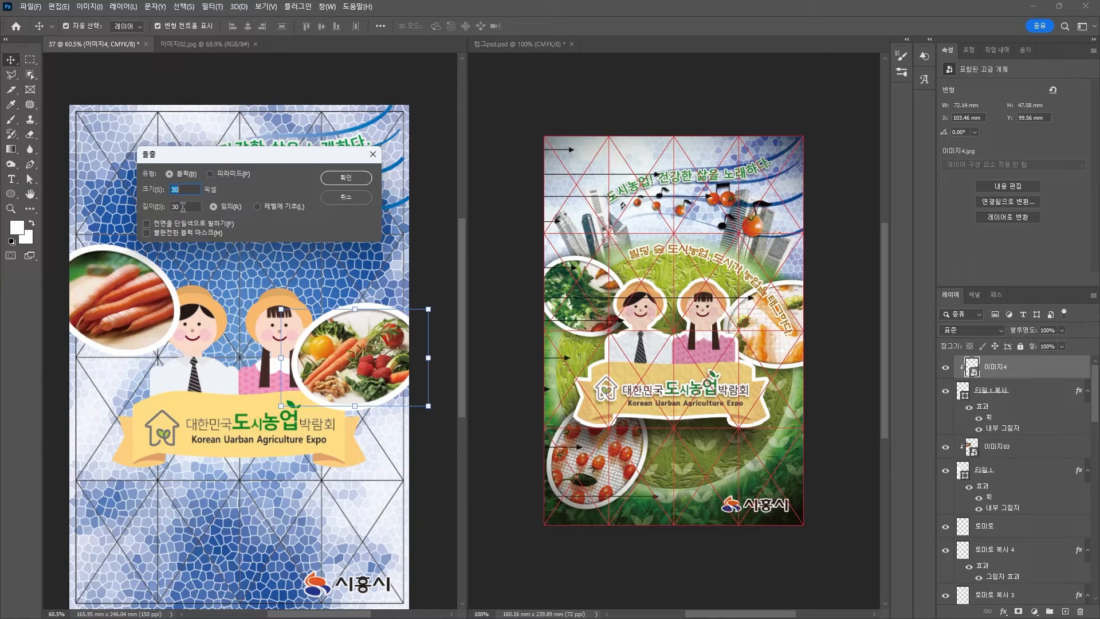
pyautogui.press('Tab')
pyautogui.click(346, 180)
# Reduce the block size of the 이미지4 Extrude smart filter to 20 pixels and save the poster.
pyautogui.scroll(5, 378, 384)
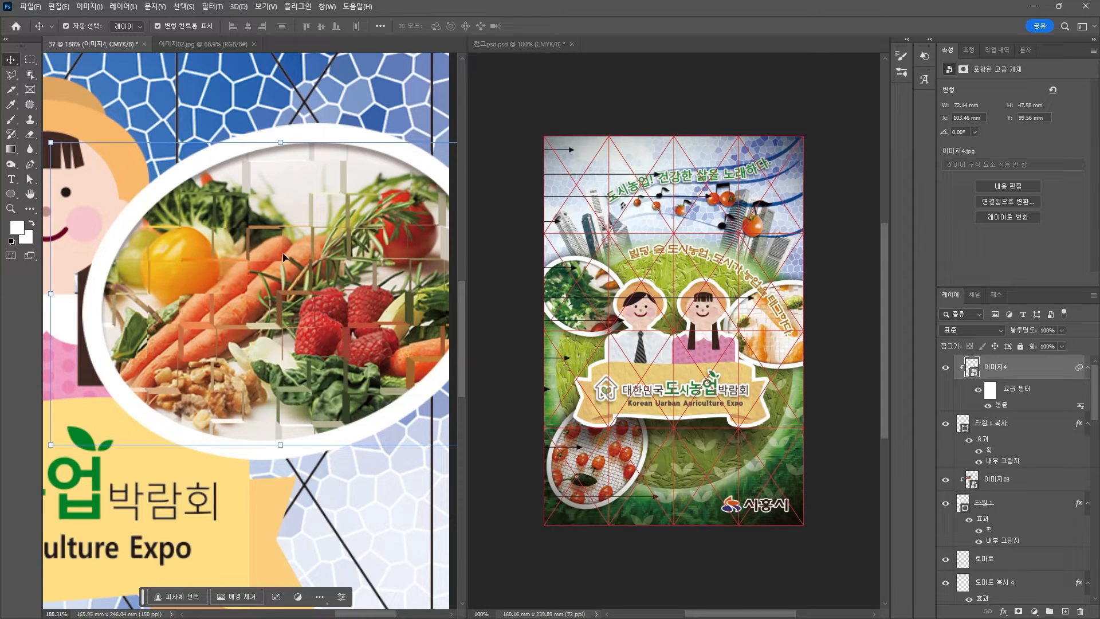
pyautogui.doubleClick(1011, 405)
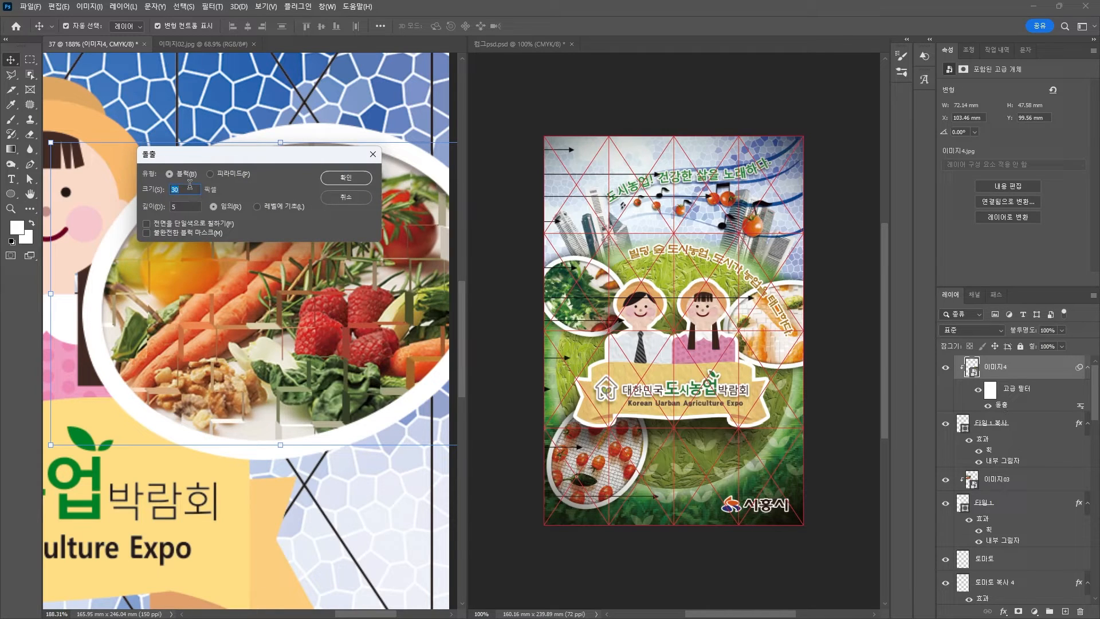
pyautogui.write('20')
pyautogui.click(346, 180)
pyautogui.scroll(-6, 363, 342)
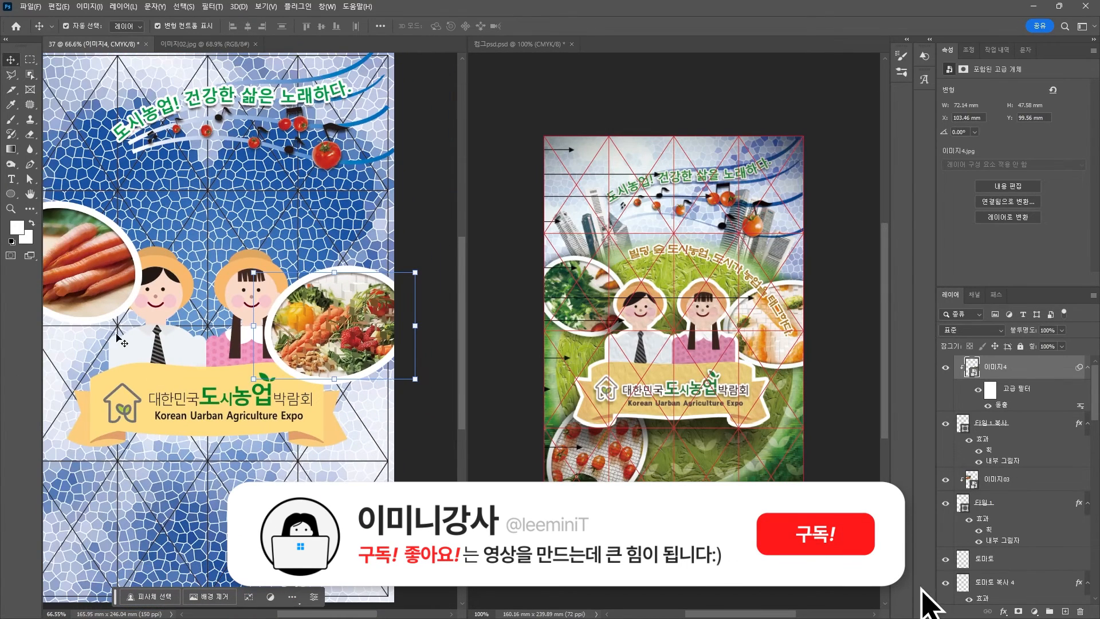
pyautogui.hotkey('ctrl', 's')
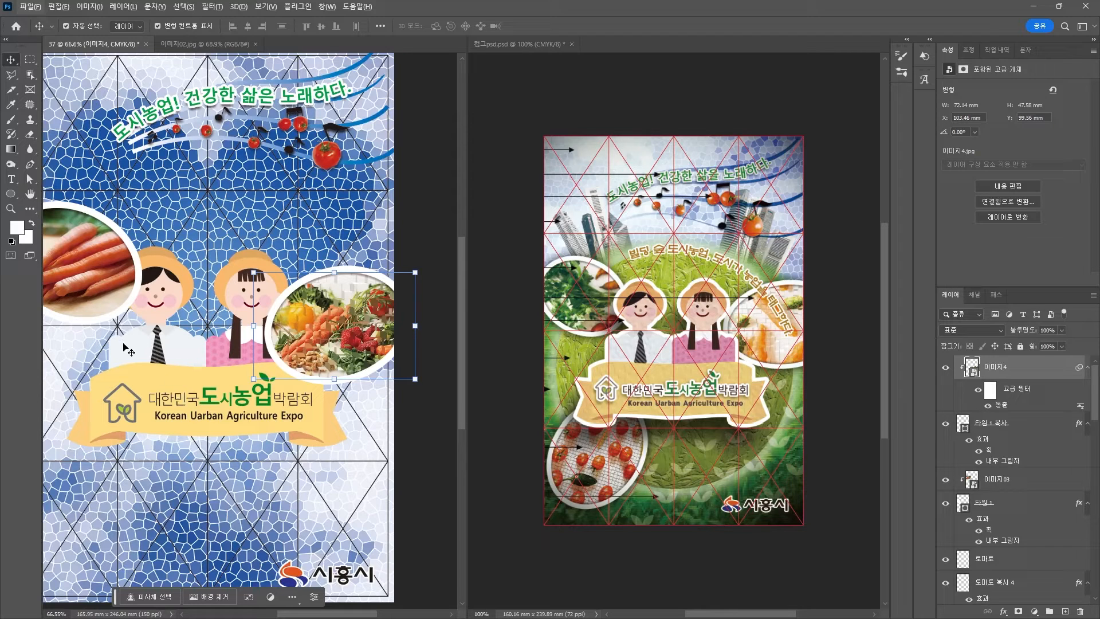
pyautogui.moveTo(122, 307); pyautogui.dragTo(204, 269)
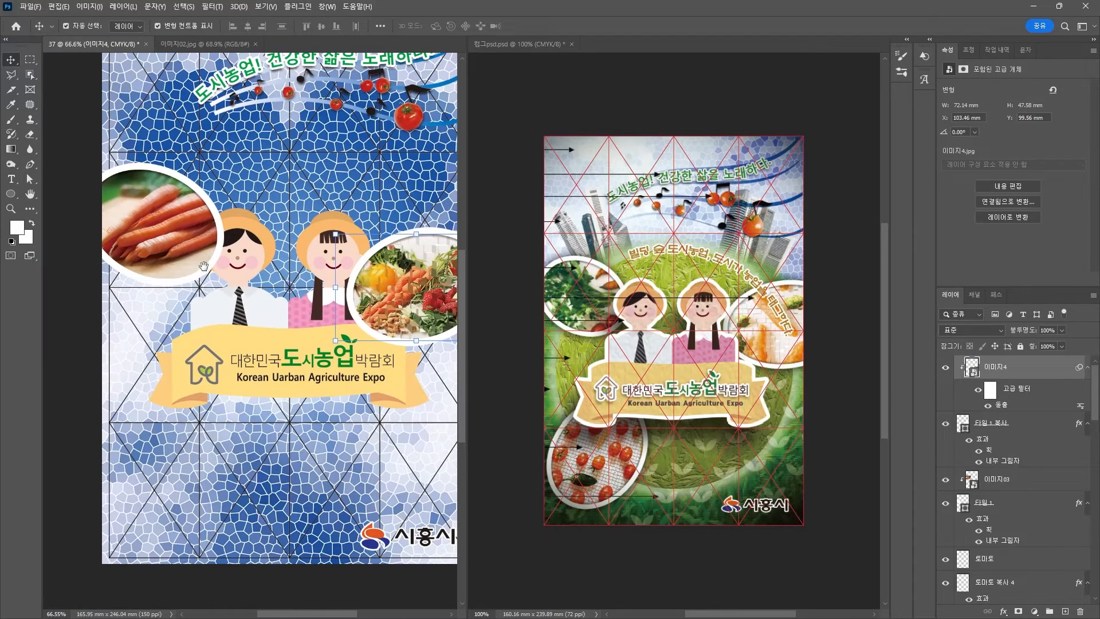
pyautogui.click(240, 314)
pyautogui.keyDown('shift'); pyautogui.click(292, 310); pyautogui.keyUp('shift')
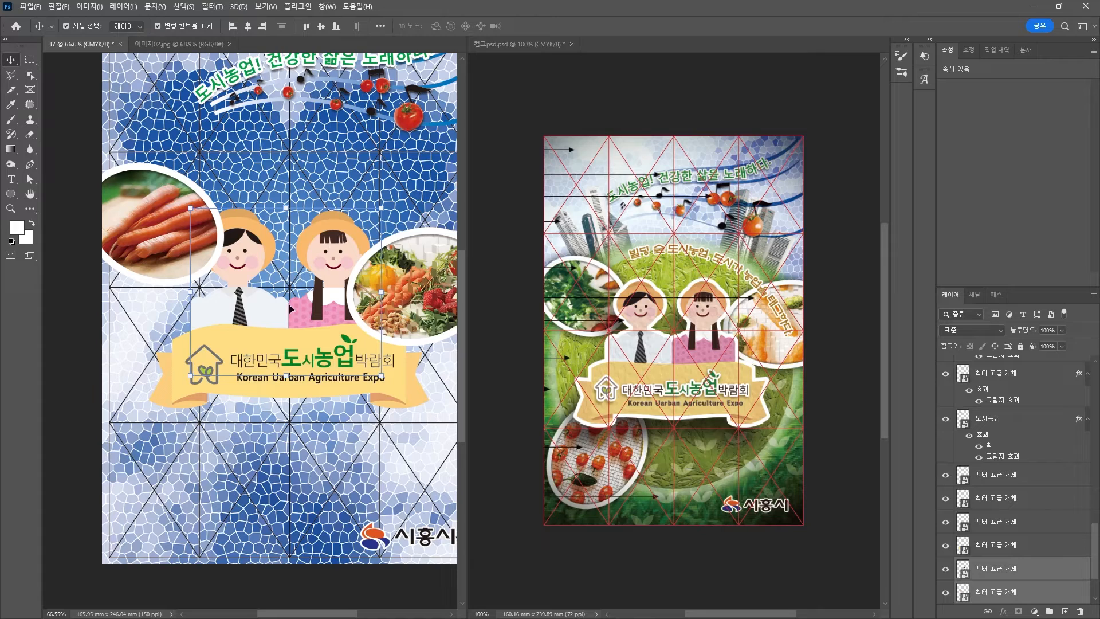
pyautogui.keyDown('shift'); pyautogui.click(252, 339); pyautogui.keyUp('shift')
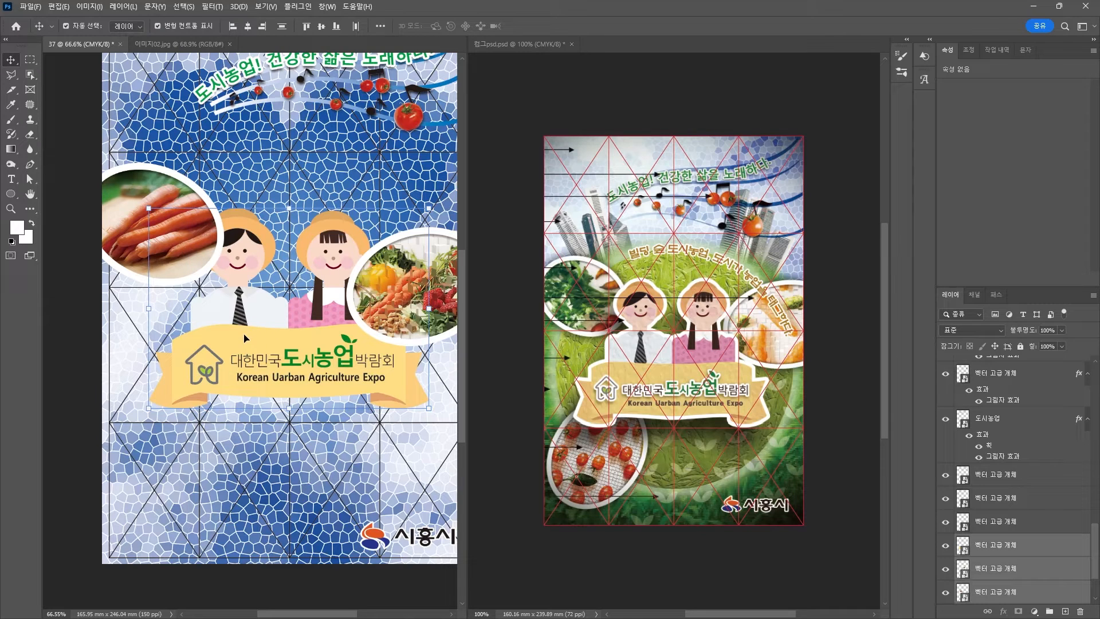
pyautogui.click(298, 364)
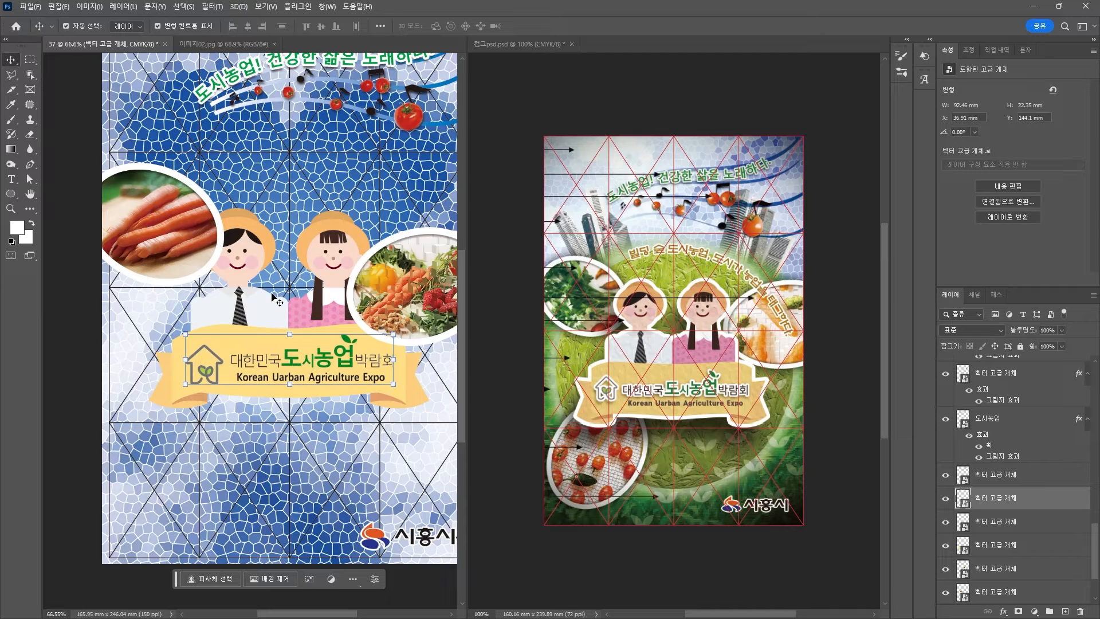
# Duplicate the boy, girl and ribbon banner layers together and merge the three copies into a single layer.
pyautogui.click(279, 297)
pyautogui.keyDown('shift'); pyautogui.click(338, 246); pyautogui.keyUp('shift')
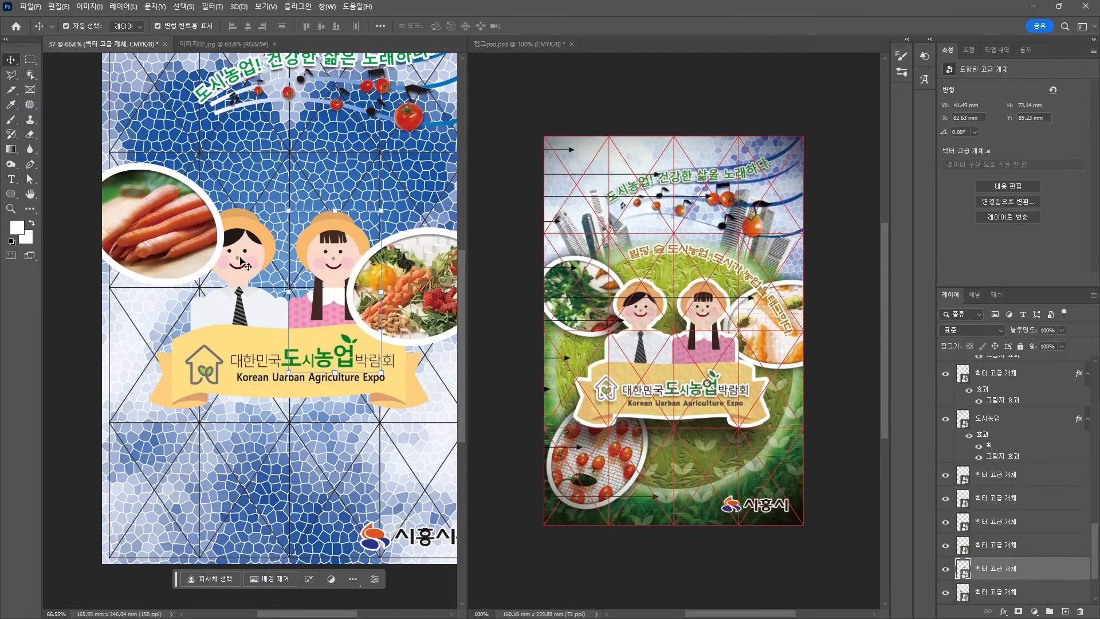
pyautogui.keyDown('shift'); pyautogui.click(245, 332); pyautogui.keyUp('shift')
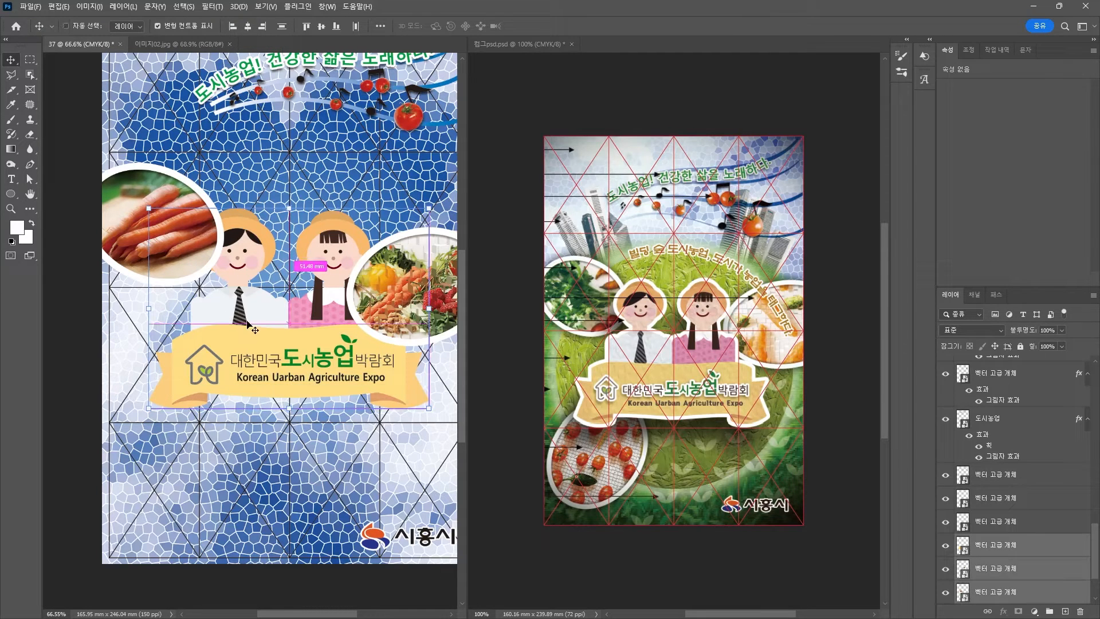
pyautogui.hotkey('ctrl', 'j')
pyautogui.scroll(-3, 1020, 565)
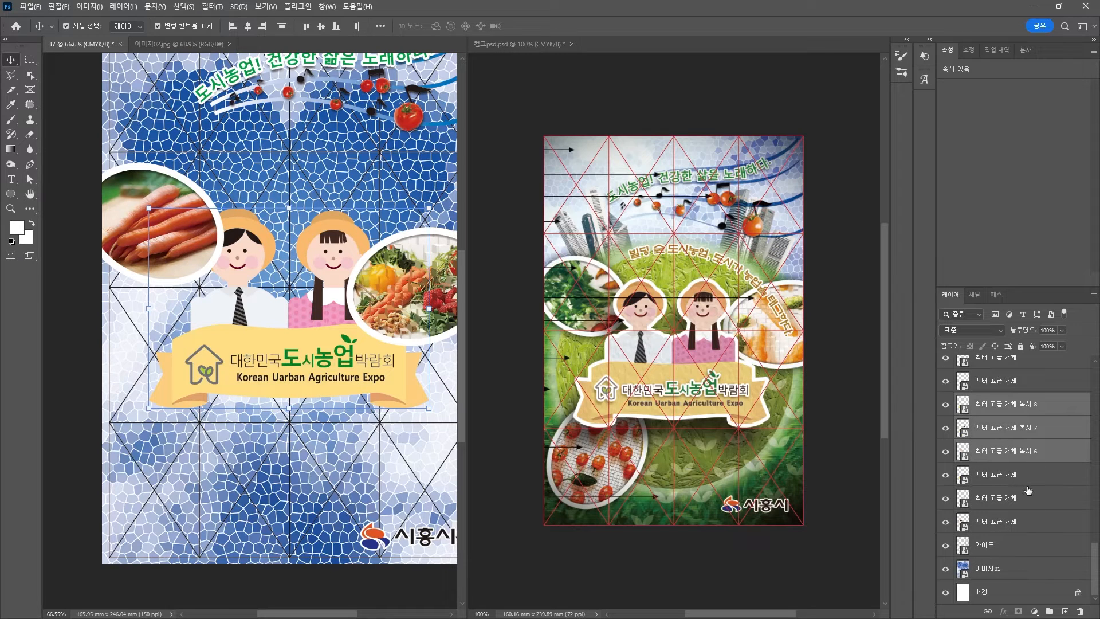
pyautogui.hotkey('ctrl', 'e')
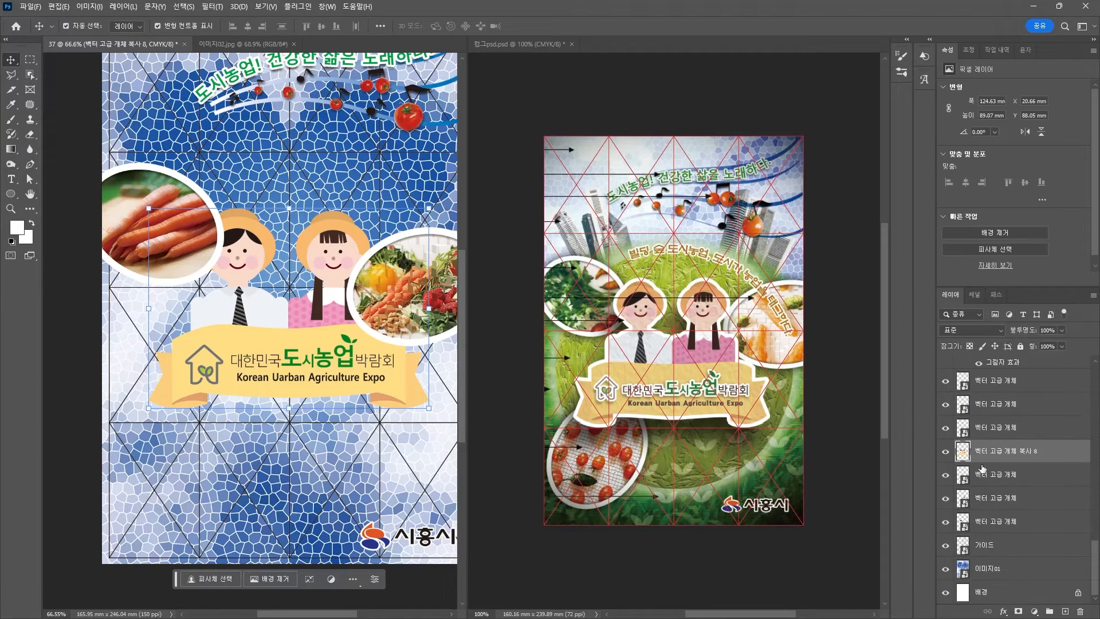
# Hide the three original boy, girl and banner layers, and toggle the visibility of their merged copy.
pyautogui.moveTo(944, 481); pyautogui.dragTo(946, 523)
pyautogui.click(949, 453)
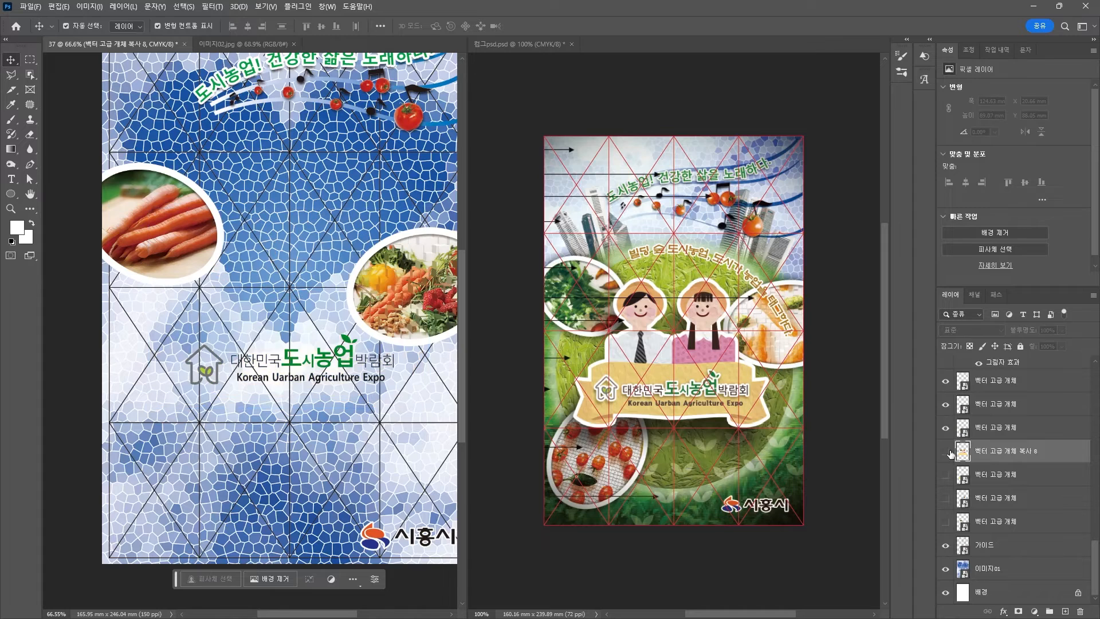
# Make the layer with the two characters and the yellow ribbon banner visible in the poster.
pyautogui.click(949, 453)
pyautogui.click(949, 453)
pyautogui.click(949, 453)
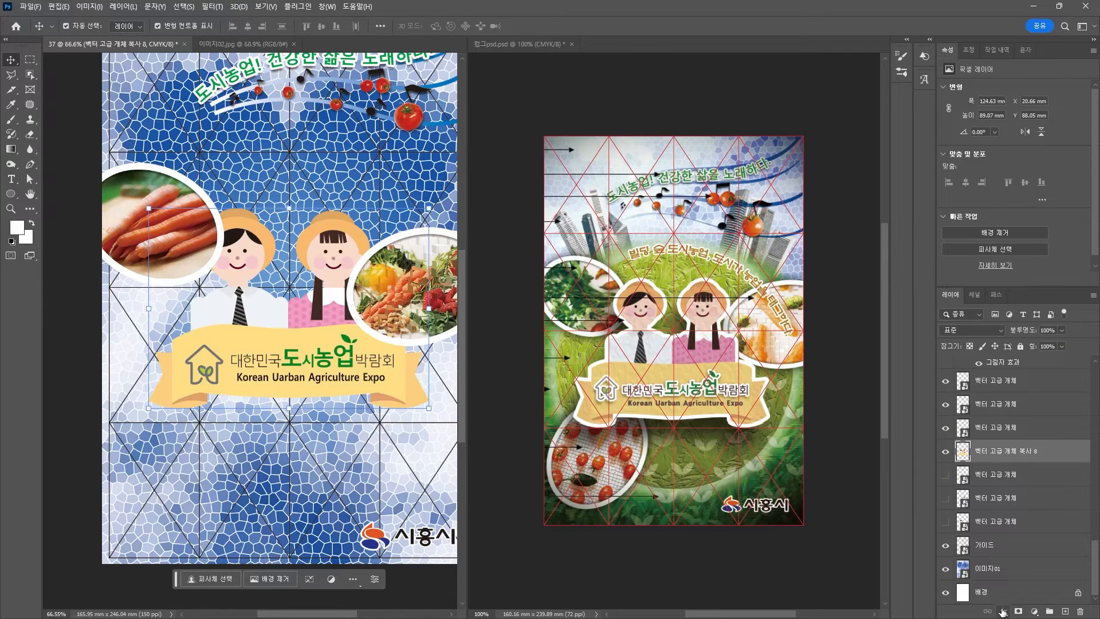
pyautogui.click(1004, 611)
pyautogui.click(1030, 514)
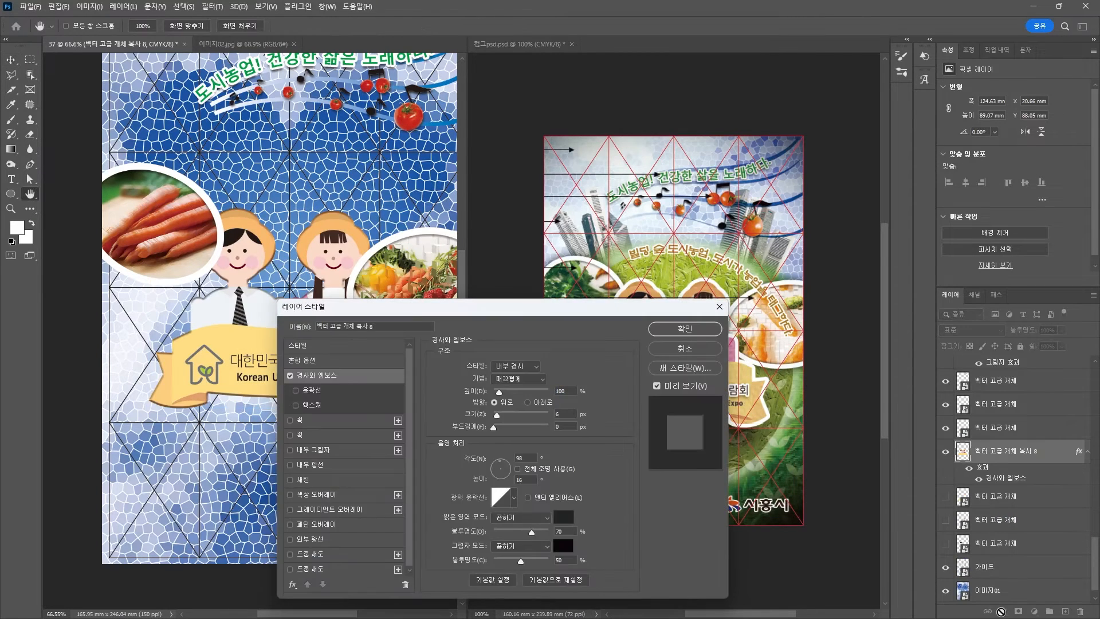
pyautogui.click(685, 347)
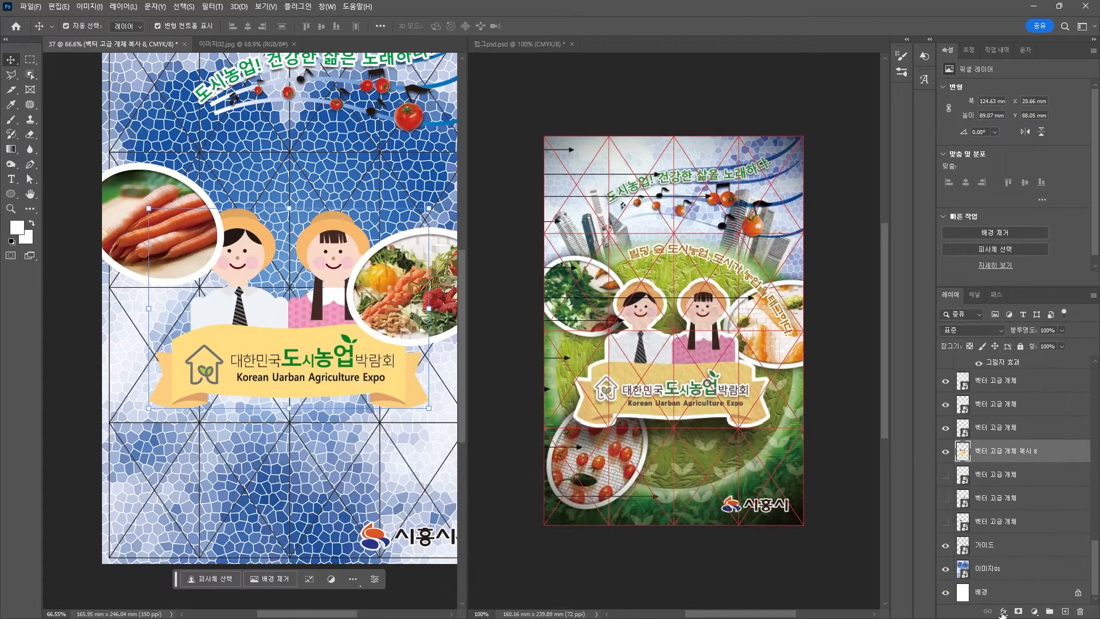
# Add a white outside stroke layer style to the characters and ribbon artwork.
pyautogui.click(1003, 611)
pyautogui.press('Escape')
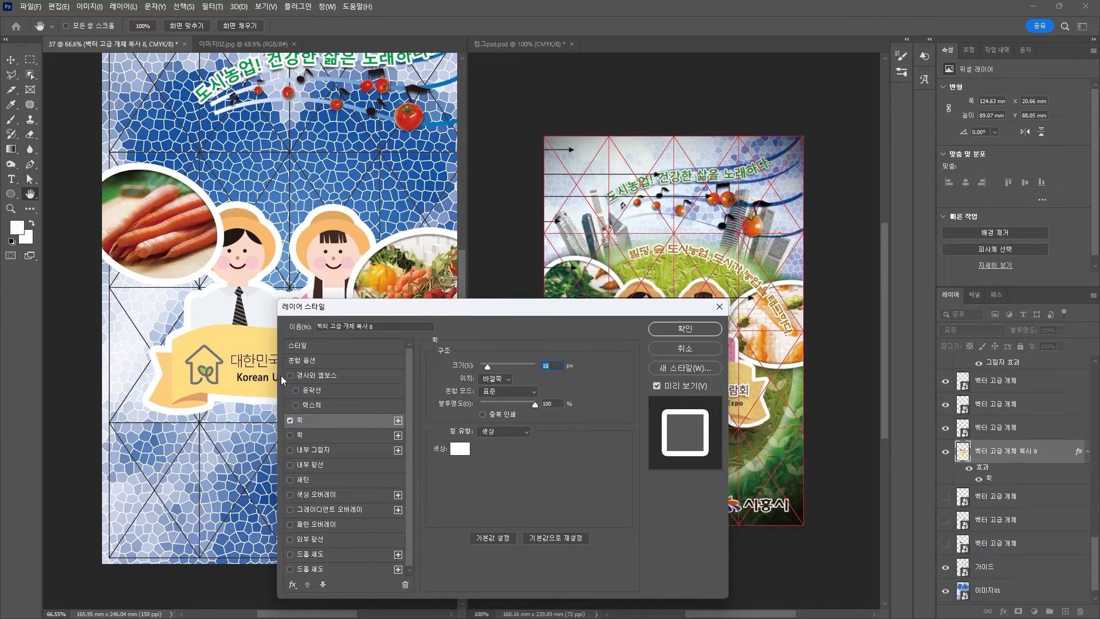
pyautogui.press('Return')
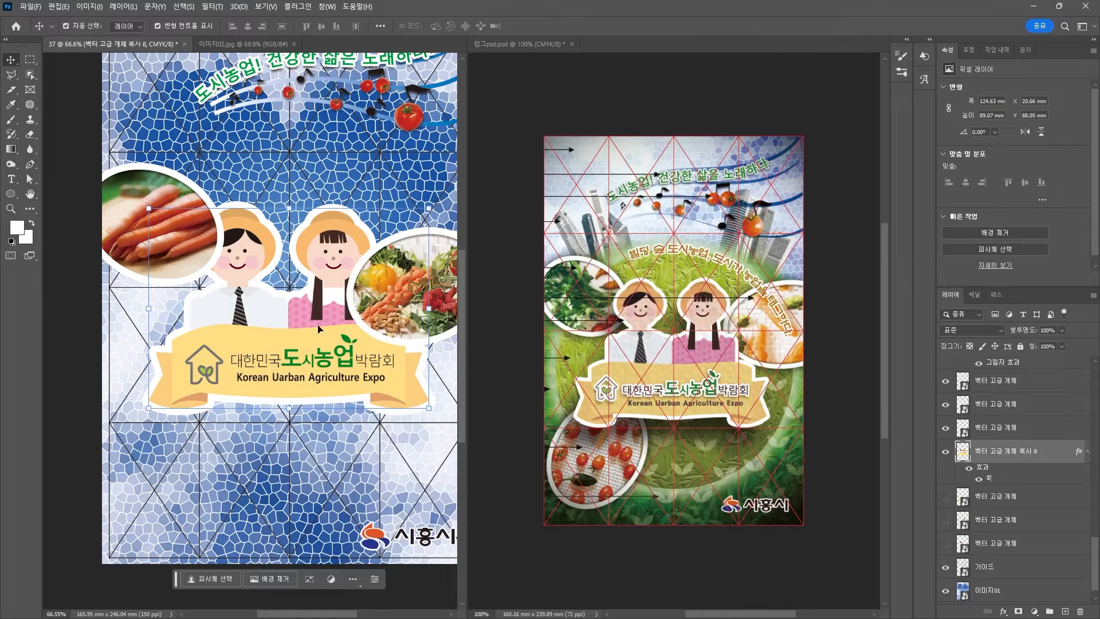
# Duplicate the expo logo layer on the ribbon and hide the original logo layer.
pyautogui.keyDown('ctrl'); pyautogui.click(221, 363); pyautogui.keyUp('ctrl')
pyautogui.moveTo(221, 364); pyautogui.dragTo(227, 358)
pyautogui.moveTo(307, 379); pyautogui.dragTo(301, 383)
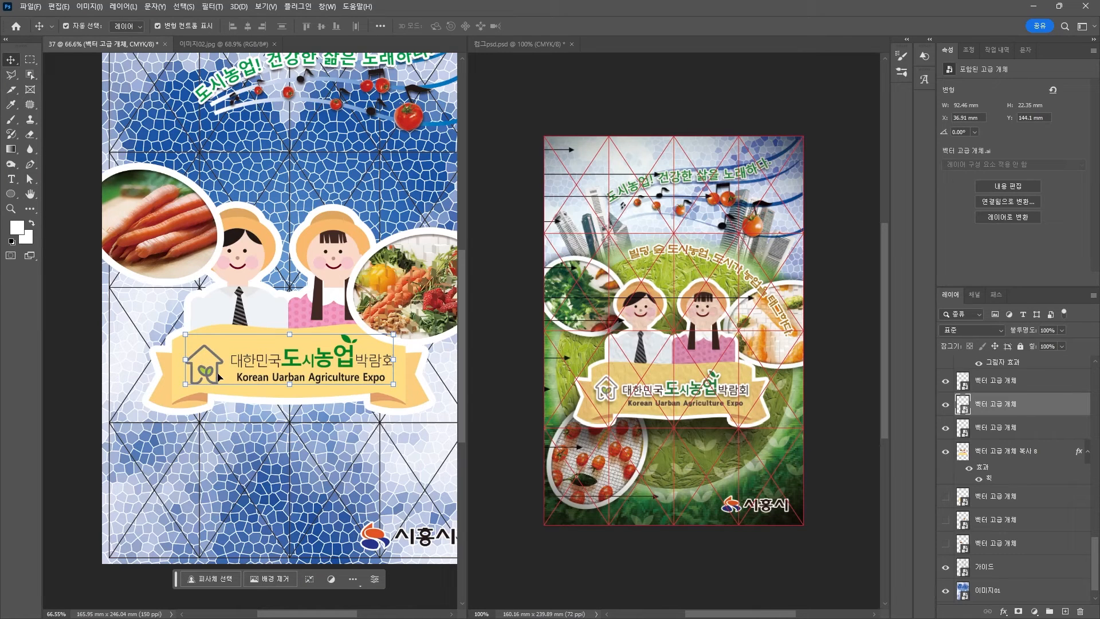
pyautogui.hotkey('ctrl', 'j')
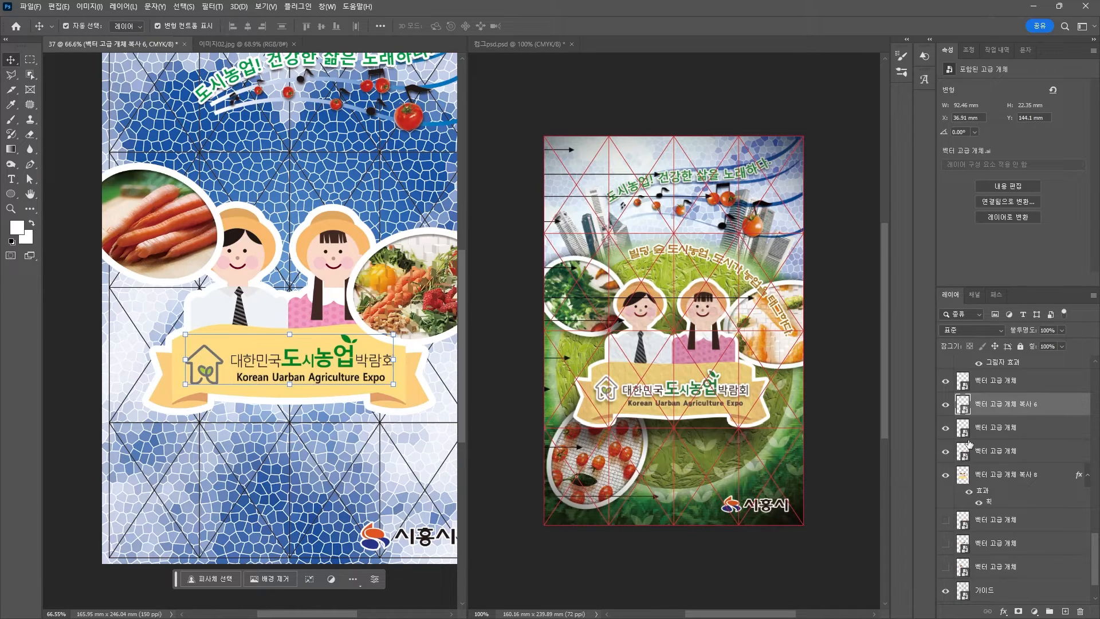
pyautogui.click(946, 428)
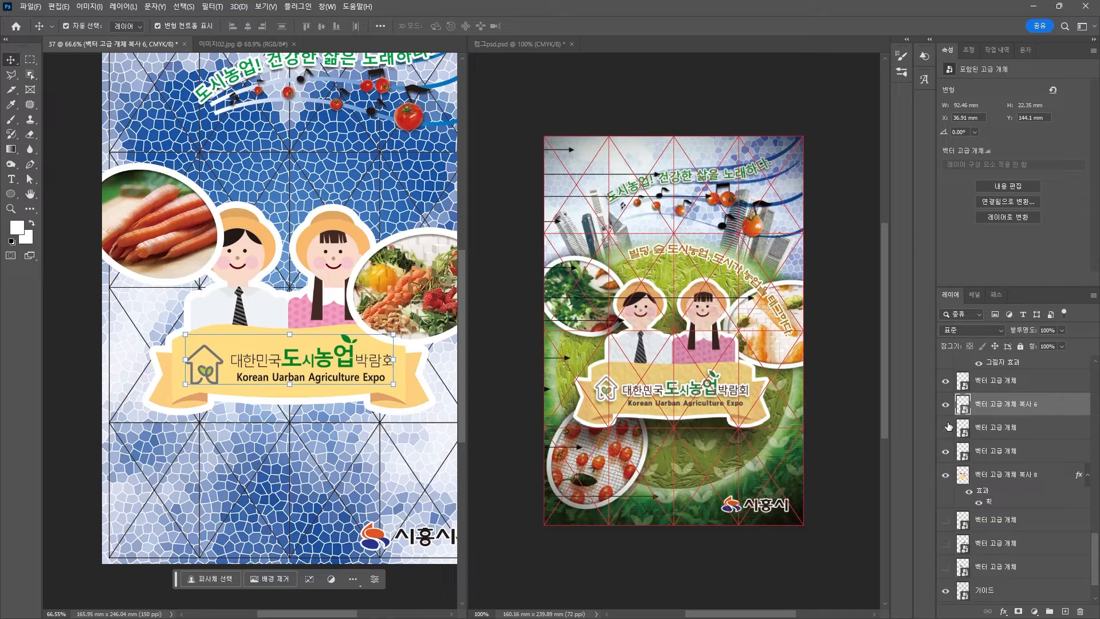
# Add a thin white outside stroke to the duplicated logo, leaving Bevel & Emboss off.
pyautogui.click(1004, 611)
pyautogui.click(1049, 530)
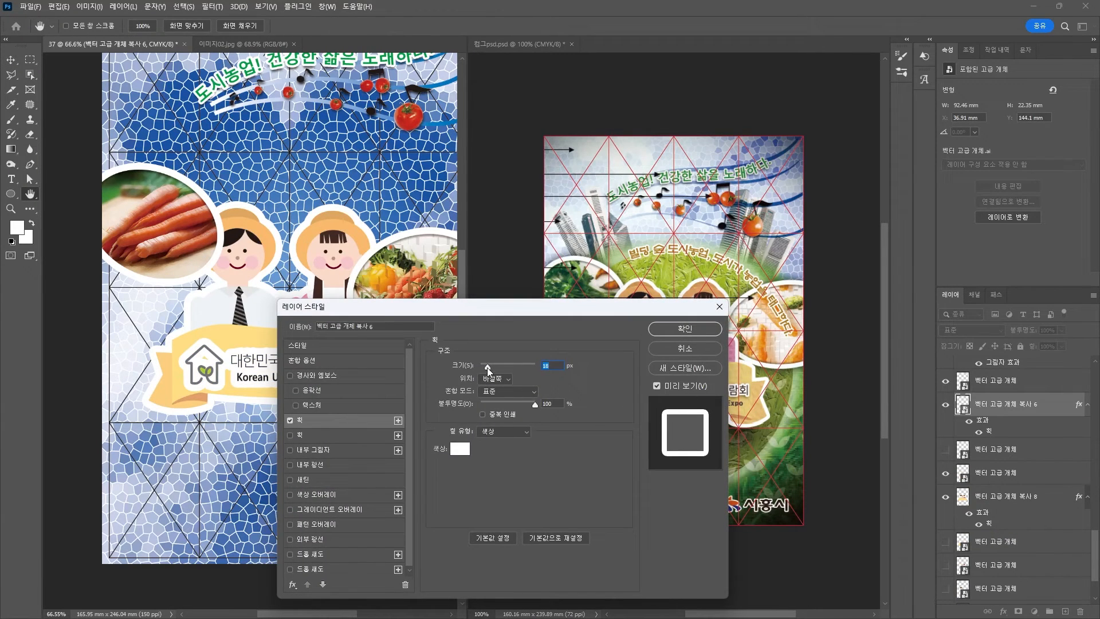
pyautogui.moveTo(487, 367); pyautogui.dragTo(485, 366)
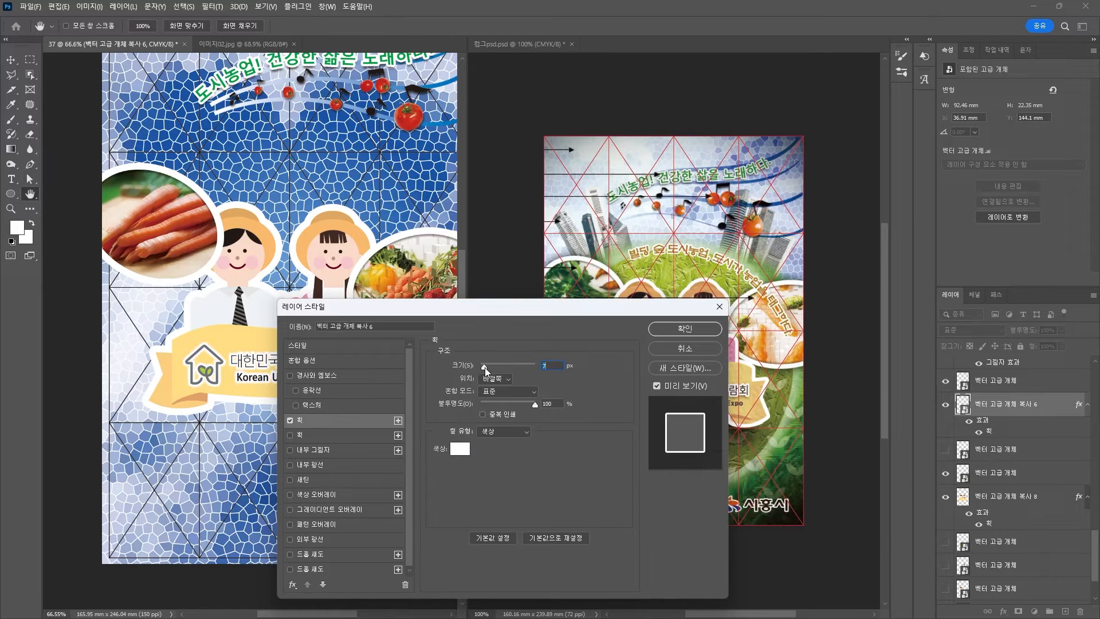
pyautogui.click(315, 376)
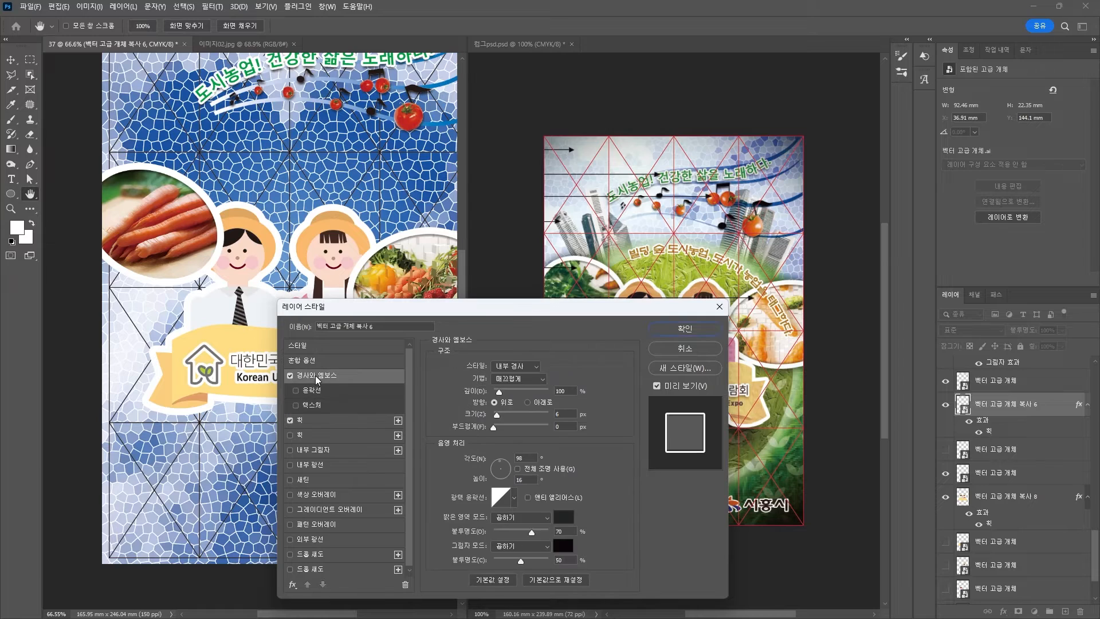
pyautogui.click(291, 376)
# Add a default Drop Shadow to the duplicated logo with a distance of 15 px and a higher opacity.
pyautogui.click(311, 570)
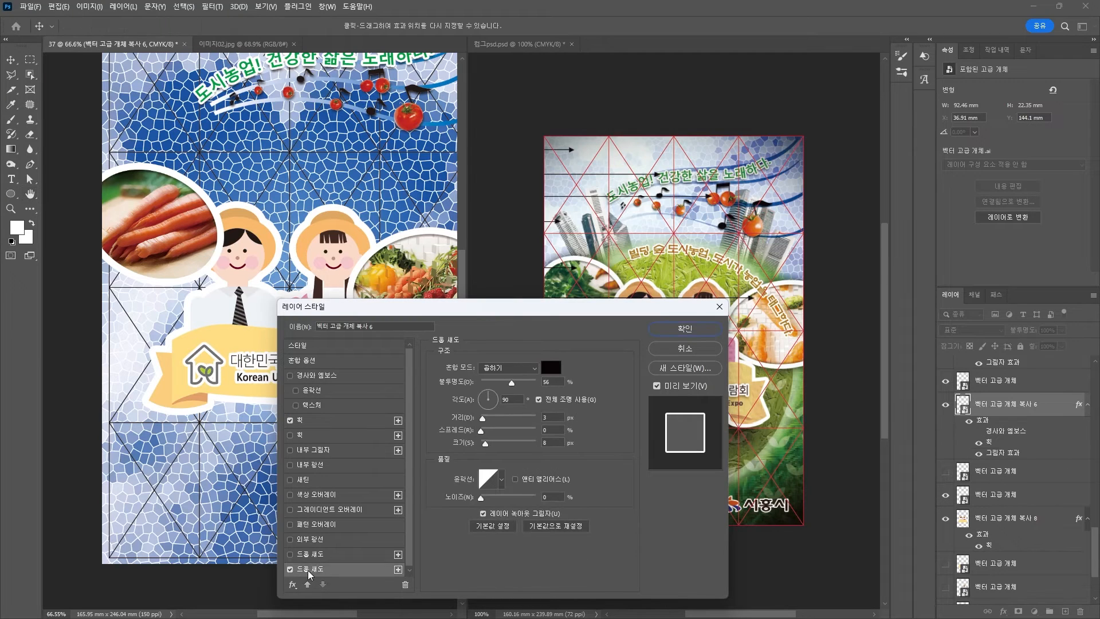
pyautogui.click(555, 526)
pyautogui.moveTo(484, 418); pyautogui.dragTo(490, 418)
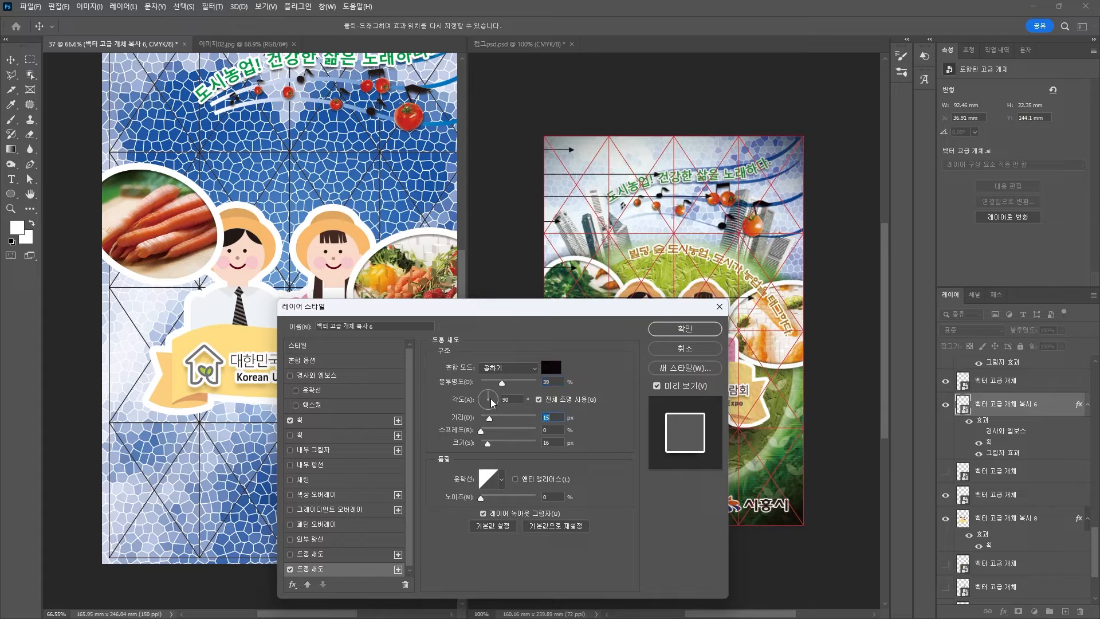
pyautogui.moveTo(503, 381); pyautogui.dragTo(526, 380)
pyautogui.press('Return')
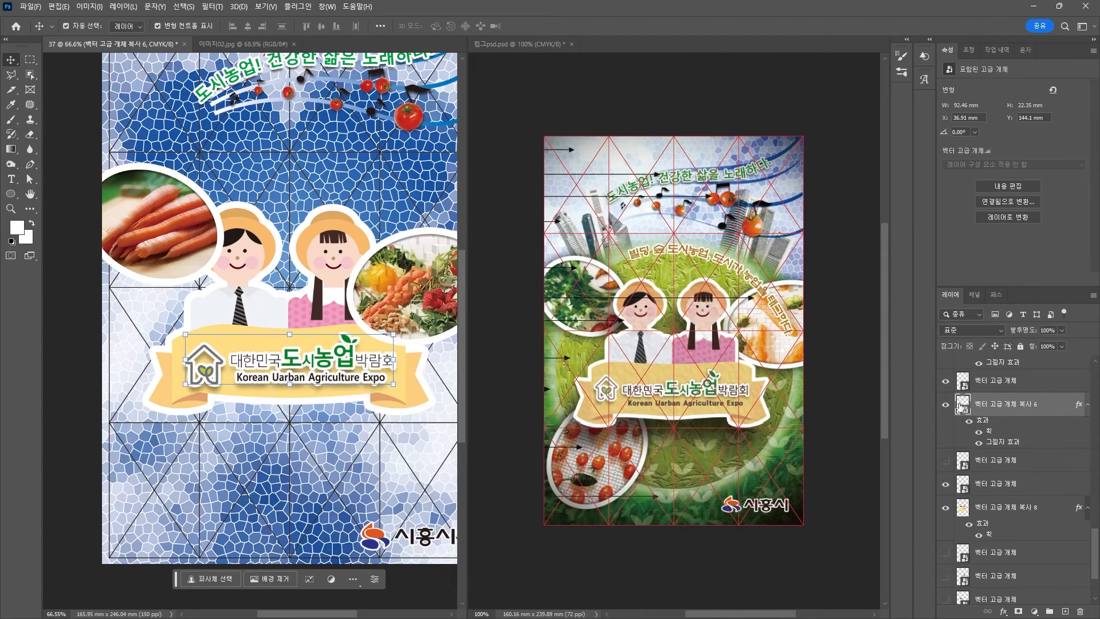
# Rename the styled logo layer to 도시농업박람회.
pyautogui.doubleClick(1000, 404)
pyautogui.write('ㅌ')
pyautogui.write('시농업박')
pyautogui.write('람회')
pyautogui.press('Return')
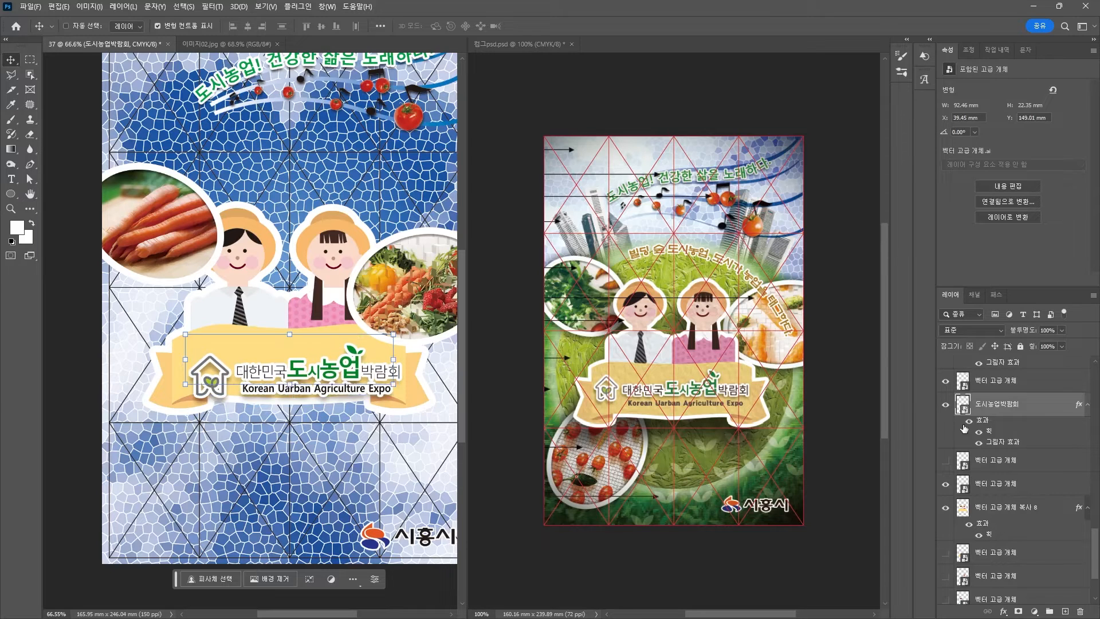
# Show the original logo layer, hide 도시농업박람회, and rasterize the original.
pyautogui.click(947, 462)
pyautogui.click(946, 405)
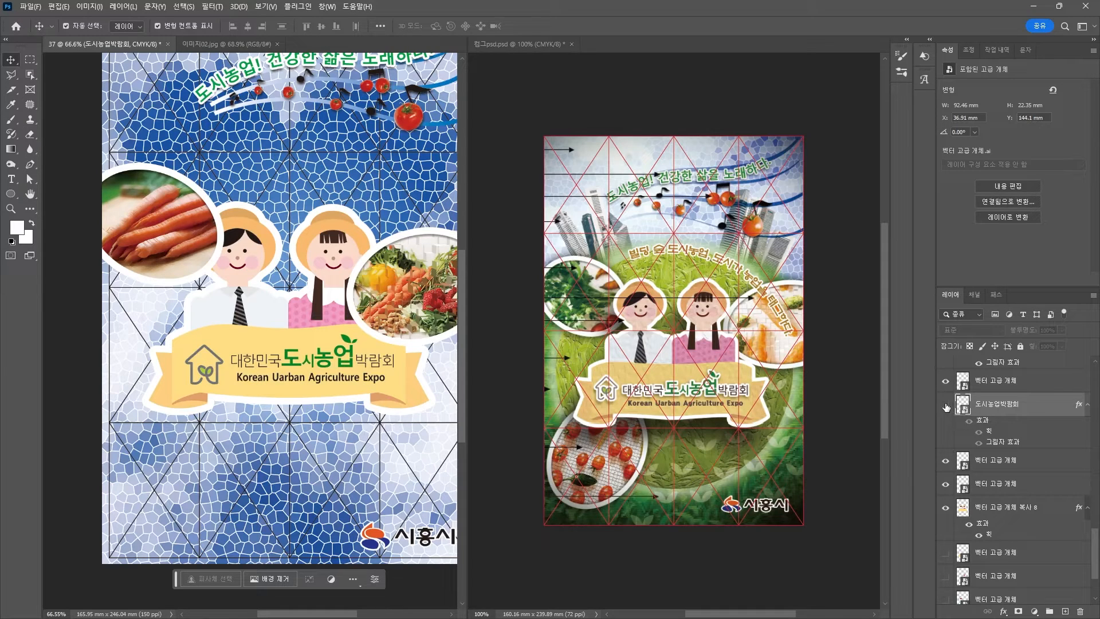
pyautogui.rightClick(990, 467)
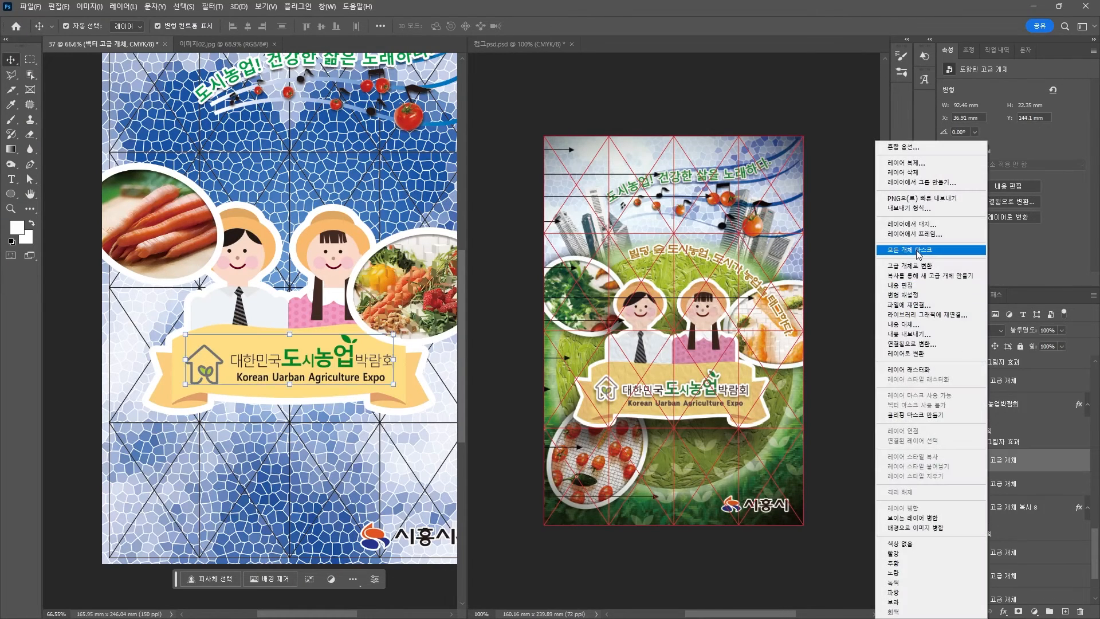
pyautogui.click(919, 373)
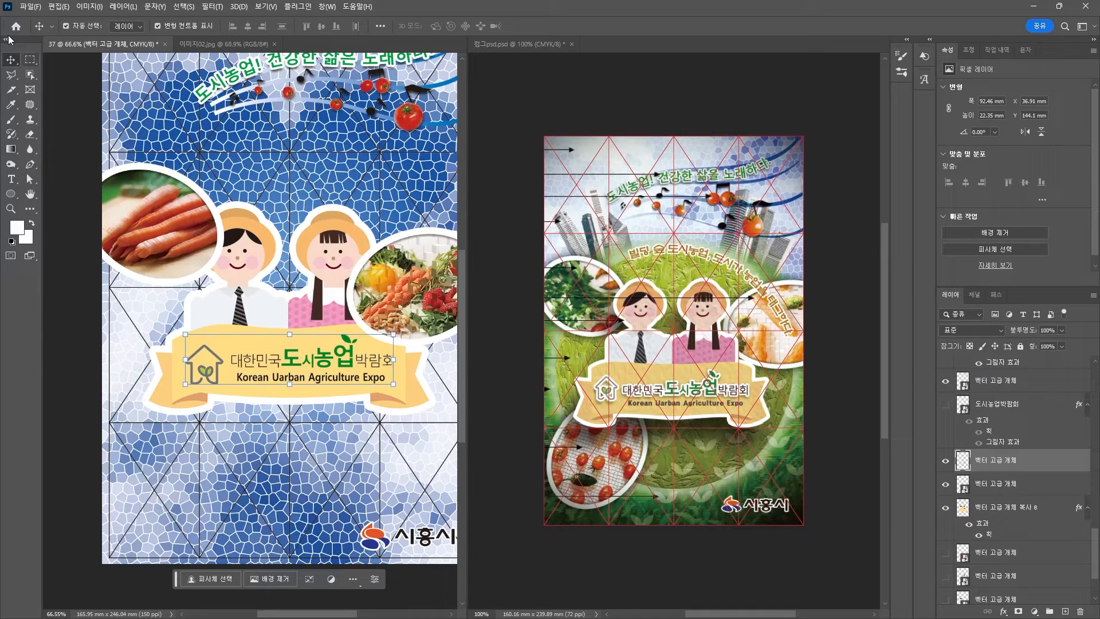
# Erase the Korean title and house icon from the rasterized original, keeping only "Korean Uarban Agriculture Expo".
pyautogui.click(30, 60)
pyautogui.moveTo(166, 323)
pyautogui.mouseDown()
pyautogui.moveTo(441, 354)
pyautogui.moveTo(431, 369)
pyautogui.mouseUp()
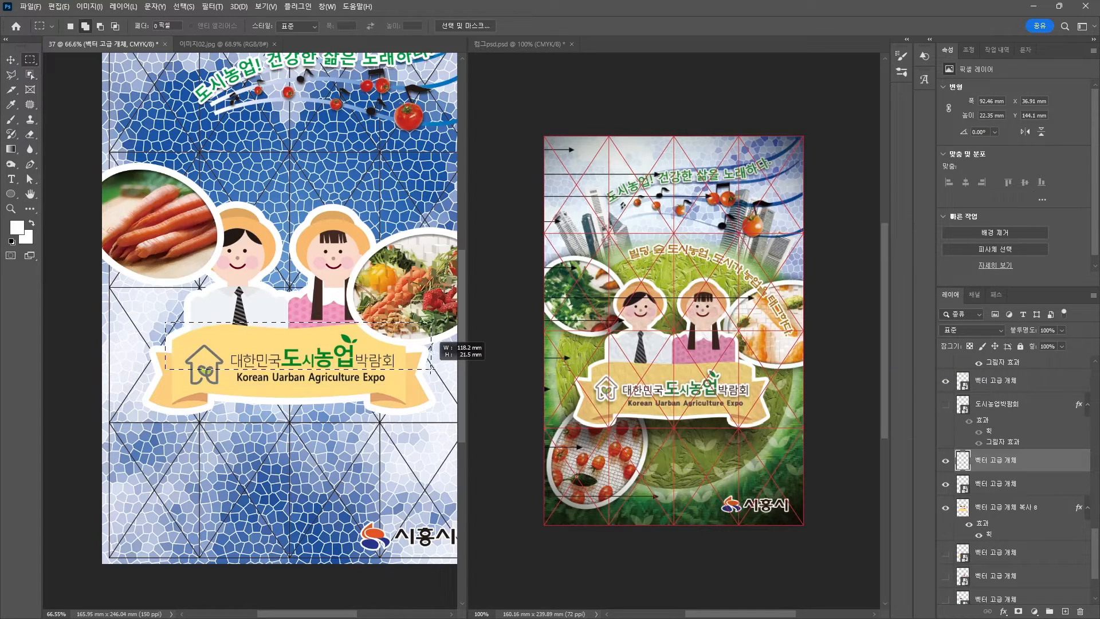
pyautogui.press('Delete')
pyautogui.hotkey('ctrl', 'd')
pyautogui.moveTo(185, 358); pyautogui.dragTo(225, 387)
pyautogui.press('Delete')
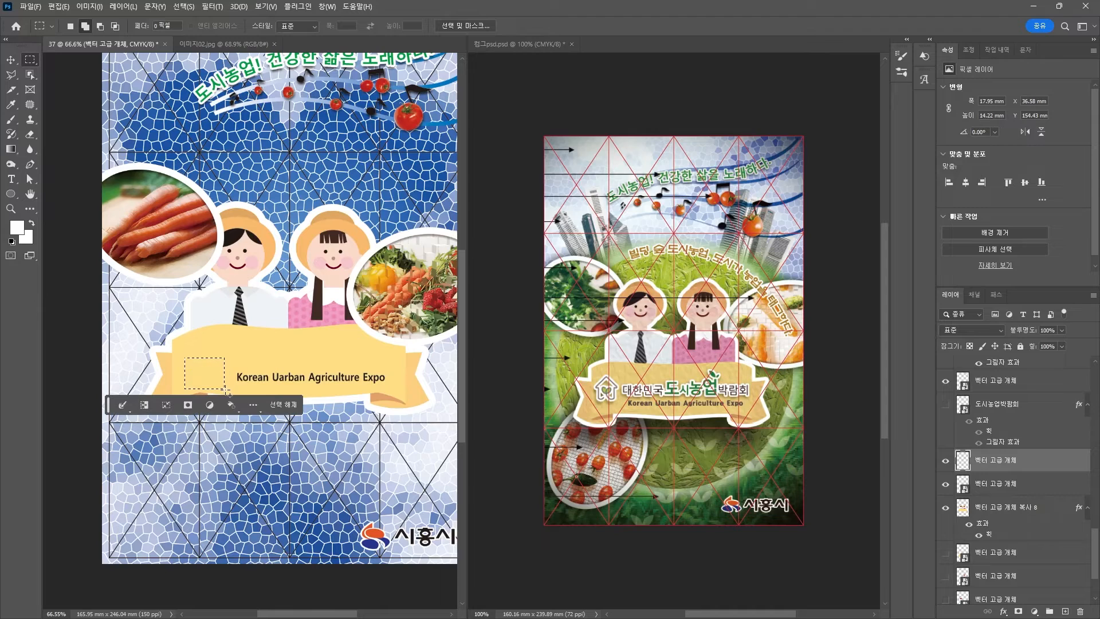
pyautogui.hotkey('ctrl', 'd')
# Show the 도시농업박람회 layer again and rasterize it while keeping its layer styles.
pyautogui.click(946, 404)
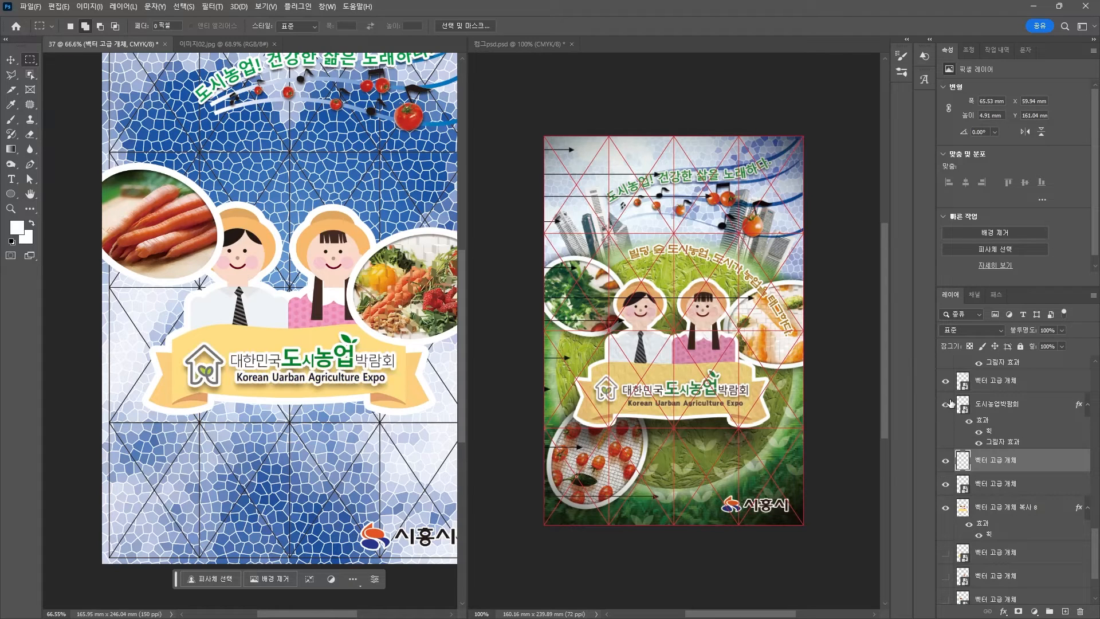
pyautogui.click(997, 404)
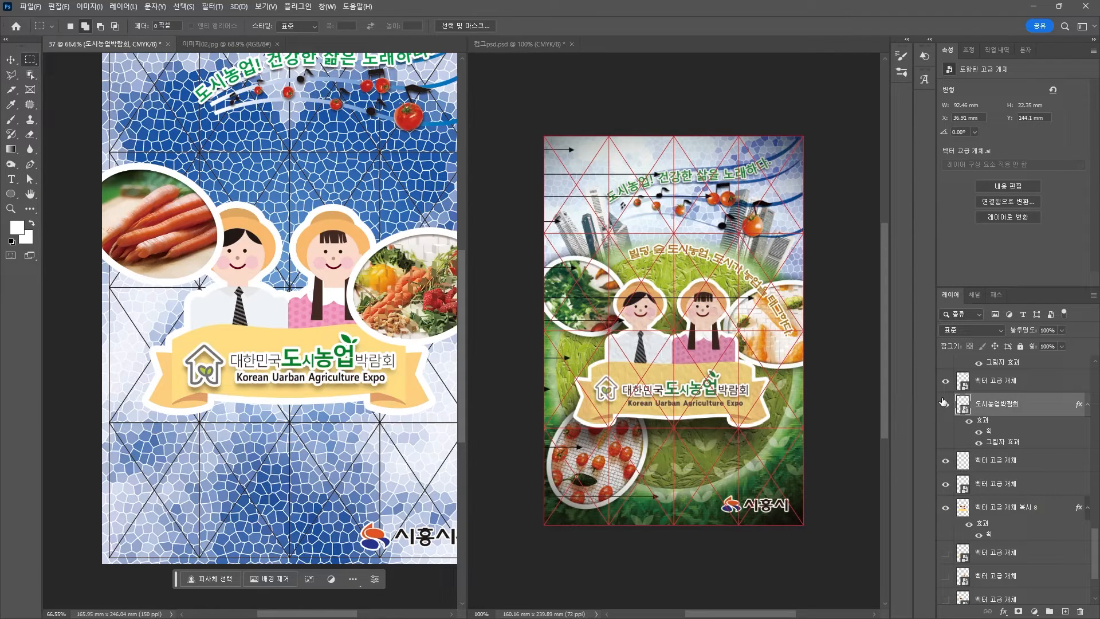
pyautogui.rightClick(986, 407)
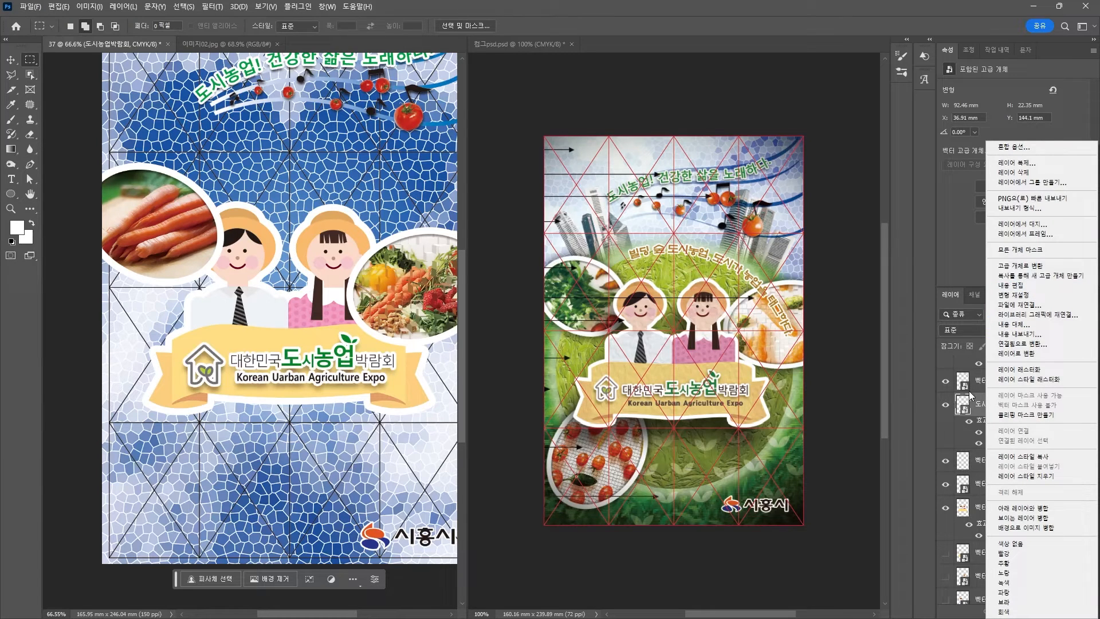
pyautogui.rightClick(979, 408)
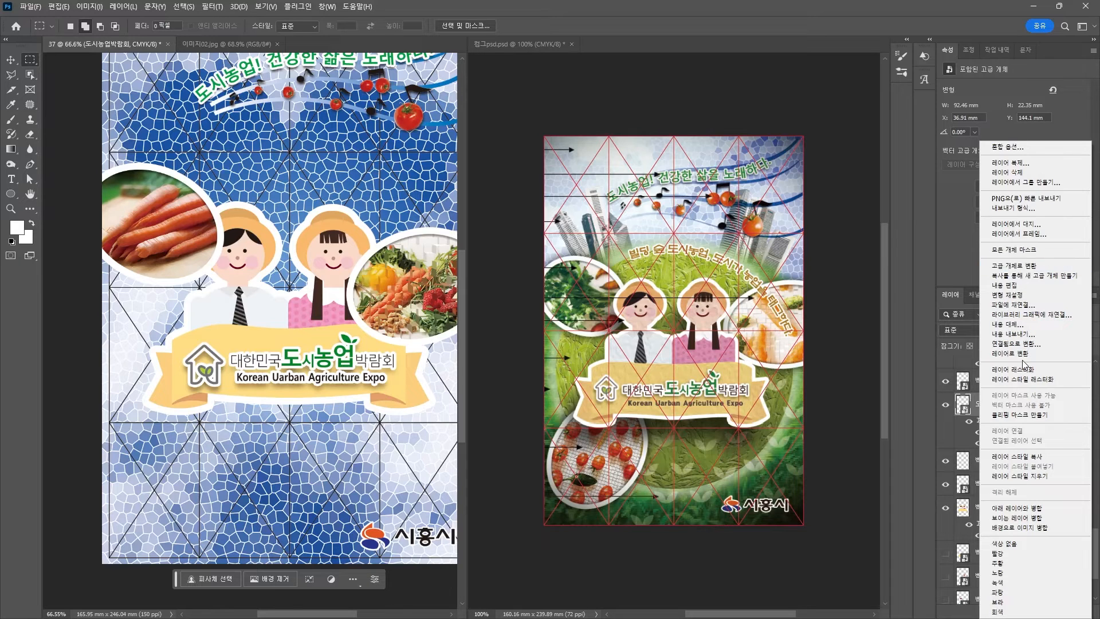
pyautogui.click(1014, 370)
# Erase the styled English subtitle line from the 도시농업박람회 layer with a rectangular selection.
pyautogui.scroll(3, 85, 343)
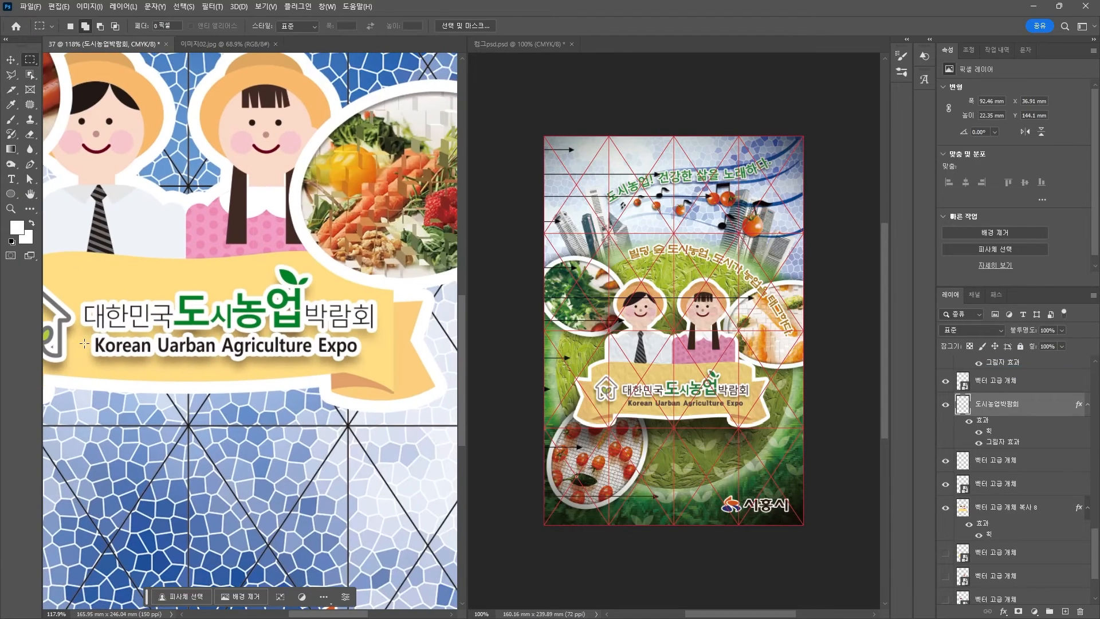
pyautogui.moveTo(86, 338); pyautogui.dragTo(367, 370)
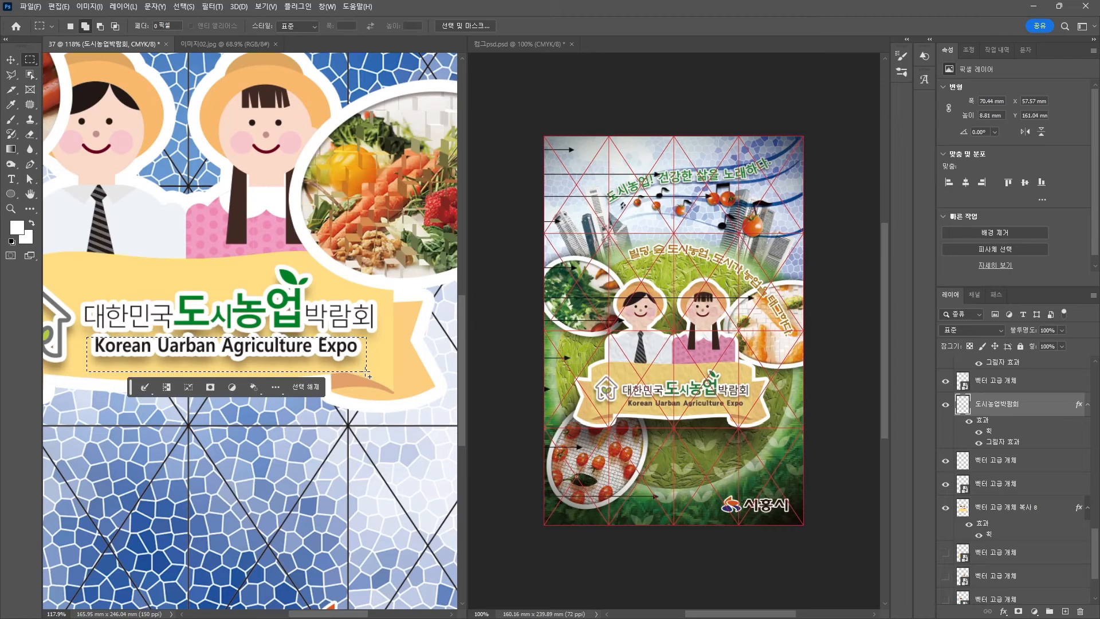
pyautogui.press('Delete')
pyautogui.hotkey('ctrl', 'd')
pyautogui.scroll(-3, 321, 320)
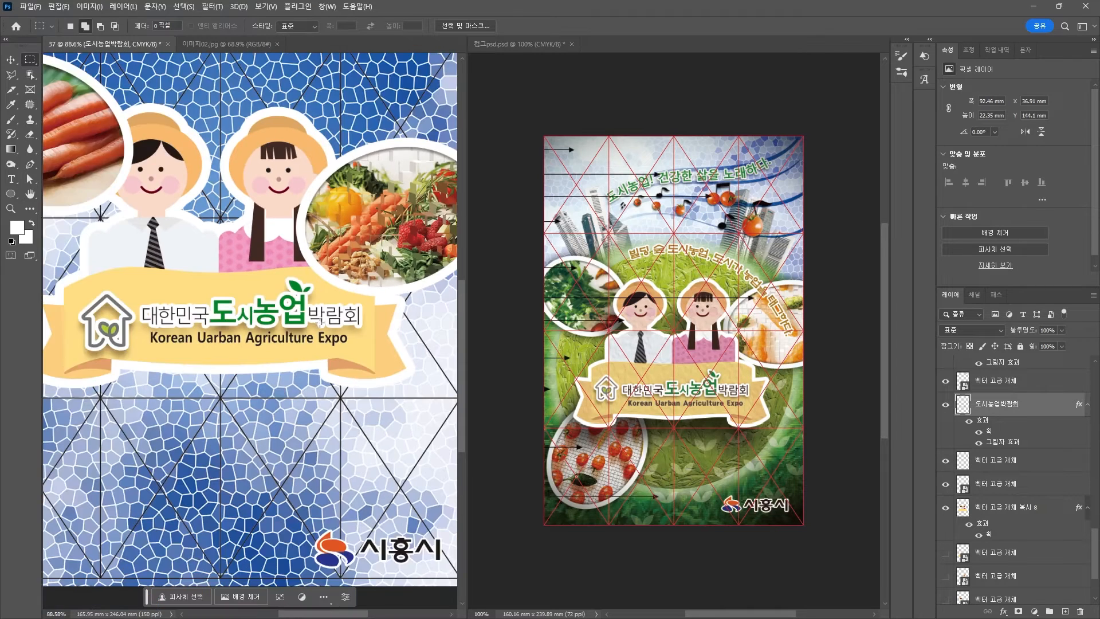
pyautogui.click(10, 59)
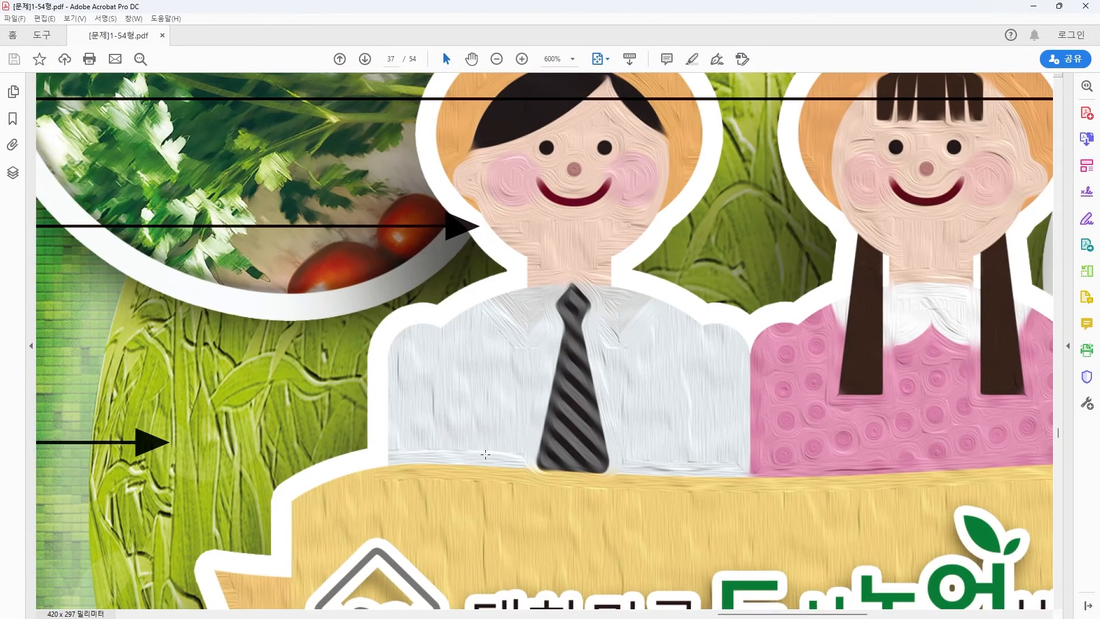
pyautogui.hotkey('ctrl', '1')
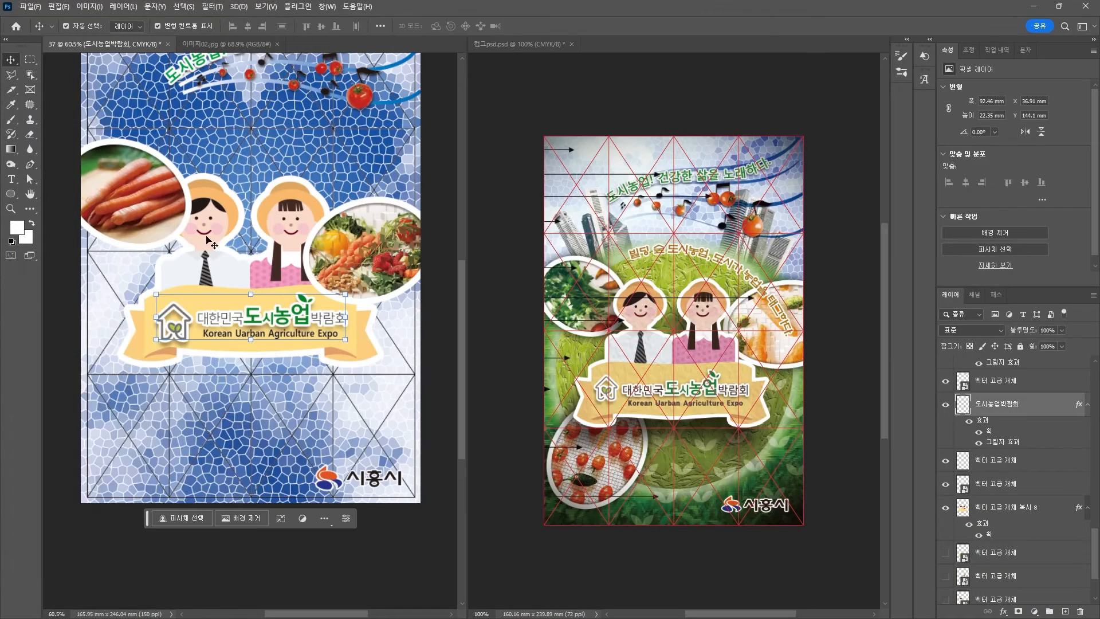
pyautogui.click(211, 240)
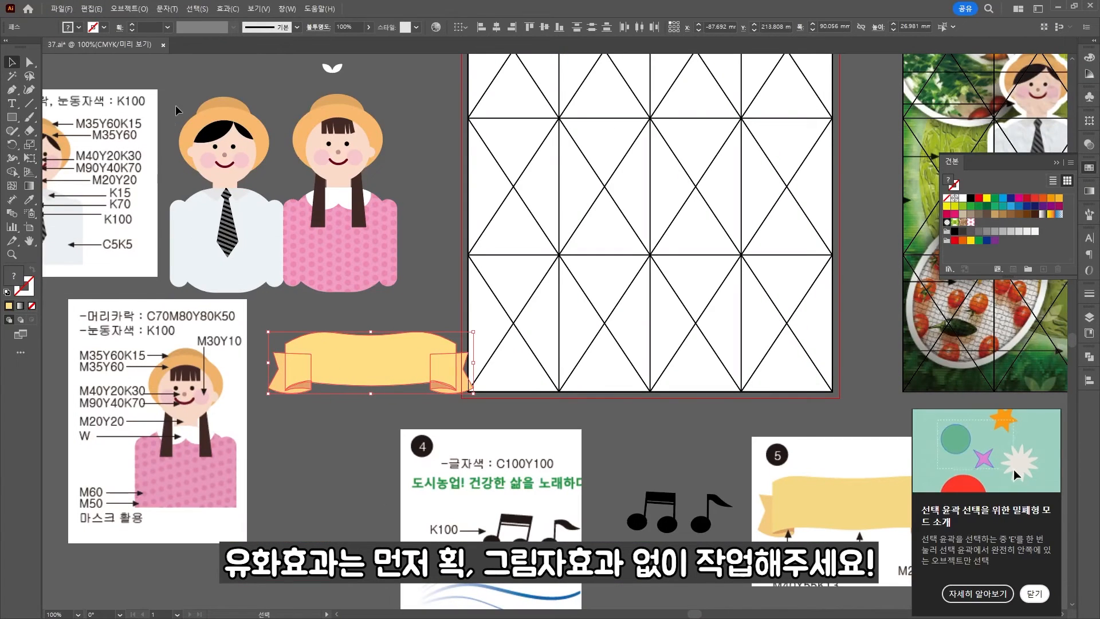
# Copy the boy and girl characters in Illustrator and paste them into the Photoshop poster as a smart object.
pyautogui.moveTo(176, 106); pyautogui.dragTo(414, 297)
pyautogui.hotkey('ctrl', 'c')
pyautogui.click(1057, 7)
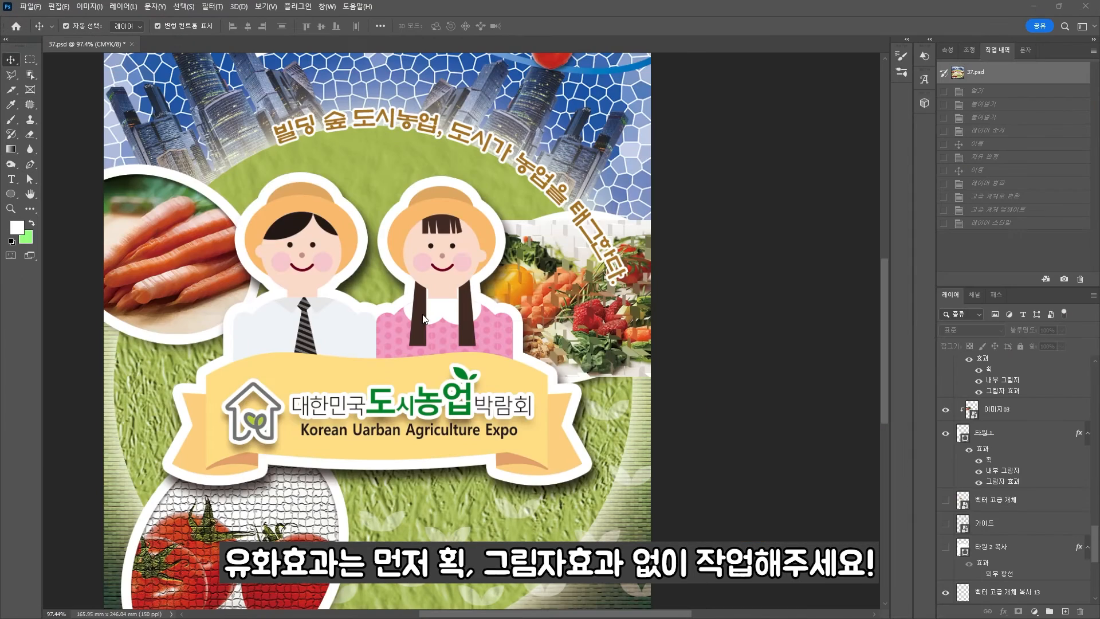
pyautogui.click(432, 248)
pyautogui.hotkey('ctrl', 'v')
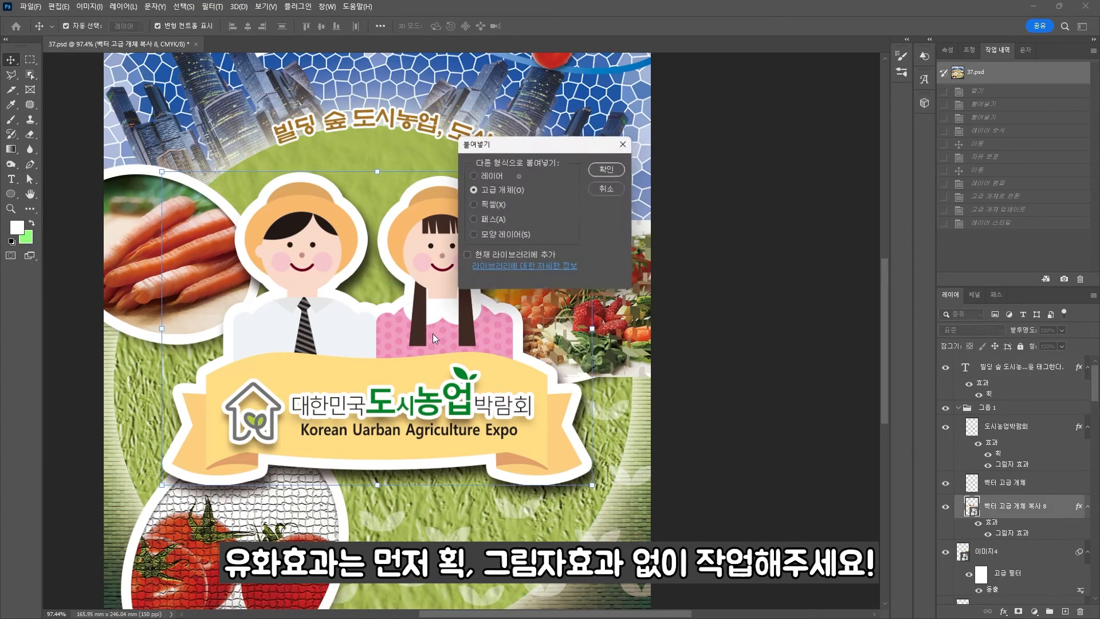
pyautogui.click(608, 169)
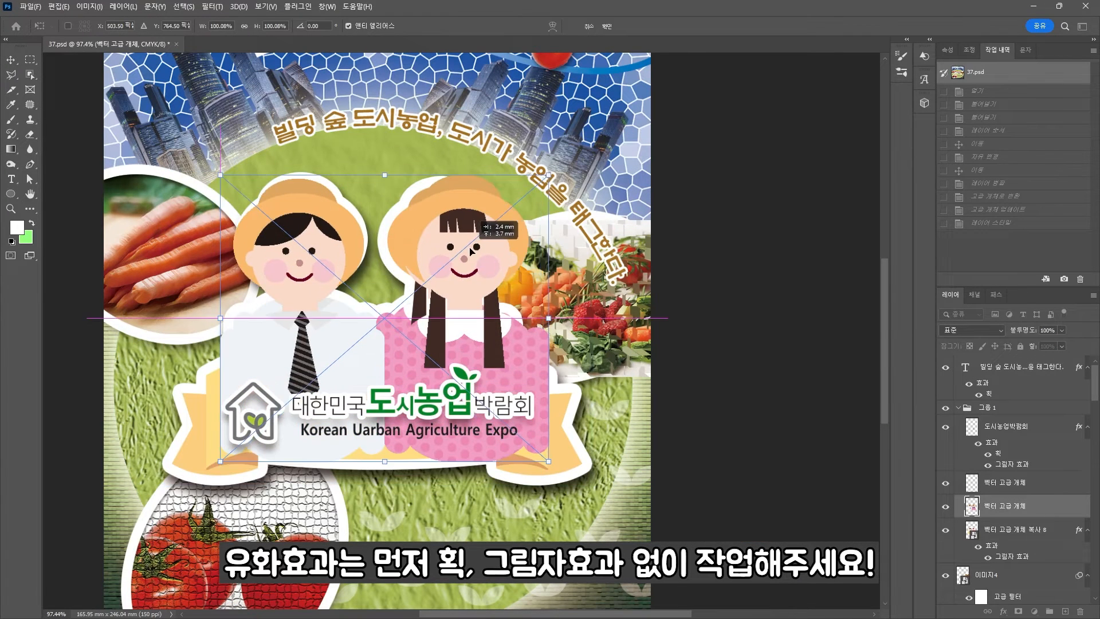
# Scale down the pasted characters and position them over the existing boy and girl in the poster.
pyautogui.moveTo(549, 174); pyautogui.dragTo(535, 196)
pyautogui.moveTo(447, 240); pyautogui.dragTo(435, 238)
pyautogui.press('Return')
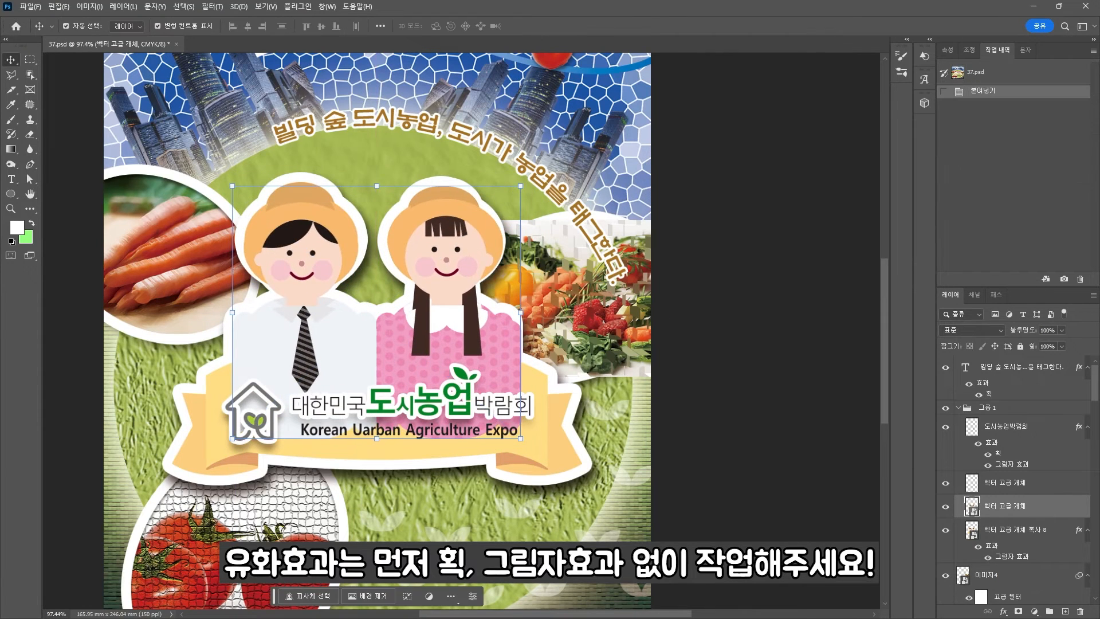
# Copy the complete yellow ribbon banner in Illustrator and paste it into the Photoshop poster as a smart object.
pyautogui.hotkey('alt', 'Tab')
pyautogui.click(377, 357)
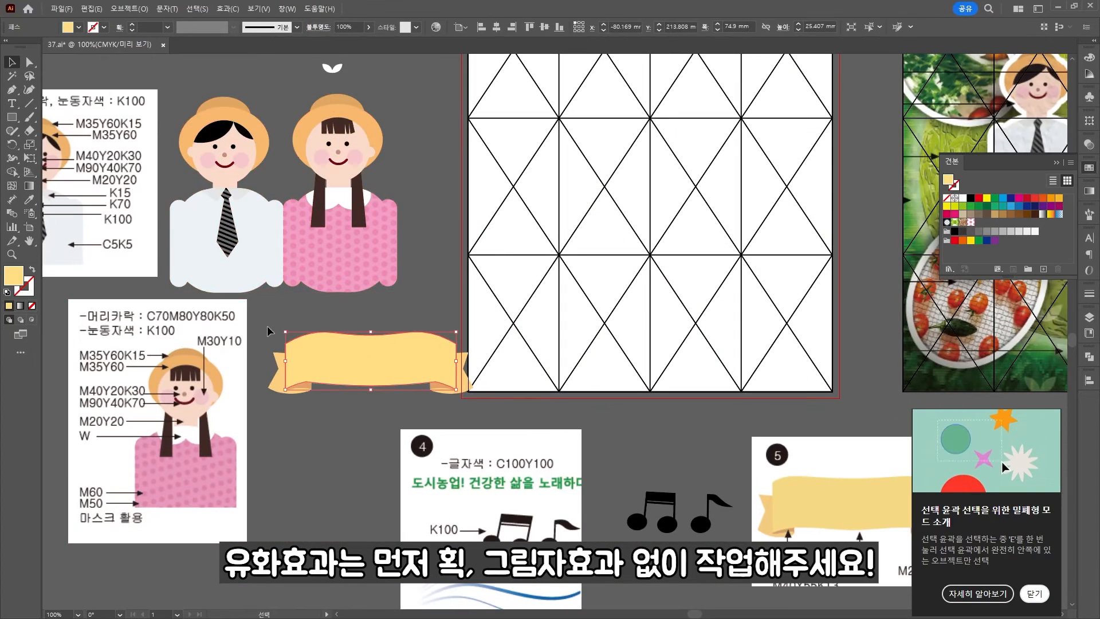
pyautogui.moveTo(268, 327); pyautogui.dragTo(464, 407)
pyautogui.hotkey('ctrl', 'c')
pyautogui.hotkey('alt', 'Tab')
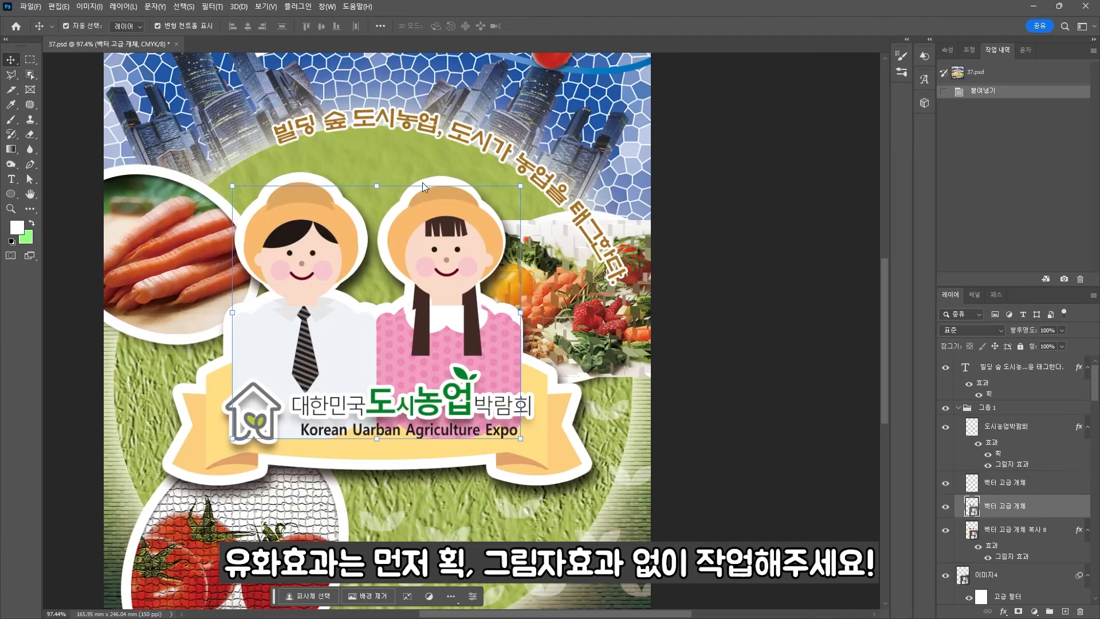
pyautogui.hotkey('ctrl', 'v')
pyautogui.click(596, 173)
# Move the pasted ribbon over the existing banner and enlarge it proportionally to about 122 mm wide.
pyautogui.moveTo(312, 331); pyautogui.dragTo(263, 403)
pyautogui.hotkey('ctrl', 't')
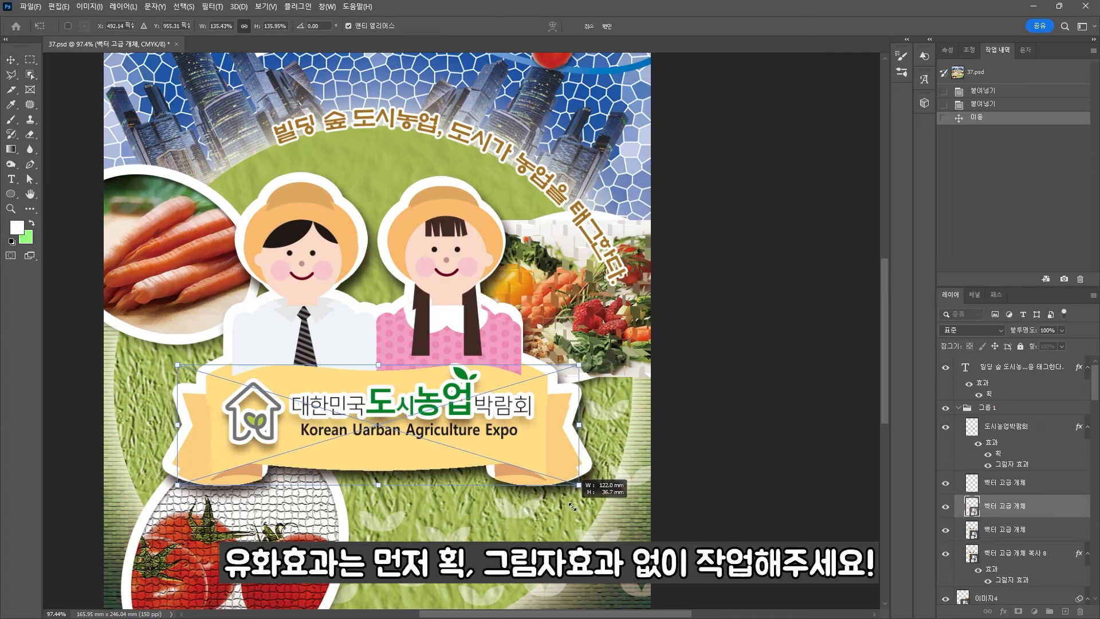
pyautogui.moveTo(551, 473); pyautogui.dragTo(553, 461)
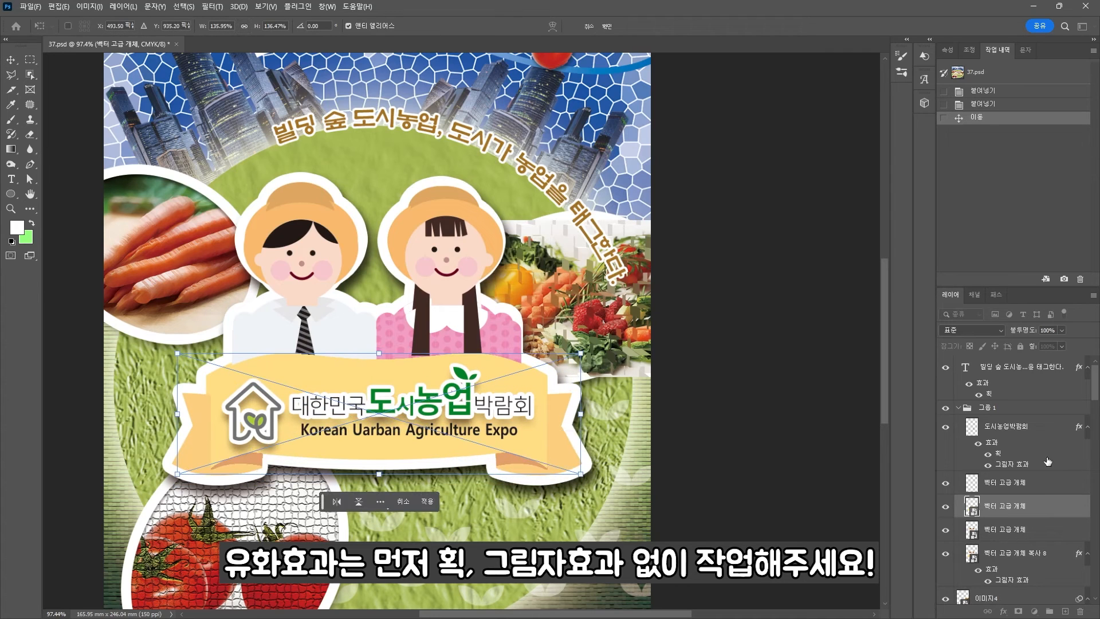
pyautogui.press('Return')
# Hide the 벡터 고급 개체 복사 8 layer, lower the new ribbon slightly and clip 이미지4 to the oval beneath it.
pyautogui.scroll(-2, 989, 553)
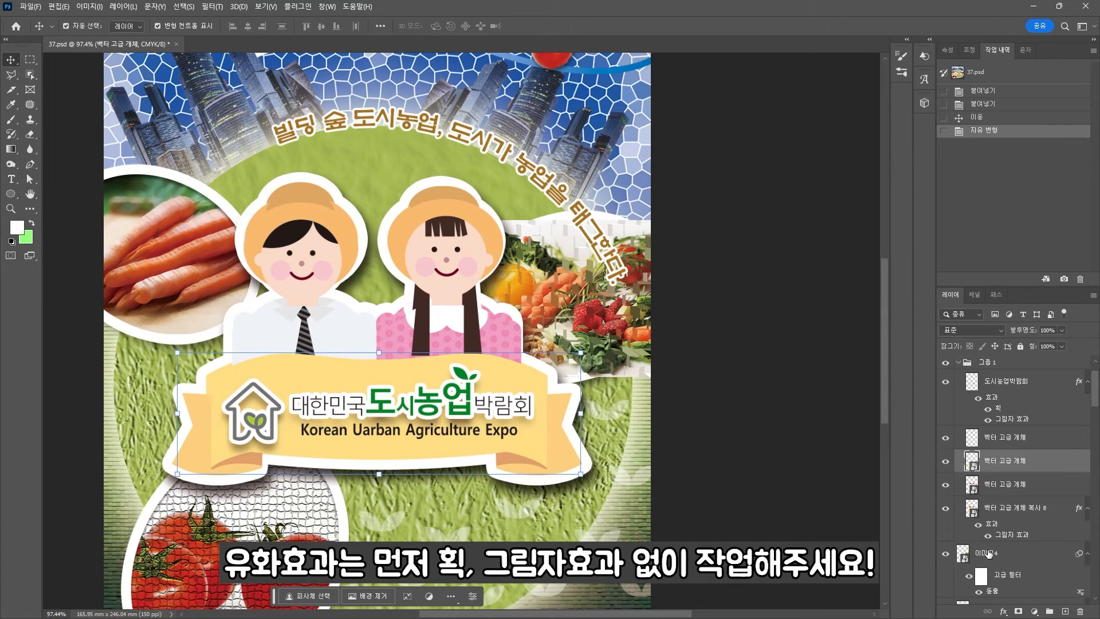
pyautogui.click(947, 509)
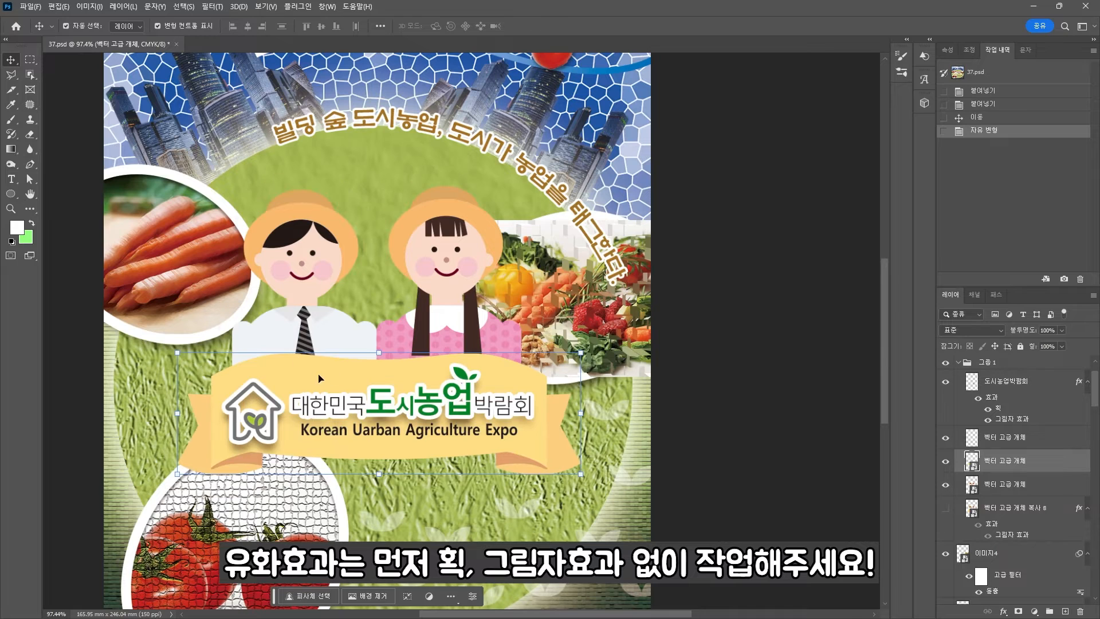
pyautogui.moveTo(319, 378); pyautogui.dragTo(317, 375)
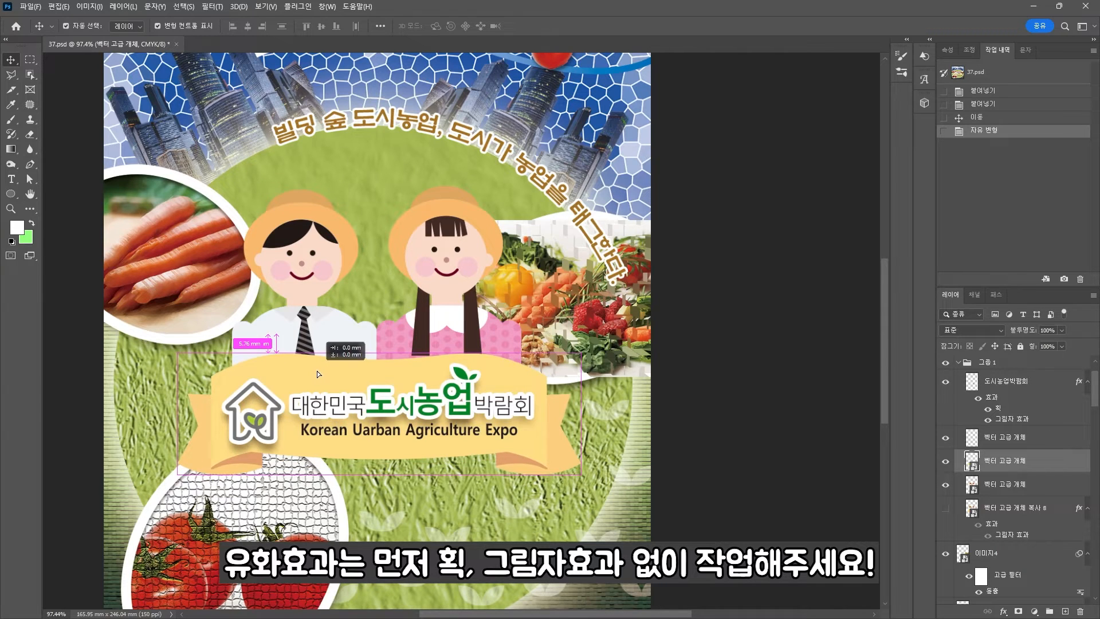
pyautogui.moveTo(317, 370); pyautogui.dragTo(318, 384)
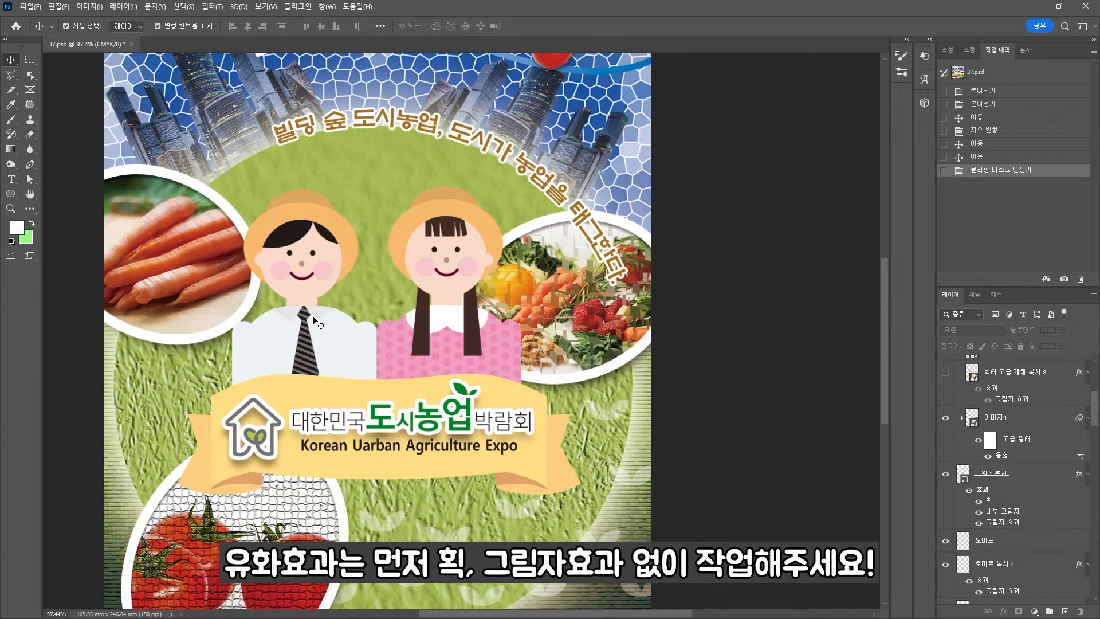
pyautogui.moveTo(315, 334); pyautogui.dragTo(319, 316)
pyautogui.hotkey('ctrl', 'z')
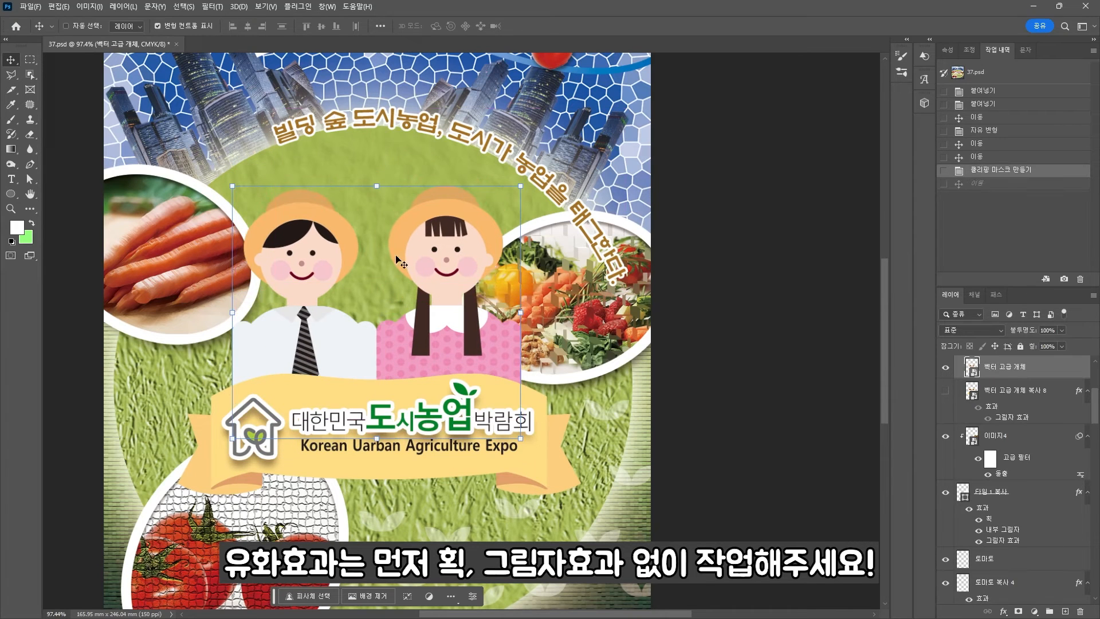
# Merge the pasted character and ribbon layers into a single smart object and open its contents for editing.
pyautogui.keyDown('shift'); pyautogui.click(208, 477); pyautogui.keyUp('shift')
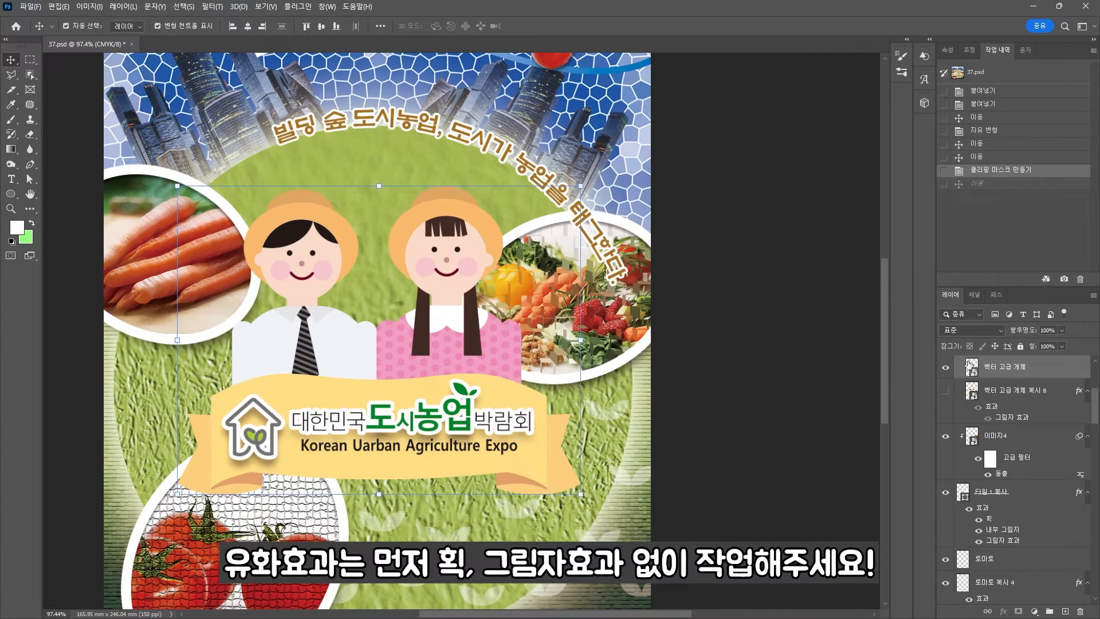
pyautogui.scroll(2, 992, 413)
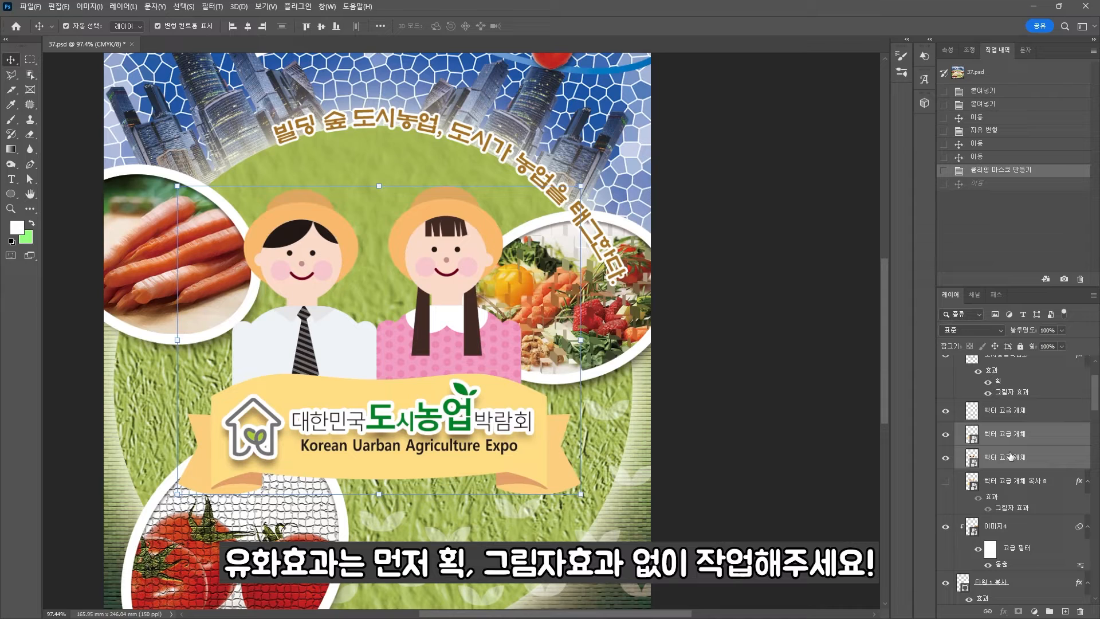
pyautogui.hotkey('ctrl', 'e')
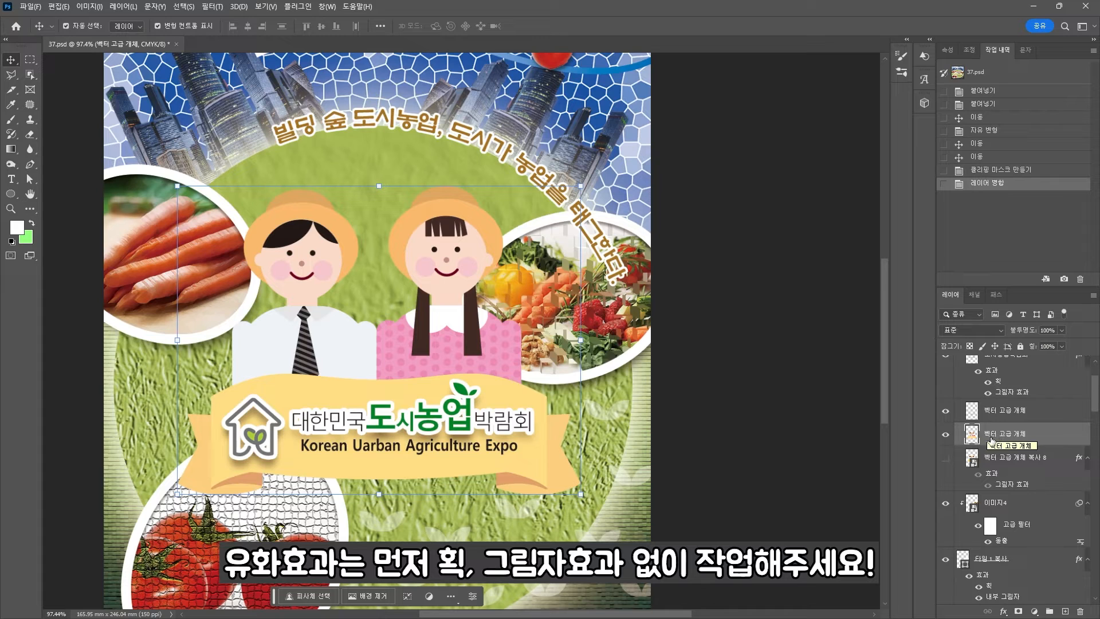
pyautogui.rightClick(993, 439)
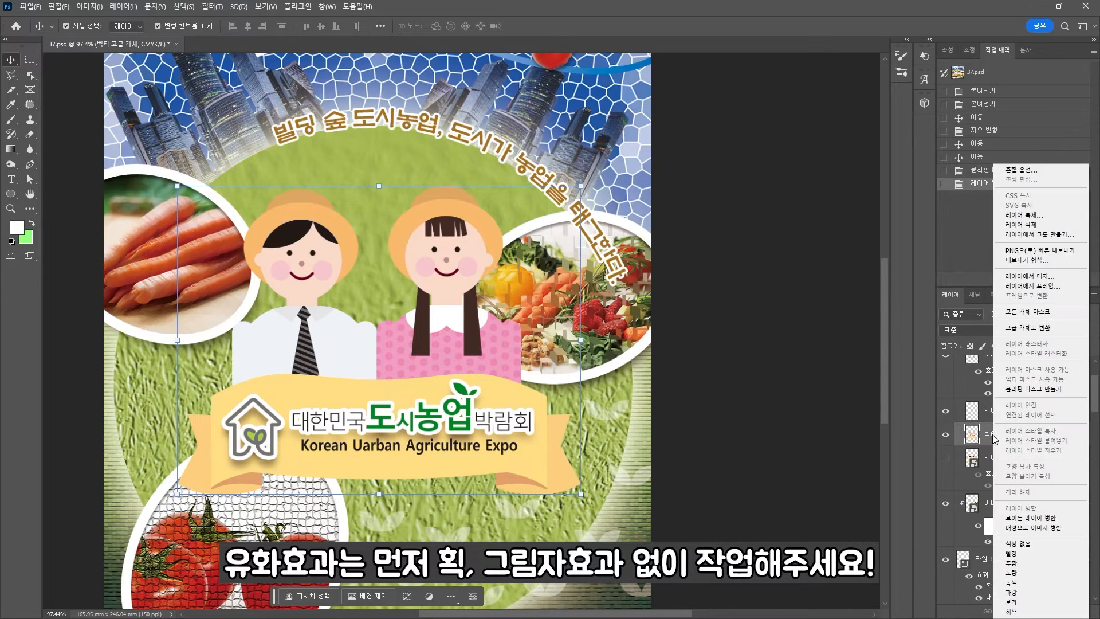
pyautogui.click(1027, 327)
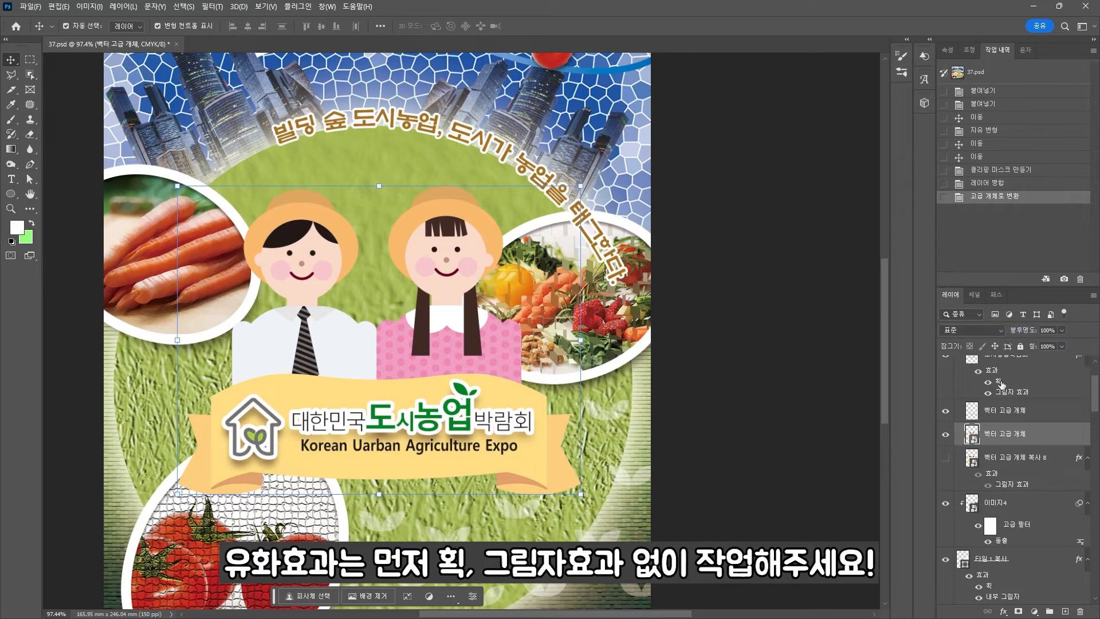
pyautogui.doubleClick(972, 434)
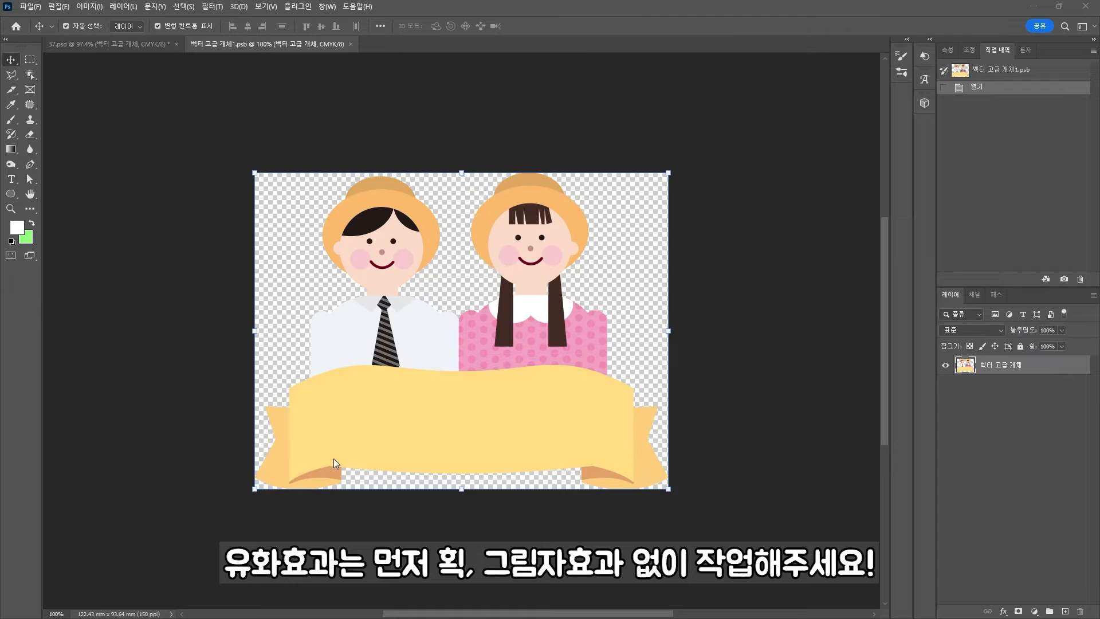
pyautogui.click(212, 6)
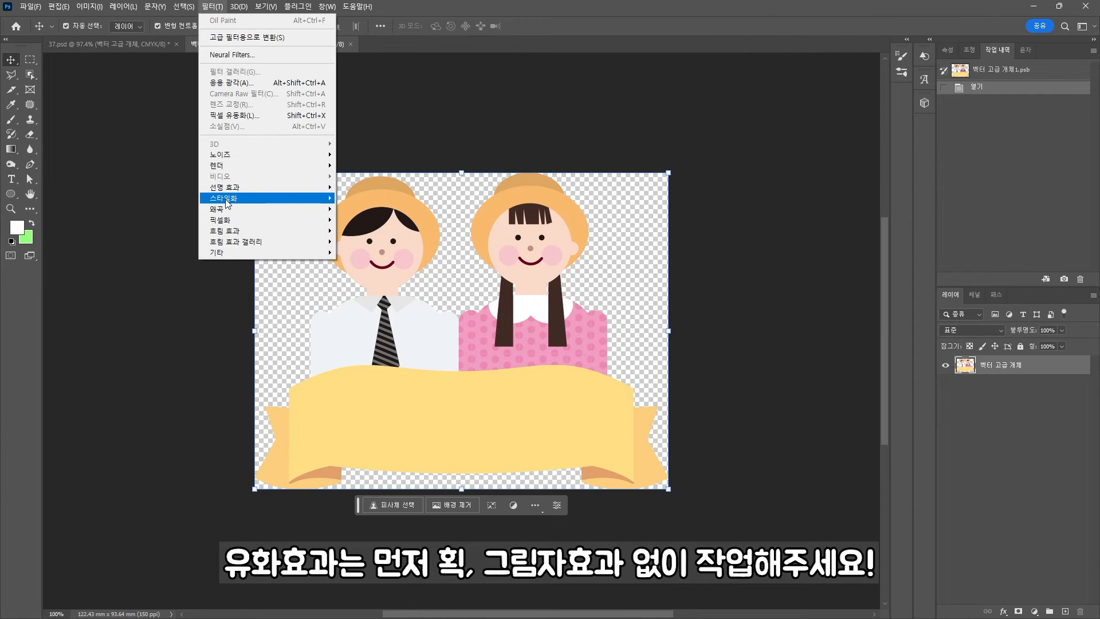
pyautogui.moveTo(227, 203)
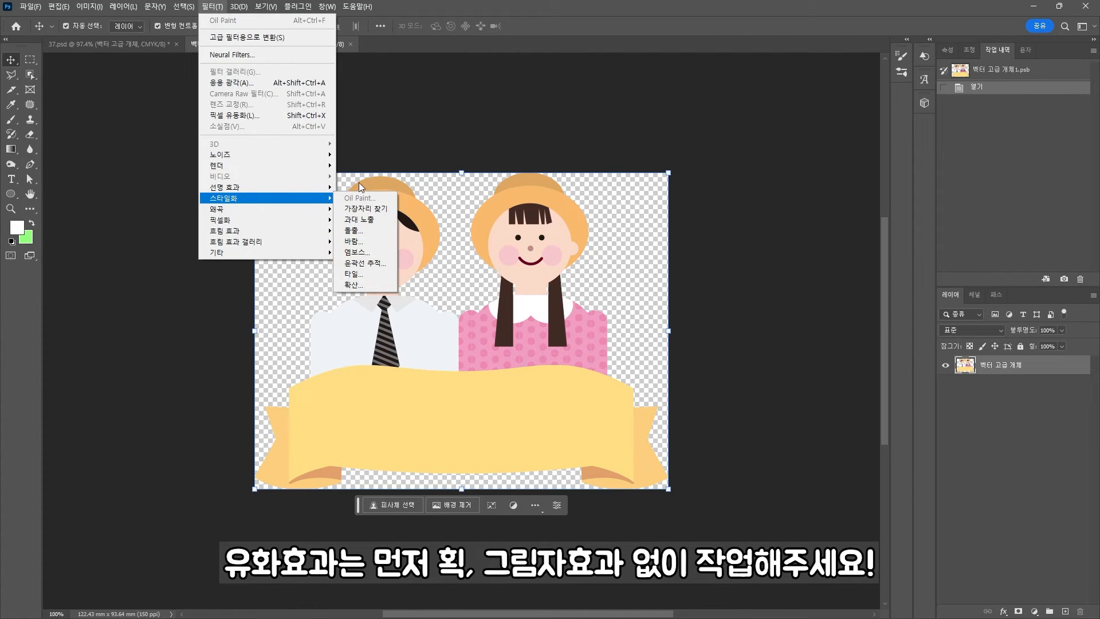
pyautogui.click(390, 124)
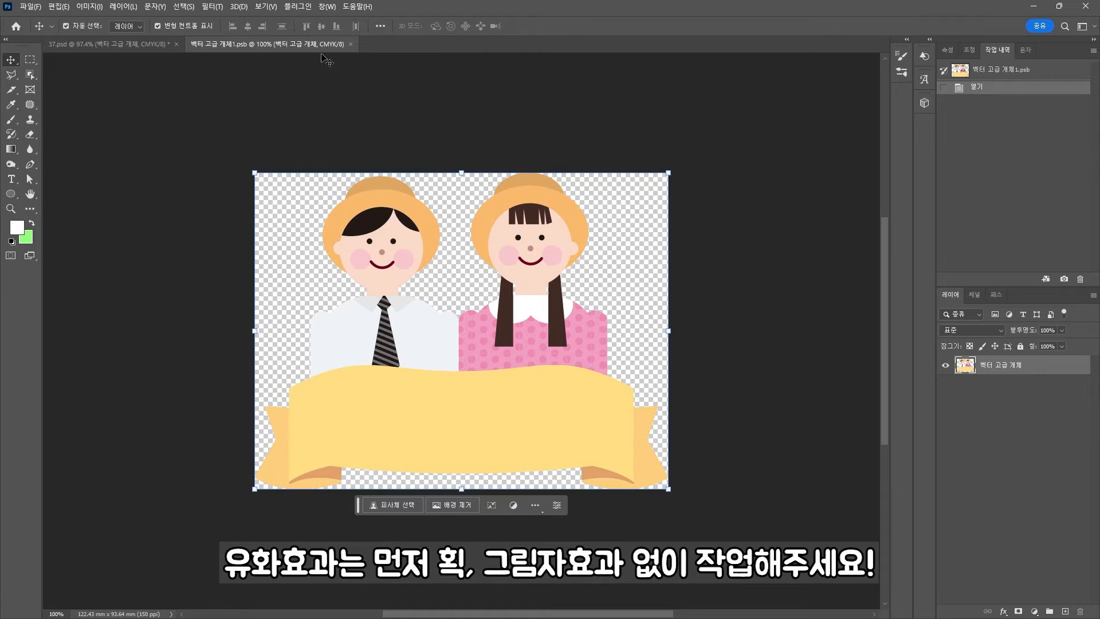
# Convert the opened smart object document to RGB color mode.
pyautogui.click(84, 7)
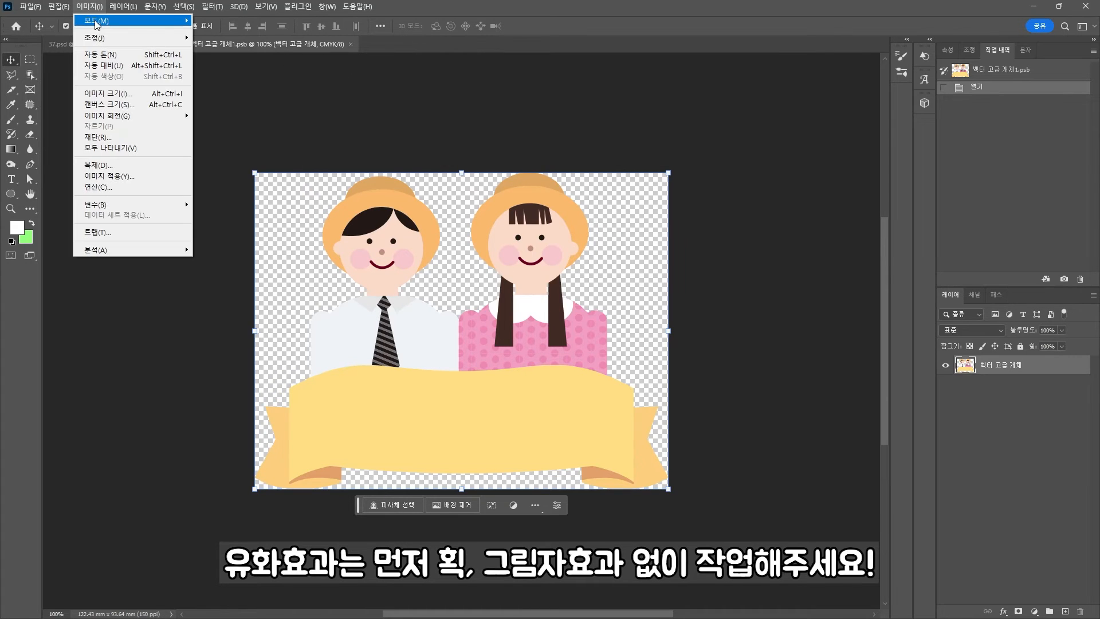
pyautogui.moveTo(115, 17)
pyautogui.click(243, 65)
# Apply the Oil Paint filter with stylization 4.0 and cleanliness 7.7 to the artwork, and save and close the smart object.
pyautogui.click(212, 7)
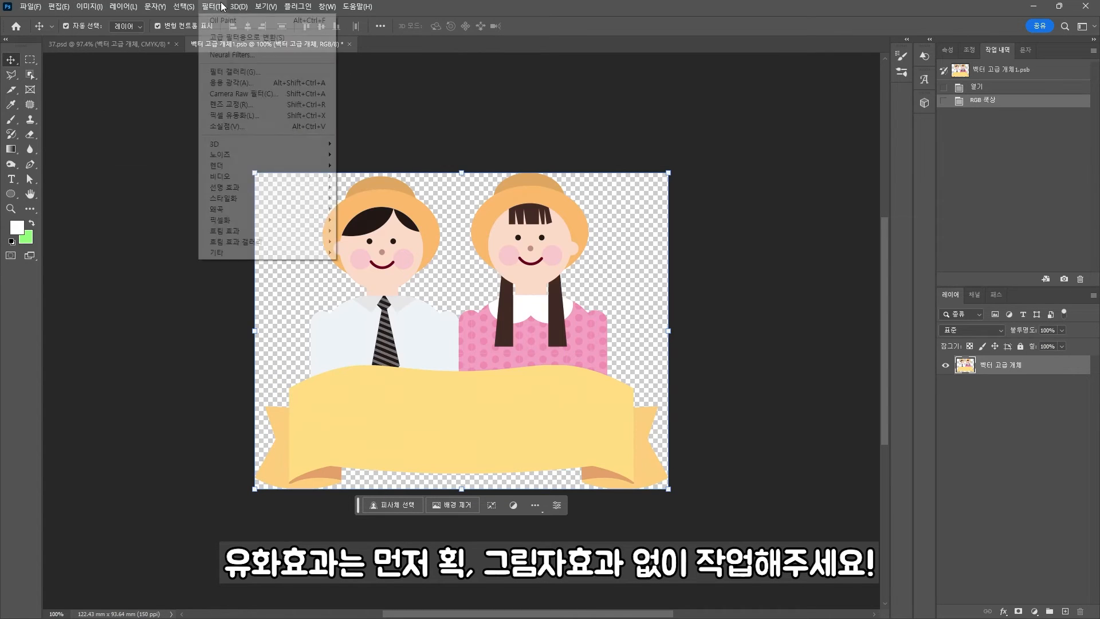
pyautogui.moveTo(283, 202)
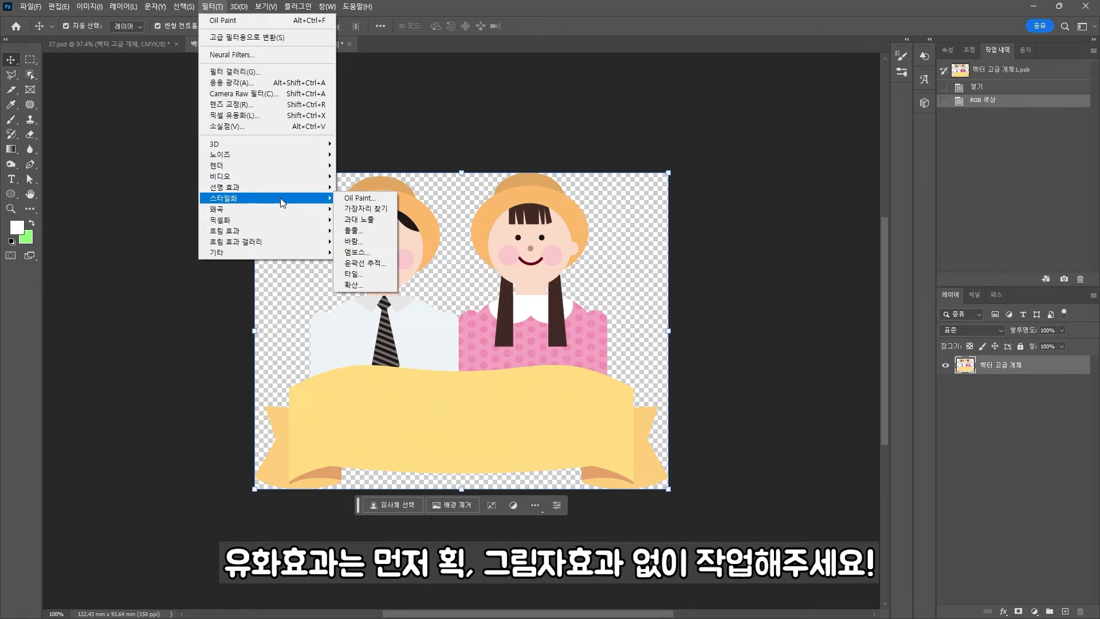
pyautogui.click(358, 198)
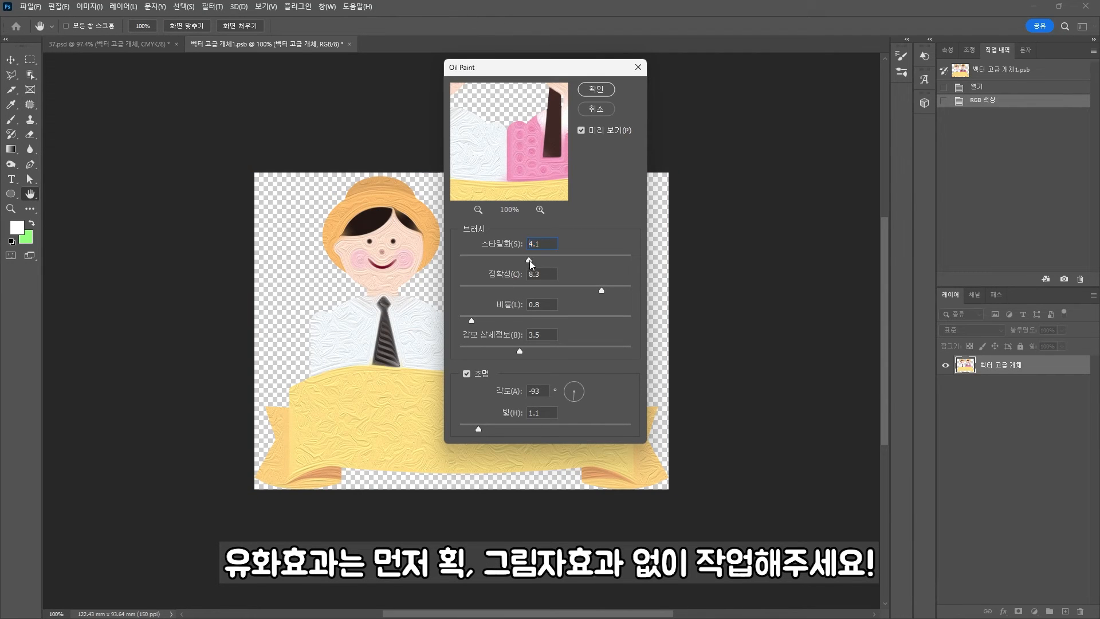
pyautogui.moveTo(534, 260); pyautogui.dragTo(527, 260)
pyautogui.moveTo(533, 72); pyautogui.dragTo(730, 89)
pyautogui.moveTo(791, 302); pyautogui.dragTo(787, 300)
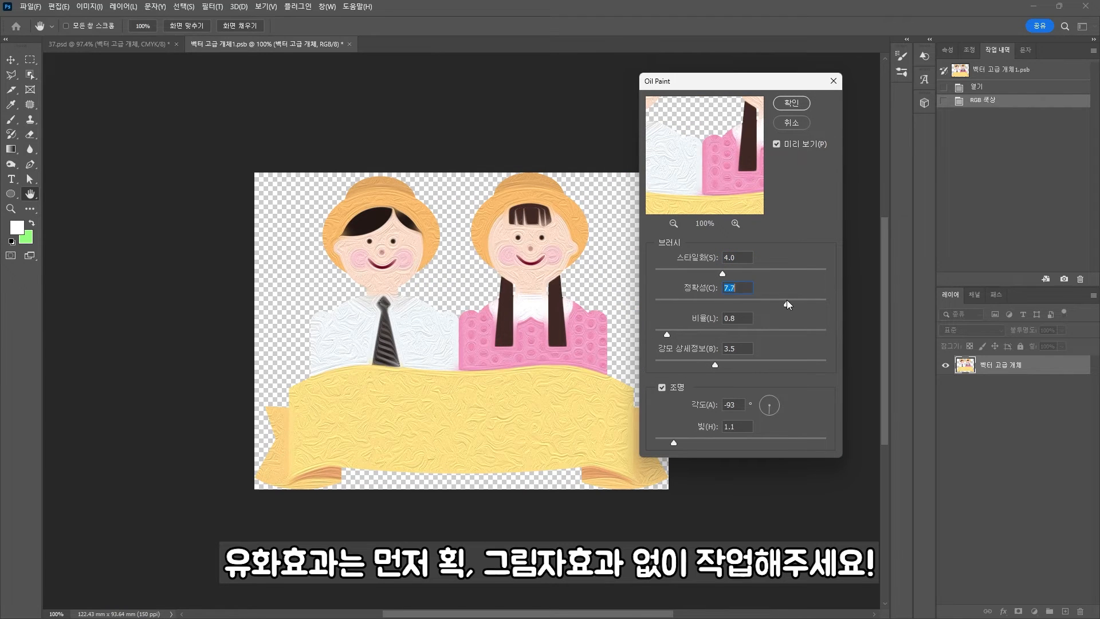
pyautogui.click(791, 103)
pyautogui.hotkey('ctrl', 's')
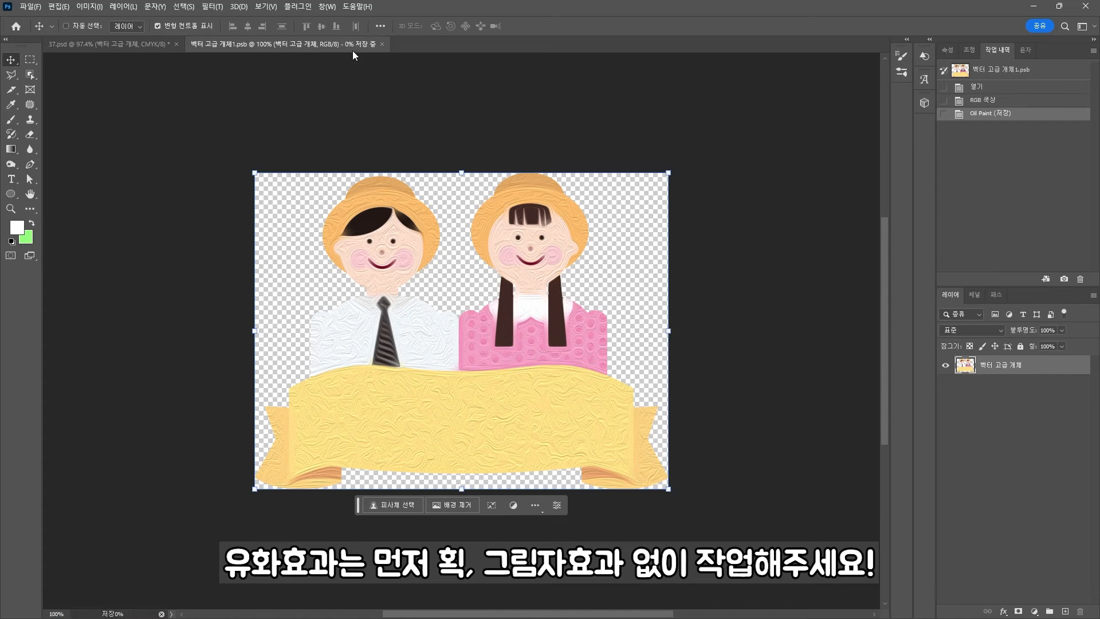
pyautogui.click(349, 43)
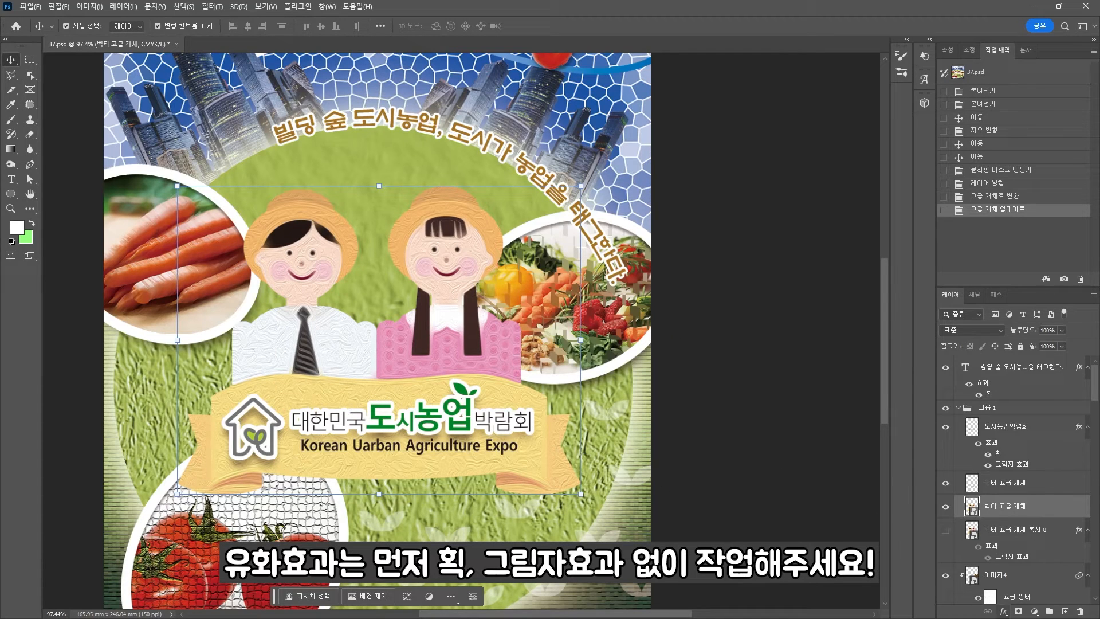
# Add a white outside stroke and a black multiply drop shadow (58% opacity, 90°, 26 px distance, 16 px size) to the character-and-ribbon layer.
pyautogui.click(1004, 612)
pyautogui.click(1026, 530)
pyautogui.moveTo(727, 166); pyautogui.dragTo(723, 165)
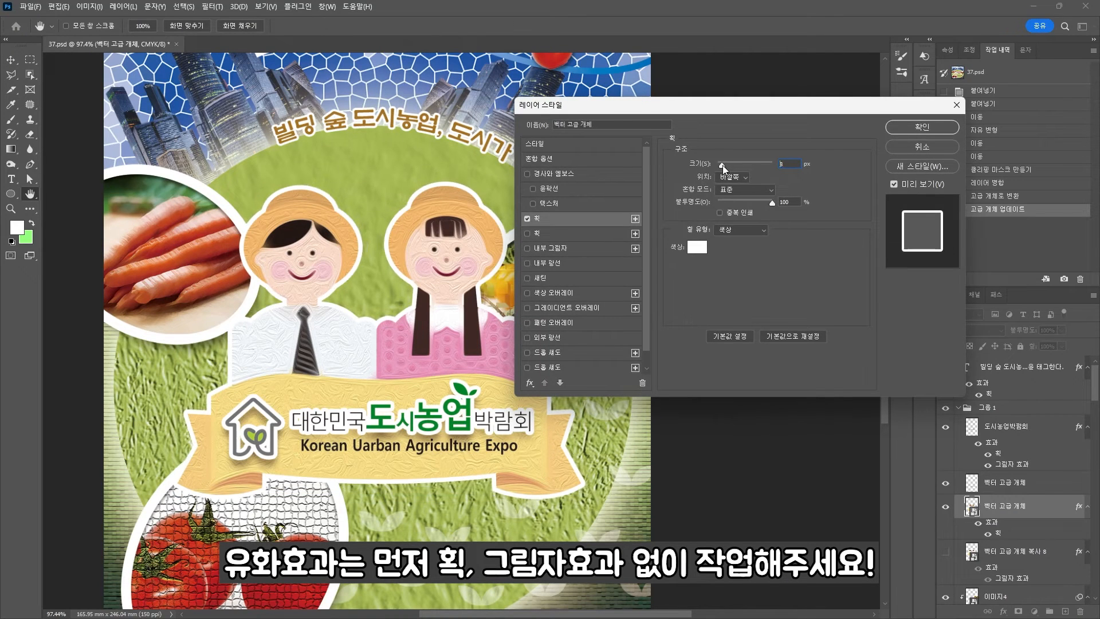
pyautogui.click(550, 351)
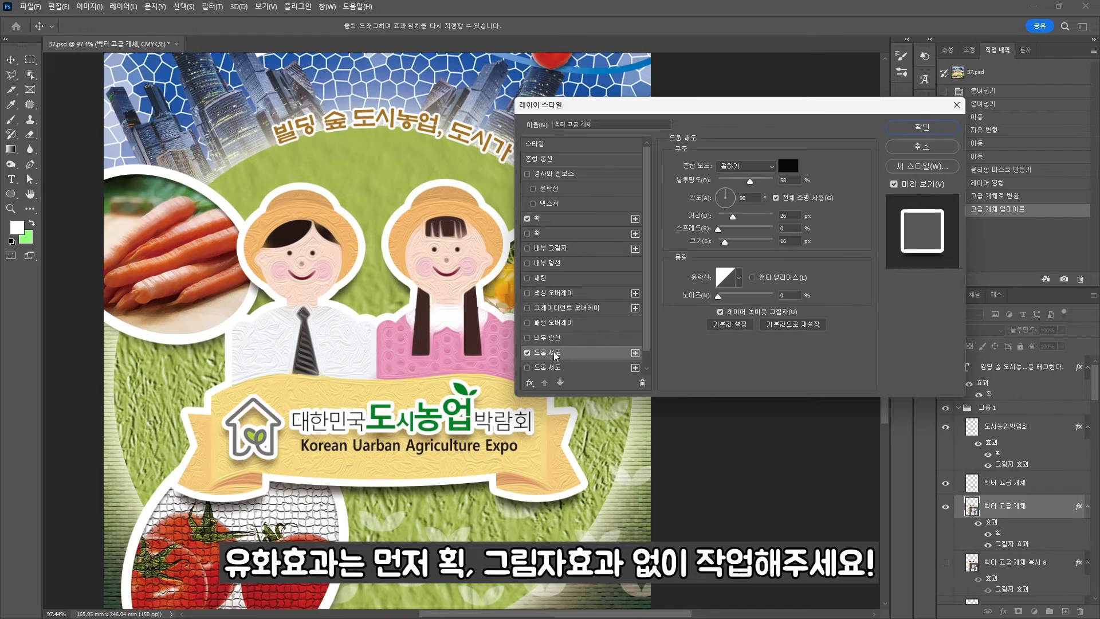
pyautogui.click(923, 127)
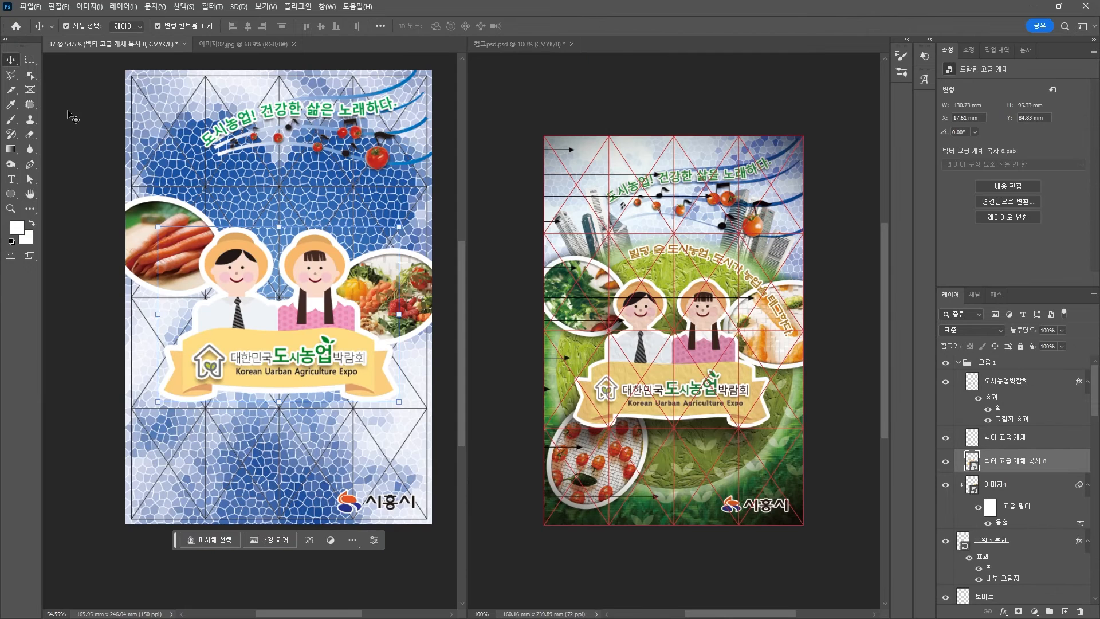
pyautogui.click(72, 116)
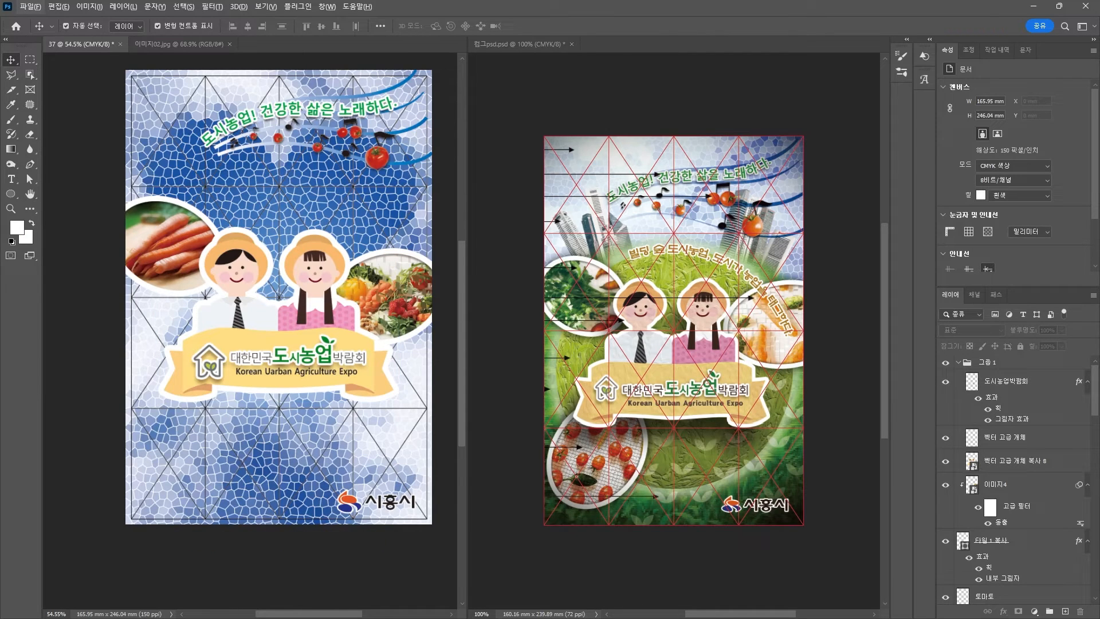
pyautogui.click(402, 294)
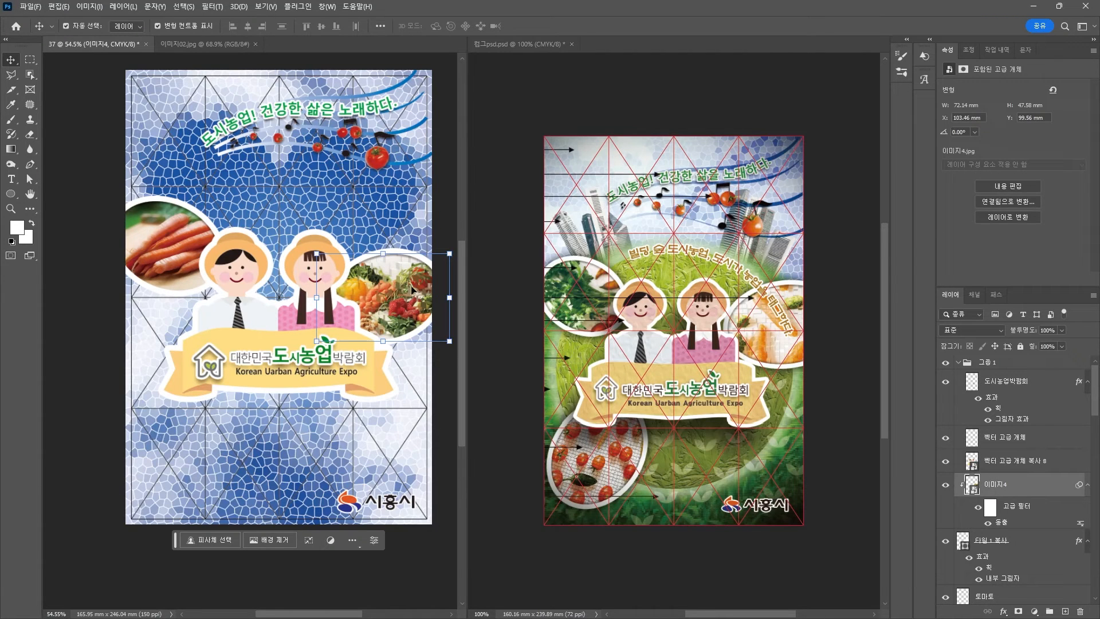
pyautogui.click(421, 252)
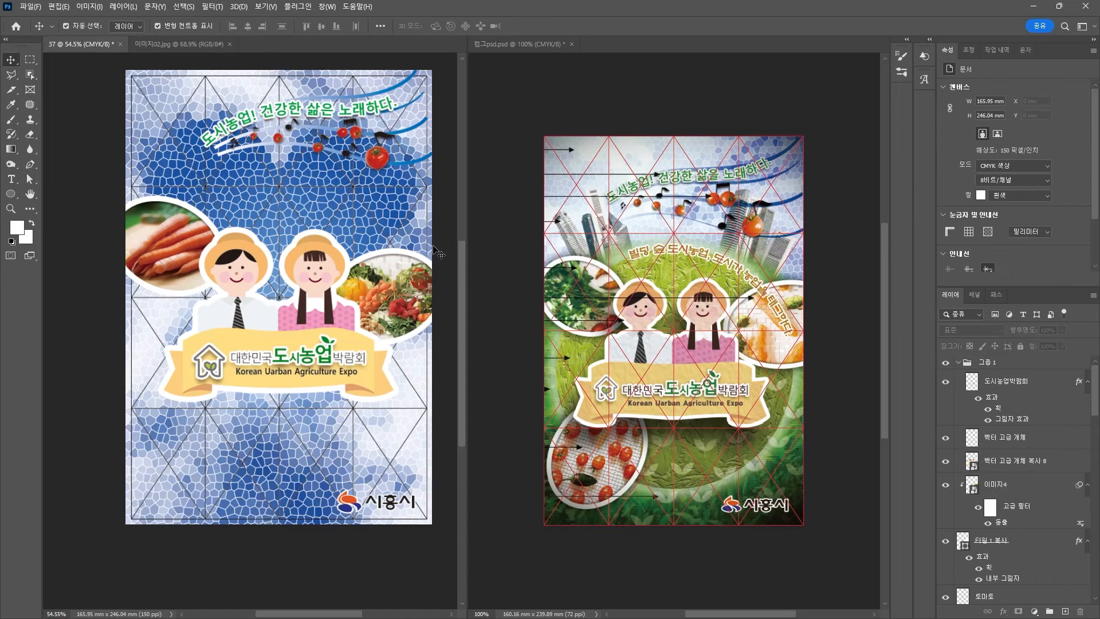
pyautogui.moveTo(434, 275); pyautogui.dragTo(449, 277)
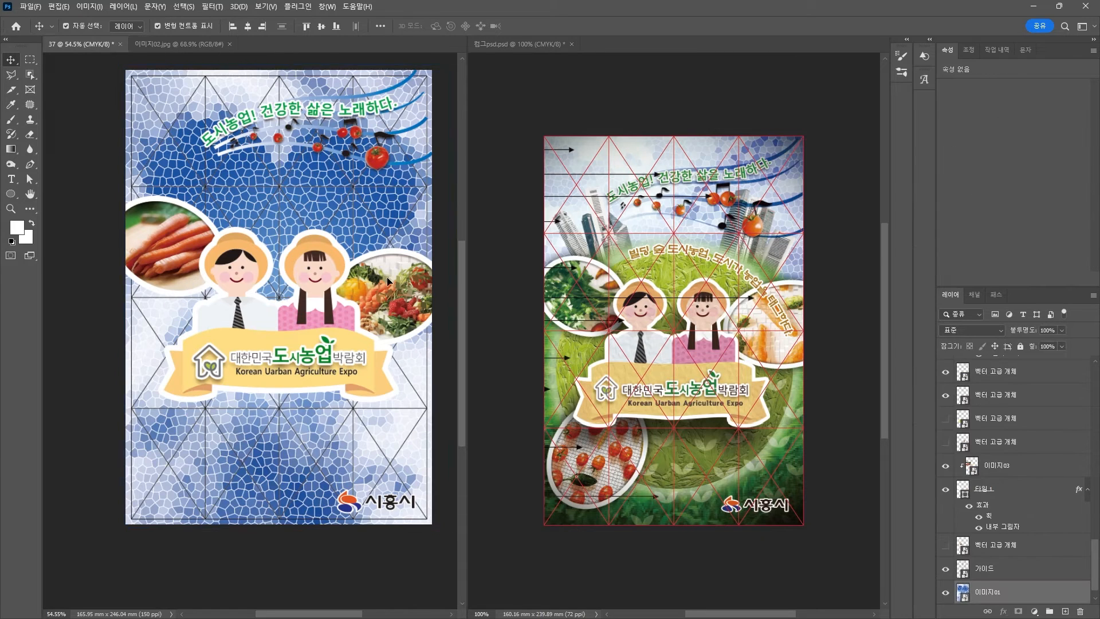
# Duplicate the carrot photo with its oval frame below the banner's left end, rotate it toward upright and enlarge it to about 76 × 58 mm.
pyautogui.click(169, 250)
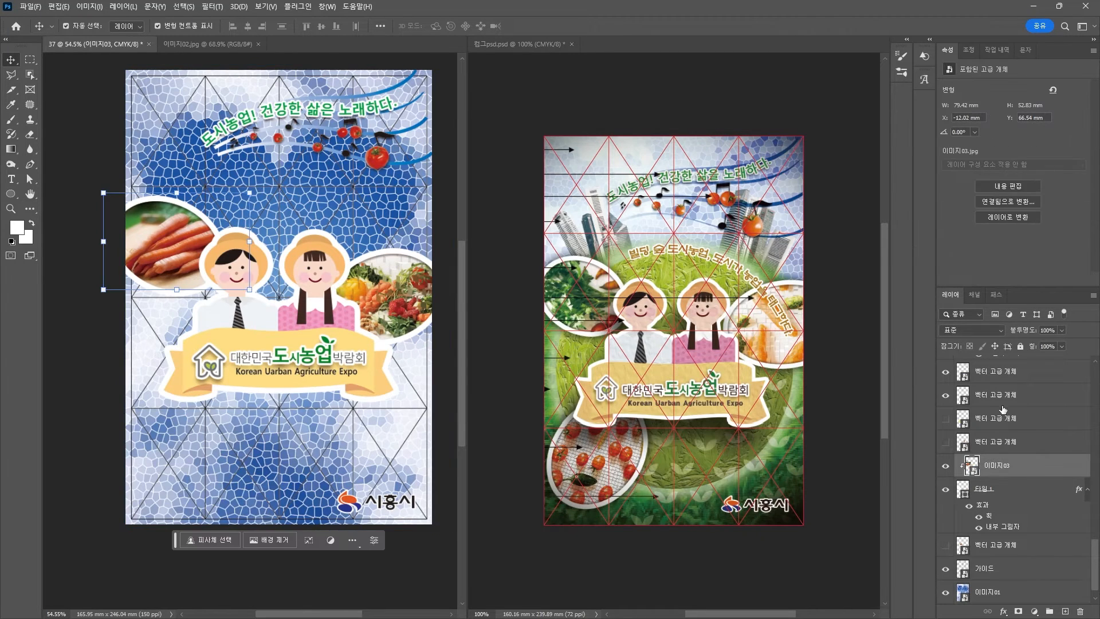
pyautogui.moveTo(176, 235); pyautogui.dragTo(200, 433)
pyautogui.moveTo(281, 386); pyautogui.dragTo(106, 304)
pyautogui.moveTo(224, 451); pyautogui.dragTo(202, 437)
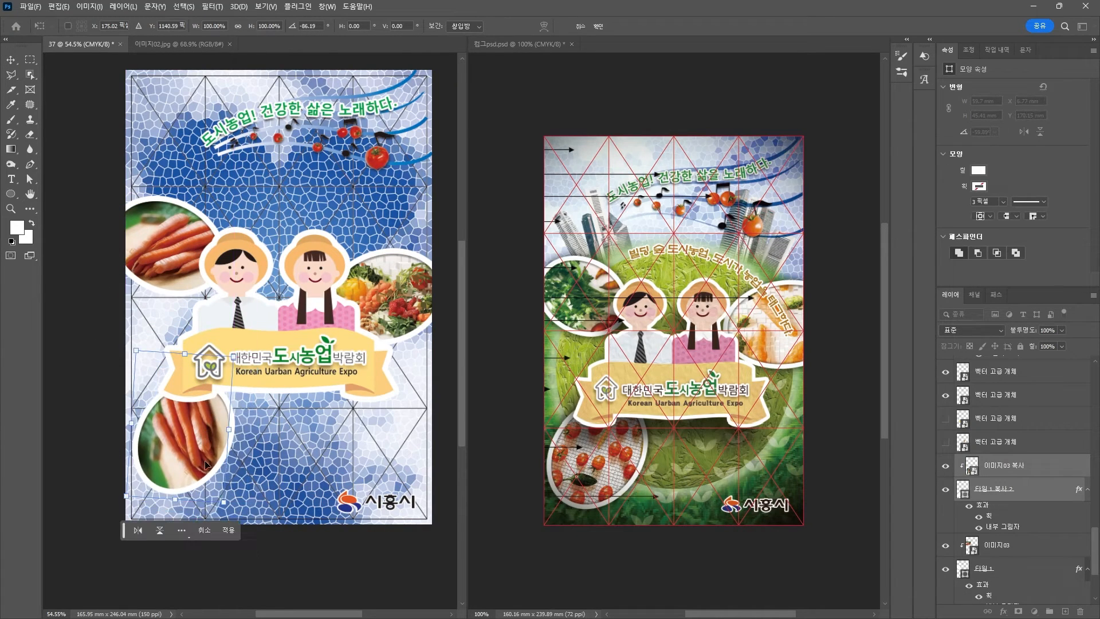
pyautogui.moveTo(228, 501); pyautogui.dragTo(246, 528)
pyautogui.moveTo(197, 457); pyautogui.dragTo(200, 459)
pyautogui.click(68, 410)
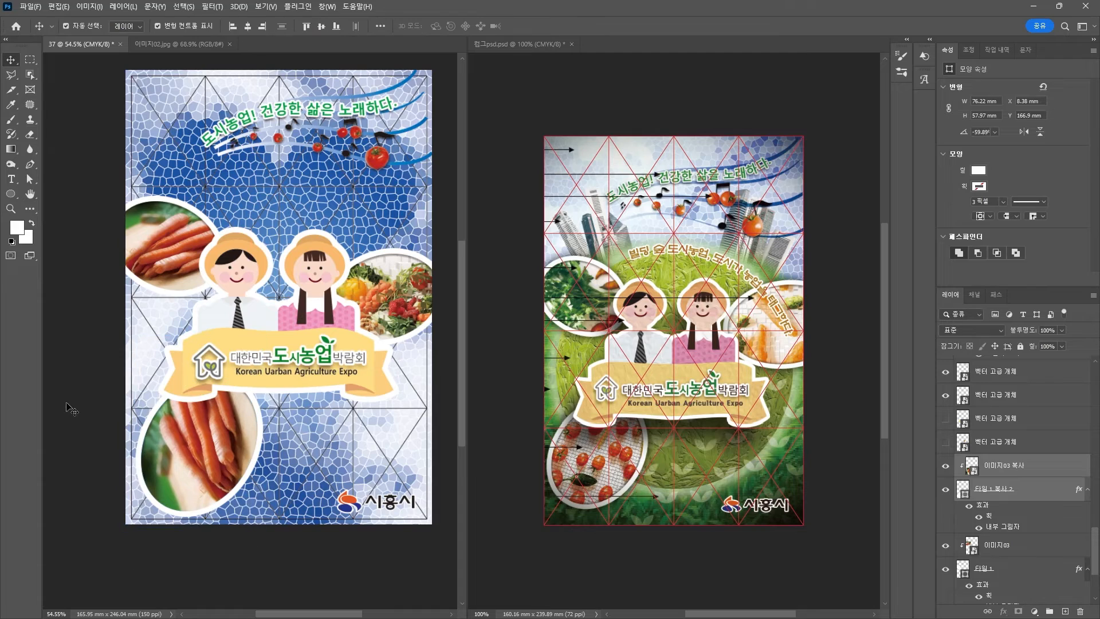
# Delete the duplicated carrot photo from the lower oval frame, keeping the empty frame.
pyautogui.click(68, 410)
pyautogui.click(185, 446)
pyautogui.press('Delete')
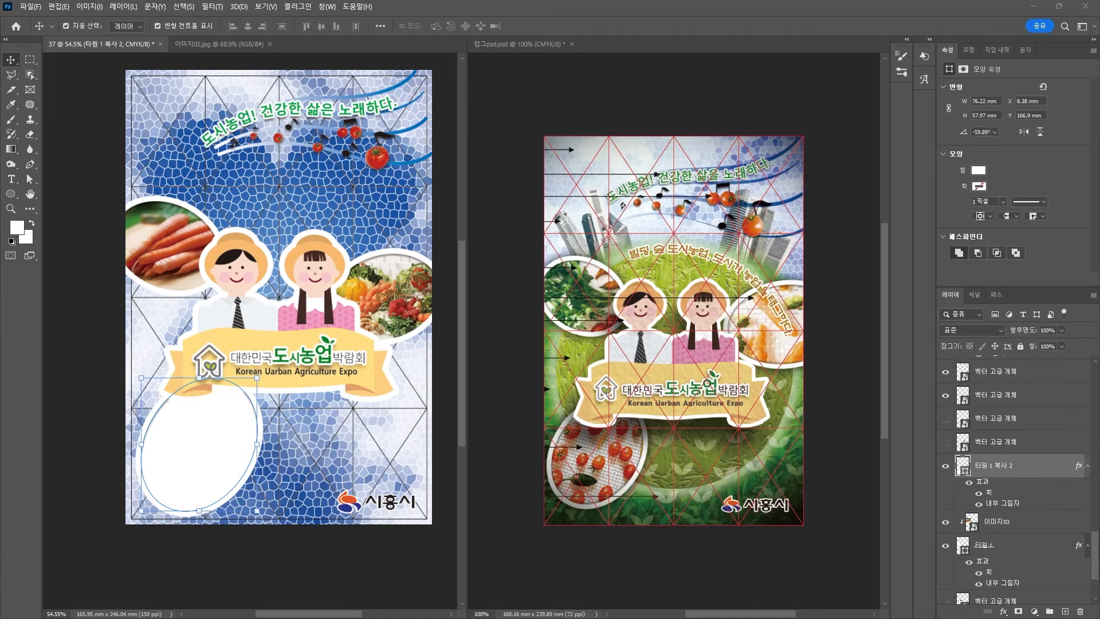
# Place 이미지02.jpg from the image folder into the poster and move it over the empty lower oval.
pyautogui.hotkey('alt', 'Tab')
pyautogui.click(517, 383)
pyautogui.click(692, 381)
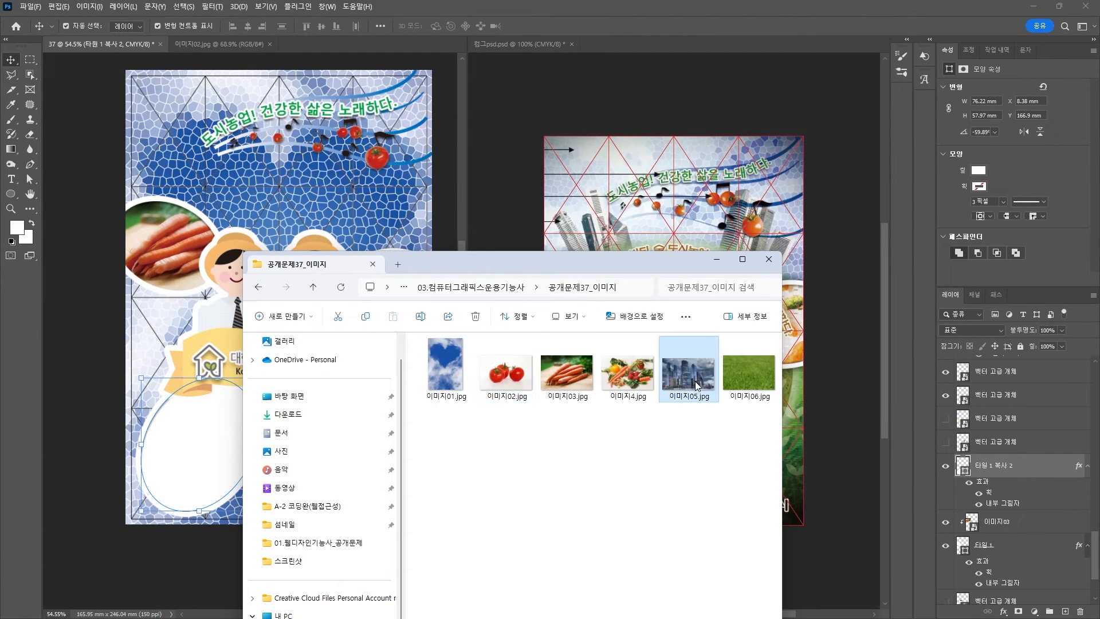
pyautogui.moveTo(507, 373); pyautogui.dragTo(184, 435)
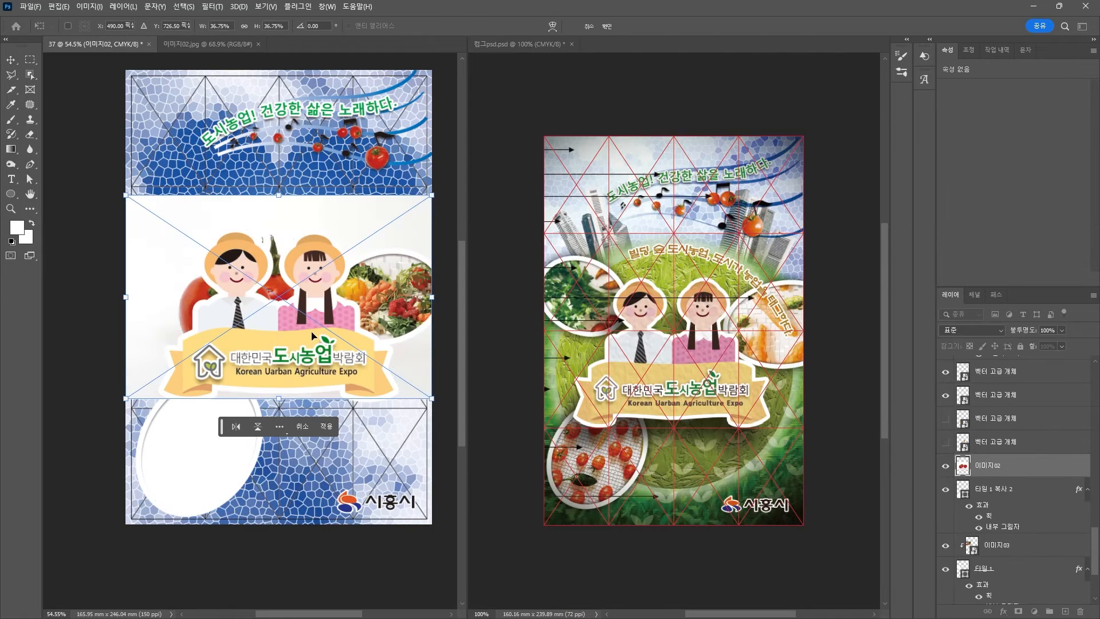
pyautogui.moveTo(176, 310); pyautogui.dragTo(131, 440)
pyautogui.press('Return')
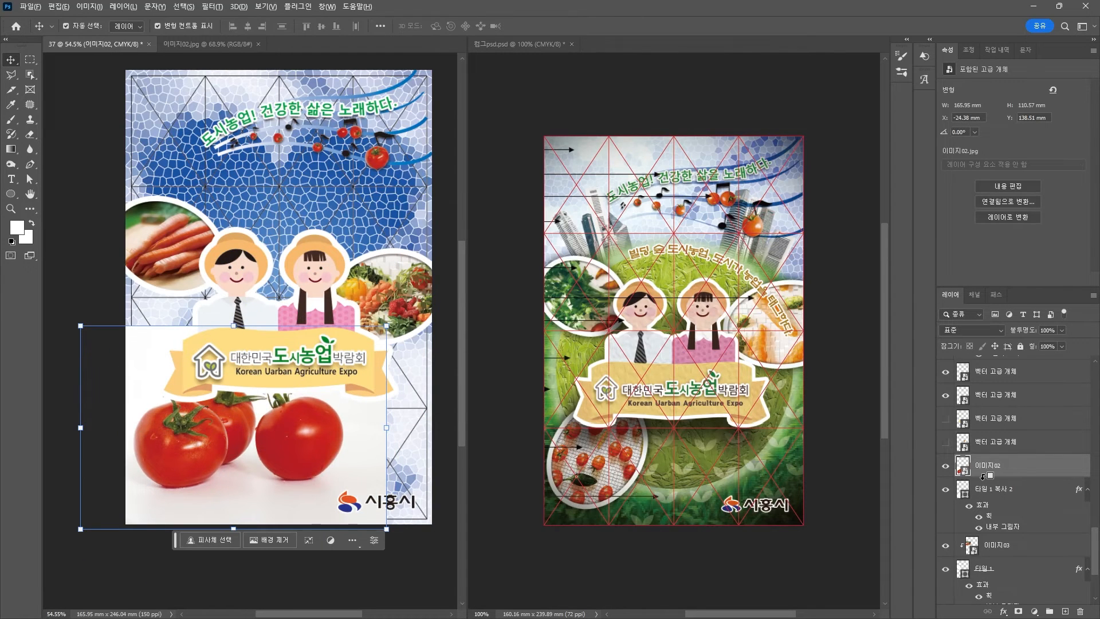
# Clip the tomato photo to the oval frame and scale it down to about 113 × 75 mm so the tomatoes fill it.
pyautogui.hotkey('ctrl', 'alt', 'g')
pyautogui.moveTo(387, 326); pyautogui.dragTo(289, 390)
pyautogui.moveTo(215, 435); pyautogui.dragTo(216, 424)
pyautogui.press('Return')
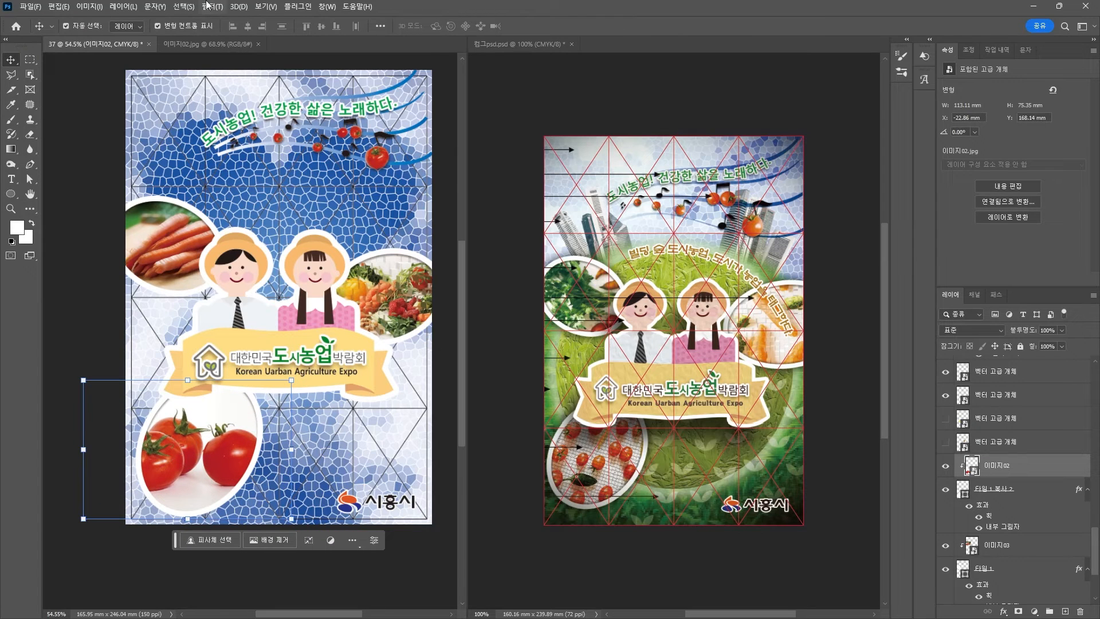
# Open the tomato smart object's contents and apply the Mosaic Tiles filter with tile size 22, grout width 3 and grout lightness 6.
pyautogui.doubleClick(972, 465)
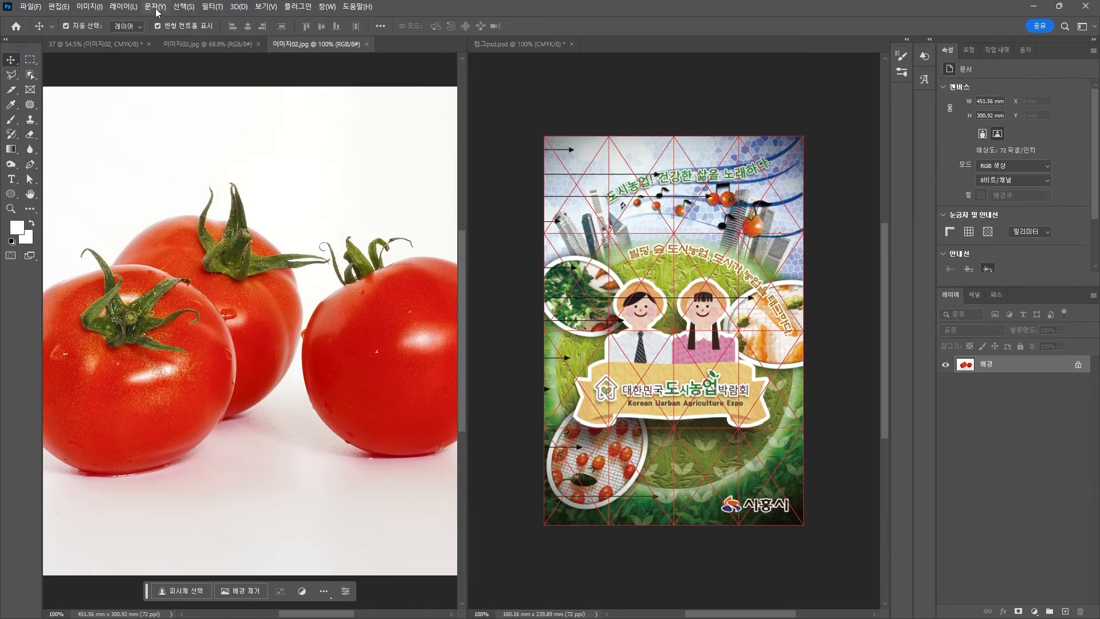
pyautogui.click(212, 7)
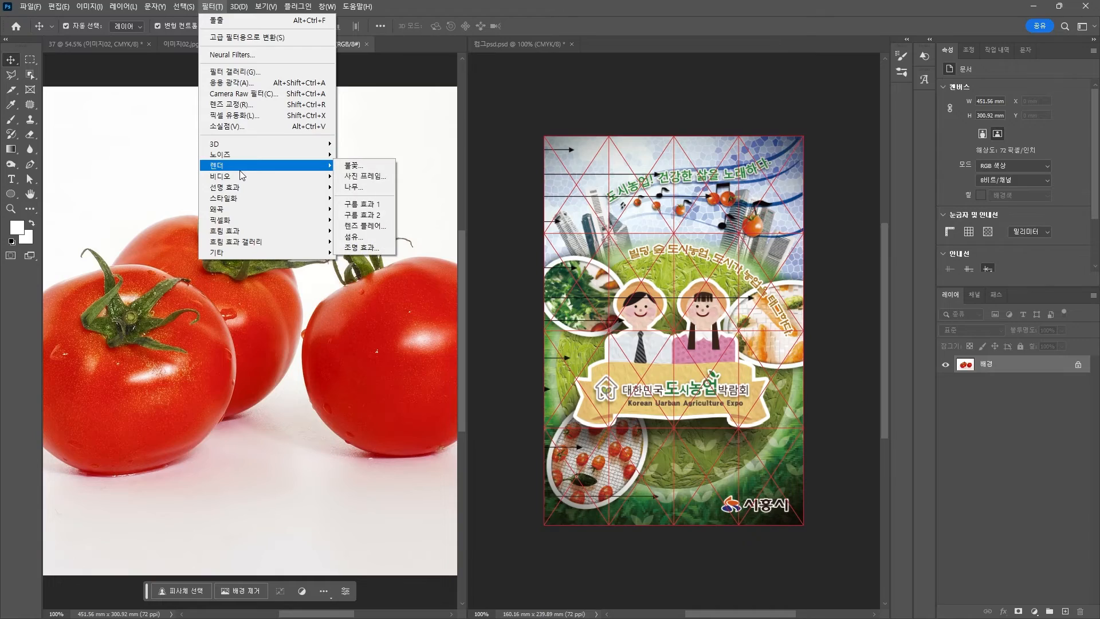
pyautogui.click(258, 72)
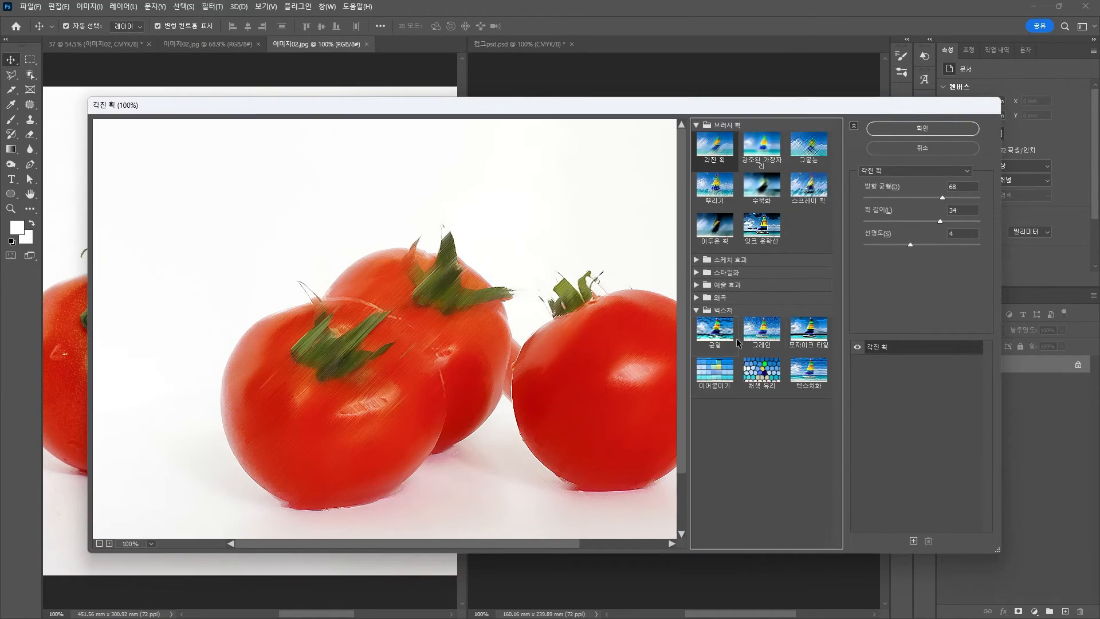
pyautogui.click(737, 341)
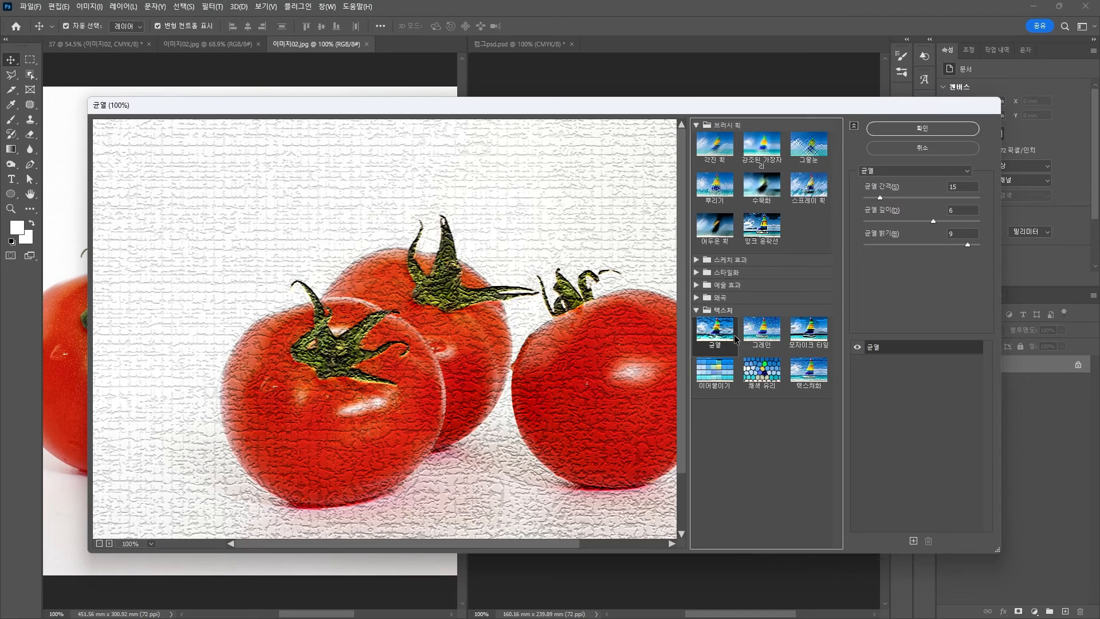
pyautogui.click(808, 331)
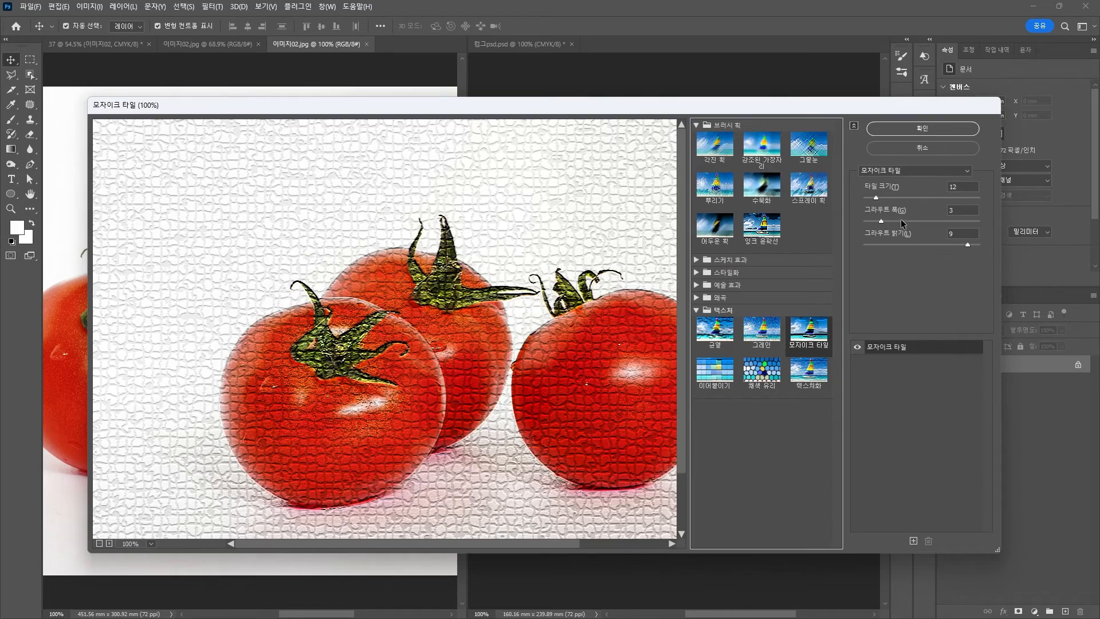
pyautogui.moveTo(882, 221)
pyautogui.mouseDown()
pyautogui.moveTo(928, 222)
pyautogui.moveTo(882, 223)
pyautogui.mouseUp()
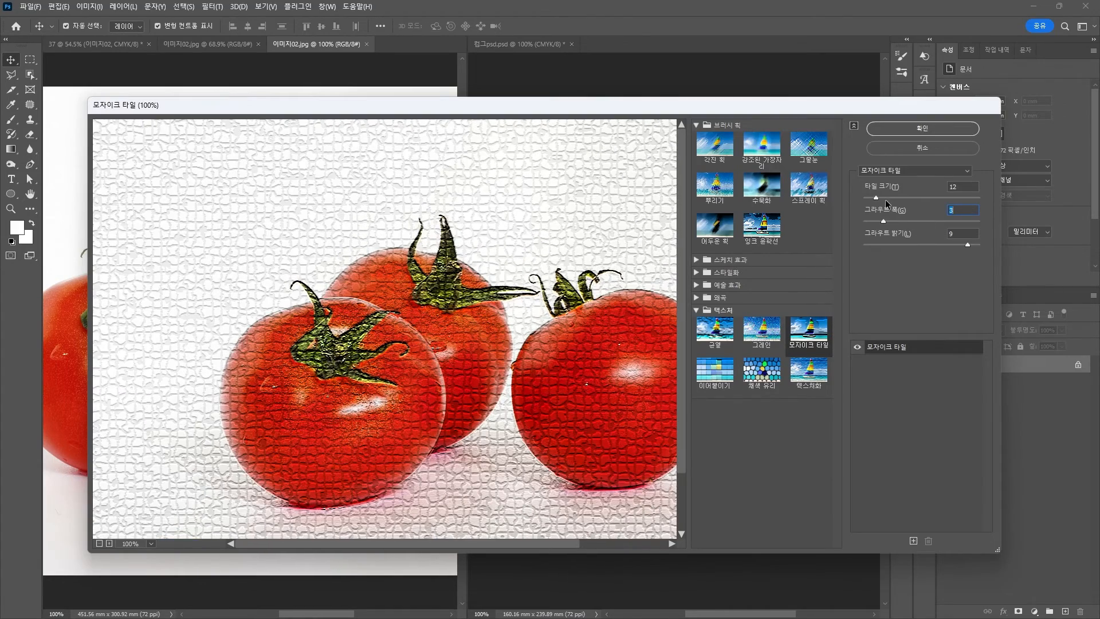
pyautogui.moveTo(968, 244); pyautogui.dragTo(937, 246)
pyautogui.moveTo(876, 197); pyautogui.dragTo(889, 199)
pyautogui.click(921, 129)
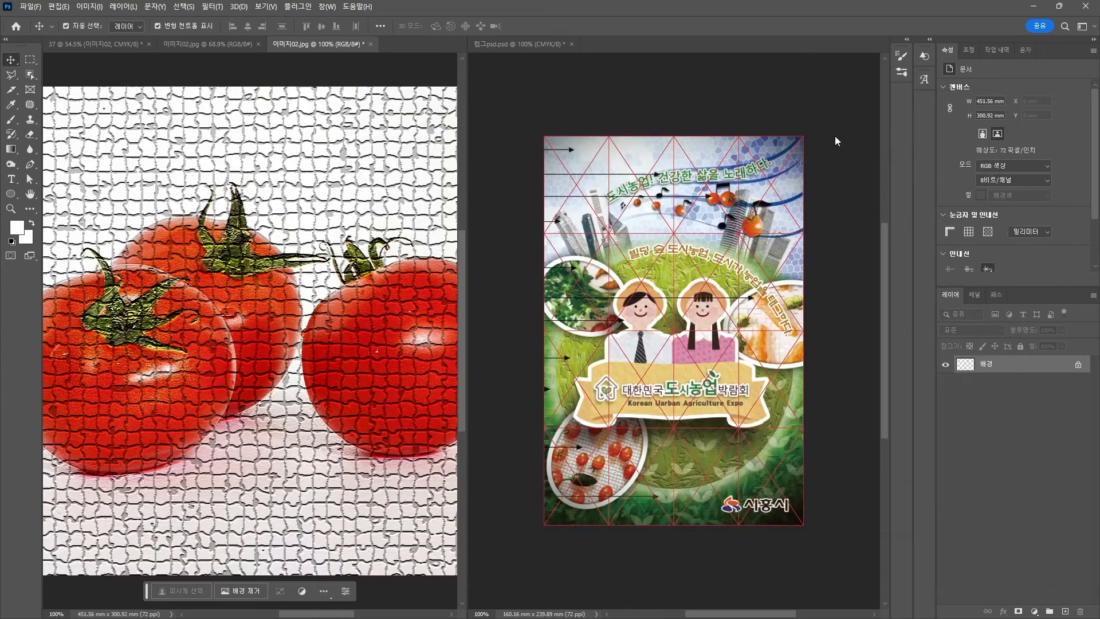
# Save and close the tomato smart object, and deselect its layer in the poster.
pyautogui.hotkey('ctrl', 's')
pyautogui.press('Return')
pyautogui.click(368, 44)
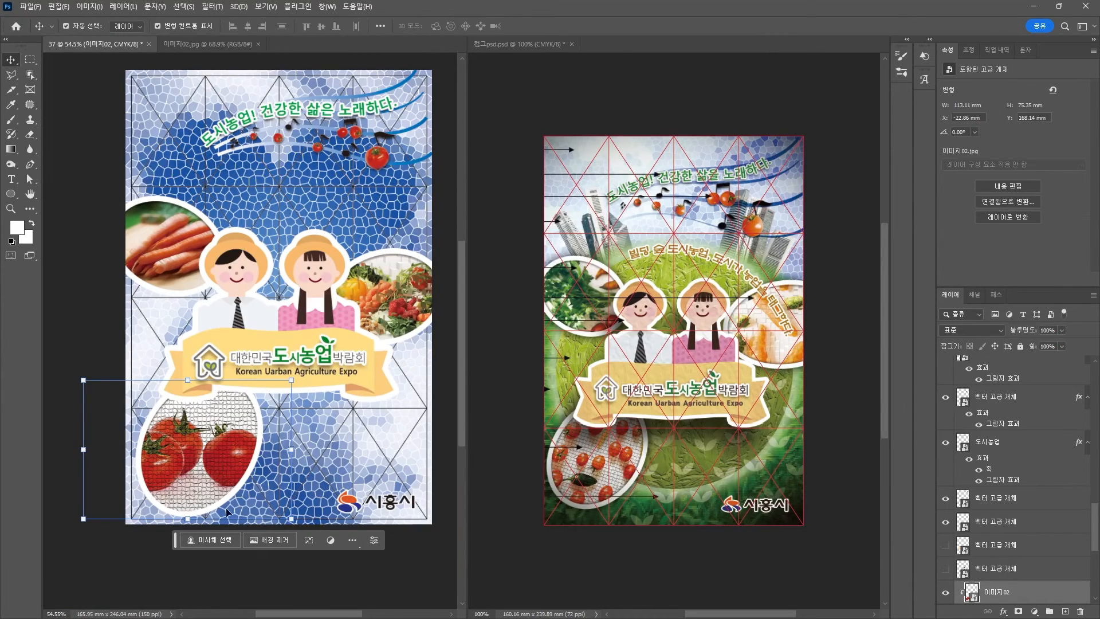
pyautogui.click(77, 324)
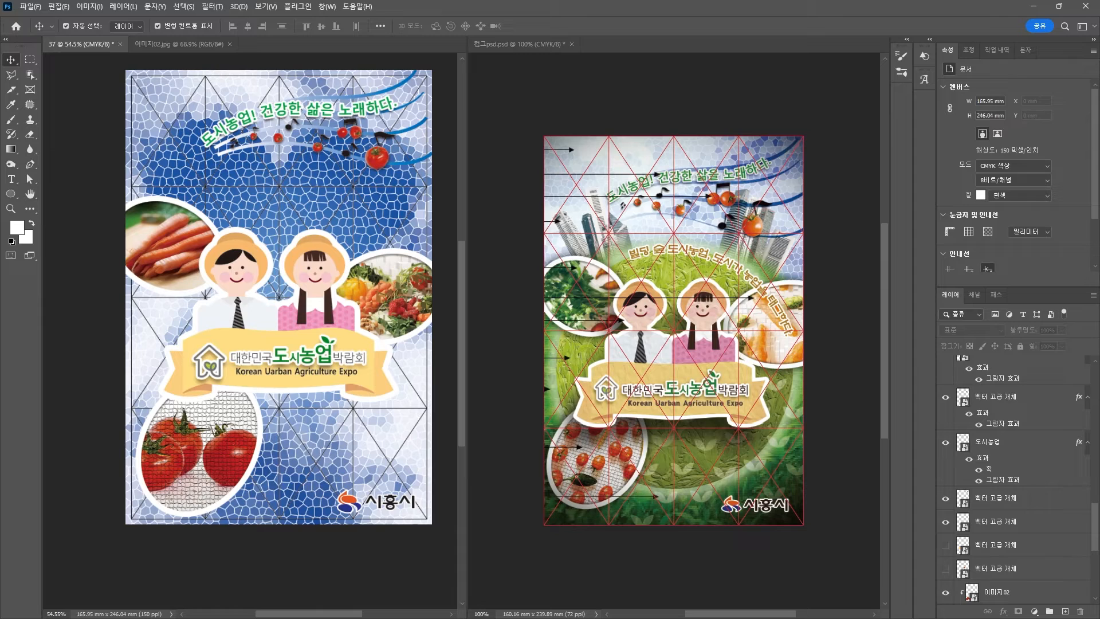
# Add a black multiply drop shadow to the character-and-ribbon layer with 71% opacity, 115° angle, 17 px distance and 51 px size.
pyautogui.click(280, 319)
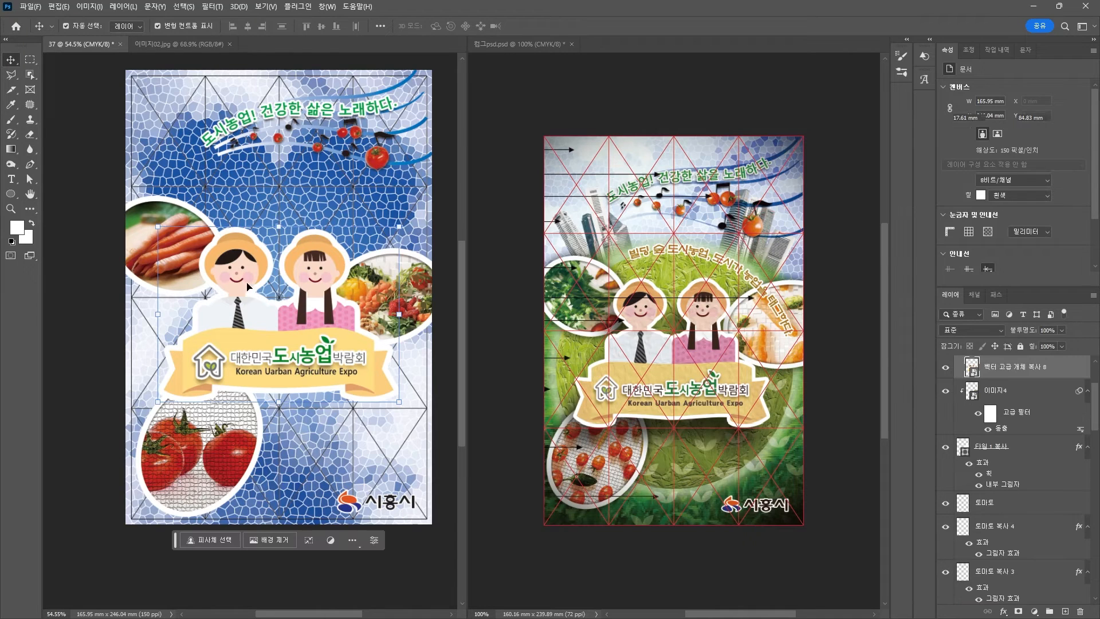
pyautogui.click(1007, 612)
pyautogui.click(947, 372)
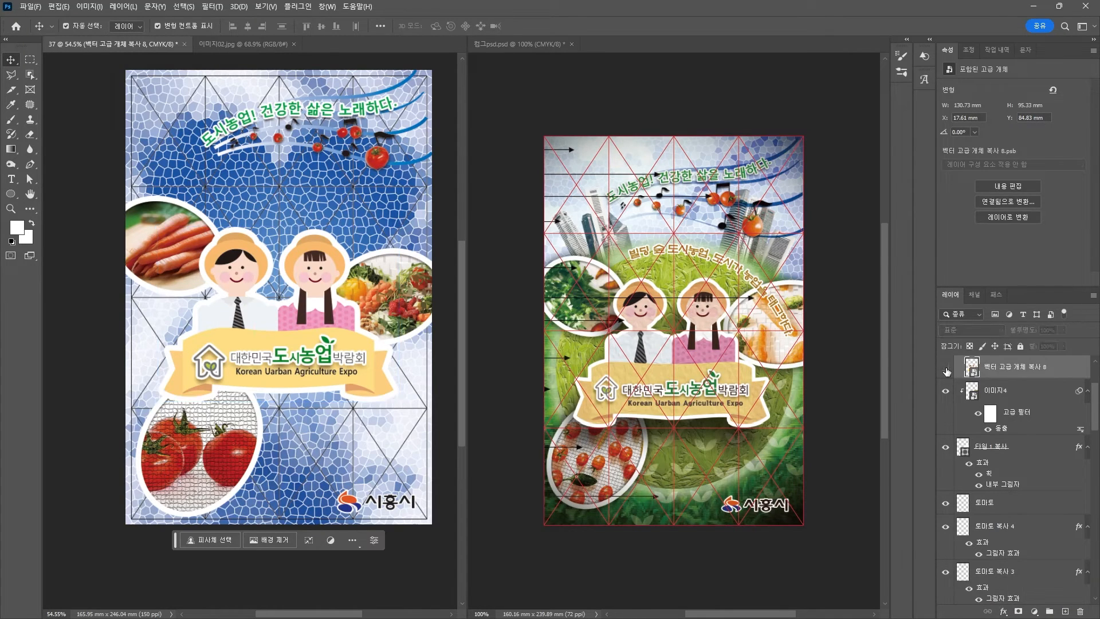
pyautogui.click(946, 371)
pyautogui.click(1004, 611)
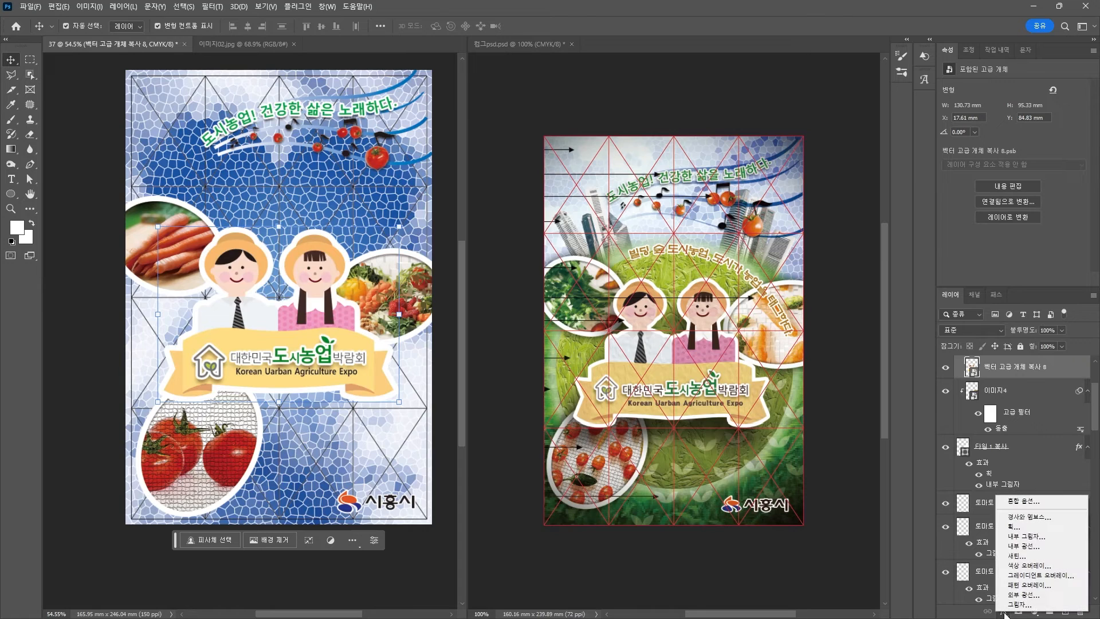
pyautogui.click(1019, 607)
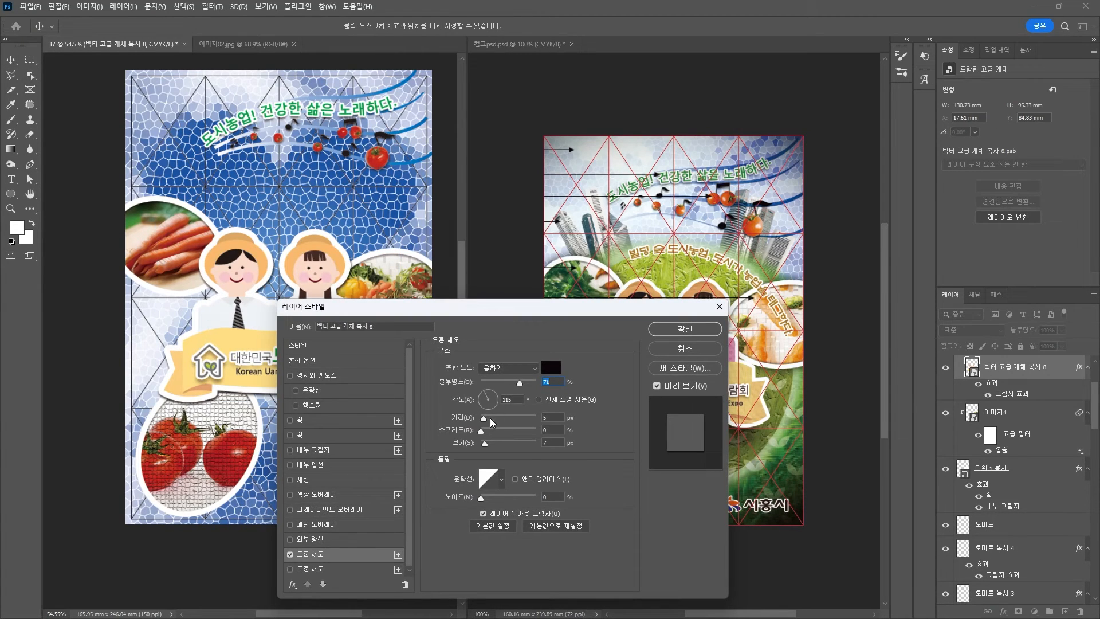
pyautogui.click(491, 417)
pyautogui.moveTo(492, 441); pyautogui.dragTo(496, 445)
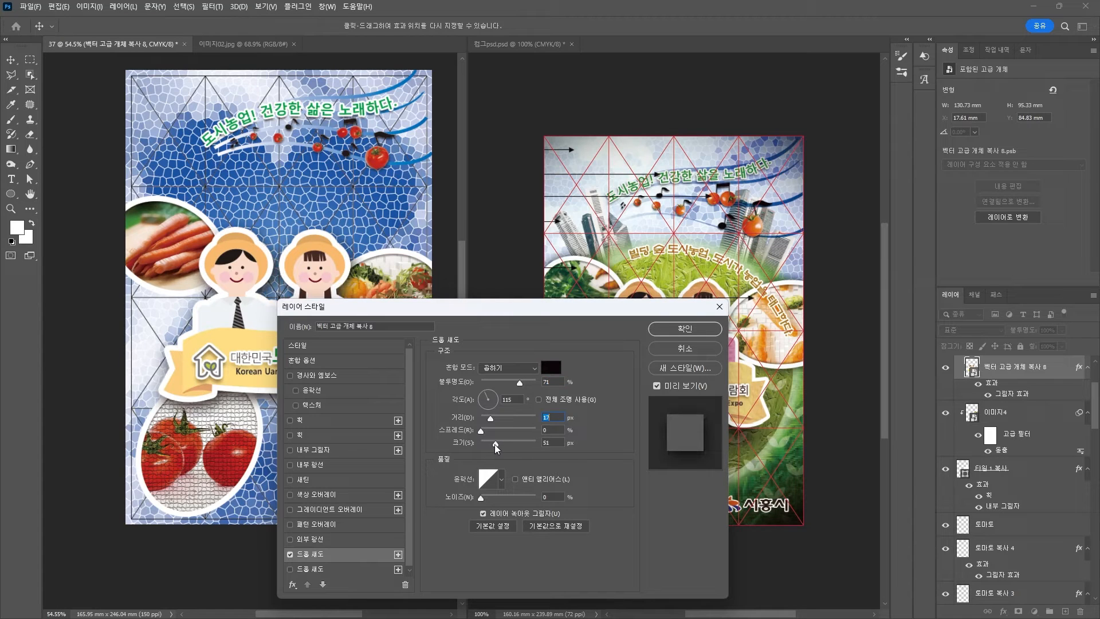
pyautogui.press('Return')
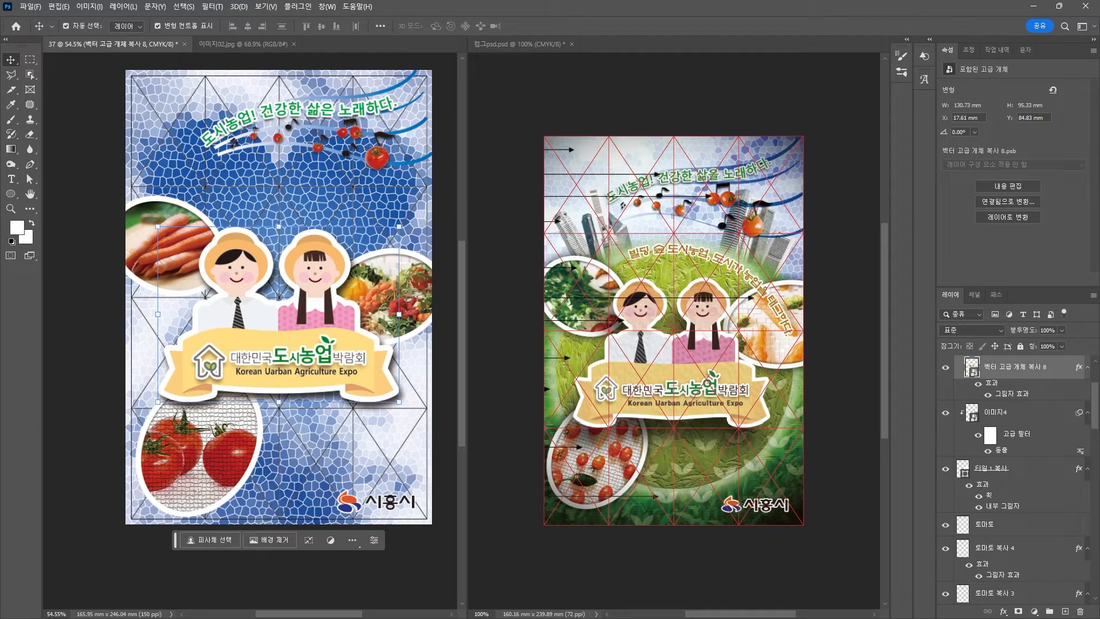
# Place 이미지06.jpg at about 176 × 117 mm across the poster's lower half and move its layer directly above 이미지01.
pyautogui.hotkey('alt', 'Tab')
pyautogui.moveTo(749, 368); pyautogui.dragTo(127, 409)
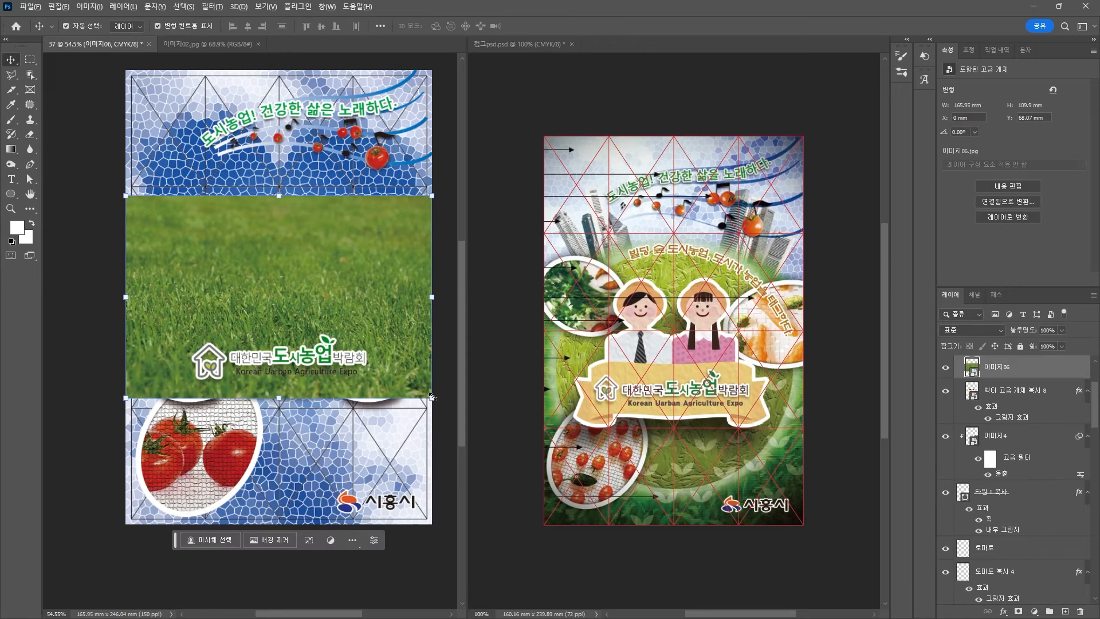
pyautogui.moveTo(431, 398)
pyautogui.mouseDown()
pyautogui.moveTo(457, 424)
pyautogui.moveTo(426, 406)
pyautogui.mouseUp()
pyautogui.moveTo(392, 305); pyautogui.dragTo(392, 425)
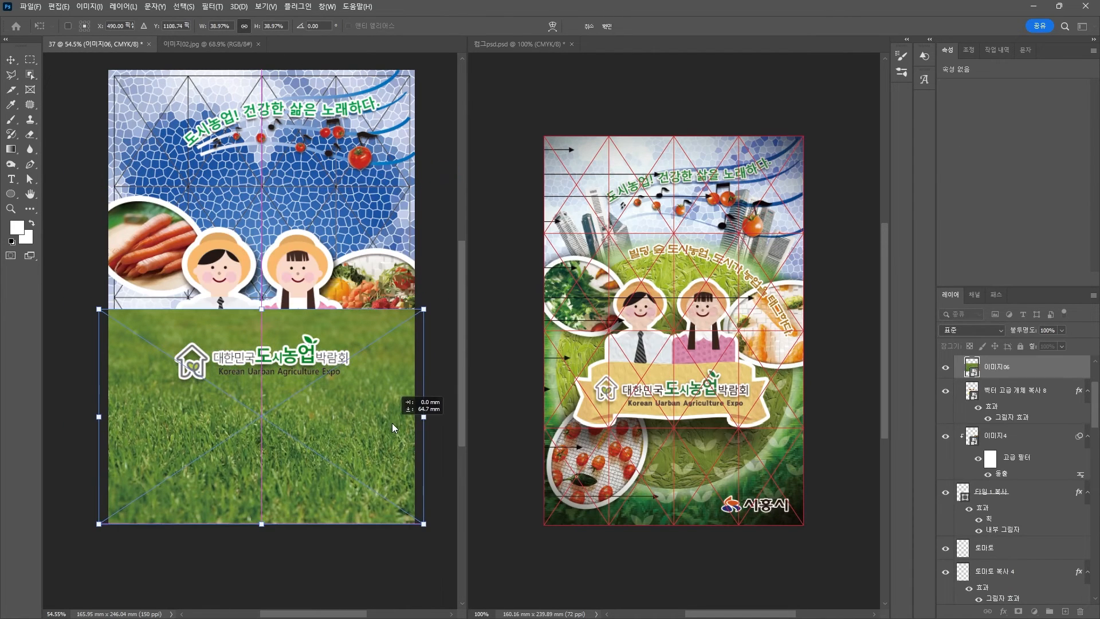
pyautogui.press('Return')
pyautogui.moveTo(1001, 371); pyautogui.dragTo(1016, 552)
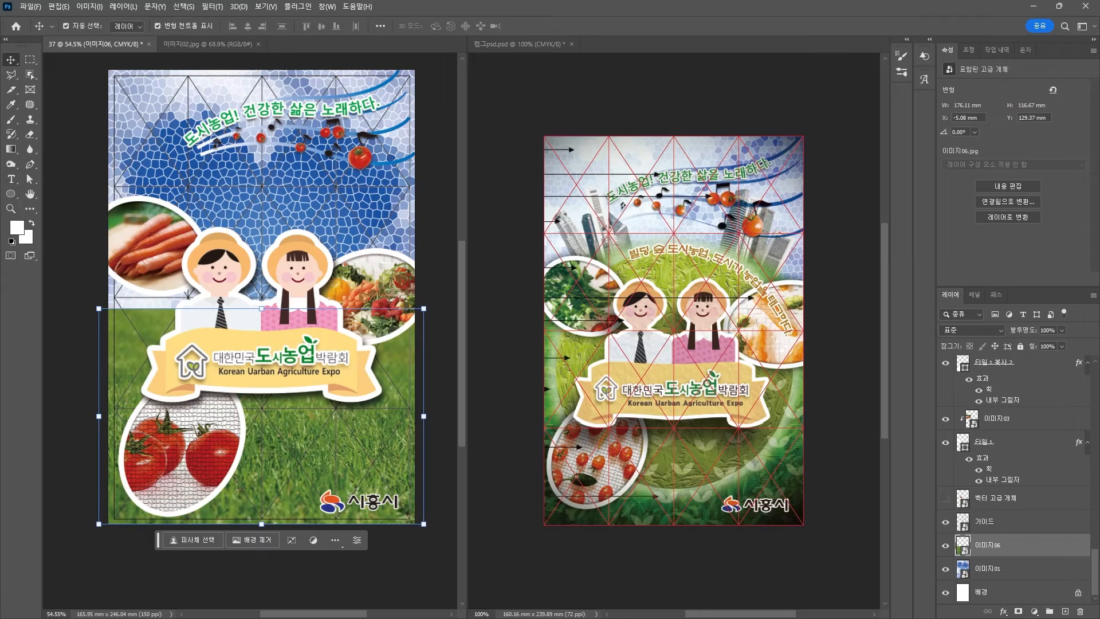
# Check the grass background in the reference PDF, and apply Patchwork with square size 4 and relief 17 to the 이미지06 smart object's contents.
pyautogui.hotkey('alt', 'Tab')
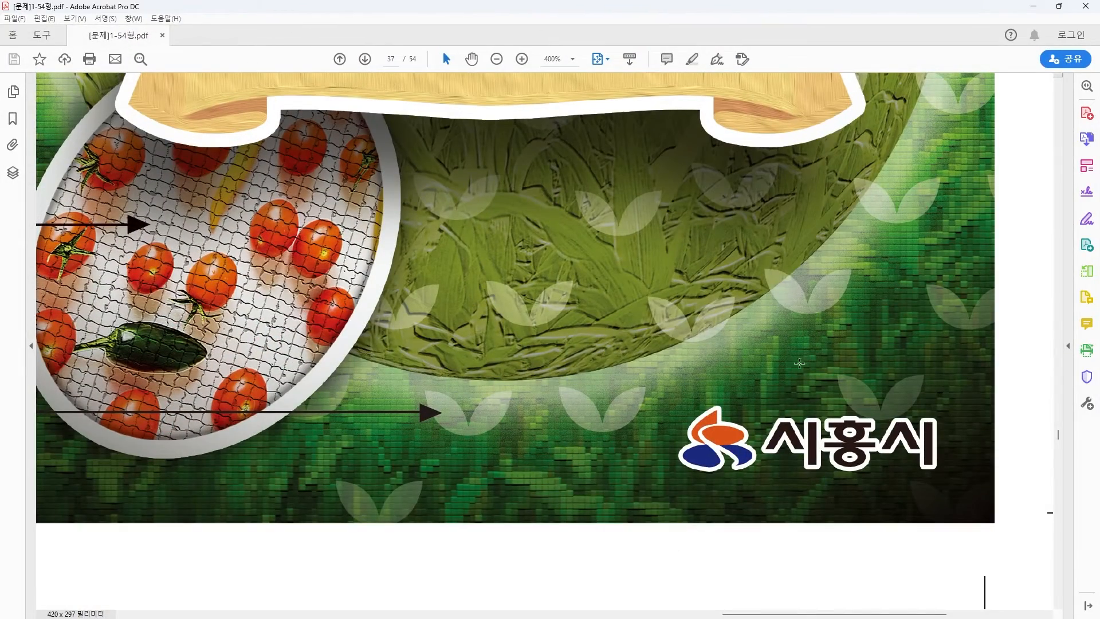
pyautogui.scroll(-2, 892, 315)
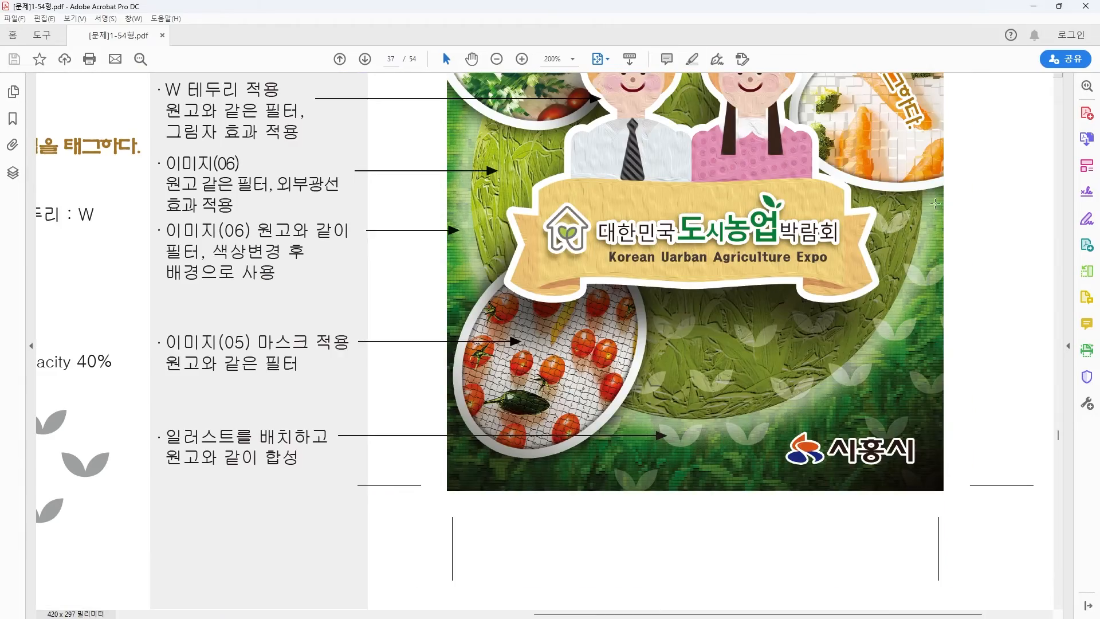
pyautogui.hotkey('alt', 'Tab')
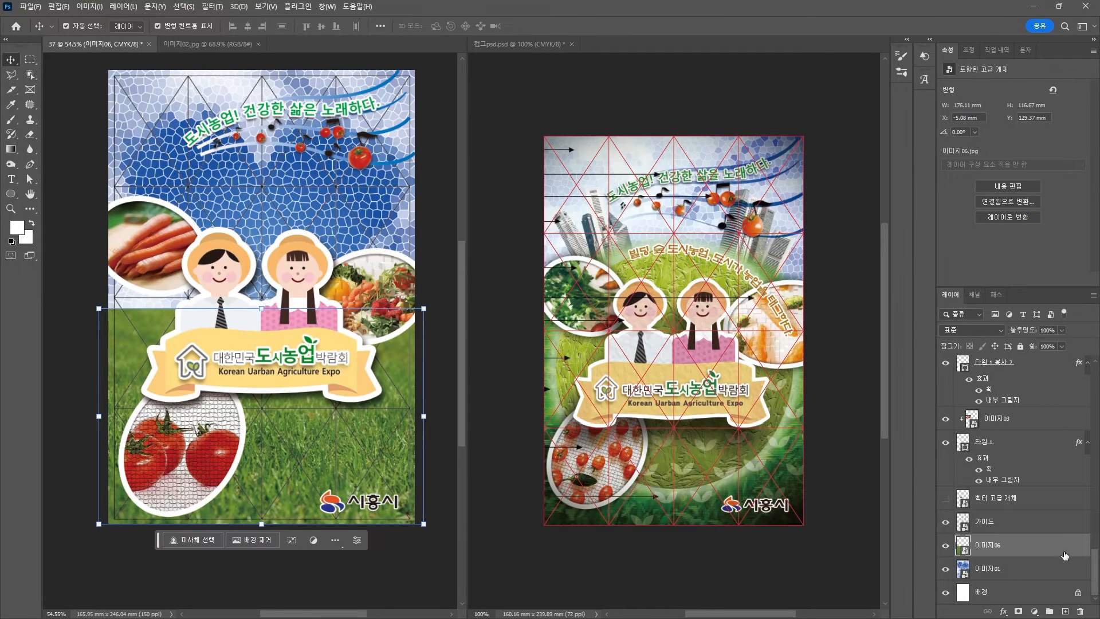
pyautogui.doubleClick(963, 544)
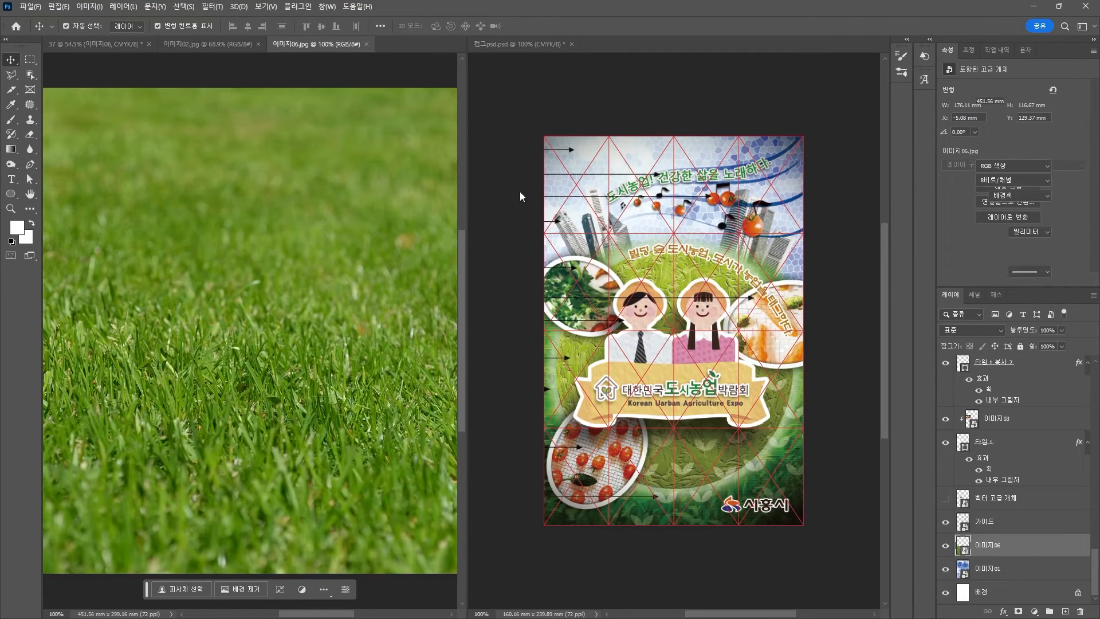
pyautogui.click(204, 7)
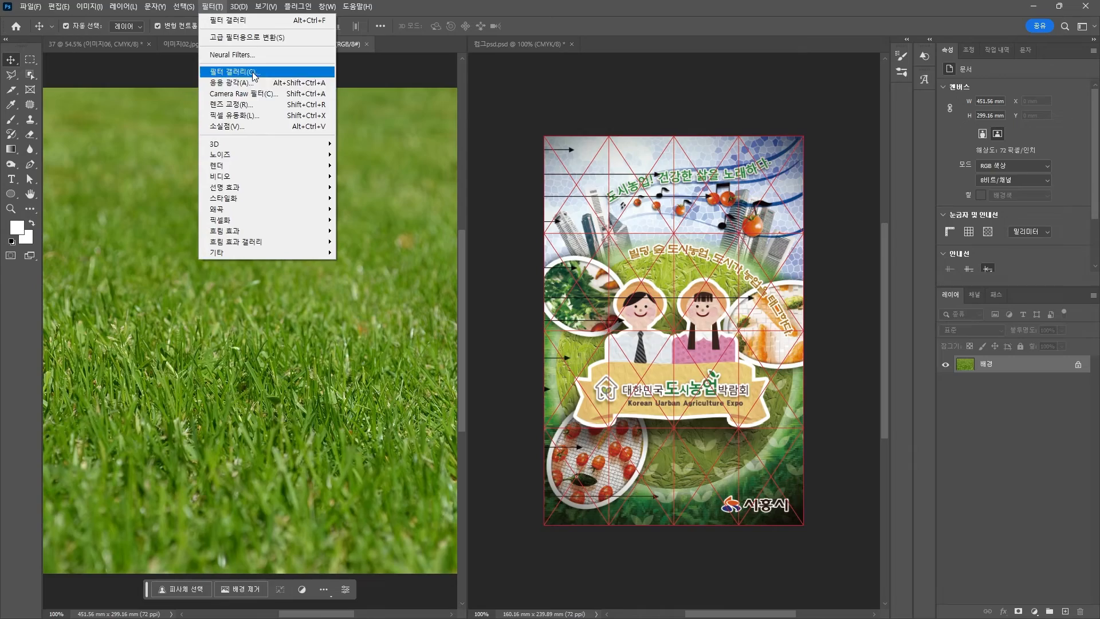
pyautogui.click(232, 72)
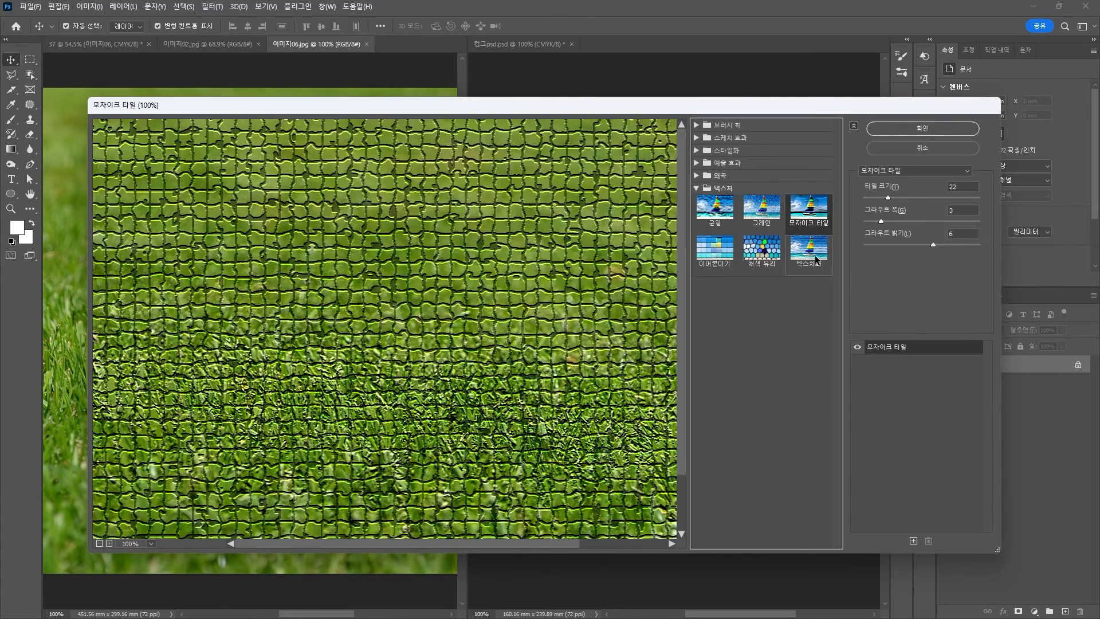
pyautogui.click(762, 248)
pyautogui.click(714, 248)
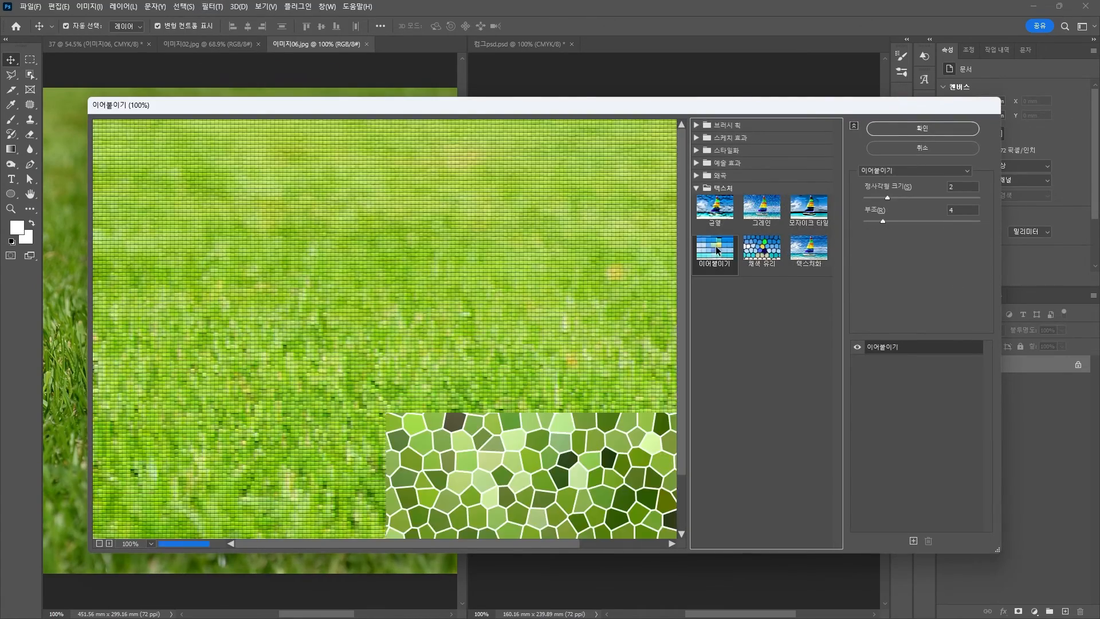
pyautogui.click(696, 175)
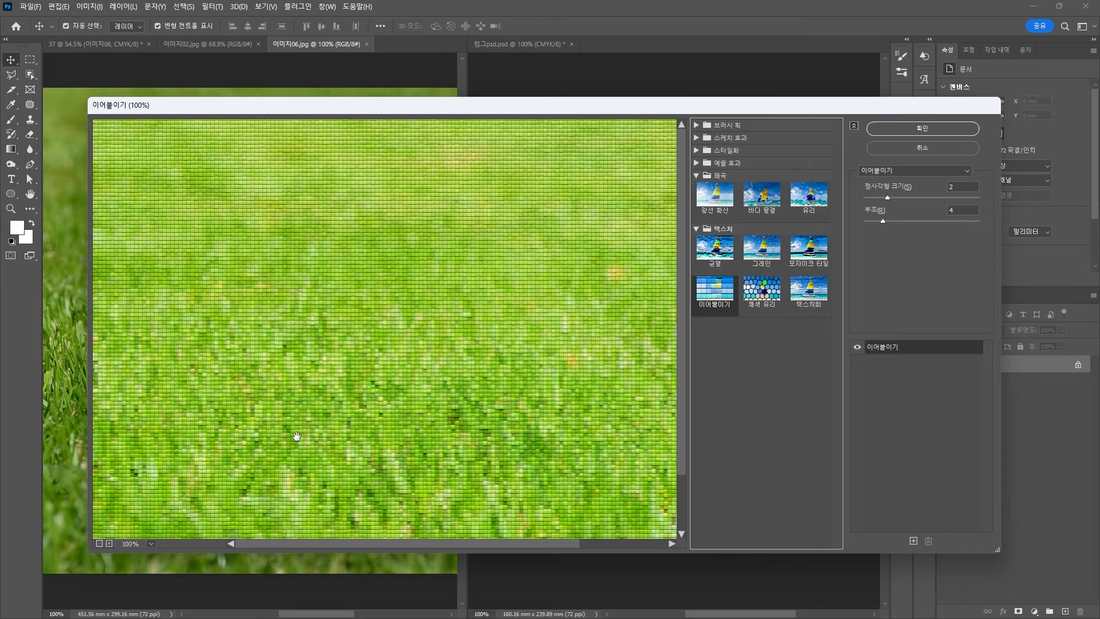
pyautogui.moveTo(887, 197); pyautogui.dragTo(942, 220)
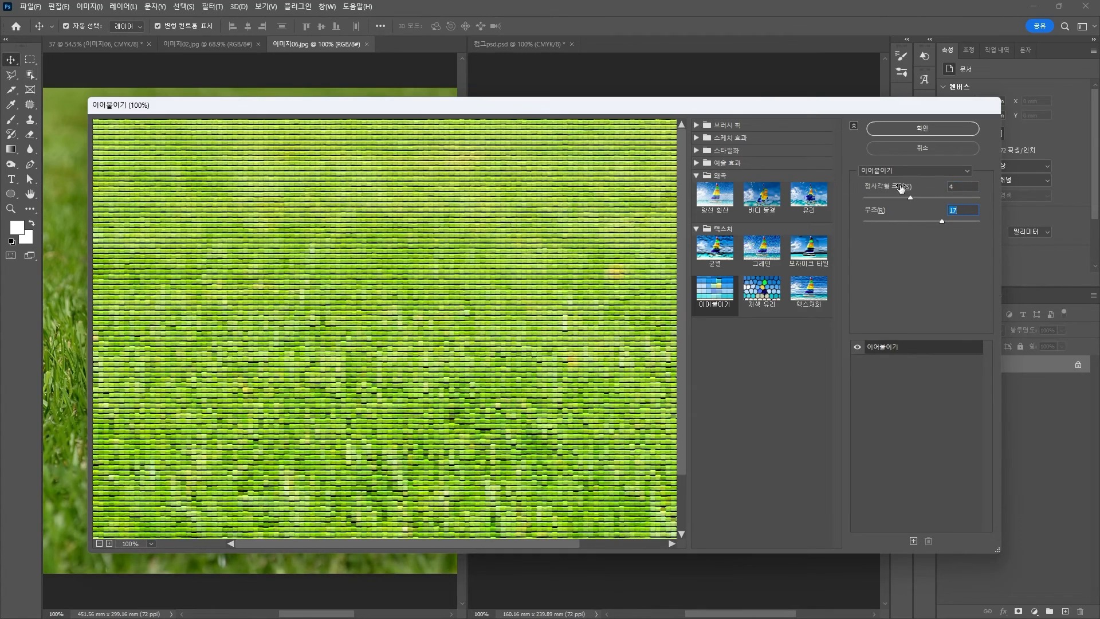
pyautogui.click(922, 129)
# Save the filtered 이미지06.jpg contents with the offered JPEG options and return to the poster document 37.
pyautogui.hotkey('ctrl', 's')
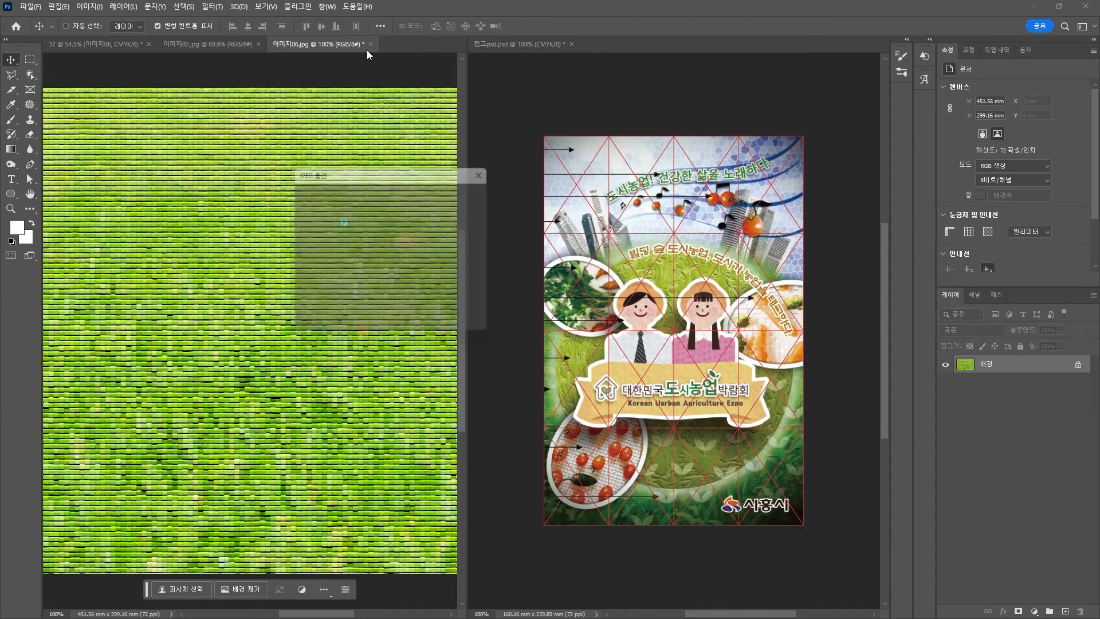
pyautogui.click(482, 190)
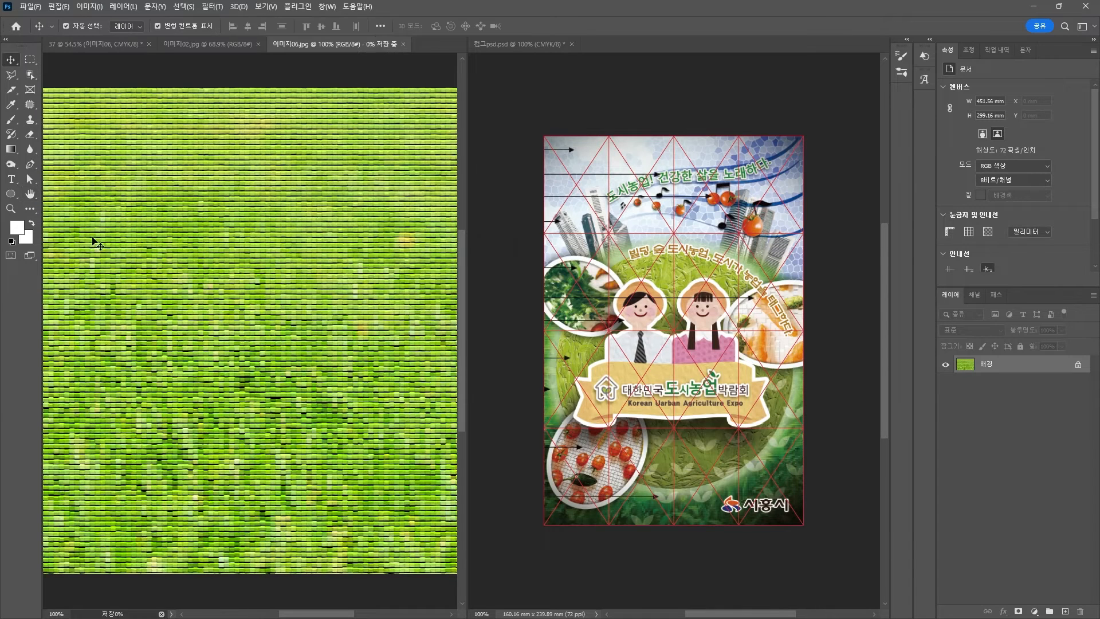
pyautogui.click(113, 44)
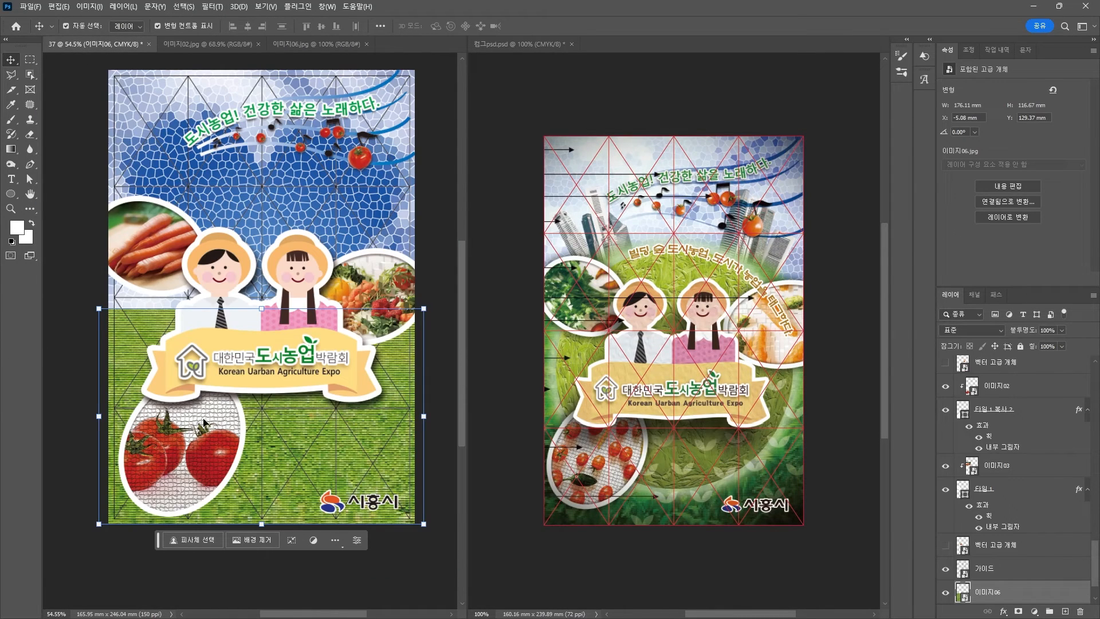
# Save the poster and apply Hue/Saturation to the 이미지06 grass with saturation +11, lightness -19 and a slight hue shift toward green.
pyautogui.hotkey('ctrl', 's')
pyautogui.click(89, 6)
pyautogui.moveTo(112, 38)
pyautogui.click(273, 100)
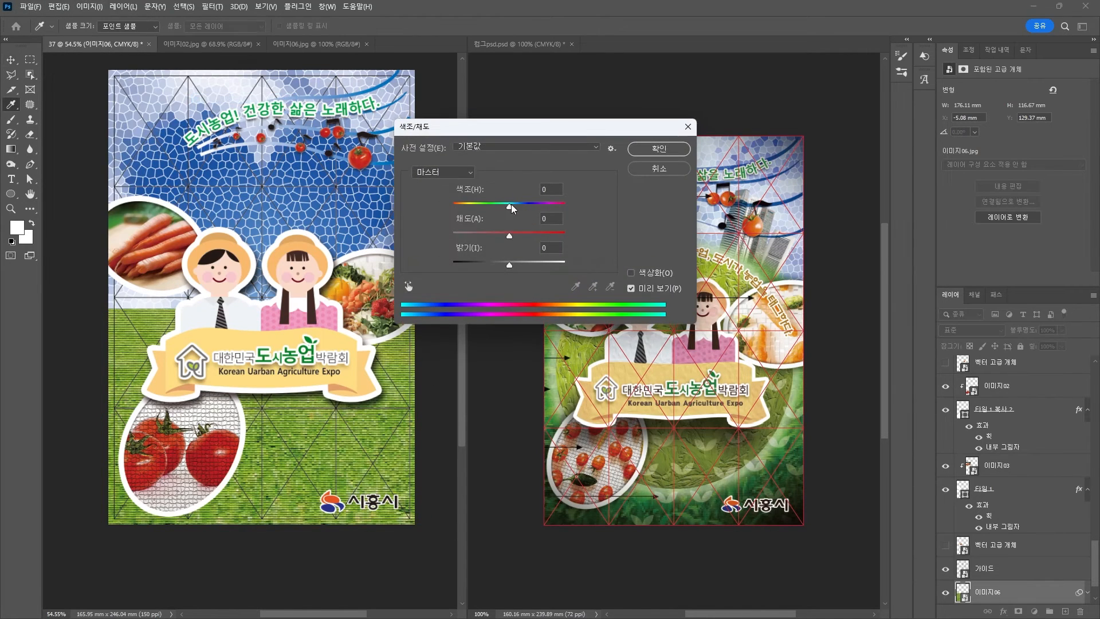
pyautogui.click(631, 273)
pyautogui.moveTo(485, 205); pyautogui.dragTo(504, 210)
pyautogui.click(632, 273)
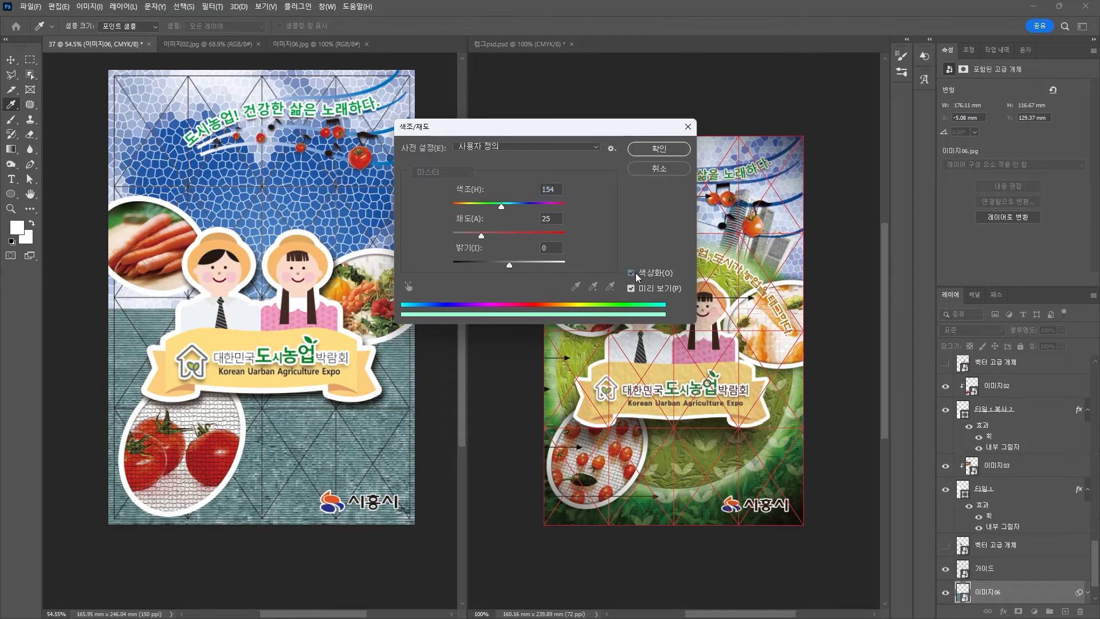
pyautogui.moveTo(518, 237); pyautogui.dragTo(498, 263)
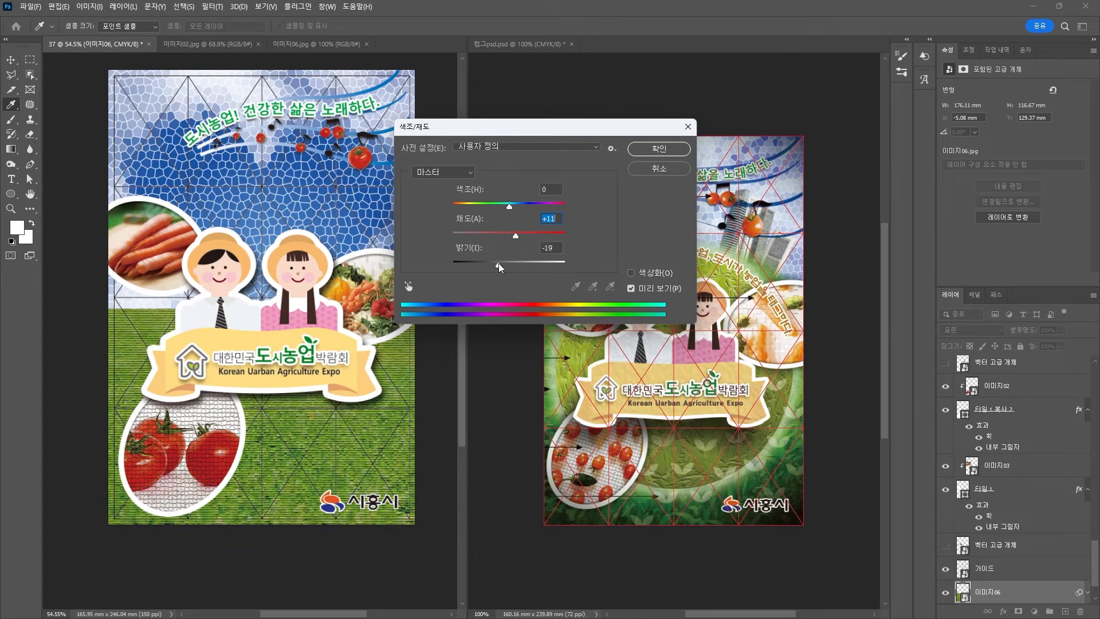
pyautogui.moveTo(512, 205); pyautogui.dragTo(513, 215)
pyautogui.press('Return')
pyautogui.press('v')
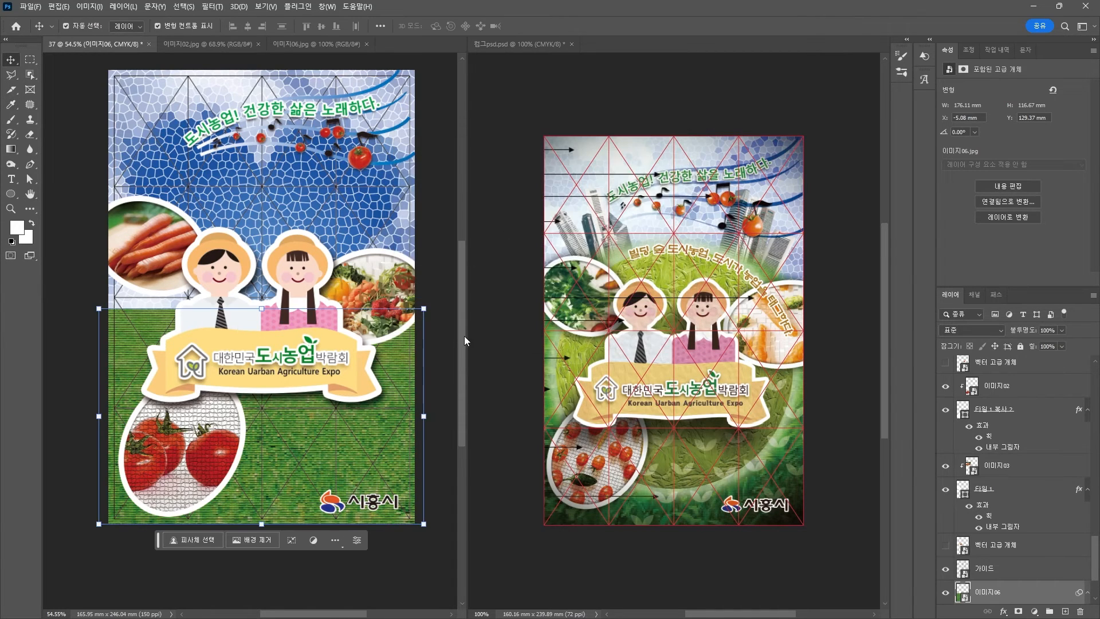
# Choose the Burn tool and rasterize the 이미지06 grass layer.
pyautogui.rightClick(12, 166)
pyautogui.click(52, 176)
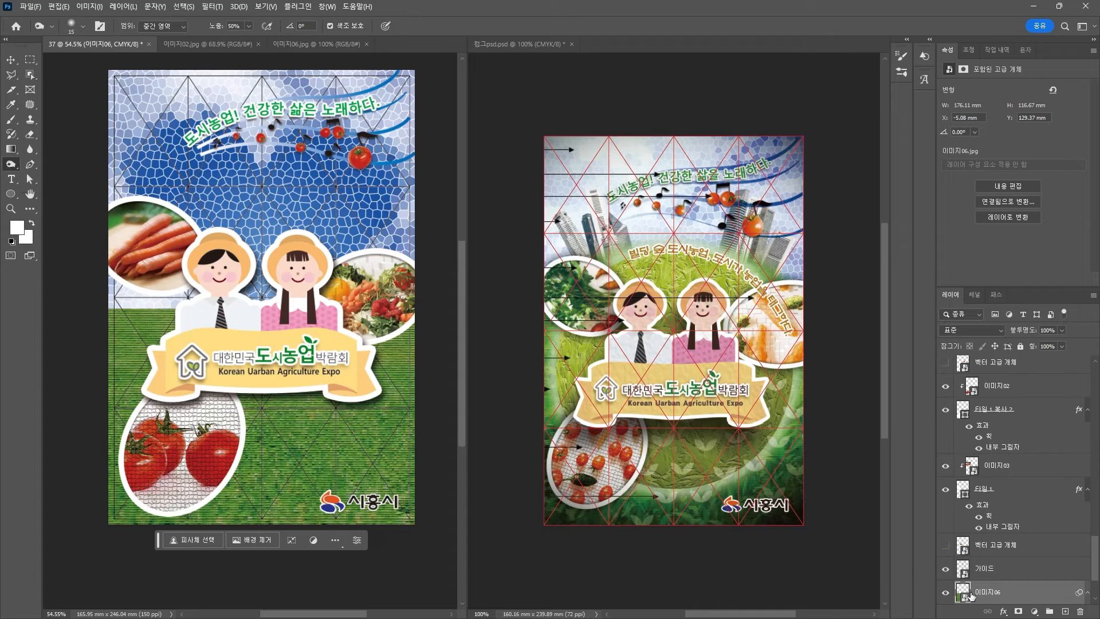
pyautogui.scroll(-2, 983, 598)
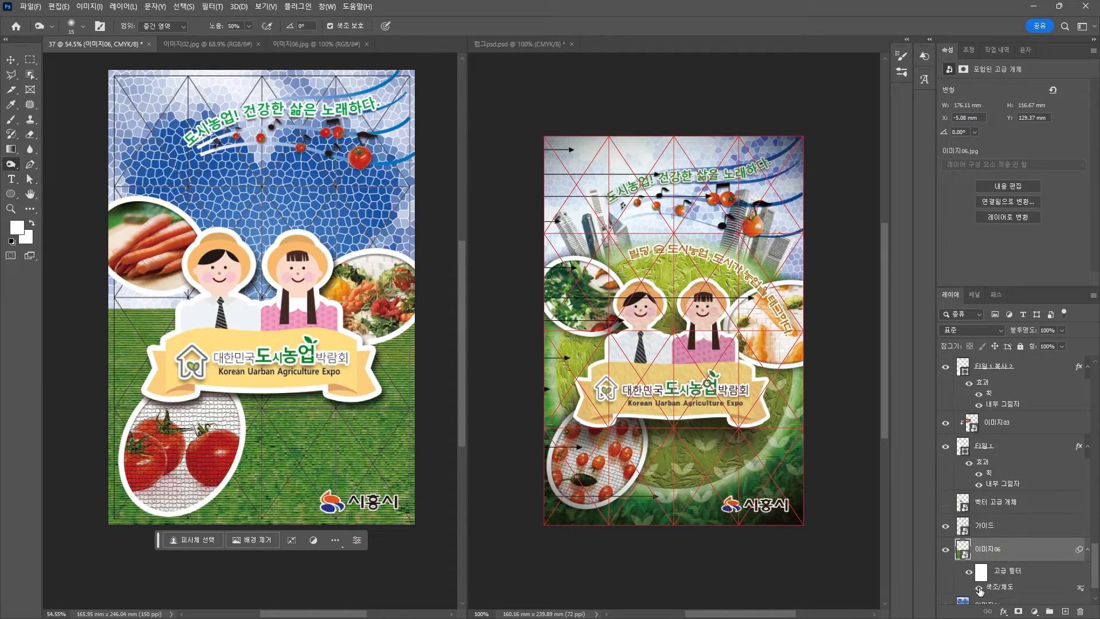
pyautogui.rightClick(991, 551)
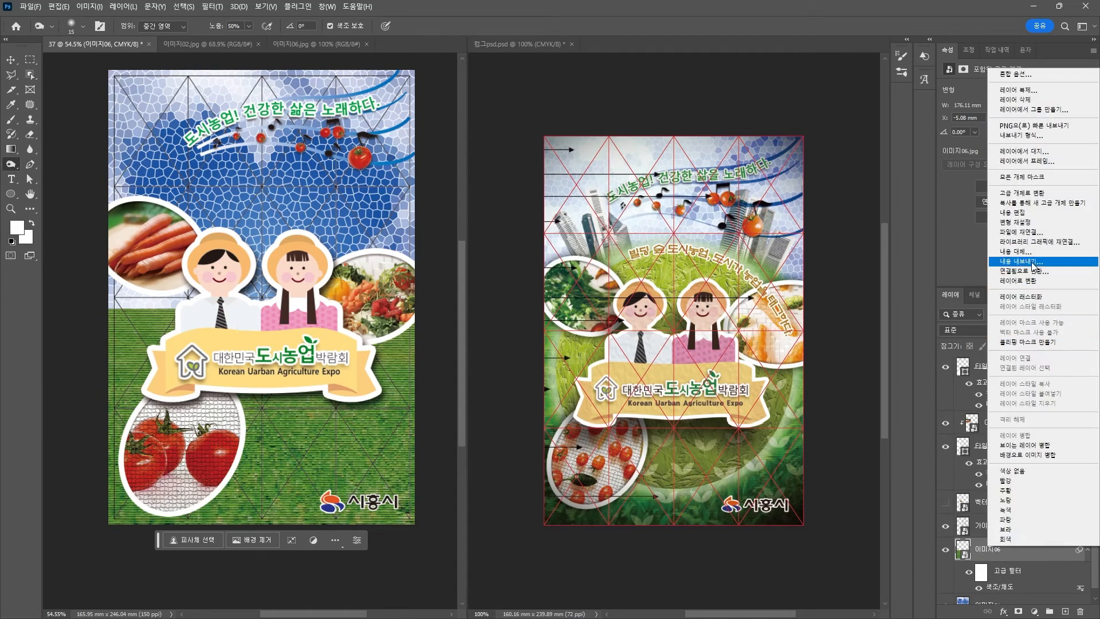
pyautogui.click(1009, 297)
# Burn the lower part of the grass darker with a 500 px brush, midtones range and 50% exposure.
pyautogui.press(']')
pyautogui.press(']')
pyautogui.press(']')
pyautogui.press(']')
pyautogui.press(']')
pyautogui.press(']')
pyautogui.press(']')
pyautogui.press(']')
pyautogui.press(']')
pyautogui.press(']')
pyautogui.press(']')
pyautogui.press(']')
pyautogui.press(']')
pyautogui.press(']')
pyautogui.press(']')
pyautogui.press(']')
pyautogui.press(']')
pyautogui.press(']')
pyautogui.press(']')
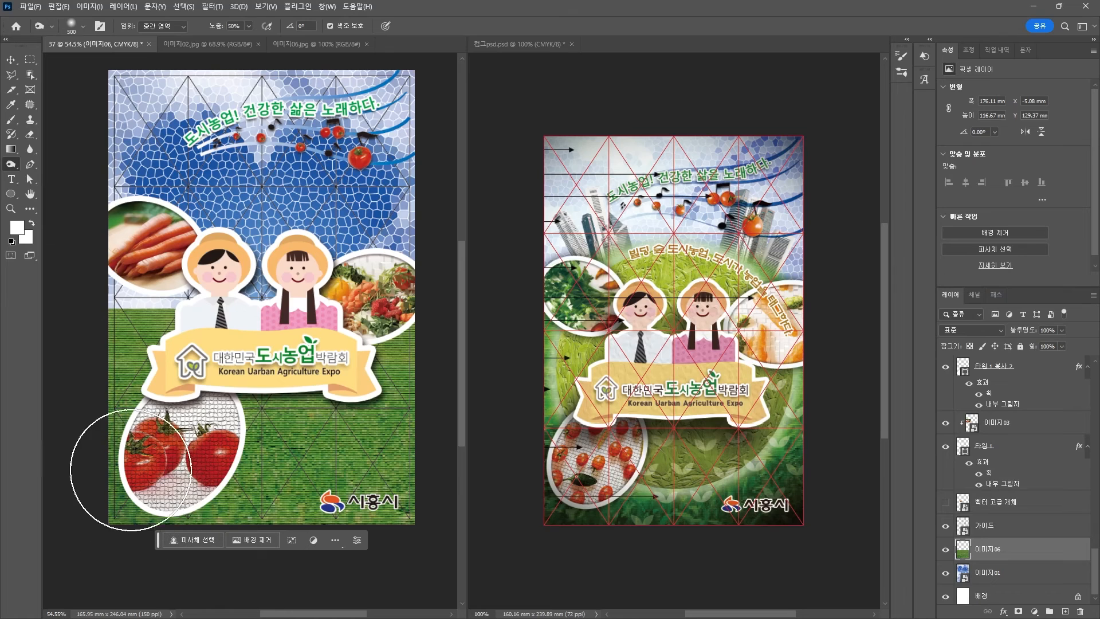
pyautogui.press(']')
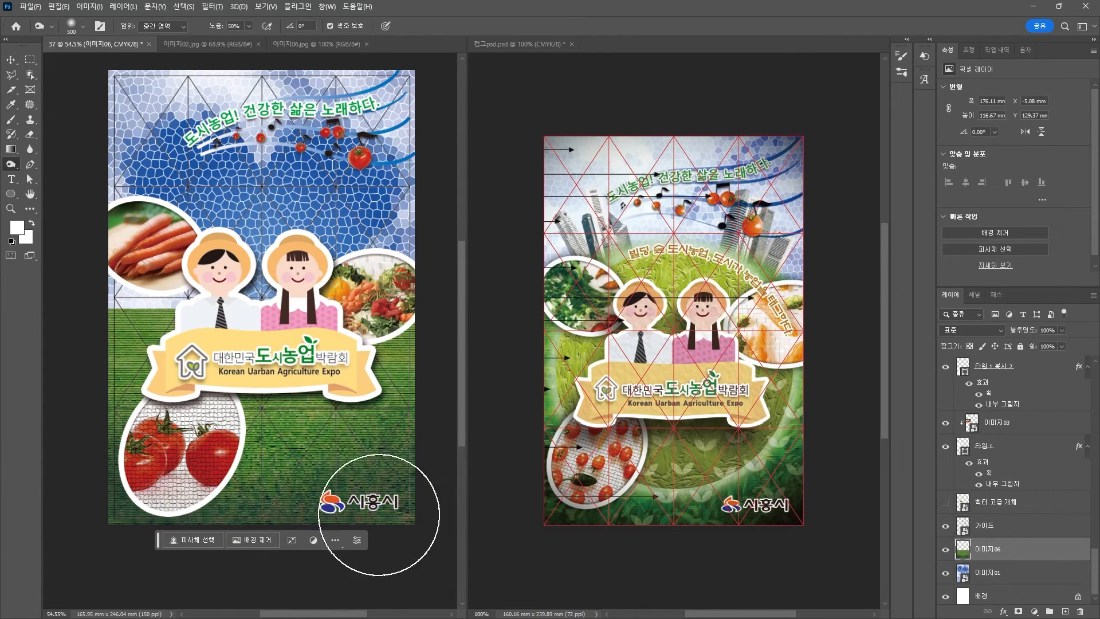
pyautogui.click(504, 538)
pyautogui.click(142, 506)
pyautogui.moveTo(110, 497)
pyautogui.mouseDown()
pyautogui.moveTo(477, 572)
pyautogui.moveTo(298, 502)
pyautogui.mouseUp()
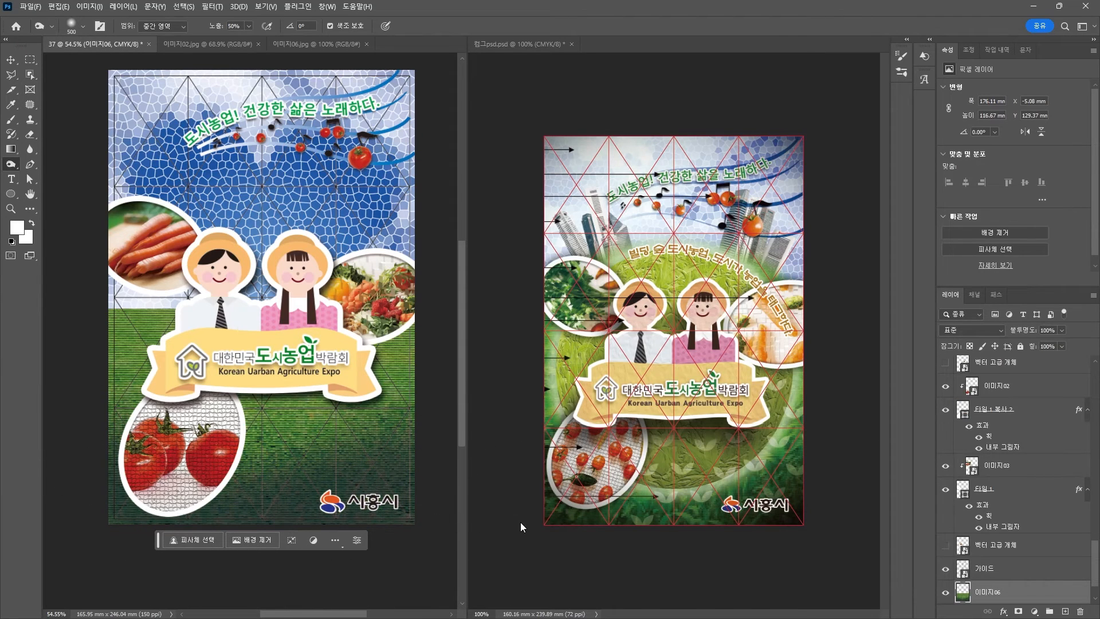
pyautogui.click(11, 59)
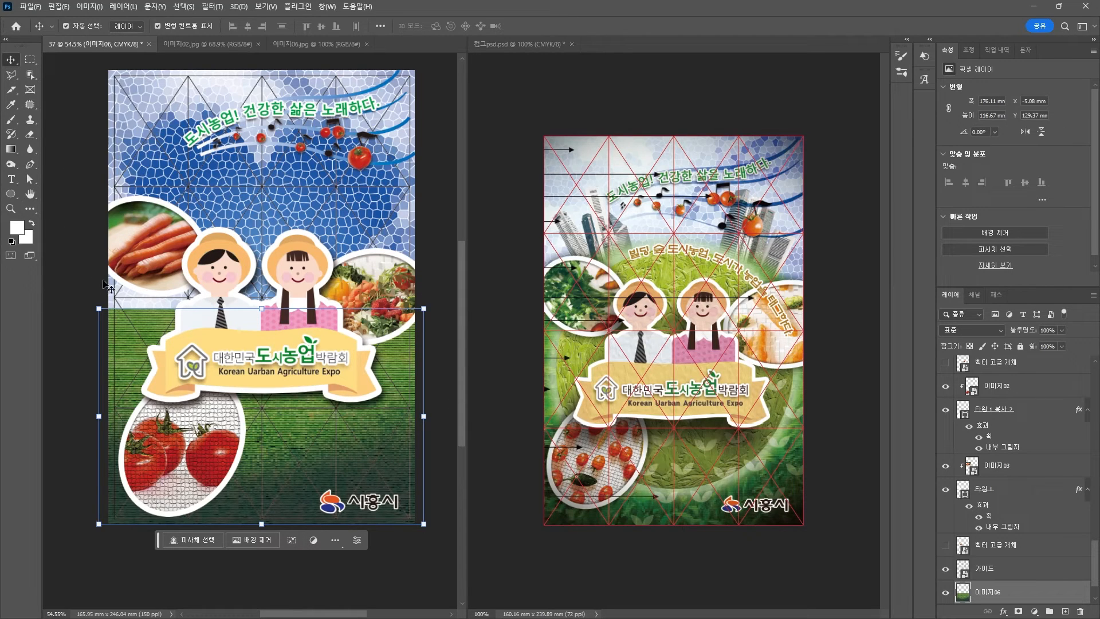
# Draw a white circle about 154 mm wide behind the characters, centre it on the poster and enlarge it to about 157 mm.
pyautogui.click(11, 194)
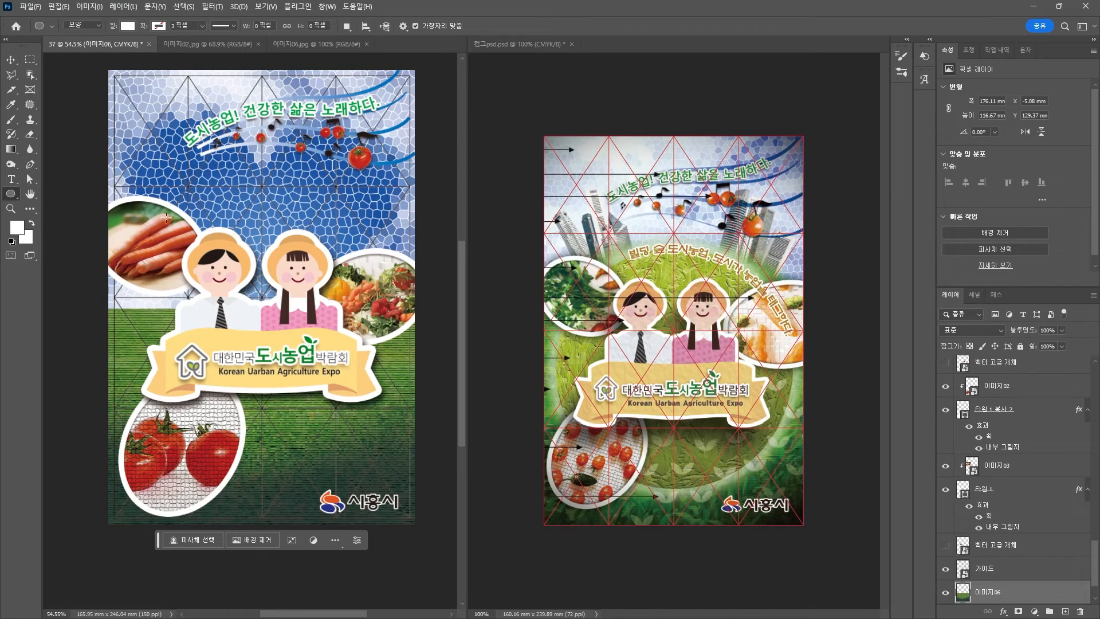
pyautogui.moveTo(148, 199); pyautogui.dragTo(437, 482)
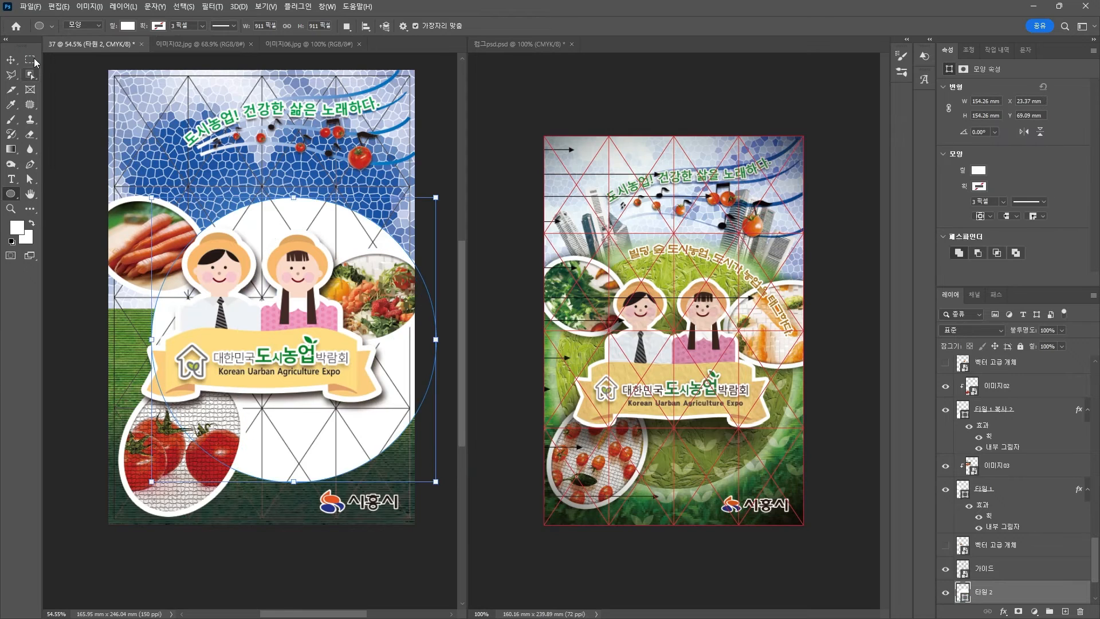
pyautogui.click(11, 60)
pyautogui.moveTo(293, 432); pyautogui.dragTo(260, 425)
pyautogui.moveTo(405, 478); pyautogui.dragTo(407, 480)
pyautogui.moveTo(293, 207); pyautogui.dragTo(291, 217)
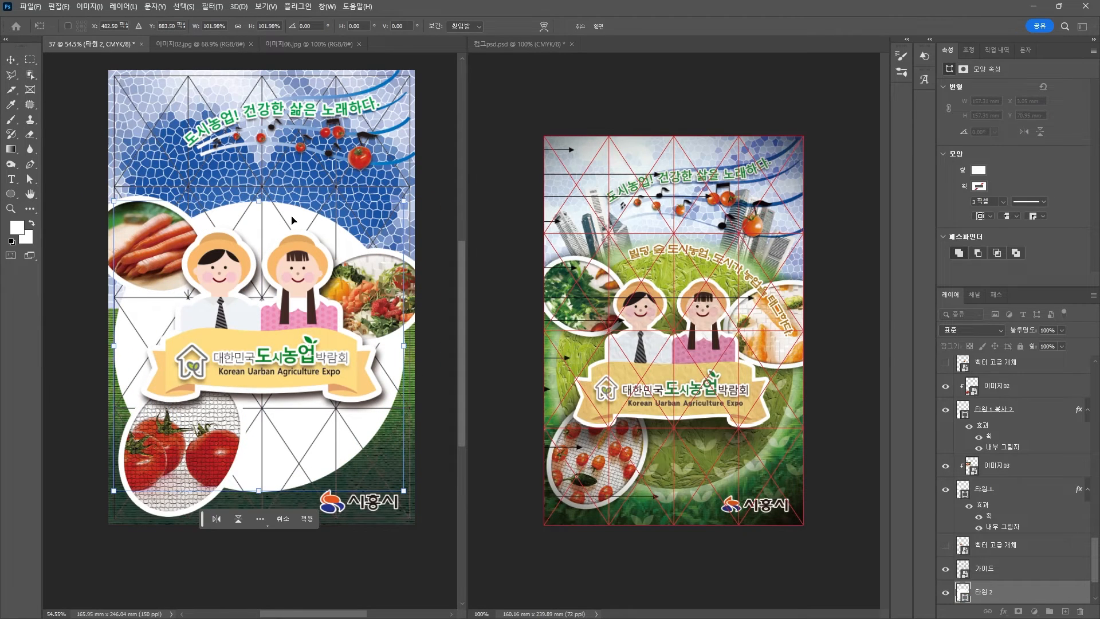
pyautogui.press('Return')
# Move the carrot photo and its oval frame slightly down, and reselect the white circle.
pyautogui.click(167, 232)
pyautogui.moveTo(167, 232); pyautogui.dragTo(166, 257)
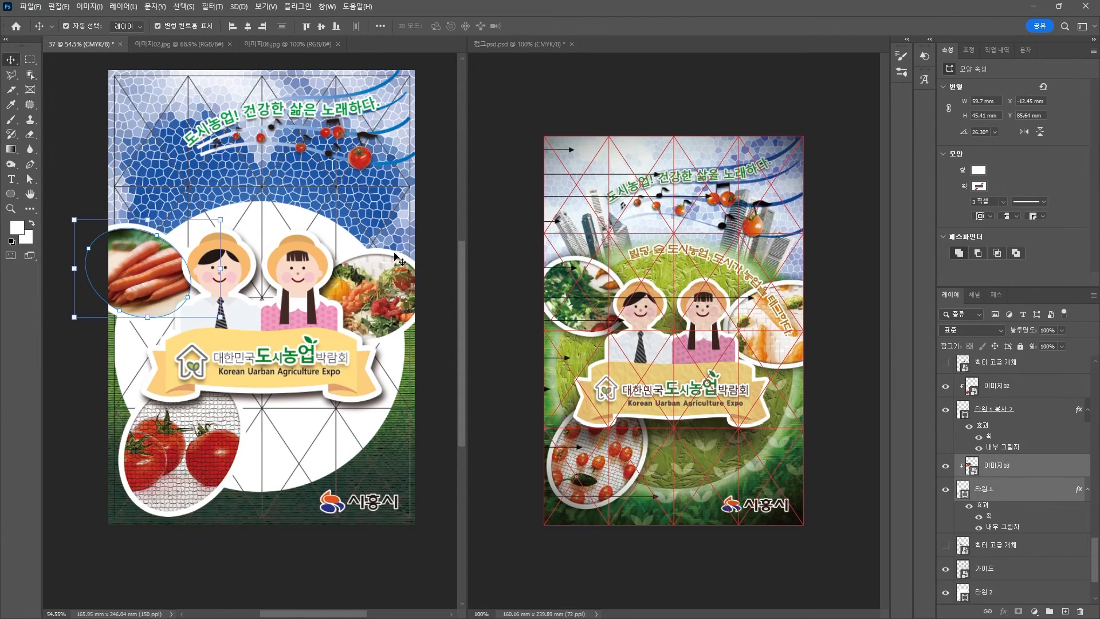
pyautogui.click(282, 222)
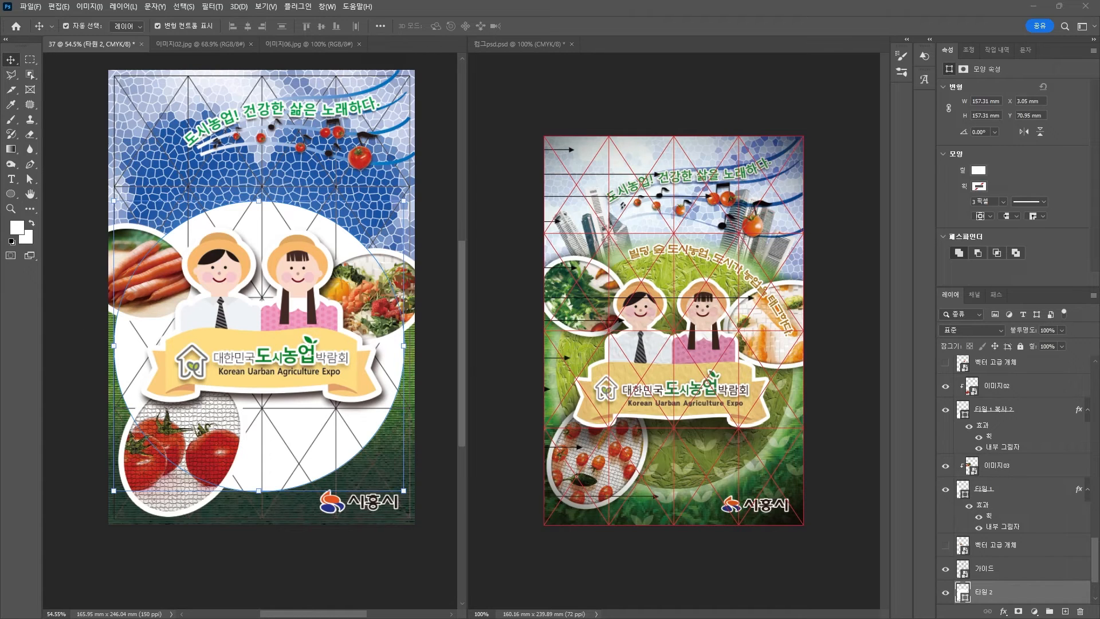
# Place 이미지06.jpg above the white circle, scale it to about 289 × 191 mm and clip it to the circle.
pyautogui.hotkey('alt', 'Tab')
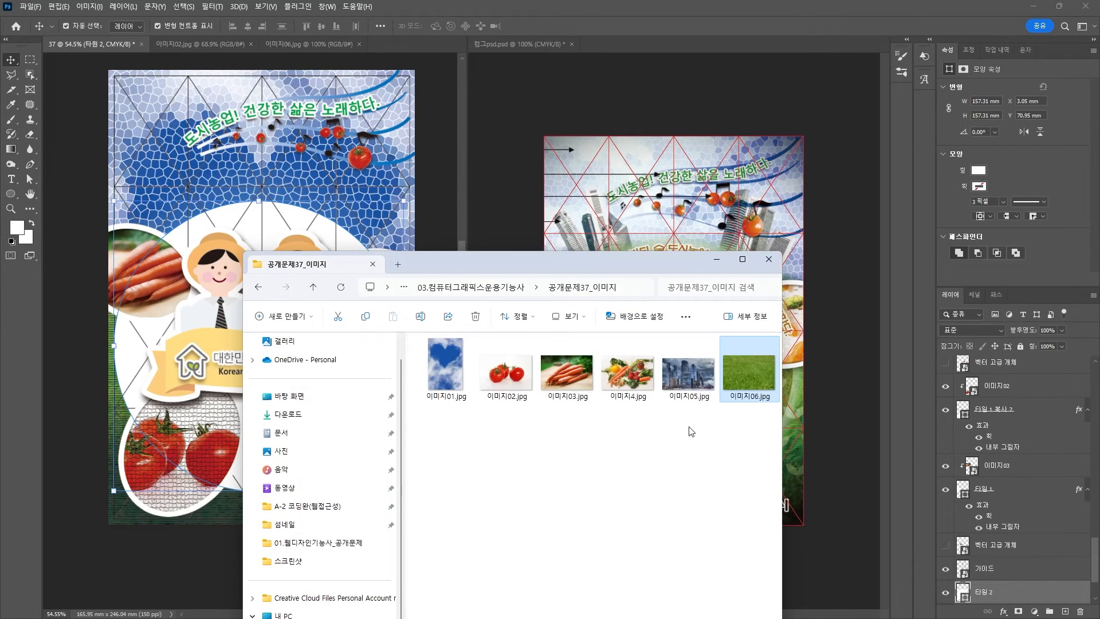
pyautogui.click(143, 306)
pyautogui.moveTo(749, 373); pyautogui.dragTo(139, 366)
pyautogui.press('Return')
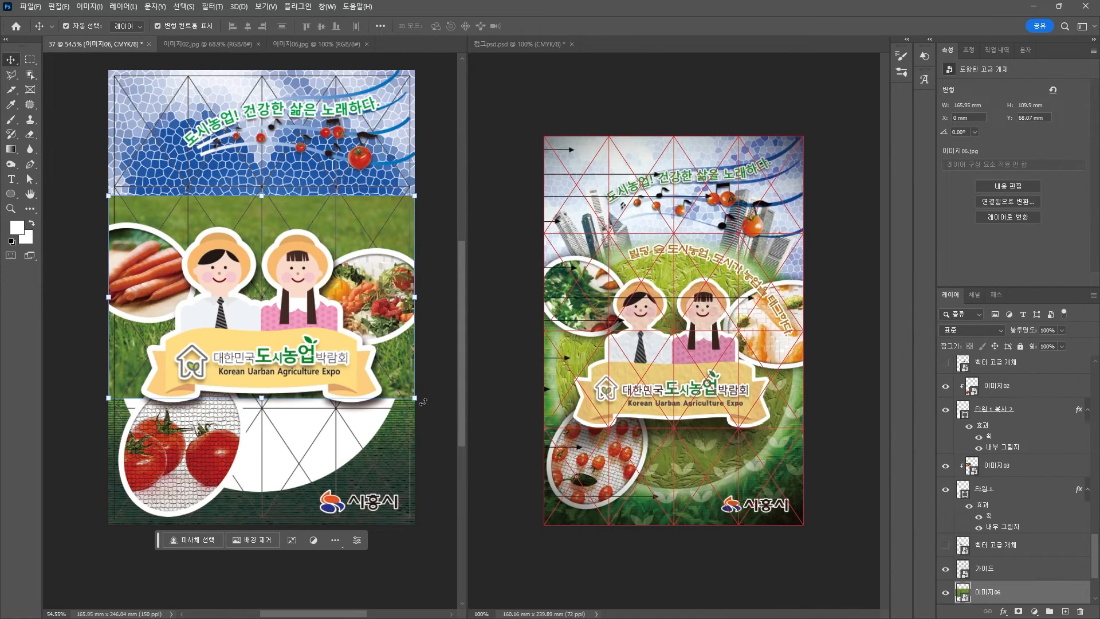
pyautogui.moveTo(415, 397); pyautogui.dragTo(340, 440)
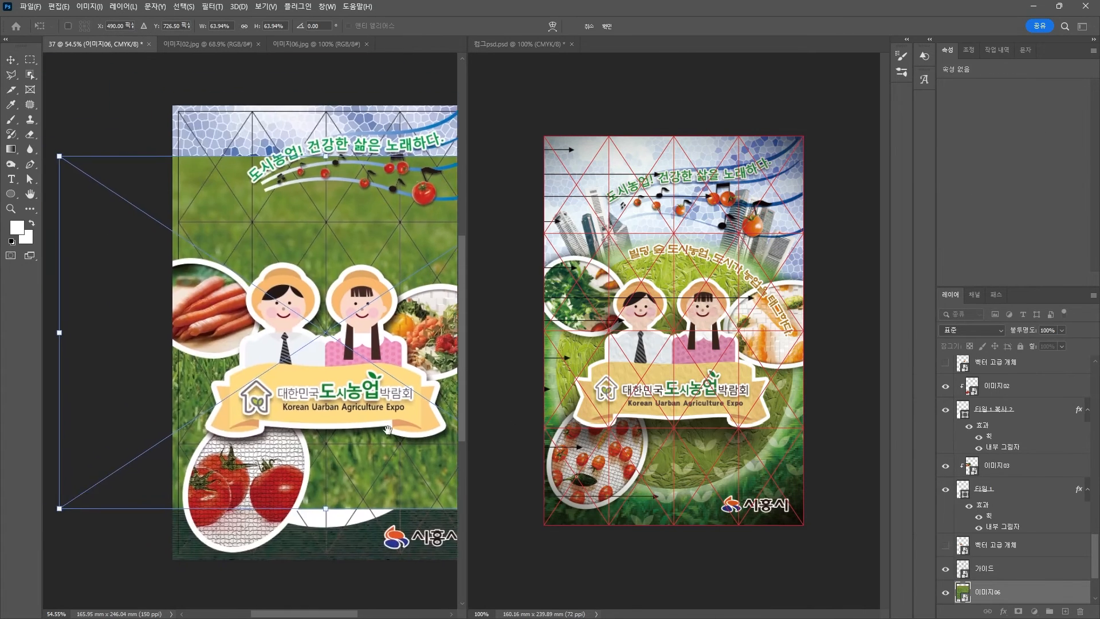
pyautogui.press('Return')
pyautogui.hotkey('ctrl', 'alt', 'g')
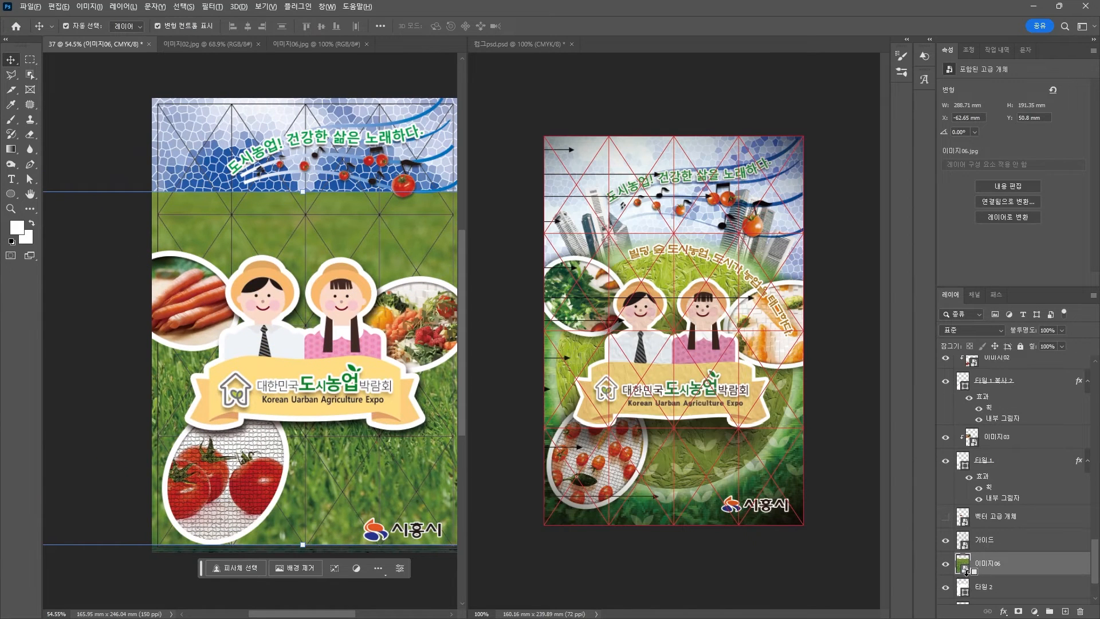
pyautogui.moveTo(378, 465); pyautogui.dragTo(309, 432)
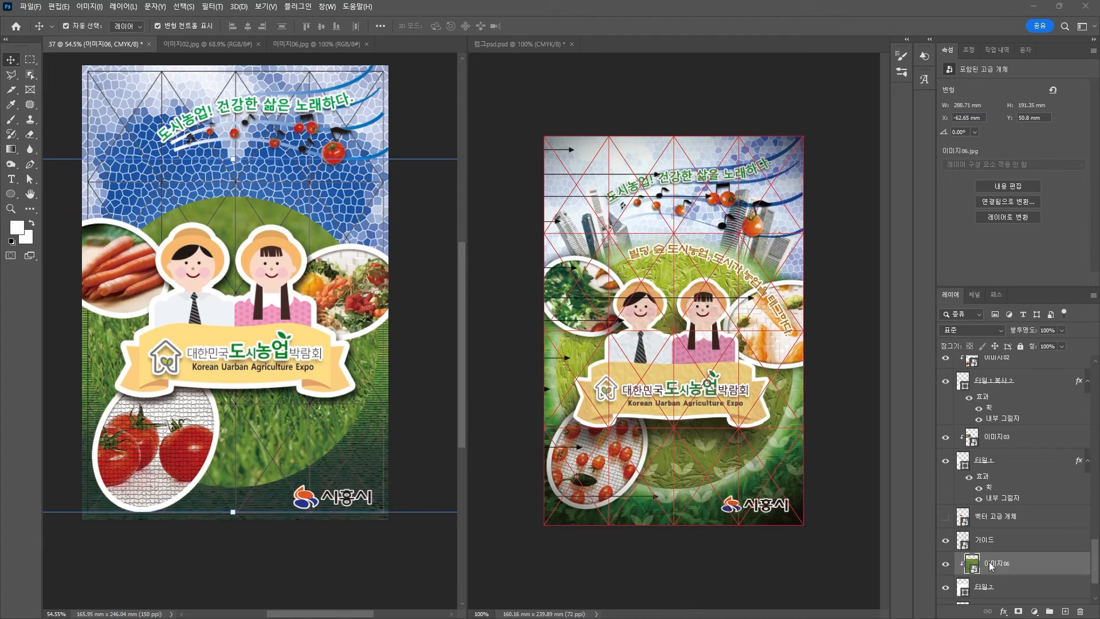
# Add an outer glow to the circle layer 타원 2 with colour f8ffde, normal blending, 91% opacity and 169 px size.
pyautogui.click(1012, 589)
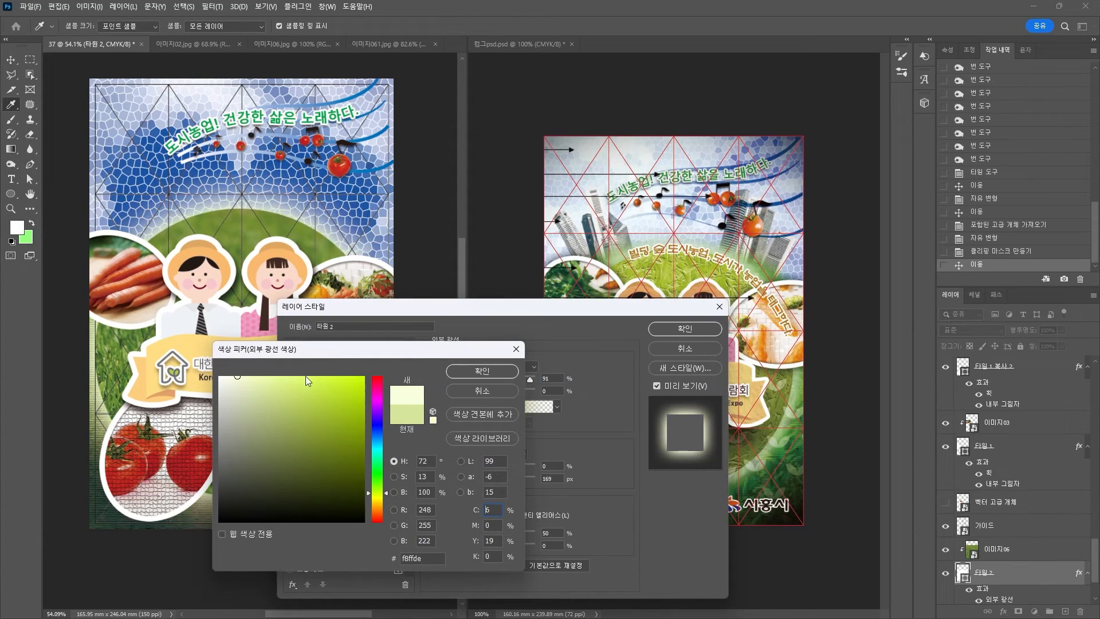
pyautogui.click(483, 372)
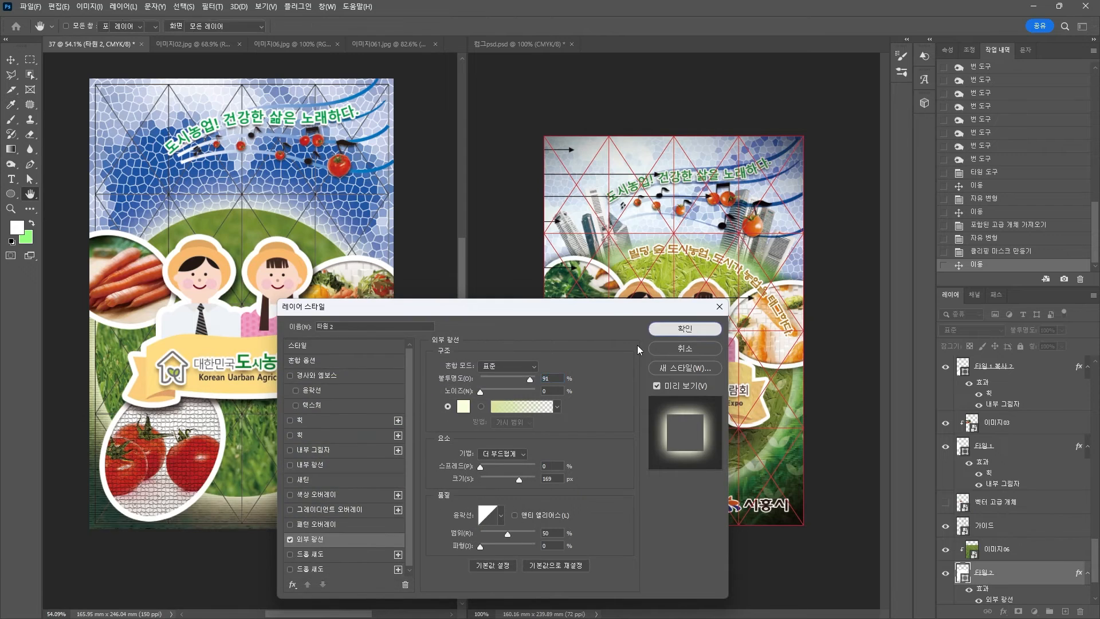
pyautogui.click(684, 330)
# Reposition the clipped 이미지06 grass photo slightly upward inside the circle.
pyautogui.click(287, 427)
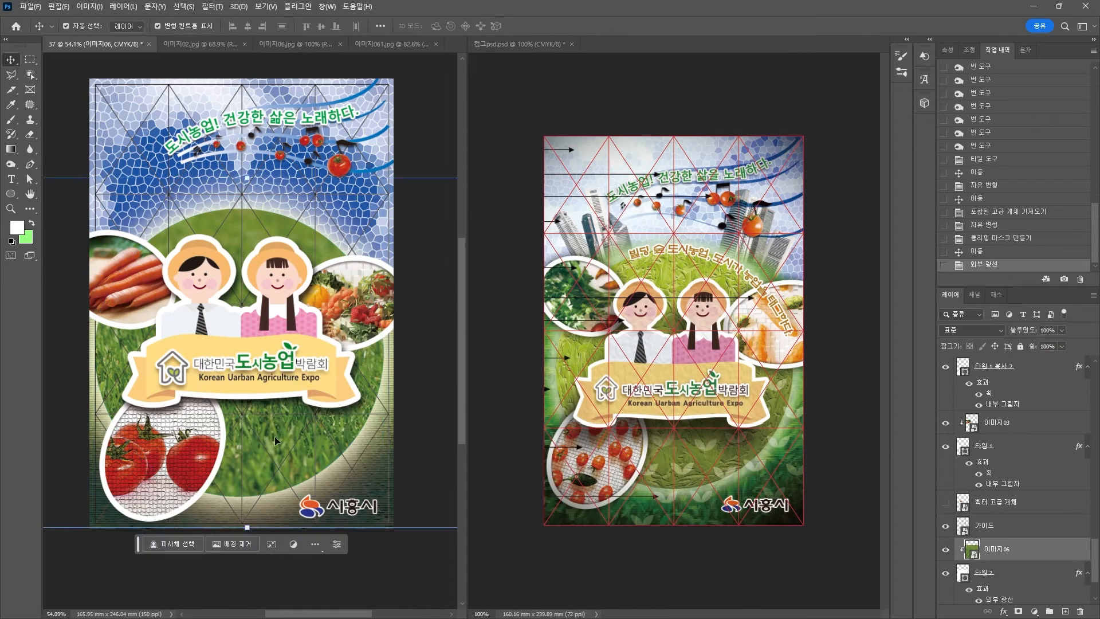
pyautogui.moveTo(274, 433); pyautogui.dragTo(292, 426)
pyautogui.hotkey('ctrl', 'z')
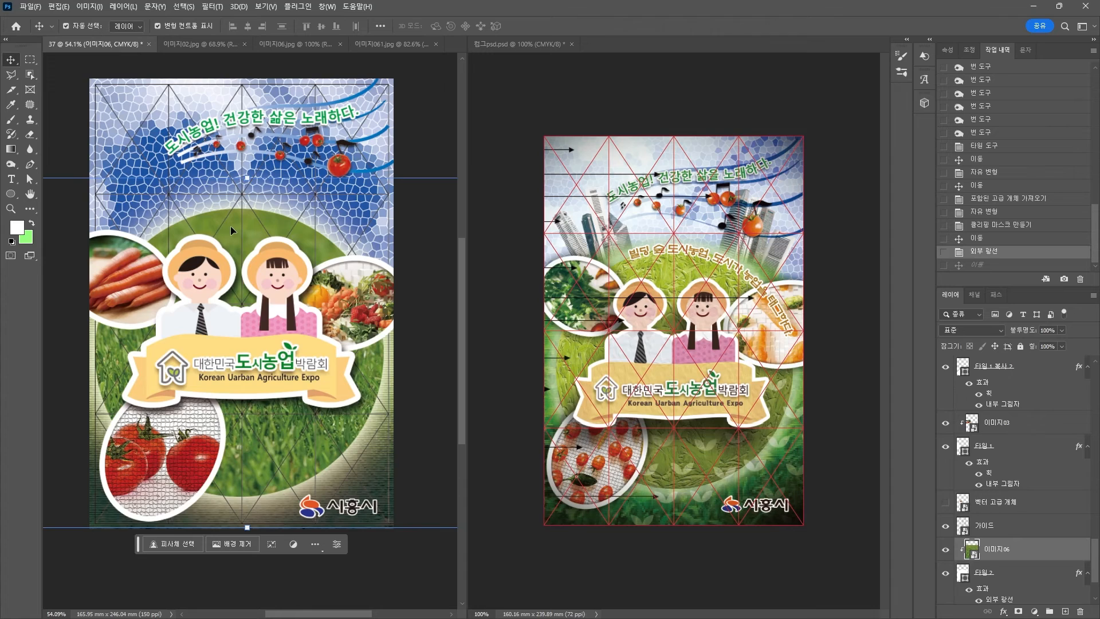
pyautogui.moveTo(230, 225)
pyautogui.mouseDown()
pyautogui.moveTo(255, 156)
pyautogui.moveTo(230, 216)
pyautogui.mouseUp()
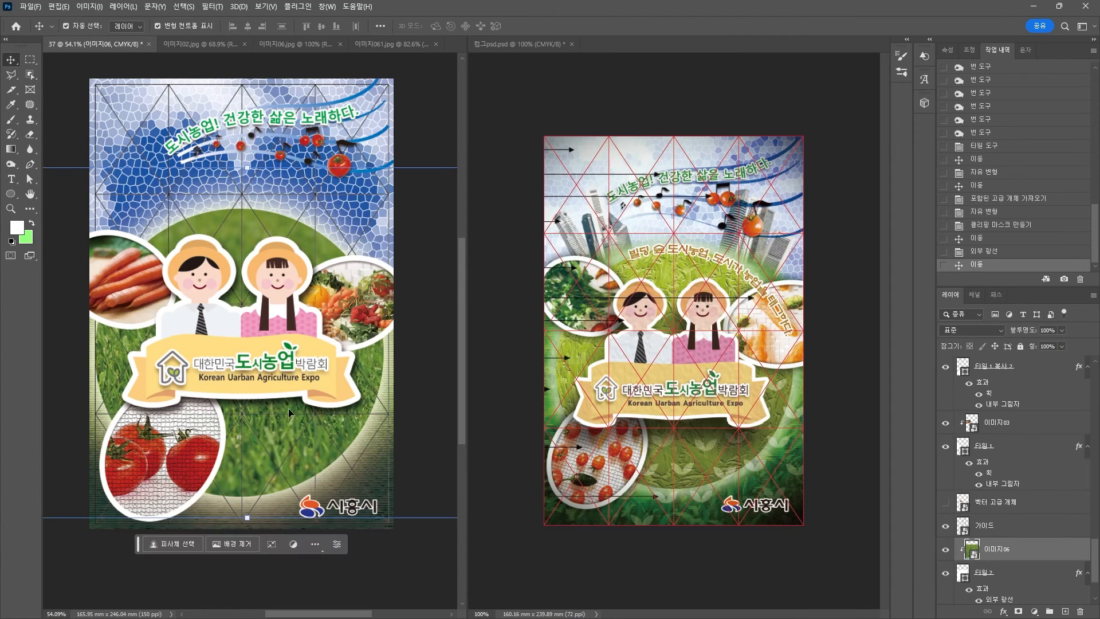
pyautogui.click(244, 231)
# Close the 이미지061.jpg document and open the clipped 이미지06 smart object's contents as 이미지062.jpg.
pyautogui.click(435, 44)
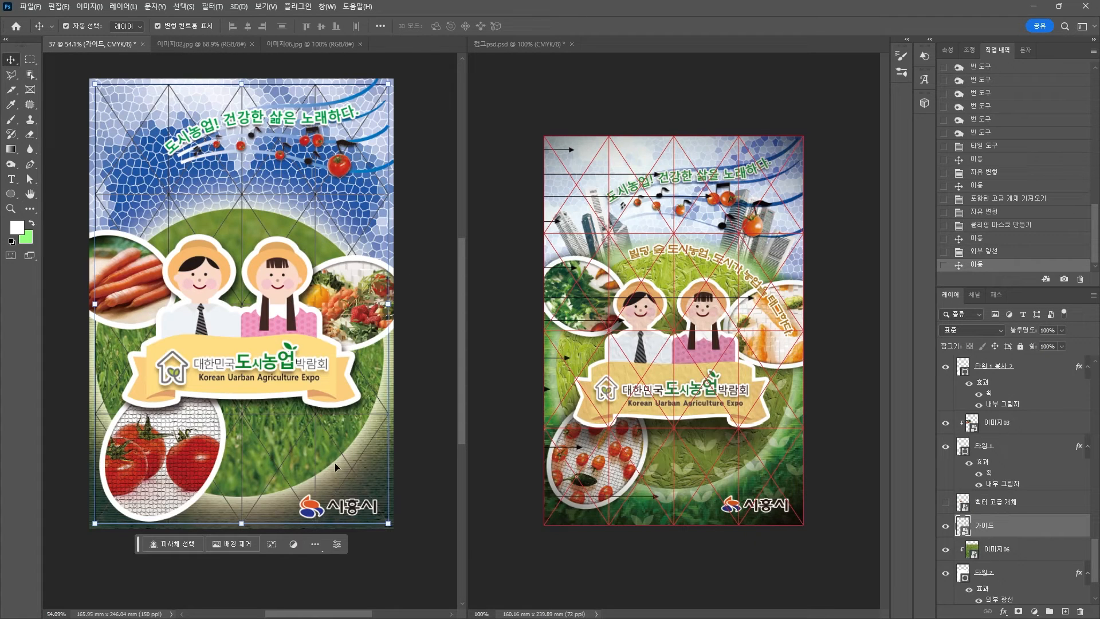
pyautogui.click(298, 465)
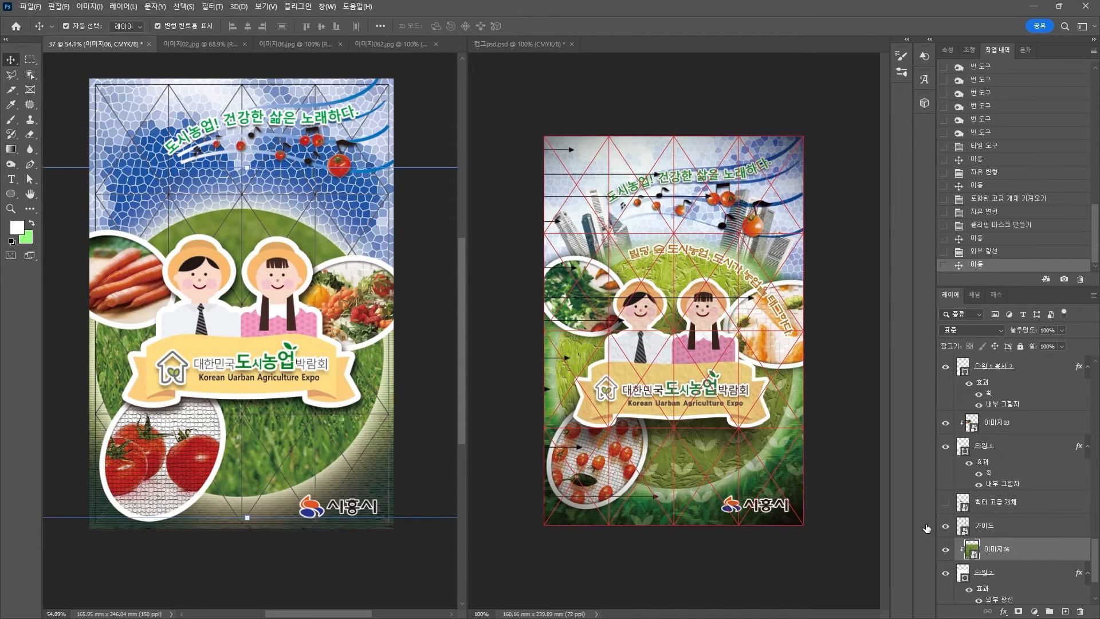
pyautogui.click(390, 45)
# Apply the Emboss filter to the grass in 이미지062.jpg with angle 24°, height 3 pixels and amount 85%.
pyautogui.click(212, 7)
pyautogui.moveTo(262, 194)
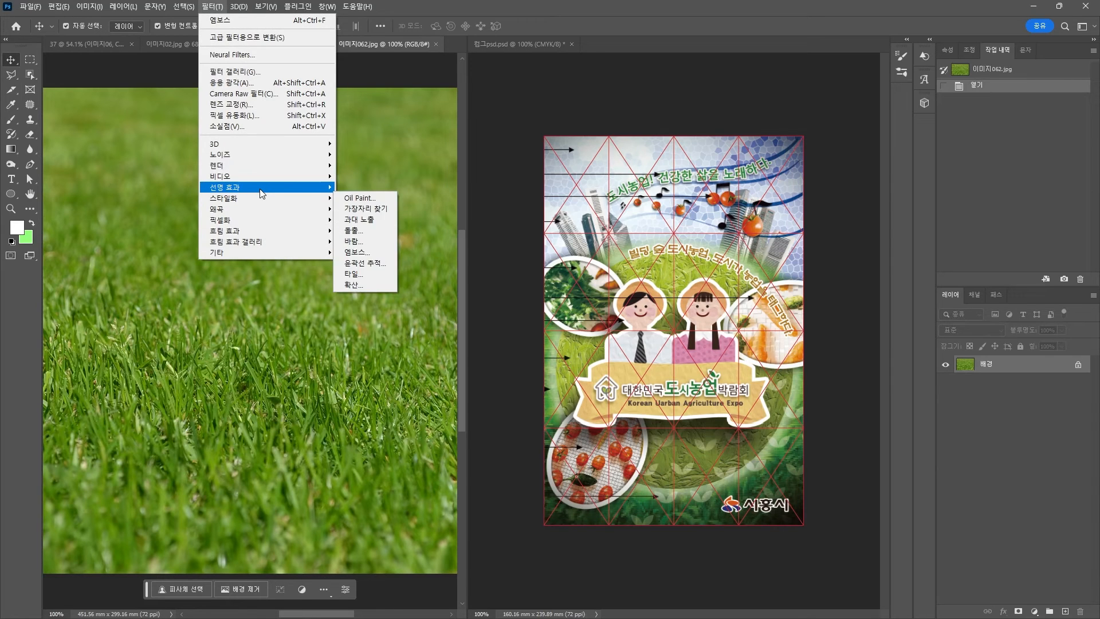
pyautogui.click(357, 252)
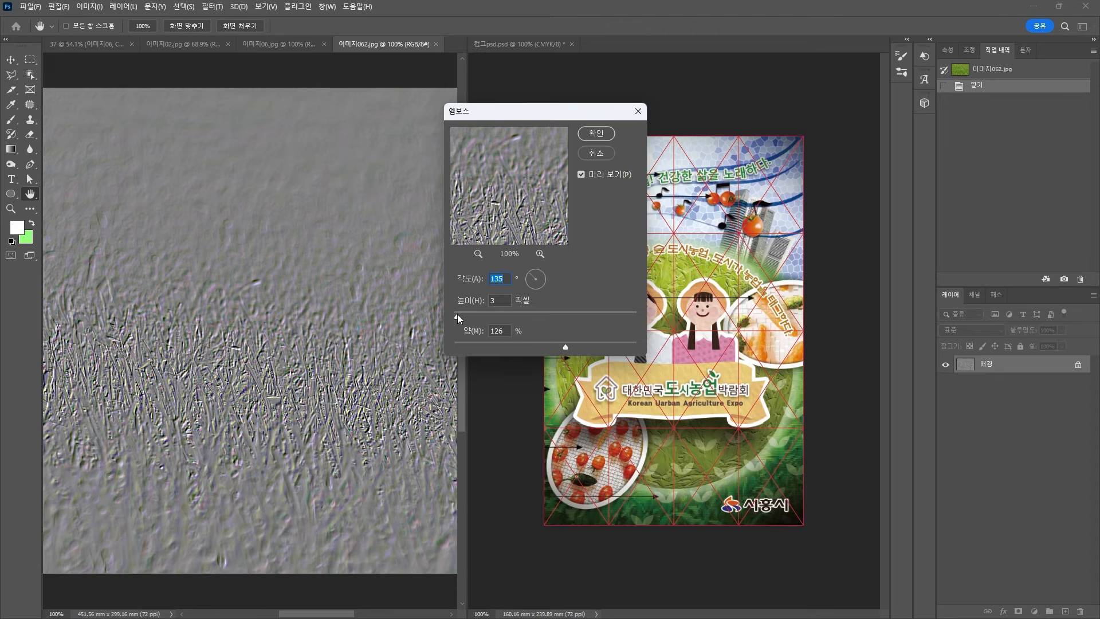
pyautogui.click(458, 314)
pyautogui.moveTo(566, 347); pyautogui.dragTo(537, 342)
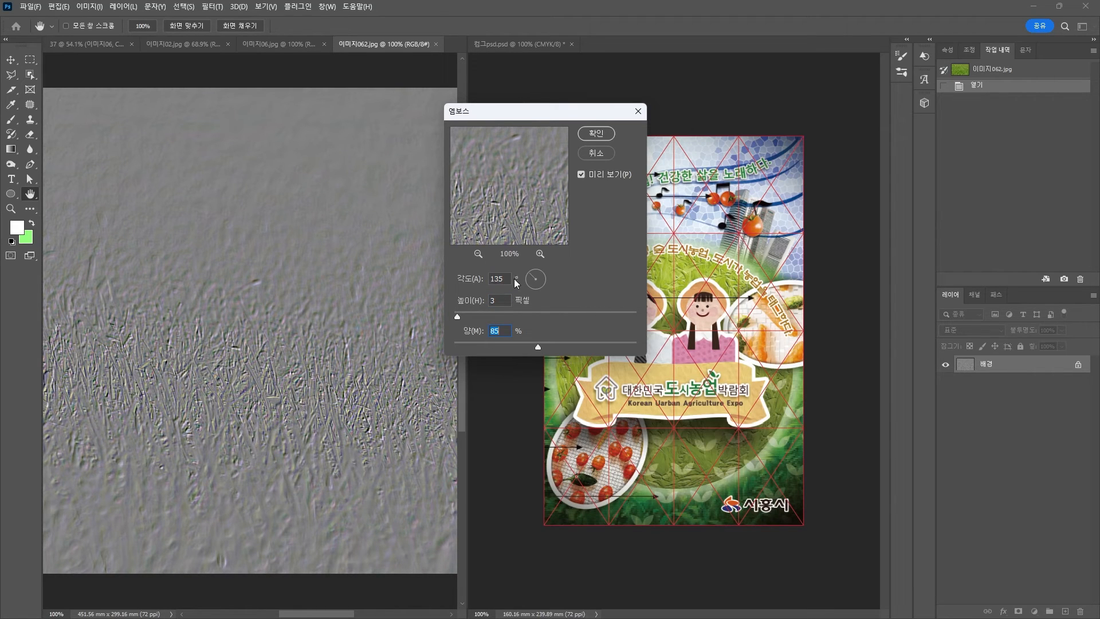
pyautogui.moveTo(537, 274); pyautogui.dragTo(544, 276)
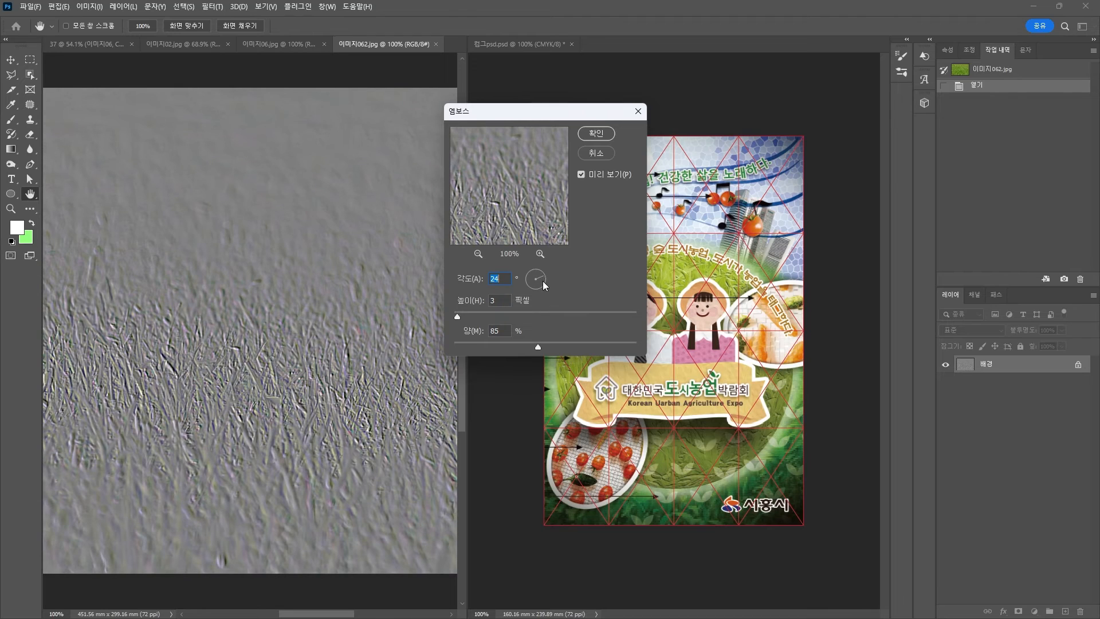
pyautogui.hotkey('ctrl', '2')
pyautogui.moveTo(392, 238)
pyautogui.mouseDown()
pyautogui.moveTo(119, 114)
pyautogui.moveTo(110, 84)
pyautogui.mouseUp()
pyautogui.press('Escape')
pyautogui.click(596, 133)
# Save the embossed 이미지062.jpg at JPEG quality 12 with the baseline standard format and return to the poster document 37.
pyautogui.press('v')
pyautogui.hotkey('ctrl', 's')
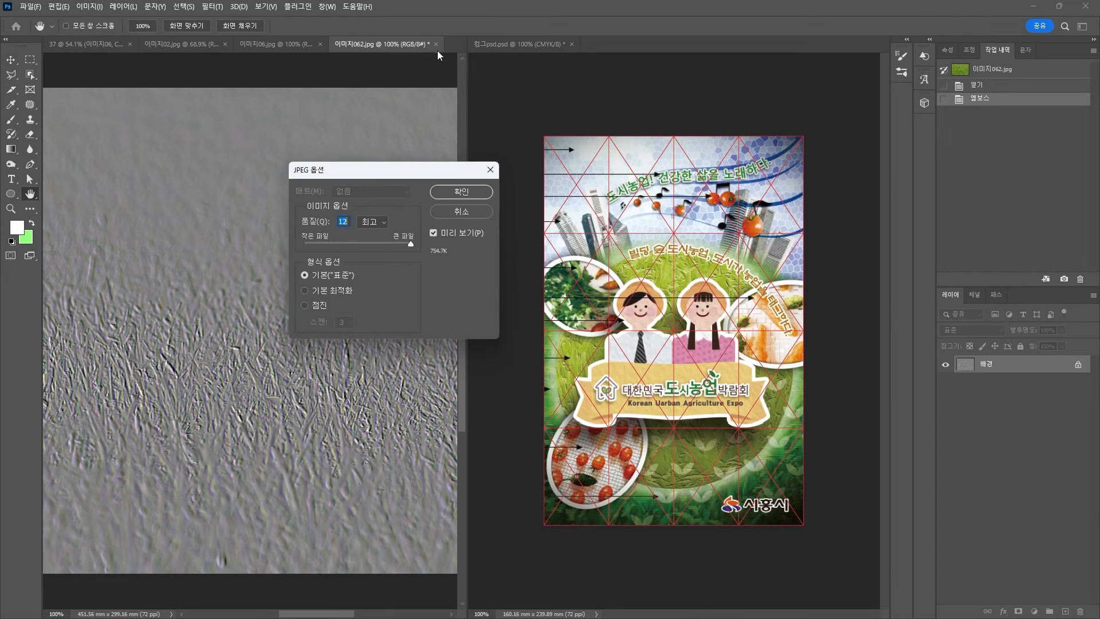
pyautogui.click(465, 191)
pyautogui.click(123, 43)
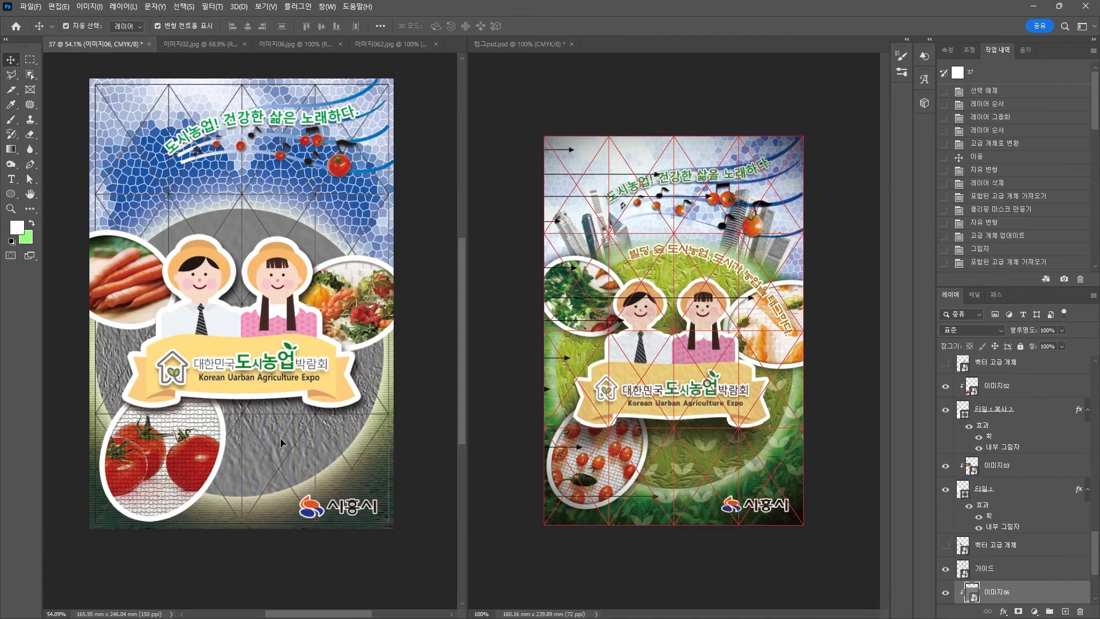
# Colorize the embossed 이미지06 grass in the circle green using Hue/Saturation with hue 84 and saturation 58.
pyautogui.click(90, 6)
pyautogui.moveTo(98, 37)
pyautogui.click(245, 98)
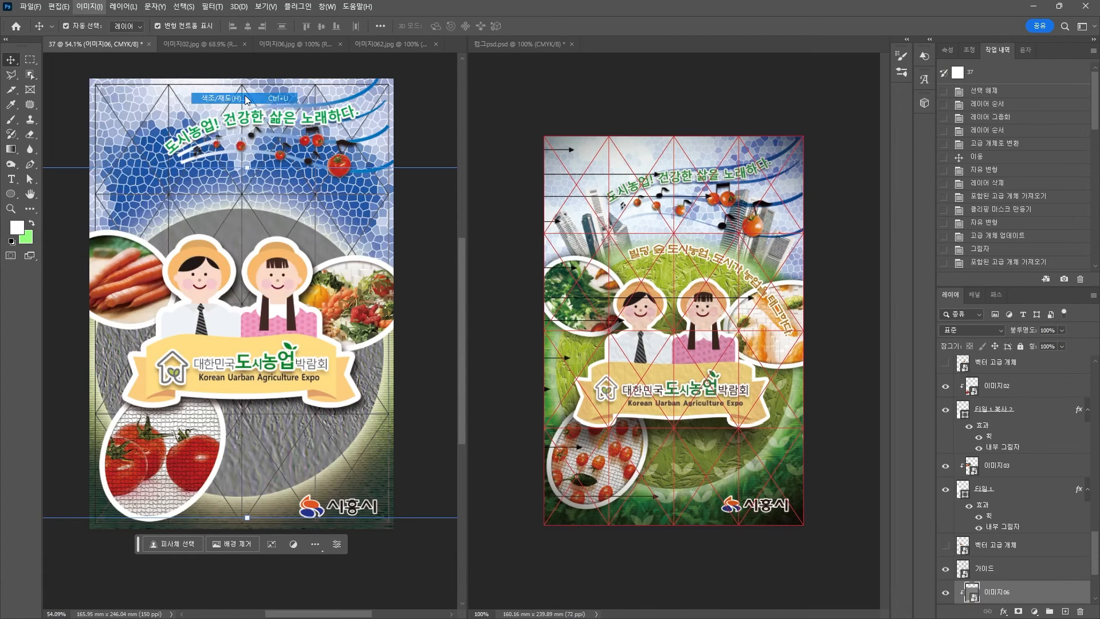
pyautogui.click(658, 277)
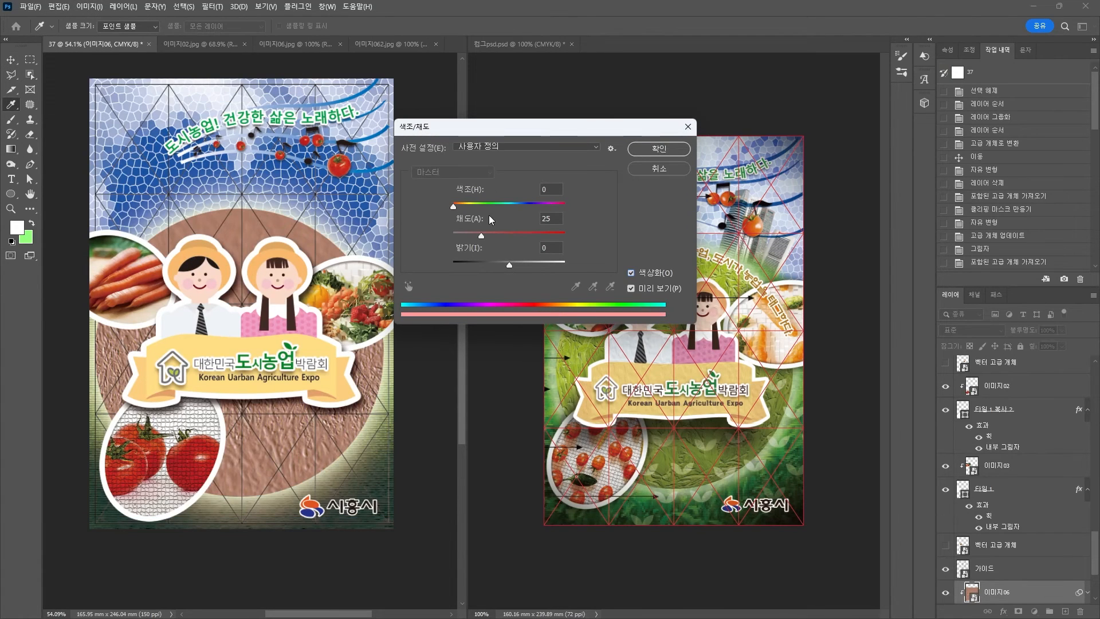
pyautogui.moveTo(484, 206)
pyautogui.mouseDown()
pyautogui.moveTo(492, 200)
pyautogui.moveTo(506, 235)
pyautogui.moveTo(518, 235)
pyautogui.moveTo(481, 206)
pyautogui.mouseUp()
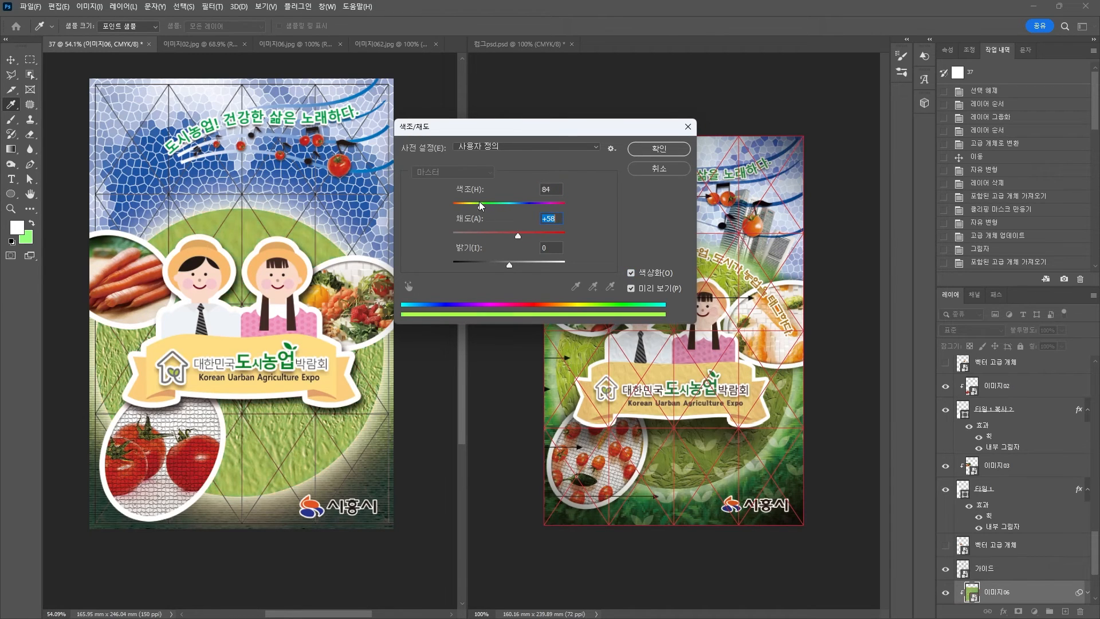
pyautogui.click(480, 205)
pyautogui.press('Return')
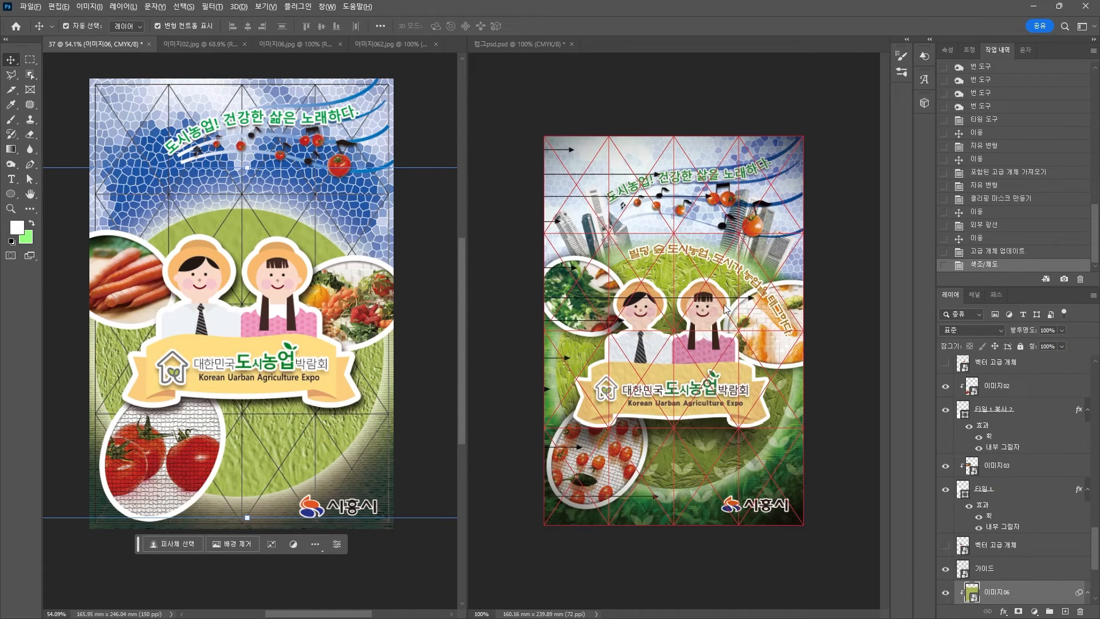
# Duplicate the 타원 2 circle layer and move the copy above the clipped 이미지06 grass layer.
pyautogui.press('alt')
pyautogui.click(11, 193)
pyautogui.click(11, 59)
pyautogui.scroll(-2, 1048, 604)
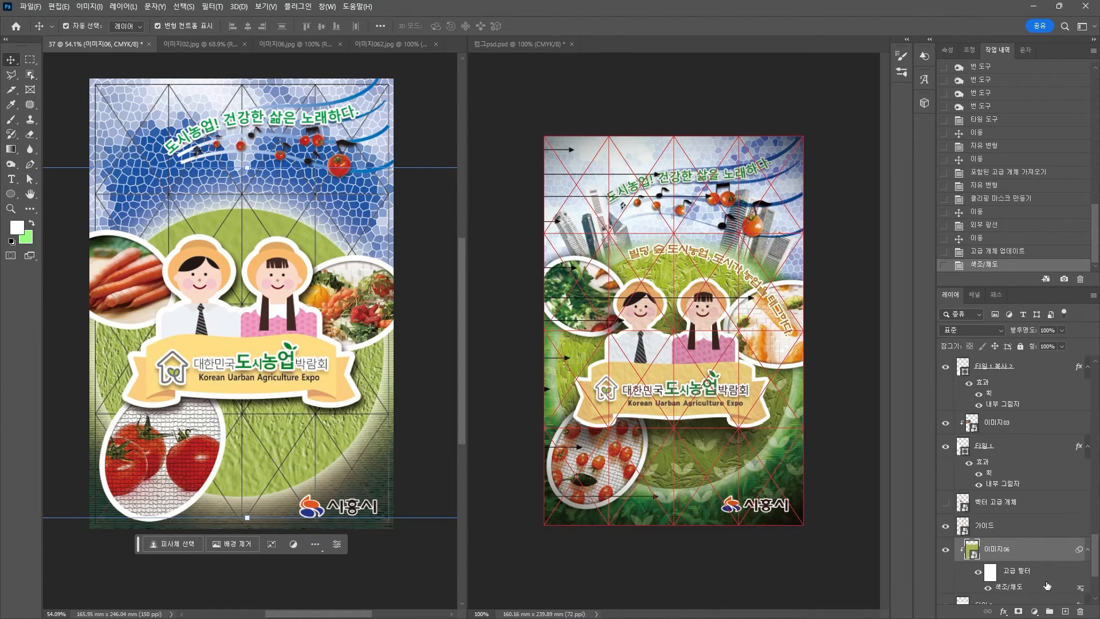
pyautogui.click(1003, 566)
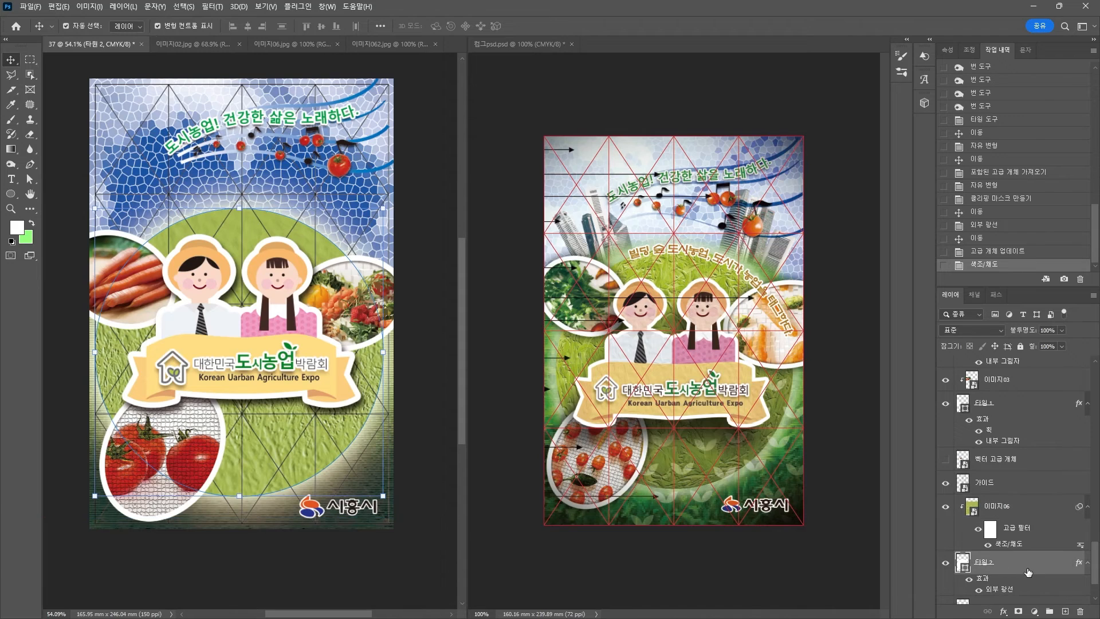
pyautogui.hotkey('ctrl', 'j')
pyautogui.hotkey('ctrl', ']')
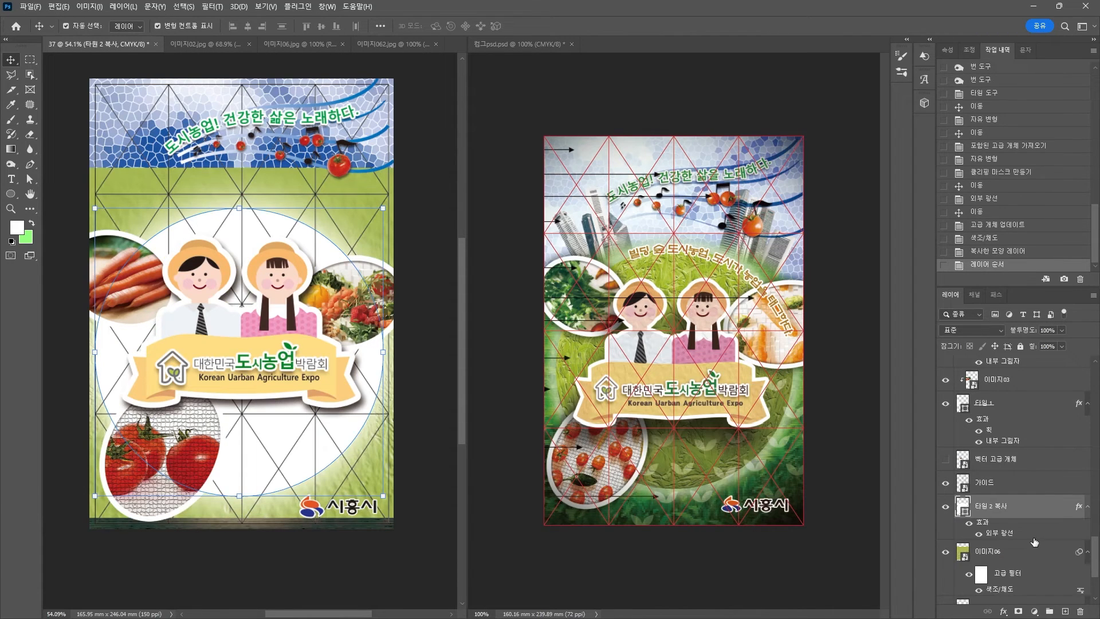
# Clip the 이미지06 grass back to the 타원 2 circle and hide the outer glow on the circle's copy.
pyautogui.scroll(-2, 1034, 543)
pyautogui.hotkey('ctrl', 'alt', 'g')
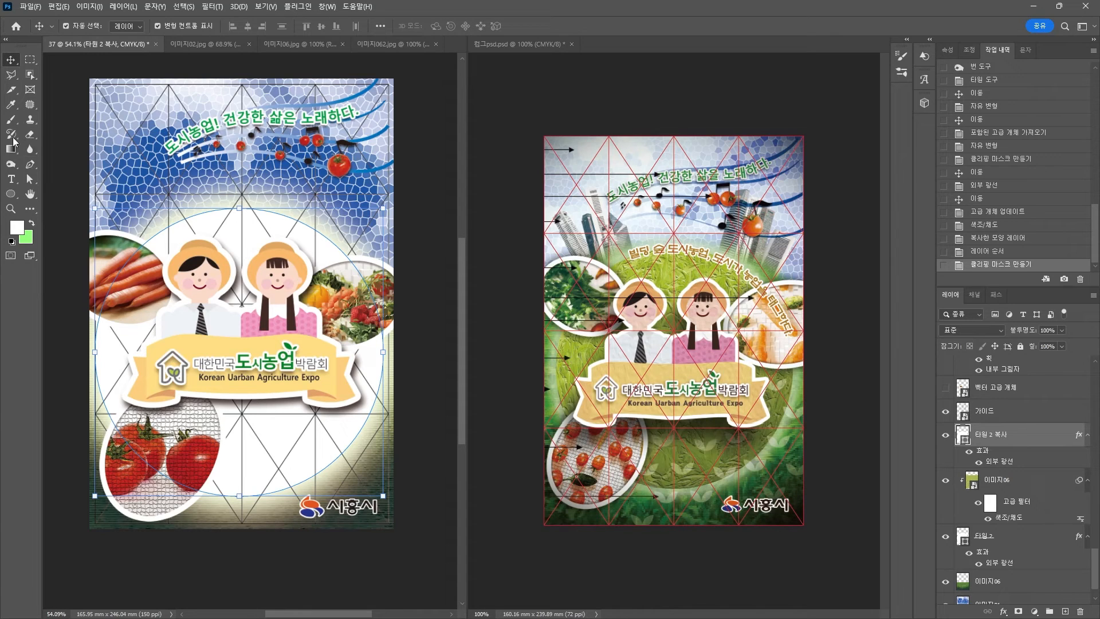
pyautogui.click(979, 461)
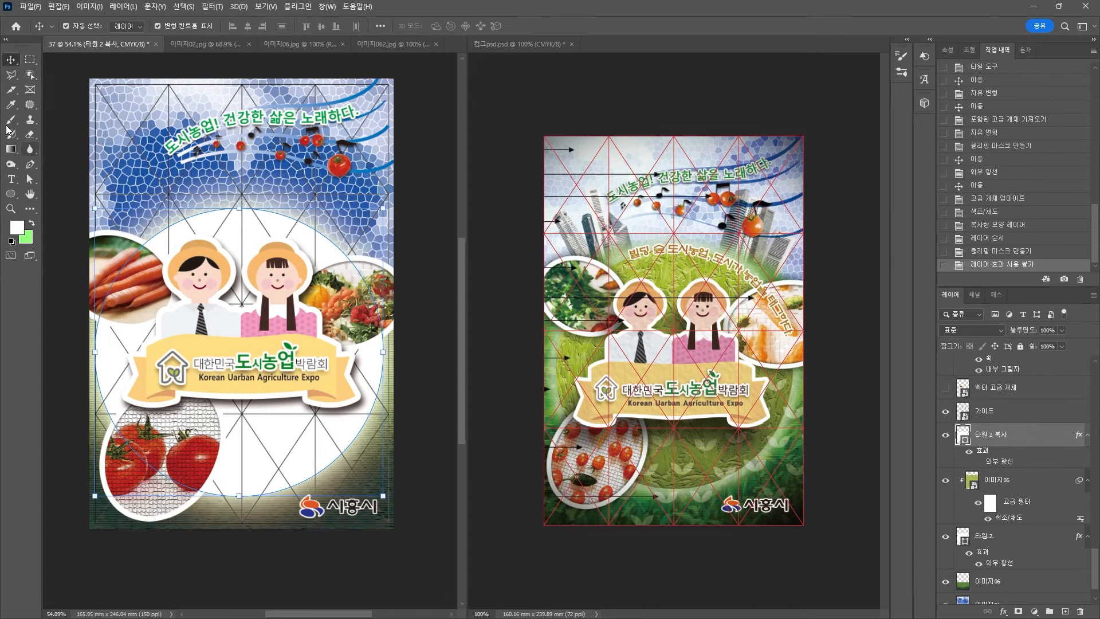
# Add the text "빌딩 숲 도시농업, 도시가 농업을 태그한다." along the upper edge of the copied circle's path.
pyautogui.click(13, 180)
pyautogui.click(14, 181)
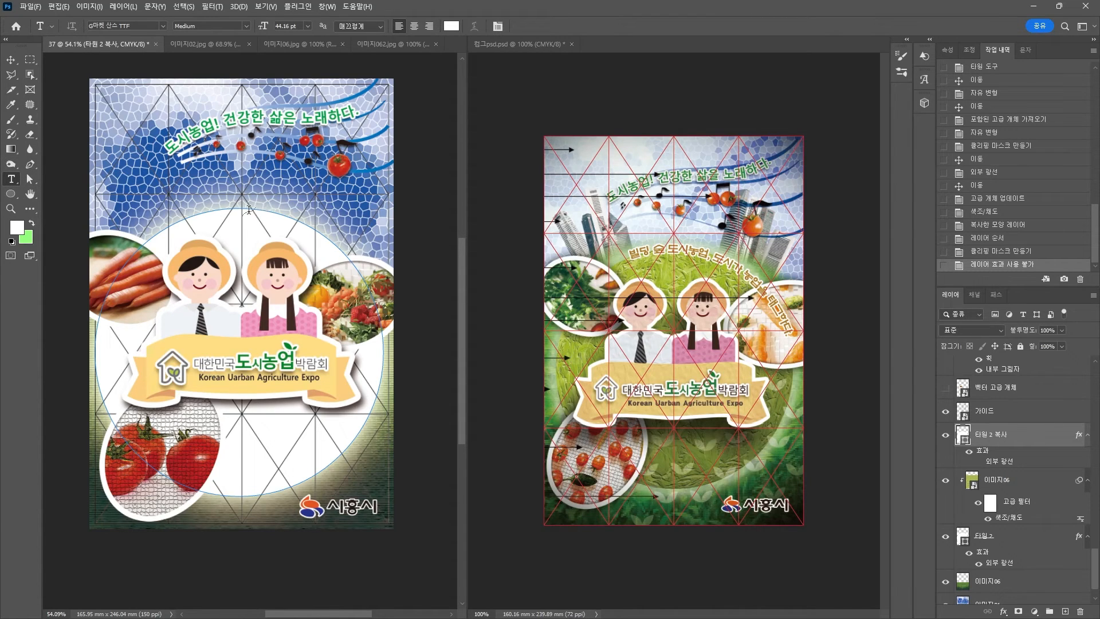
pyautogui.click(210, 210)
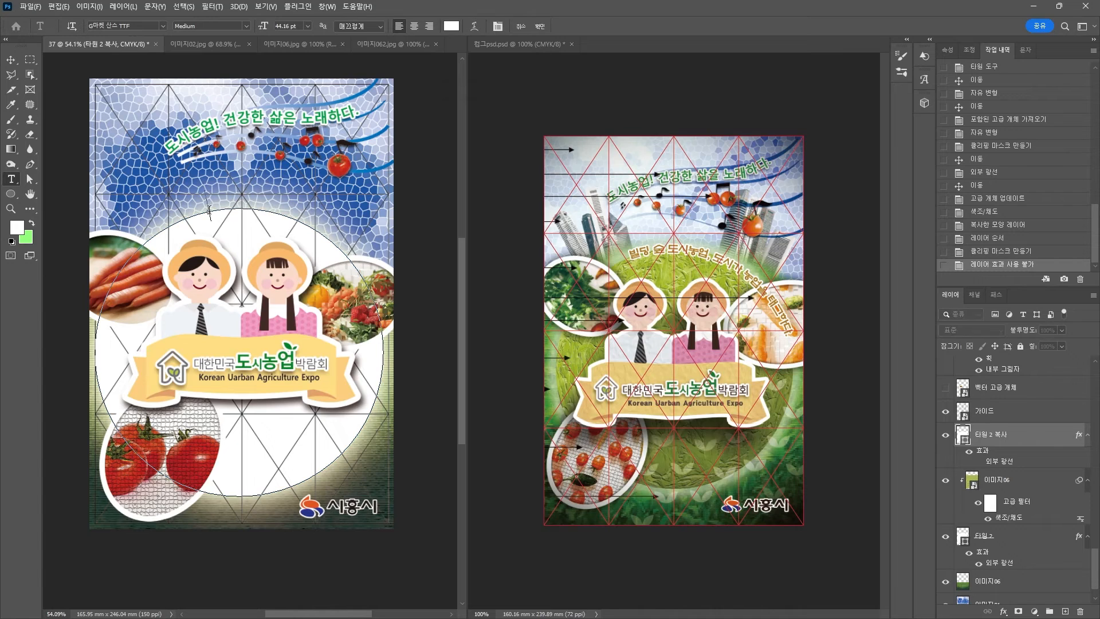
pyautogui.write('빌딩')
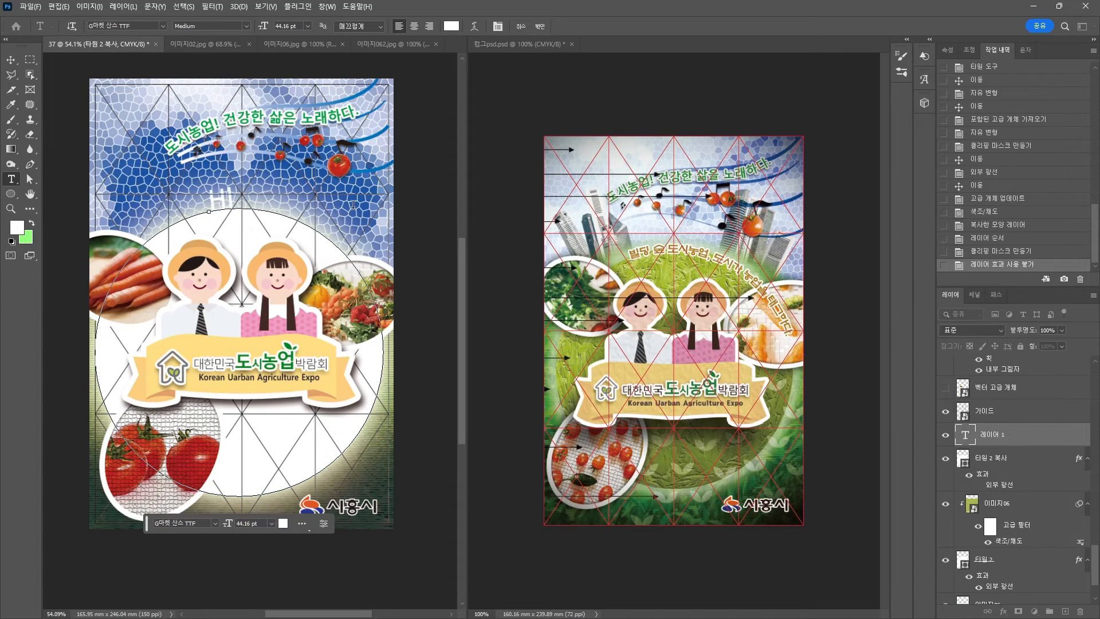
pyautogui.write('그하다.')
# Set the font size of the whole curved text to 20 pt.
pyautogui.hotkey('ctrl', 'a')
pyautogui.click(291, 27)
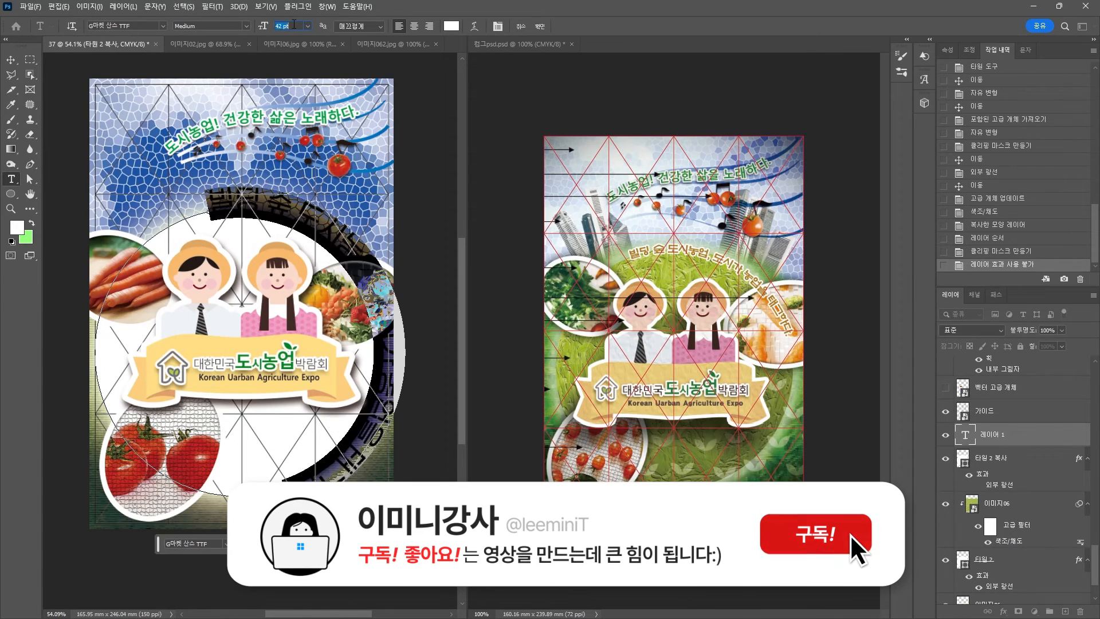
pyautogui.scroll(-20, 290, 29)
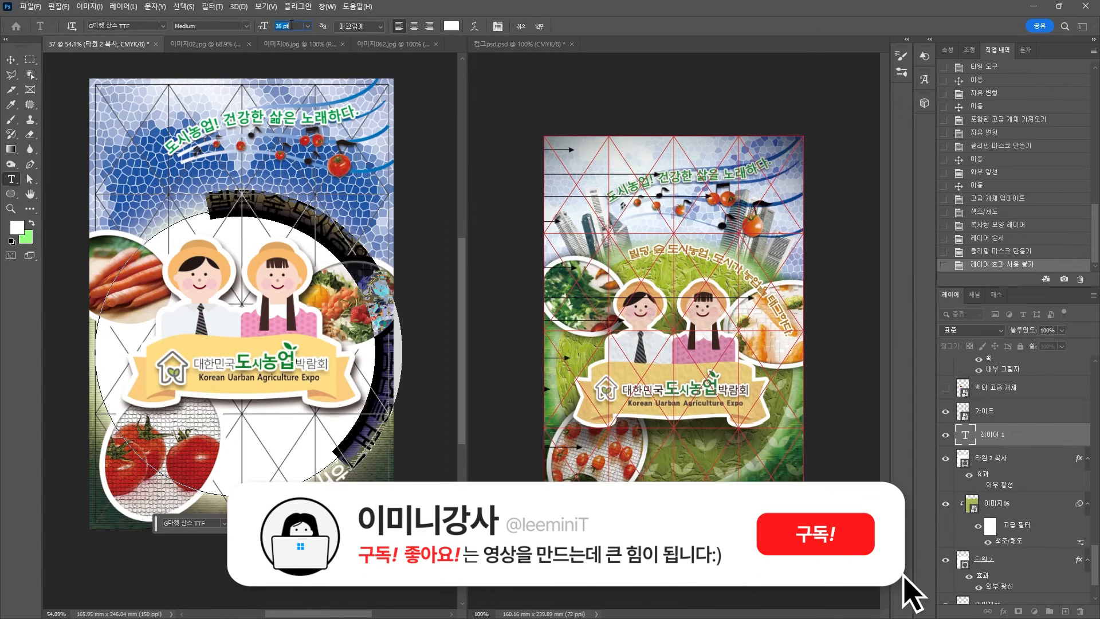
pyautogui.scroll(-5, 291, 27)
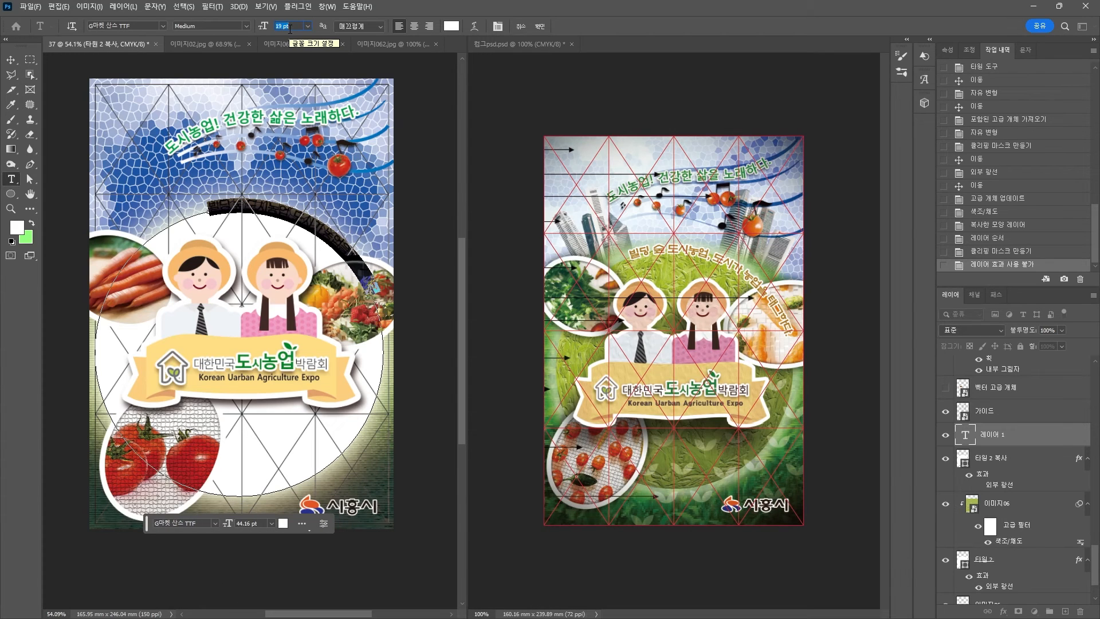
pyautogui.scroll(1, 290, 27)
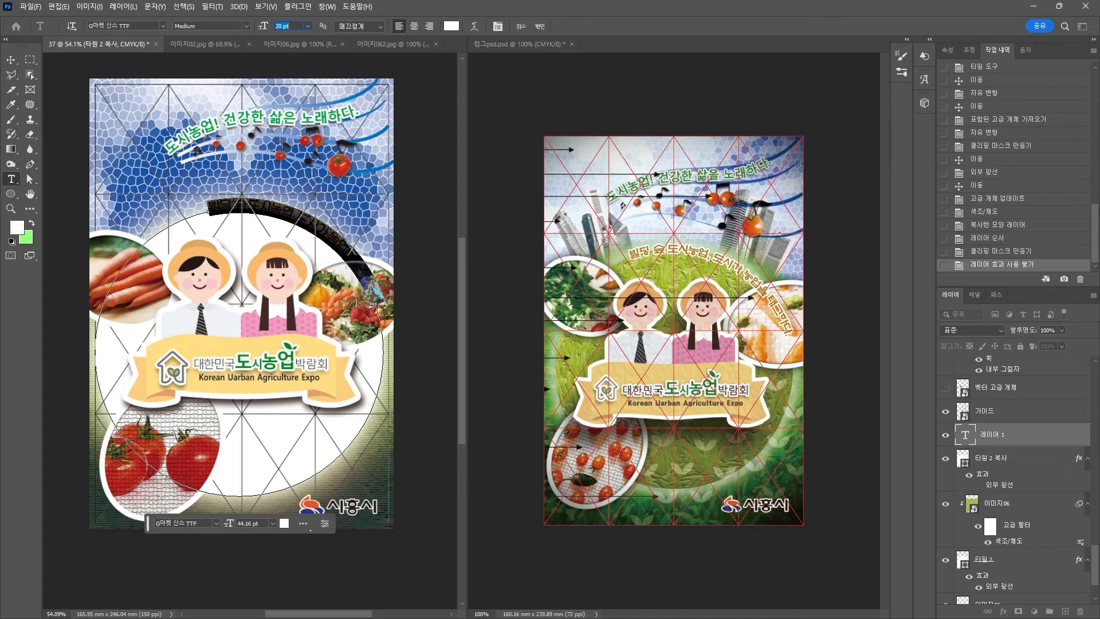
pyautogui.click(10, 59)
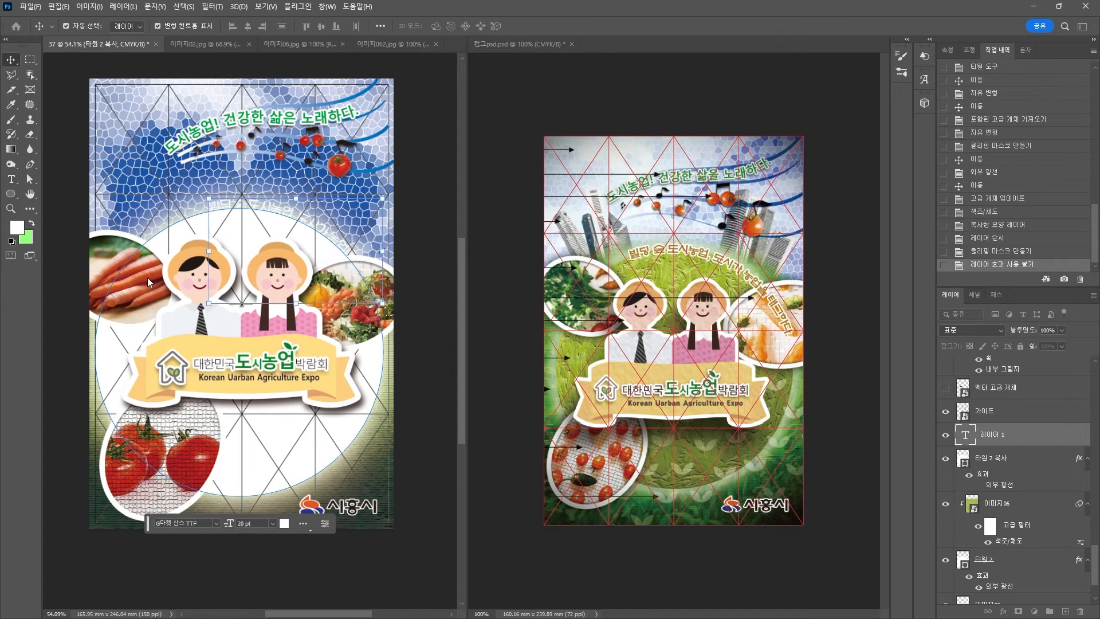
# Change the curved text's colour to a golden brown with cyan 43% and magenta 60%.
pyautogui.press('t')
pyautogui.click(452, 26)
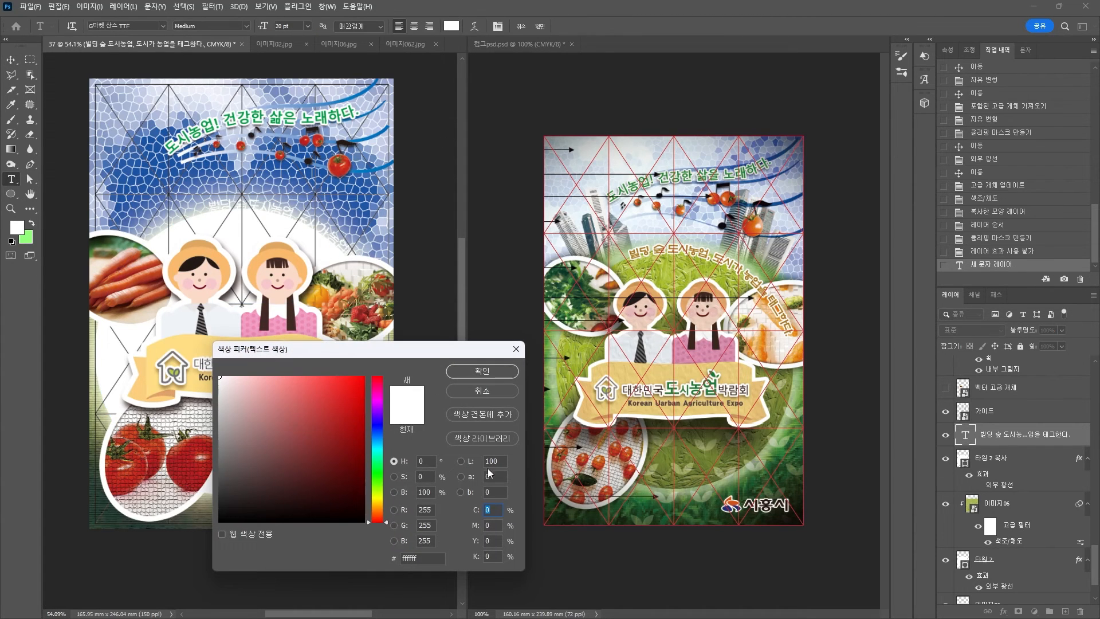
pyautogui.write('43')
pyautogui.press('Tab')
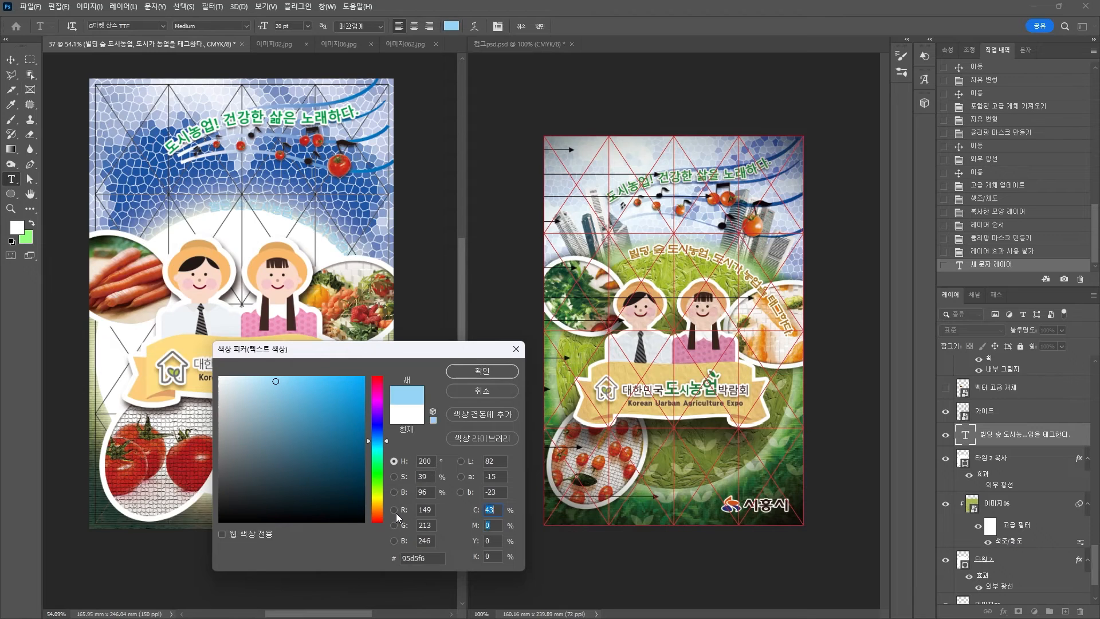
pyautogui.write('60')
pyautogui.press('Tab')
pyautogui.press('Return')
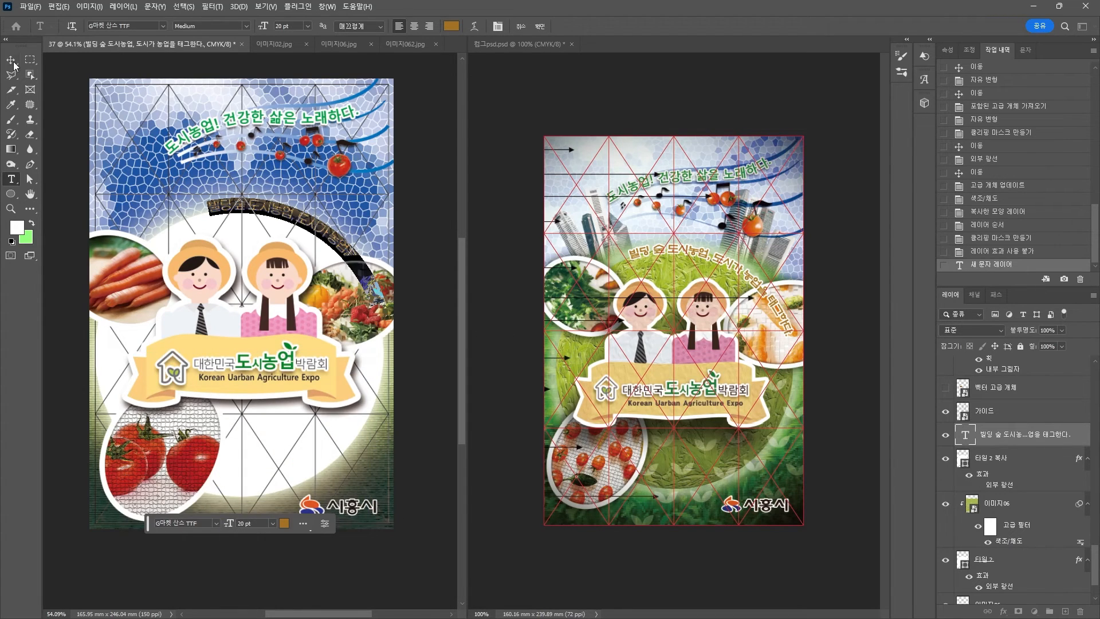
pyautogui.click(13, 64)
# Add a white outside stroke to the curved text and hide the 타원 2 복사 circle layer.
pyautogui.click(1004, 612)
pyautogui.click(1014, 529)
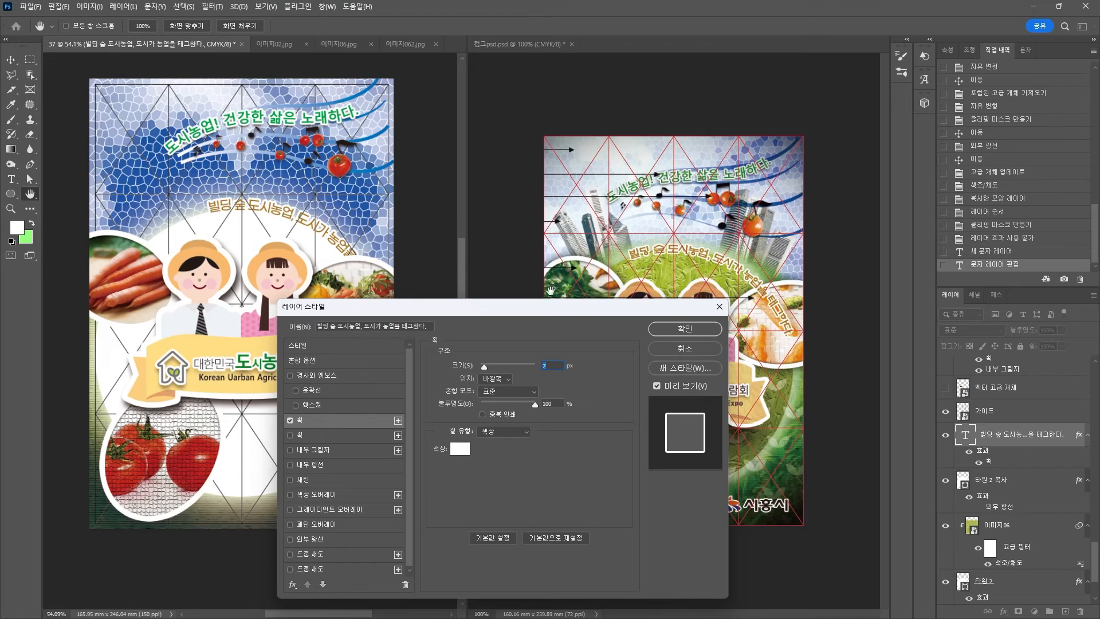
pyautogui.press('Return')
pyautogui.click(944, 484)
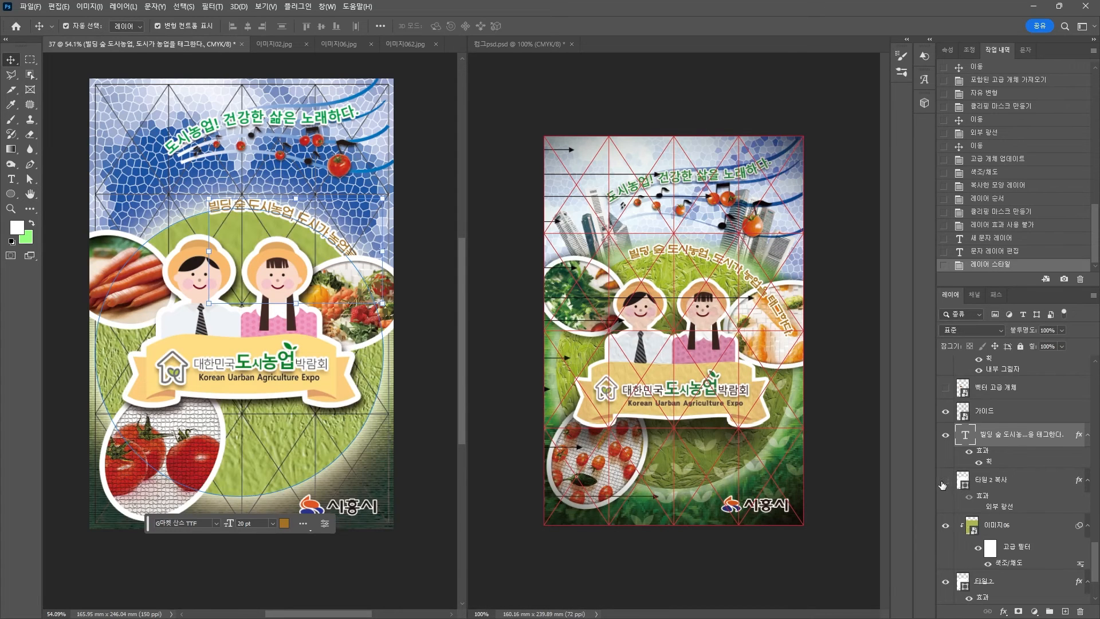
pyautogui.click(1022, 487)
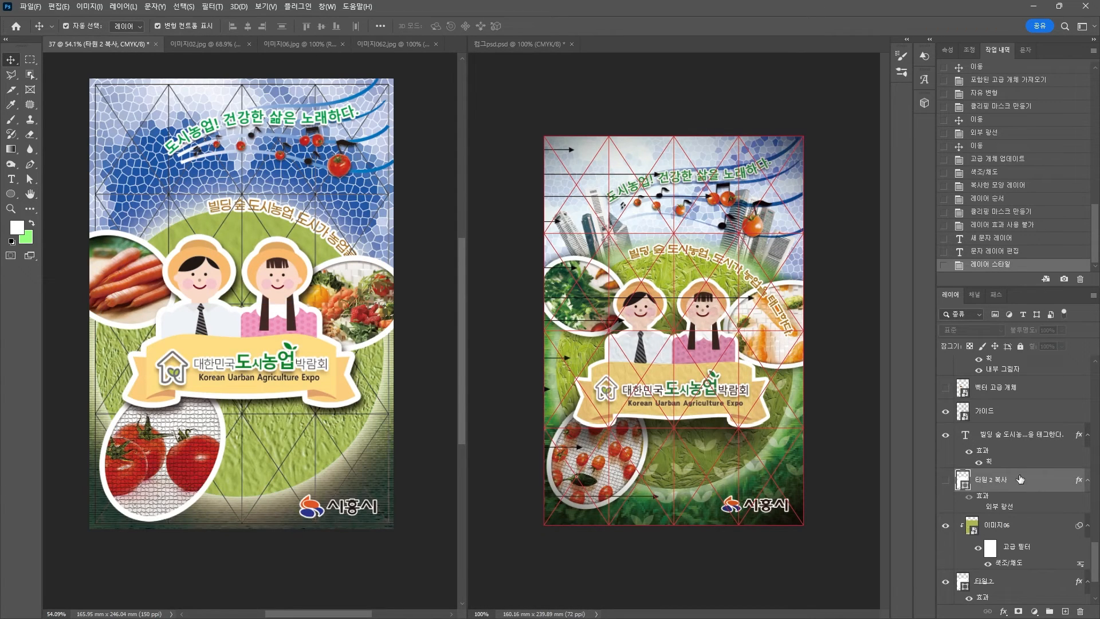
# Change the font of the whole curved text to 휴먼옛체.
pyautogui.doubleClick(232, 217)
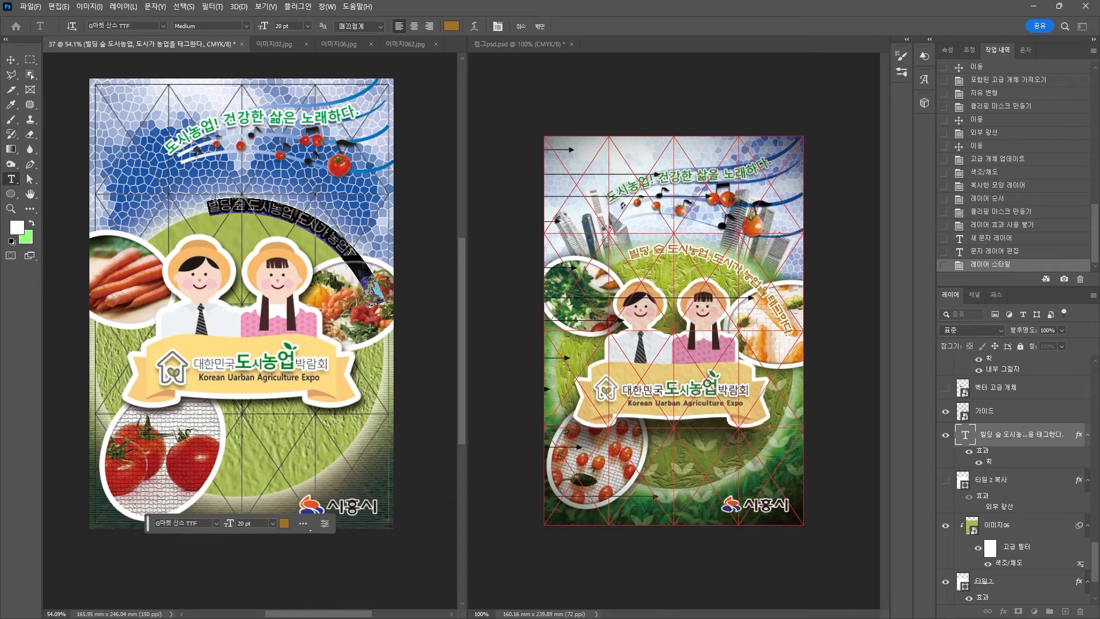
pyautogui.click(164, 25)
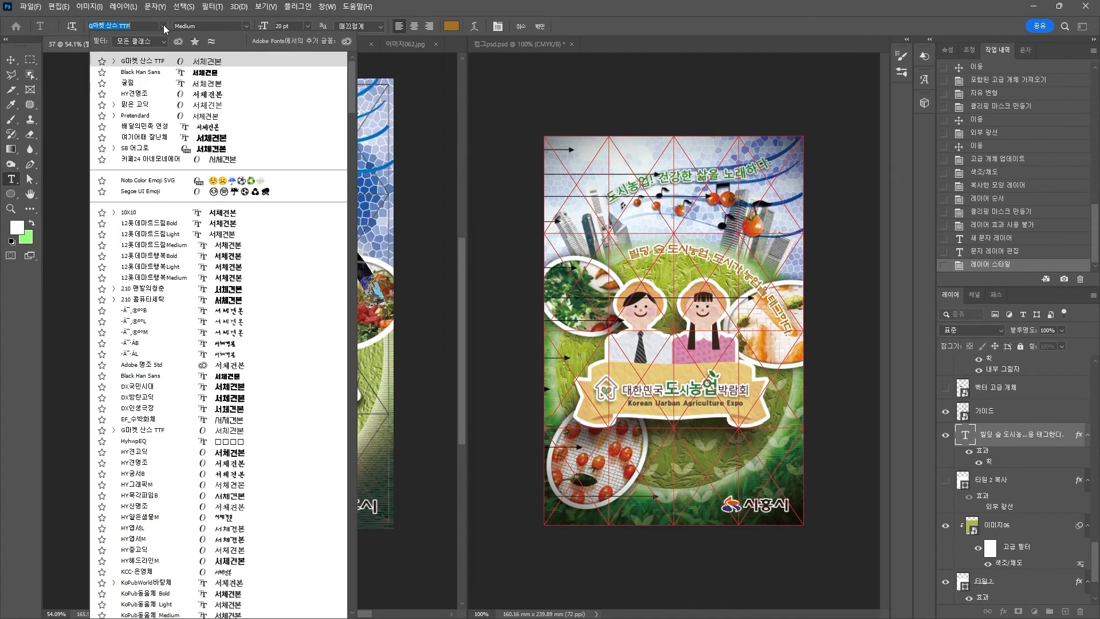
pyautogui.click(136, 14)
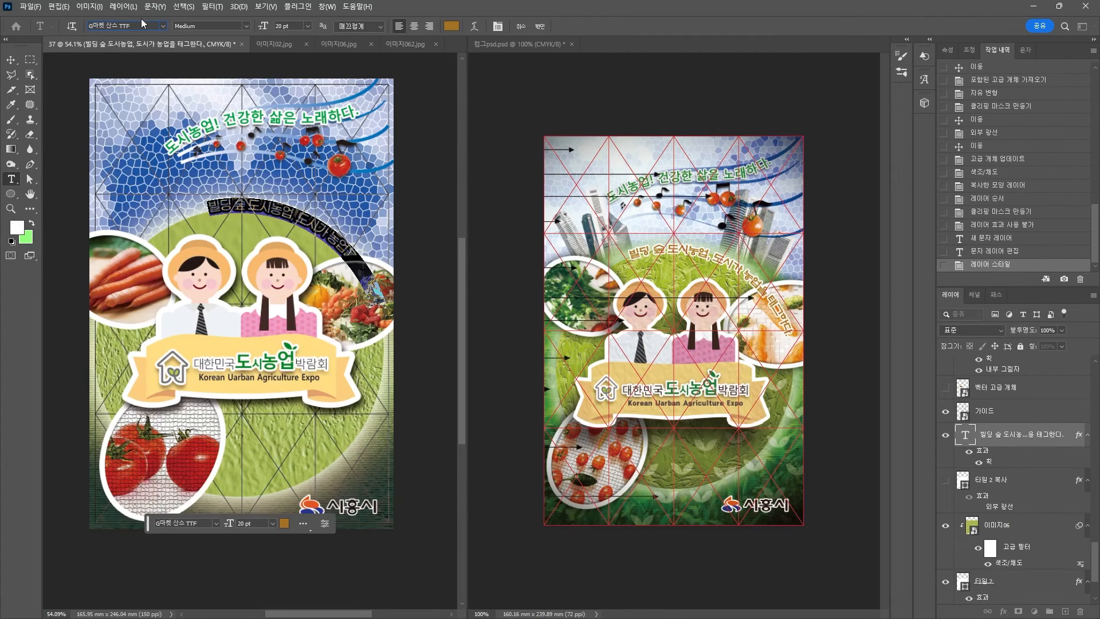
pyautogui.click(1026, 50)
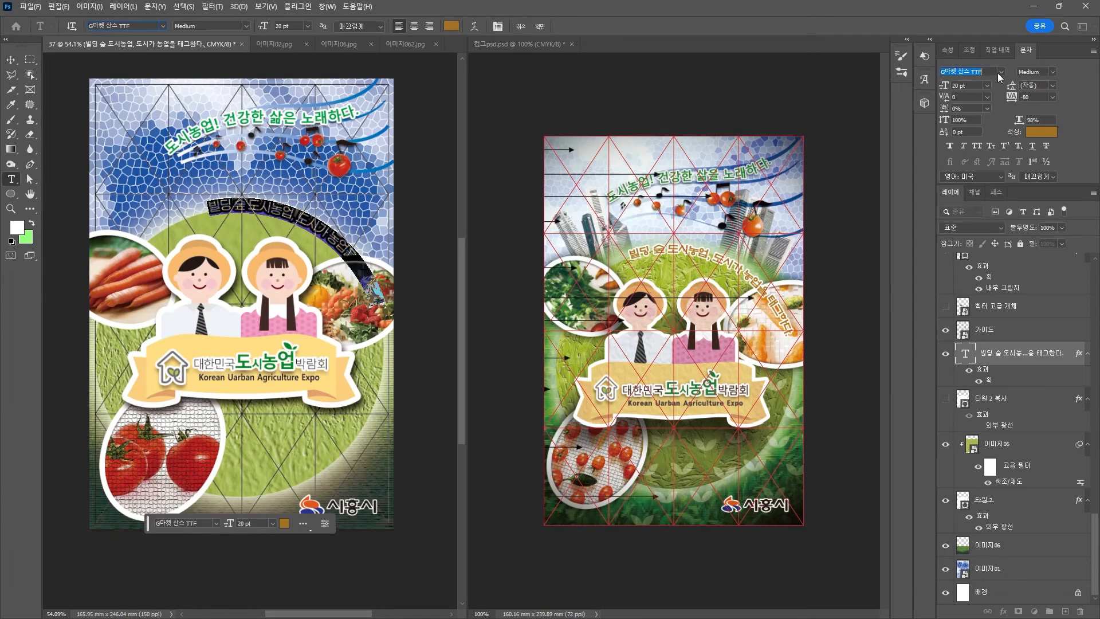
pyautogui.click(1000, 73)
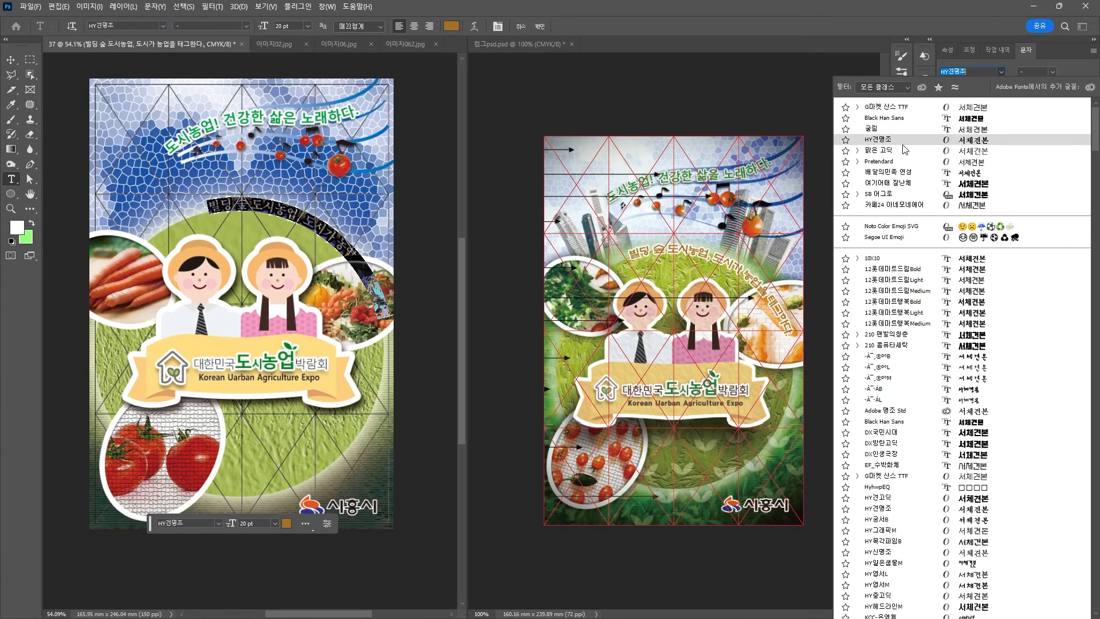
pyautogui.scroll(-15, 919, 584)
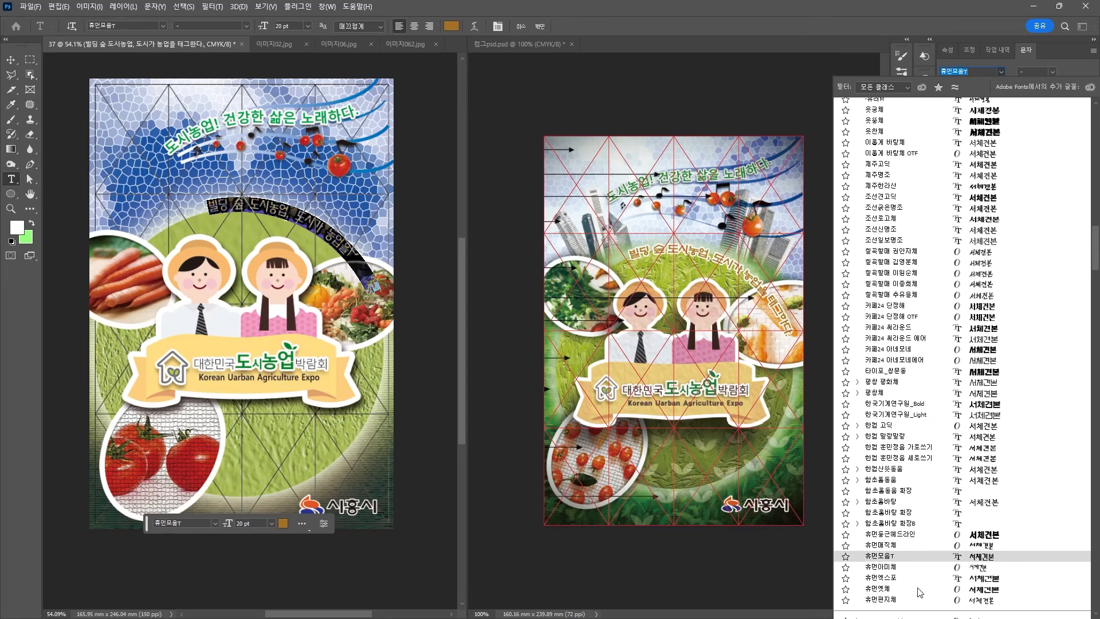
pyautogui.click(920, 586)
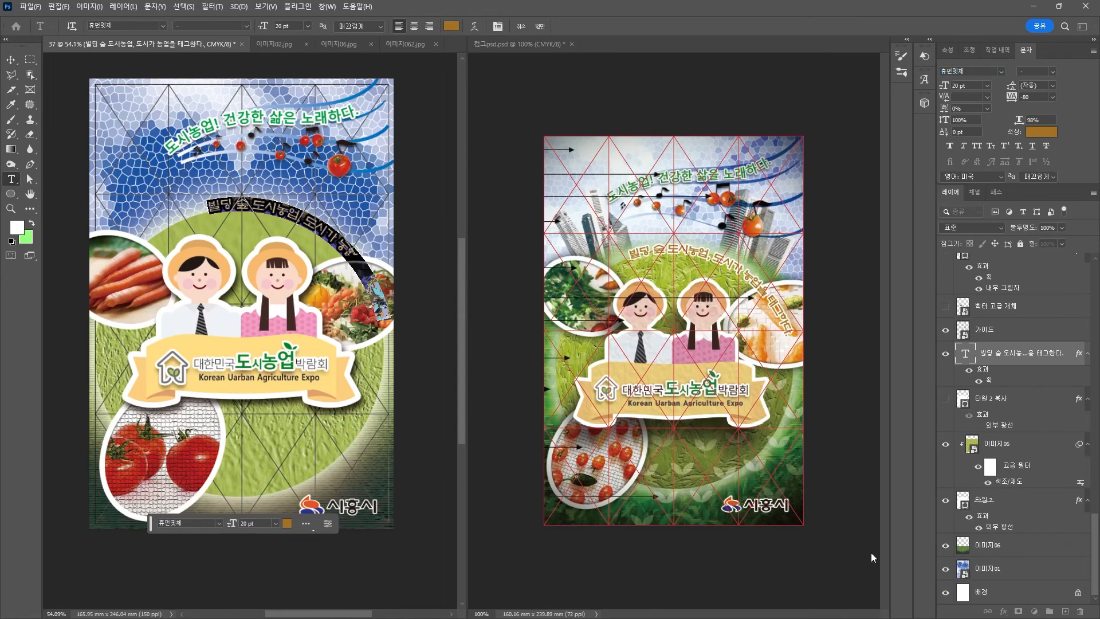
pyautogui.click(302, 220)
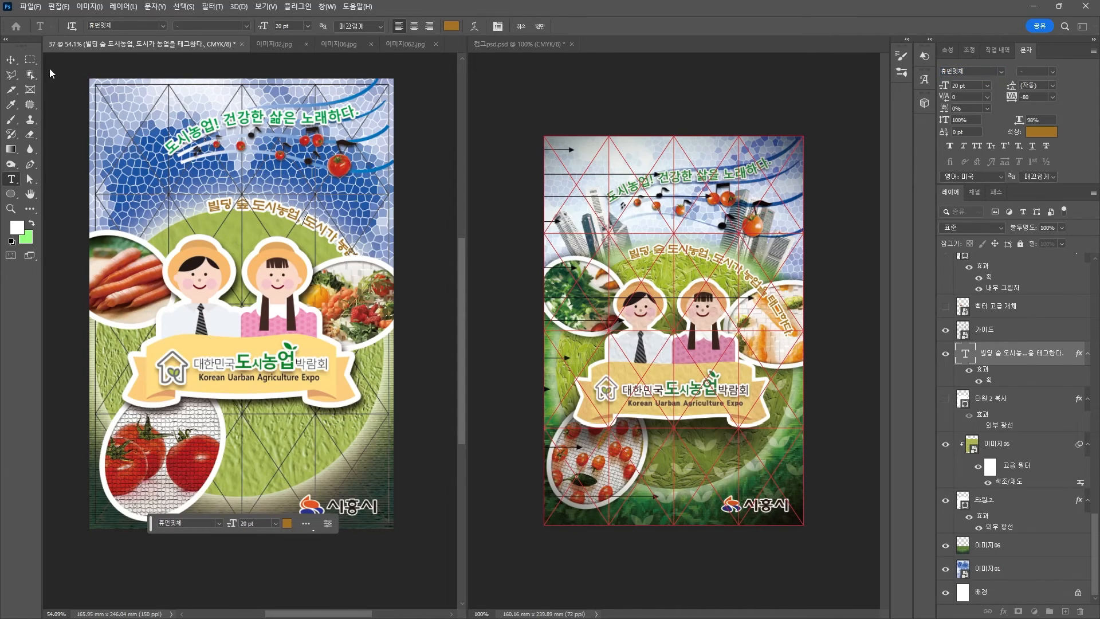
pyautogui.click(11, 60)
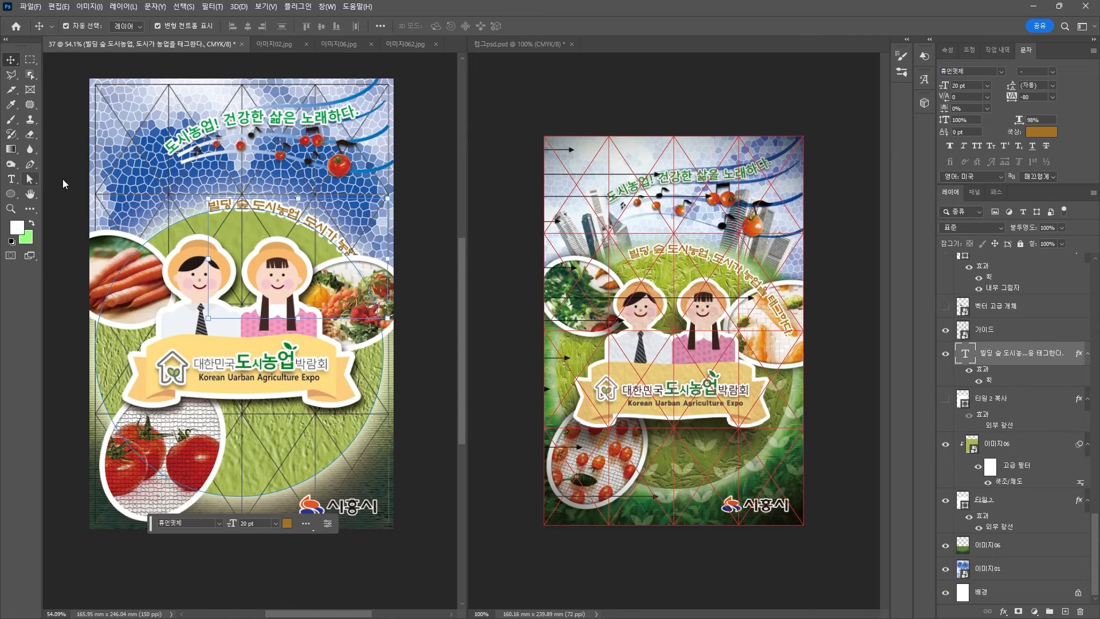
# Slide the curved text's starting point further left along the circle path with the Path Selection tool.
pyautogui.rightClick(30, 179)
pyautogui.click(66, 191)
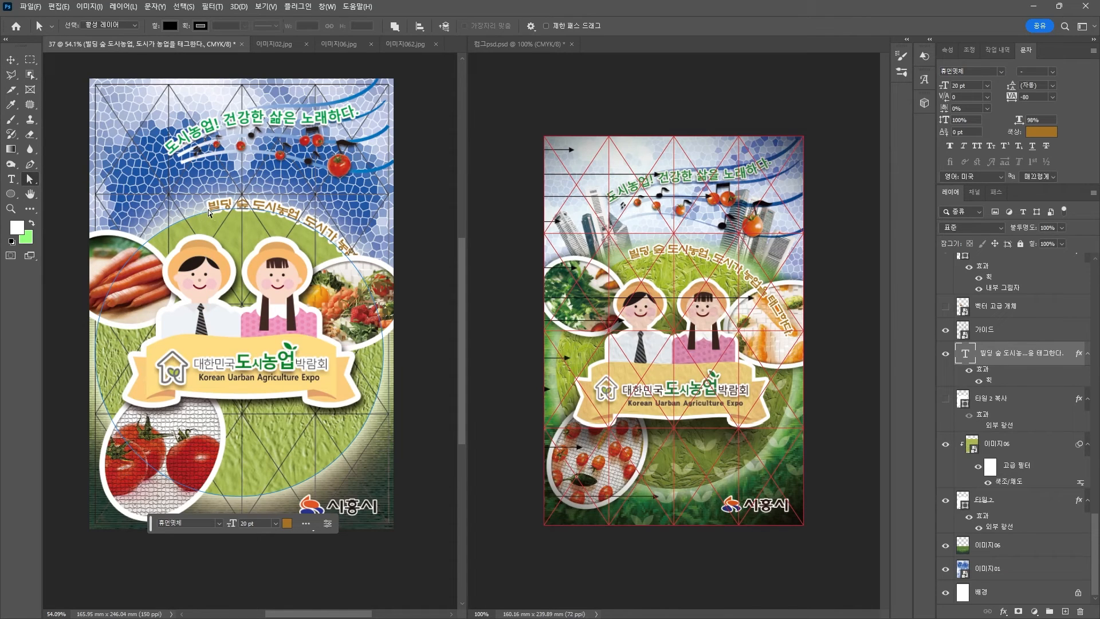
pyautogui.click(205, 210)
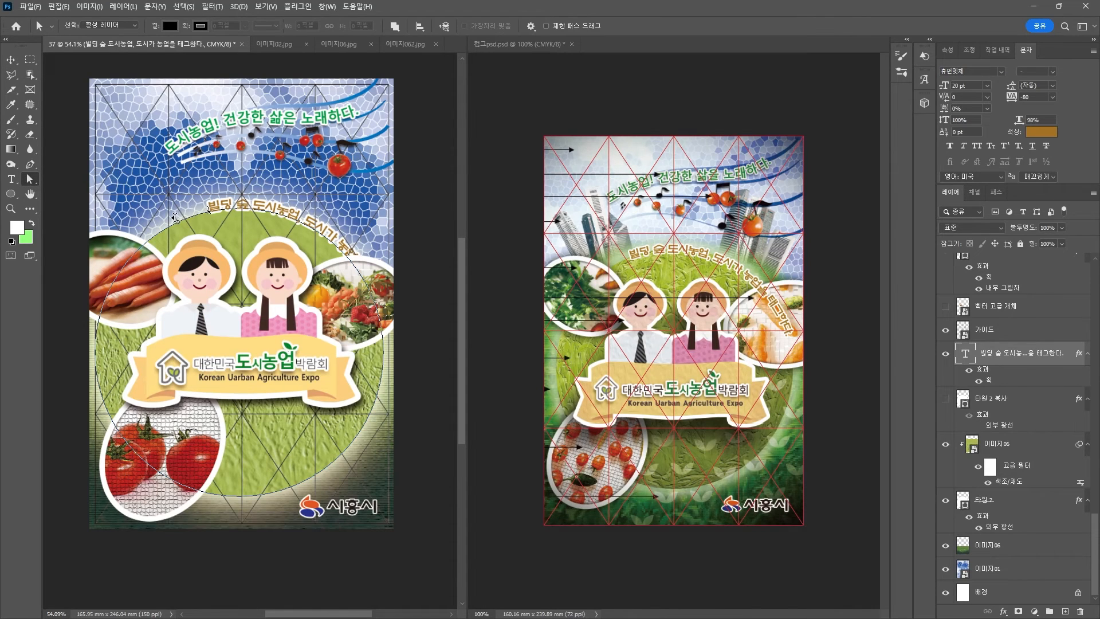
pyautogui.click(175, 218)
pyautogui.moveTo(206, 205); pyautogui.dragTo(183, 214)
pyautogui.press('v')
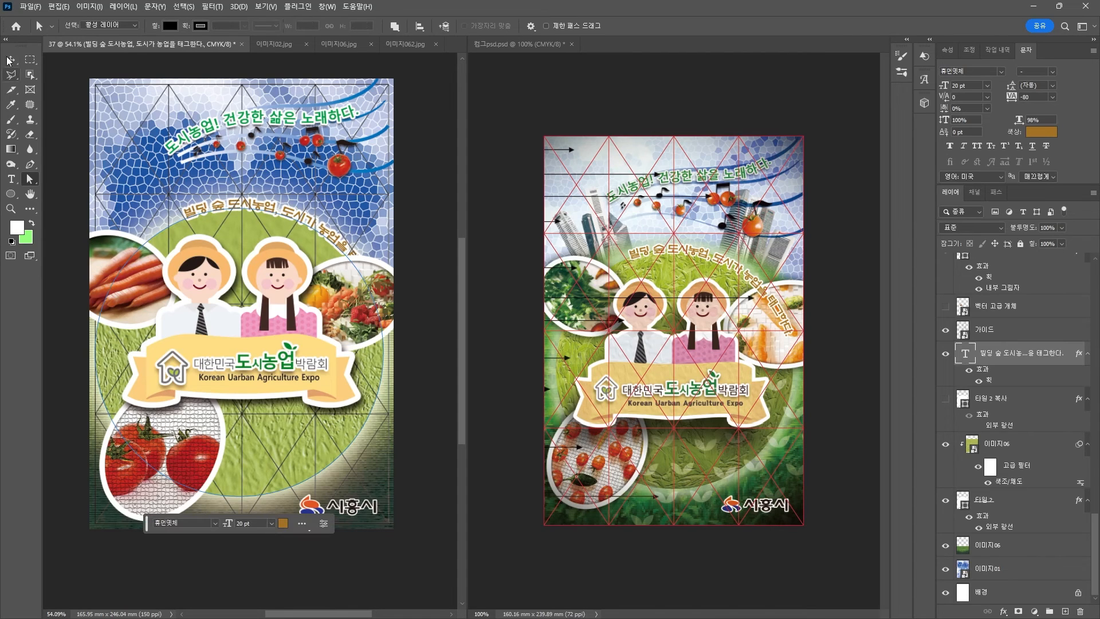
# Make the white outside stroke of the curved golden-brown text thinner.
pyautogui.doubleClick(1001, 387)
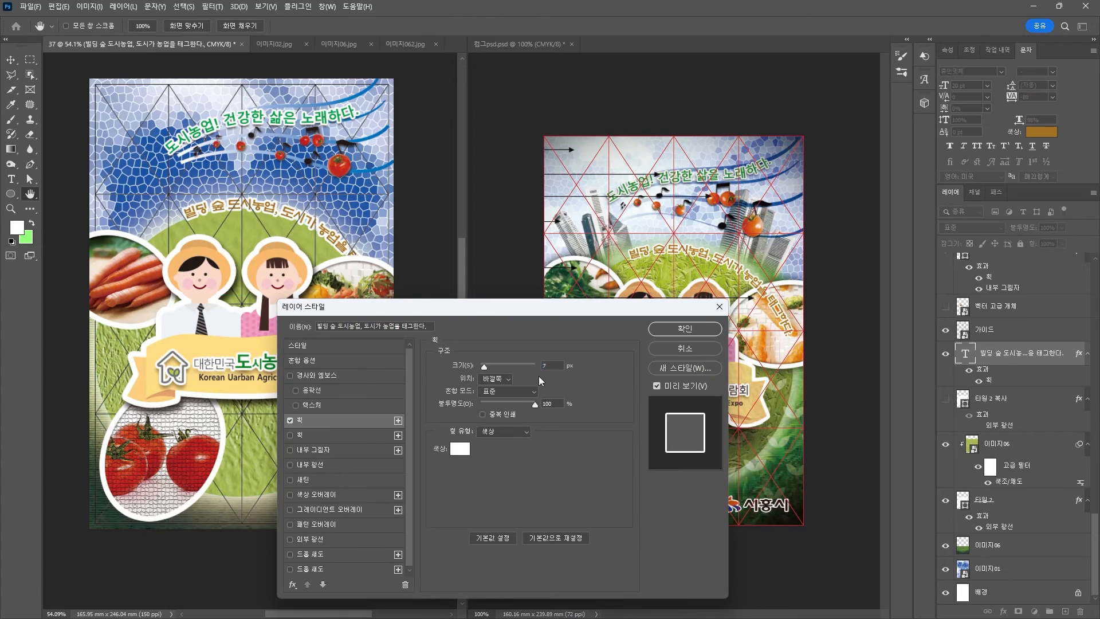
pyautogui.write('3')
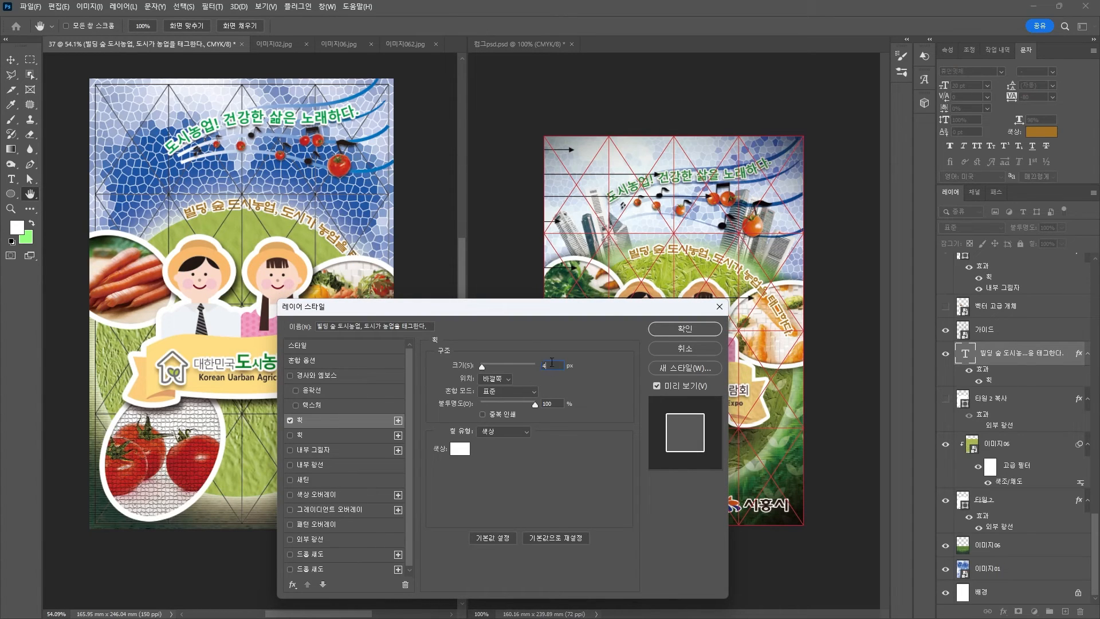
pyautogui.click(685, 329)
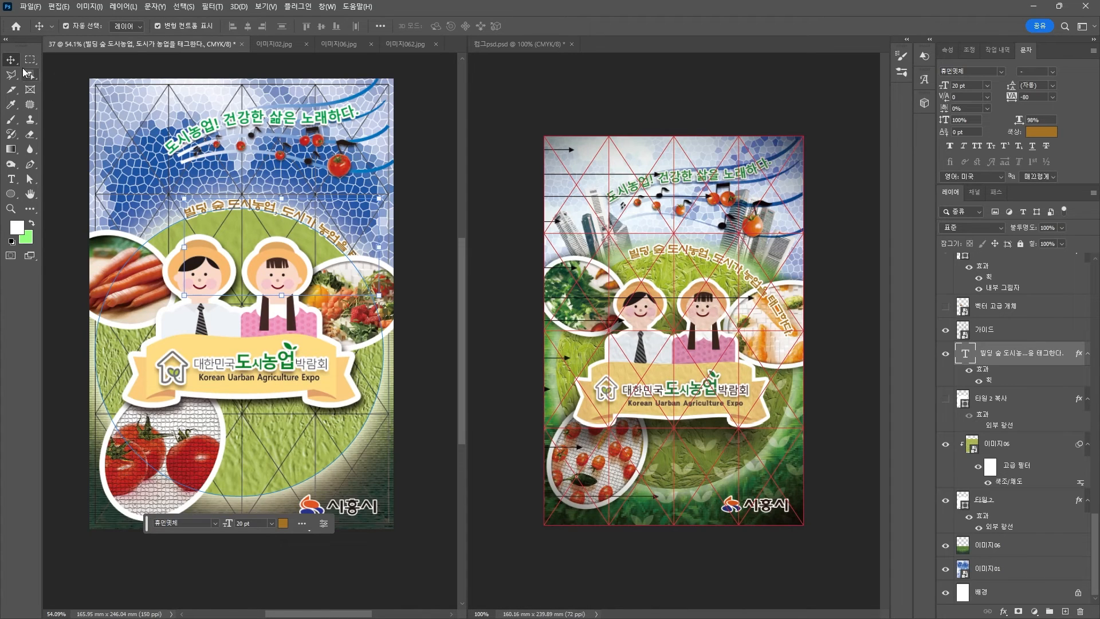
# Open 이미지05.jpg from the 공개문제37_이미지 folder and select its skyscrapers with the Object Selection tool.
pyautogui.click(555, 223)
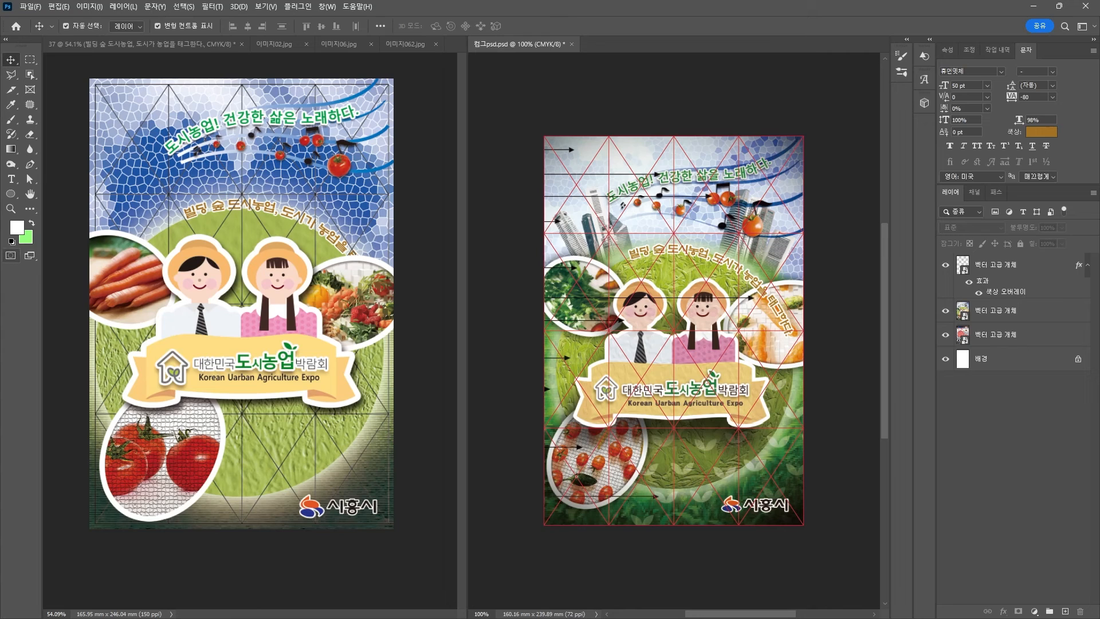
pyautogui.hotkey('alt', 'Tab')
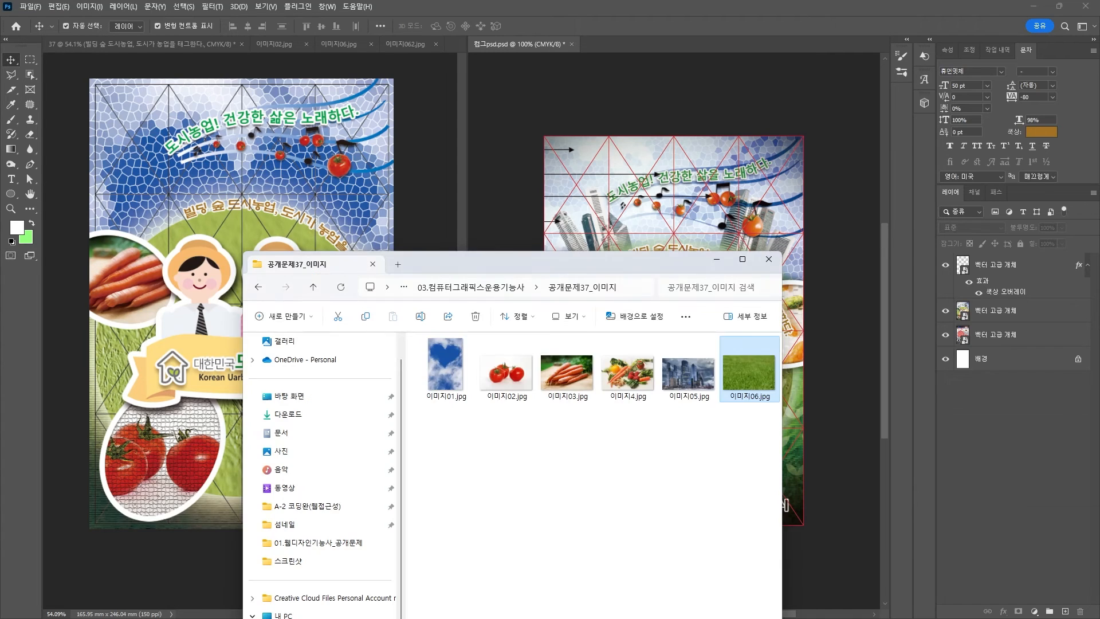
pyautogui.moveTo(689, 366); pyautogui.dragTo(641, 6)
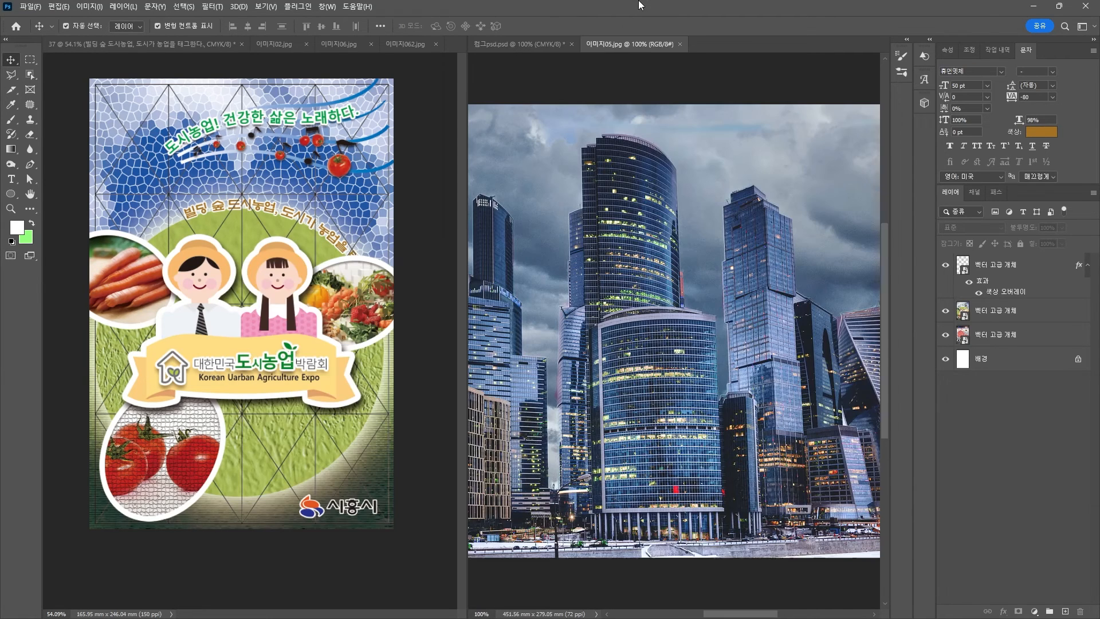
pyautogui.scroll(-5, 673, 232)
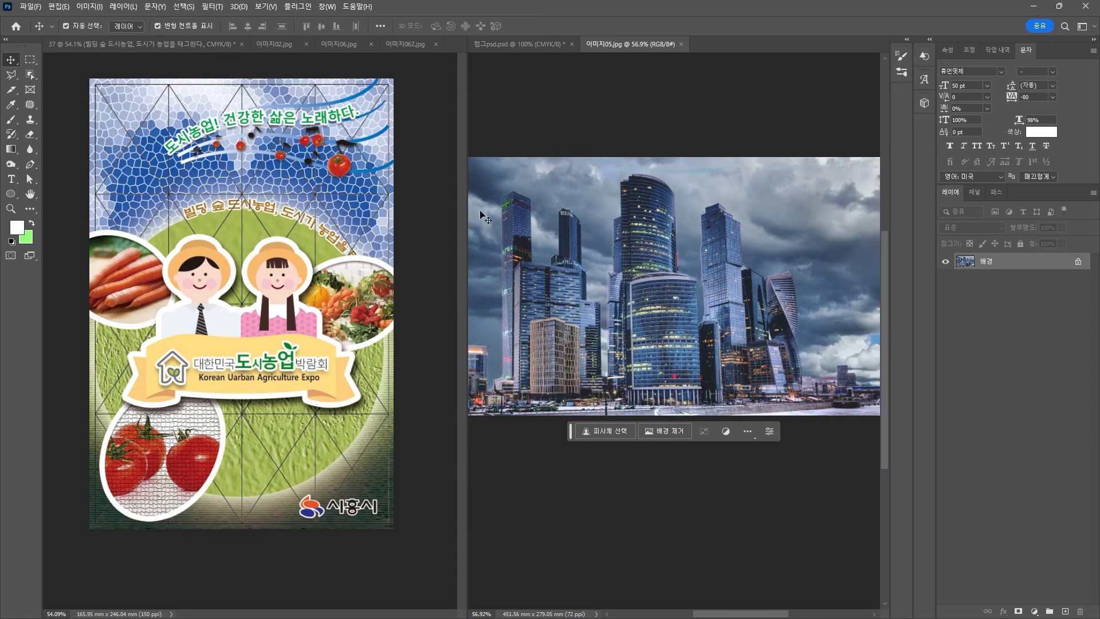
pyautogui.click(31, 75)
pyautogui.moveTo(492, 166); pyautogui.dragTo(806, 433)
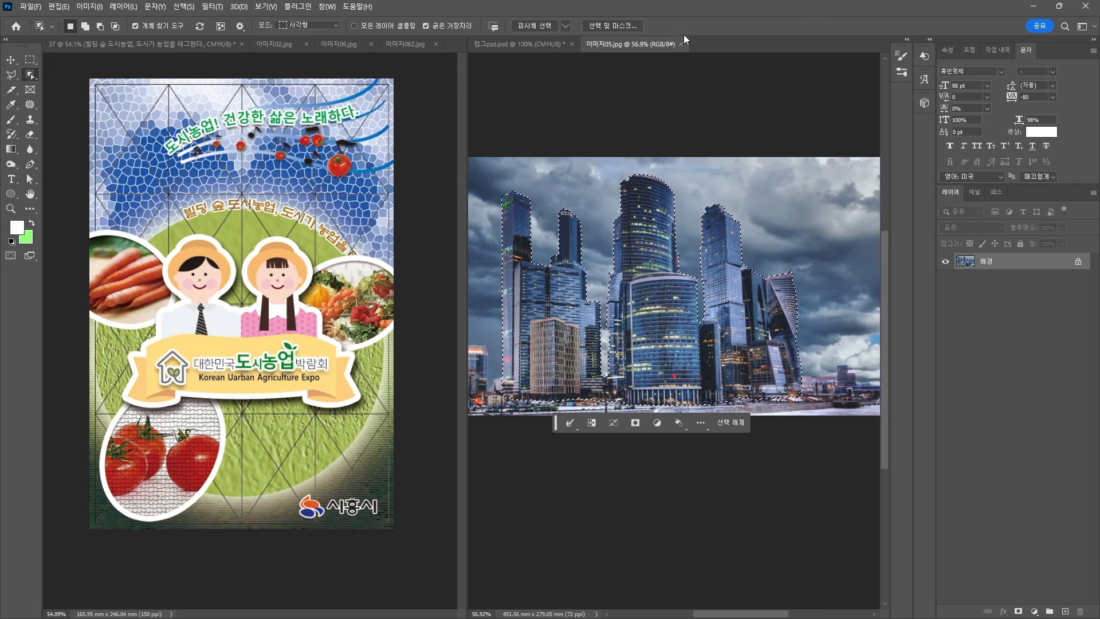
# Copy the selected buildings, close 이미지05.jpg, and paste them into the poster below the curved text layer.
pyautogui.click(681, 44)
pyautogui.click(11, 60)
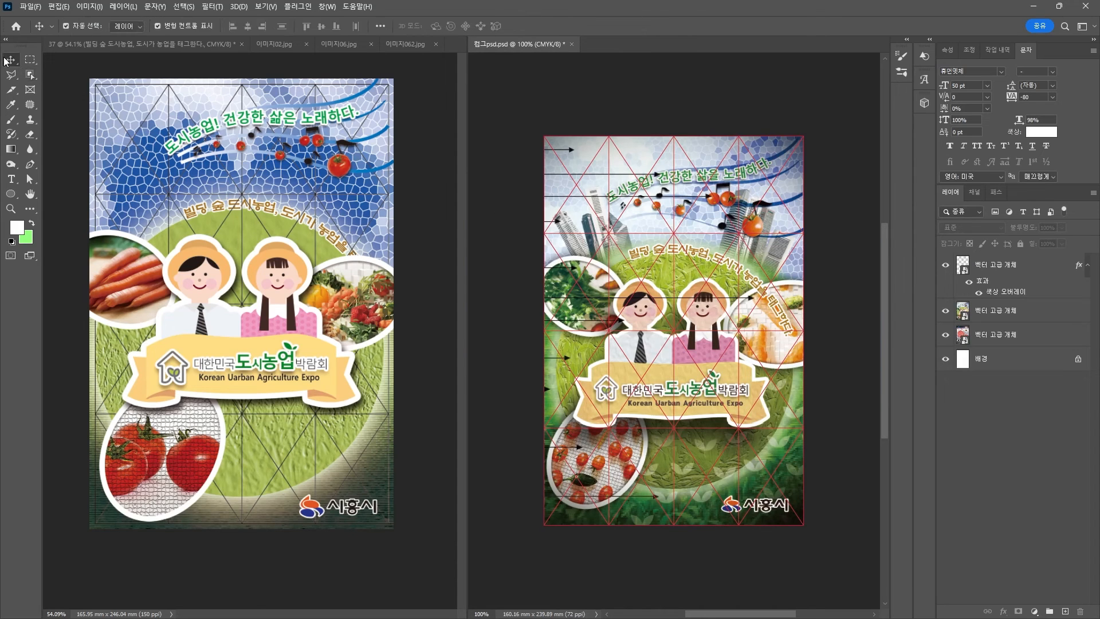
pyautogui.click(161, 225)
pyautogui.scroll(-2, 1004, 570)
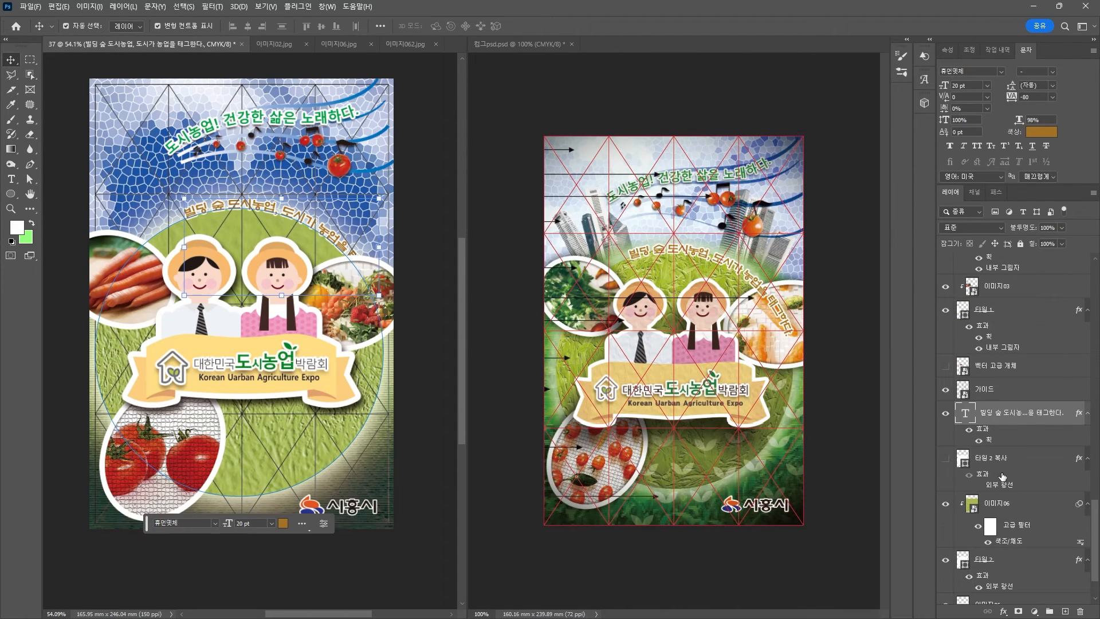
pyautogui.hotkey('ctrl', 'v')
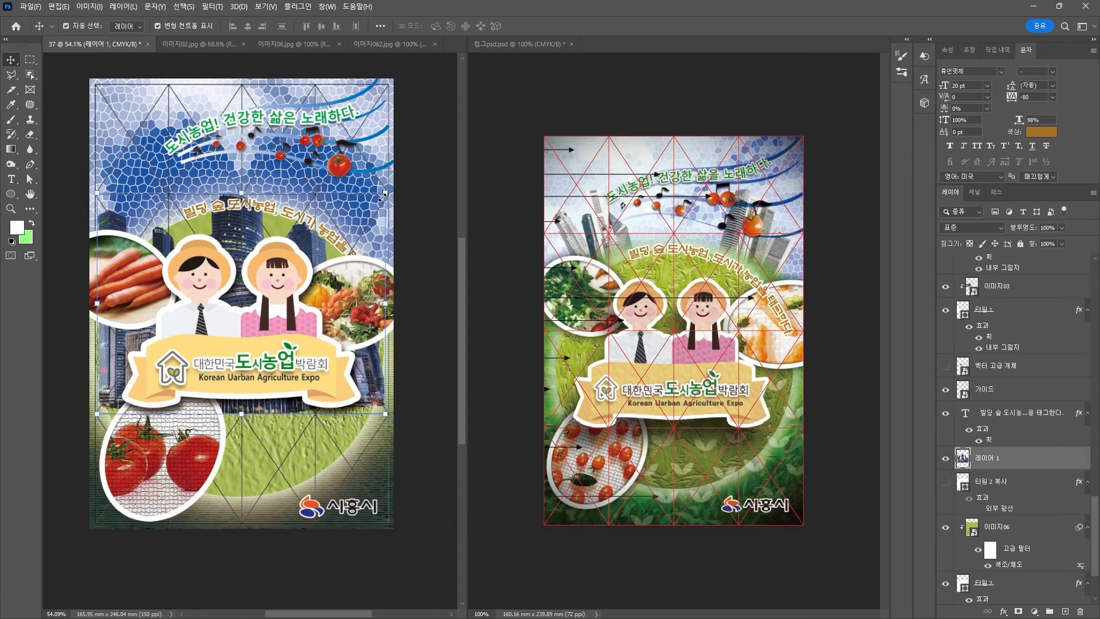
# Scale the buildings to about 37.5%, tilt them about -24.5° over the circle's upper-left edge, and move their layer below the 타원 2 circle.
pyautogui.moveTo(382, 197); pyautogui.dragTo(319, 246)
pyautogui.moveTo(115, 354); pyautogui.dragTo(122, 175)
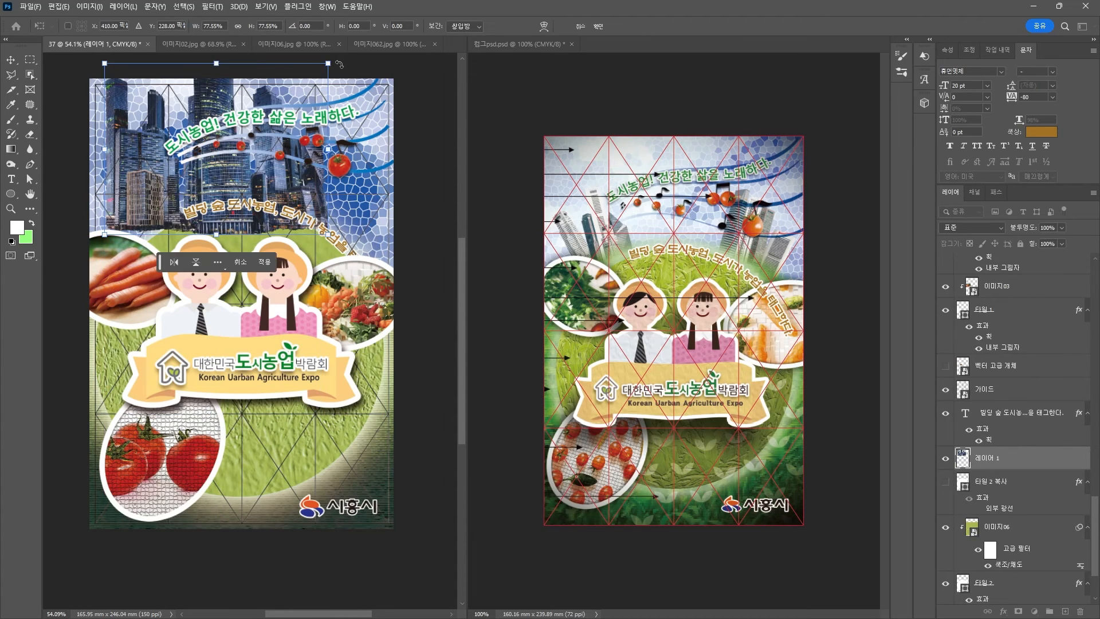
pyautogui.moveTo(328, 63); pyautogui.dragTo(203, 105)
pyautogui.moveTo(142, 183); pyautogui.dragTo(145, 186)
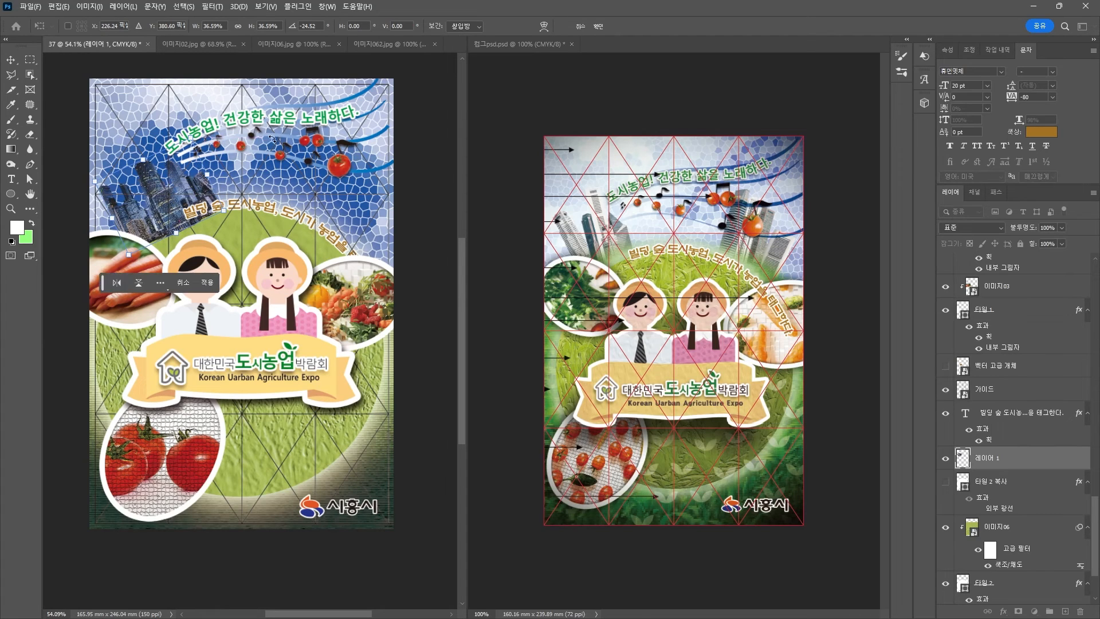
pyautogui.moveTo(188, 141); pyautogui.dragTo(199, 140)
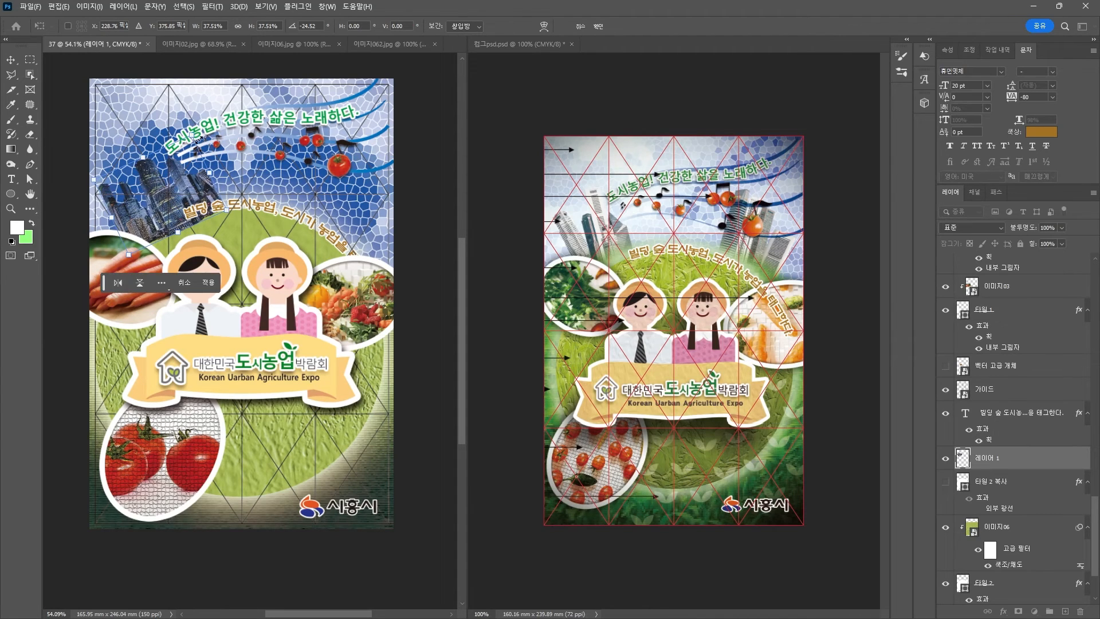
pyautogui.press('Return')
pyautogui.moveTo(155, 224); pyautogui.dragTo(150, 226)
pyautogui.moveTo(1037, 457); pyautogui.dragTo(1031, 560)
# Duplicate the buildings to the circle's upper-right side, flip the copy horizontally, and rotate it to follow the circle's edge.
pyautogui.moveTo(149, 174); pyautogui.dragTo(399, 207)
pyautogui.press('Return')
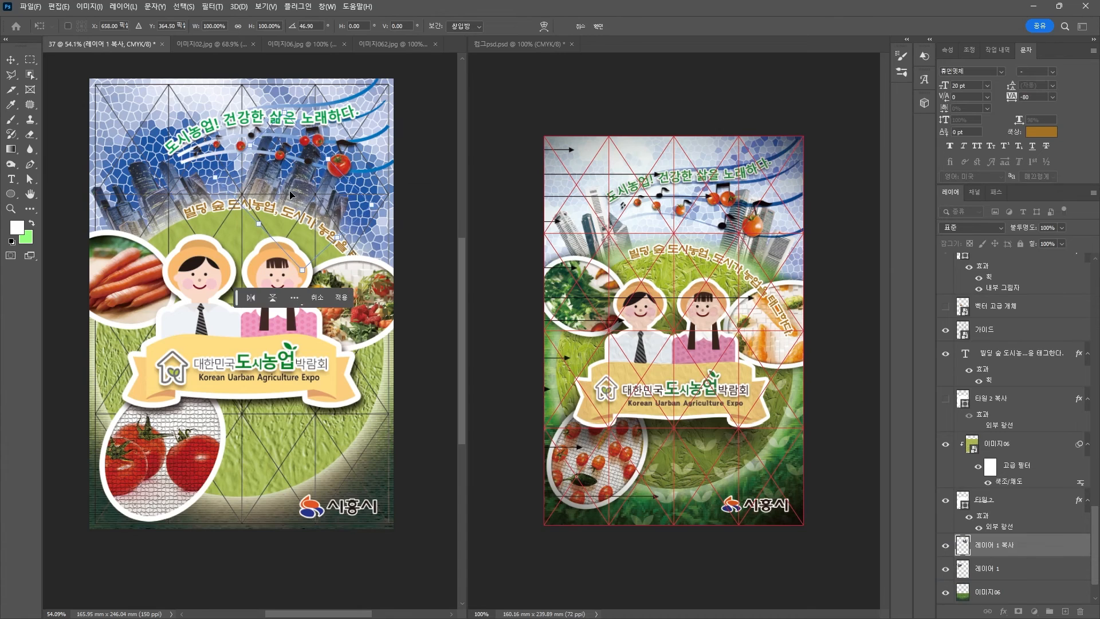
pyautogui.rightClick(290, 195)
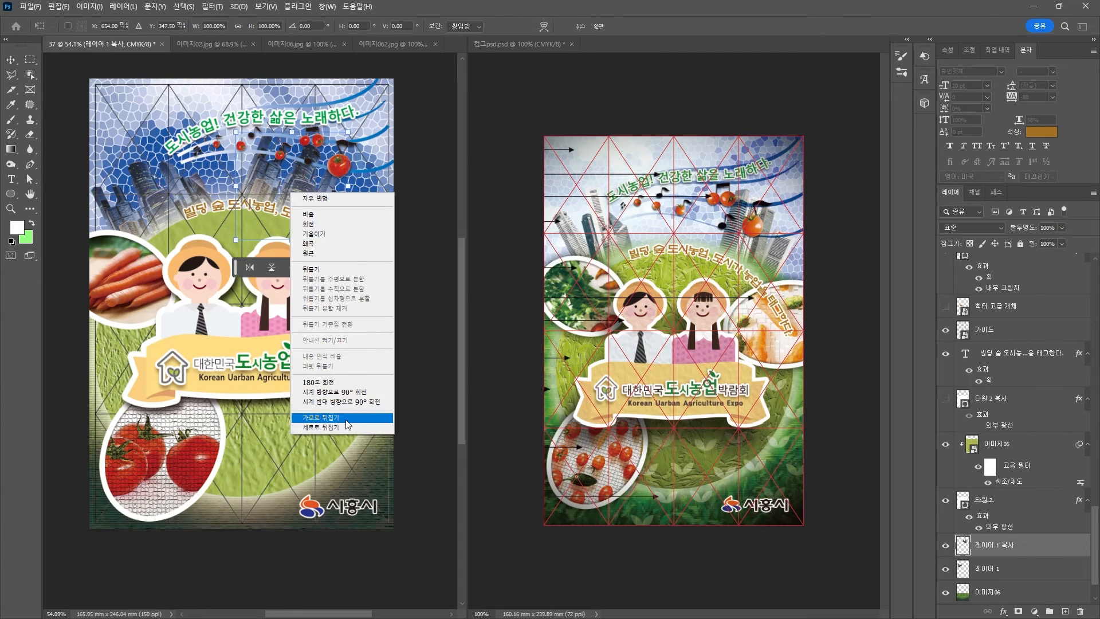
pyautogui.click(348, 418)
pyautogui.moveTo(333, 209); pyautogui.dragTo(359, 214)
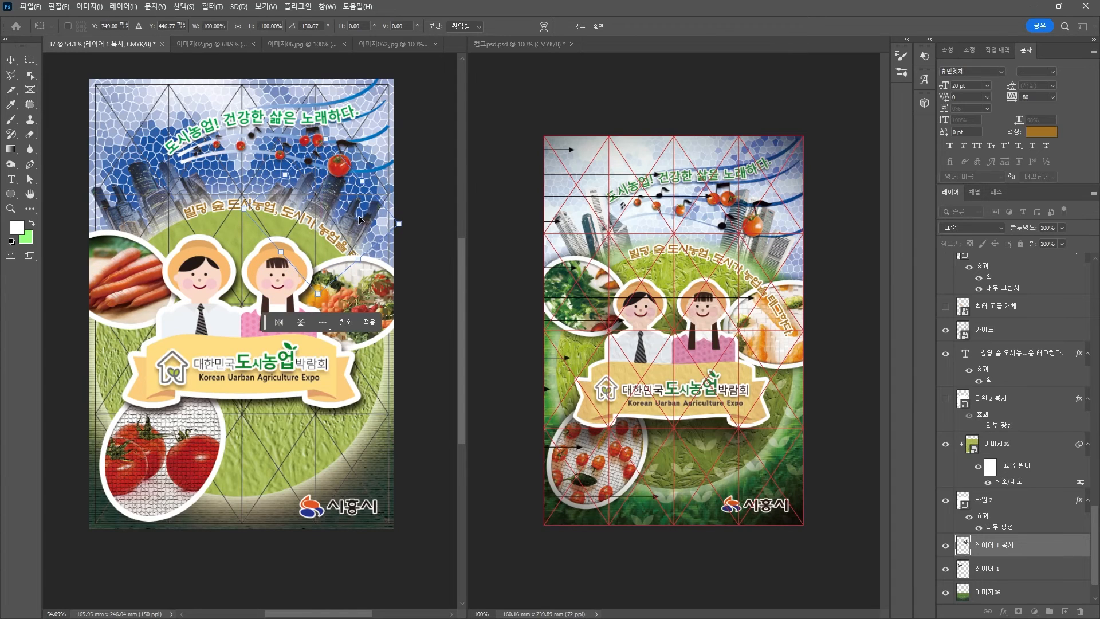
pyautogui.press('Return')
# Enlarge the blue wave lines at the poster's upper right to about 107% so they extend past the right edge.
pyautogui.moveTo(366, 139); pyautogui.dragTo(369, 139)
pyautogui.moveTo(396, 173); pyautogui.dragTo(413, 180)
pyautogui.moveTo(376, 96); pyautogui.dragTo(366, 96)
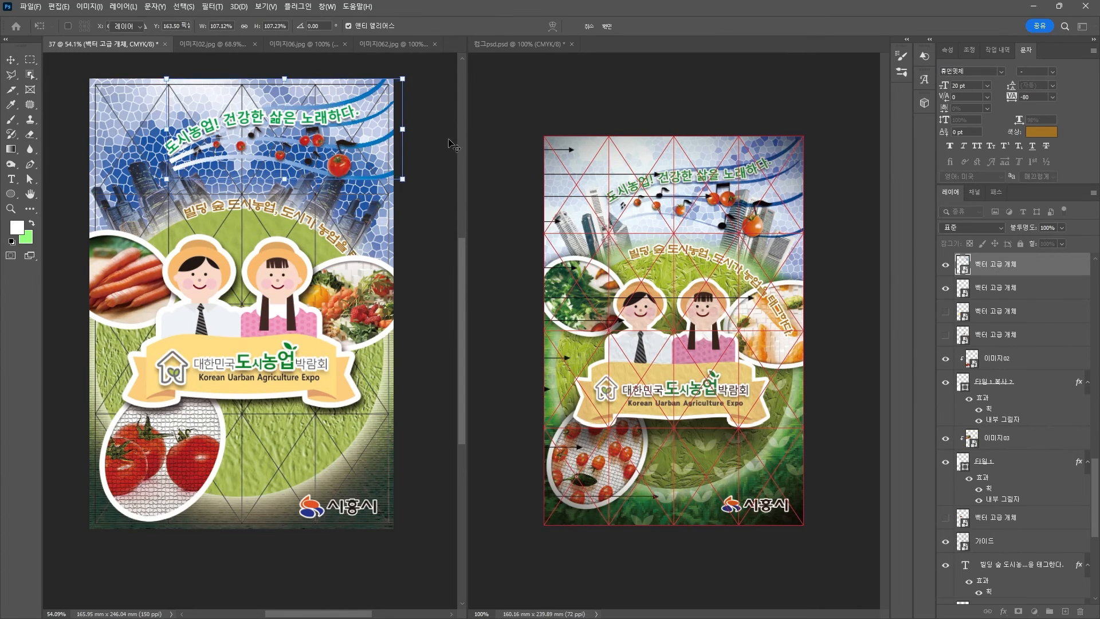
pyautogui.press('Return')
pyautogui.click(452, 148)
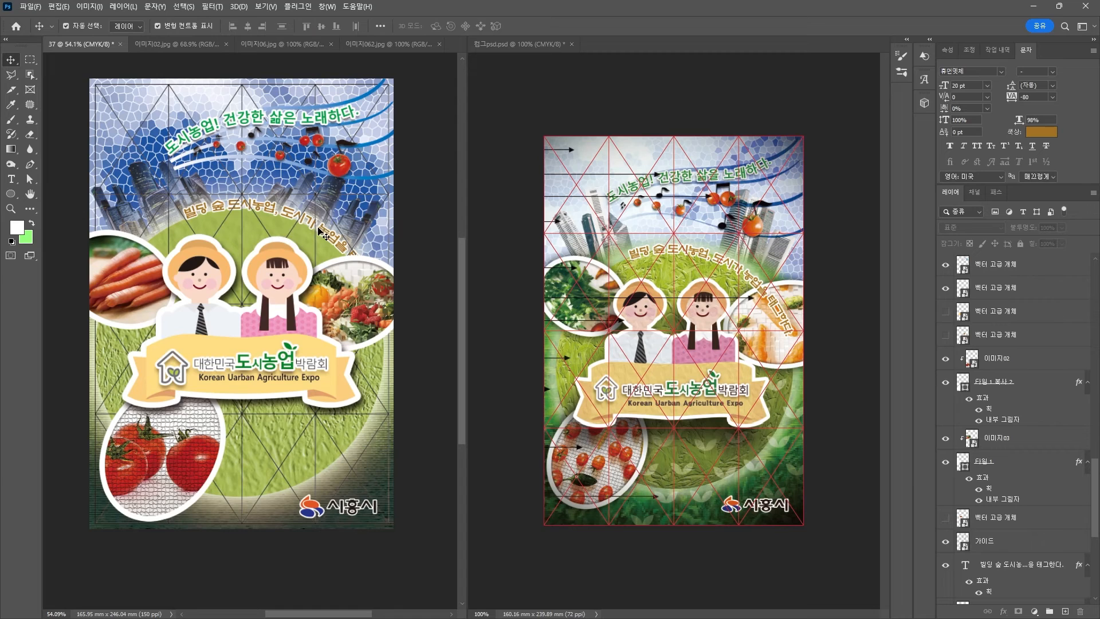
# Move the curved golden-brown text layer to the top of the layer stack, above 그룹 1.
pyautogui.click(347, 248)
pyautogui.moveTo(1002, 566); pyautogui.dragTo(1012, 252)
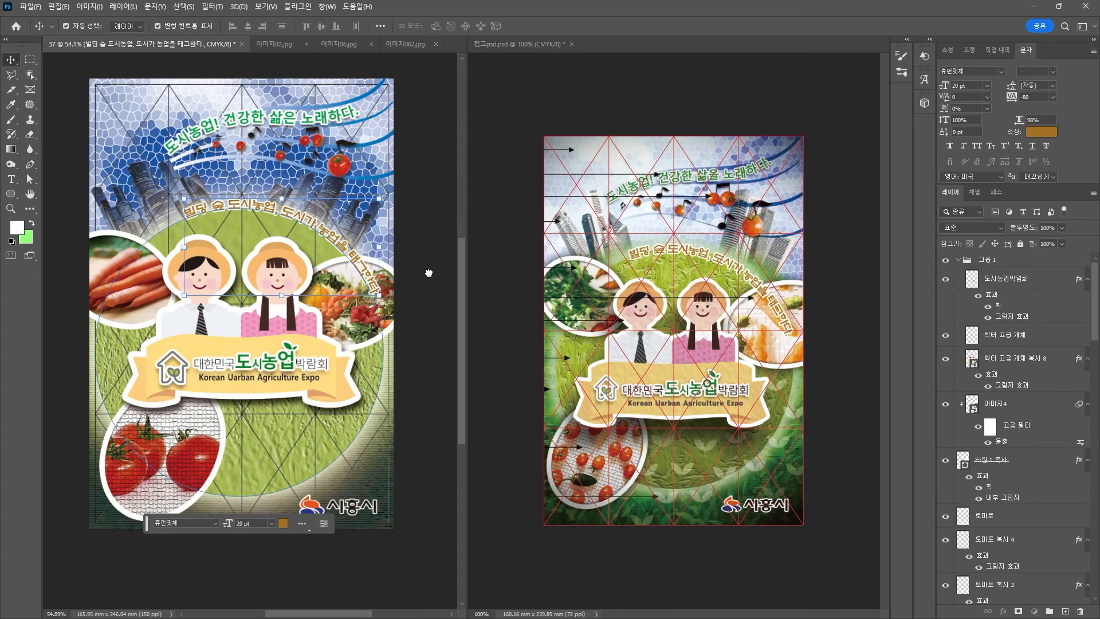
pyautogui.moveTo(338, 253); pyautogui.dragTo(385, 214)
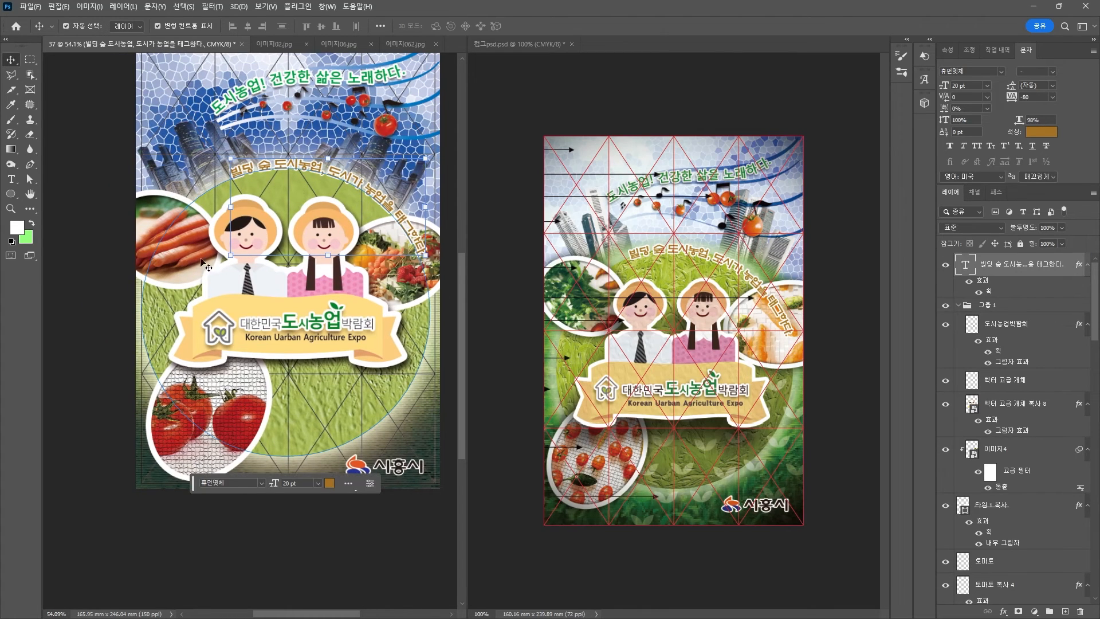
# Add a drop shadow with 44% opacity, 28 px distance and about 21 px size to the carrot oval, and copy it to 타원 1 복사 2.
pyautogui.click(172, 292)
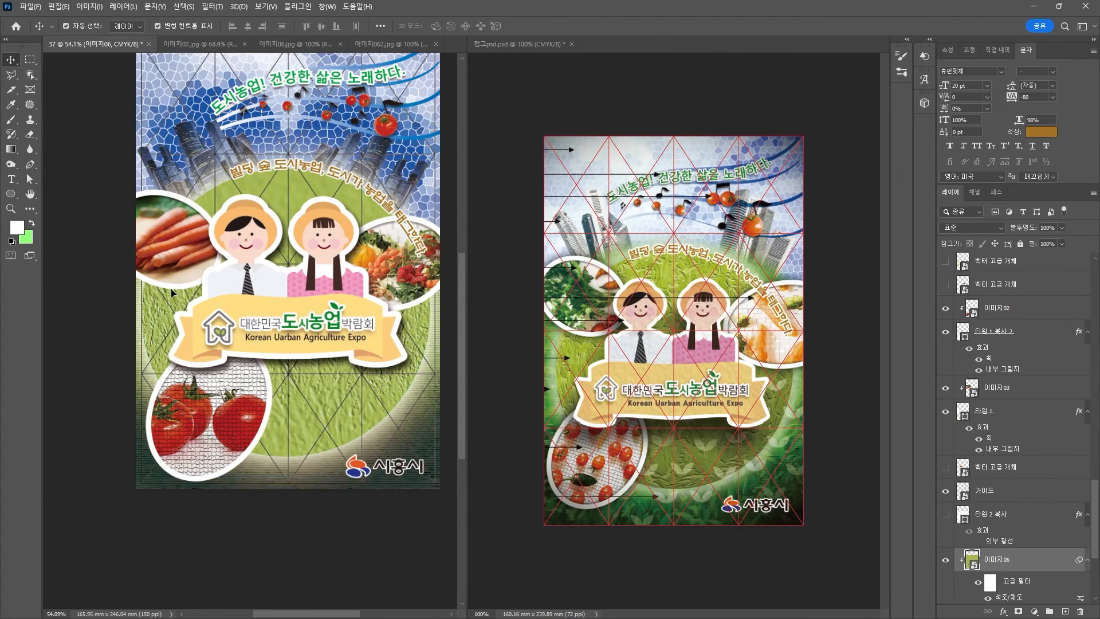
pyautogui.click(1035, 412)
pyautogui.click(1003, 612)
pyautogui.click(1020, 599)
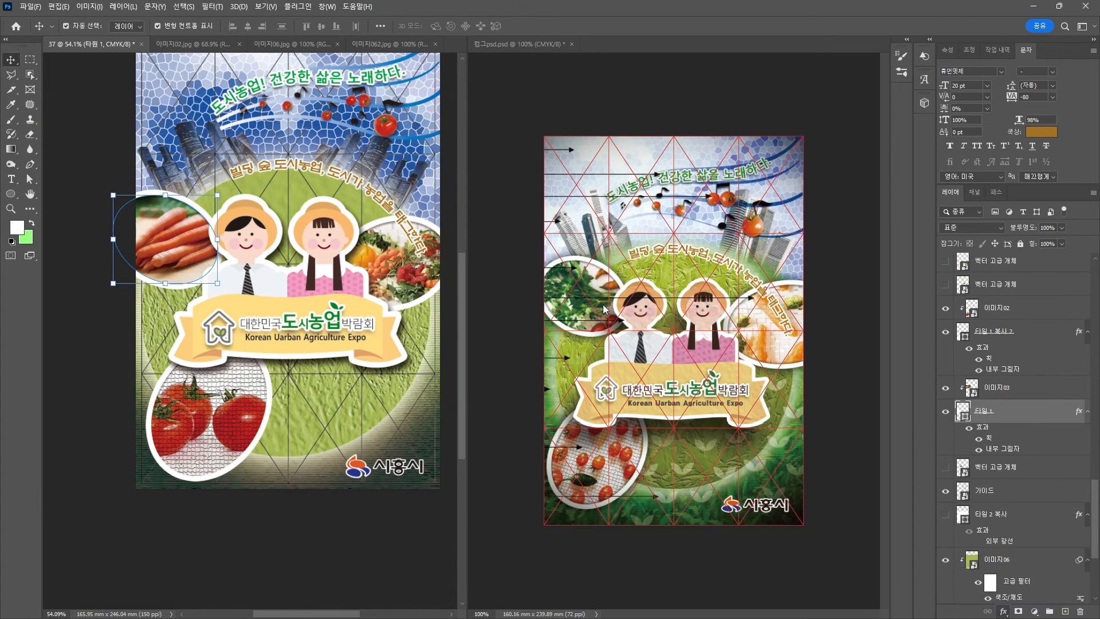
pyautogui.moveTo(649, 314); pyautogui.dragTo(618, 471)
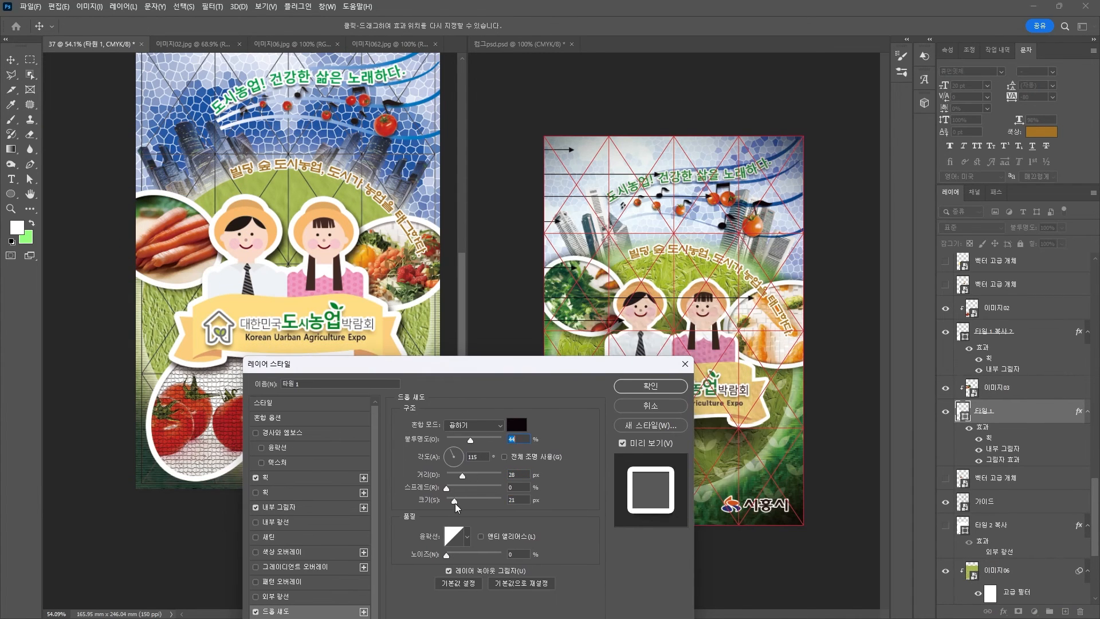
pyautogui.click(653, 484)
pyautogui.moveTo(1010, 467); pyautogui.dragTo(1032, 365)
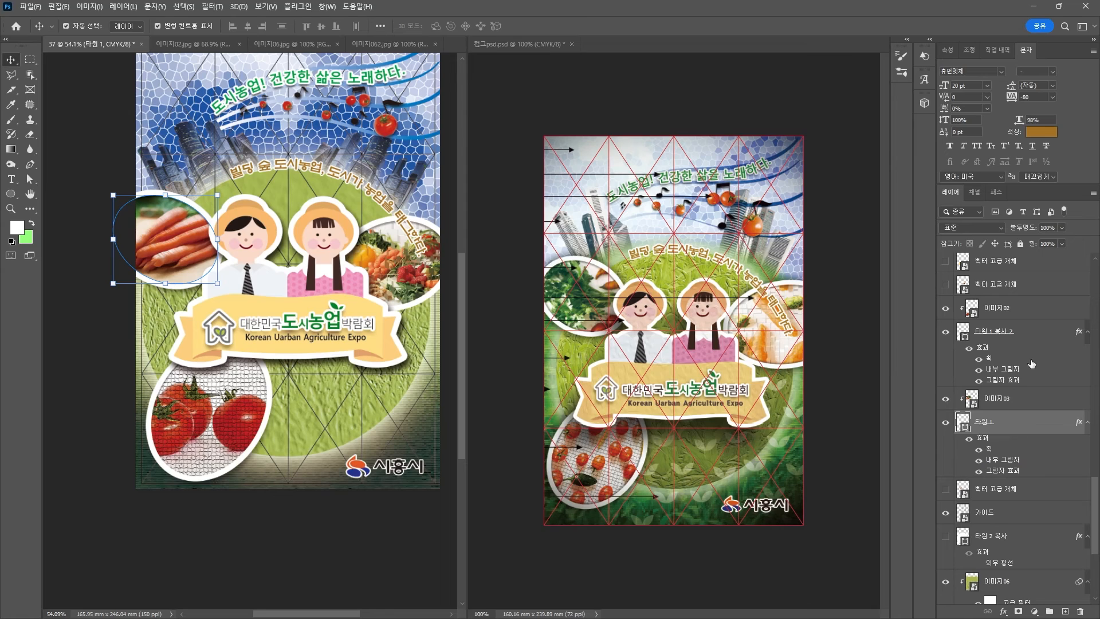
# Add a drop shadow to the vegetable oval 타원 1 복사 with 71% opacity, 22 px distance and 24 px size.
pyautogui.click(397, 284)
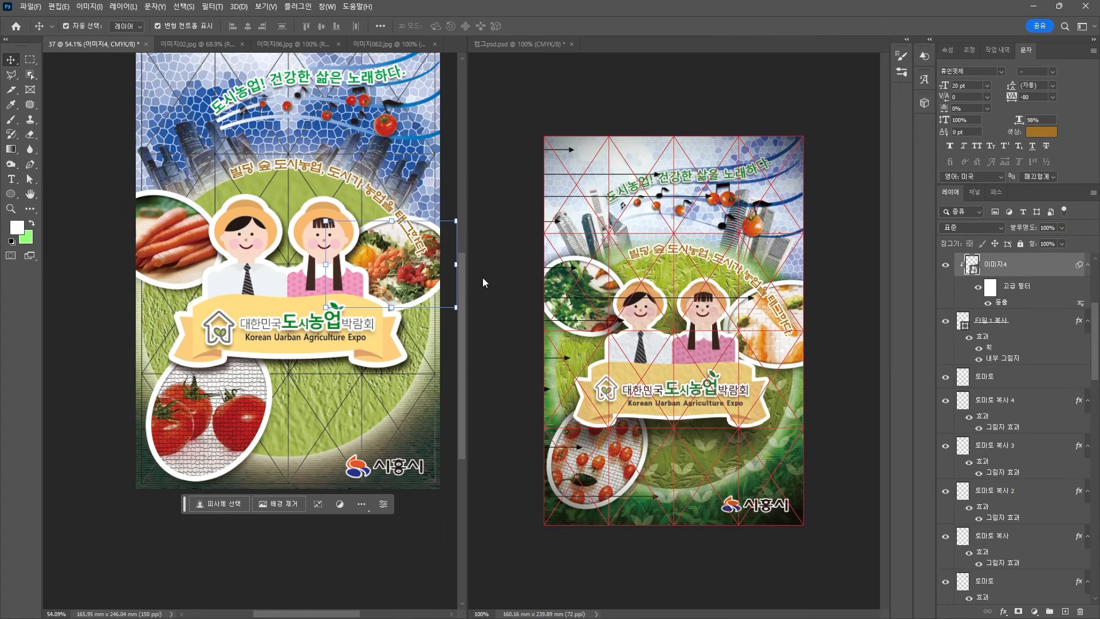
pyautogui.click(1025, 326)
pyautogui.scroll(-5, 1024, 514)
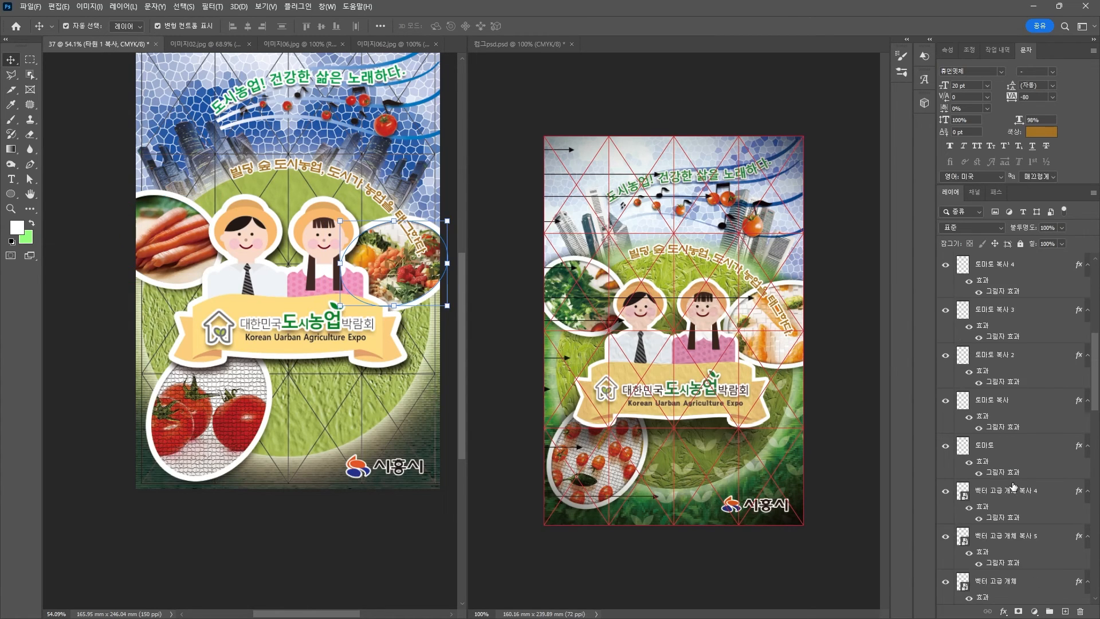
pyautogui.click(1004, 612)
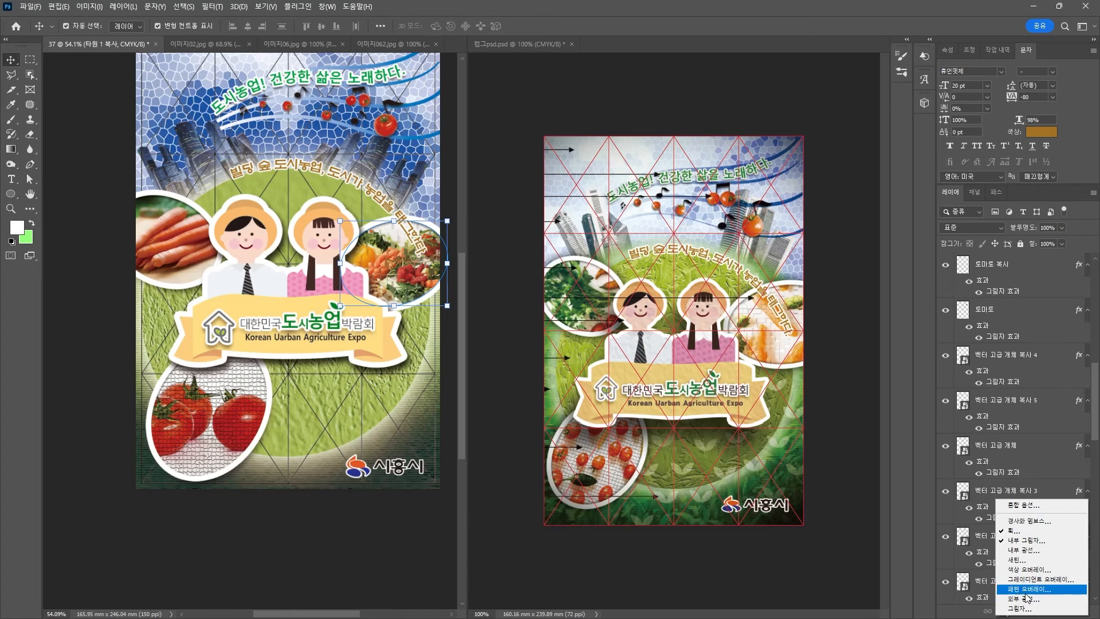
pyautogui.click(1023, 612)
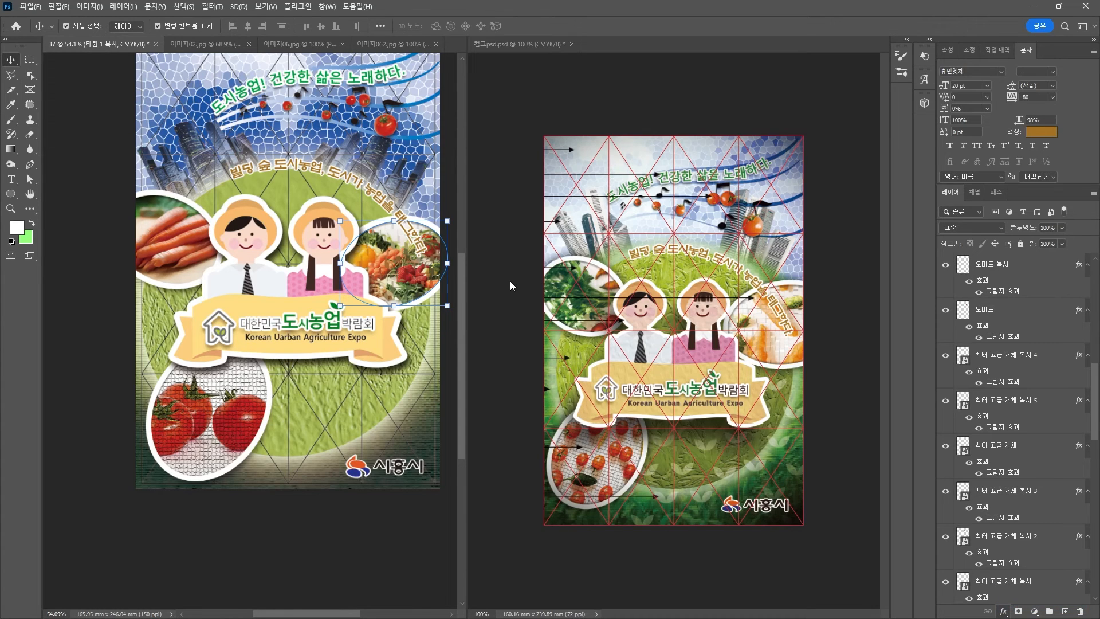
pyautogui.moveTo(431, 320); pyautogui.dragTo(718, 193)
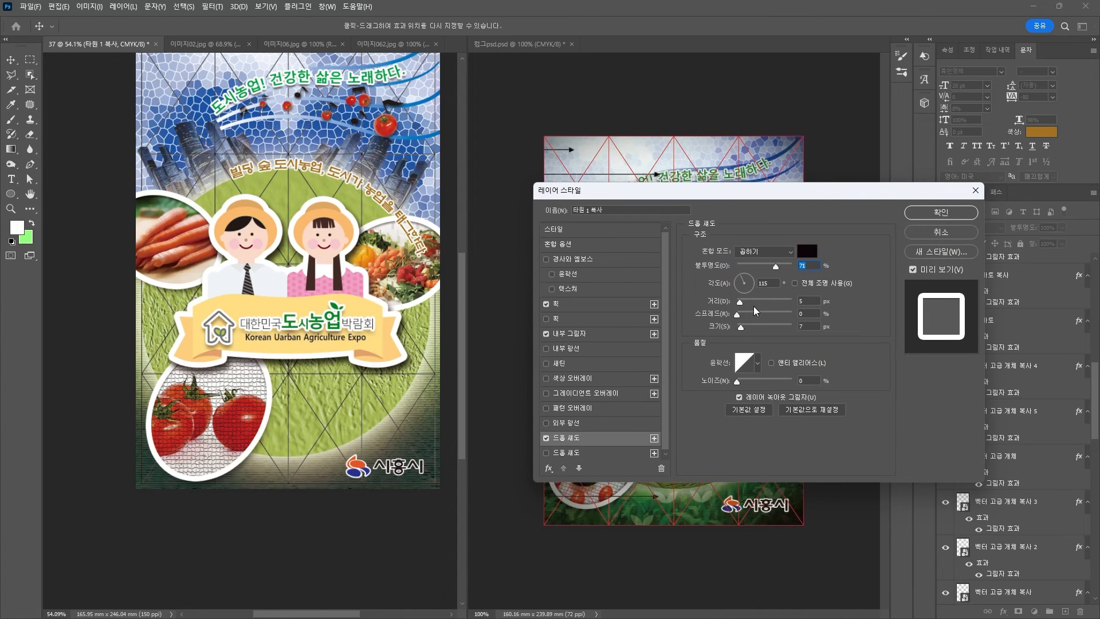
pyautogui.moveTo(740, 302); pyautogui.dragTo(747, 329)
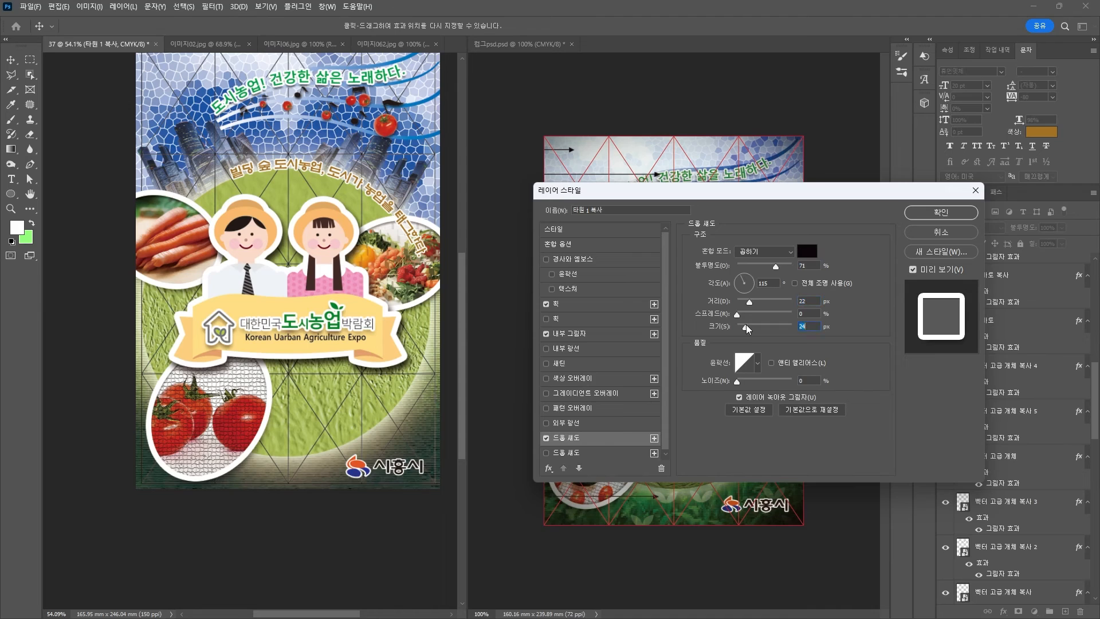
pyautogui.press('Return')
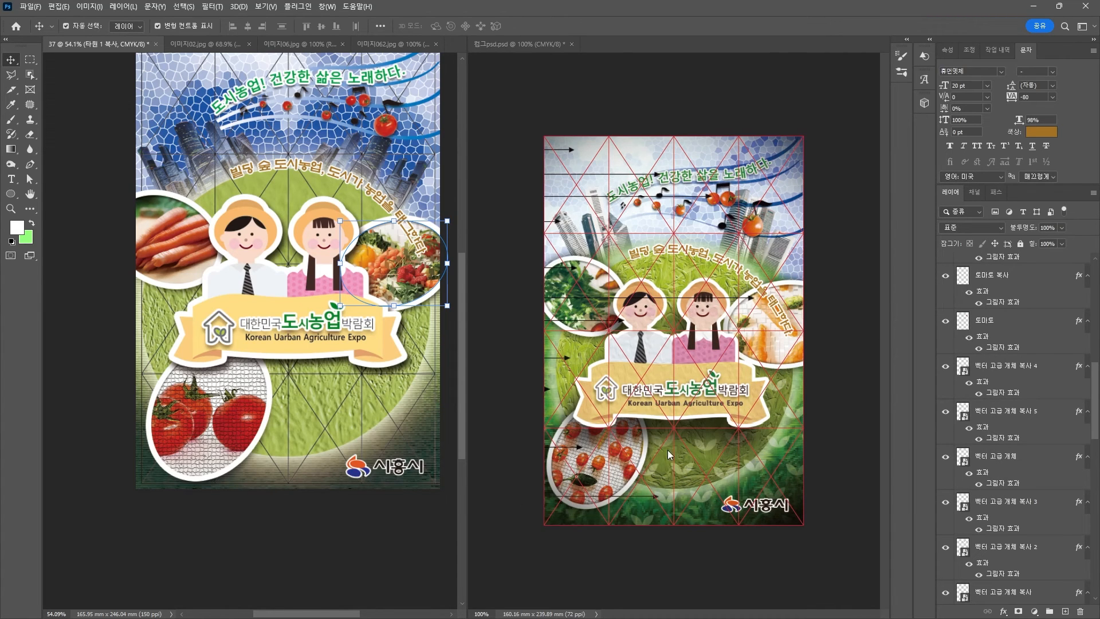
# Check the effect and illustration instructions for the poster on page 37 of the PDF in Adobe Acrobat, and return to Photoshop.
pyautogui.moveTo(474, 0); pyautogui.dragTo(474, 1)
pyautogui.moveTo(688, 609); pyautogui.dragTo(979, 614)
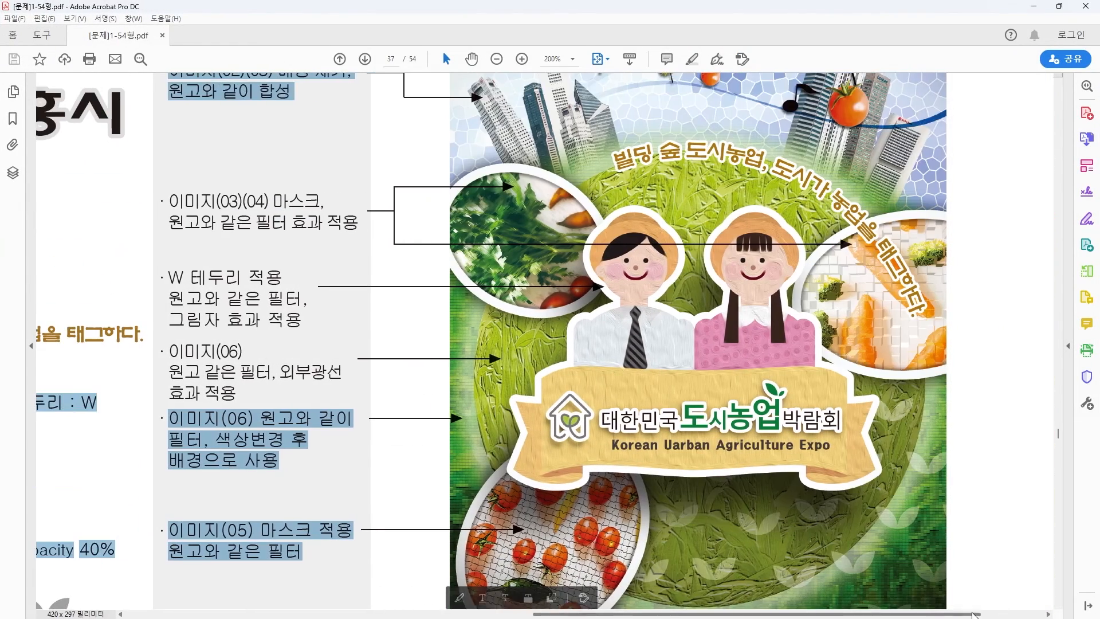
pyautogui.scroll(-2, 829, 490)
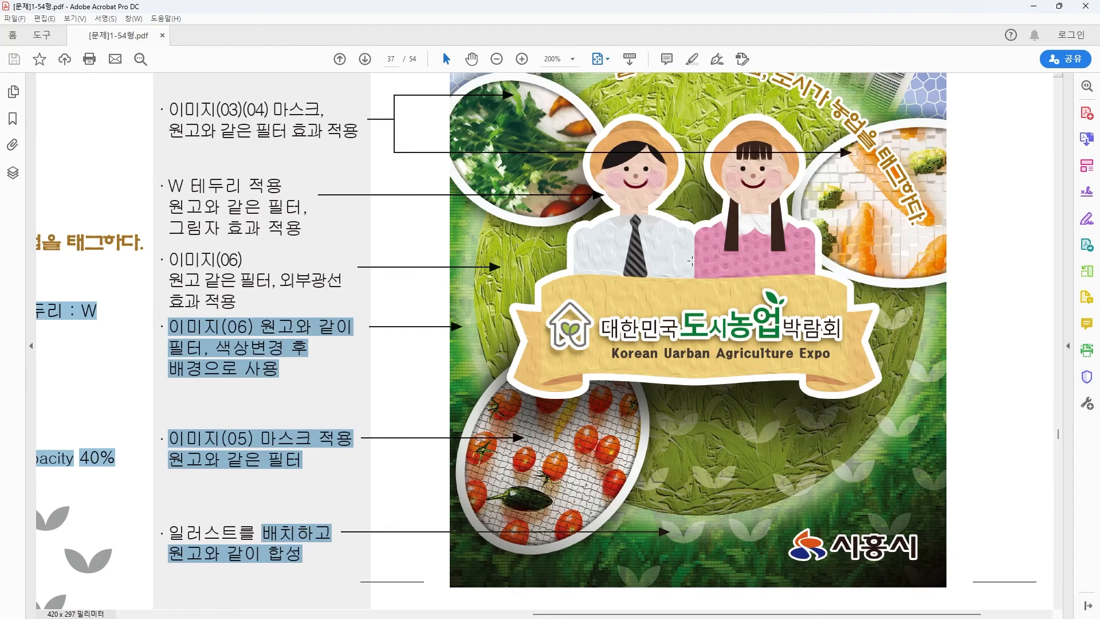
pyautogui.moveTo(726, 2); pyautogui.dragTo(0, 6)
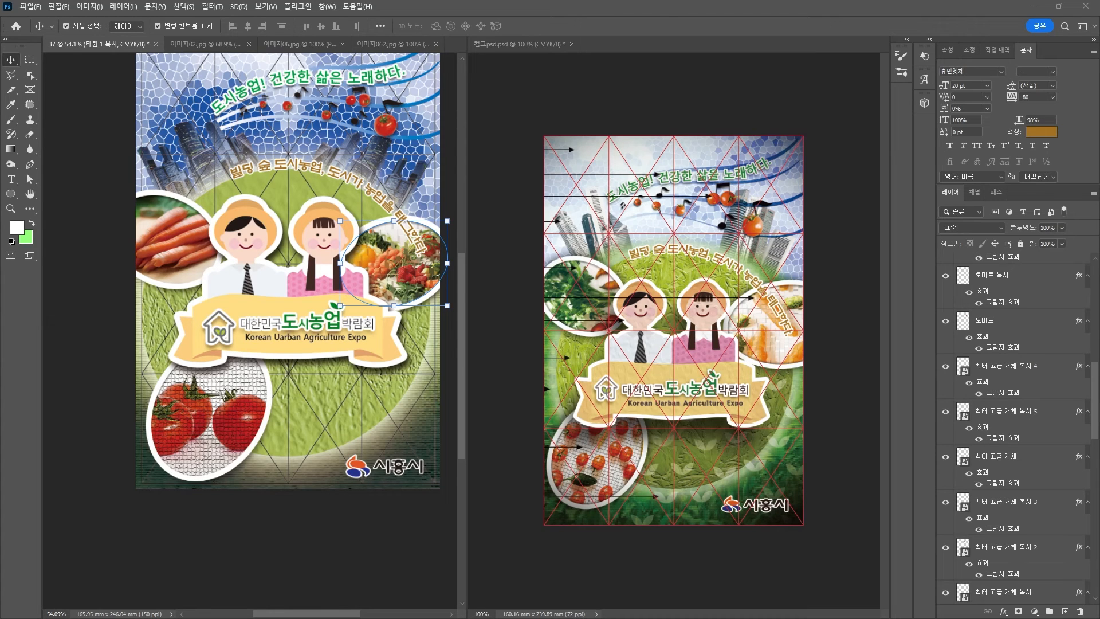
# Switch to Illustrator, set the white leaf pair's opacity to 100%, select and copy it, and return to Photoshop.
pyautogui.hotkey('alt', 'Tab')
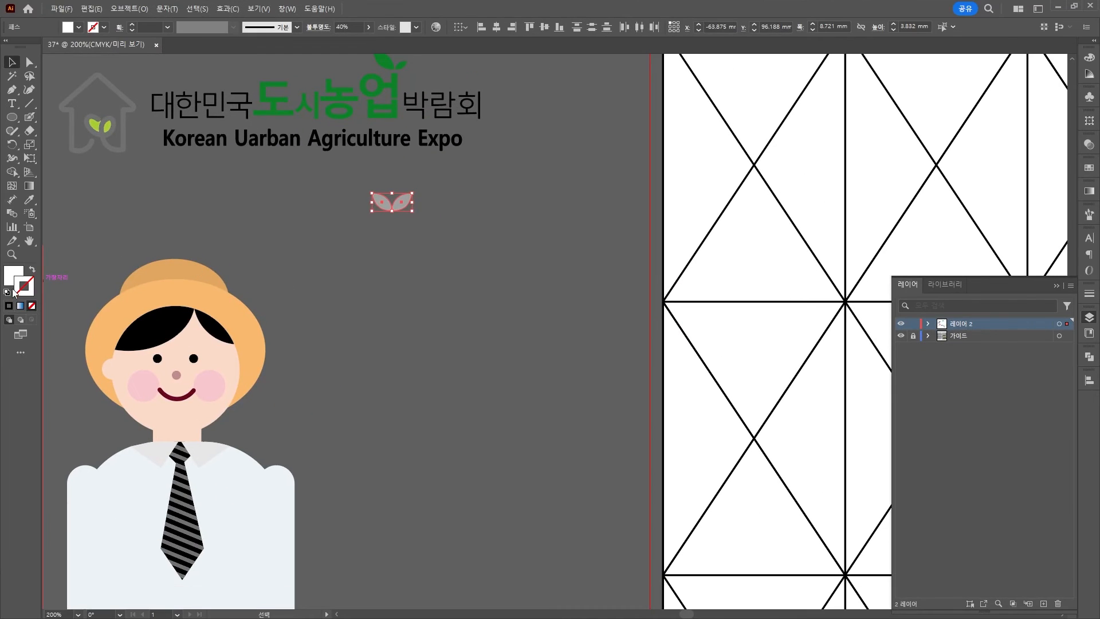
pyautogui.click(366, 28)
pyautogui.moveTo(349, 46); pyautogui.dragTo(472, 41)
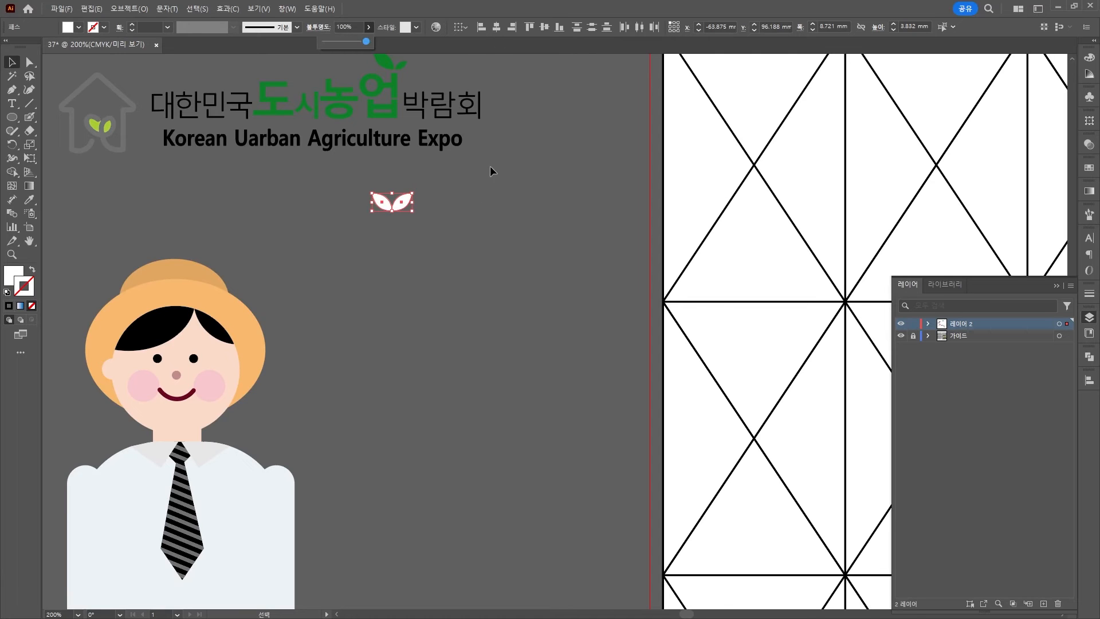
pyautogui.click(491, 166)
pyautogui.moveTo(337, 235); pyautogui.dragTo(438, 184)
pyautogui.hotkey('alt', 'Tab')
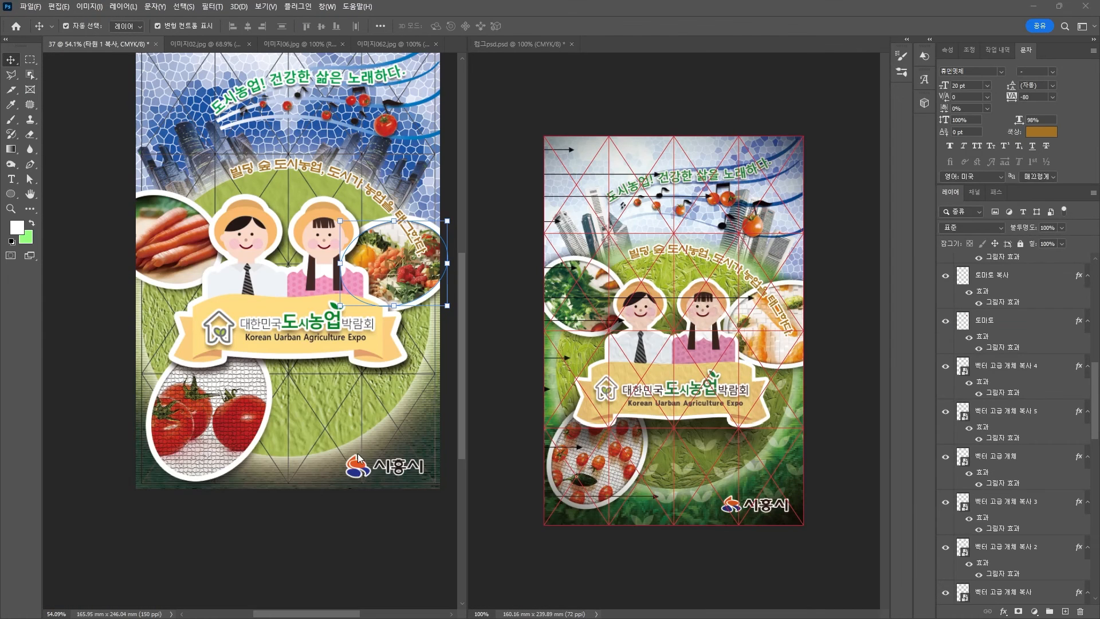
pyautogui.hotkey('ctrl', 'v')
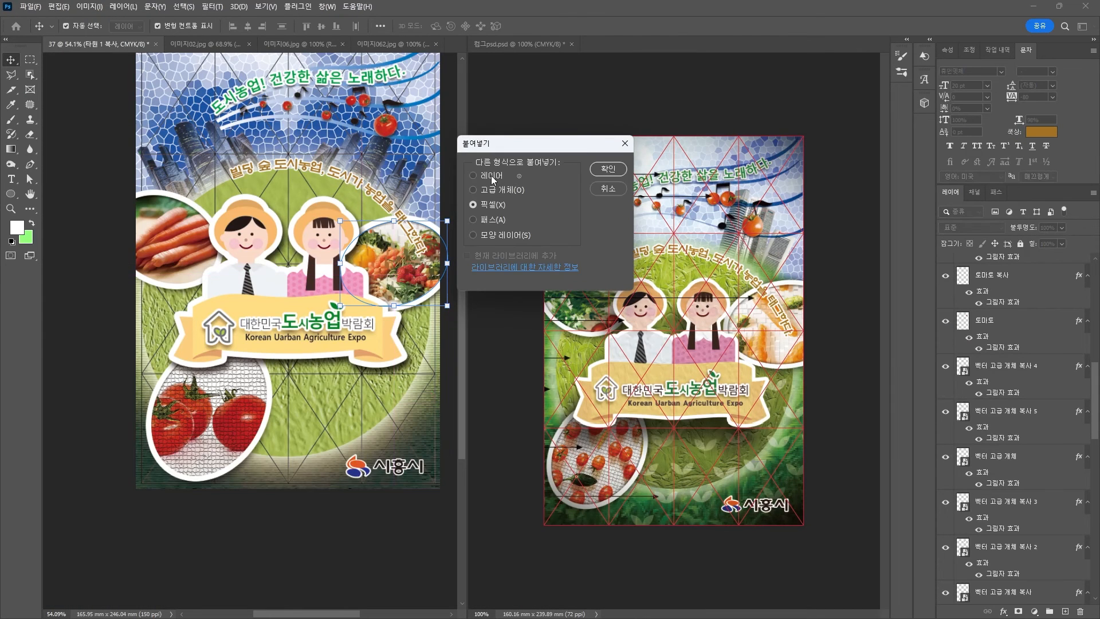
pyautogui.click(608, 168)
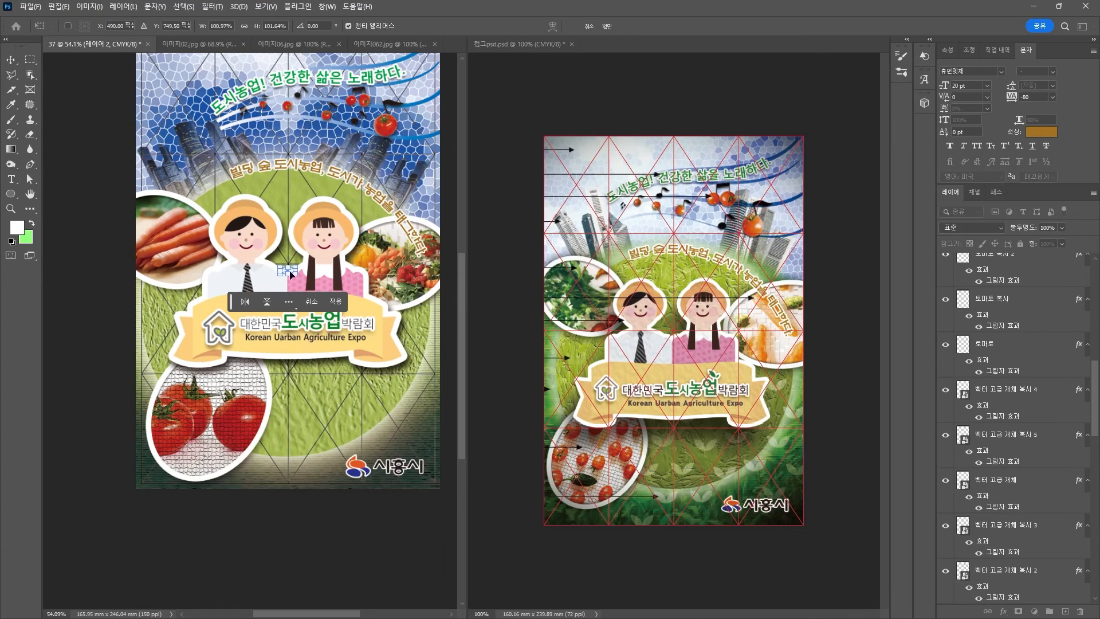
pyautogui.moveTo(294, 279); pyautogui.dragTo(325, 439)
pyautogui.press('Return')
pyautogui.scroll(5, 303, 468)
pyautogui.press('Return')
pyautogui.press('Delete')
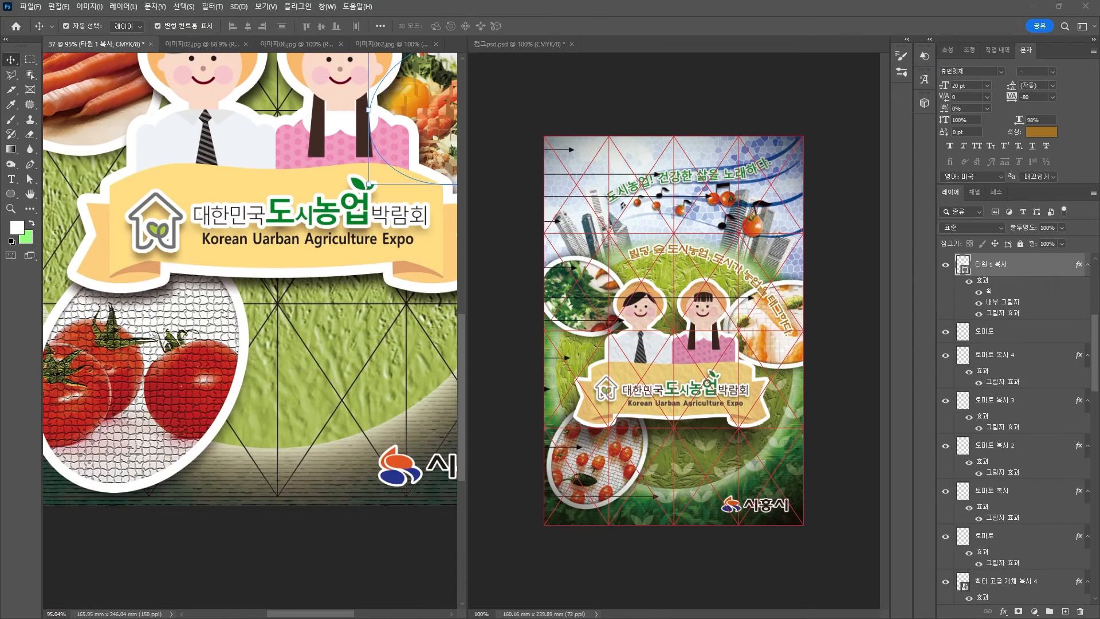
# Go back to Illustrator for the leaf pair and paste it into the poster as a smart object.
pyautogui.hotkey('alt', 'Tab')
pyautogui.click(1060, 7)
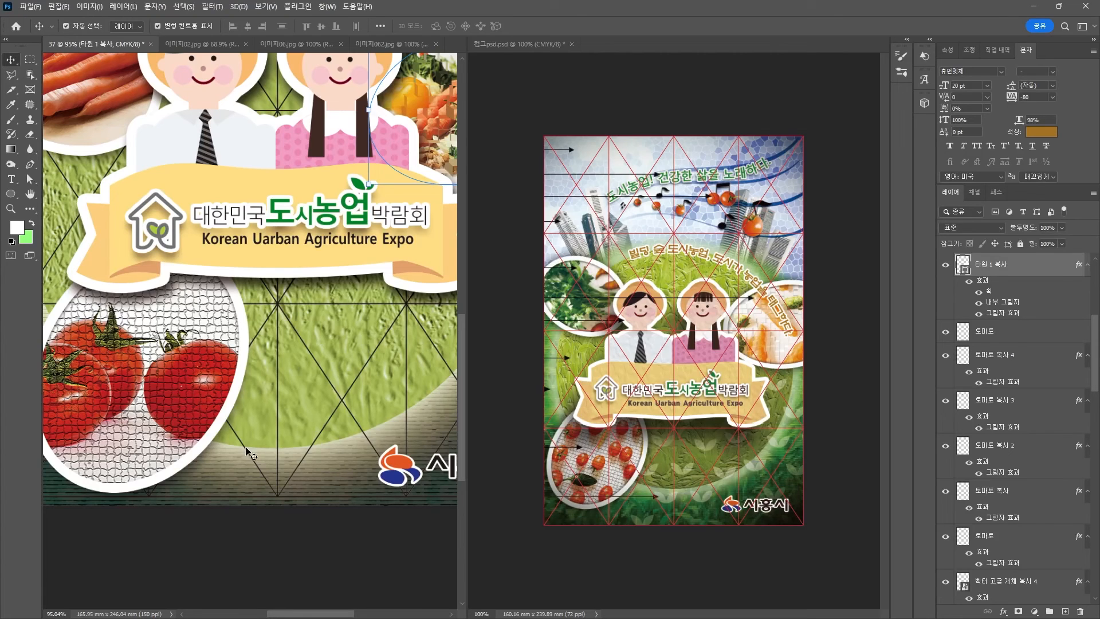
pyautogui.click(280, 466)
pyautogui.hotkey('ctrl', 'v')
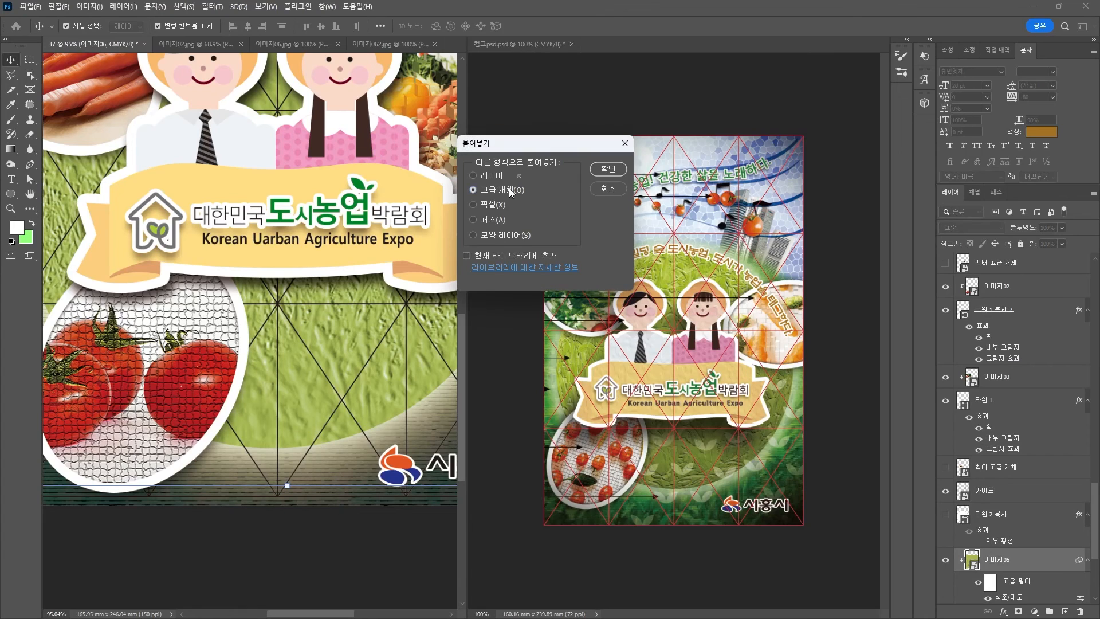
pyautogui.press('Return')
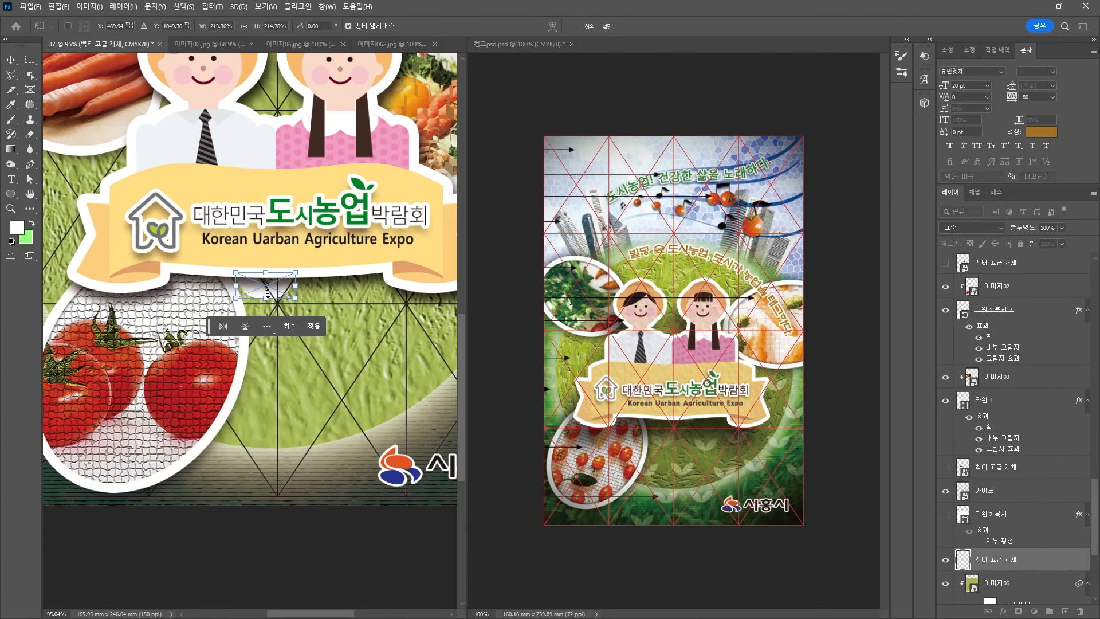
# Place the leaf pair near the lower edge of the green circle and move its layer to the top of the stack.
pyautogui.moveTo(268, 295); pyautogui.dragTo(276, 439)
pyautogui.hotkey('ctrl', 'z')
pyautogui.press('Return')
pyautogui.hotkey('ctrl', 'z')
pyautogui.press('Return')
pyautogui.moveTo(1050, 555); pyautogui.dragTo(909, 312)
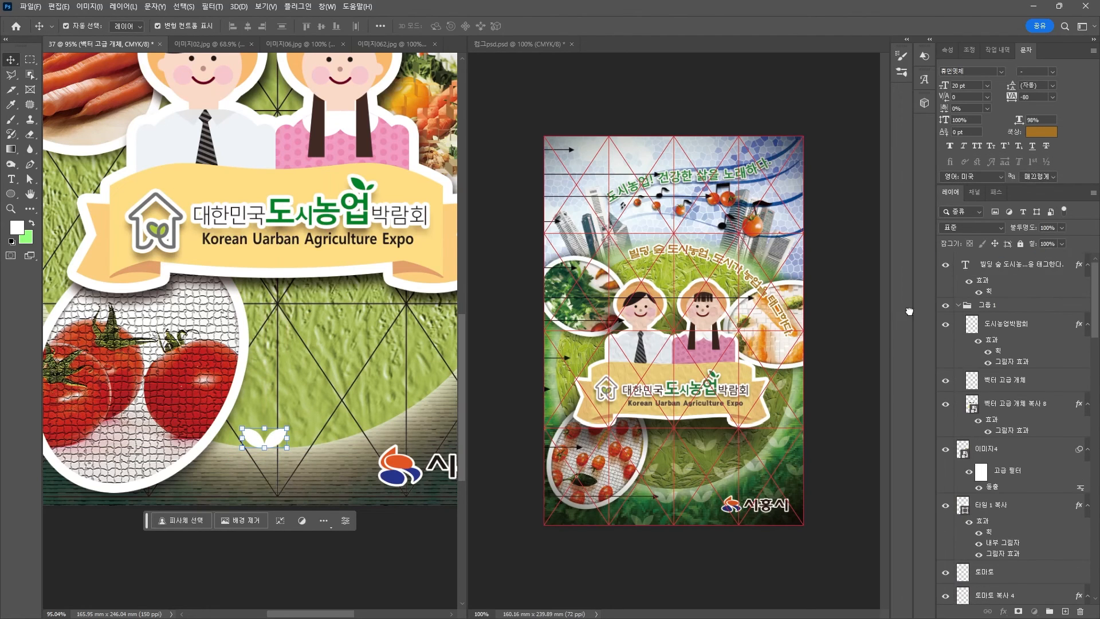
# Duplicate the leaf pair repeatedly across the lower green circle and the dark area around it, following the reference layout.
pyautogui.moveTo(229, 417); pyautogui.dragTo(271, 358)
pyautogui.moveTo(272, 358); pyautogui.dragTo(432, 360)
pyautogui.moveTo(432, 361)
pyautogui.mouseDown()
pyautogui.moveTo(317, 347)
pyautogui.moveTo(432, 352)
pyautogui.mouseUp()
pyautogui.scroll(-1, 432, 352)
pyautogui.moveTo(349, 344); pyautogui.dragTo(224, 317)
pyautogui.moveTo(225, 316); pyautogui.dragTo(100, 314)
pyautogui.moveTo(197, 351); pyautogui.dragTo(98, 401)
pyautogui.moveTo(179, 301); pyautogui.dragTo(153, 251)
pyautogui.moveTo(154, 250); pyautogui.dragTo(212, 265)
pyautogui.moveTo(213, 264); pyautogui.dragTo(274, 239)
pyautogui.moveTo(274, 239); pyautogui.dragTo(346, 266)
pyautogui.moveTo(345, 266); pyautogui.dragTo(375, 210)
pyautogui.moveTo(378, 210); pyautogui.dragTo(357, 153)
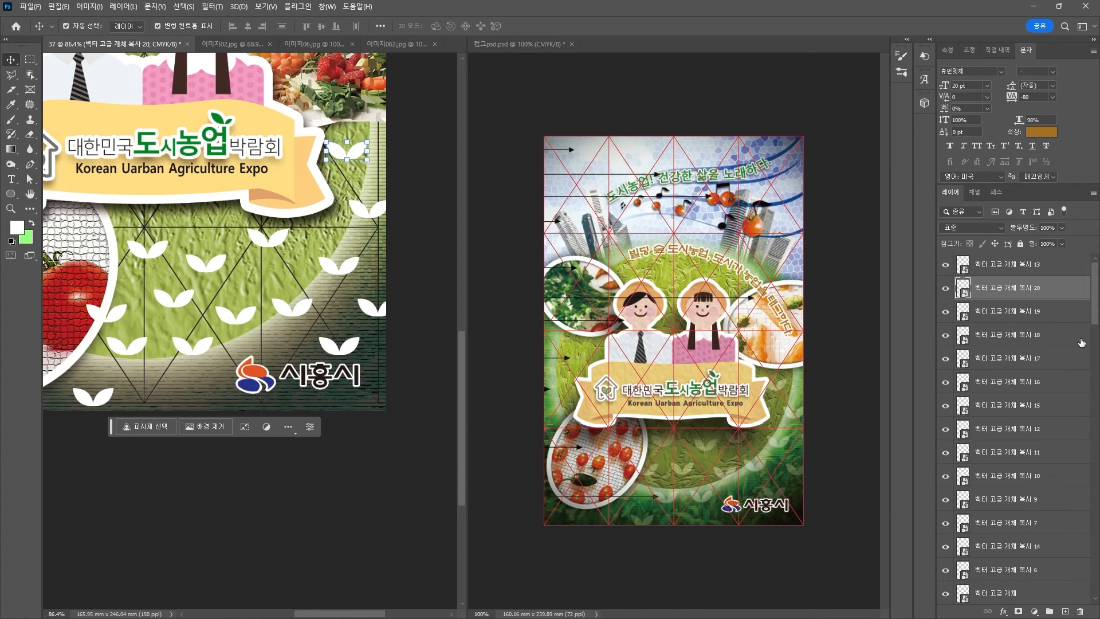
# Select all the leaf pair layers, merge them into one layer, and set its opacity to 40%.
pyautogui.click(945, 265)
pyautogui.click(1009, 268)
pyautogui.scroll(-2, 1027, 503)
pyautogui.click(1027, 504)
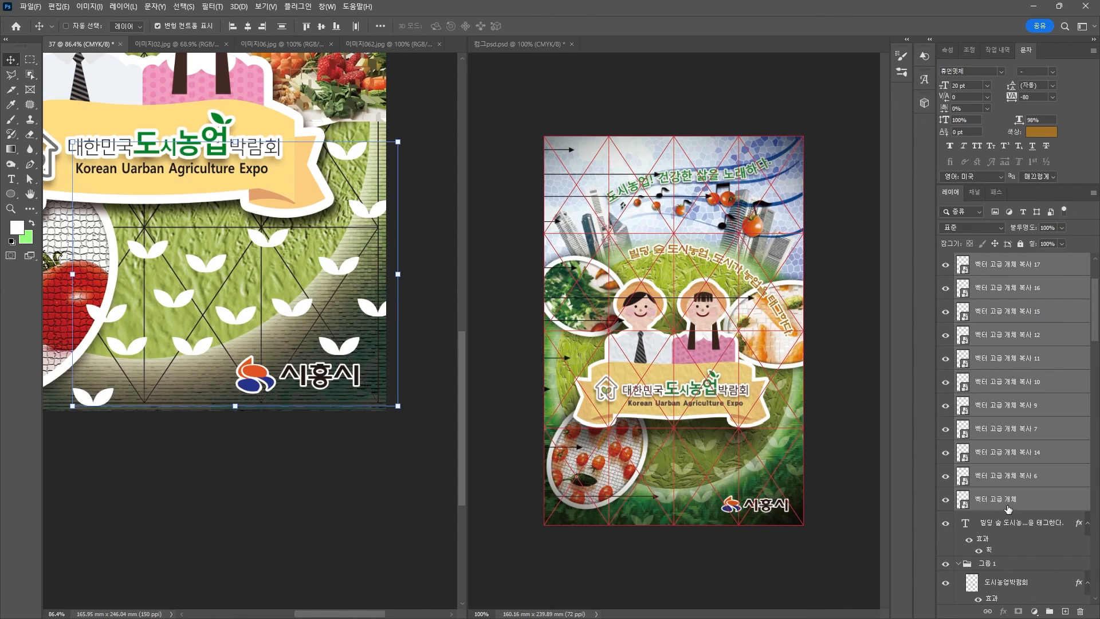
pyautogui.scroll(-5, 986, 401)
pyautogui.scroll(3, 951, 281)
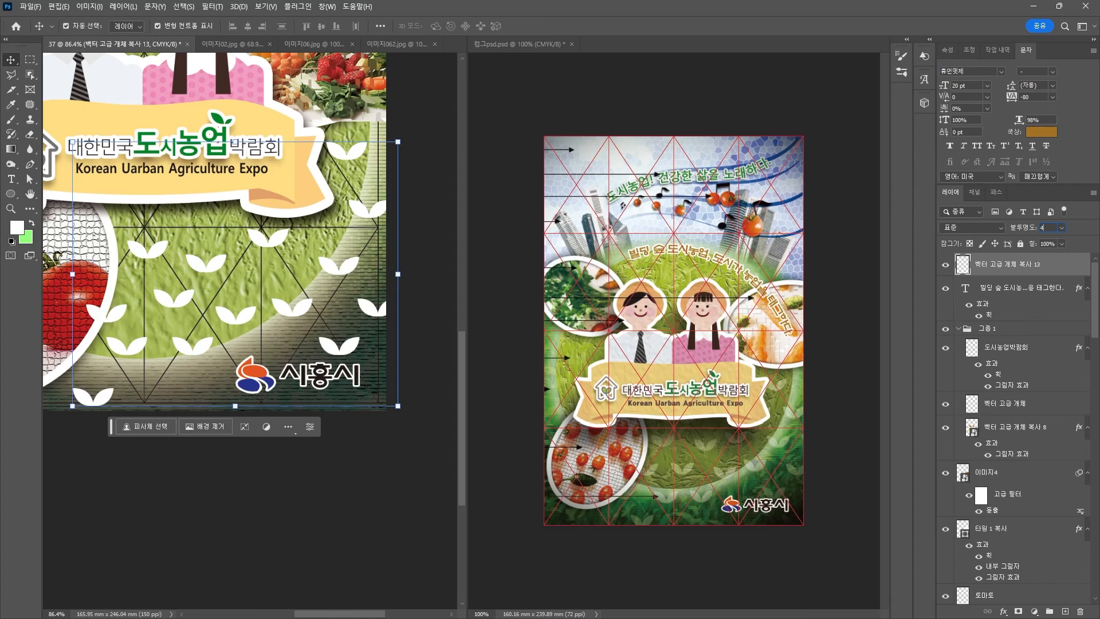
pyautogui.write('0')
# Move the merged leaf layer down to directly above the clipped 이미지06 layer, and hide the 가이드 layer.
pyautogui.moveTo(1035, 262); pyautogui.dragTo(1016, 364)
pyautogui.scroll(-5, 201, 322)
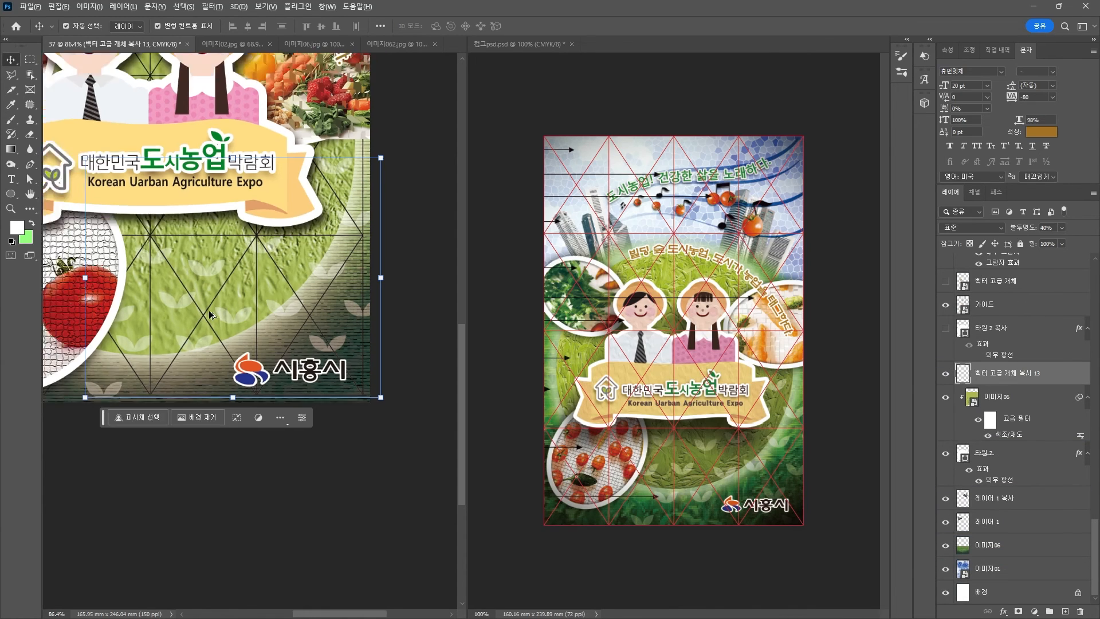
pyautogui.moveTo(201, 247); pyautogui.dragTo(299, 395)
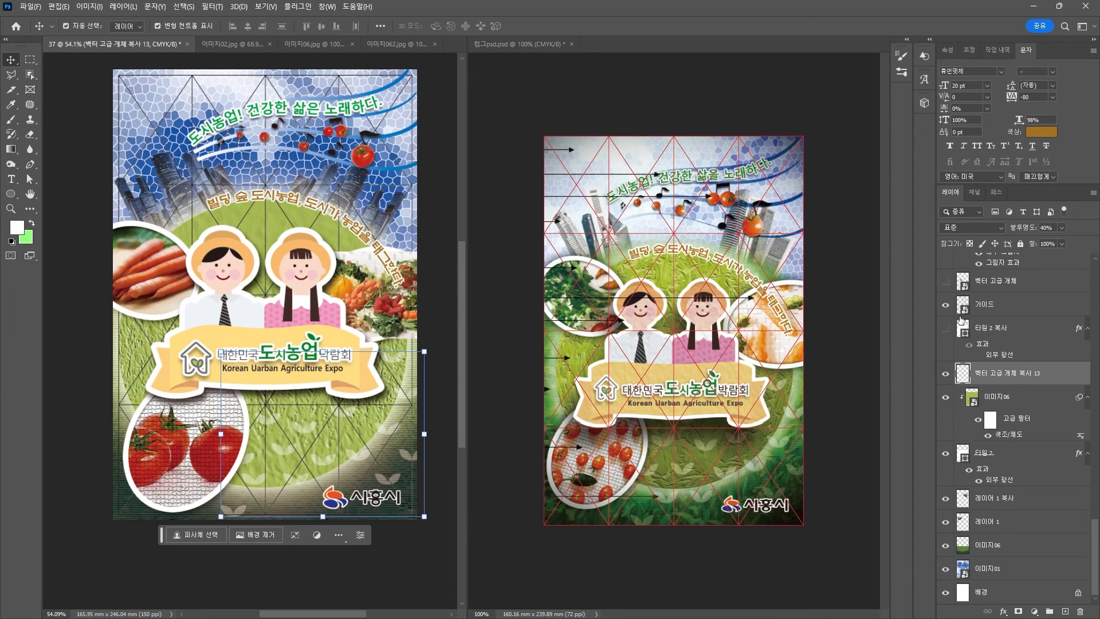
pyautogui.click(944, 306)
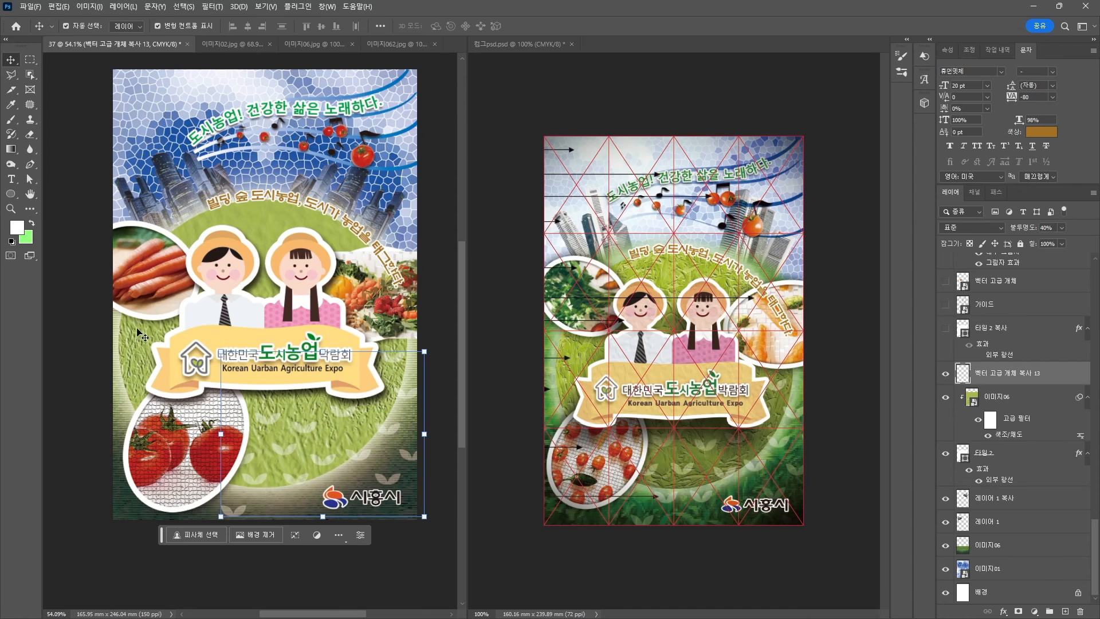
# Save the poster on the computer as the Photoshop file 37.psd with maximized compatibility.
pyautogui.click(26, 6)
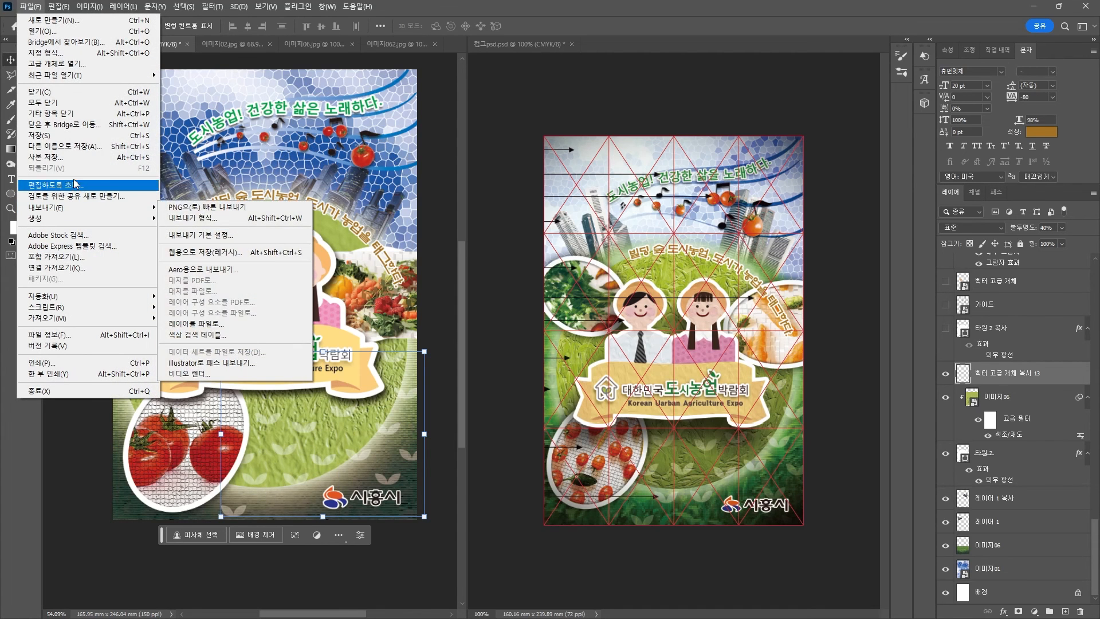
pyautogui.click(63, 146)
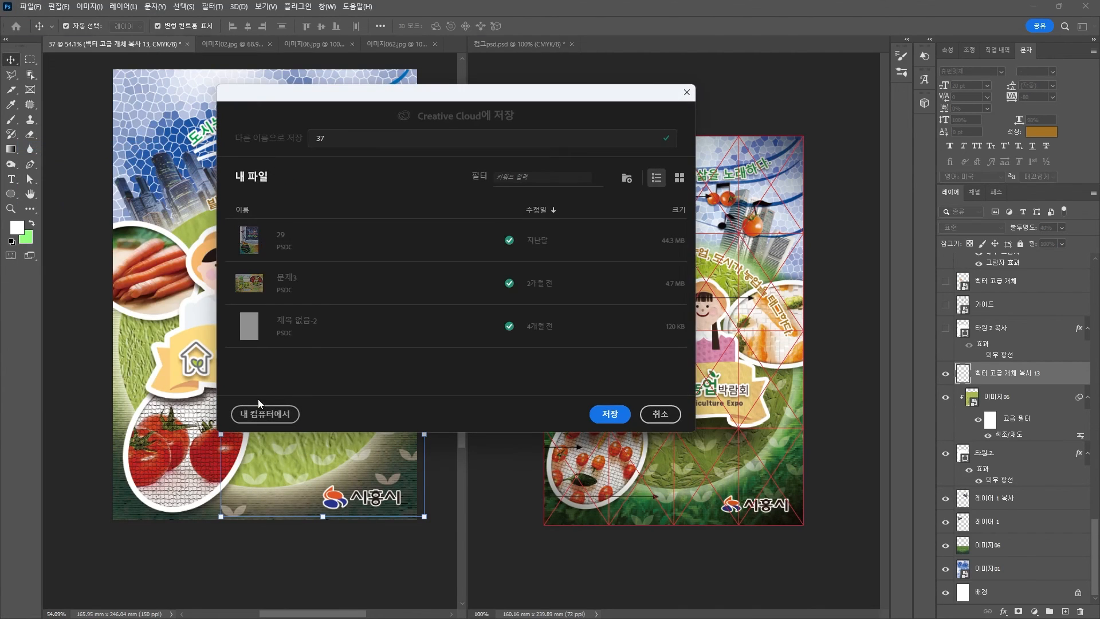
pyautogui.click(261, 411)
pyautogui.click(461, 369)
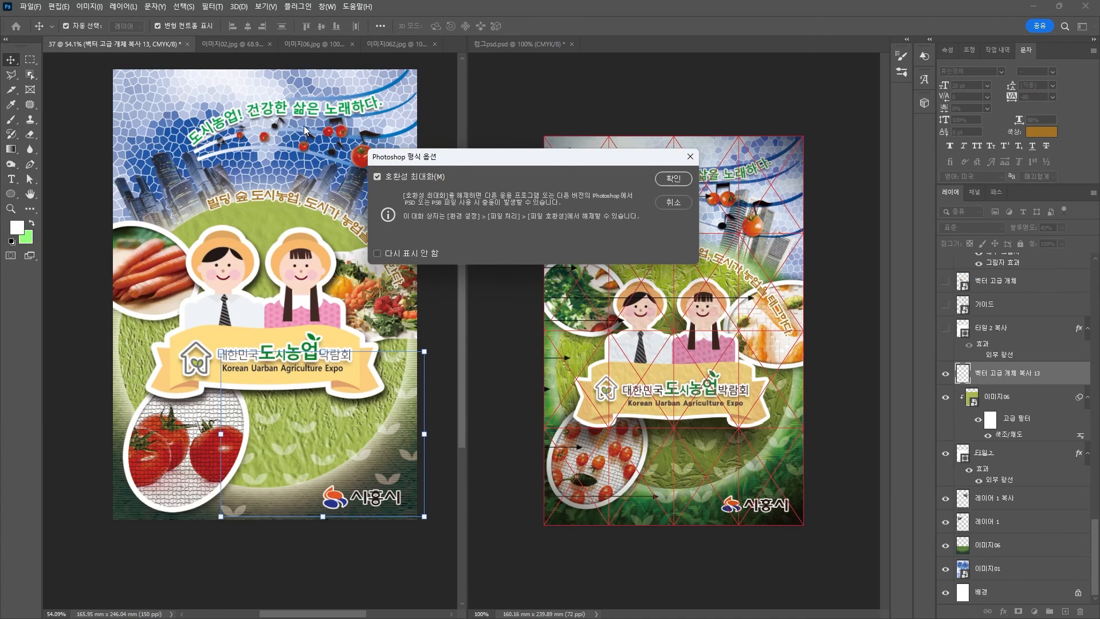
pyautogui.press('Return')
# Save a JPEG copy of the poster in the desktop folder 37.
pyautogui.click(28, 6)
pyautogui.click(66, 157)
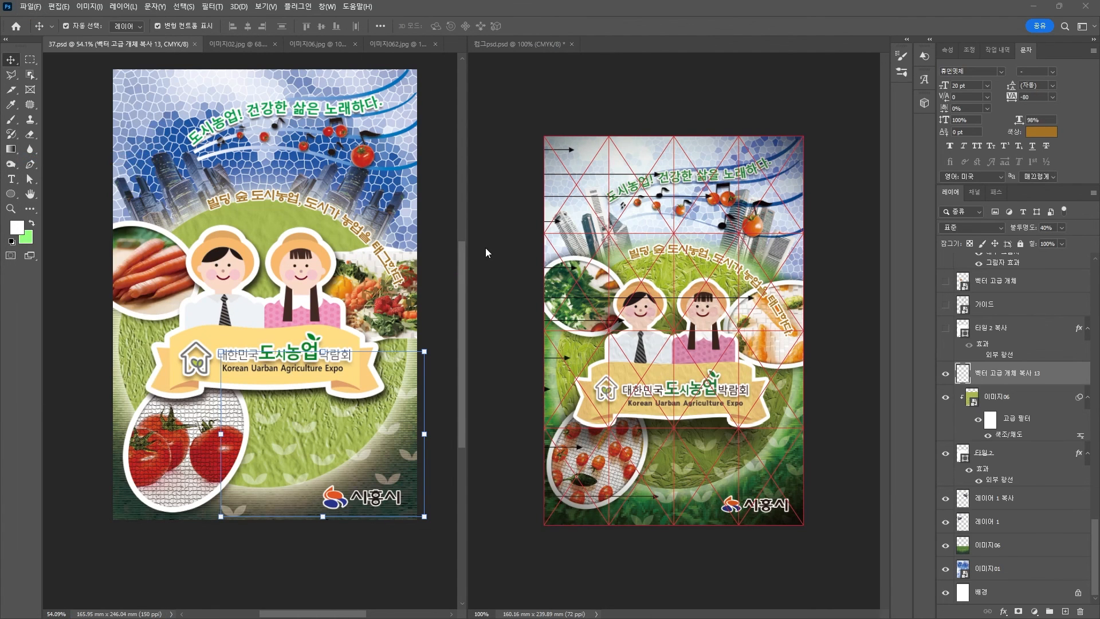
pyautogui.click(101, 303)
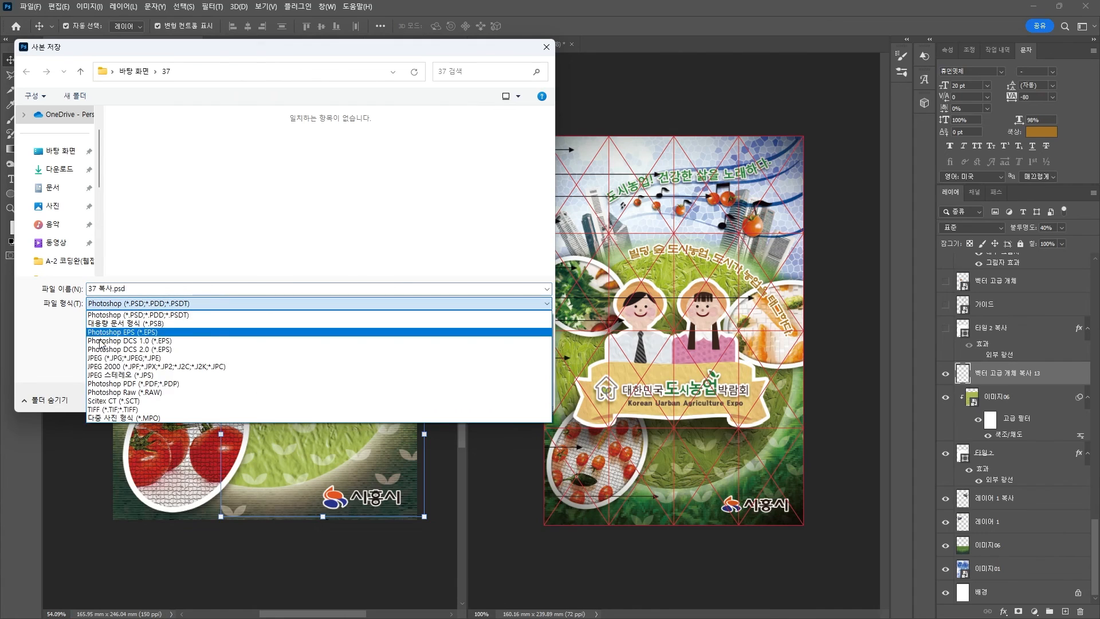
pyautogui.click(109, 358)
pyautogui.press('Return')
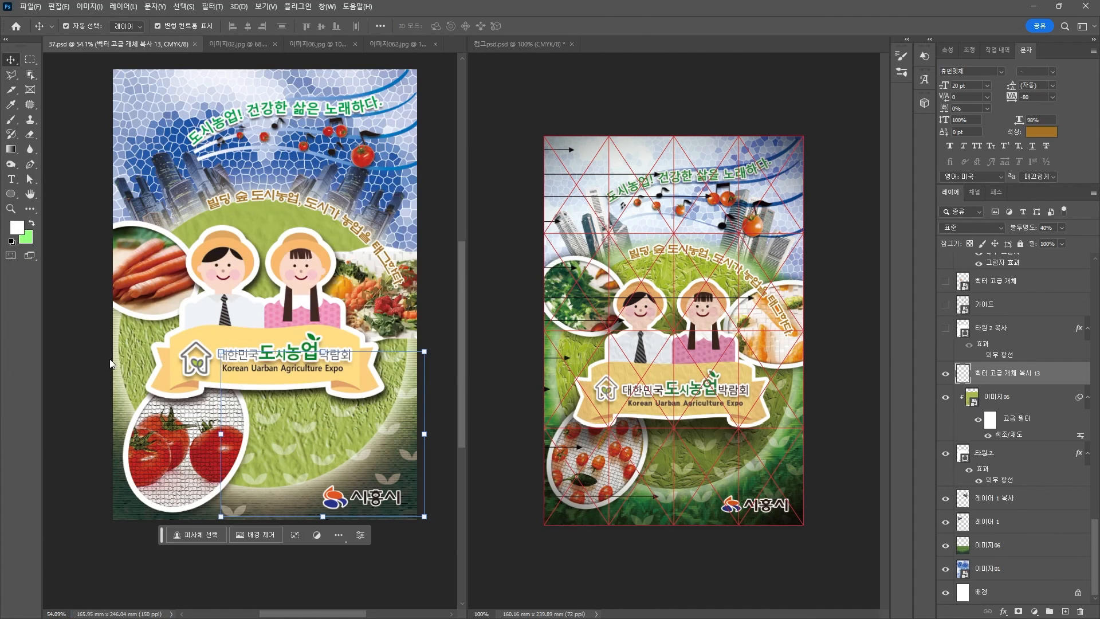
pyautogui.press('Return')
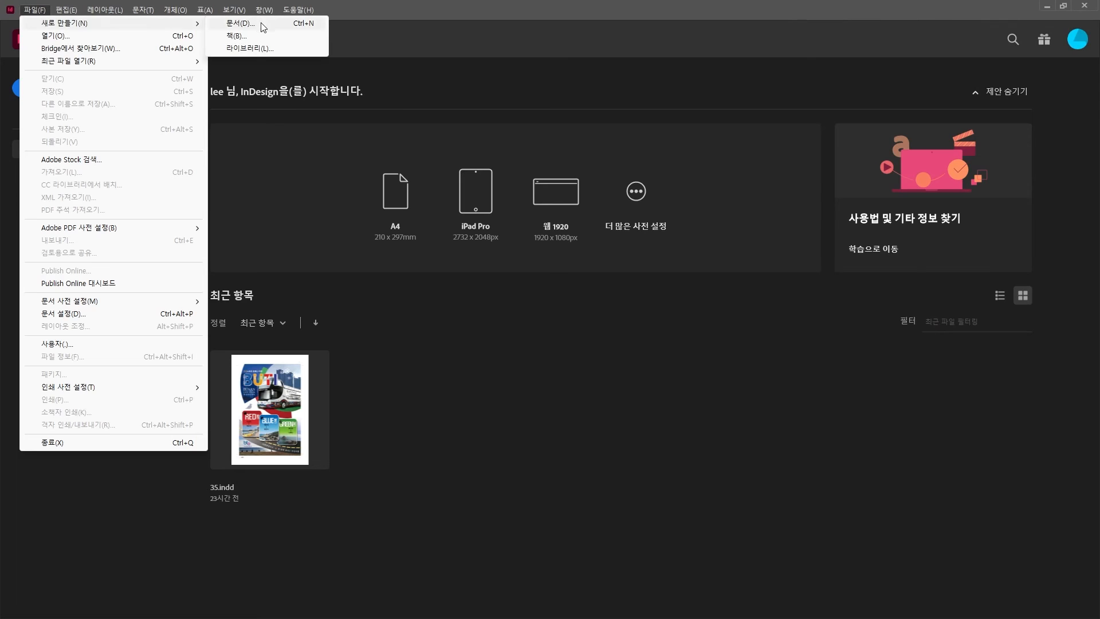
# In InDesign, start a 210 × 297 mm document, calculate (210 − 166) / 2, and set the left and right margins to 22 mm.
pyautogui.click(241, 23)
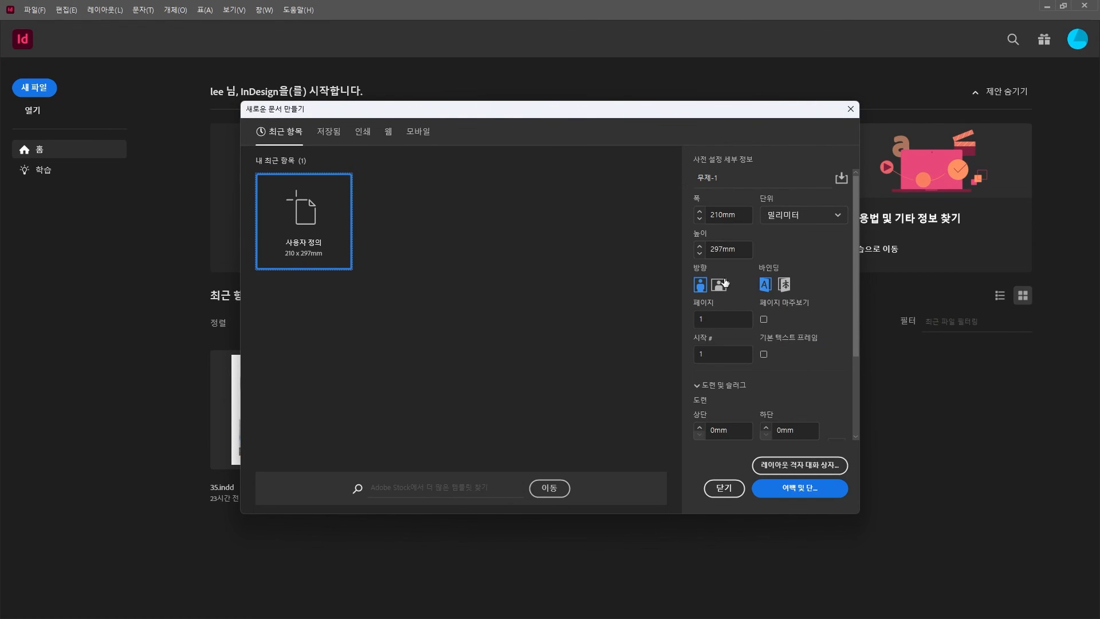
pyautogui.click(785, 497)
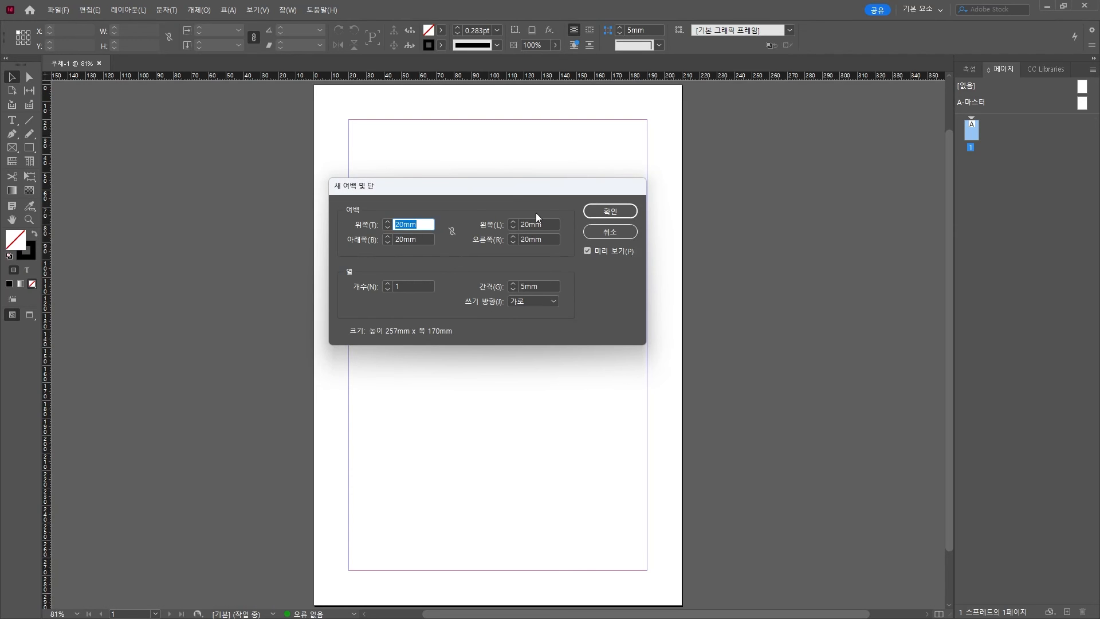
pyautogui.press('XF86Calculator')
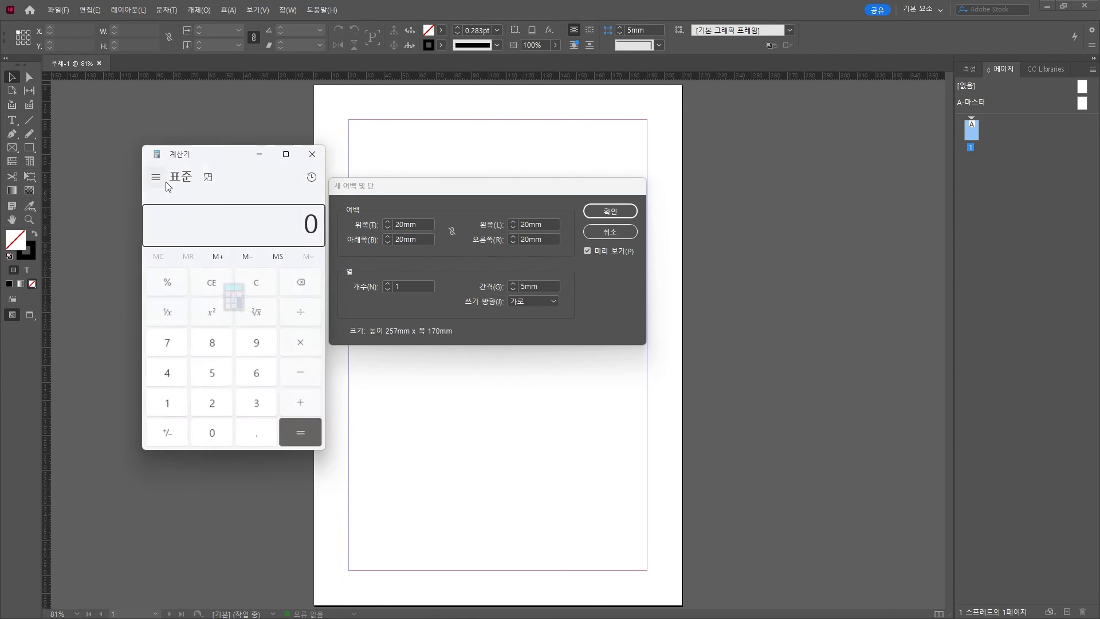
pyautogui.write('210 -166')
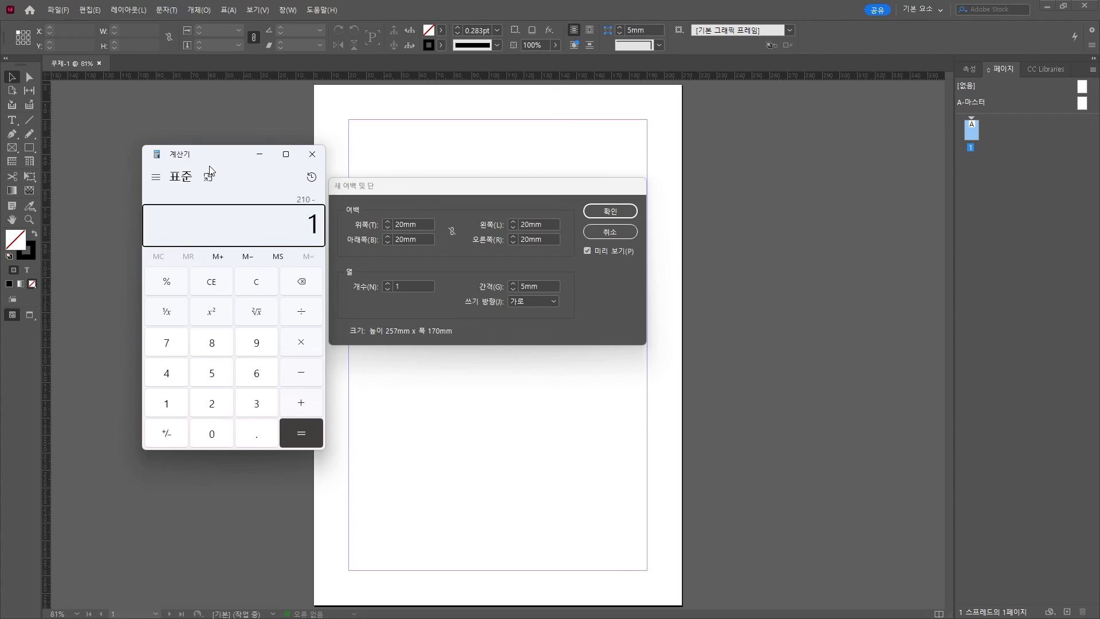
pyautogui.press('Return')
pyautogui.write('/2')
pyautogui.press('Return')
pyautogui.click(535, 224)
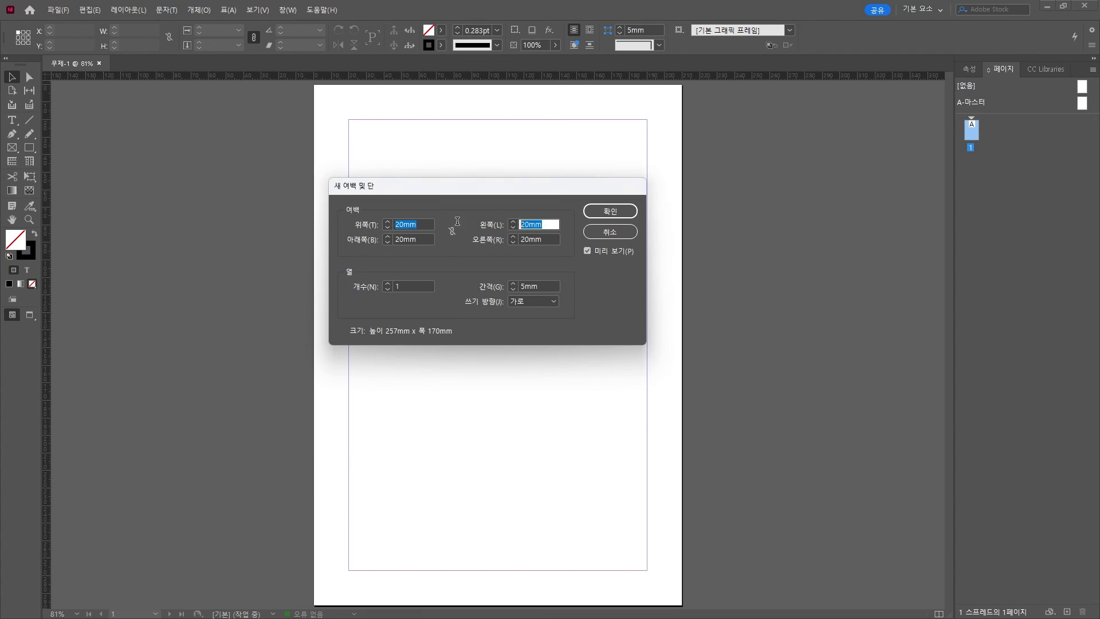
pyautogui.write('22')
pyautogui.press('Tab')
pyautogui.write('22')
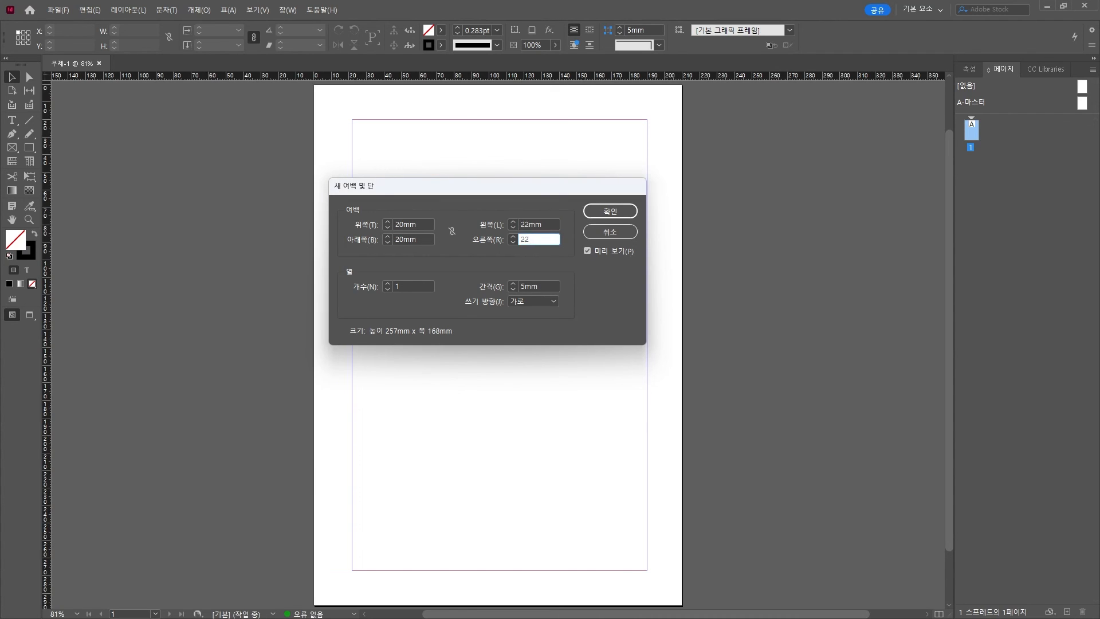
# Calculate (297 − 246) / 2, set the top and bottom margins to 25.5 mm, and create the document.
pyautogui.hotkey('alt', 'Tab')
pyautogui.write('39')
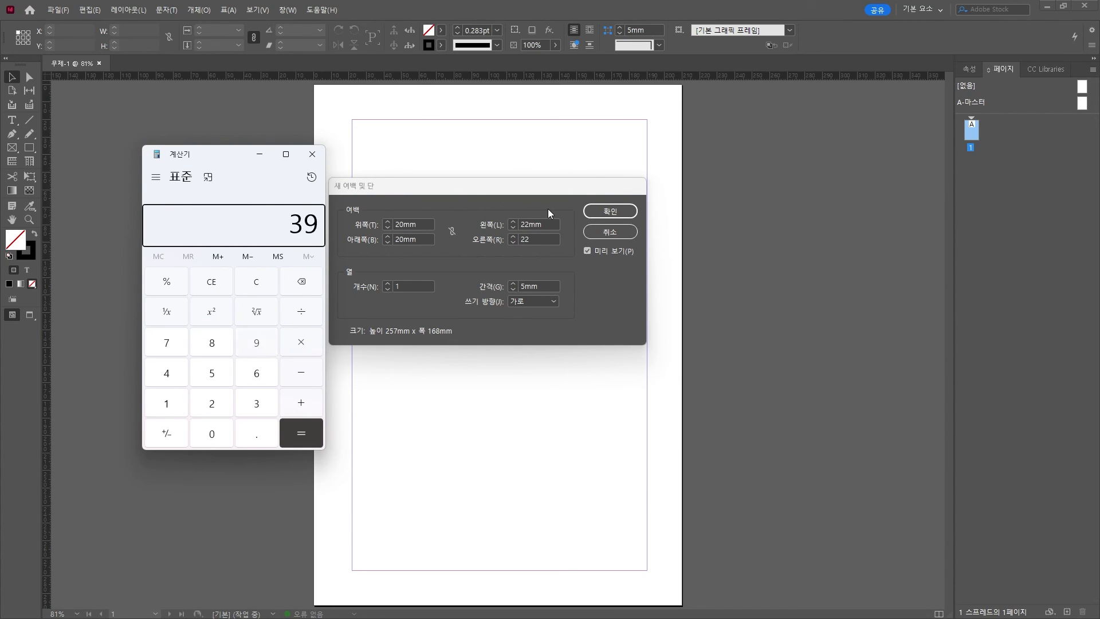
pyautogui.doubleClick(307, 289)
pyautogui.write('297')
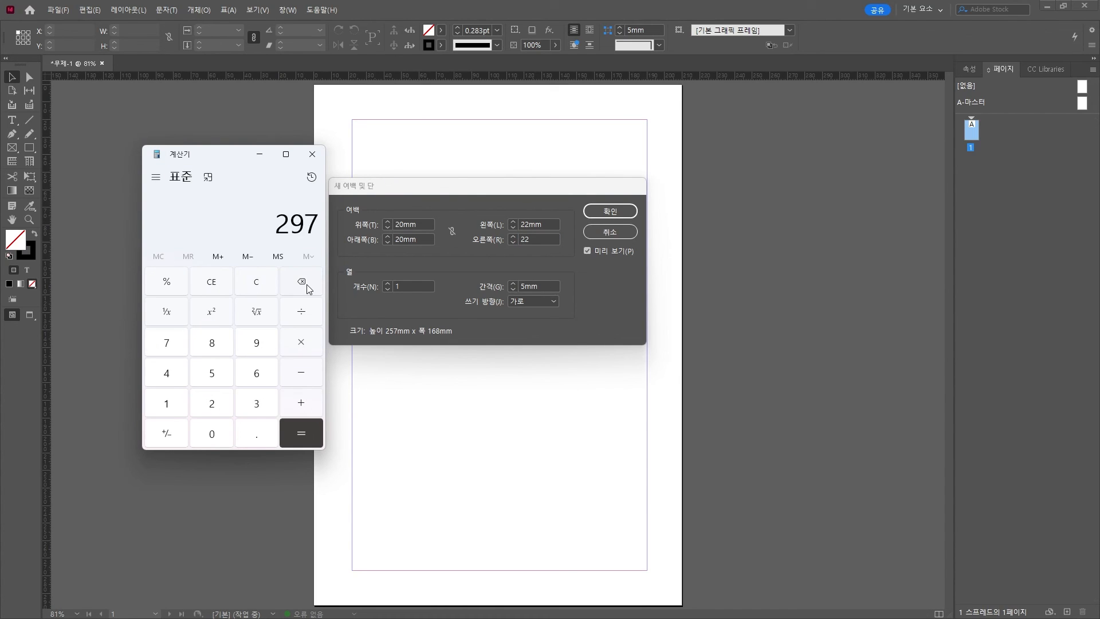
pyautogui.write('1')
pyautogui.press('BackSpace')
pyautogui.write('246/2')
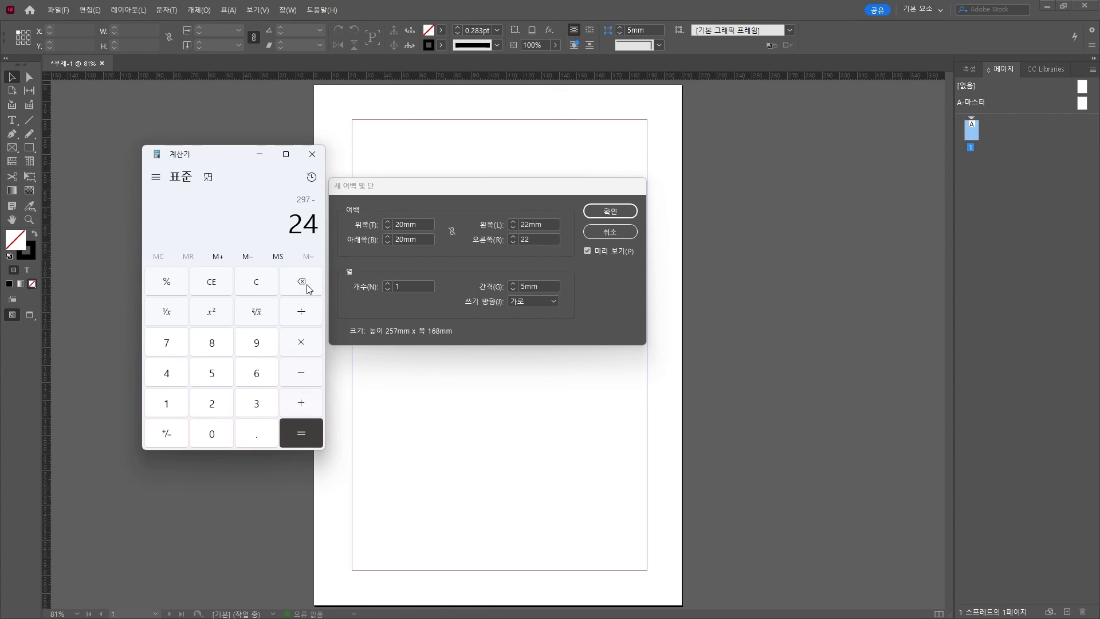
pyautogui.press('Return')
pyautogui.click(425, 224)
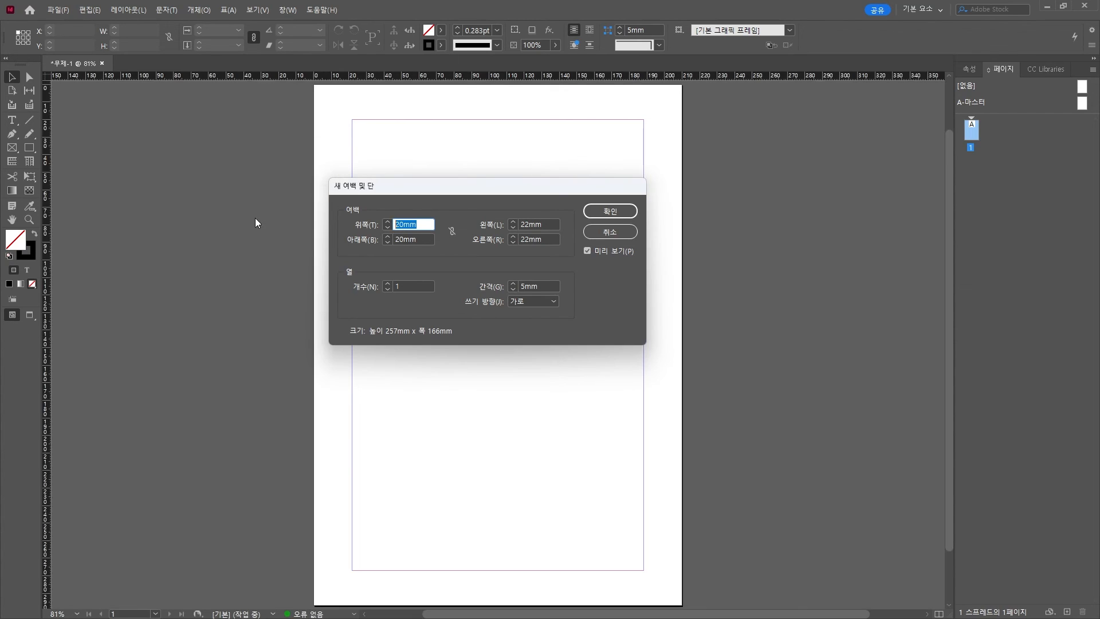
pyautogui.write('25.5')
pyautogui.press('Tab')
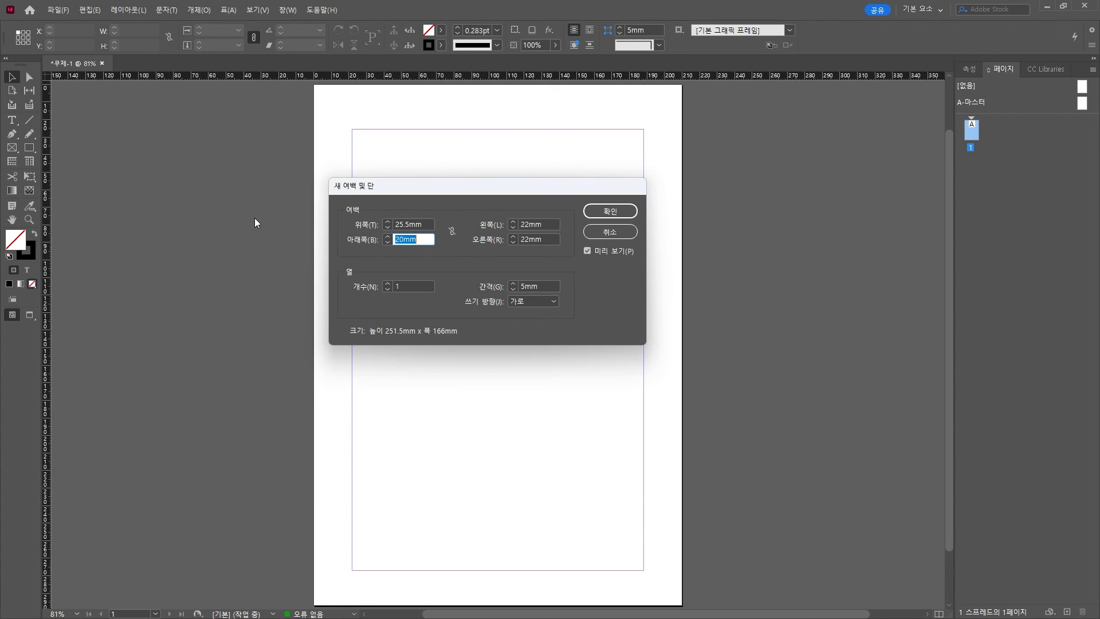
pyautogui.press('Return')
# Place the poster JPEG from the desktop folder 37 on the page so it spans the margin area.
pyautogui.click(58, 10)
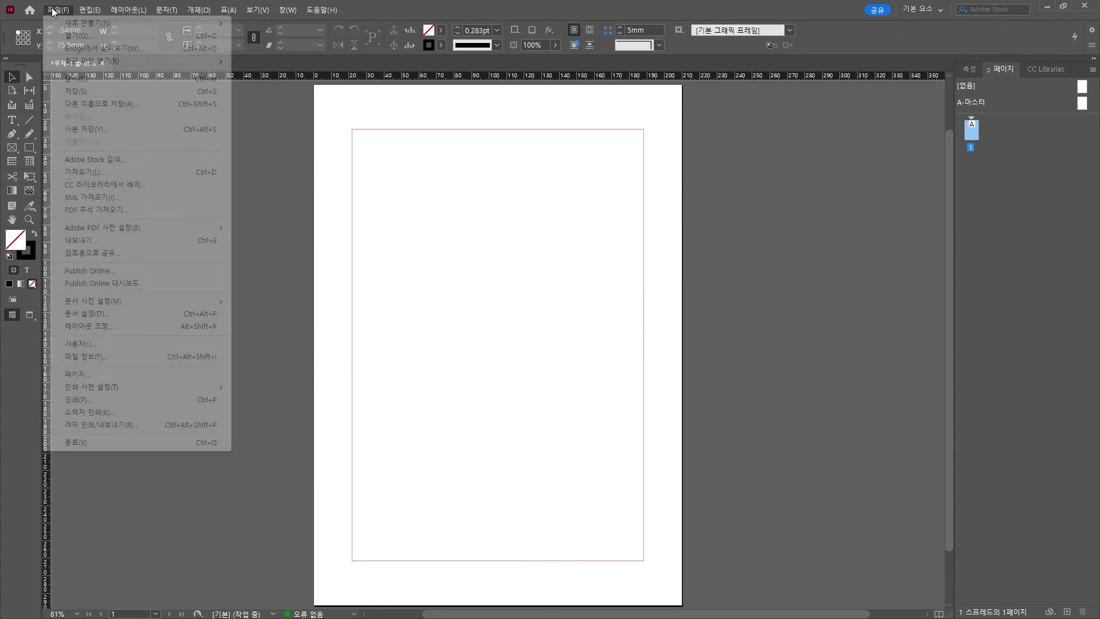
pyautogui.click(104, 170)
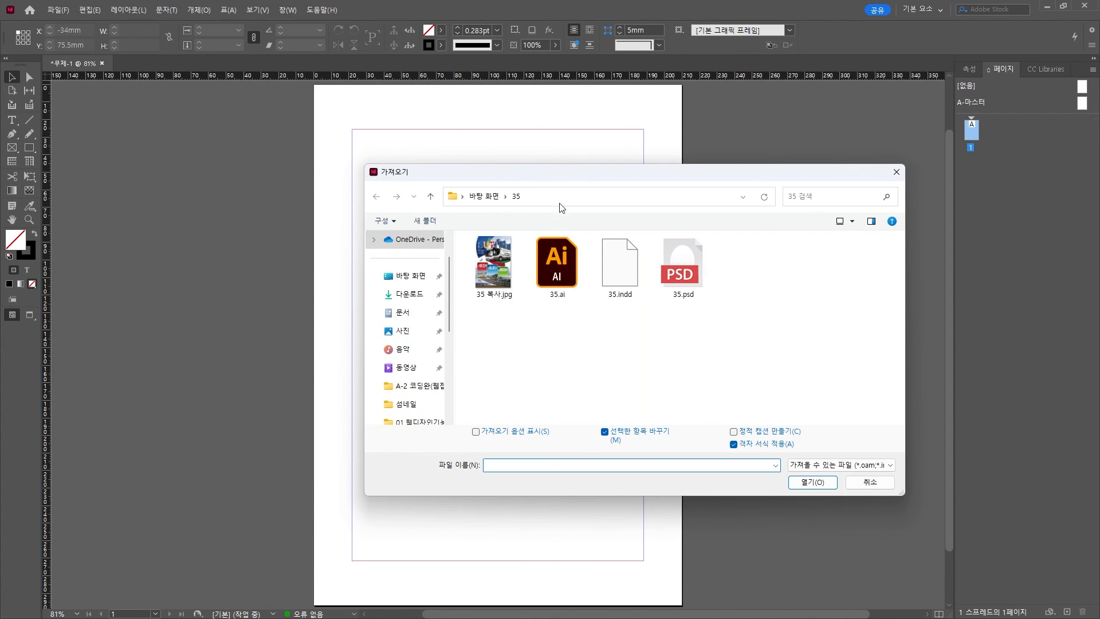
pyautogui.click(486, 196)
pyautogui.doubleClick(558, 261)
pyautogui.doubleClick(503, 266)
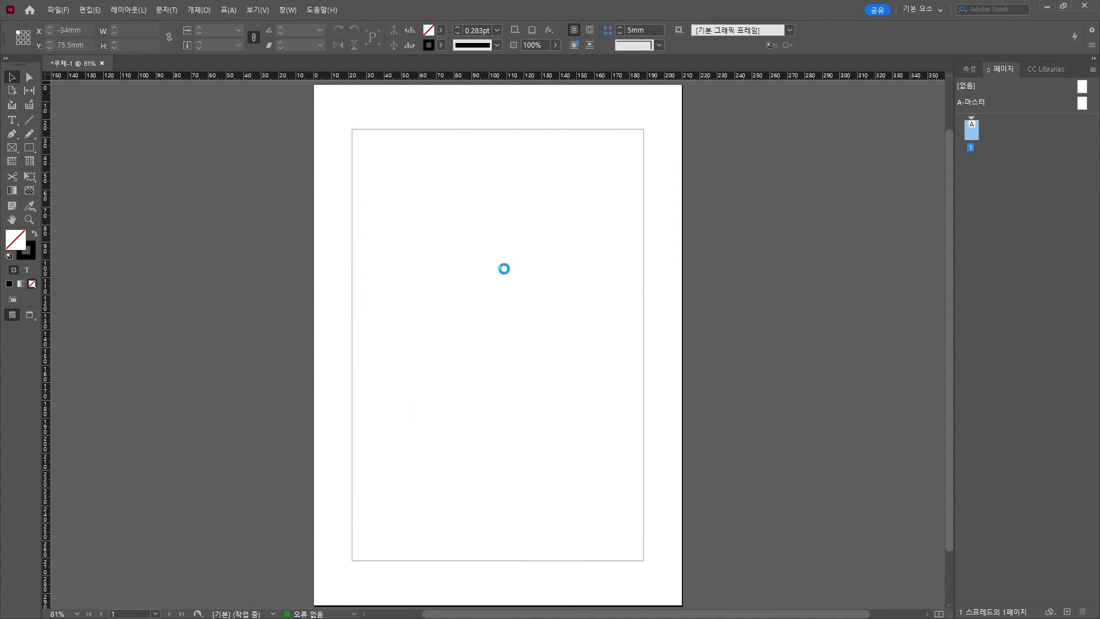
pyautogui.moveTo(351, 130); pyautogui.dragTo(643, 560)
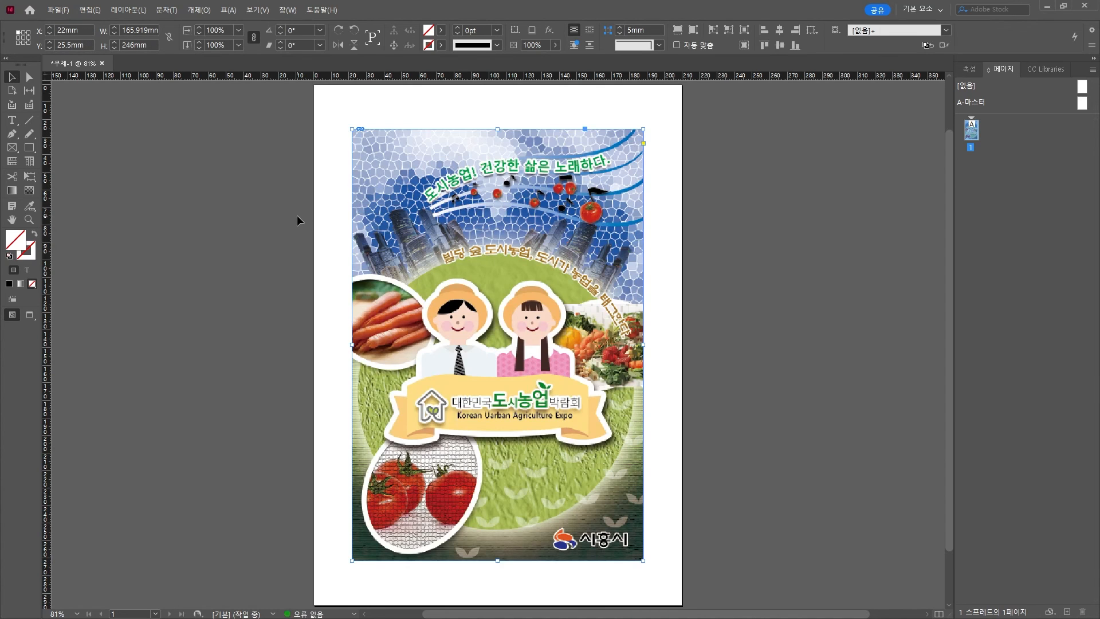
# Set the placed poster's width to 166 mm.
pyautogui.click(125, 26)
pyautogui.write('166')
pyautogui.press('Return')
pyautogui.hotkey('ctrl', '2')
pyautogui.moveTo(24, 43); pyautogui.dragTo(108, 62)
pyautogui.press('Escape')
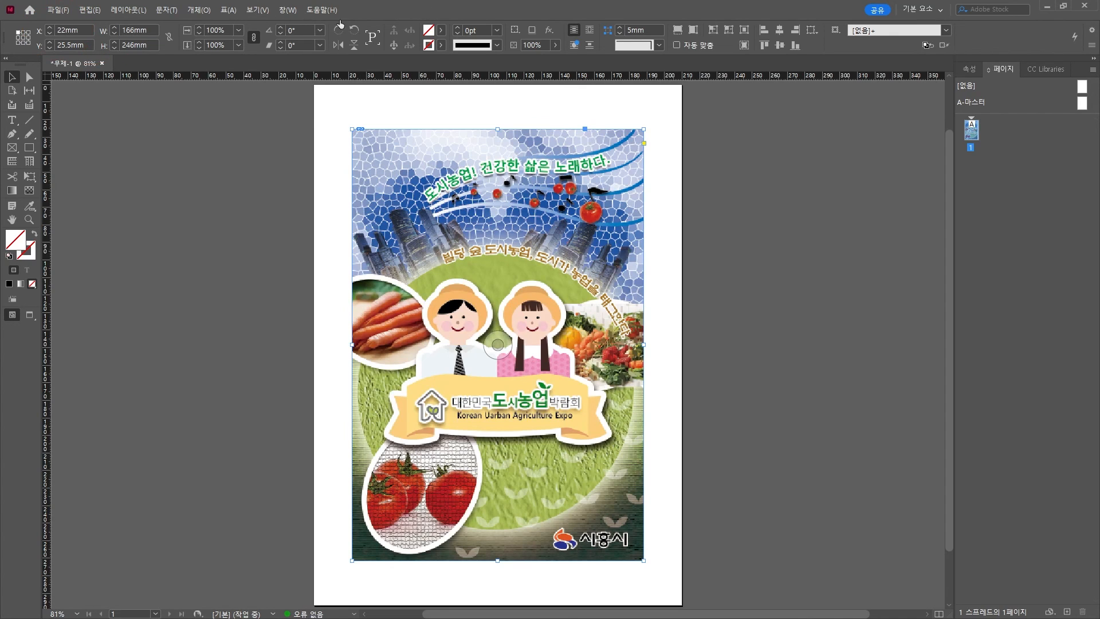
# Switch the document's display performance to high quality.
pyautogui.click(259, 10)
pyautogui.moveTo(281, 6)
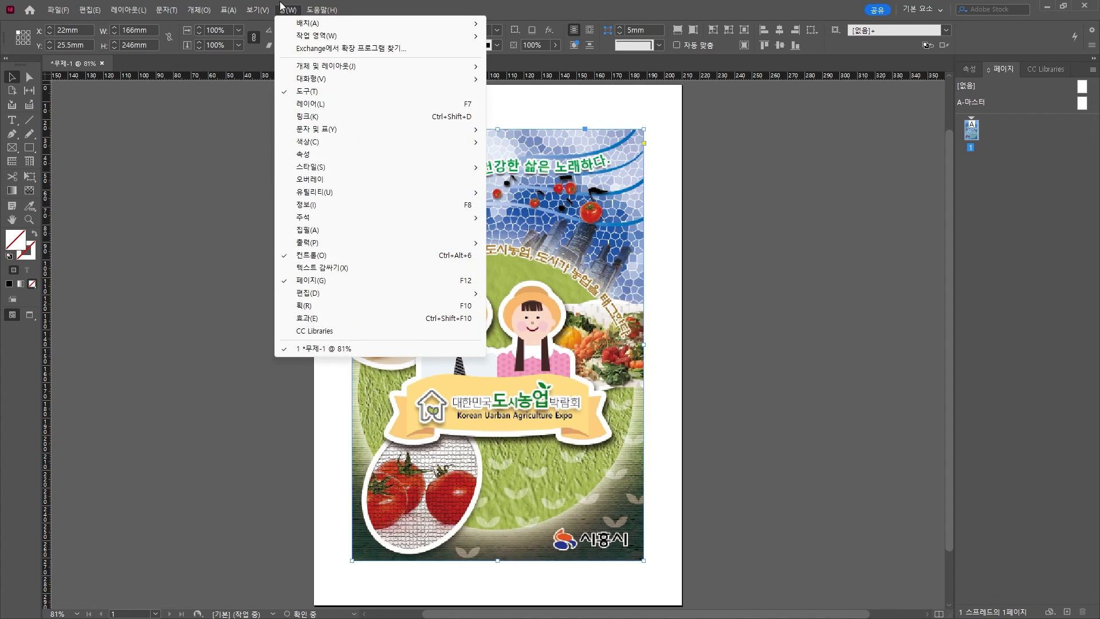
pyautogui.moveTo(283, 200)
pyautogui.click(514, 227)
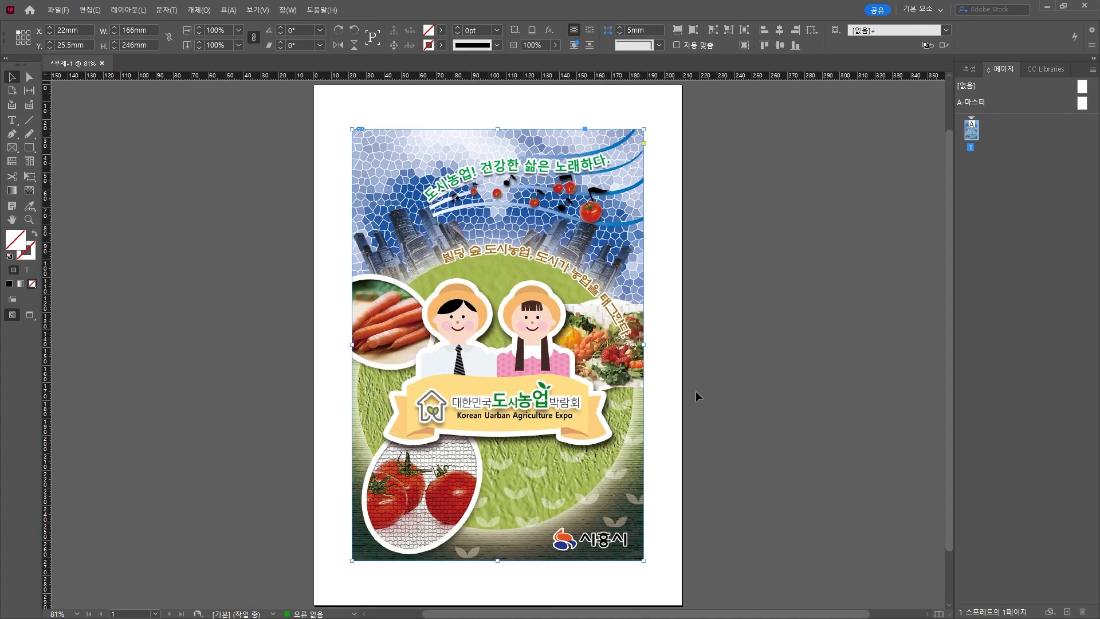
# Create a 3 × 3 mm square outside the poster's upper-left corner and make it solid black without an outline.
pyautogui.scroll(6, 338, 108)
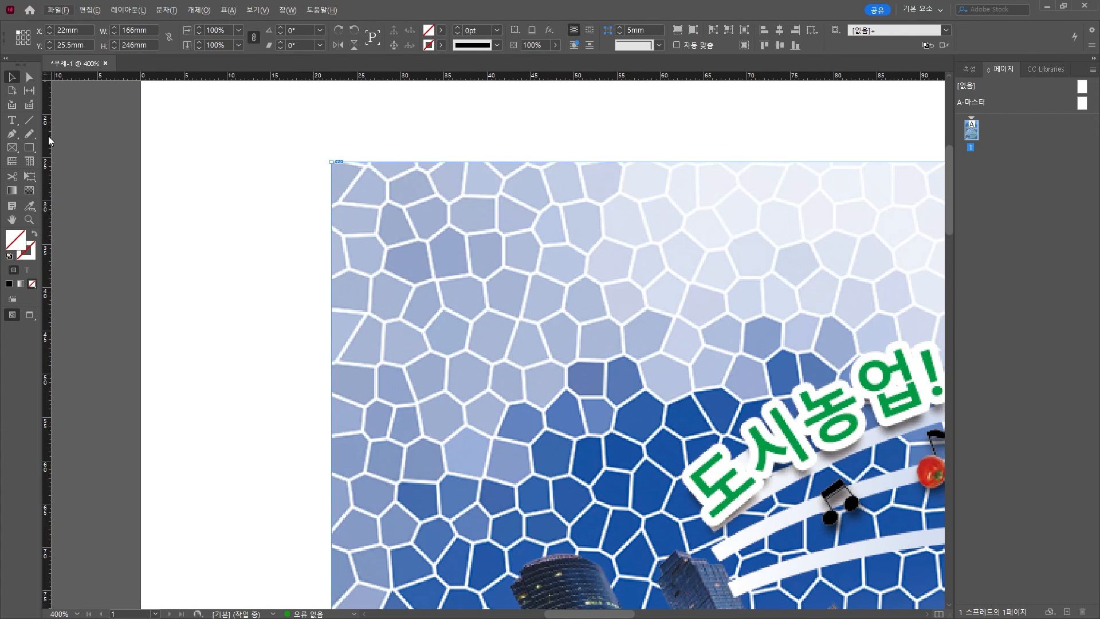
pyautogui.click(265, 150)
pyautogui.press('Tab')
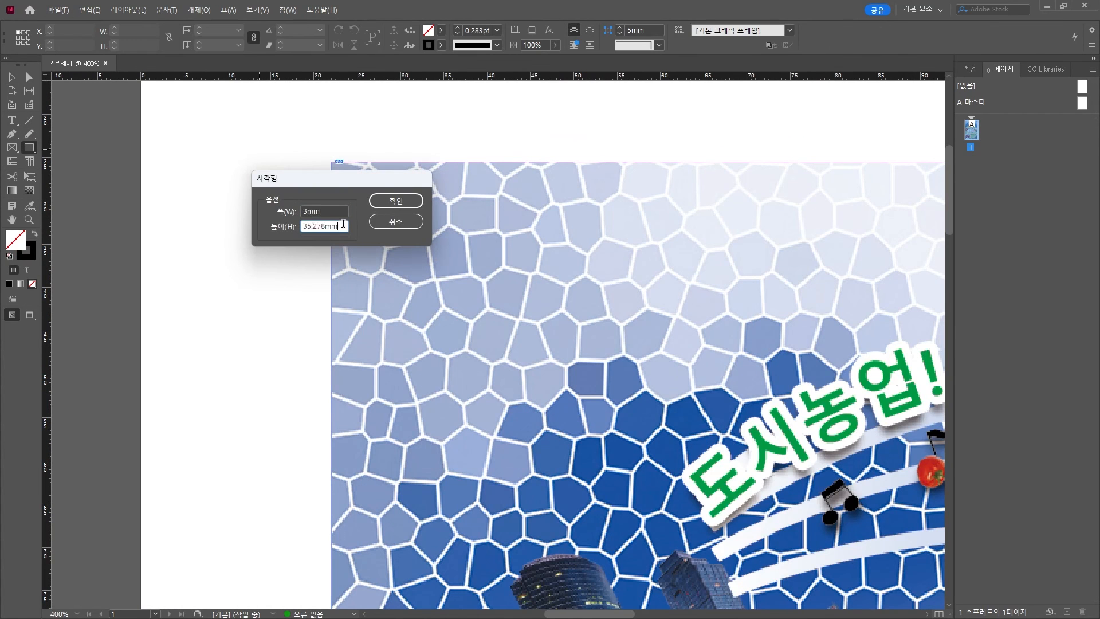
pyautogui.write('3')
pyautogui.press('Return')
pyautogui.hotkey('shift', 'x')
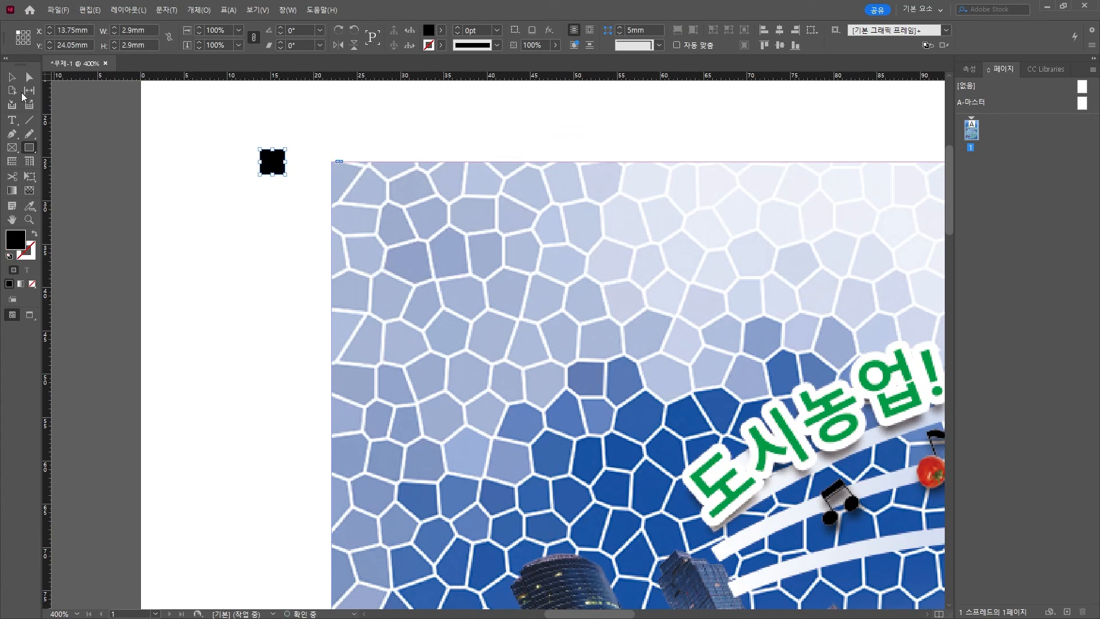
# Move the black square so it sits flush inside the poster's upper-left corner.
pyautogui.press('v')
pyautogui.moveTo(269, 163); pyautogui.dragTo(341, 176)
pyautogui.scroll(5, 341, 176)
pyautogui.scroll(2, 340, 172)
pyautogui.scroll(-2, 341, 172)
pyautogui.moveTo(186, 104); pyautogui.dragTo(211, 188)
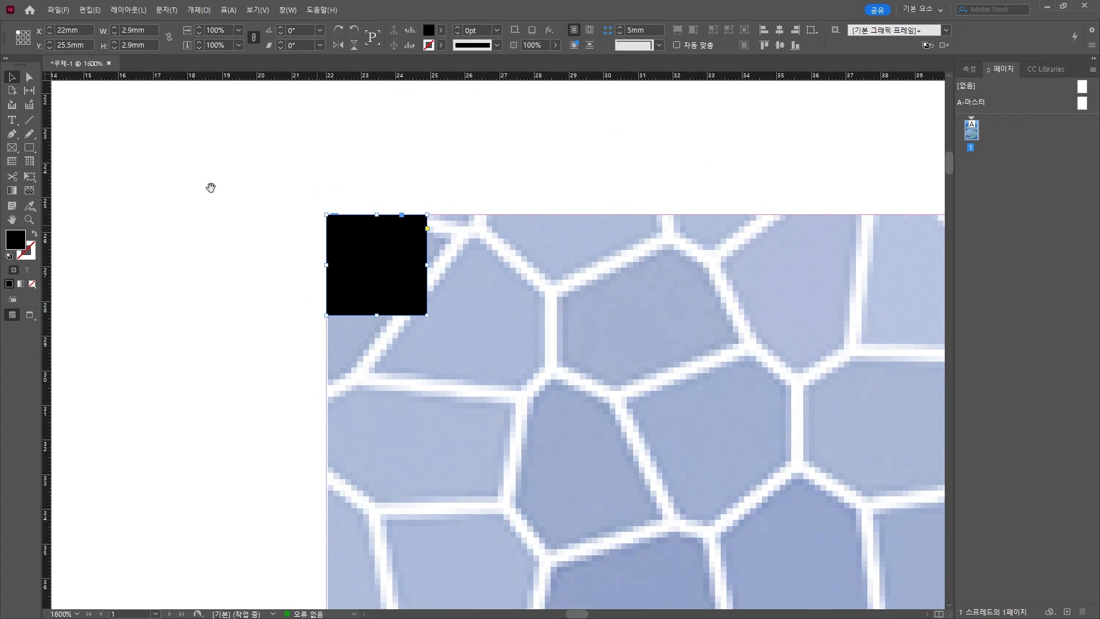
# Draw a horizontal line 5 mm long and align it with the square's bottom edge, ending at the poster's left edge.
pyautogui.click(29, 120)
pyautogui.moveTo(267, 308); pyautogui.dragTo(121, 307)
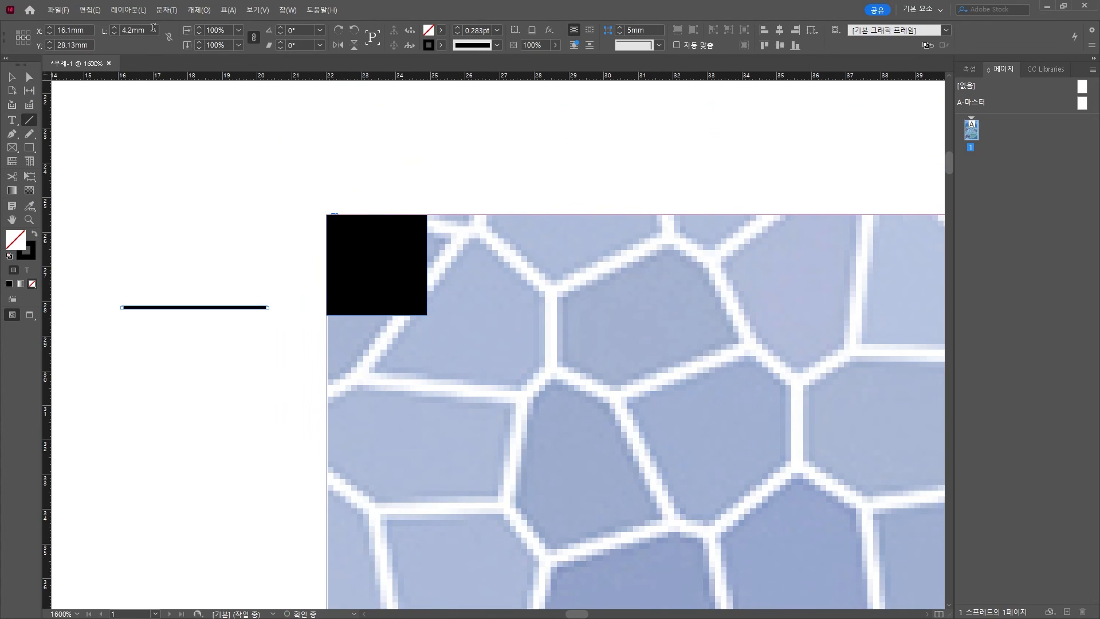
pyautogui.write('5')
pyautogui.press('Return')
pyautogui.press('v')
pyautogui.scroll(1, 337, 327)
pyautogui.moveTo(228, 294); pyautogui.dragTo(310, 303)
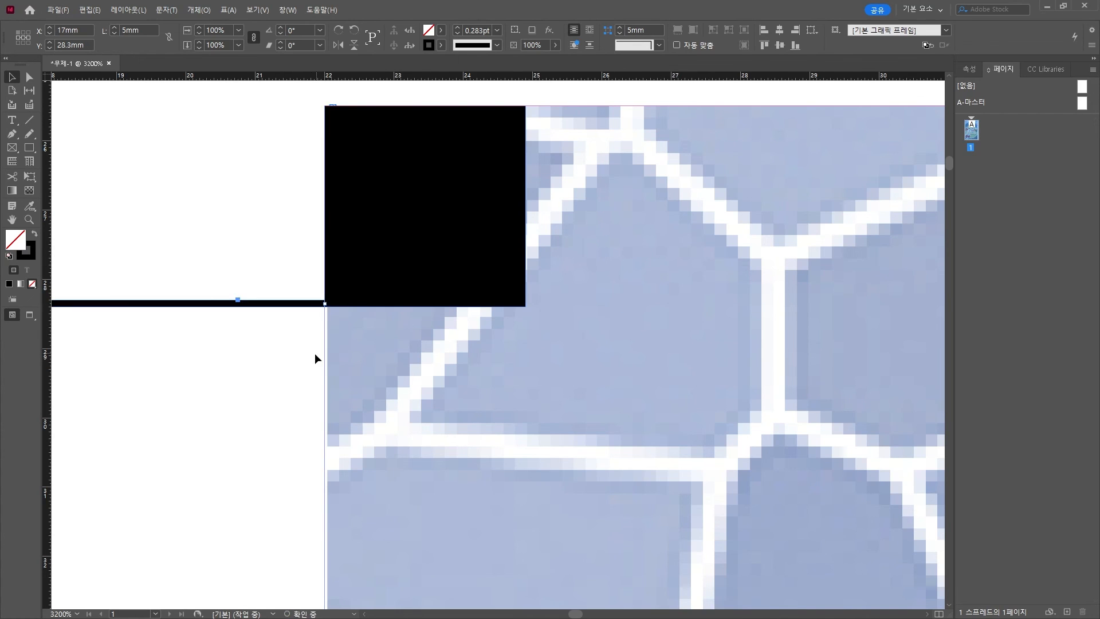
pyautogui.click(314, 355)
# Duplicate the 5 mm line, rotate the copy to vertical, and align it with the square's right edge above the poster.
pyautogui.scroll(-2, 403, 218)
pyautogui.moveTo(380, 227); pyautogui.dragTo(248, 316)
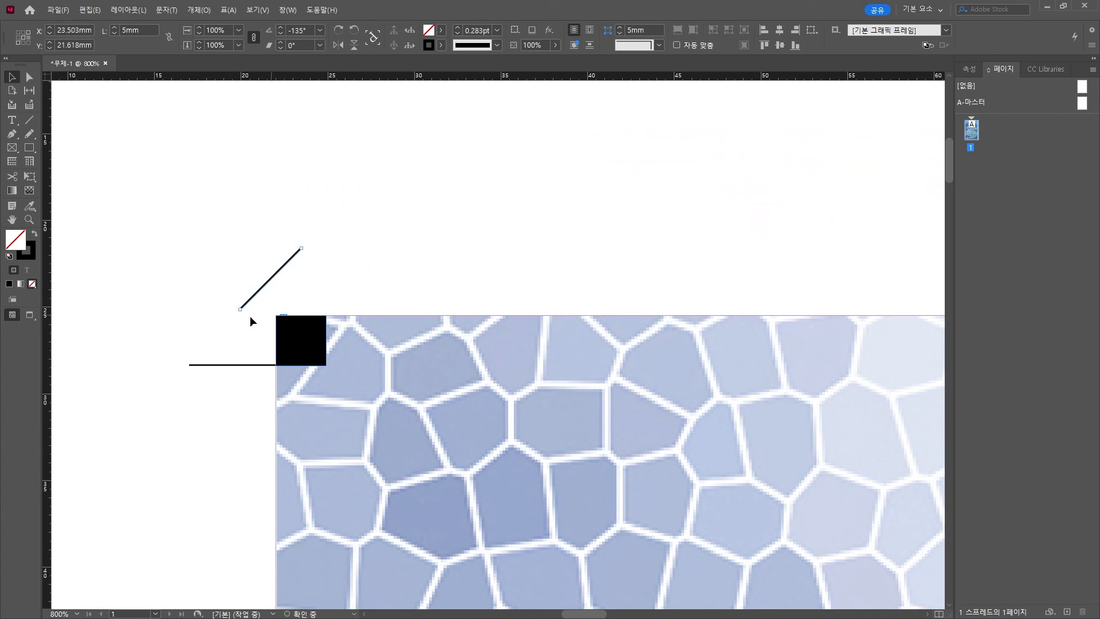
pyautogui.hotkey('ctrl', 'z')
pyautogui.moveTo(319, 274); pyautogui.dragTo(286, 326)
pyautogui.scroll(4, 338, 299)
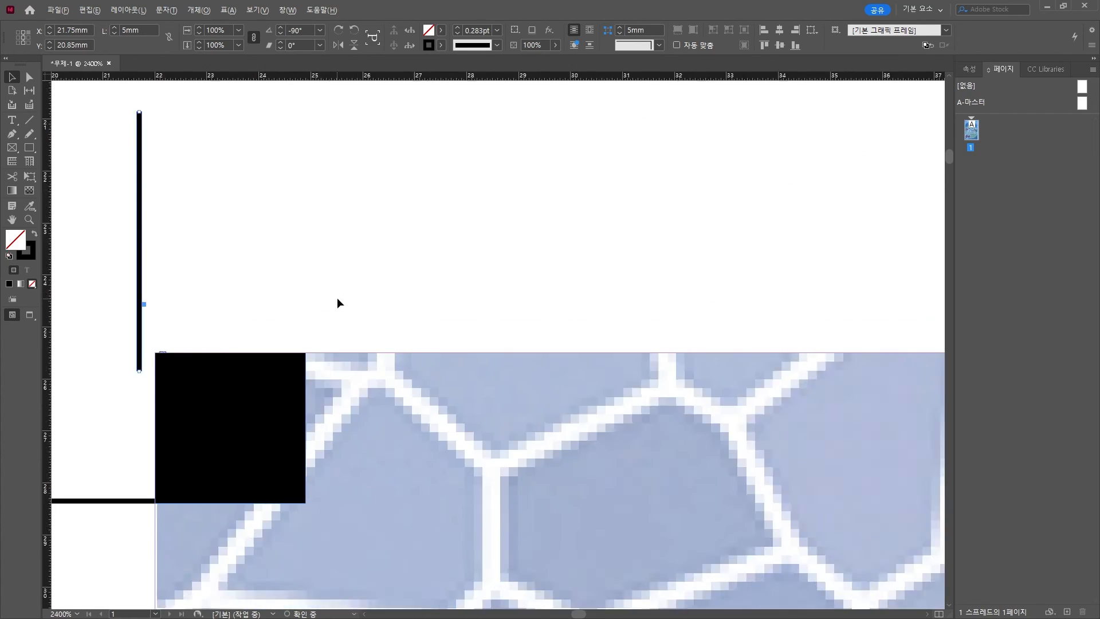
pyautogui.moveTo(80, 342); pyautogui.dragTo(295, 322)
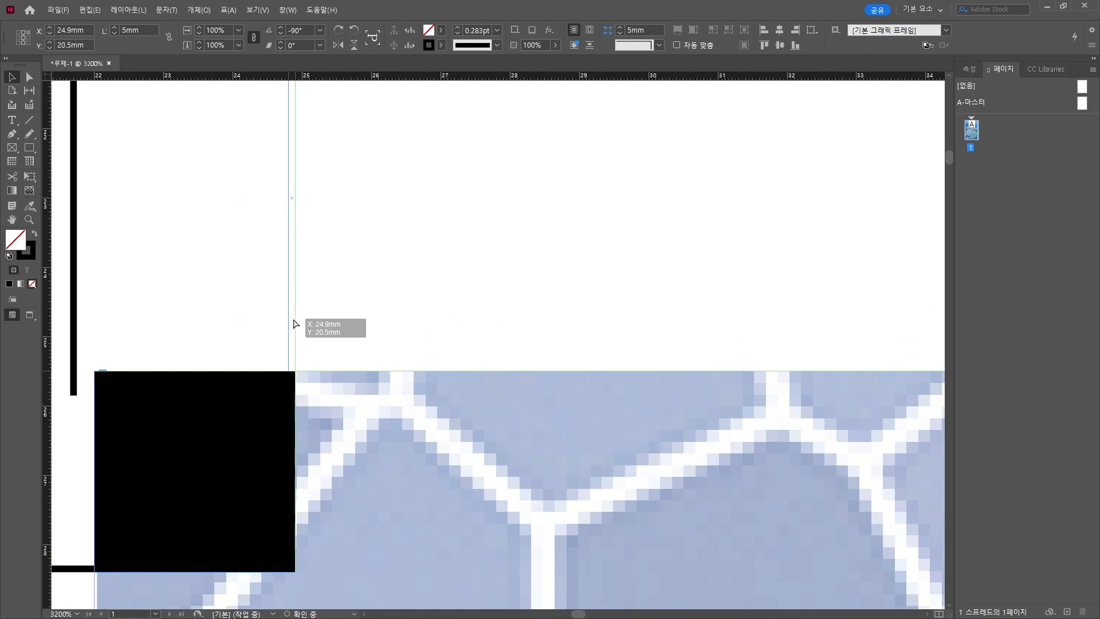
# Nudge the vertical line up to Y 18 mm and the horizontal line left to X 14.5 mm, away from the poster.
pyautogui.scroll(-5, 386, 315)
pyautogui.moveTo(410, 265); pyautogui.dragTo(305, 295)
pyautogui.hotkey('shift', 'Up')
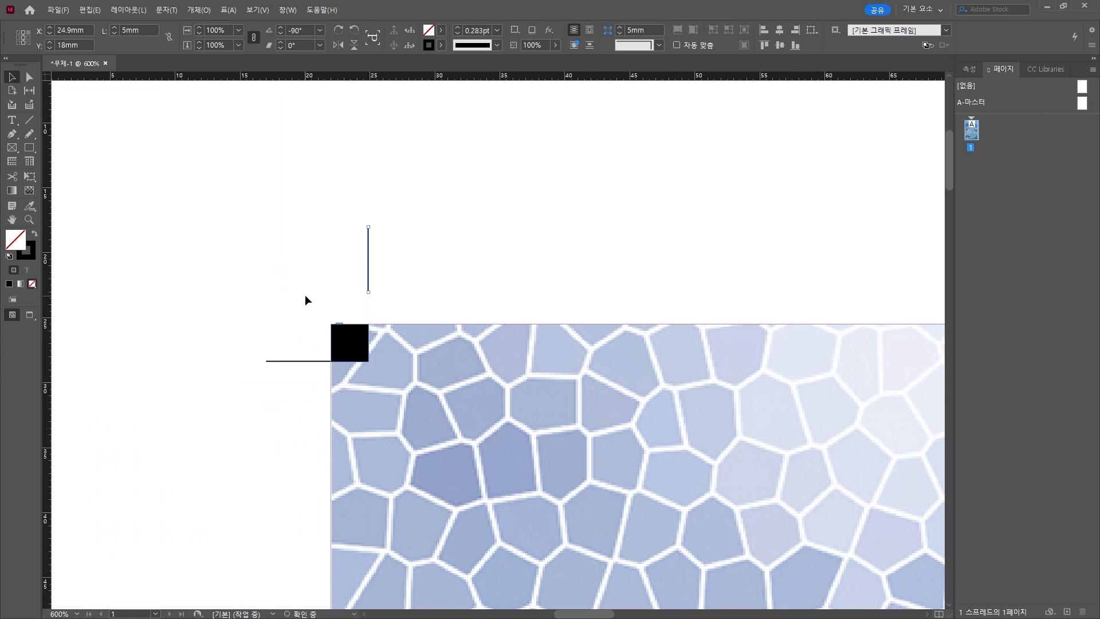
pyautogui.moveTo(265, 339); pyautogui.dragTo(286, 413)
pyautogui.hotkey('shift', 'Left')
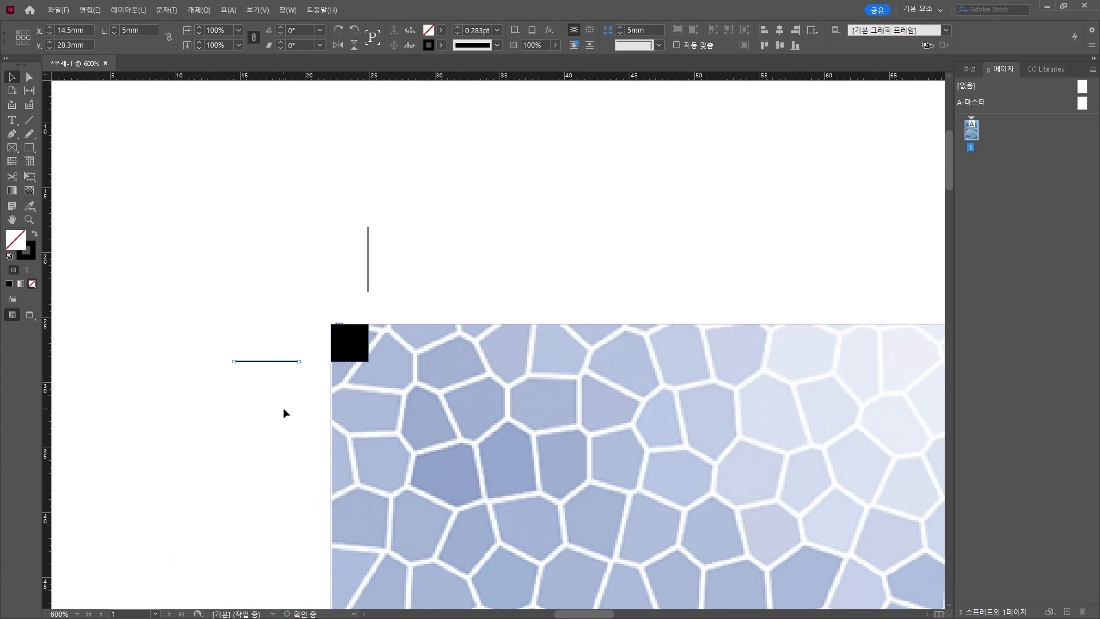
# Duplicate the two crop lines and the square to the poster's upper-right corner and mirror them horizontally to fit it.
pyautogui.scroll(-3, 270, 400)
pyautogui.moveTo(231, 319); pyautogui.dragTo(400, 379)
pyautogui.keyDown('shift'); pyautogui.click(400, 376); pyautogui.keyUp('shift')
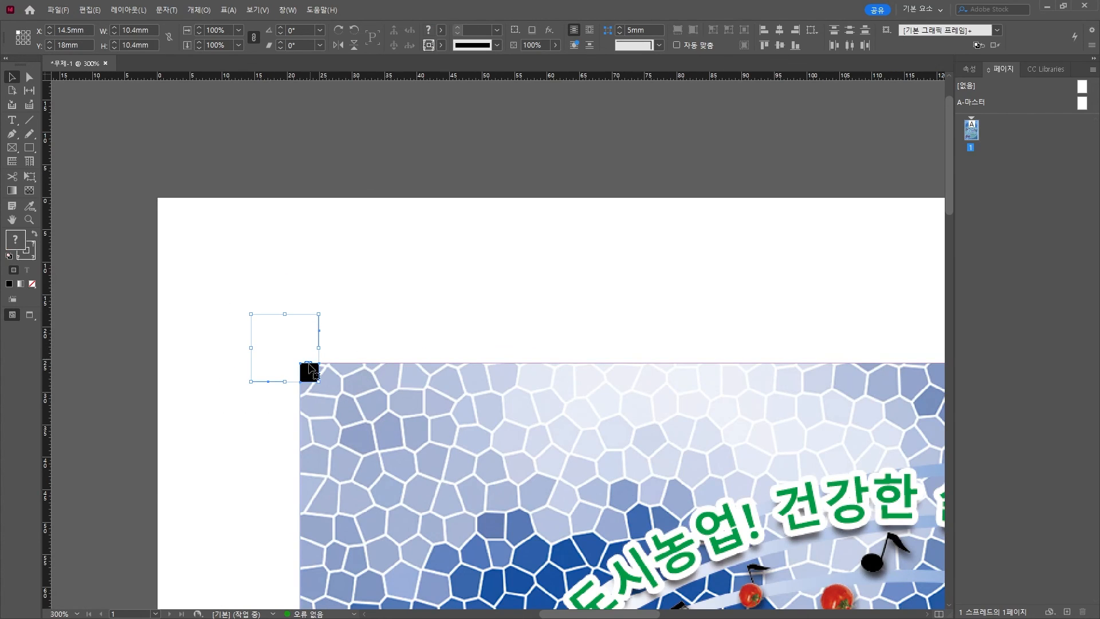
pyautogui.moveTo(312, 372); pyautogui.dragTo(818, 321)
pyautogui.moveTo(867, 385); pyautogui.dragTo(314, 305)
pyautogui.moveTo(265, 238); pyautogui.dragTo(787, 259)
pyautogui.moveTo(799, 200); pyautogui.dragTo(527, 347)
pyautogui.scroll(4, 533, 304)
pyautogui.moveTo(96, 265); pyautogui.dragTo(421, 388)
# Duplicate both upper sets of crop lines and squares to the poster's bottom corners, flipped vertically and aligned to the lower edge.
pyautogui.scroll(-4, 401, 380)
pyautogui.scroll(-4, 403, 378)
pyautogui.moveTo(237, 187); pyautogui.dragTo(238, 516)
pyautogui.scroll(7, 230, 550)
pyautogui.moveTo(345, 227); pyautogui.dragTo(344, 360)
pyautogui.scroll(-4, 506, 417)
pyautogui.moveTo(596, 495); pyautogui.dragTo(368, 433)
pyautogui.click(380, 451)
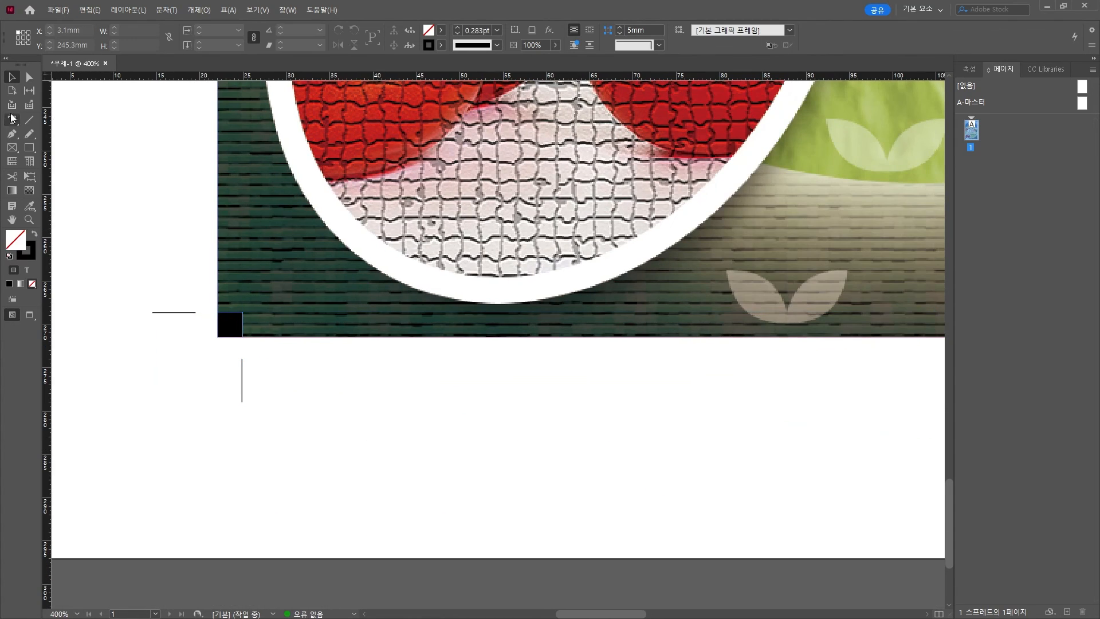
# Add a text frame of about 15 × 8.1 mm reading A03 below the poster's bottom-left corner.
pyautogui.click(12, 120)
pyautogui.moveTo(252, 354); pyautogui.dragTo(382, 423)
pyautogui.write('A03')
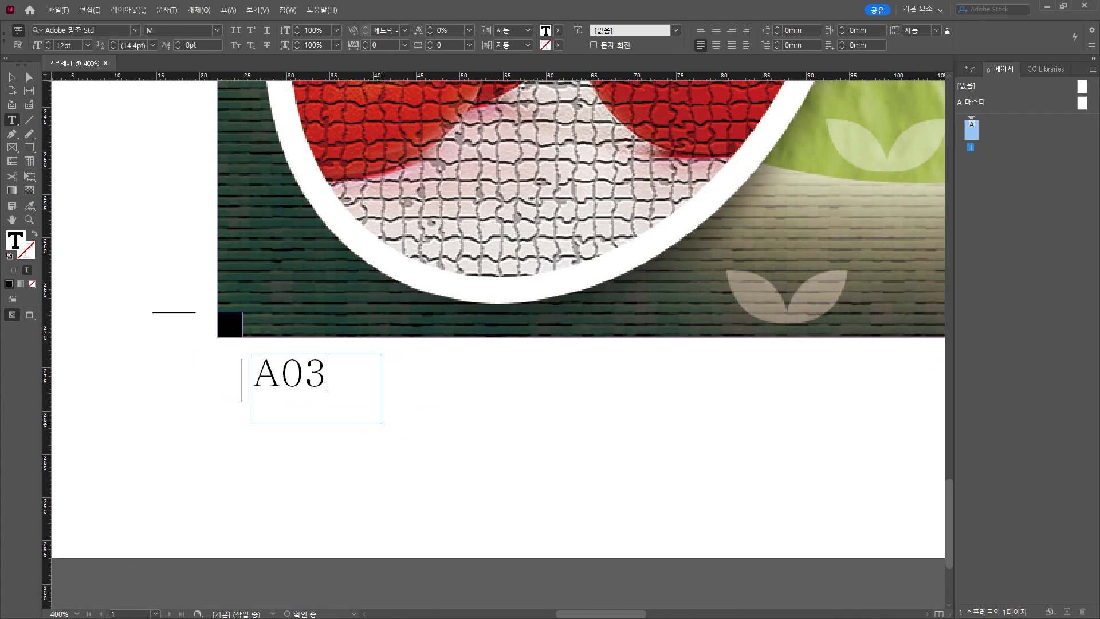
# Format the A03 text in 맑은 고딕 Semilight at 10 pt.
pyautogui.hotkey('ctrl', 'a')
pyautogui.click(135, 32)
pyautogui.click(84, 82)
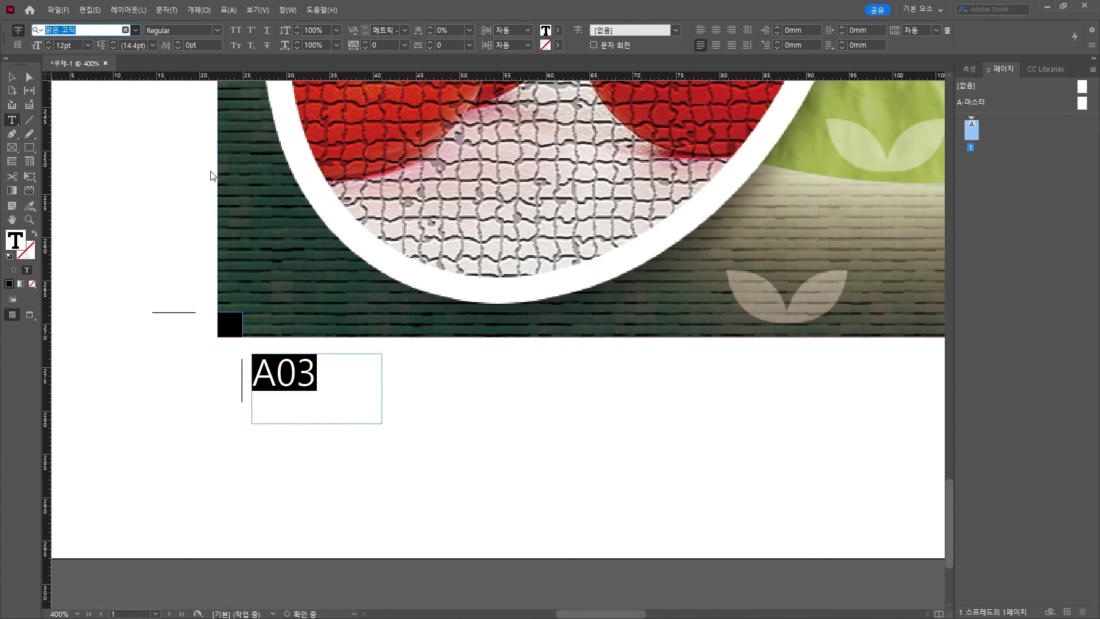
pyautogui.moveTo(75, 45); pyautogui.dragTo(57, 45)
pyautogui.write('10')
pyautogui.press('Return')
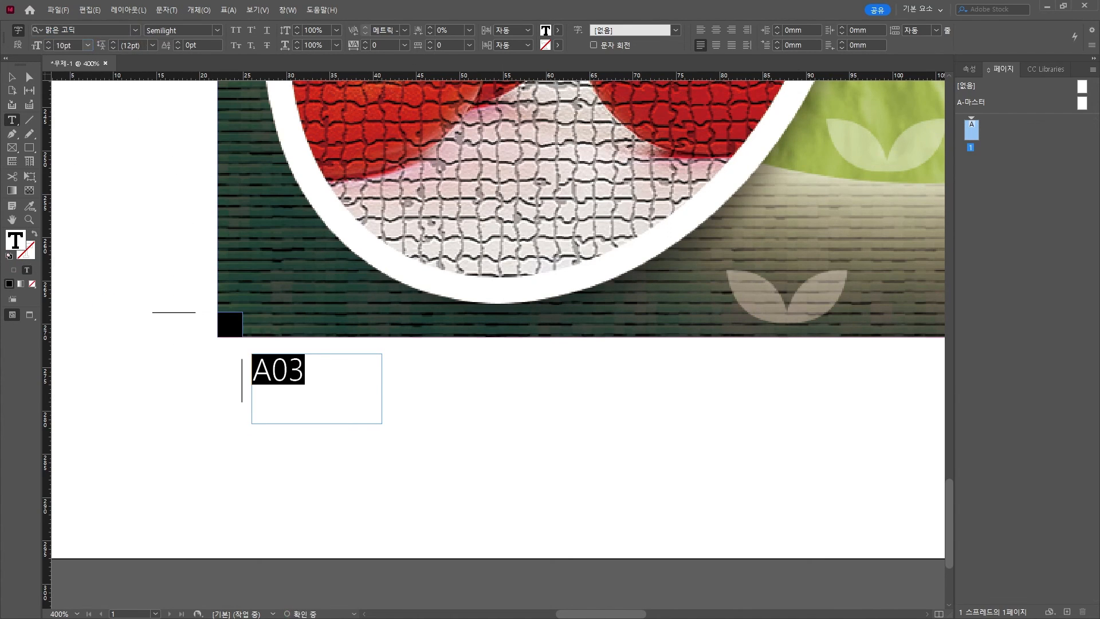
pyautogui.press('Escape')
# Move the A03 text frame so its upper-left corner meets the lower-right corner of the bottom-left black square.
pyautogui.scroll(5, 267, 385)
pyautogui.press('space')
pyautogui.moveTo(186, 291); pyautogui.dragTo(307, 355)
pyautogui.moveTo(375, 343); pyautogui.dragTo(320, 248)
# Offset the A03 text frame 3 mm down and right by setting its position to X 27.9 mm and Y 274.5 mm.
pyautogui.click(76, 42)
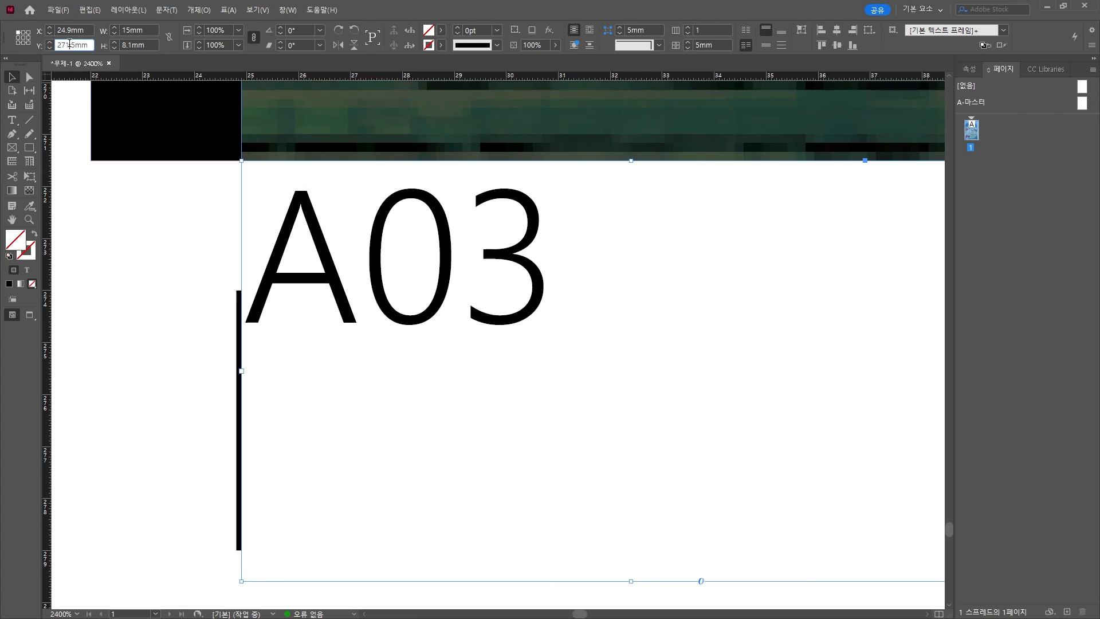
pyautogui.press('BackSpace')
pyautogui.write('4')
pyautogui.press('Return')
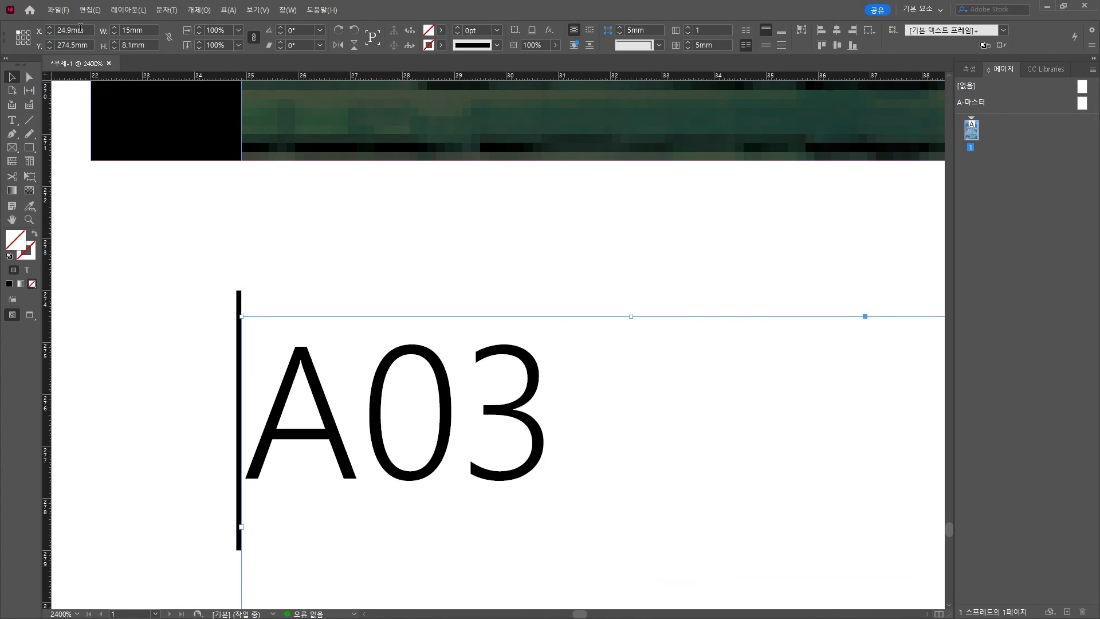
pyautogui.hotkey('shift', 'Tab')
pyautogui.write('27.9')
pyautogui.press('Return')
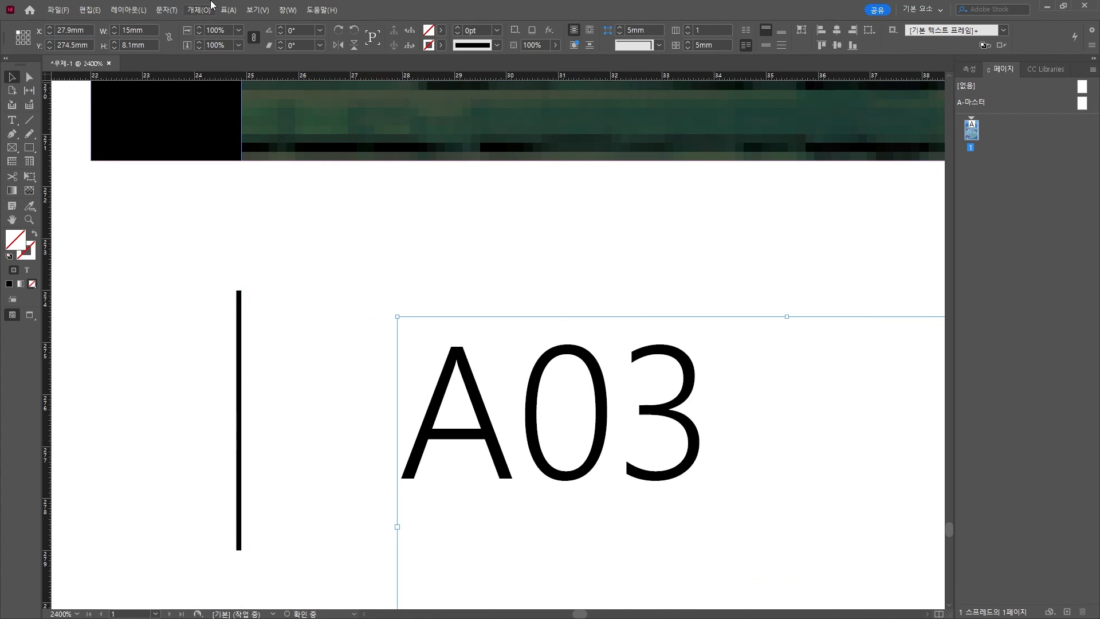
# Delete the black helper squares from the poster's four corners, leaving only the crop lines.
pyautogui.scroll(-5, 484, 165)
pyautogui.scroll(-4, 653, 279)
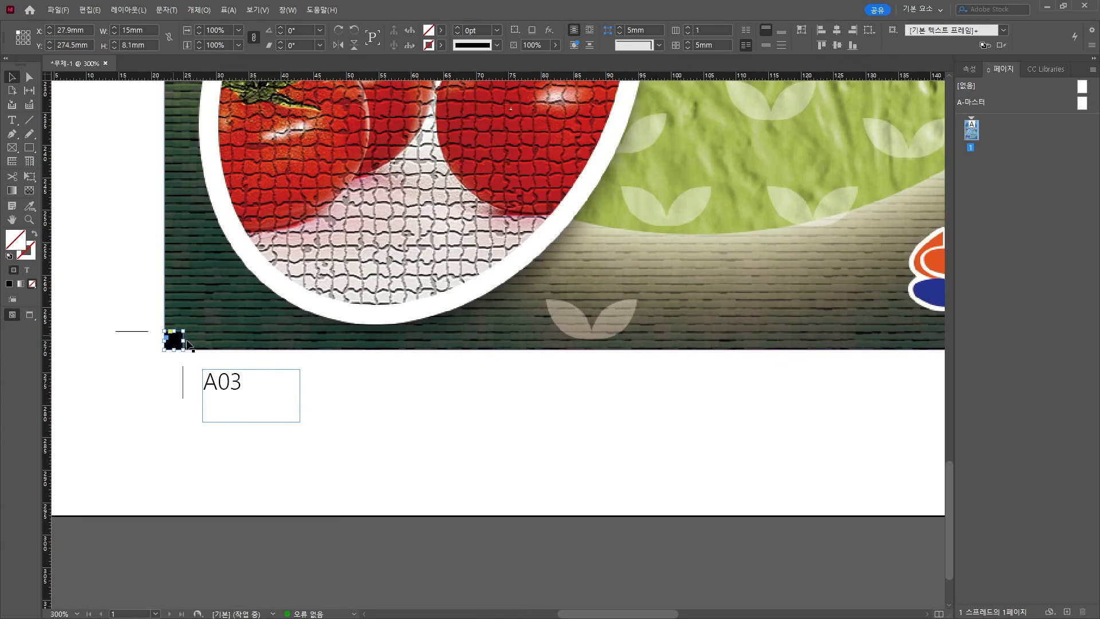
pyautogui.hscroll(3, 742, 327)
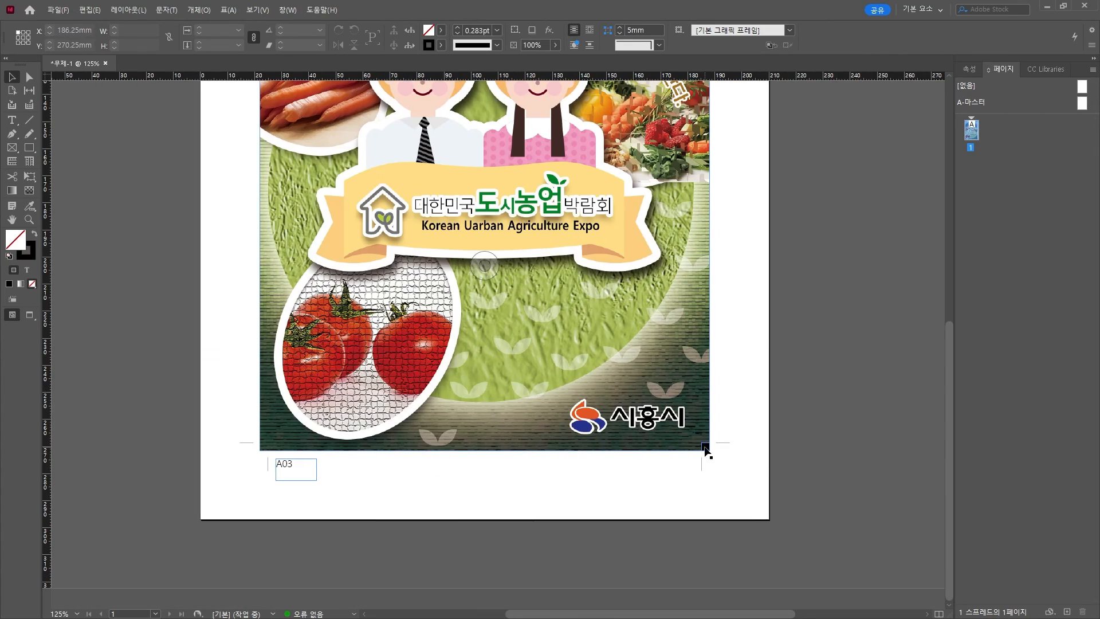
pyautogui.scroll(8, 659, 215)
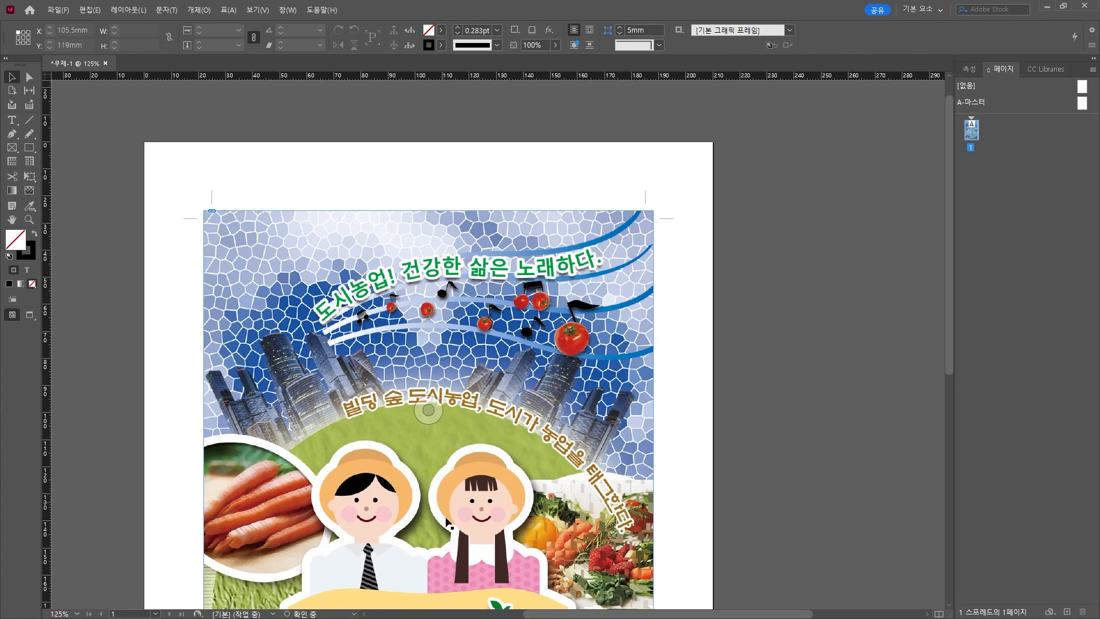
pyautogui.hotkey('ctrl', '-')
# Save the InDesign document as A03 in the desktop folder 37.
pyautogui.click(60, 10)
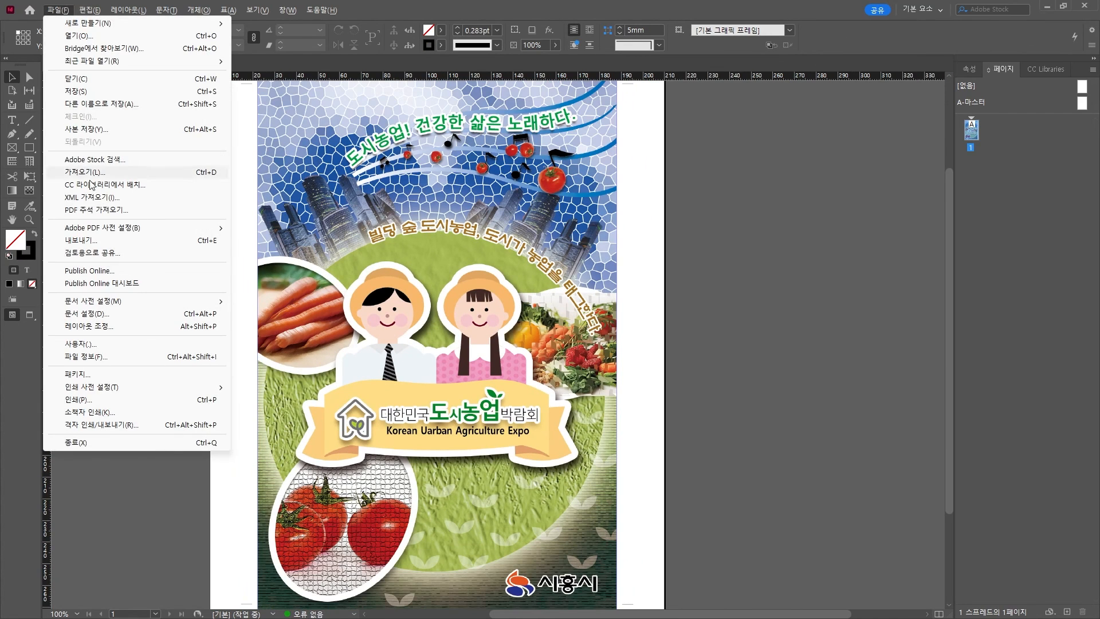
pyautogui.click(101, 93)
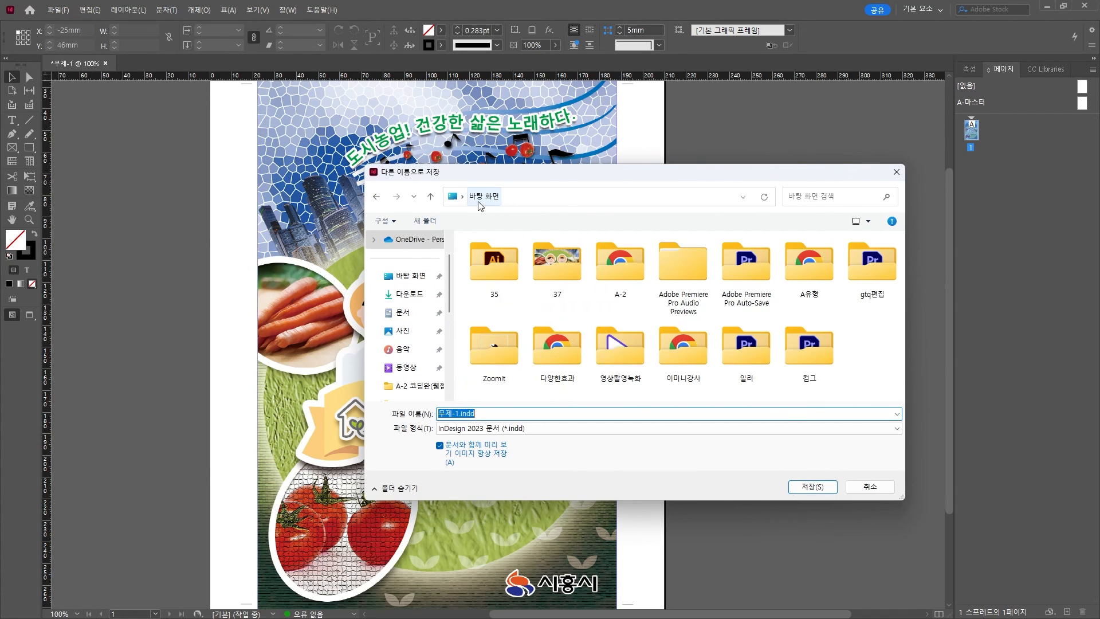
pyautogui.doubleClick(571, 273)
pyautogui.click(461, 413)
pyautogui.press('BackSpace')
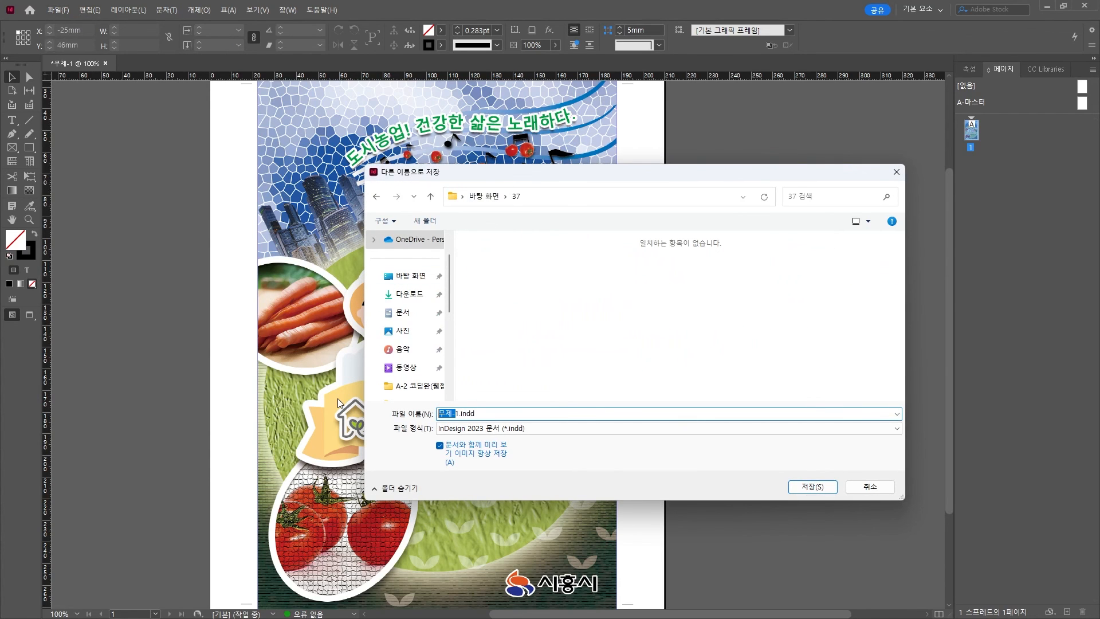
pyautogui.write('A03')
pyautogui.press('Return')
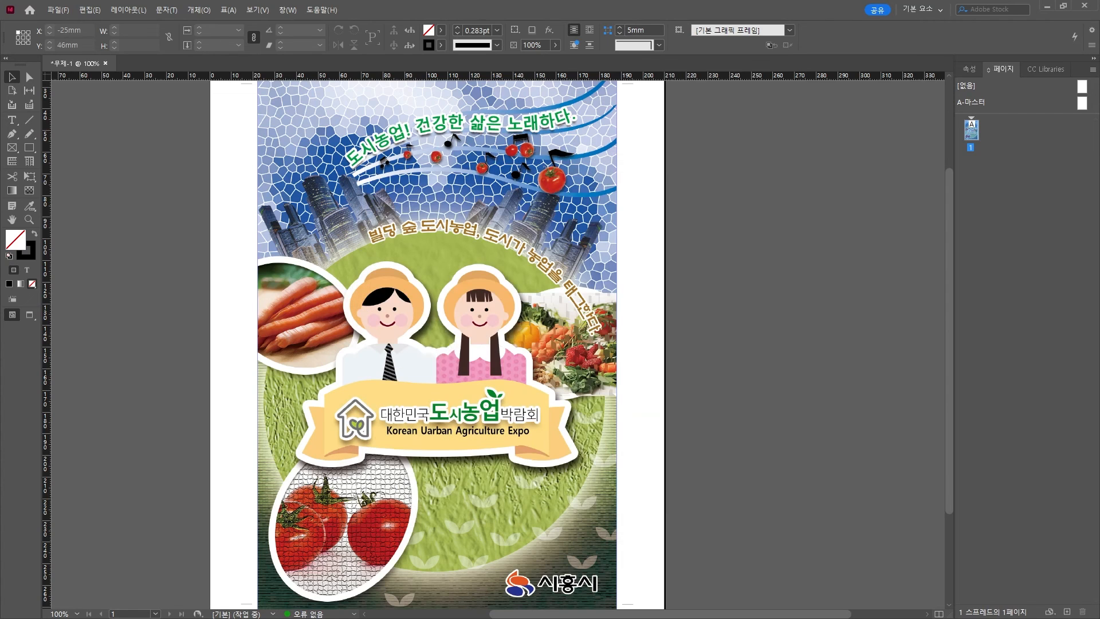